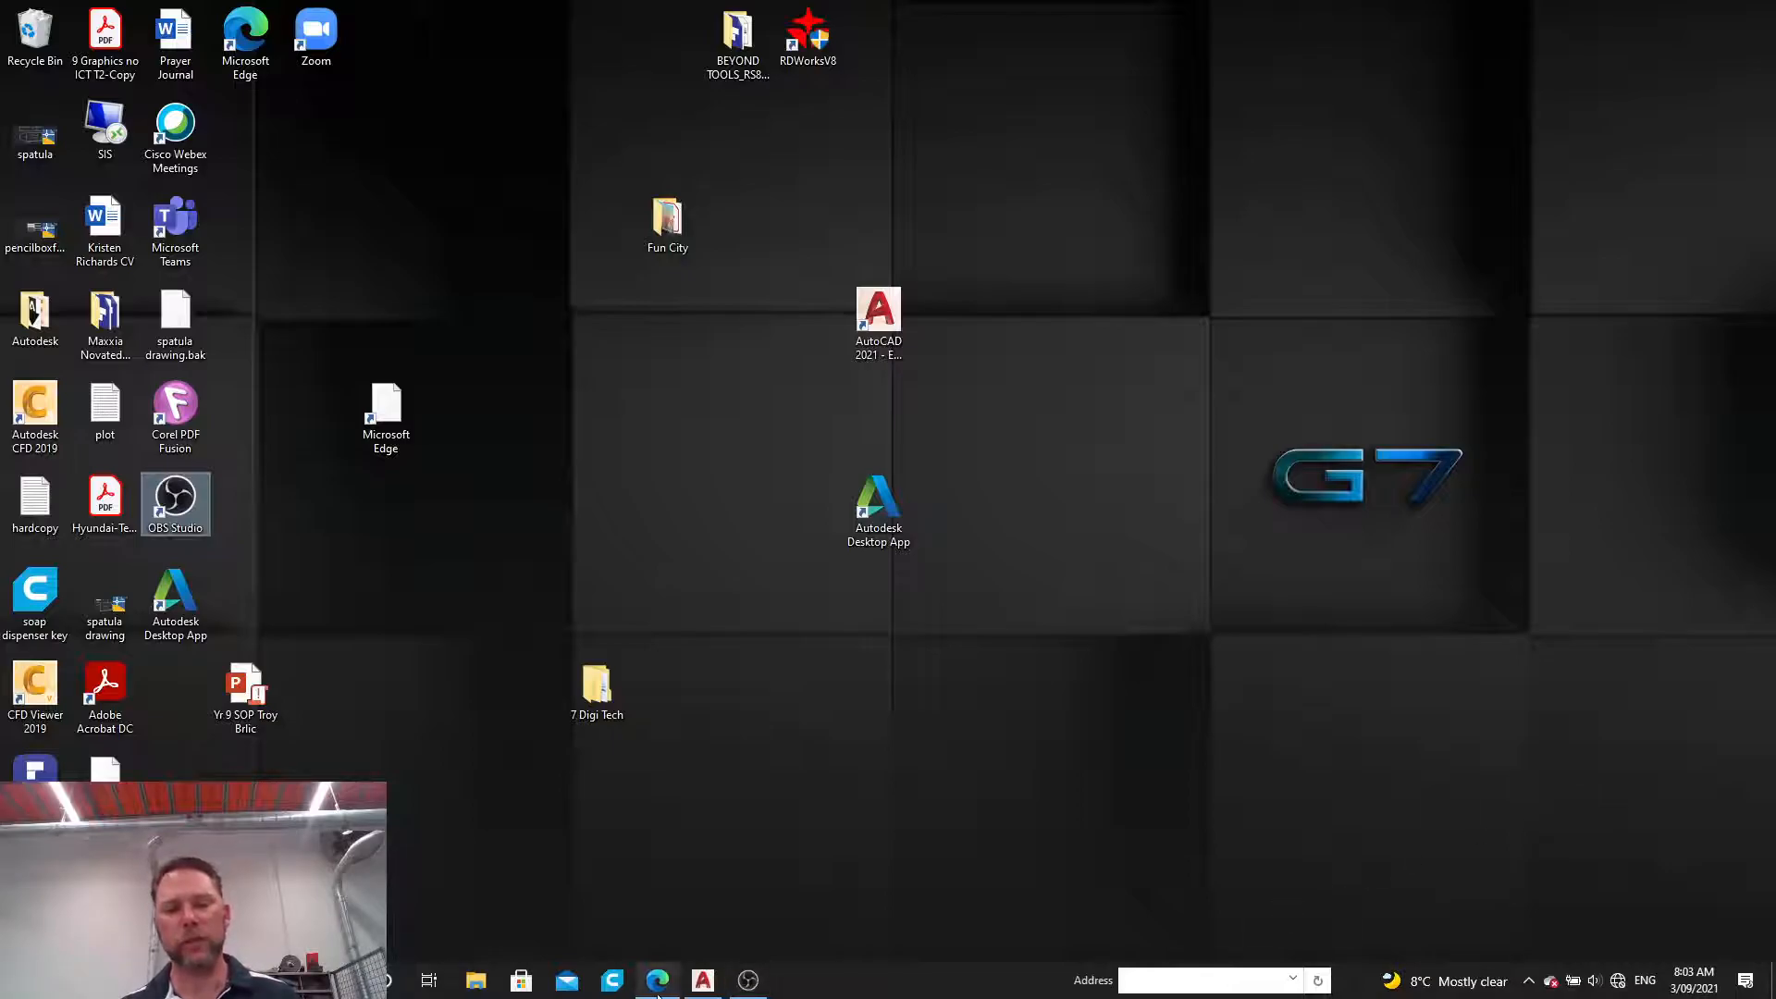
Step: Switch to AutoCAD and set the workspace to Drafting & Annotation
left_click(706, 985)
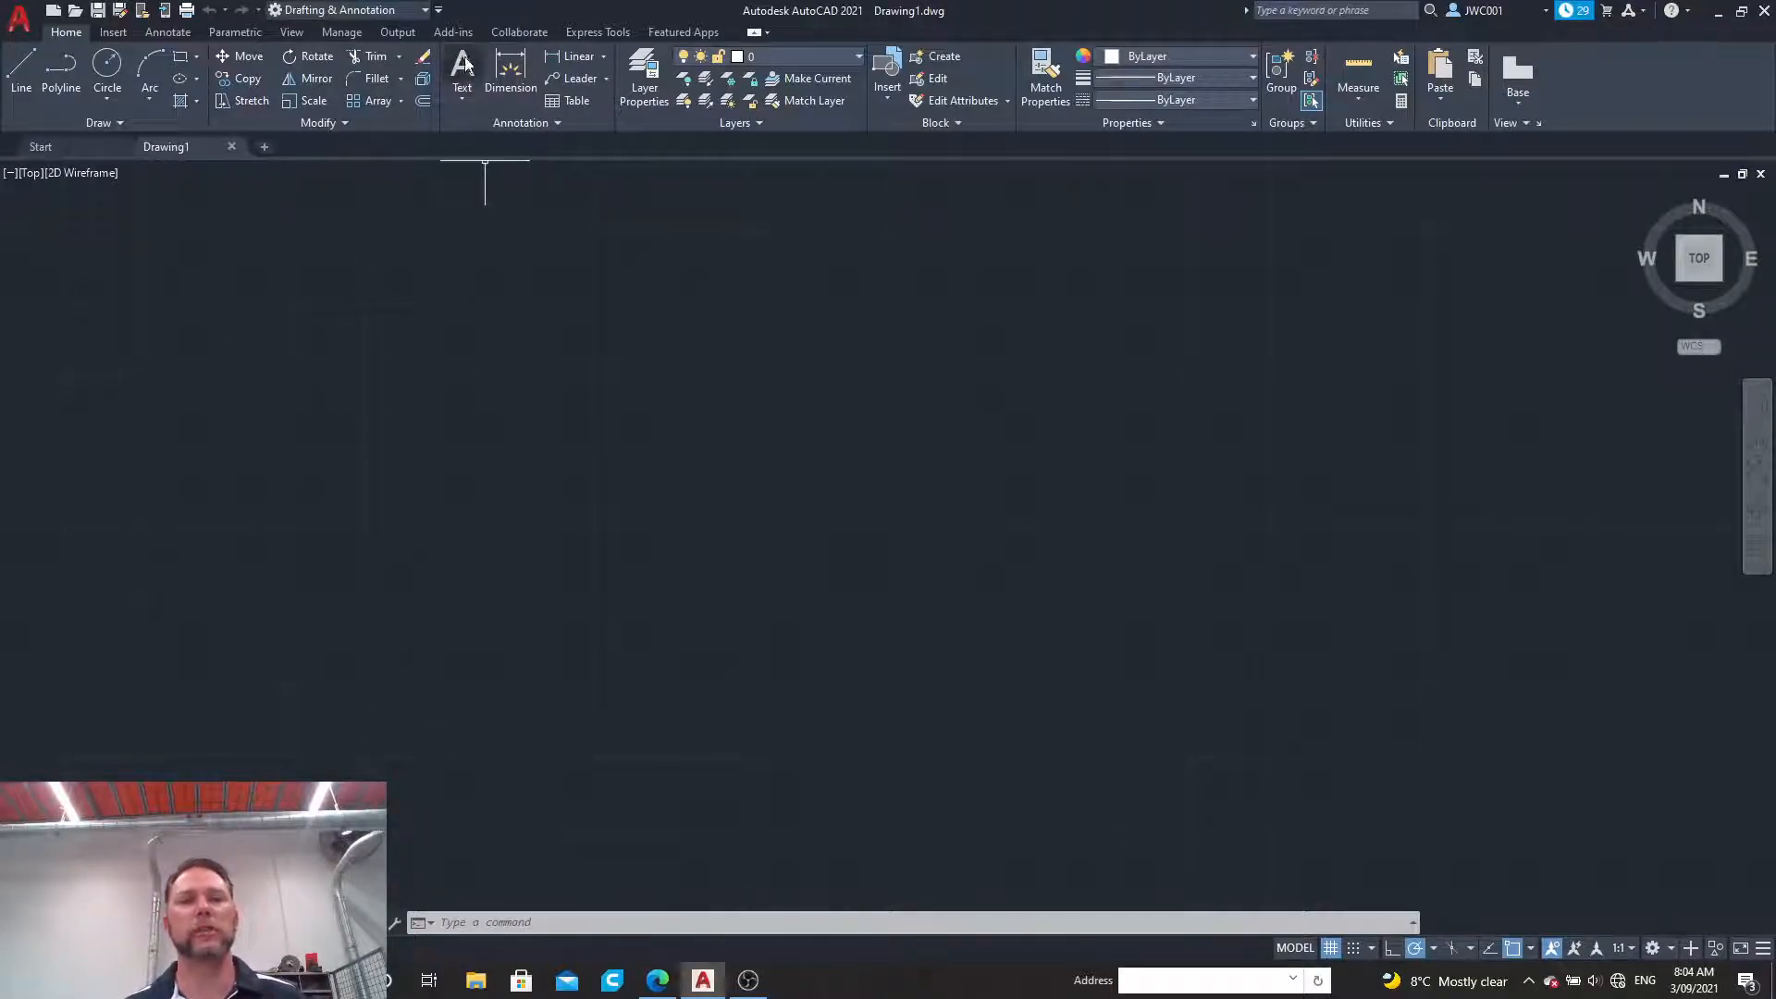
left_click(425, 10)
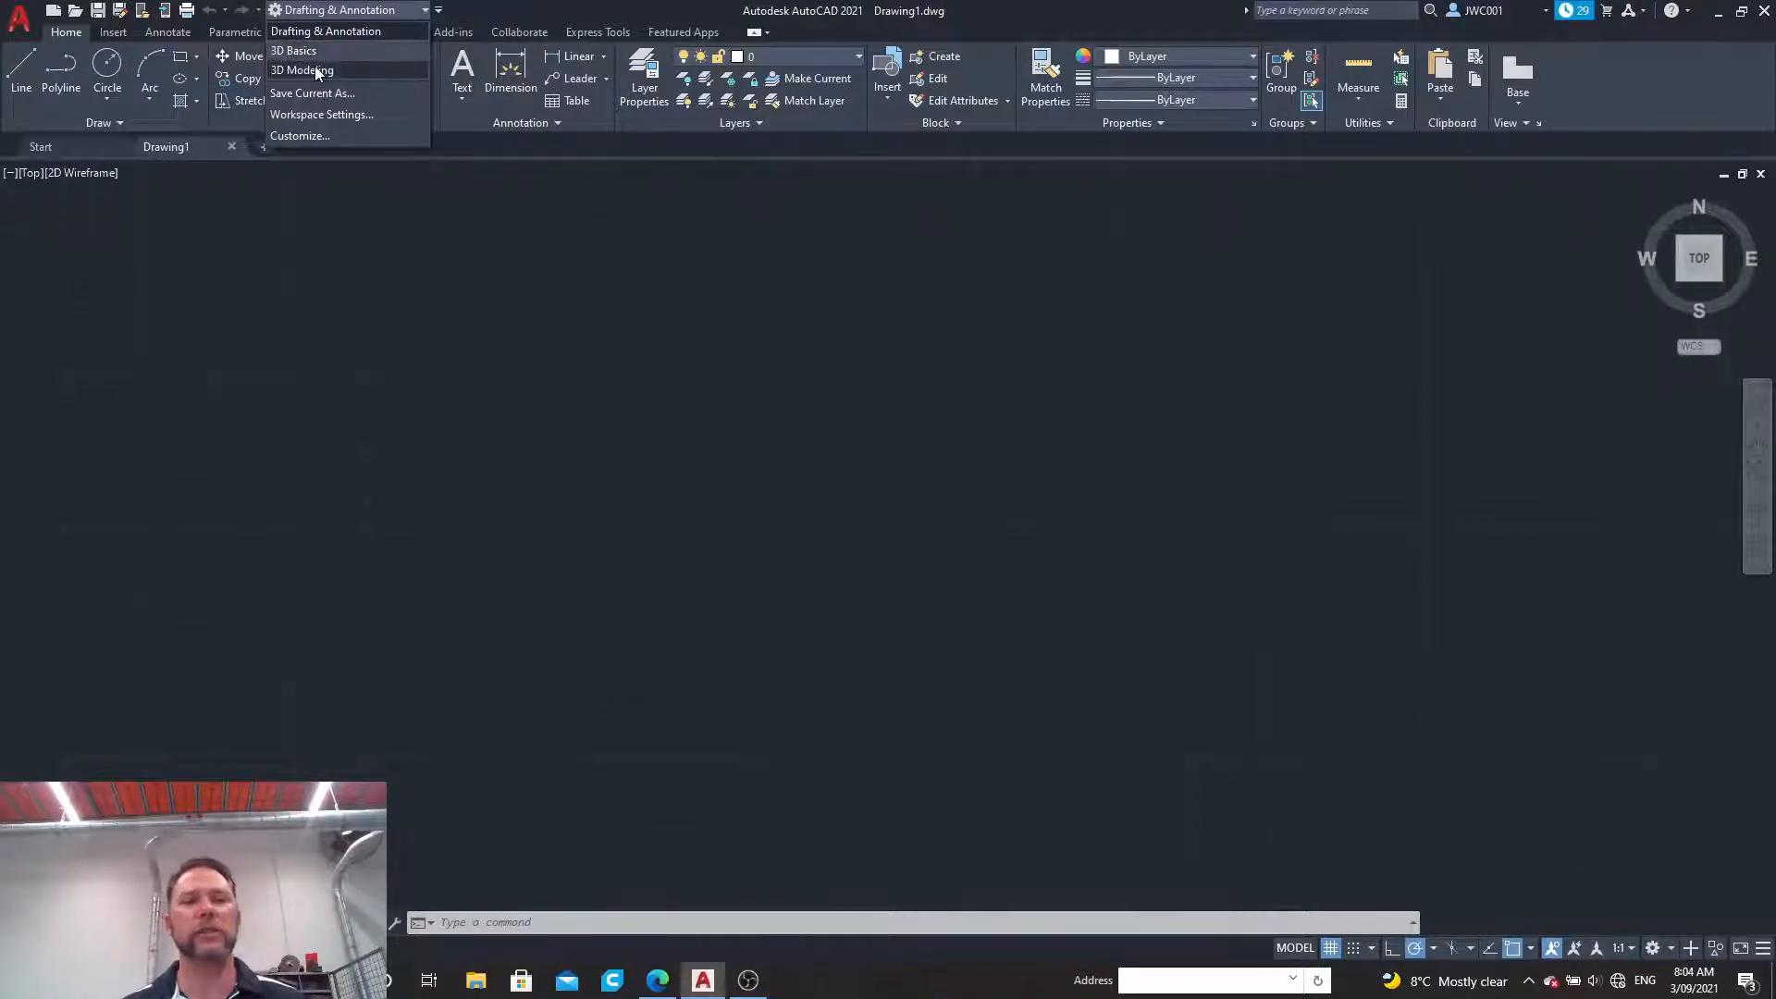
left_click(313, 32)
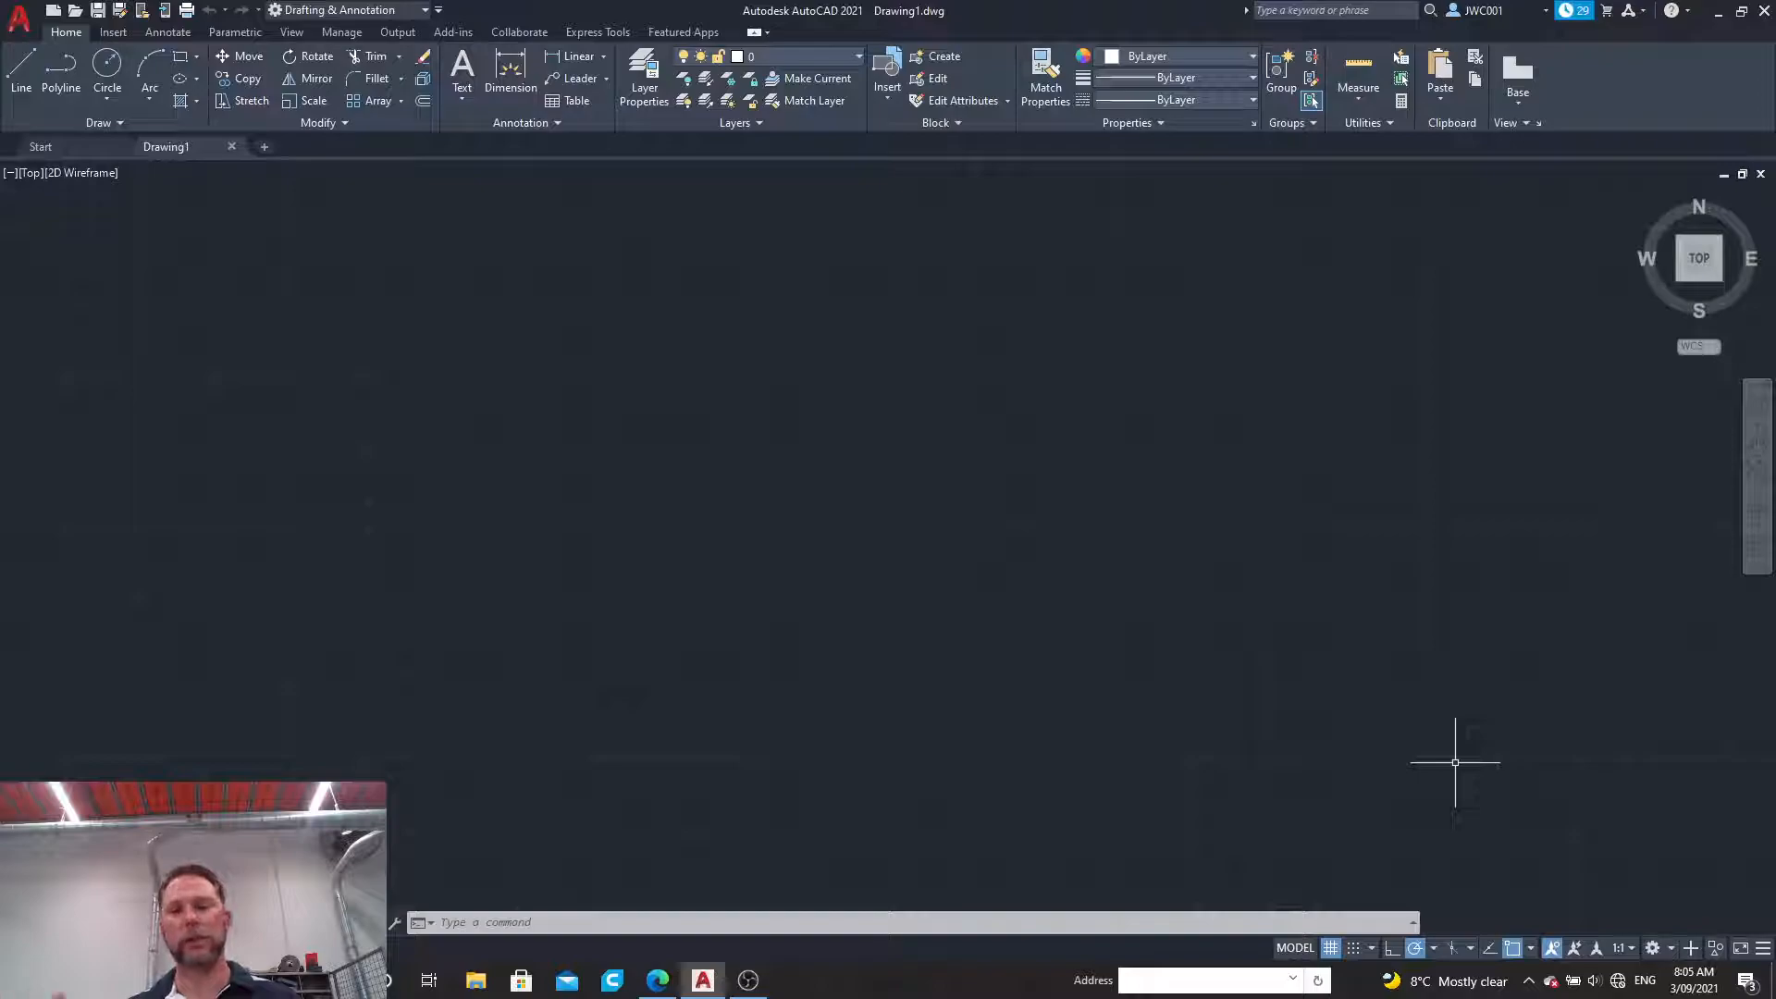
Step: Create a new layer named Legs and set its colour to yellow, index 50
left_click(841, 56)
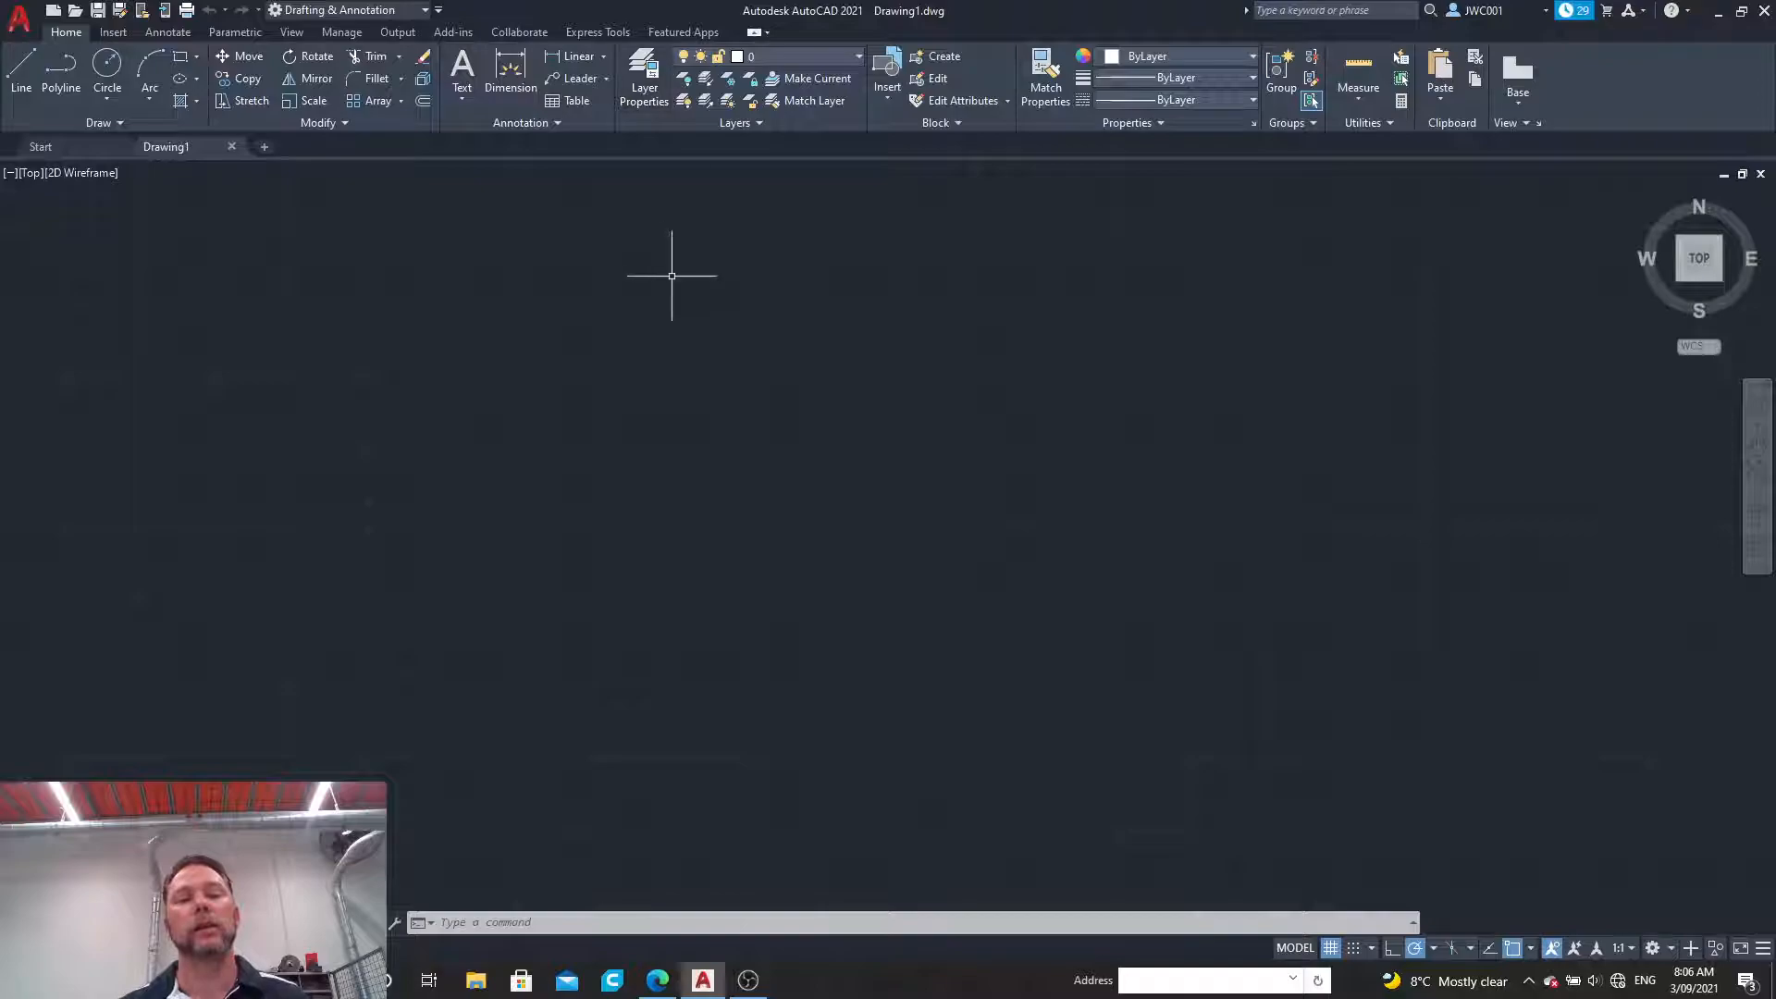
left_click(642, 74)
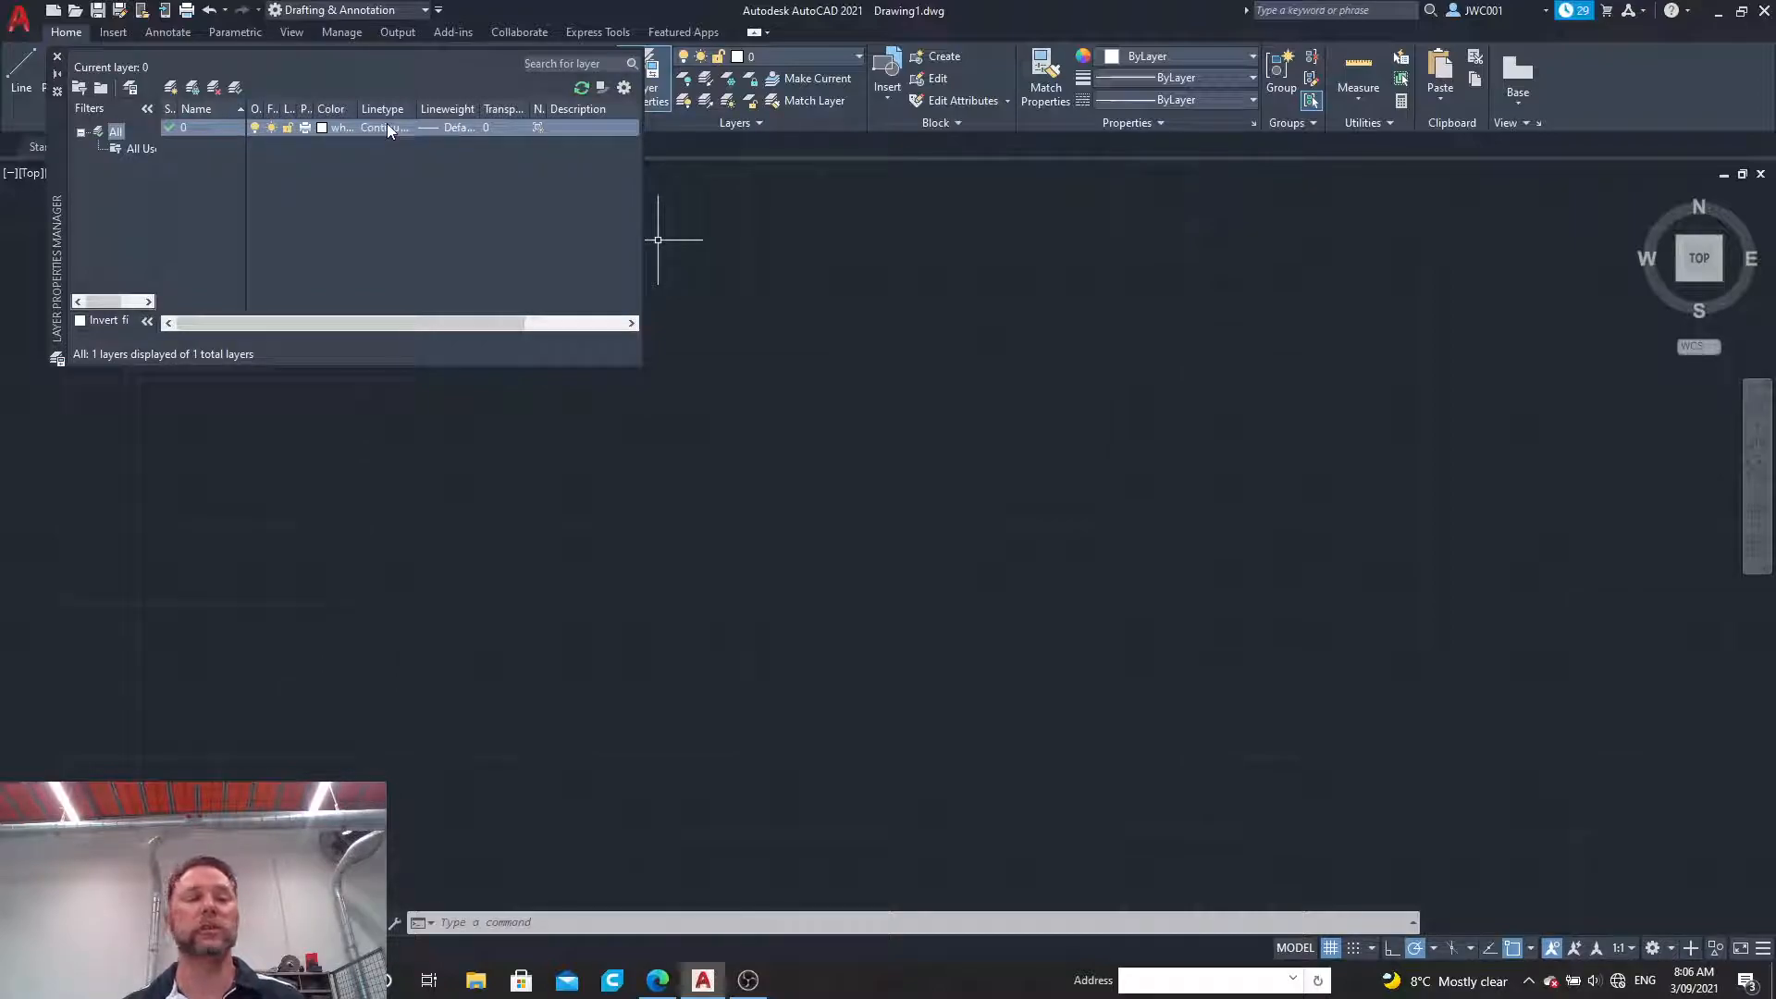
left_click(171, 88)
left_click(171, 88)
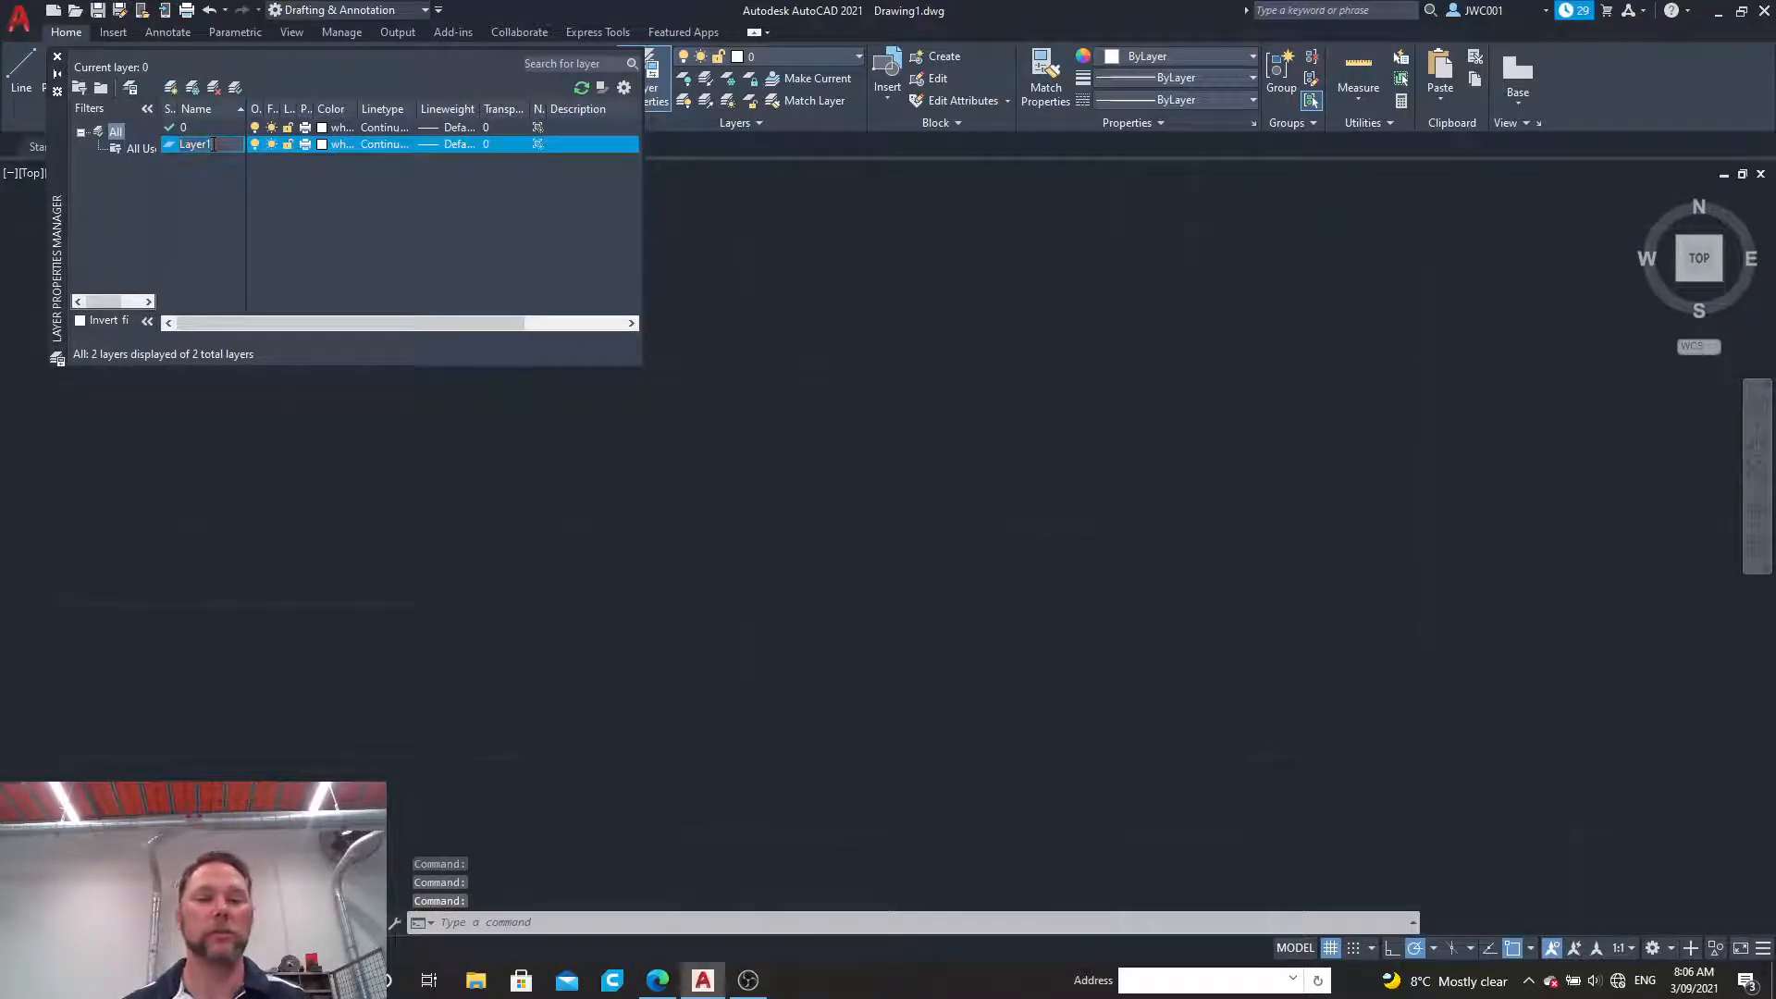
key("BackSpace")
key("BackSpace")
key("BackSpace")
key("BackSpace")
key("BackSpace")
key("BackSpace")
type("Legs")
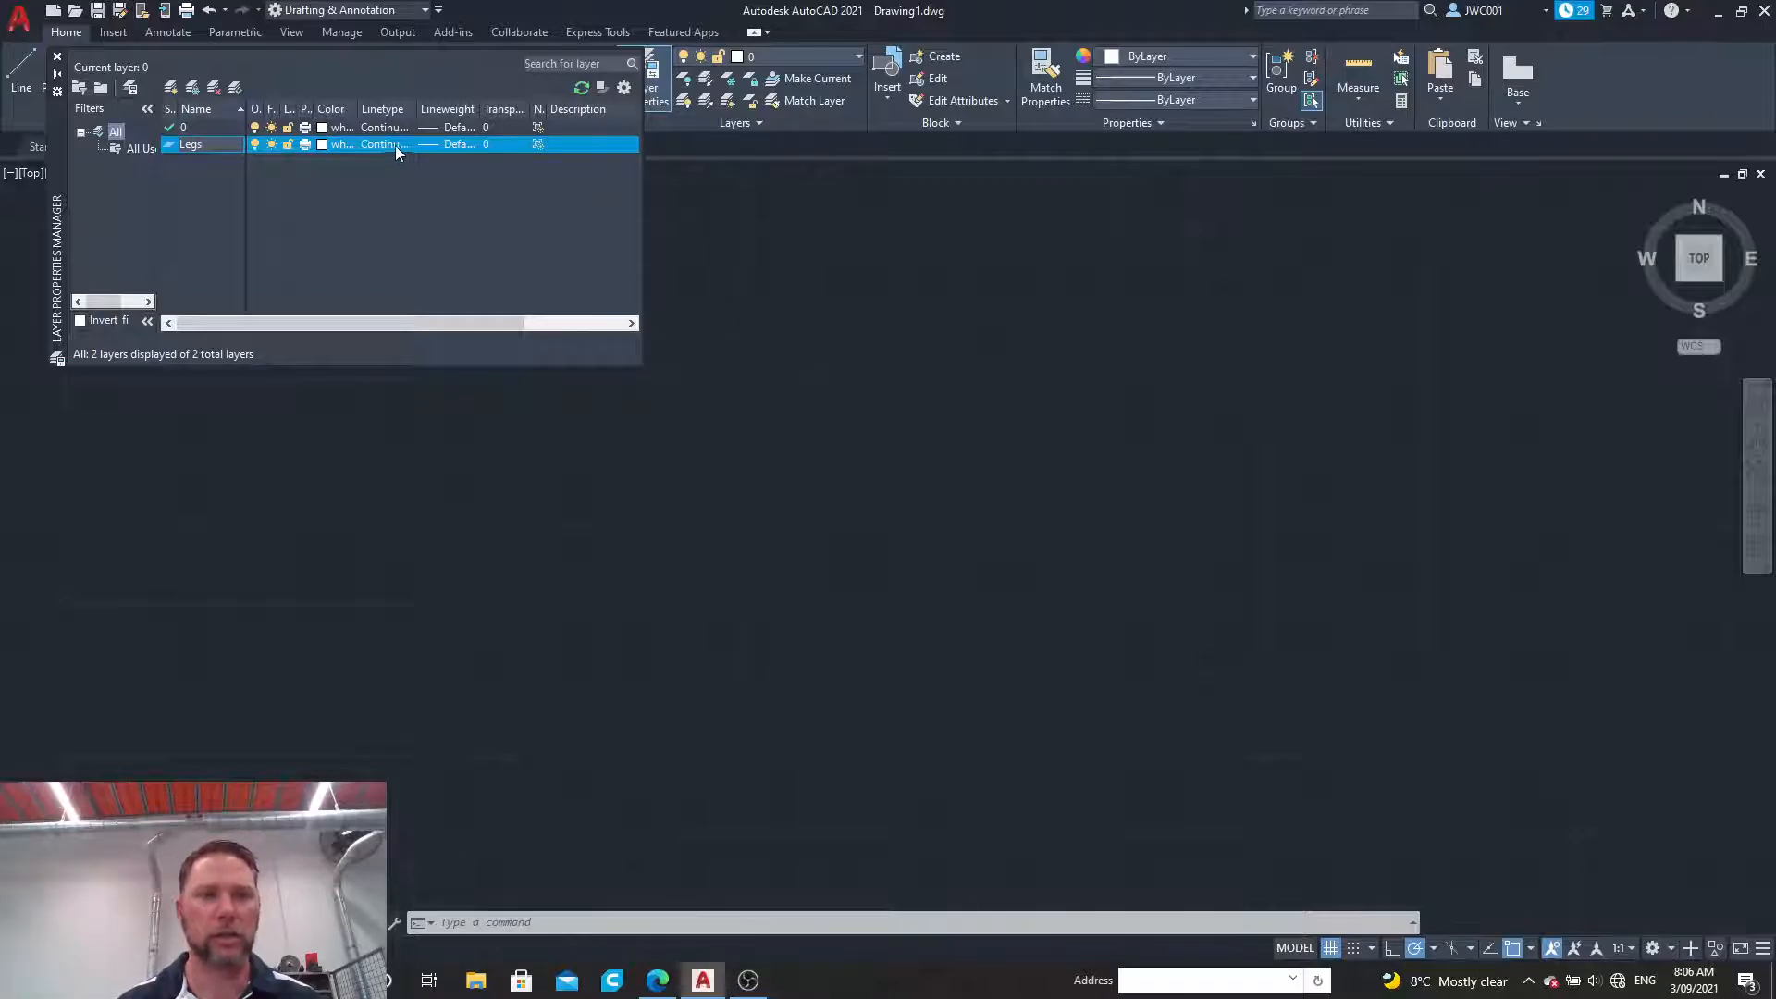
left_click(323, 145)
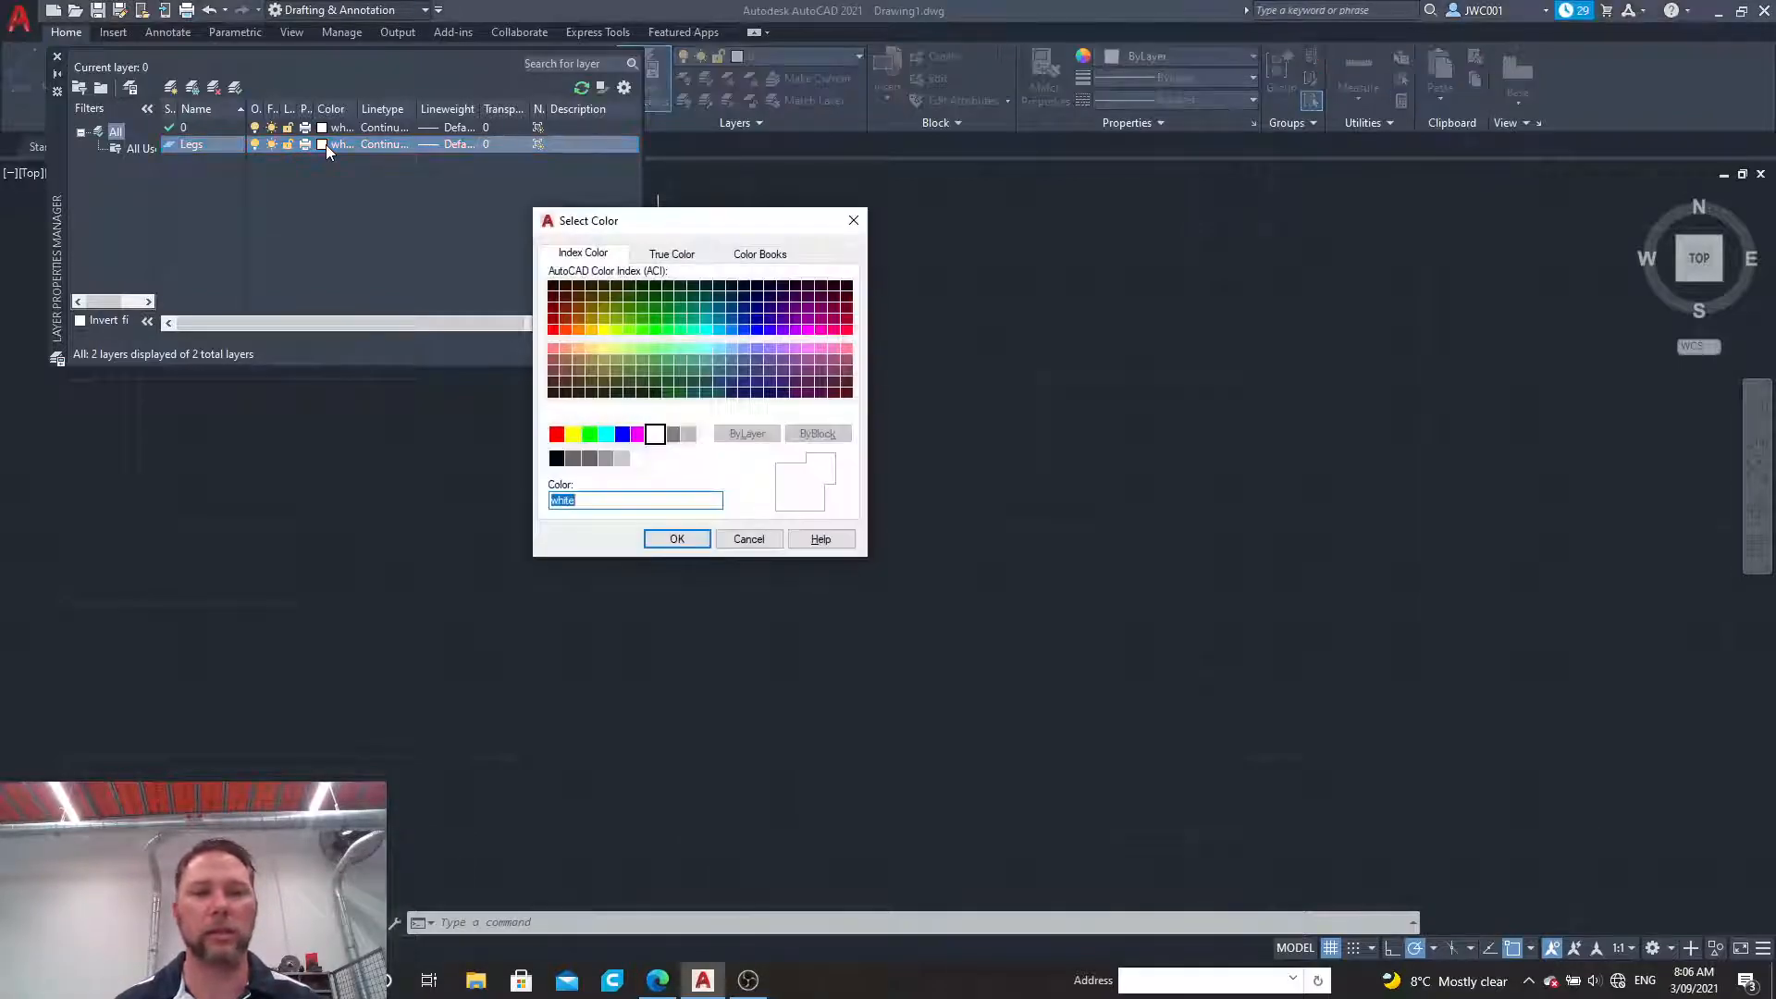
left_click(603, 330)
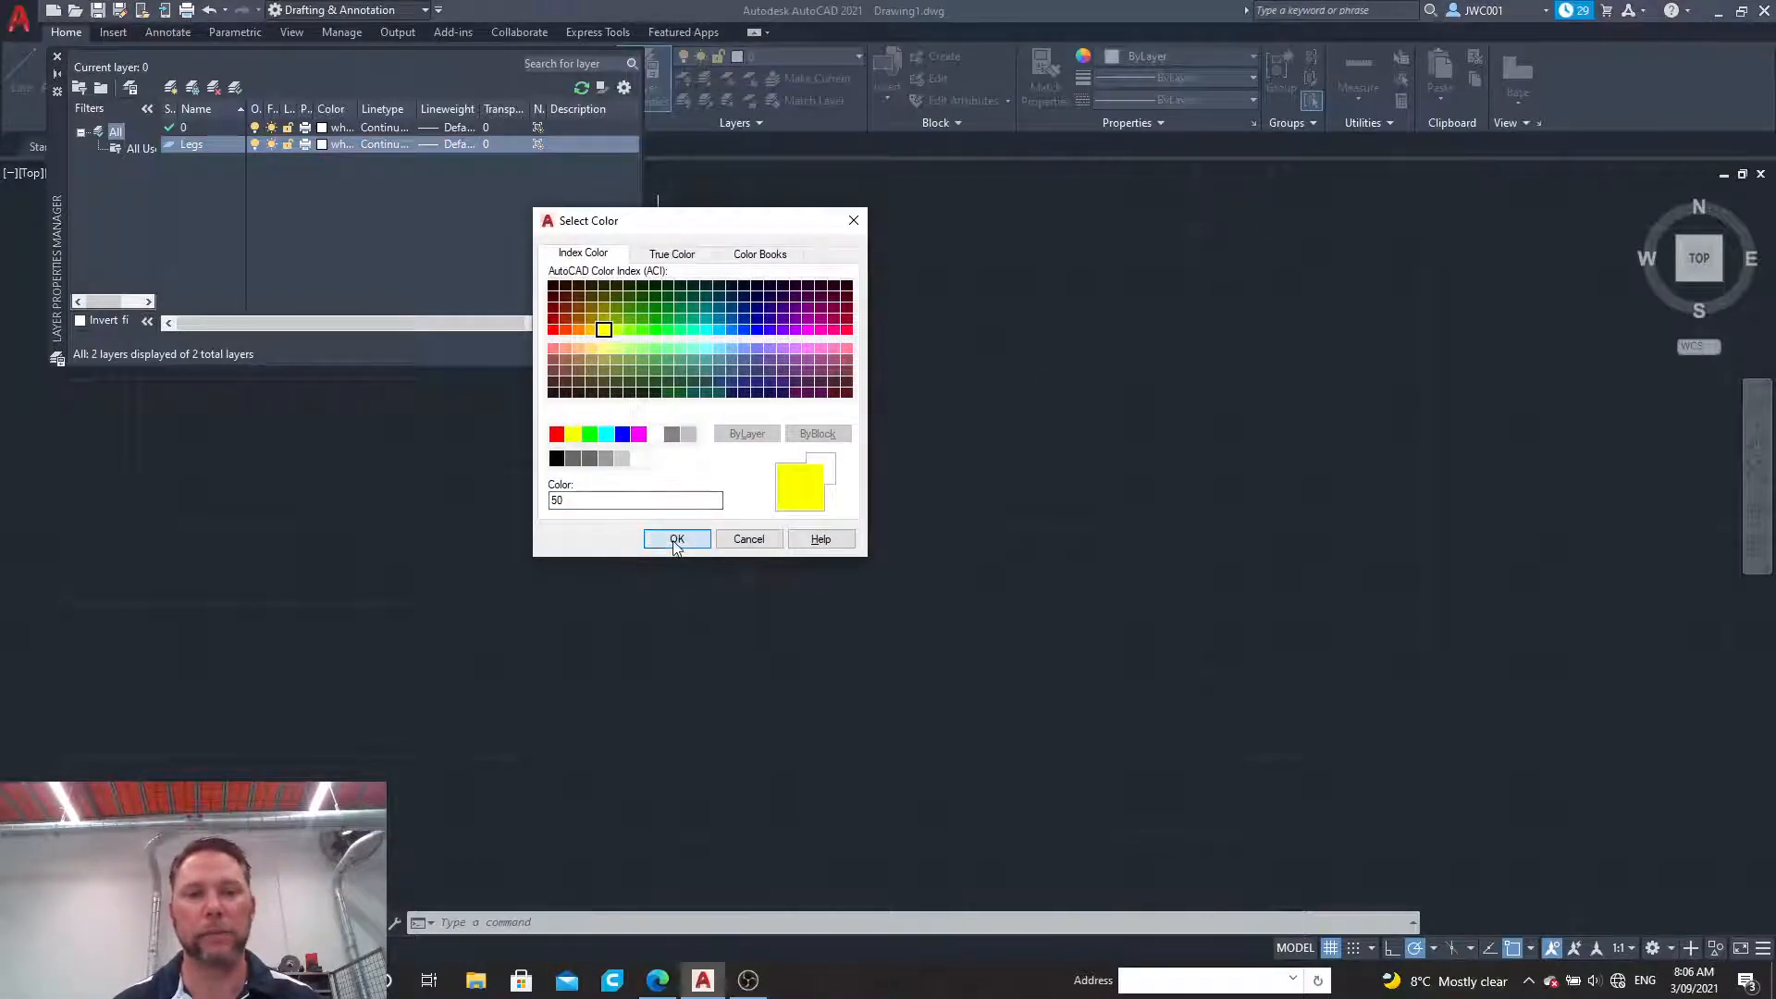
left_click(676, 541)
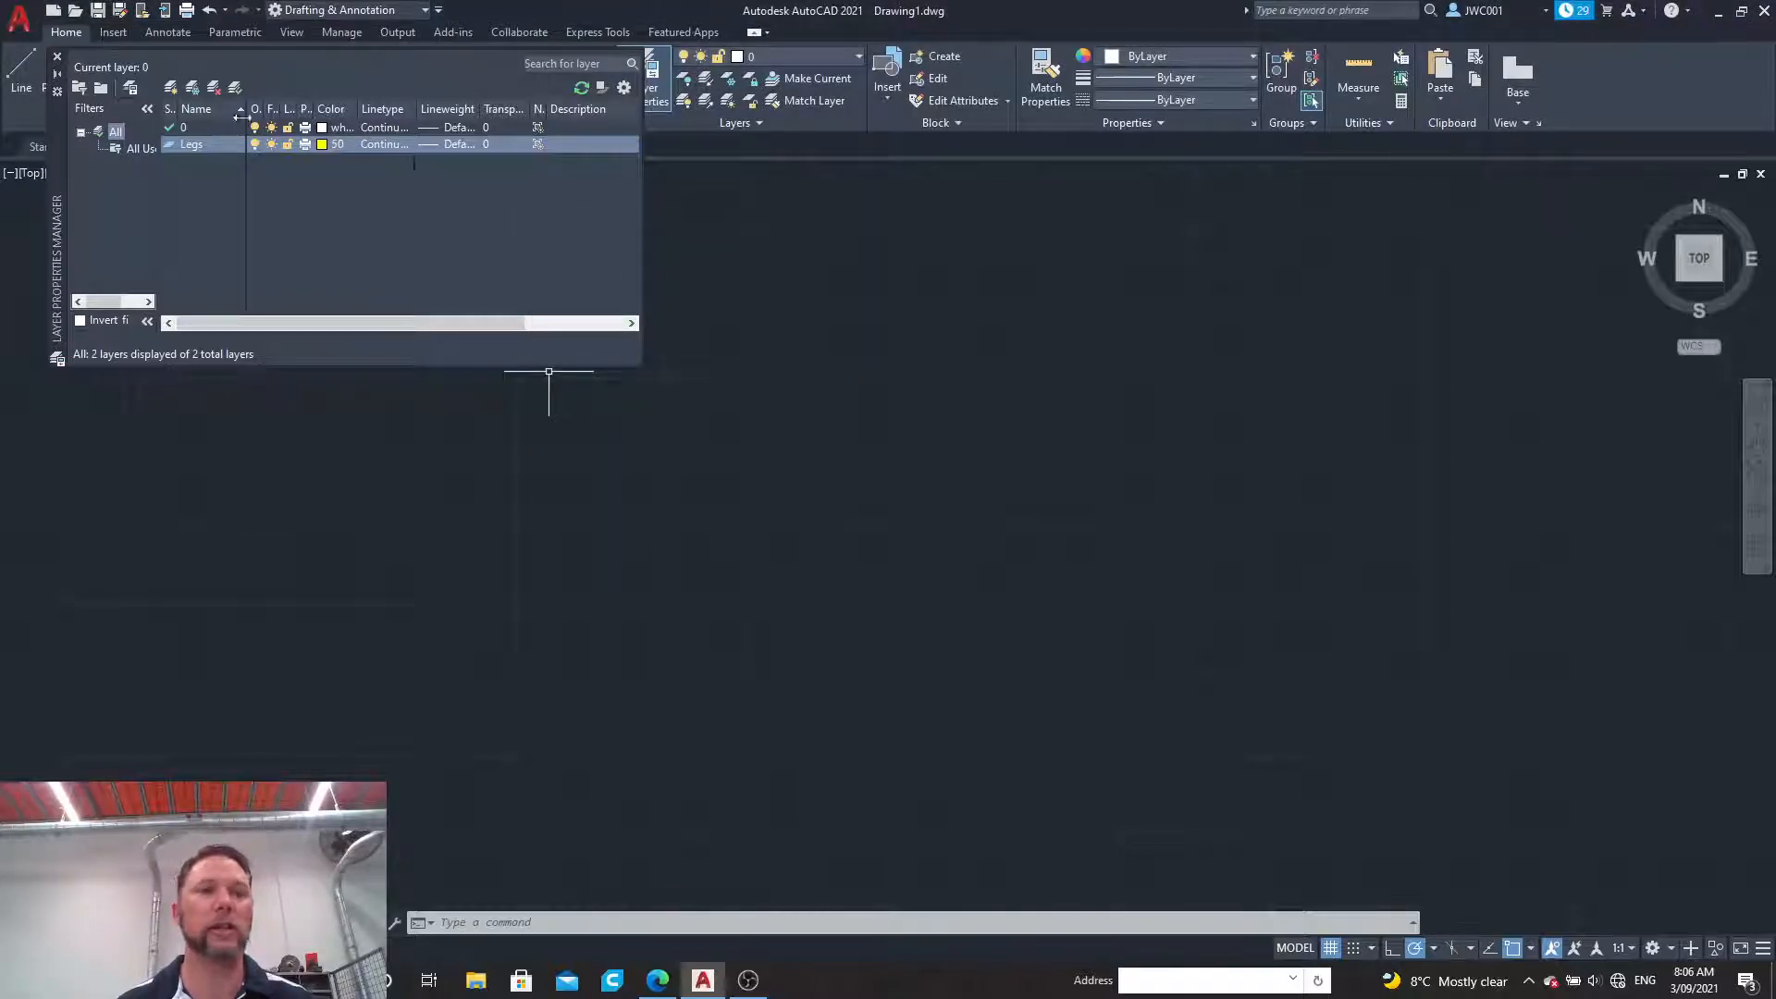
Step: Create a new layer named Crossmember and set its colour to green, index 80
left_click(172, 88)
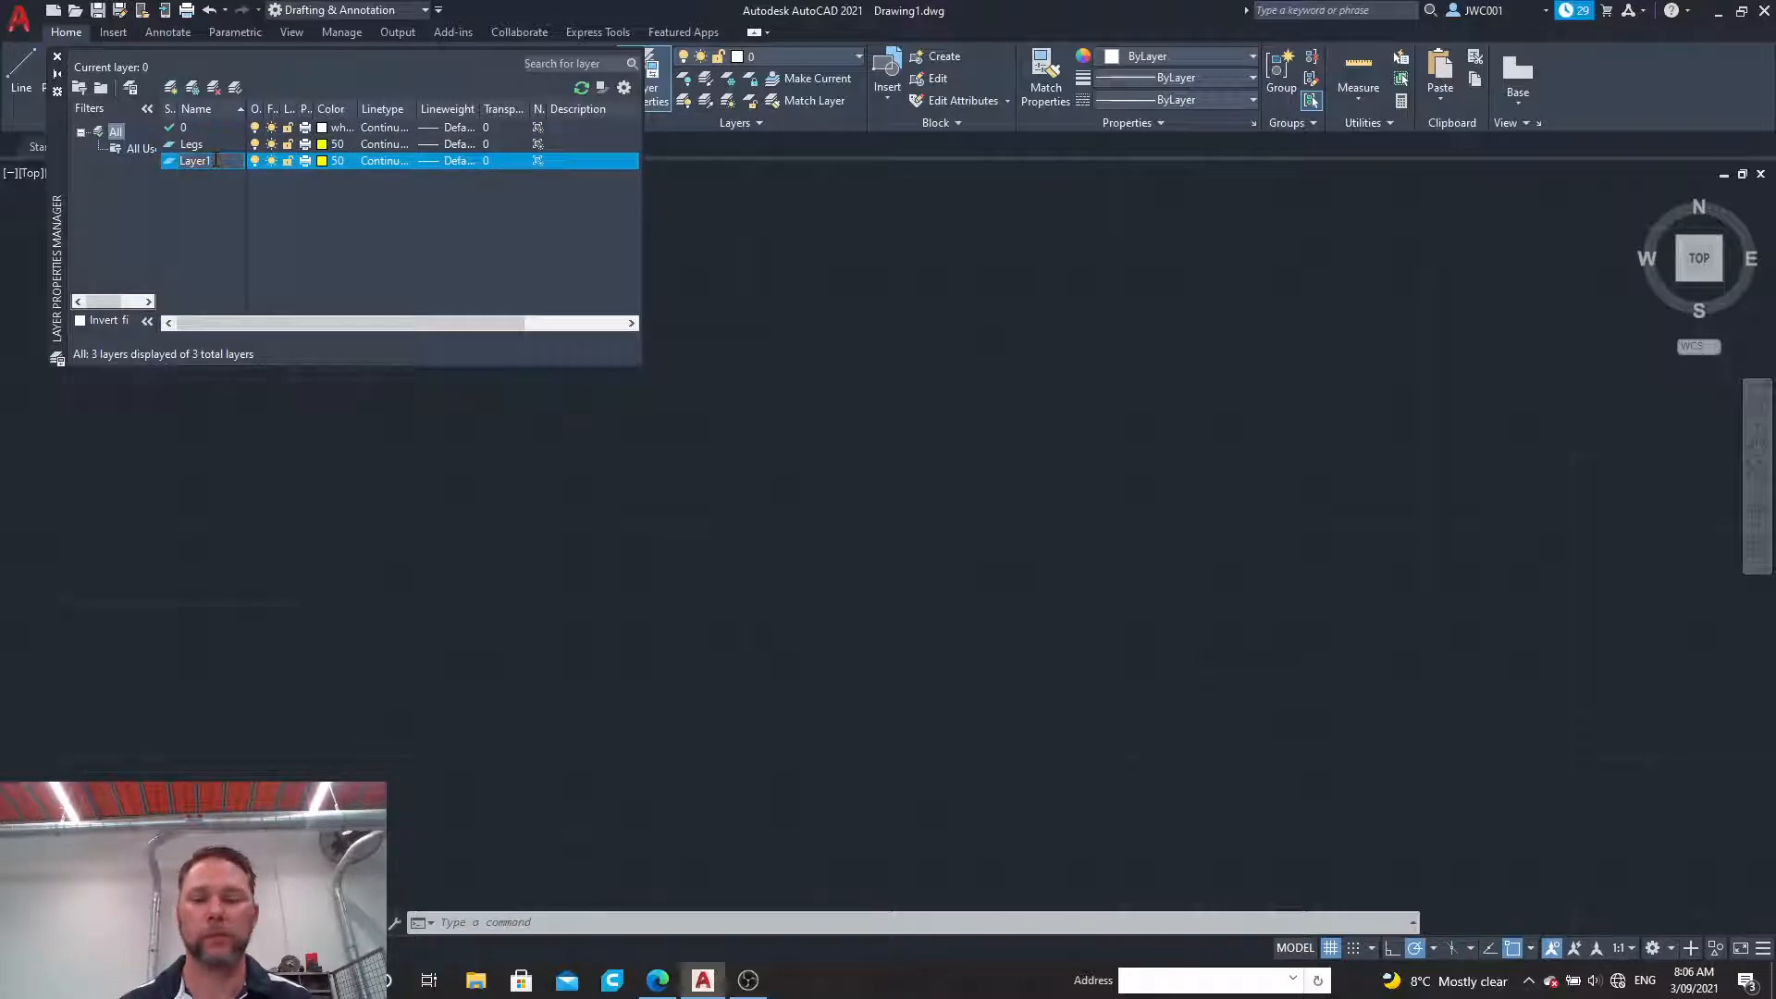
key("BackSpace")
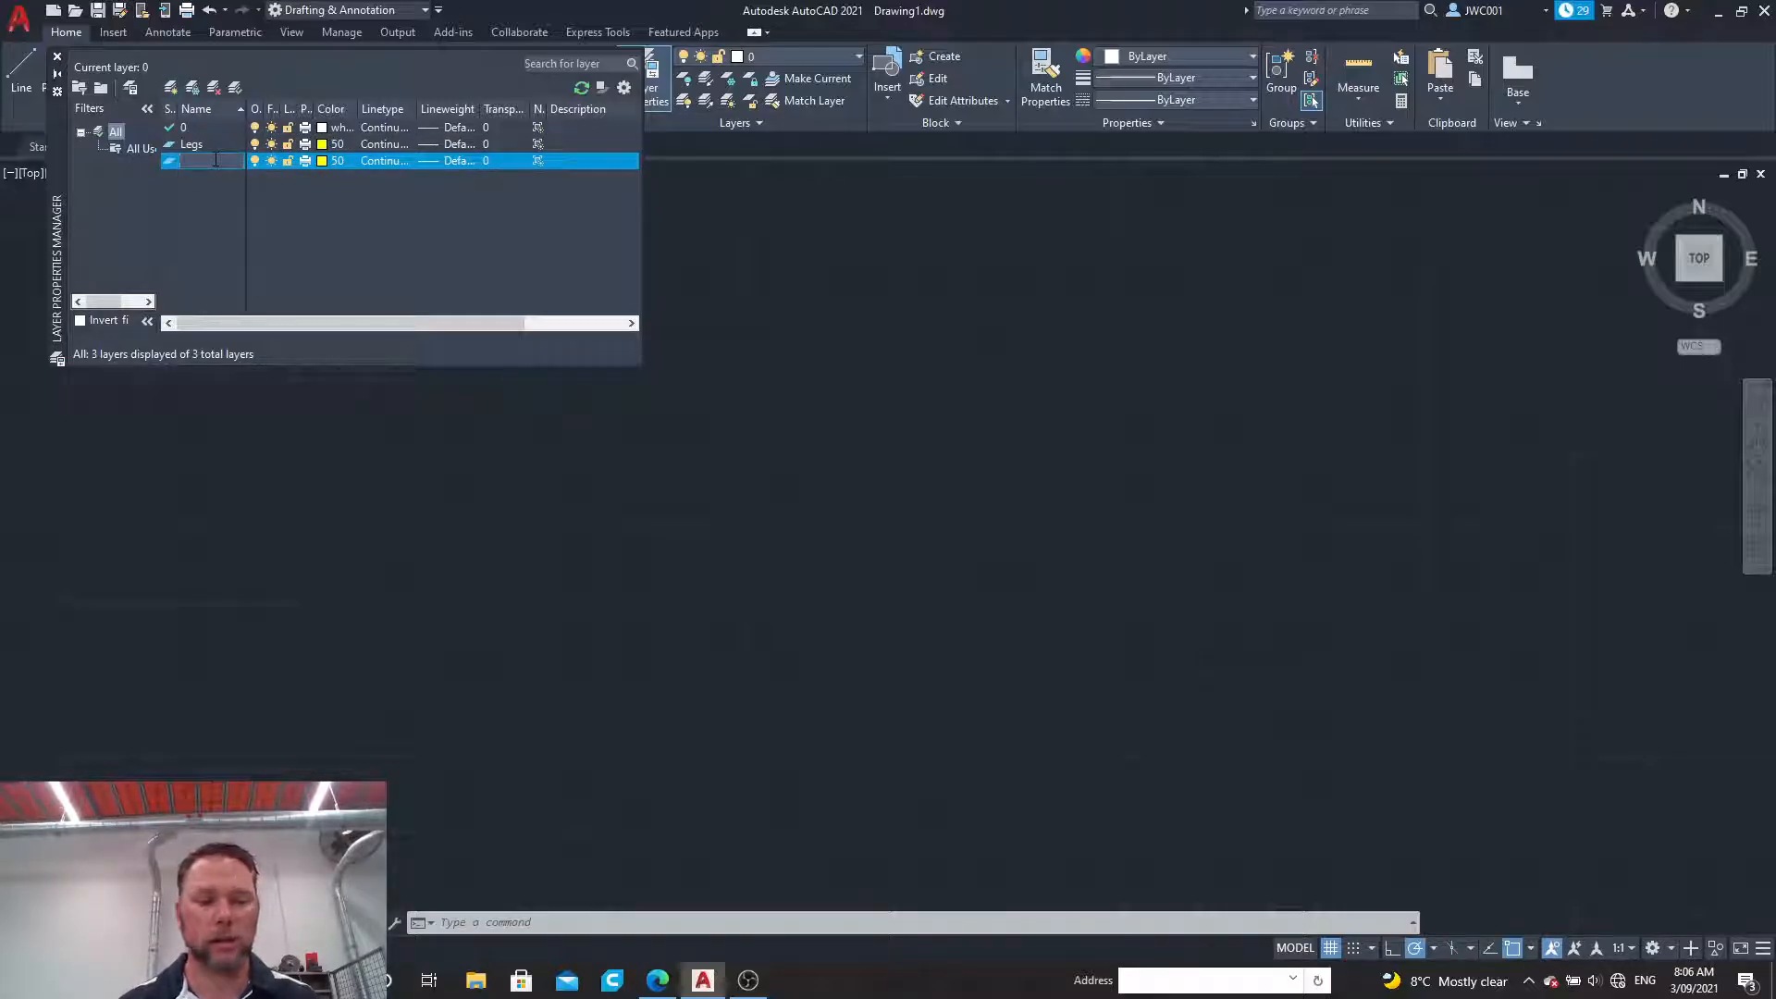
type("Crossmember")
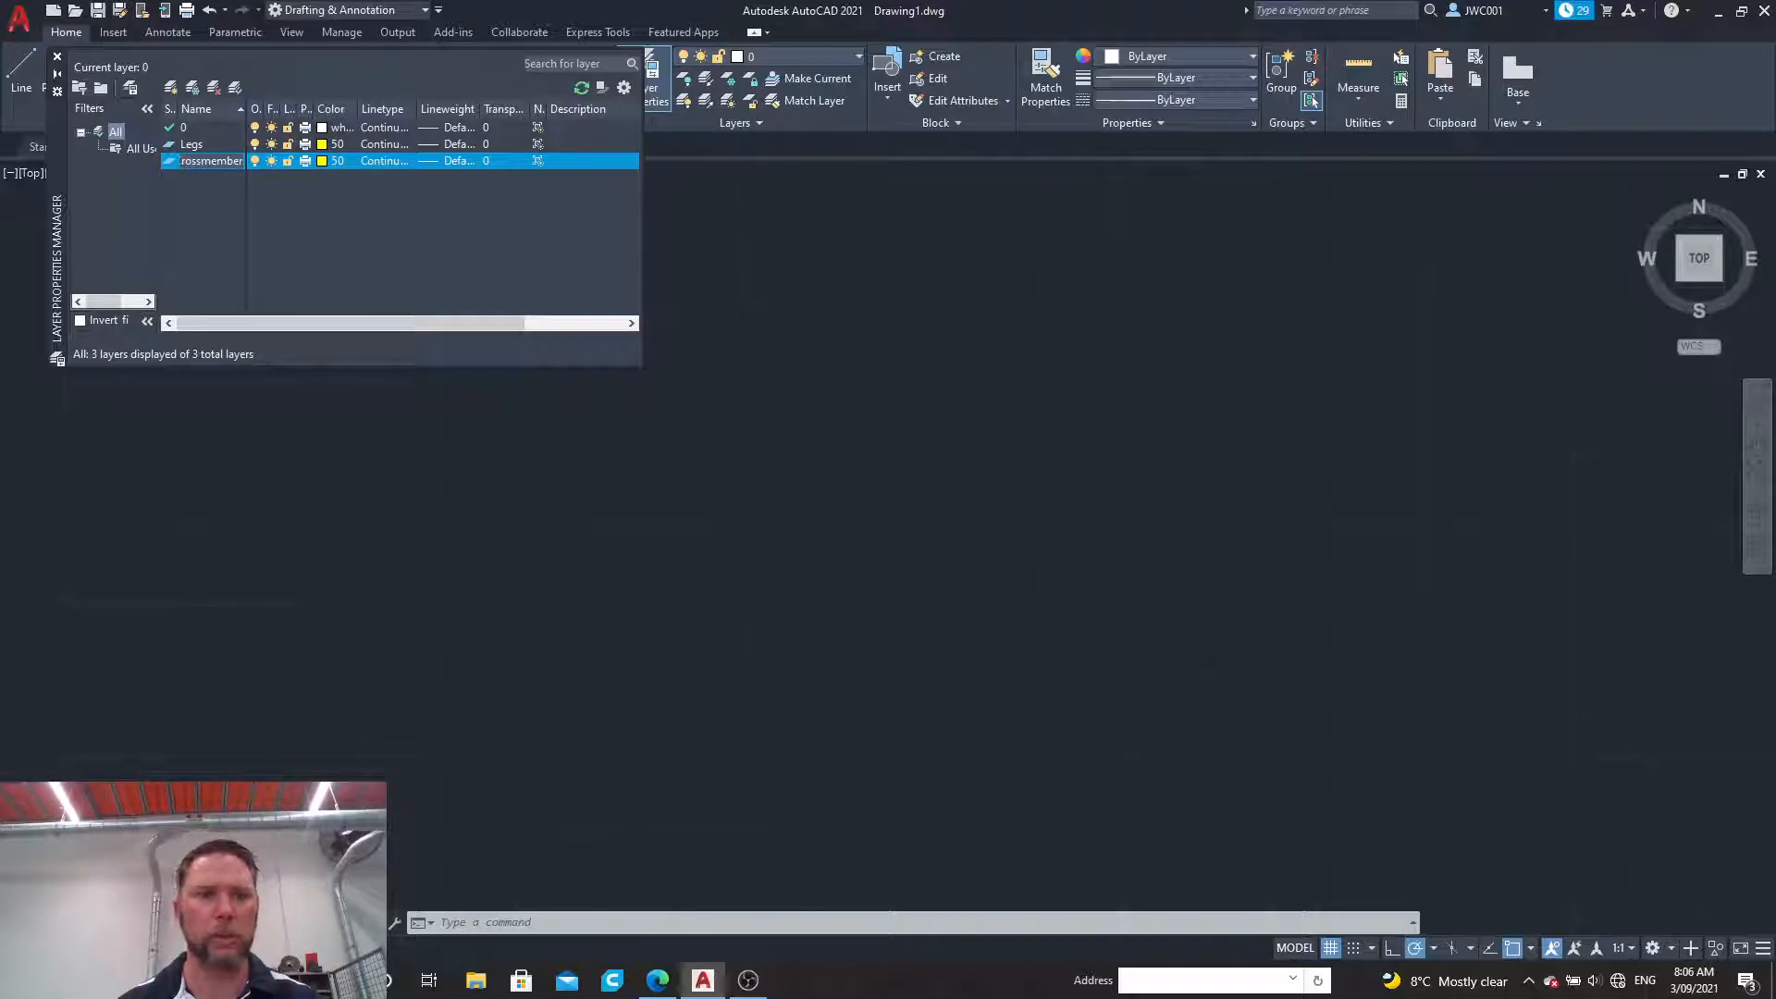
left_click(322, 160)
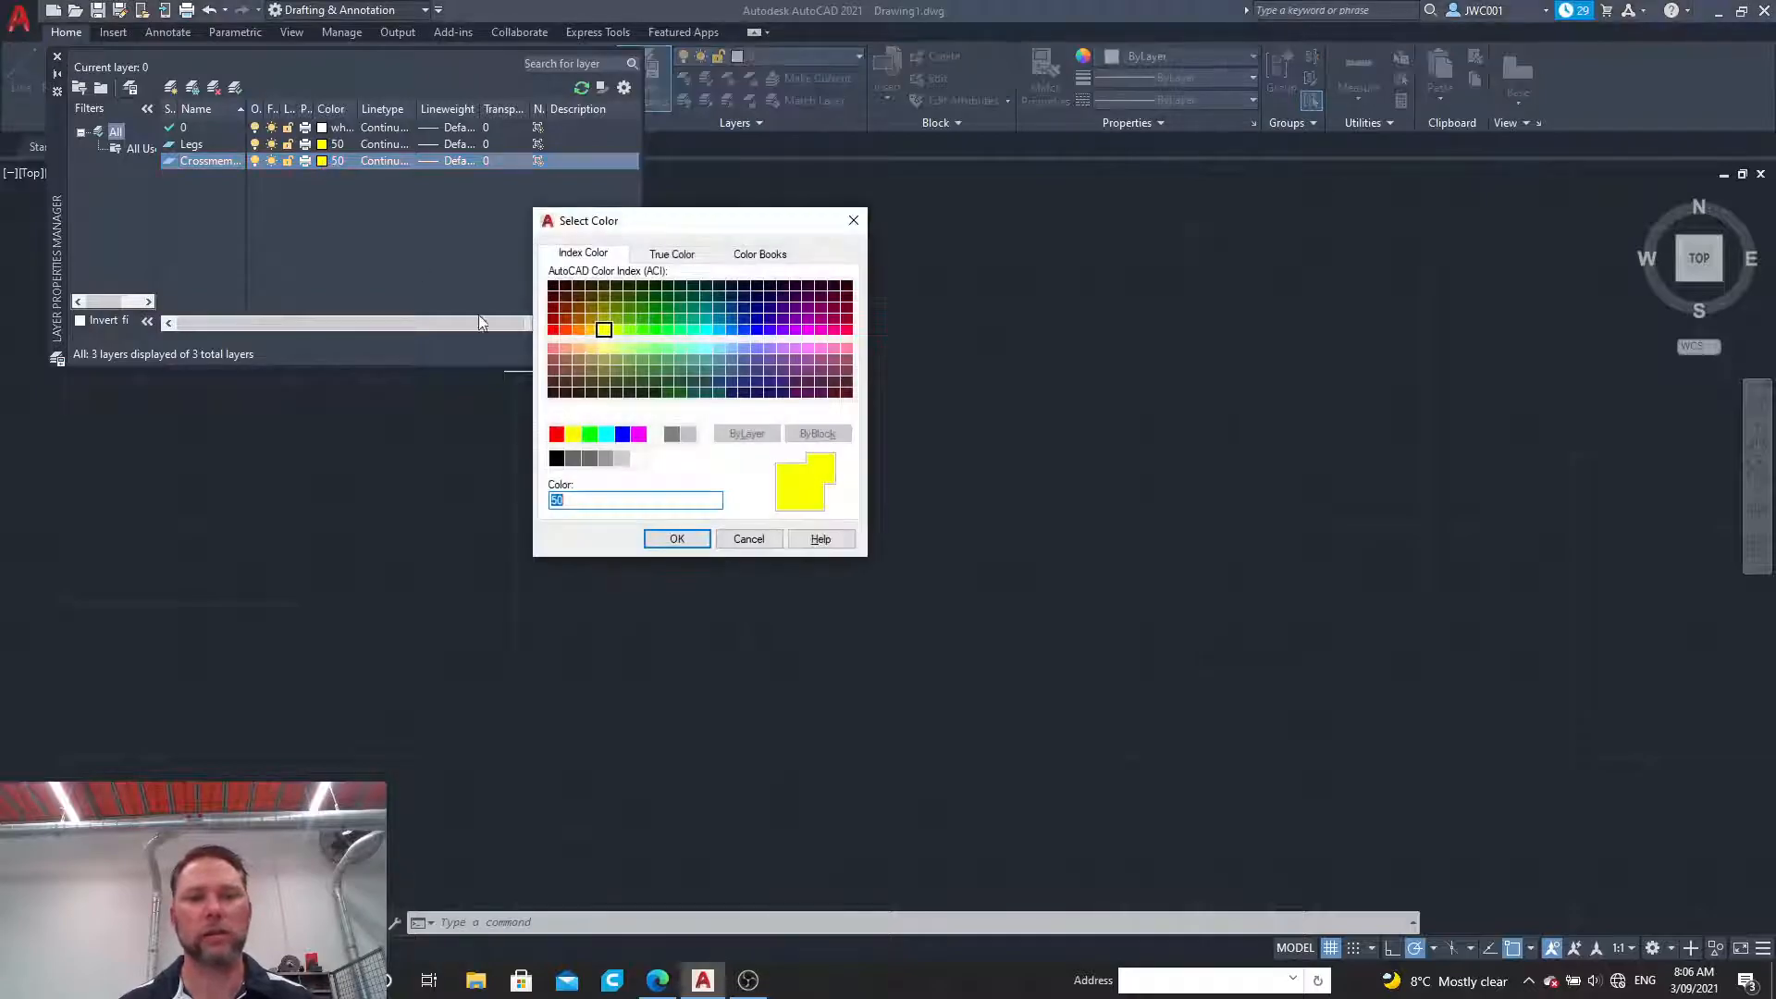
left_click(642, 330)
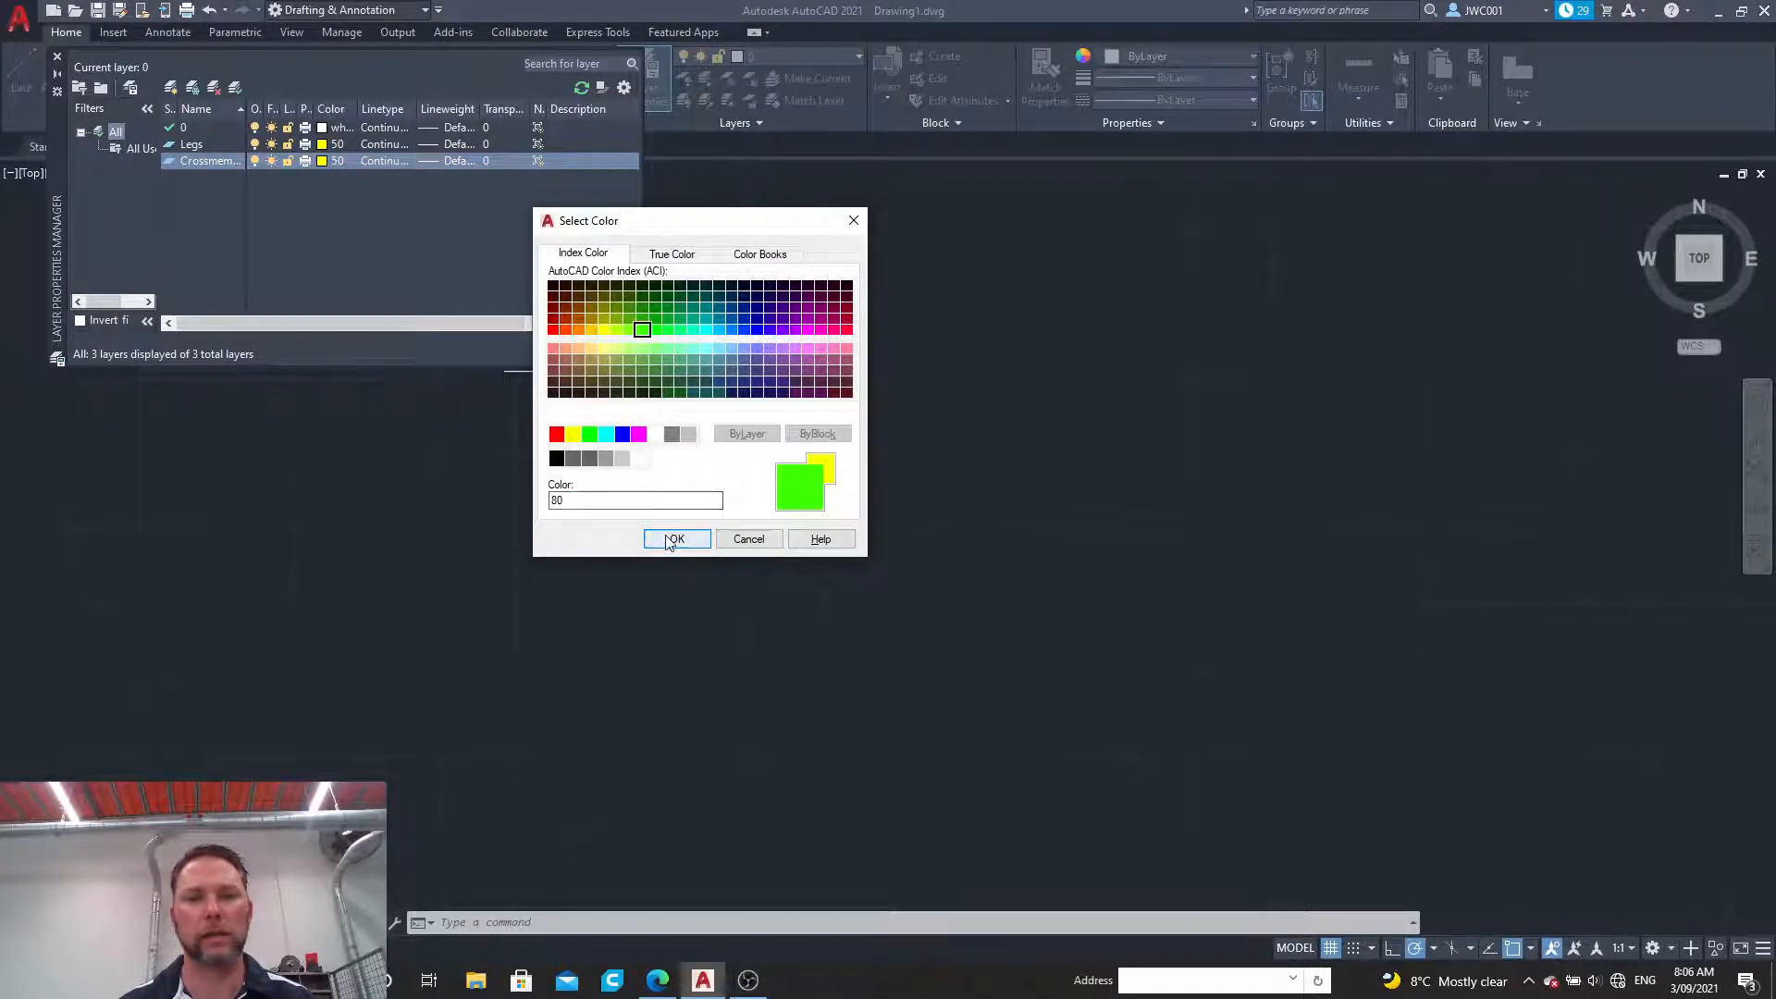
left_click(677, 539)
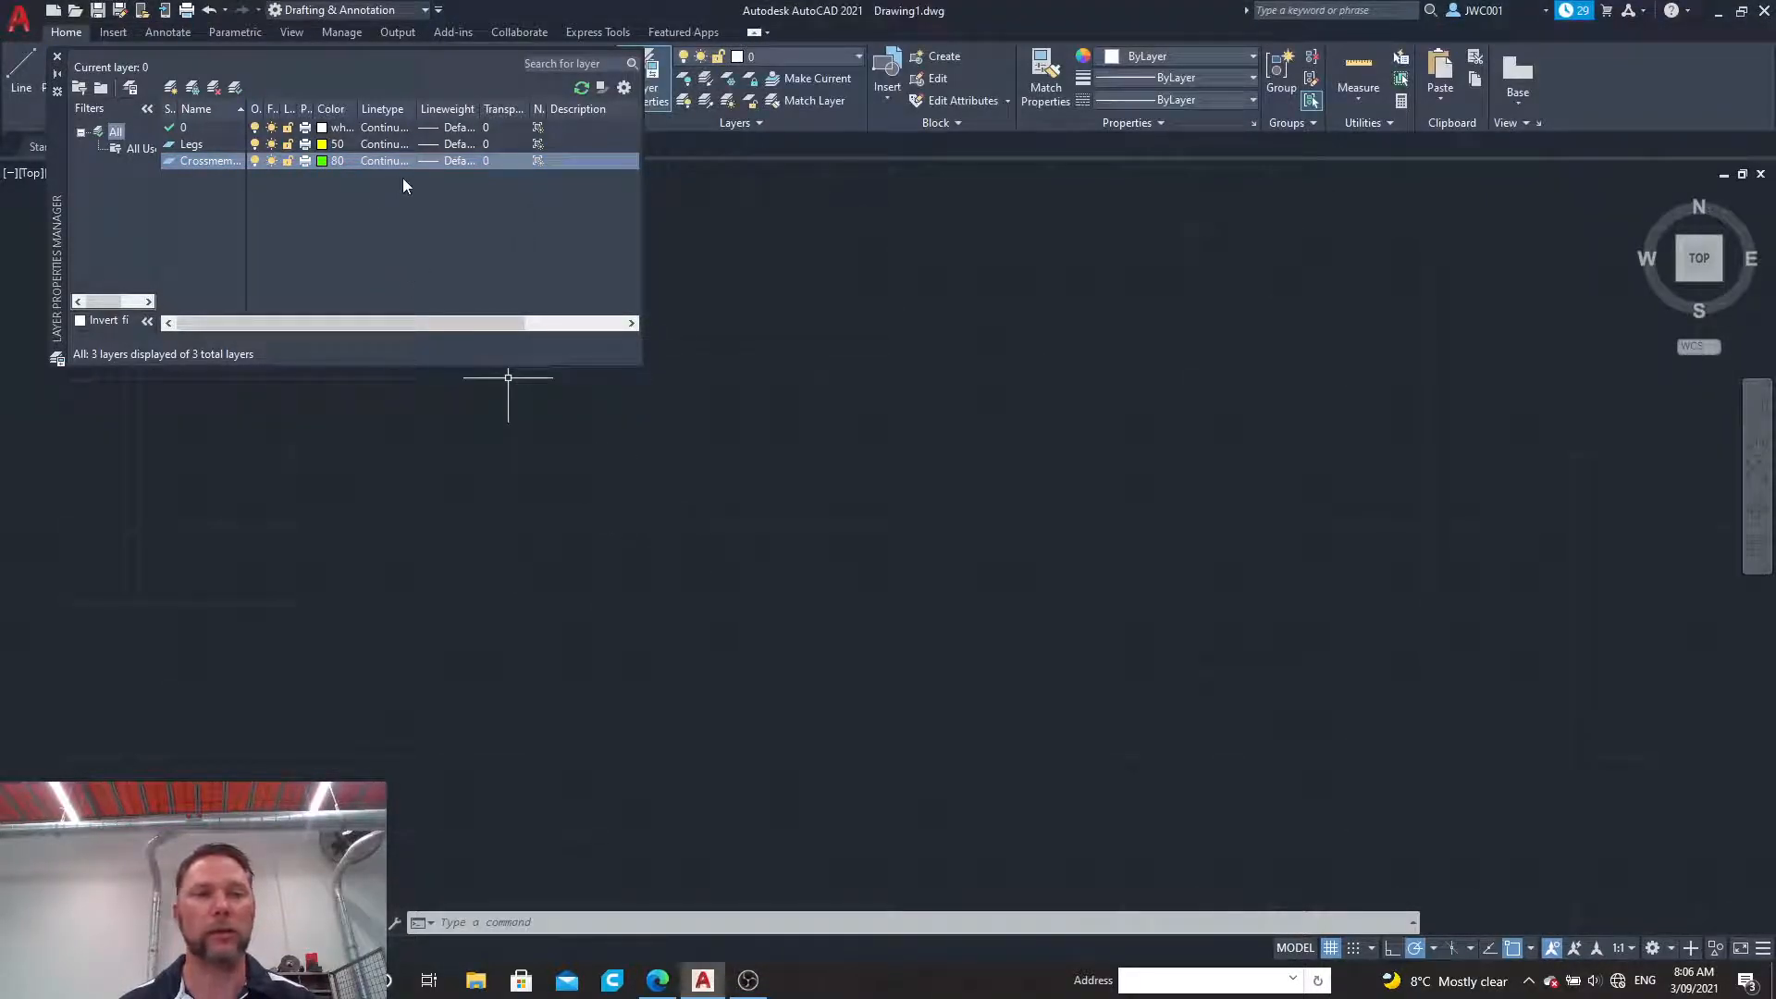
Step: Create a new layer named Benchtop and set its colour to cyan, index 130
left_click(170, 87)
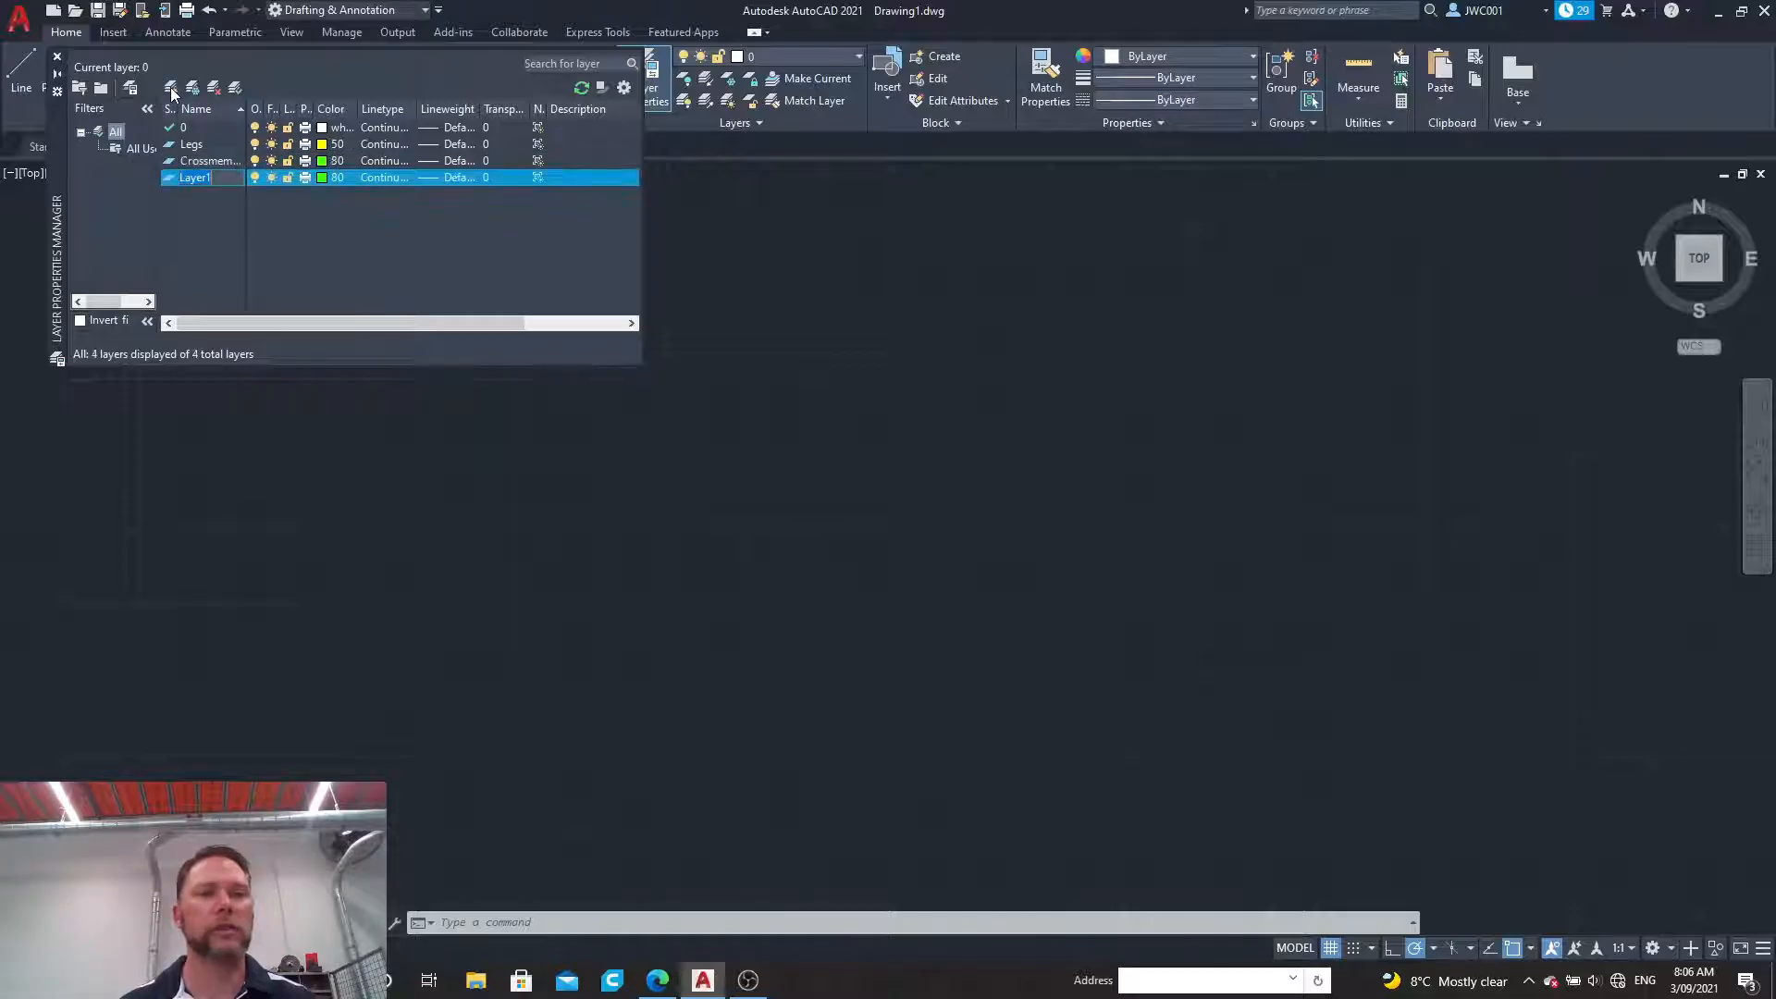
key("BackSpace")
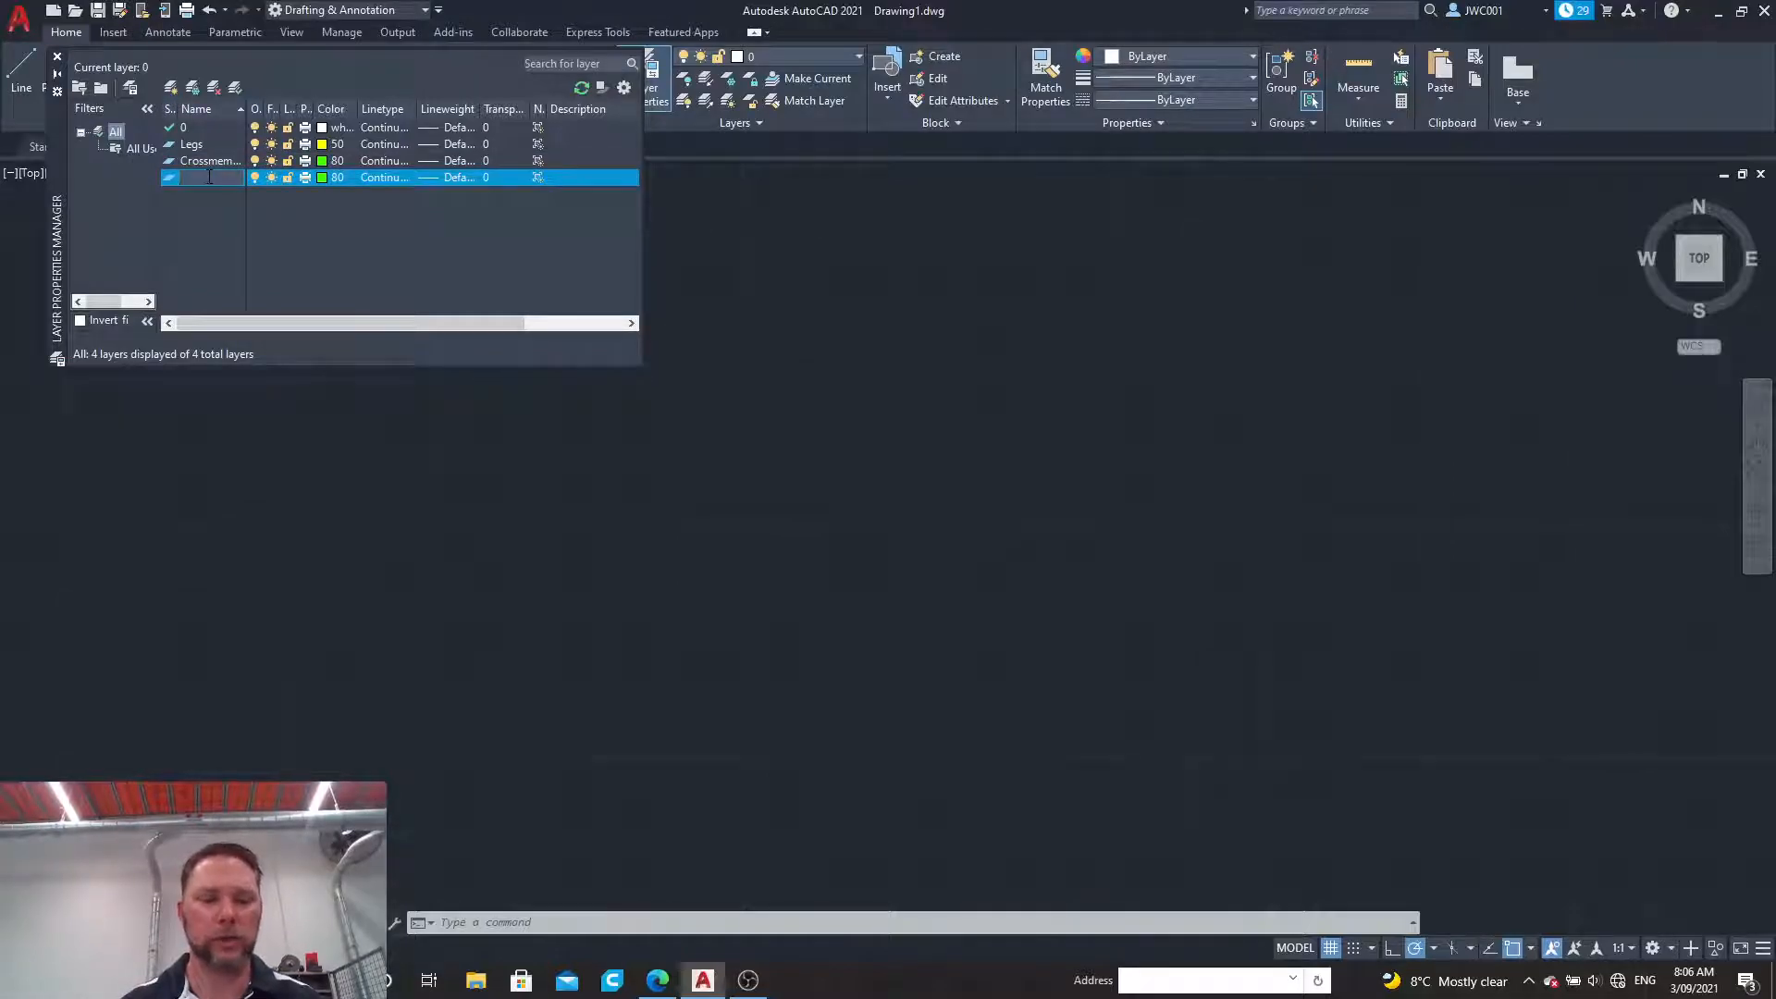
type("Benchtop")
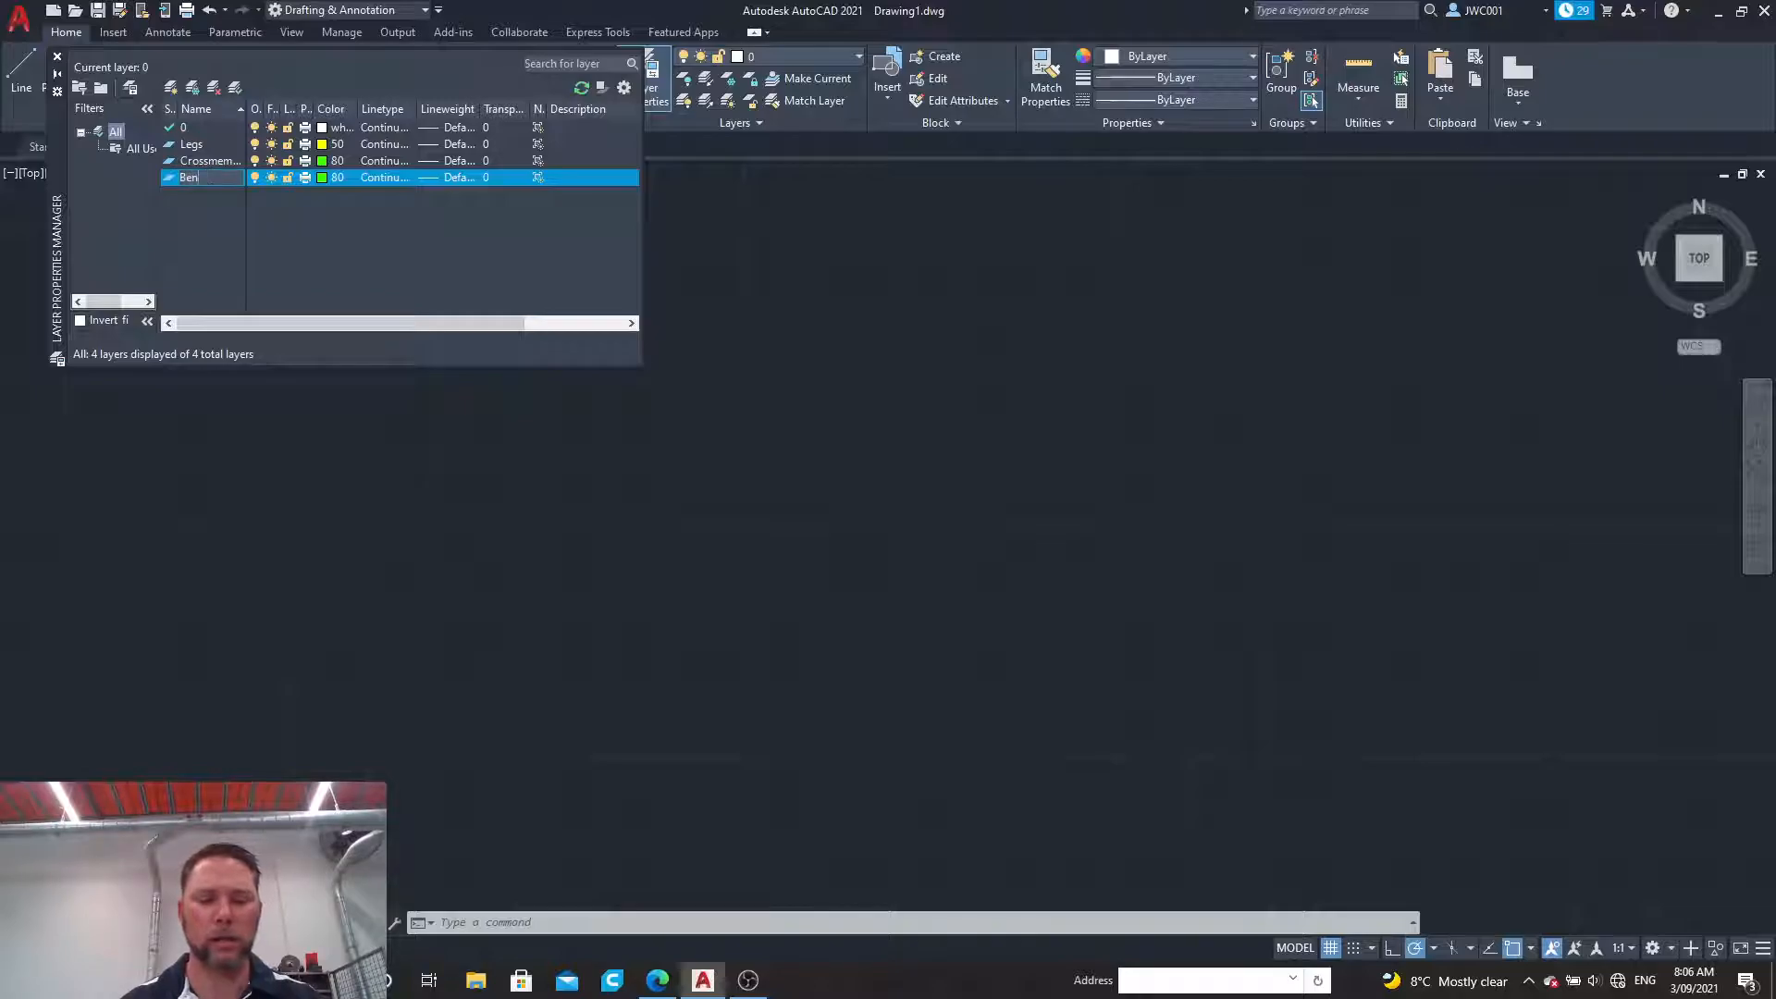
left_click(322, 176)
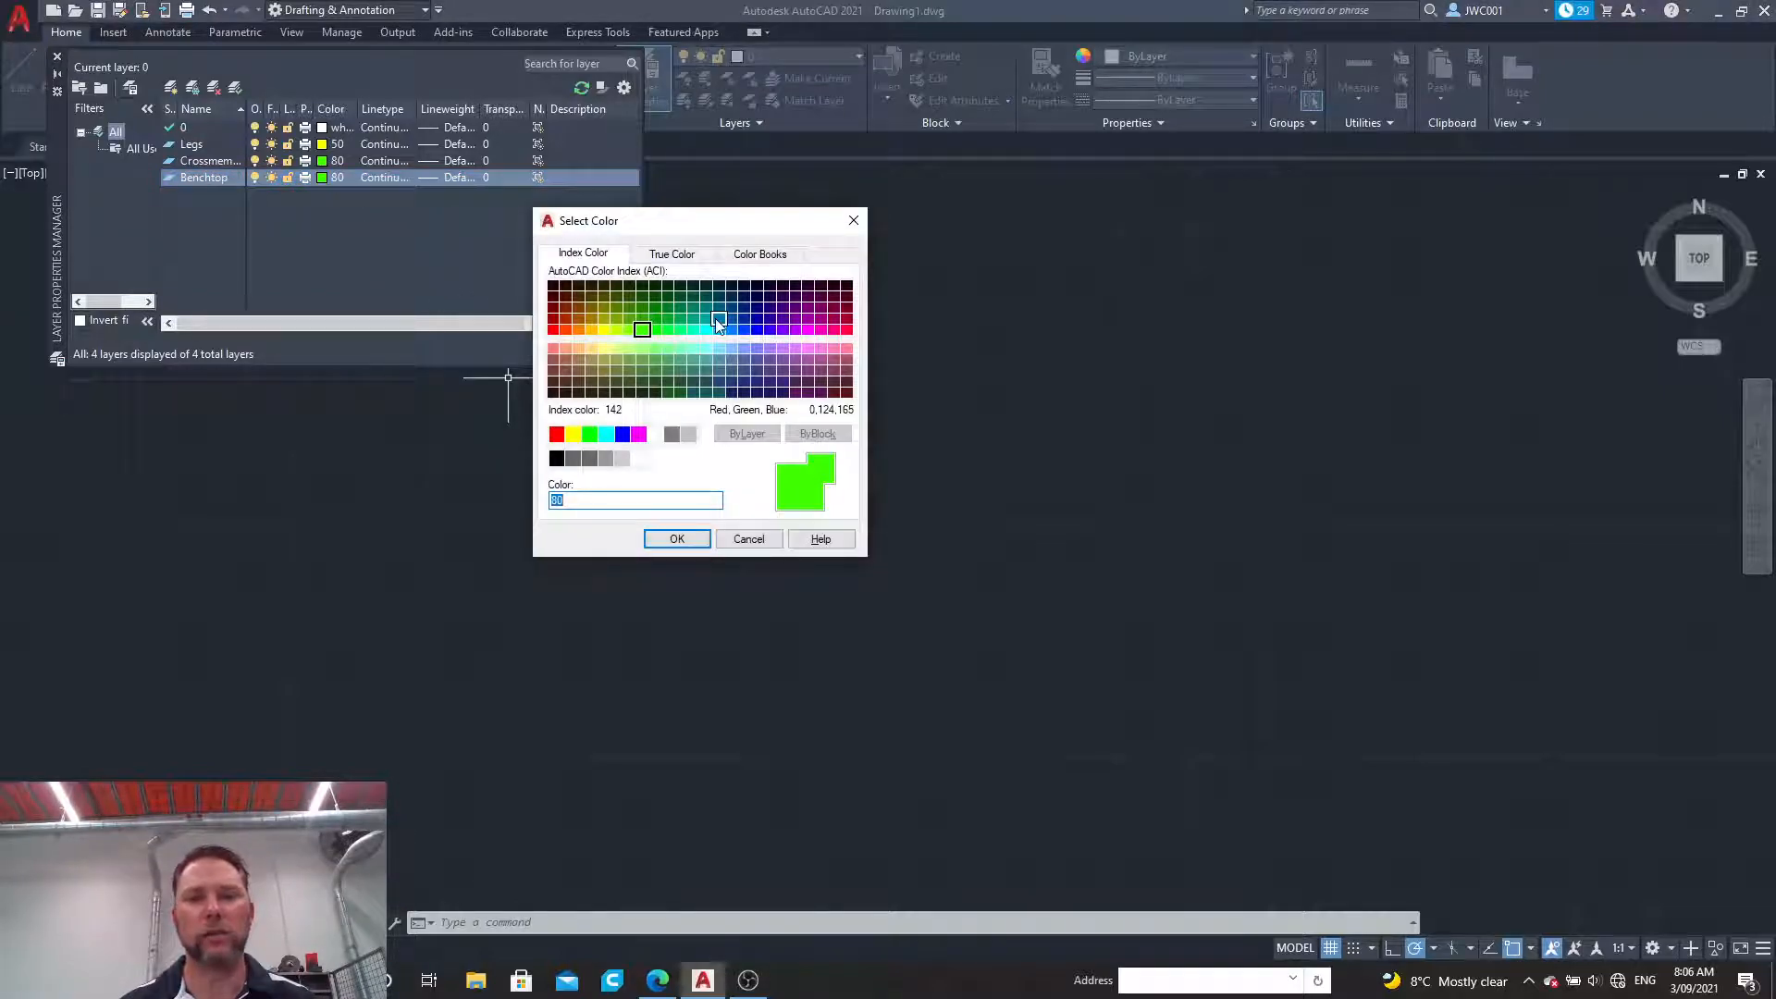
left_click(706, 329)
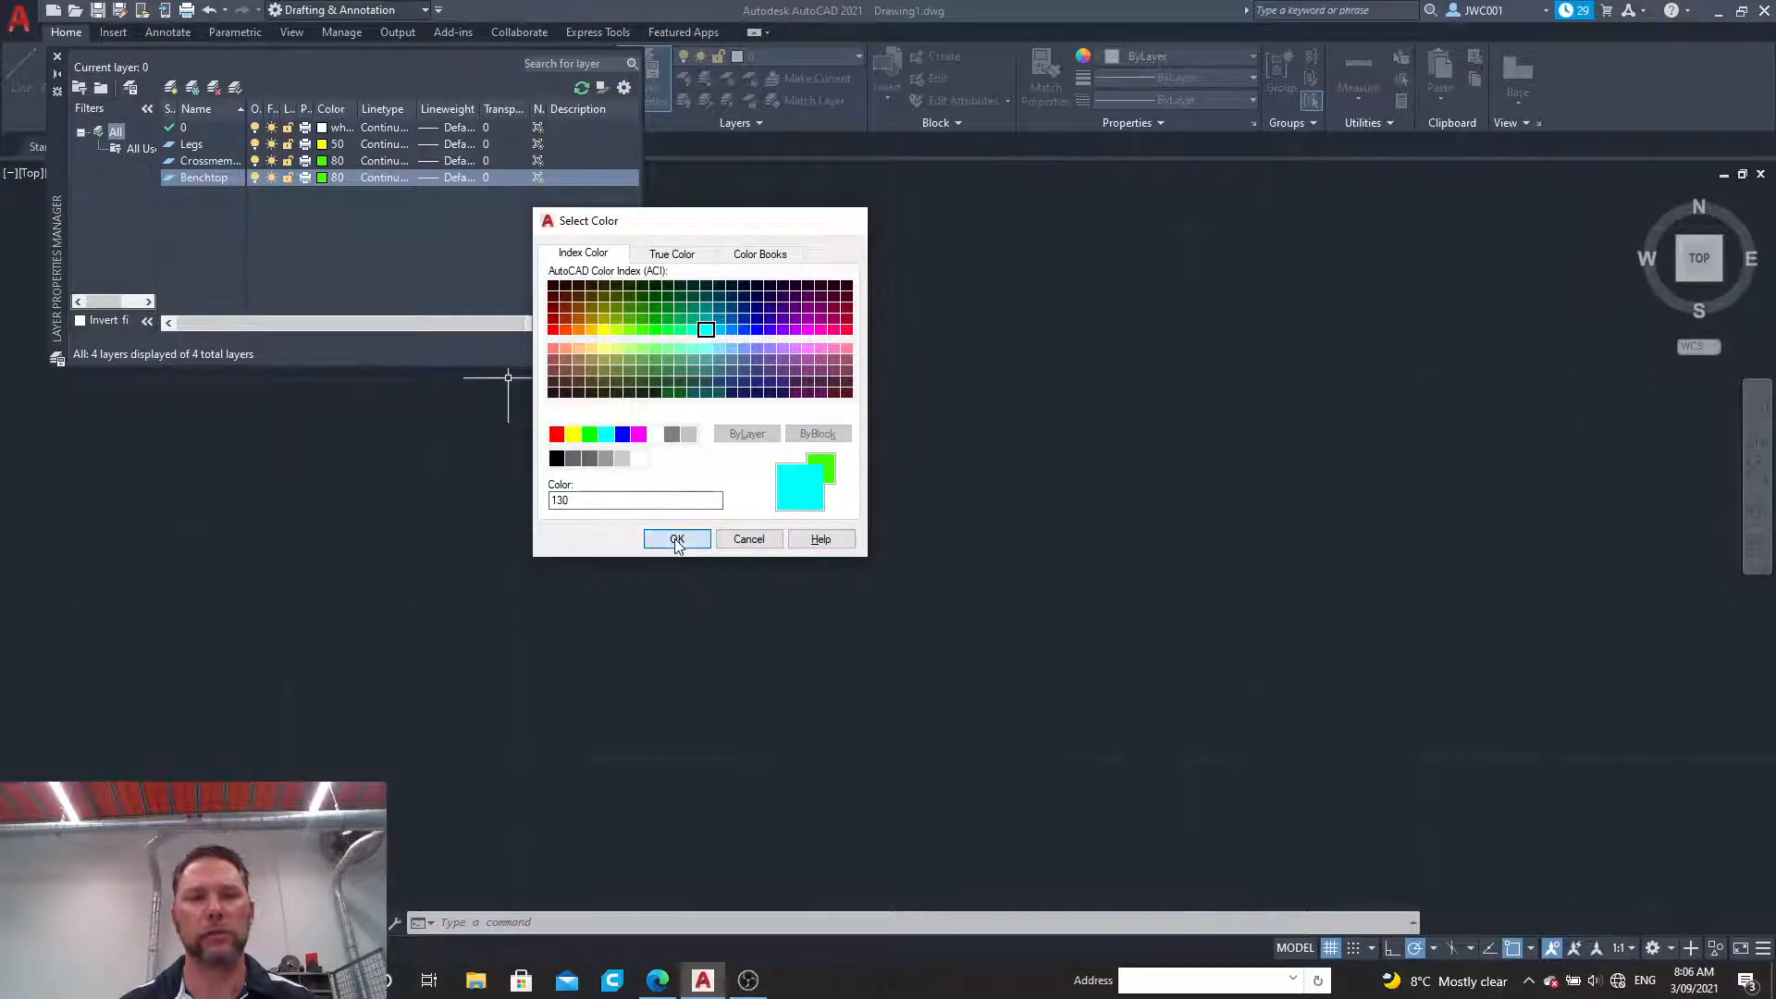
left_click(678, 540)
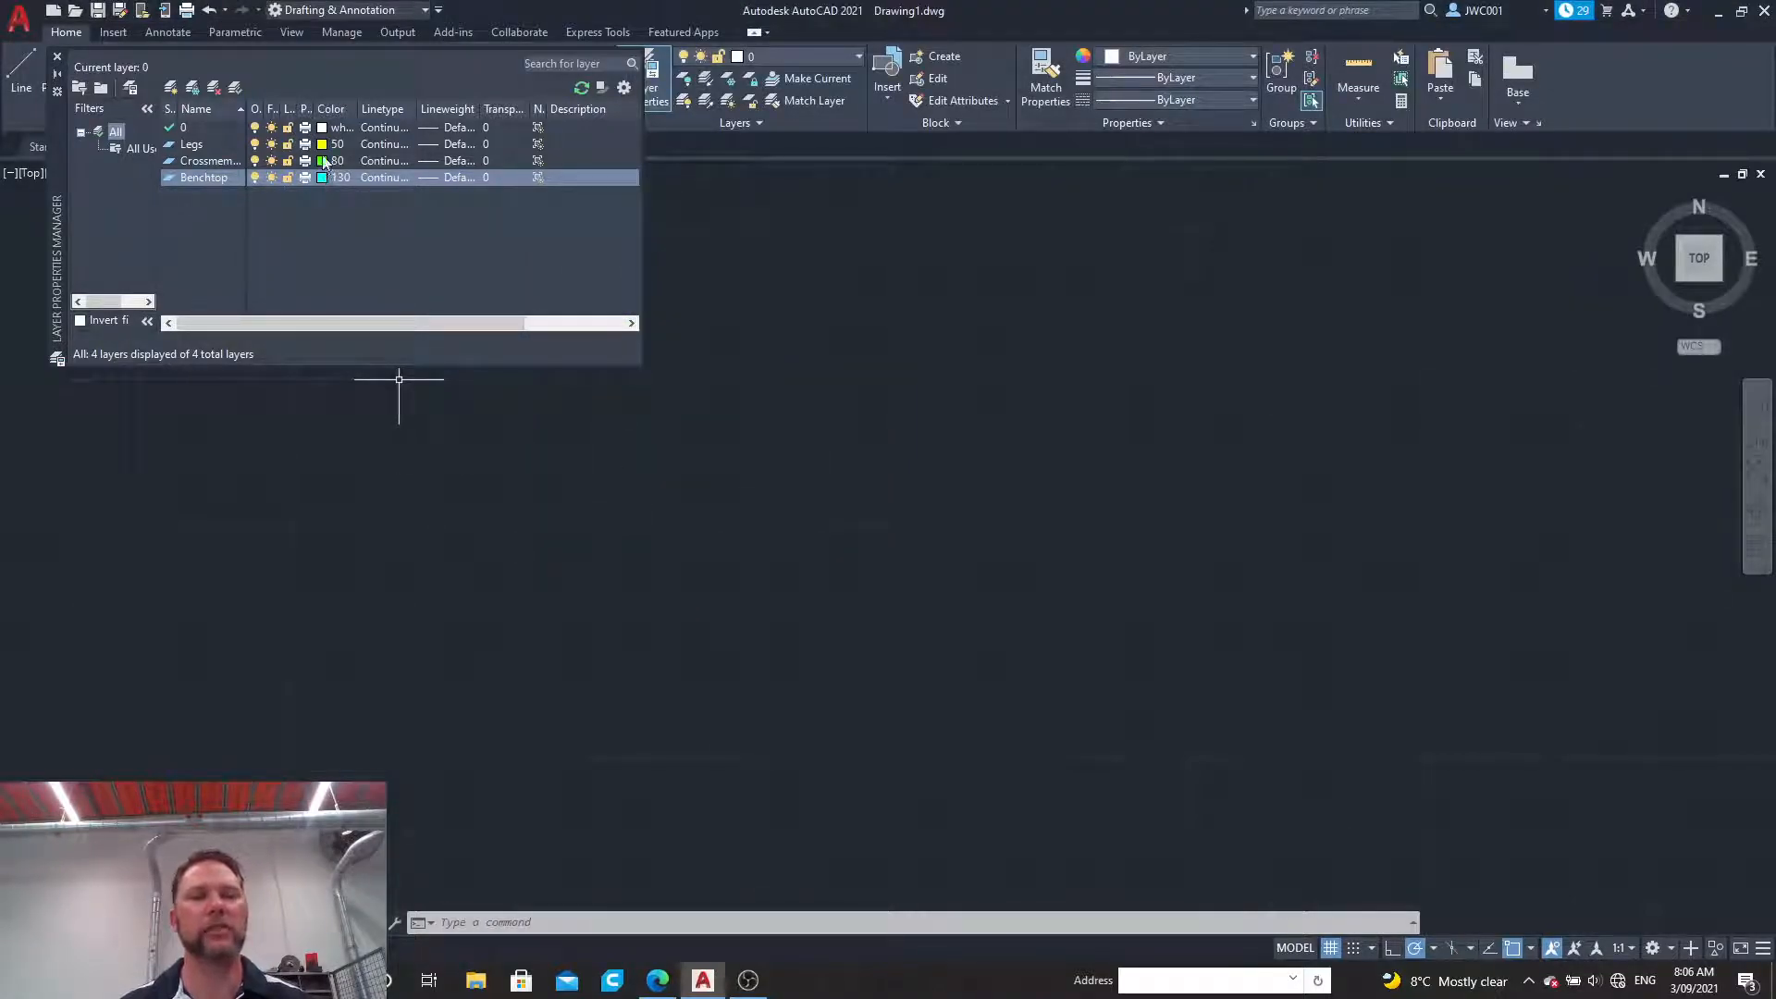
Step: Try to rename layer 0
left_click(185, 126)
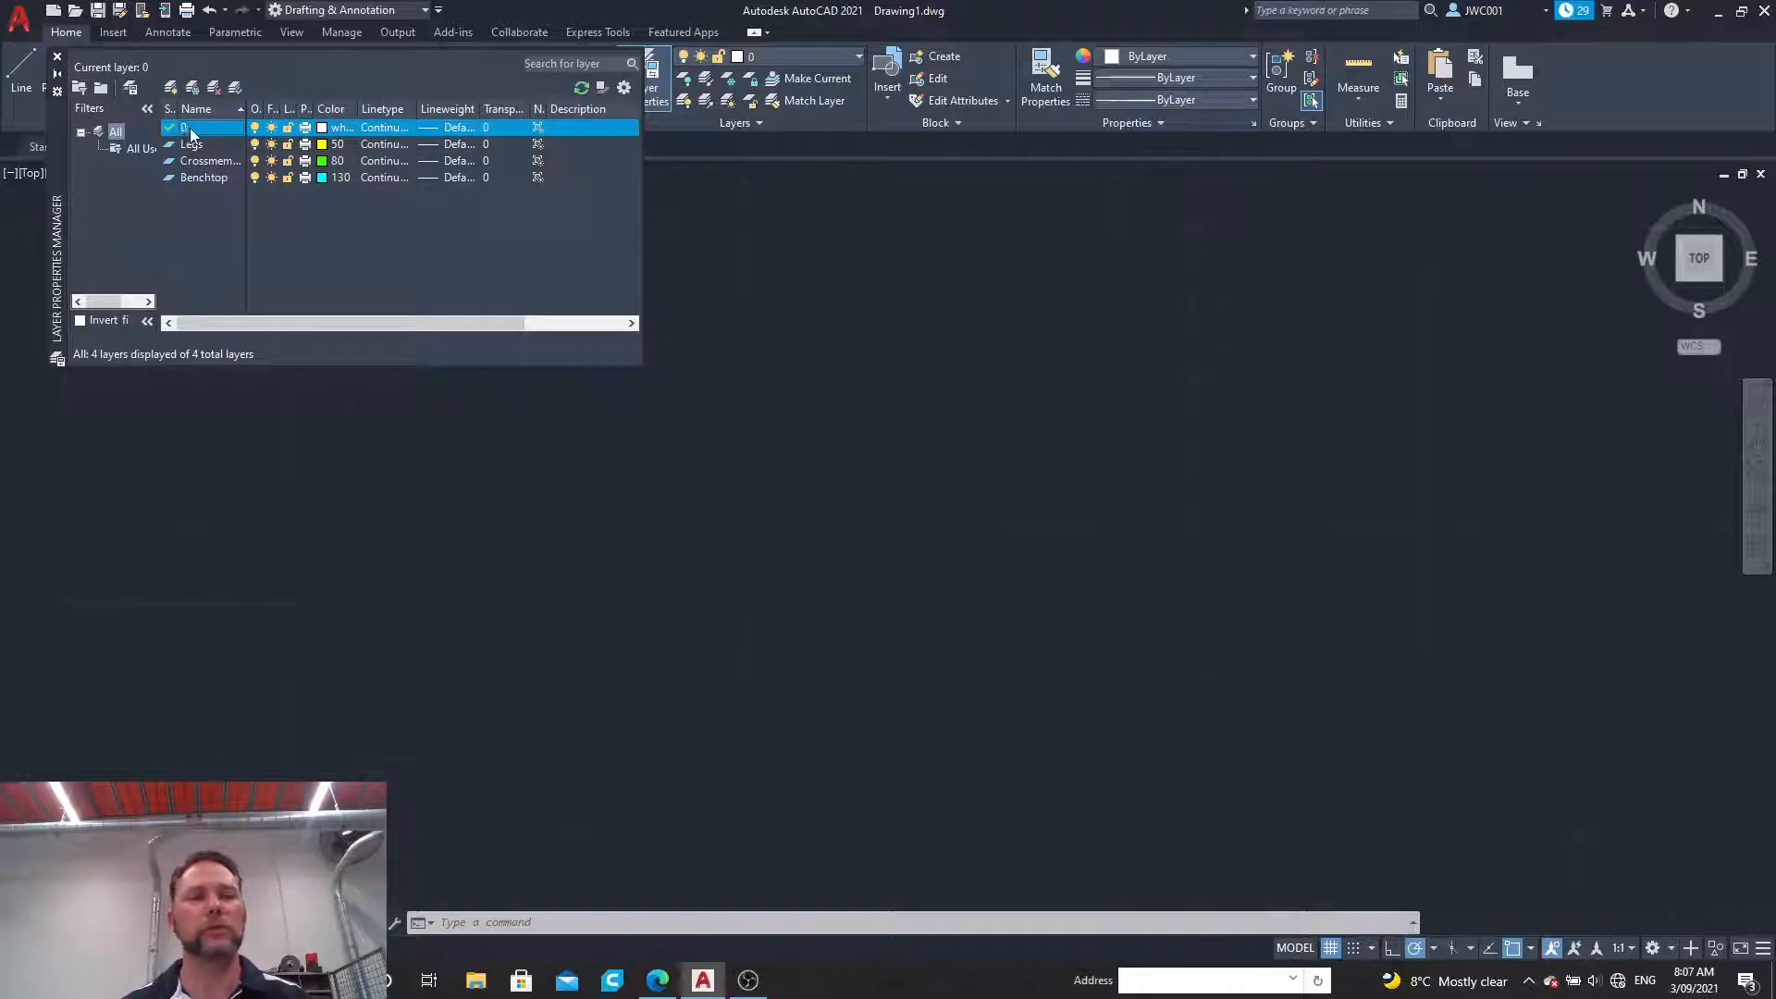
left_click(191, 128)
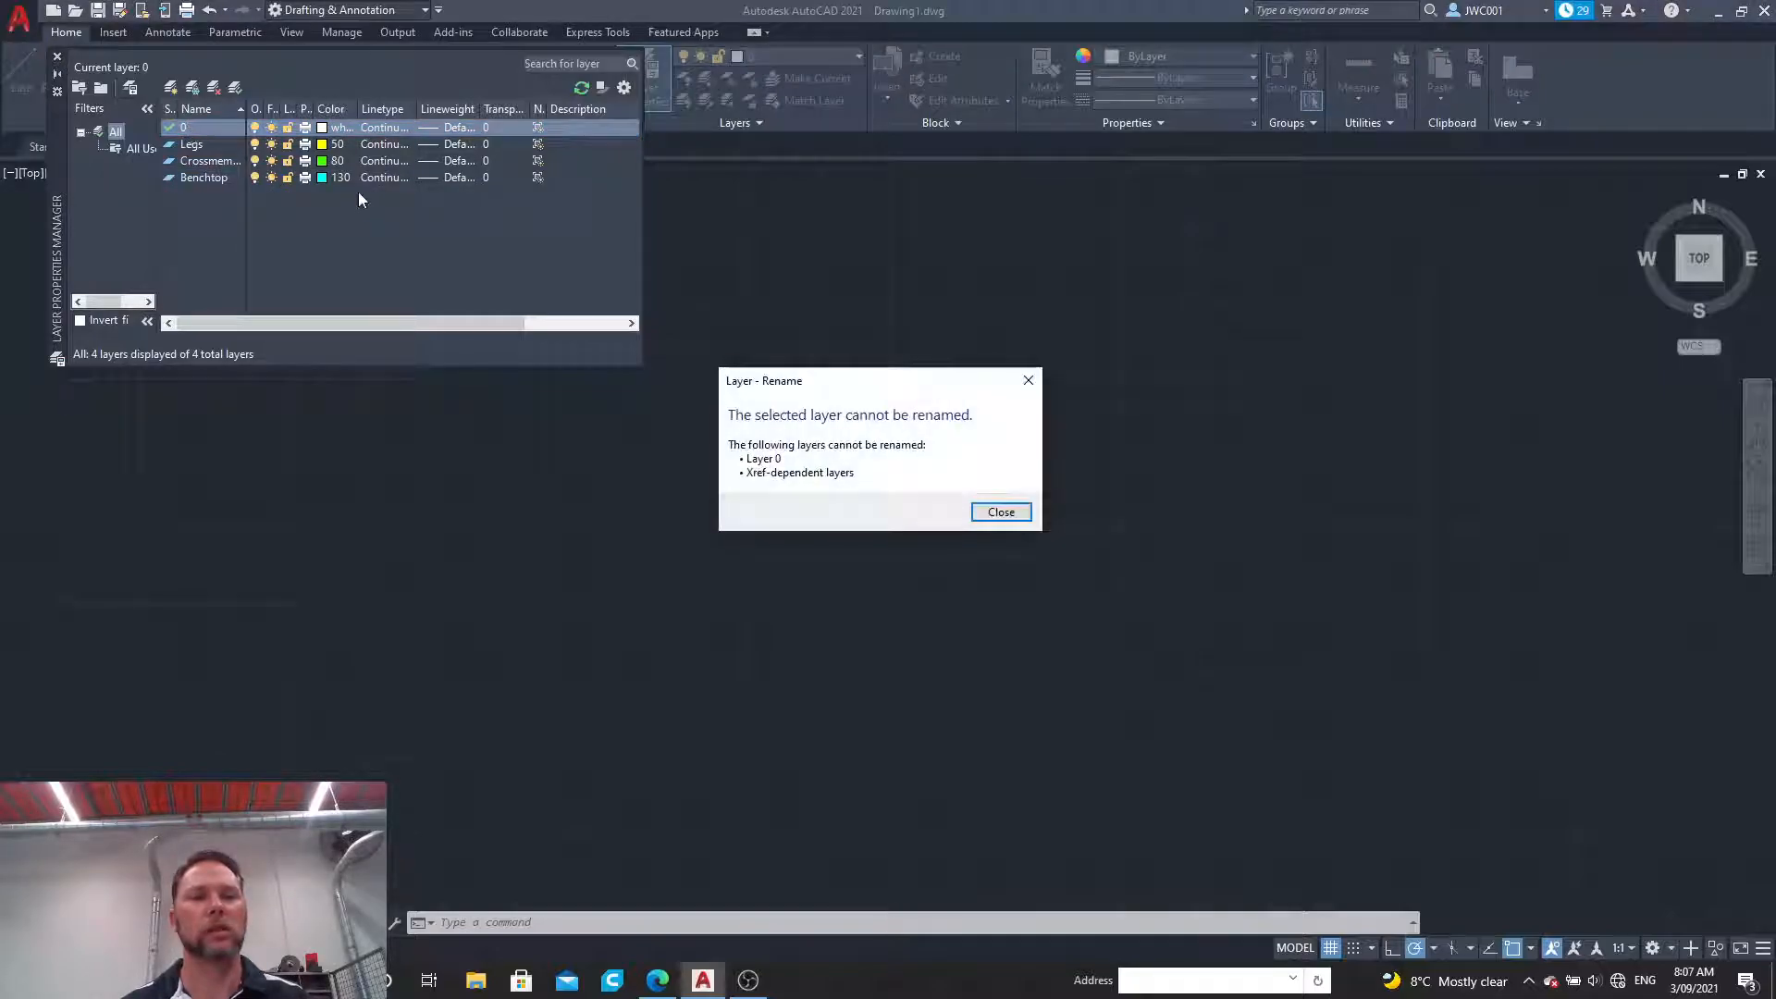
left_click(997, 514)
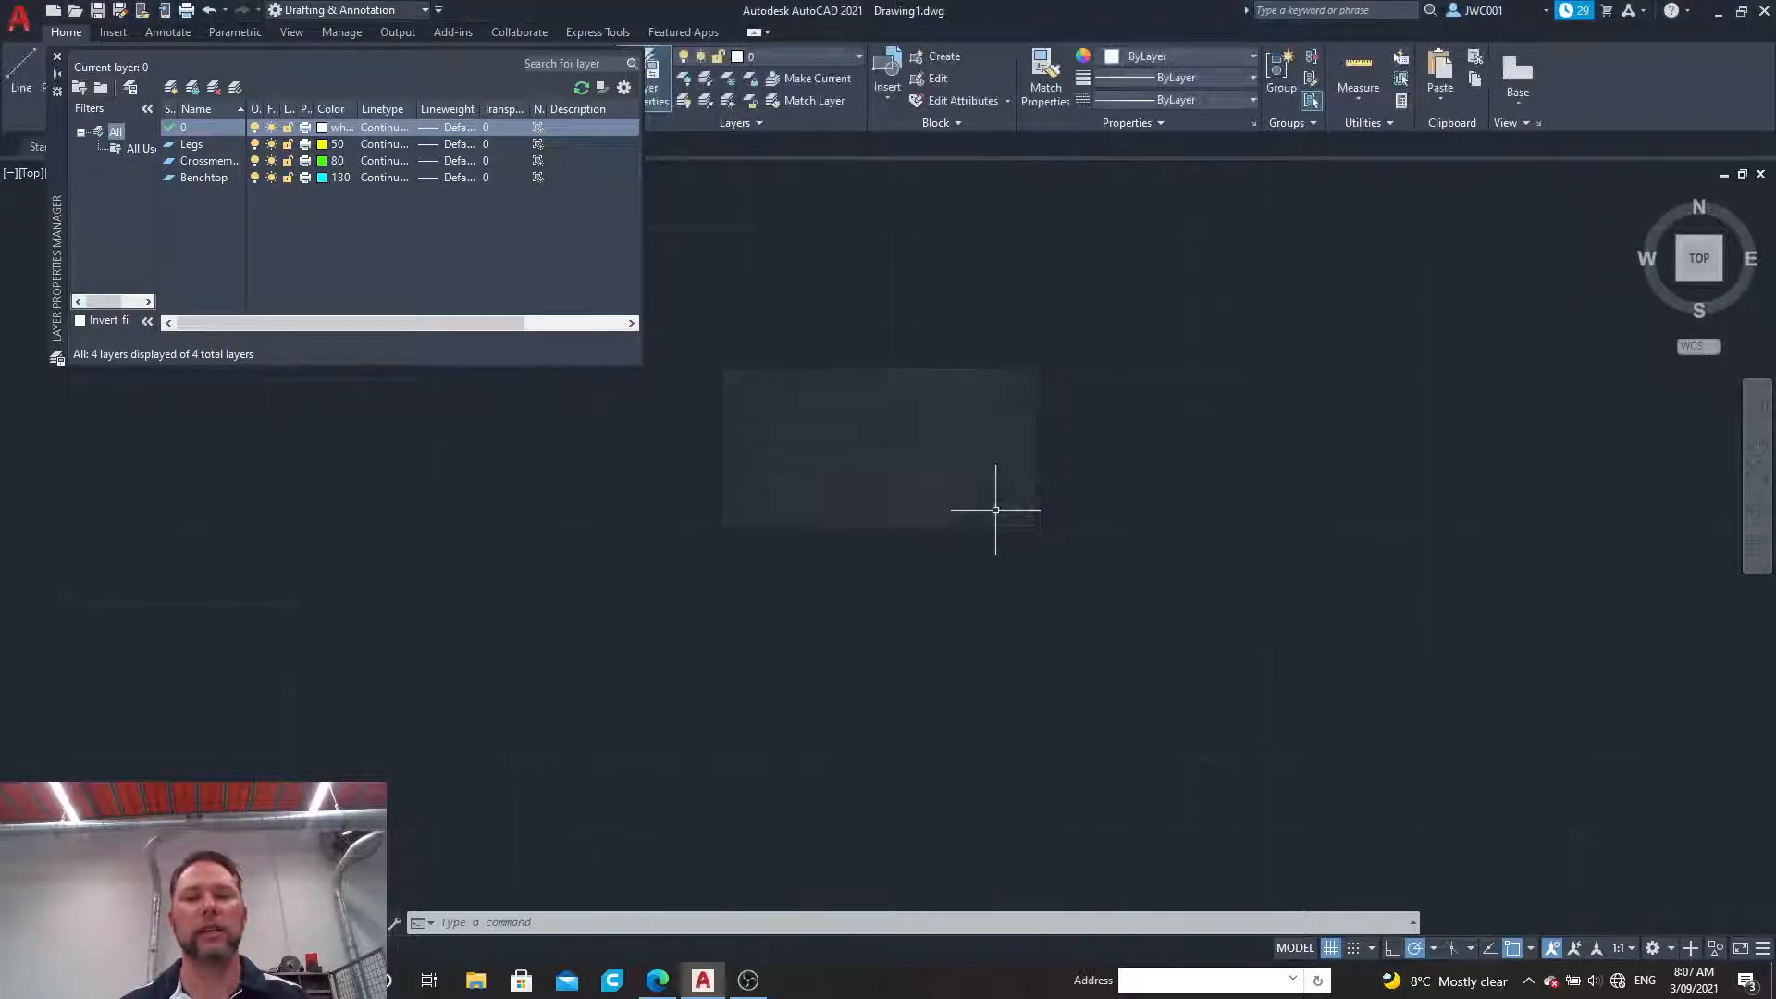
Step: Close the Layer Properties Manager and review the layers available to set as current
left_click(57, 61)
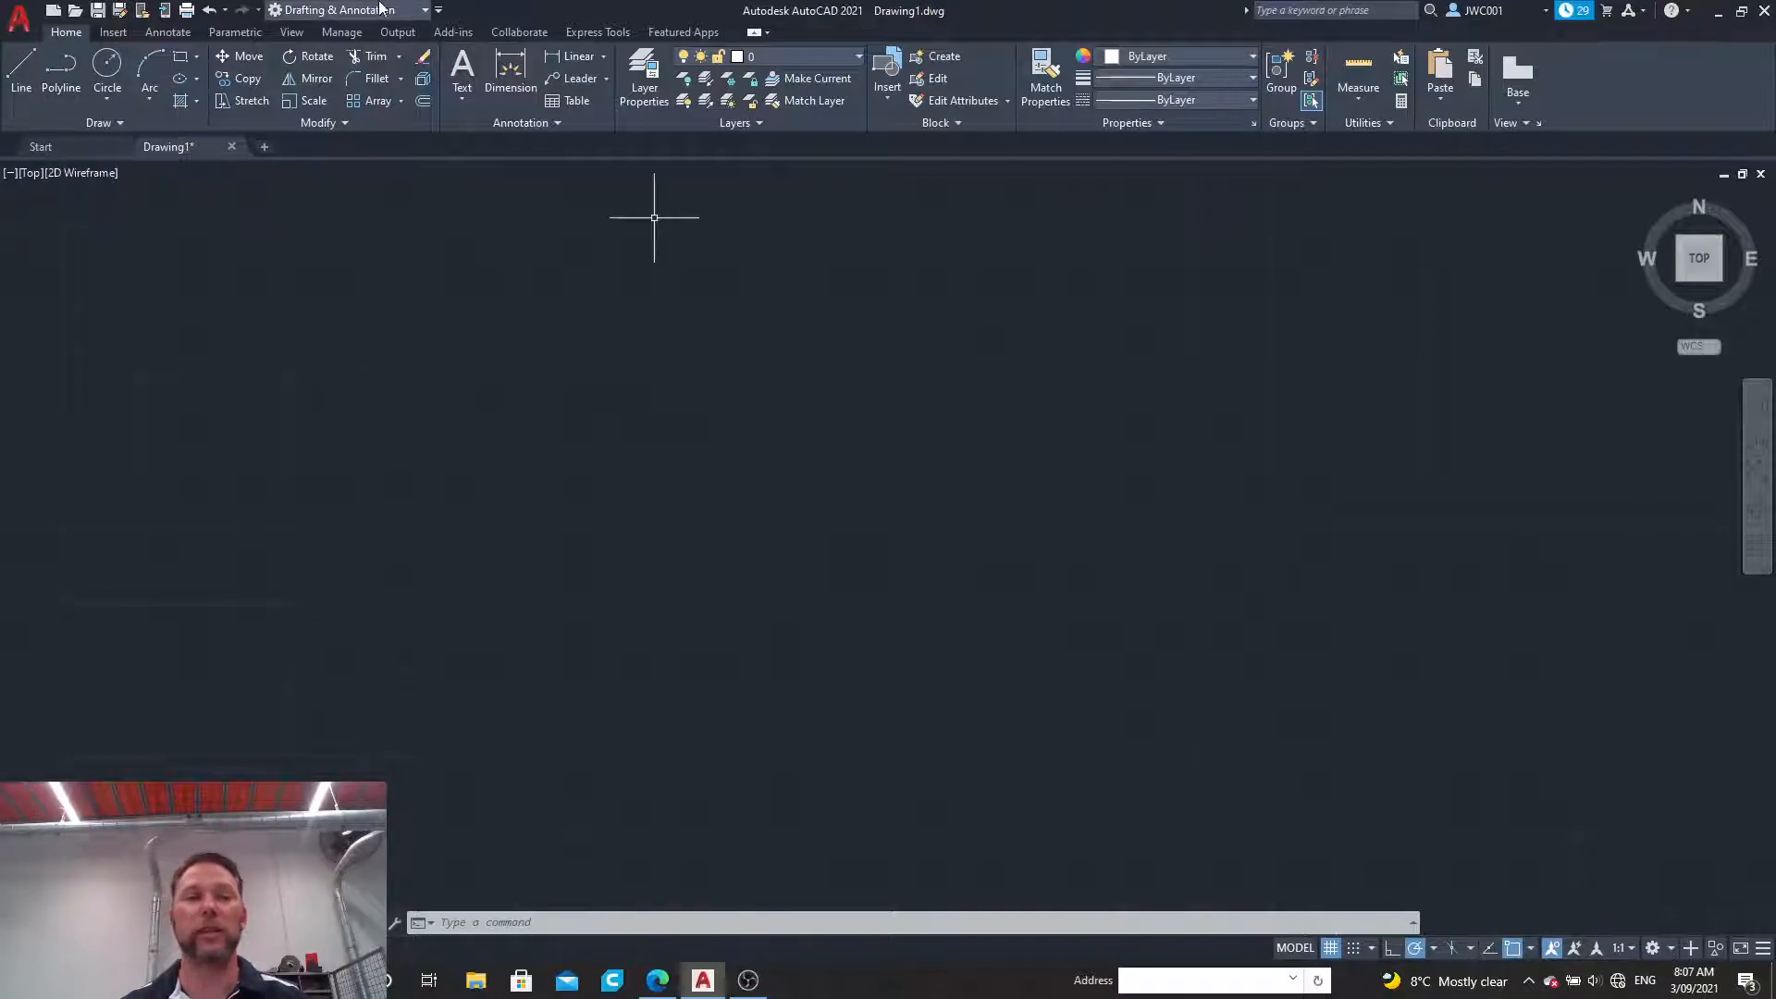
left_click(858, 57)
left_click(857, 55)
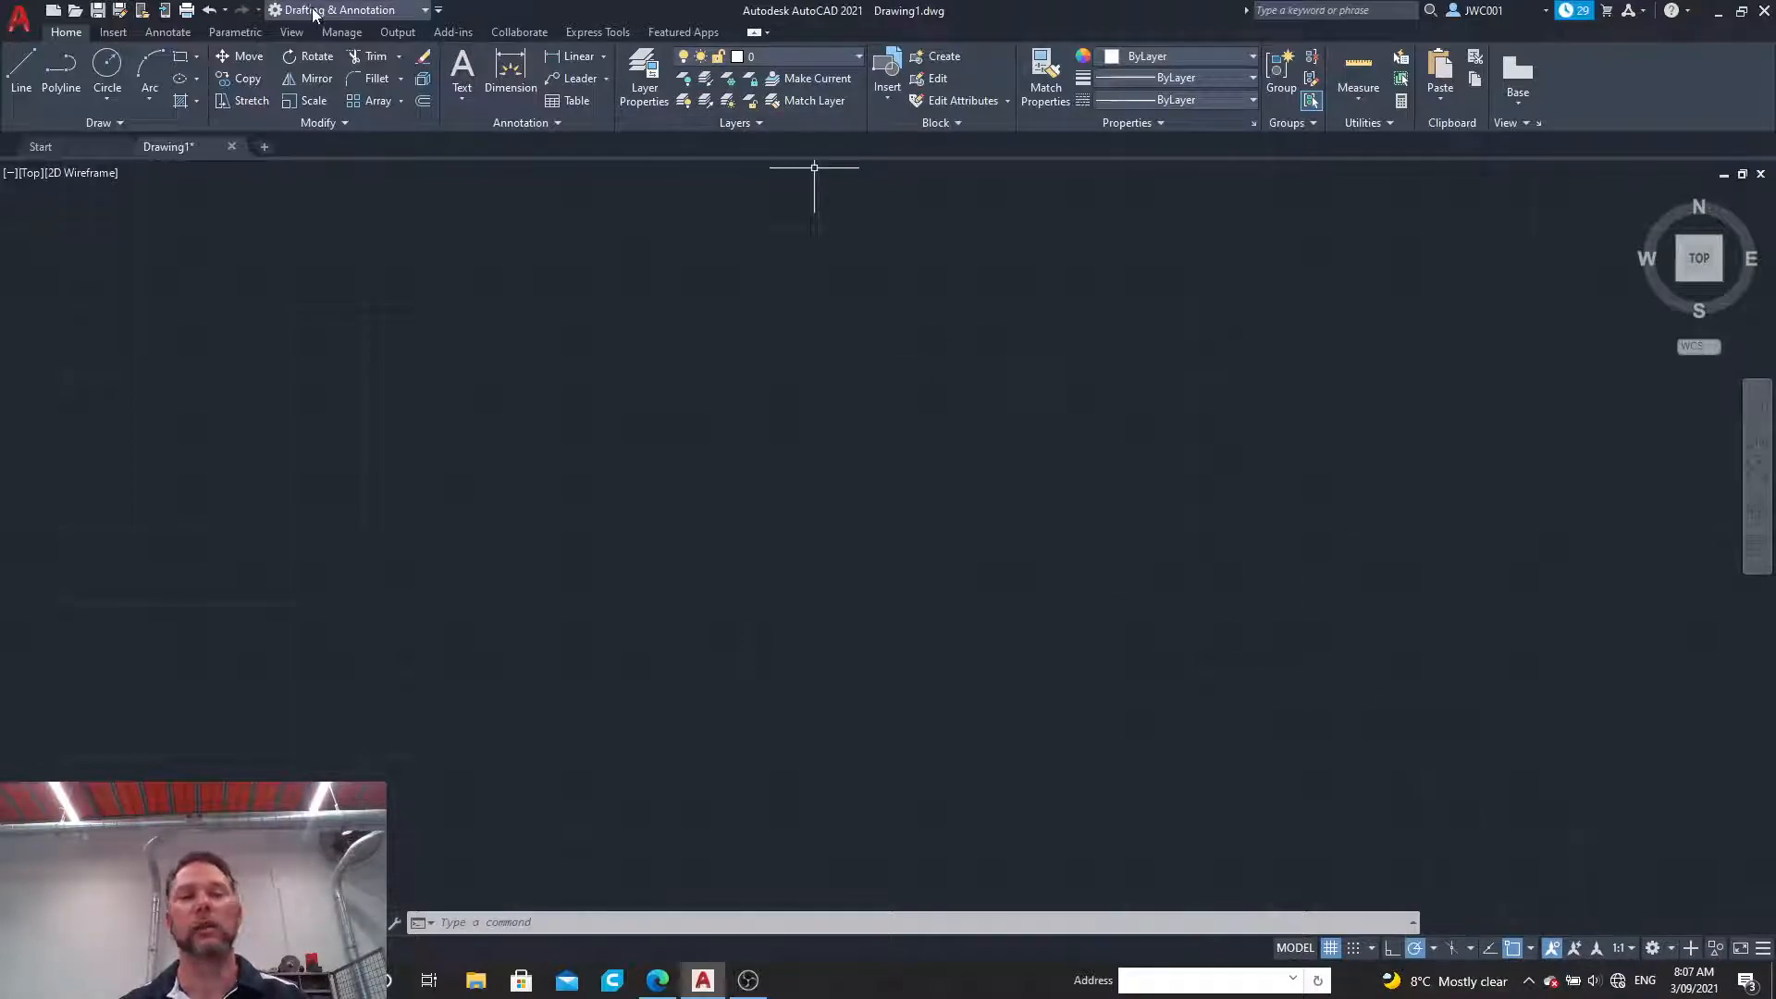
Step: Set polar tracking to 90-degree increments (90, 180, 270, 360)
left_click(1434, 949)
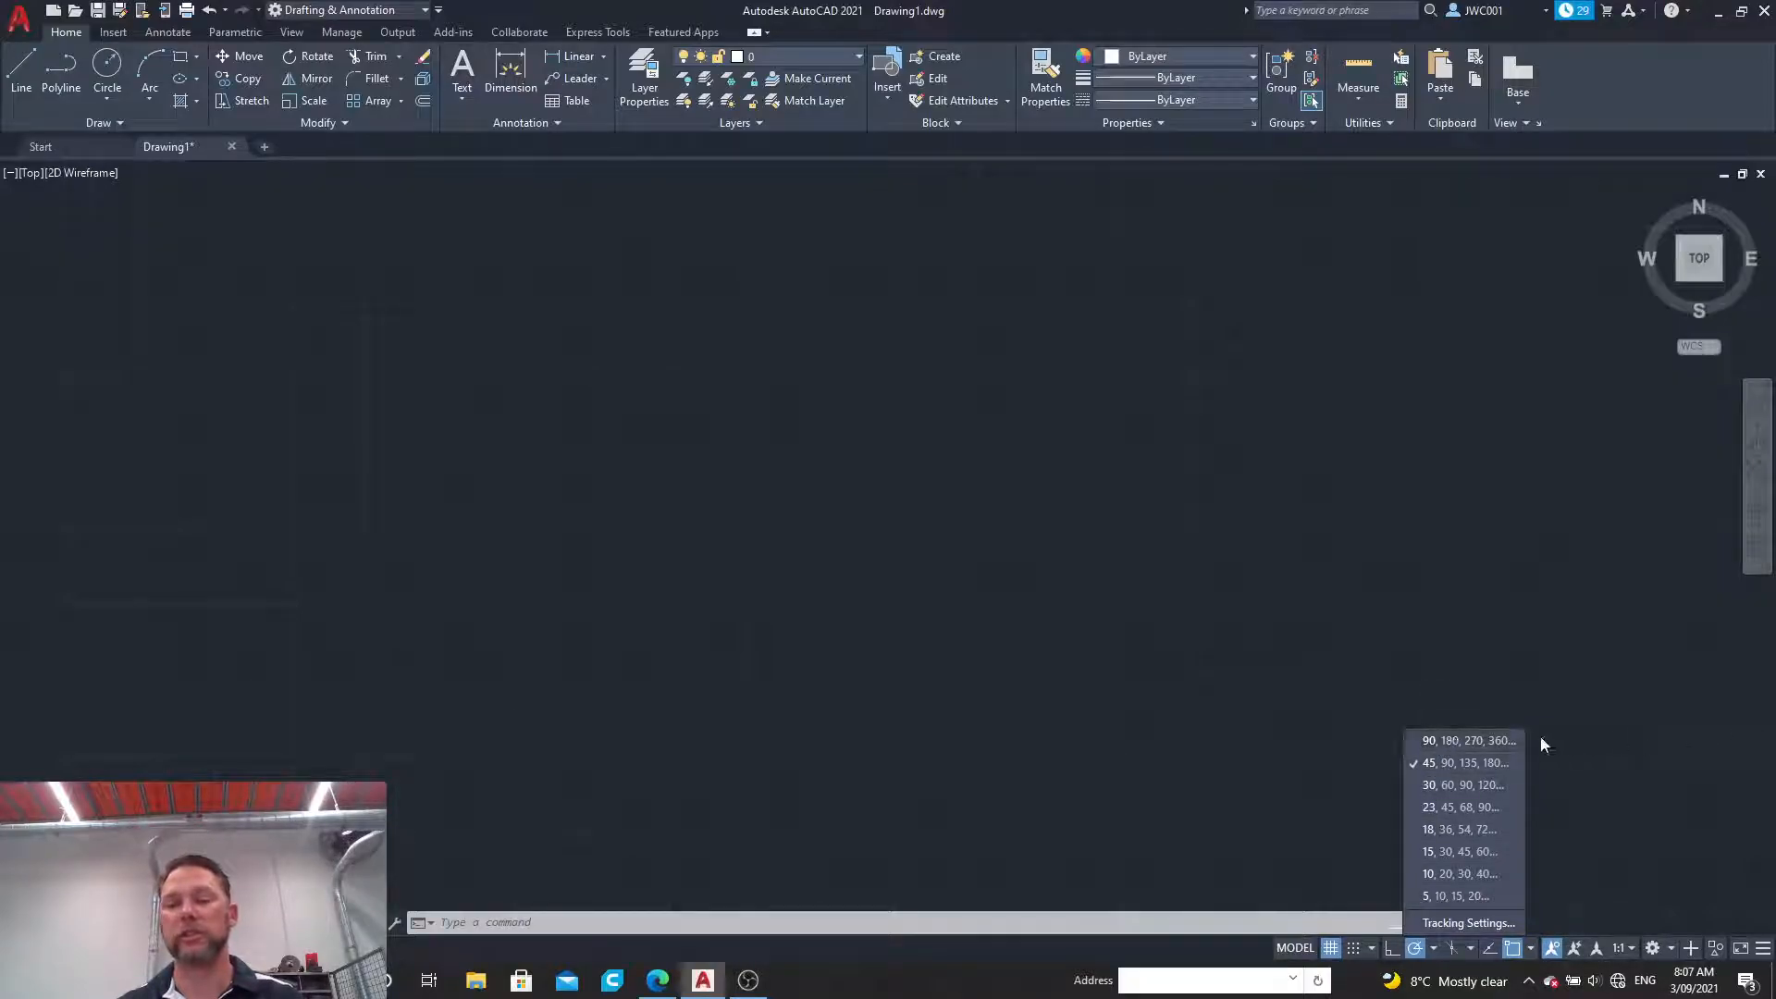
left_click(1449, 740)
left_click(1434, 949)
left_click(1437, 953)
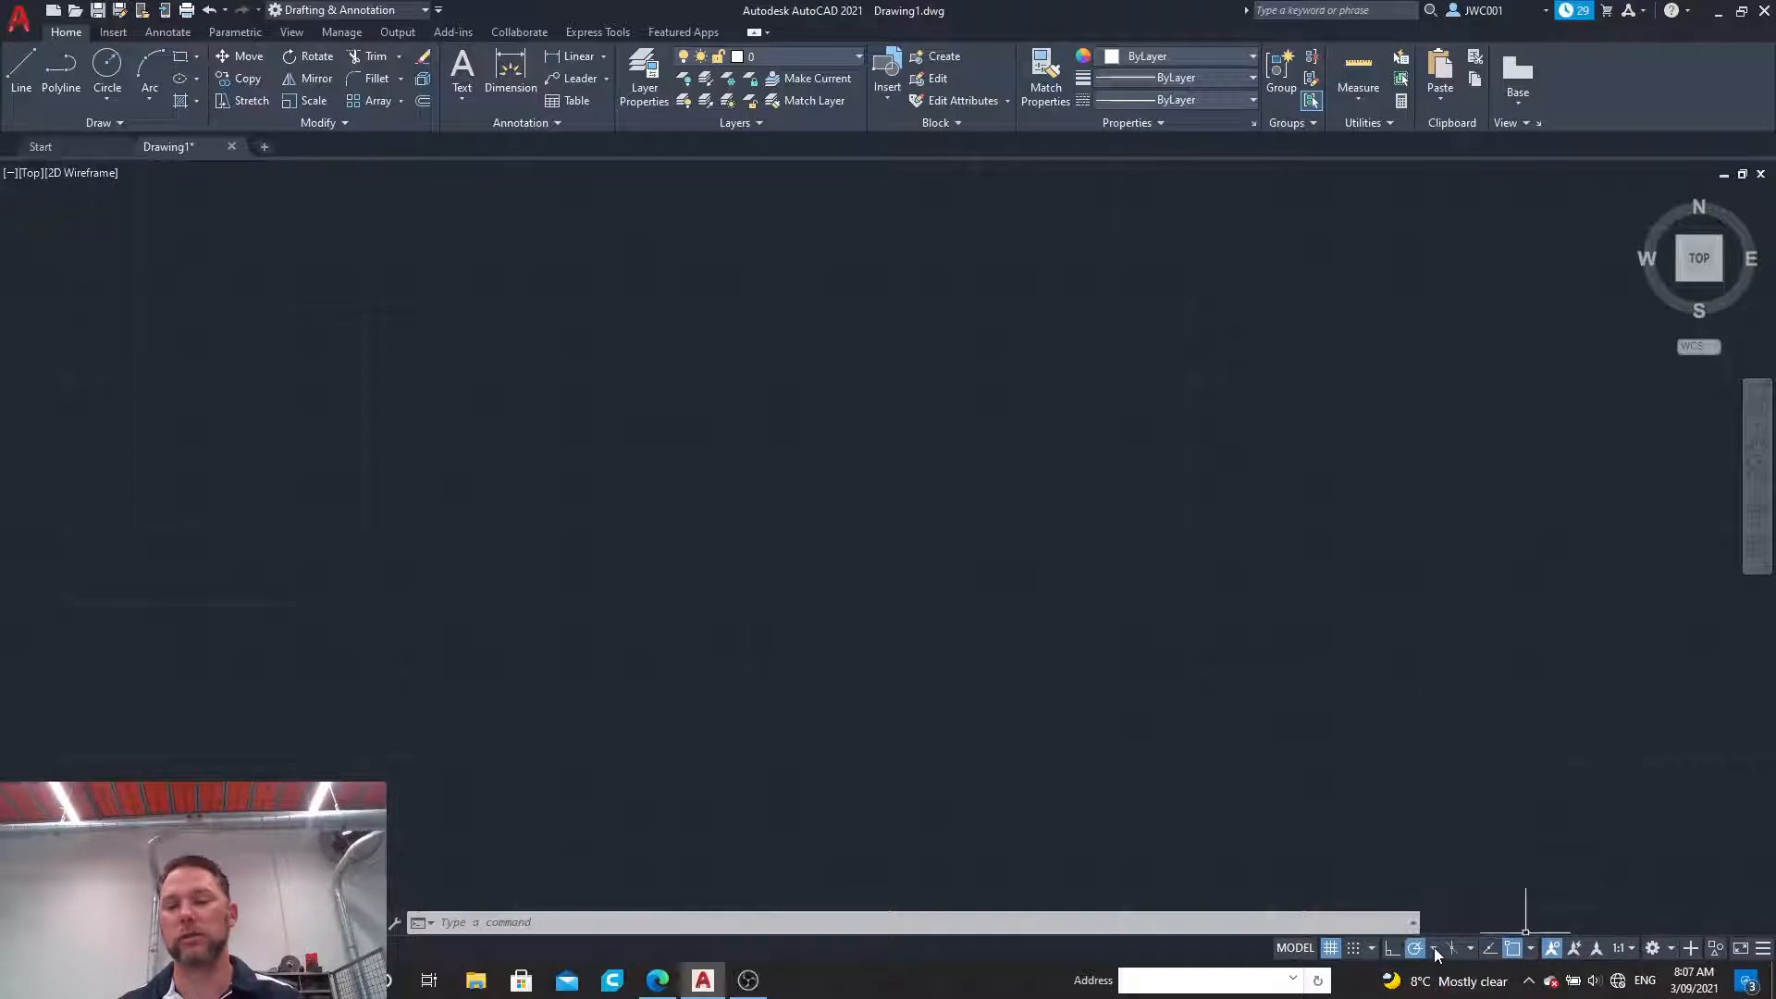
Step: Turn on the Geometric Center object snap and turn off the Extension snap
left_click(1532, 951)
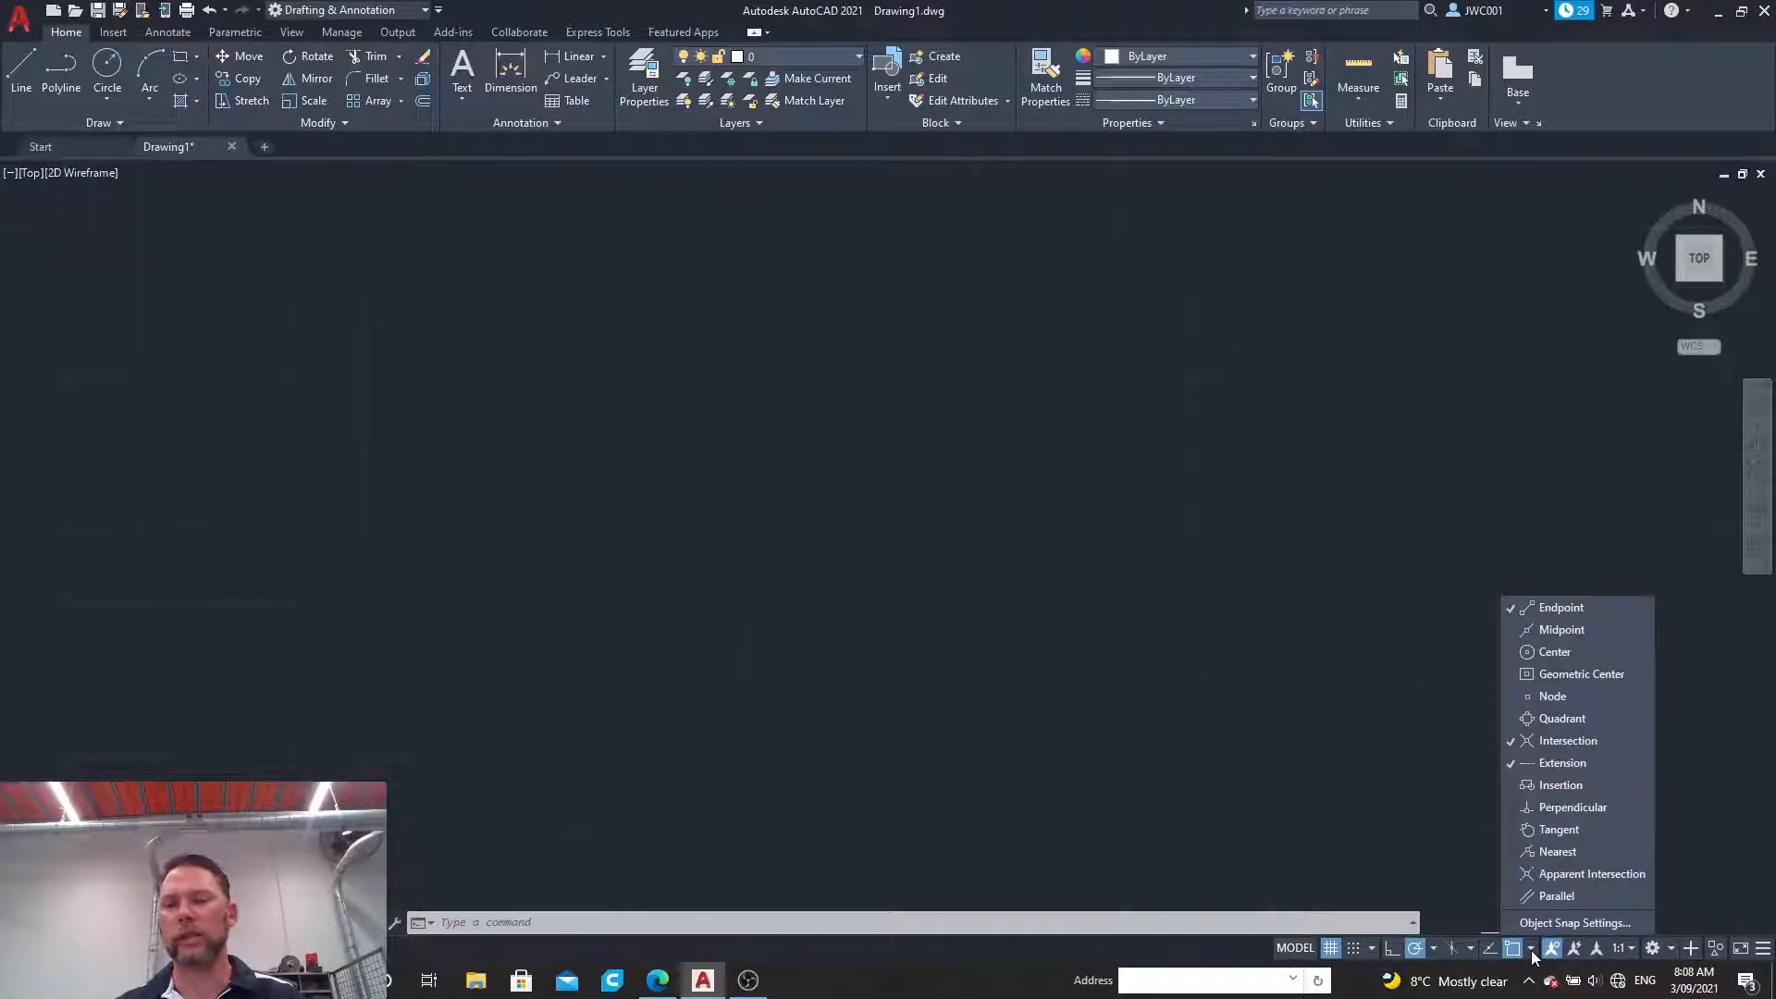
left_click(1547, 630)
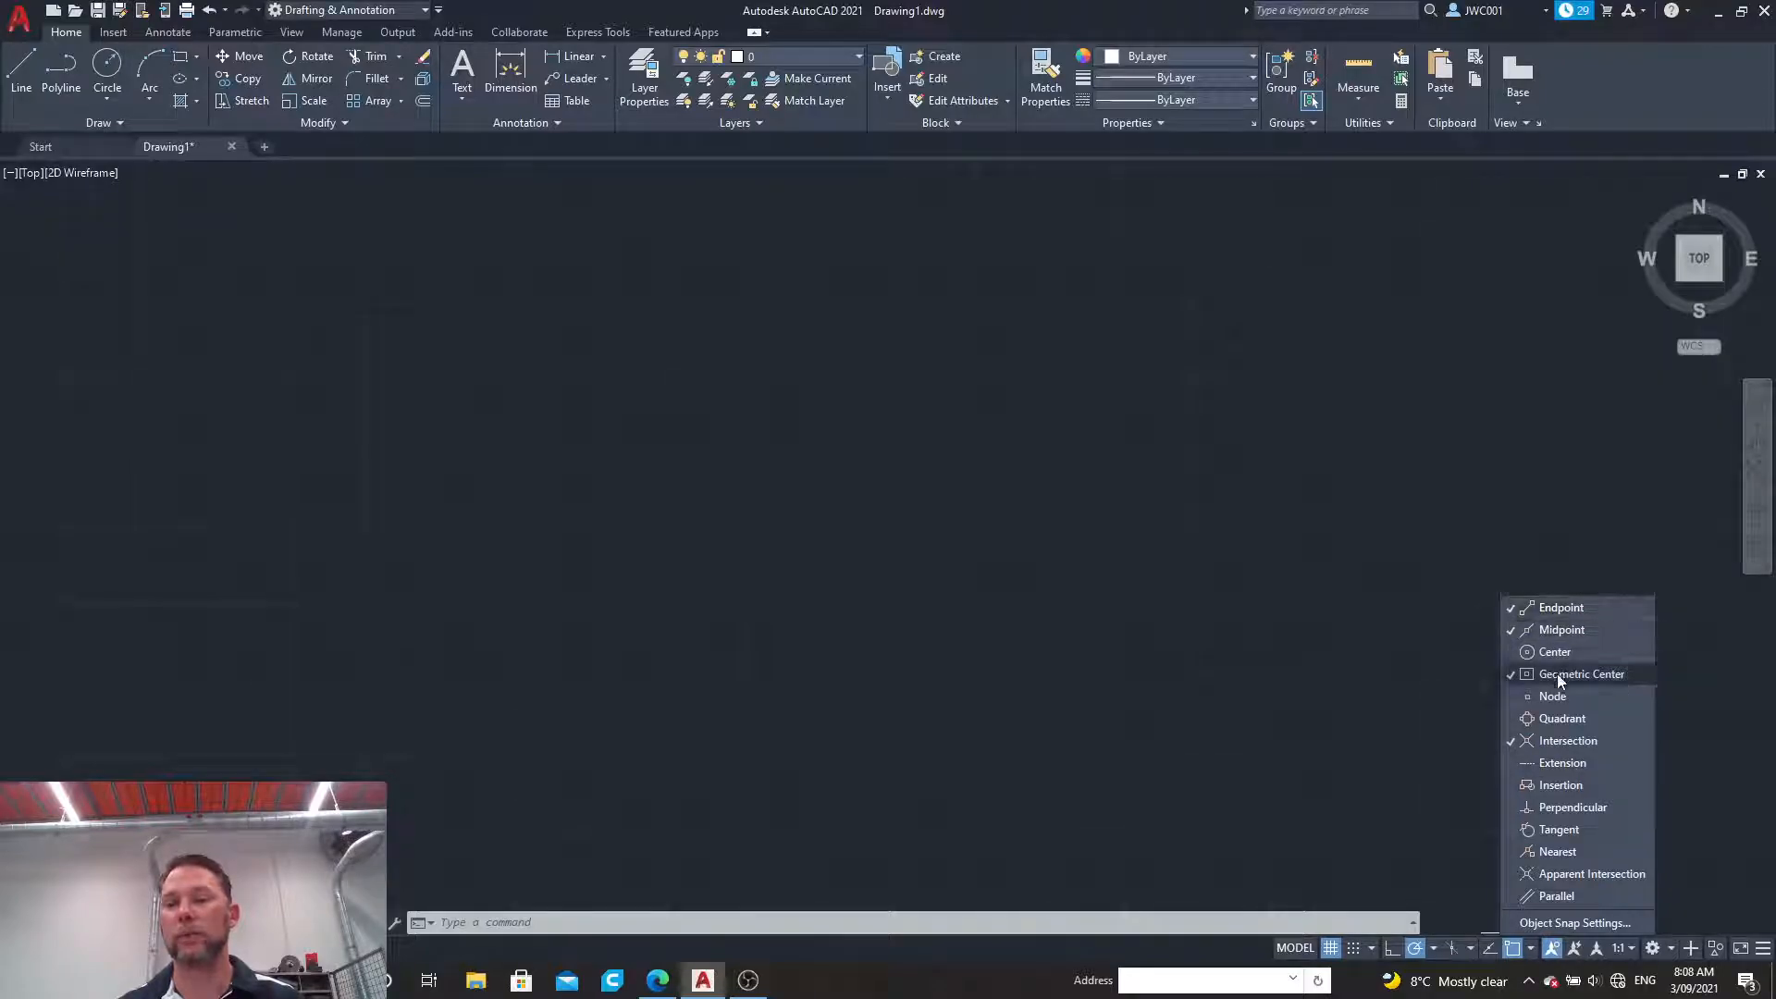
left_click(1564, 764)
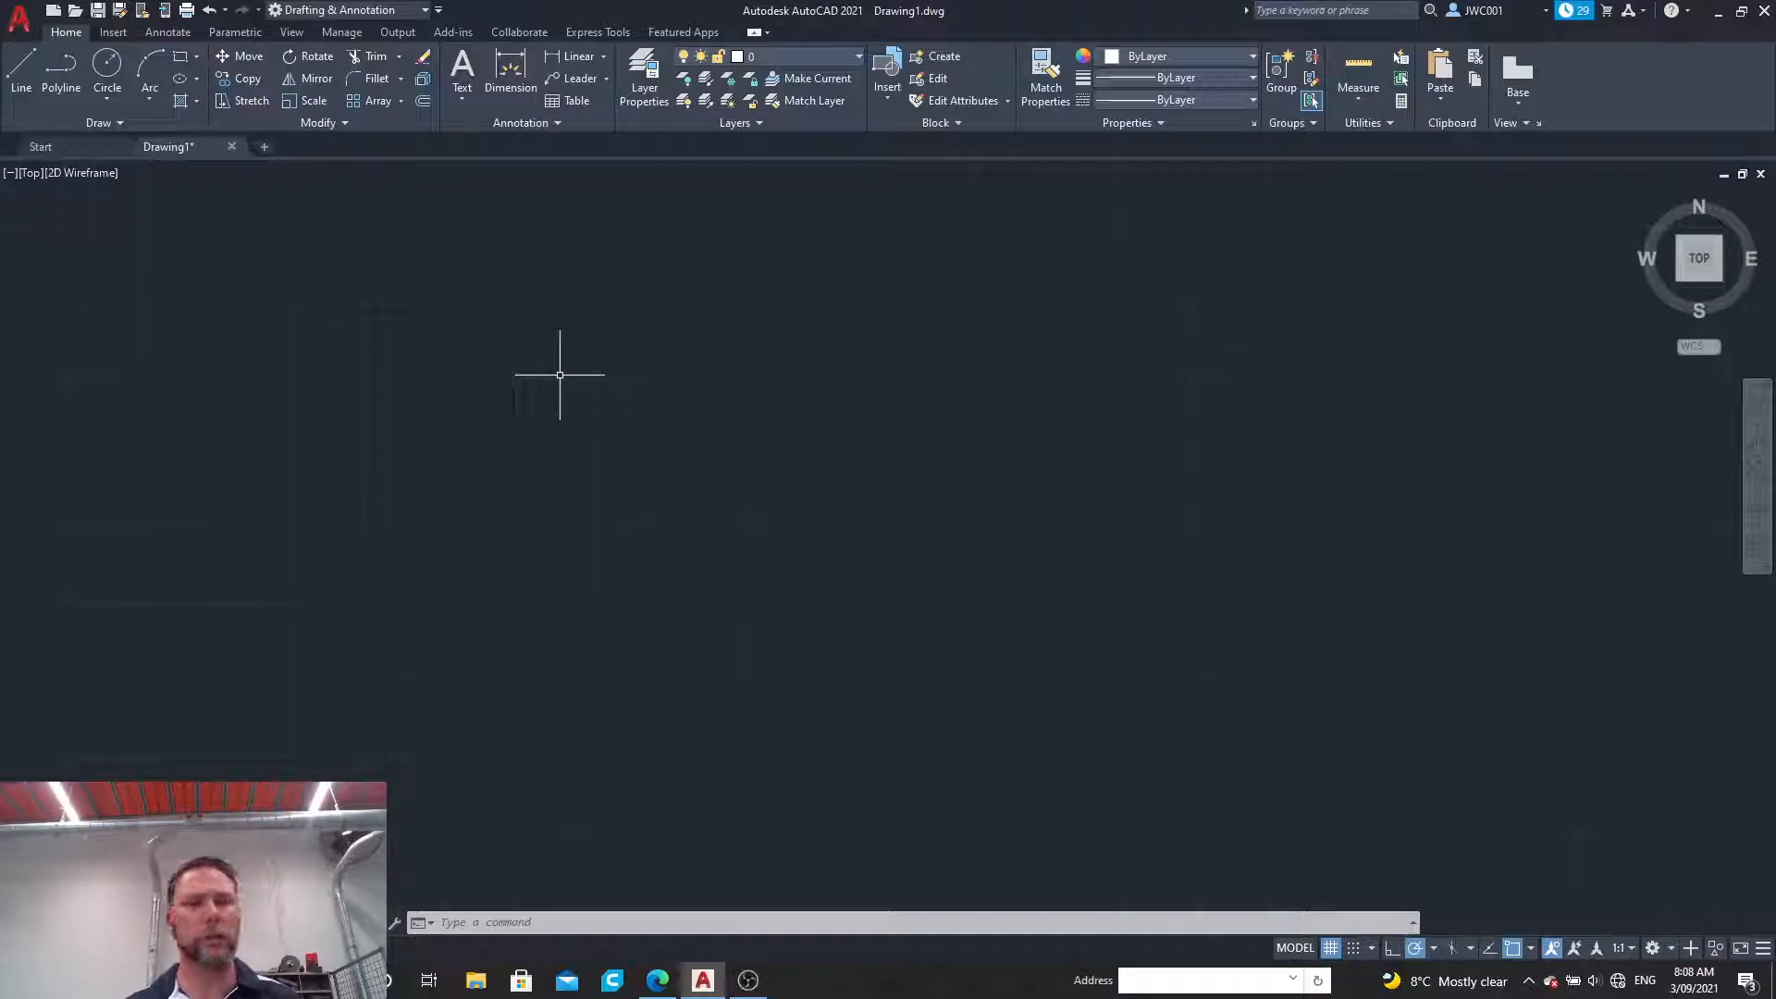
Step: Draw a closed rectangle 950 wide and 400 high on layer 0 using the Line command
left_click(18, 74)
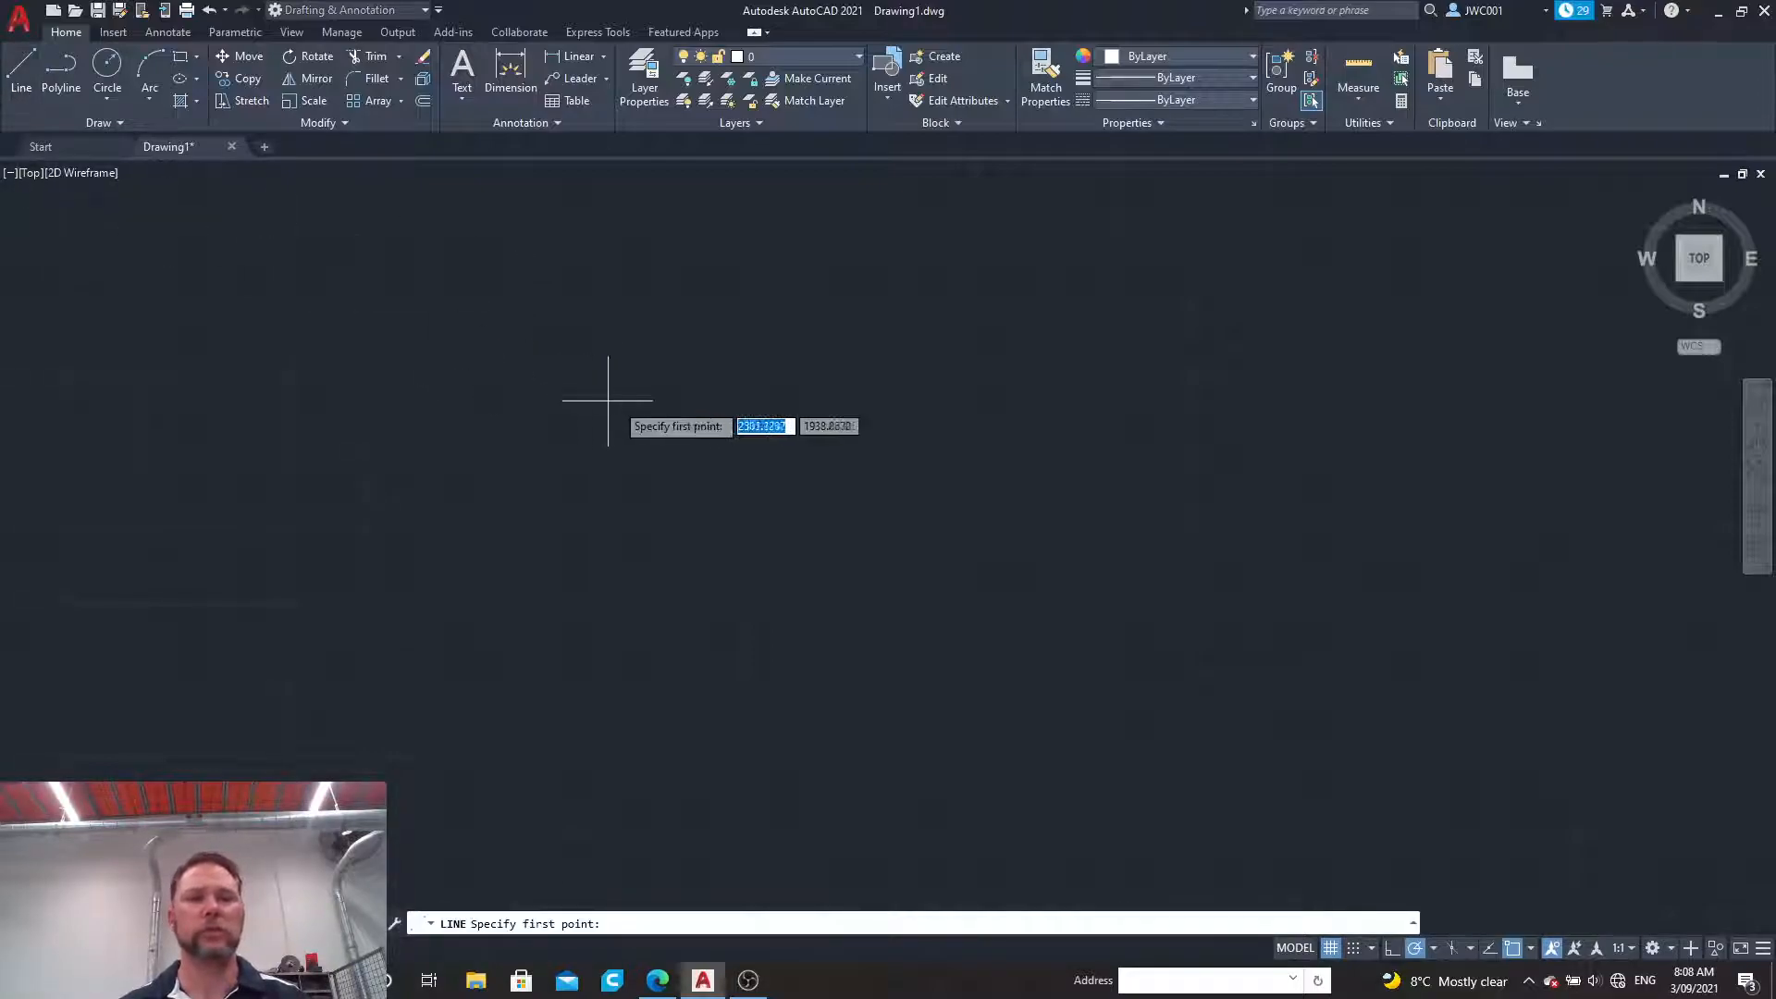
left_click(475, 300)
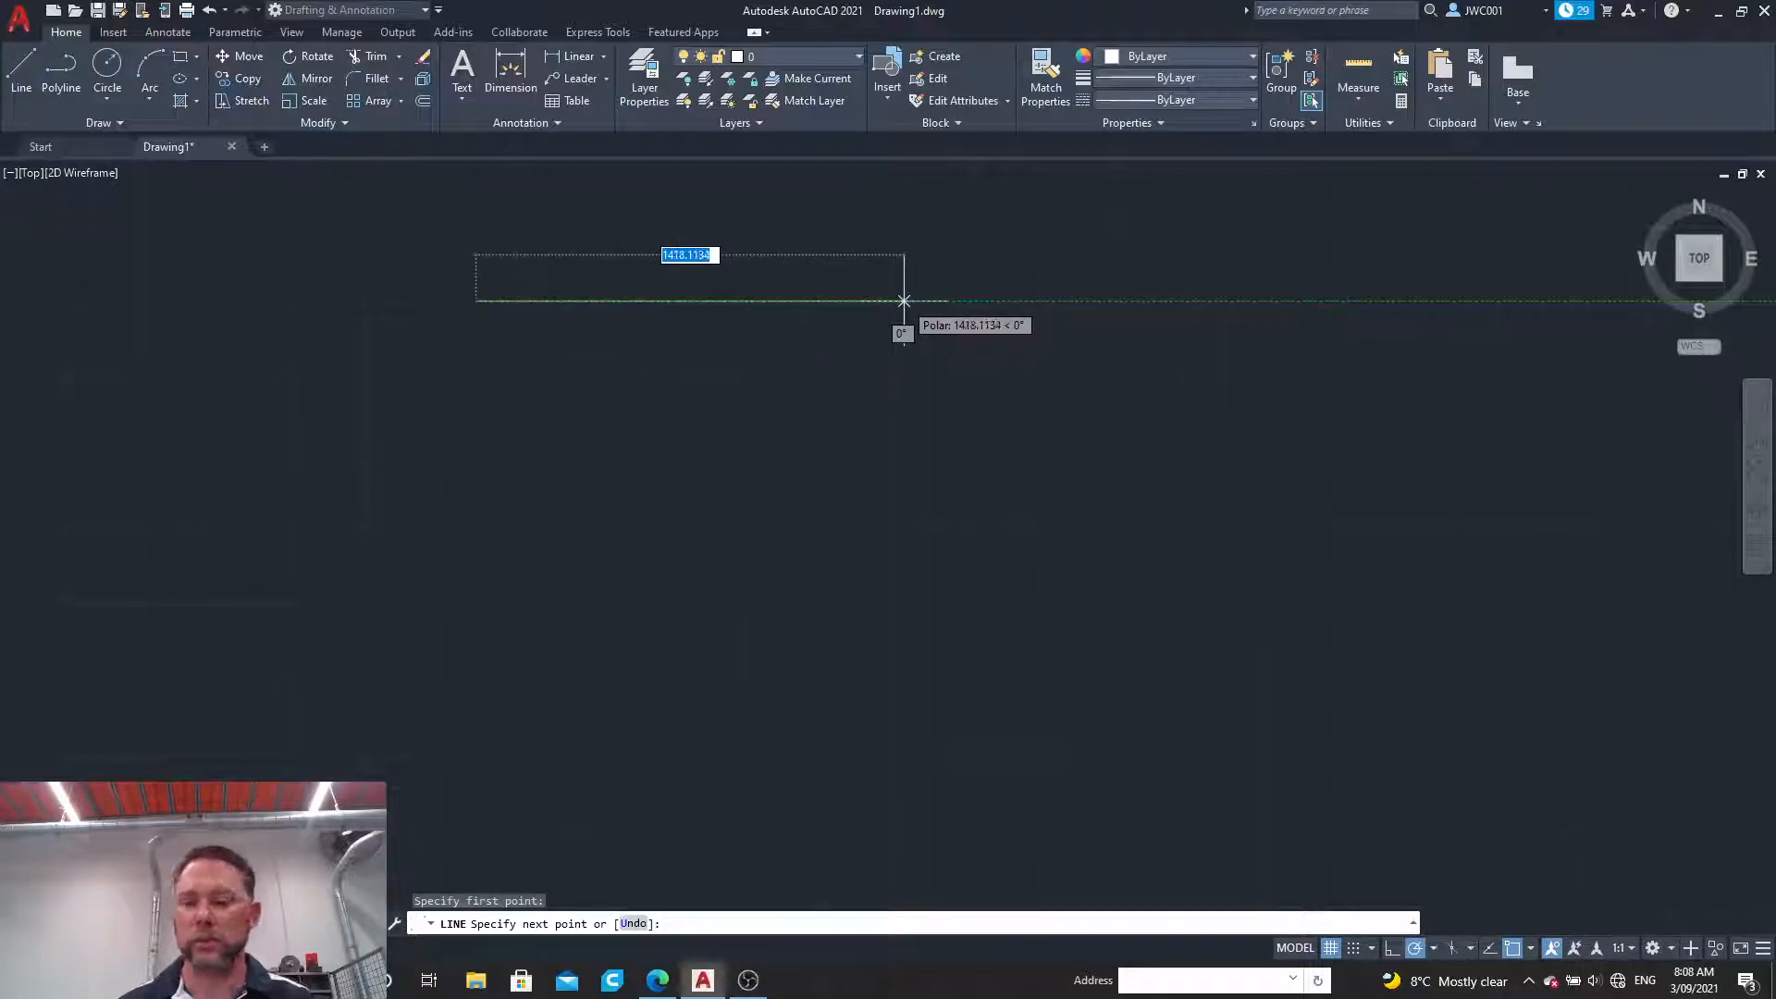
type("950")
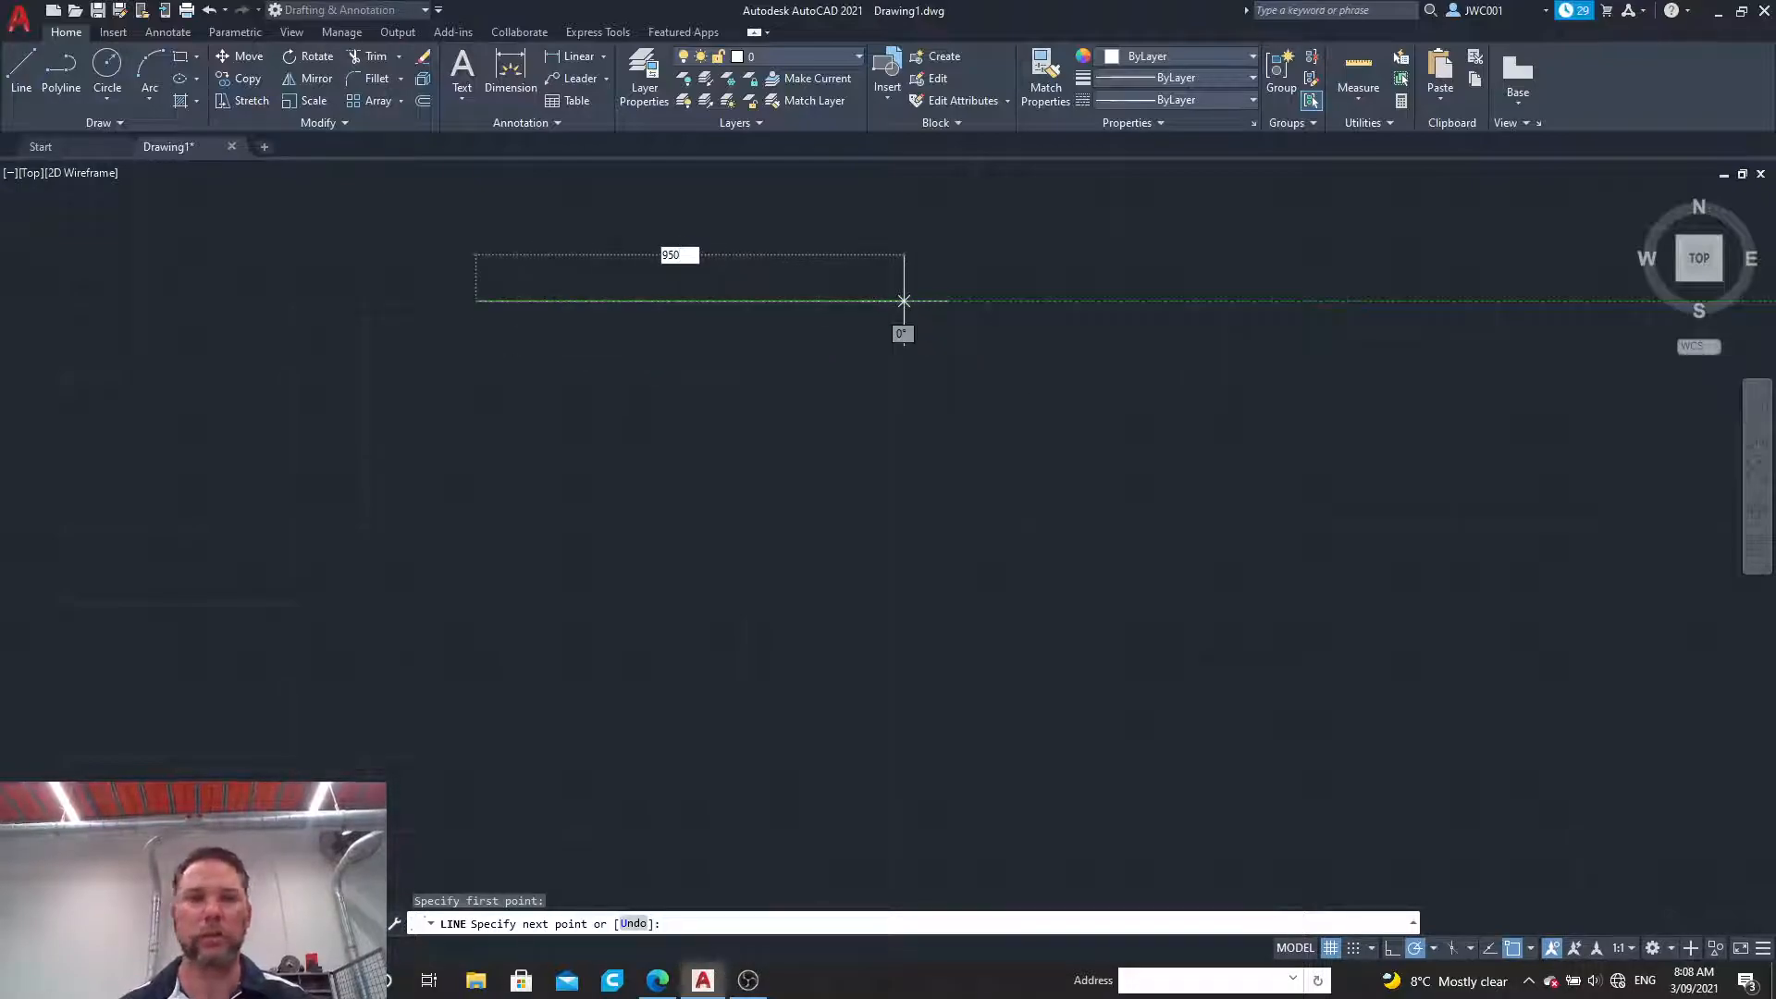
key("Return")
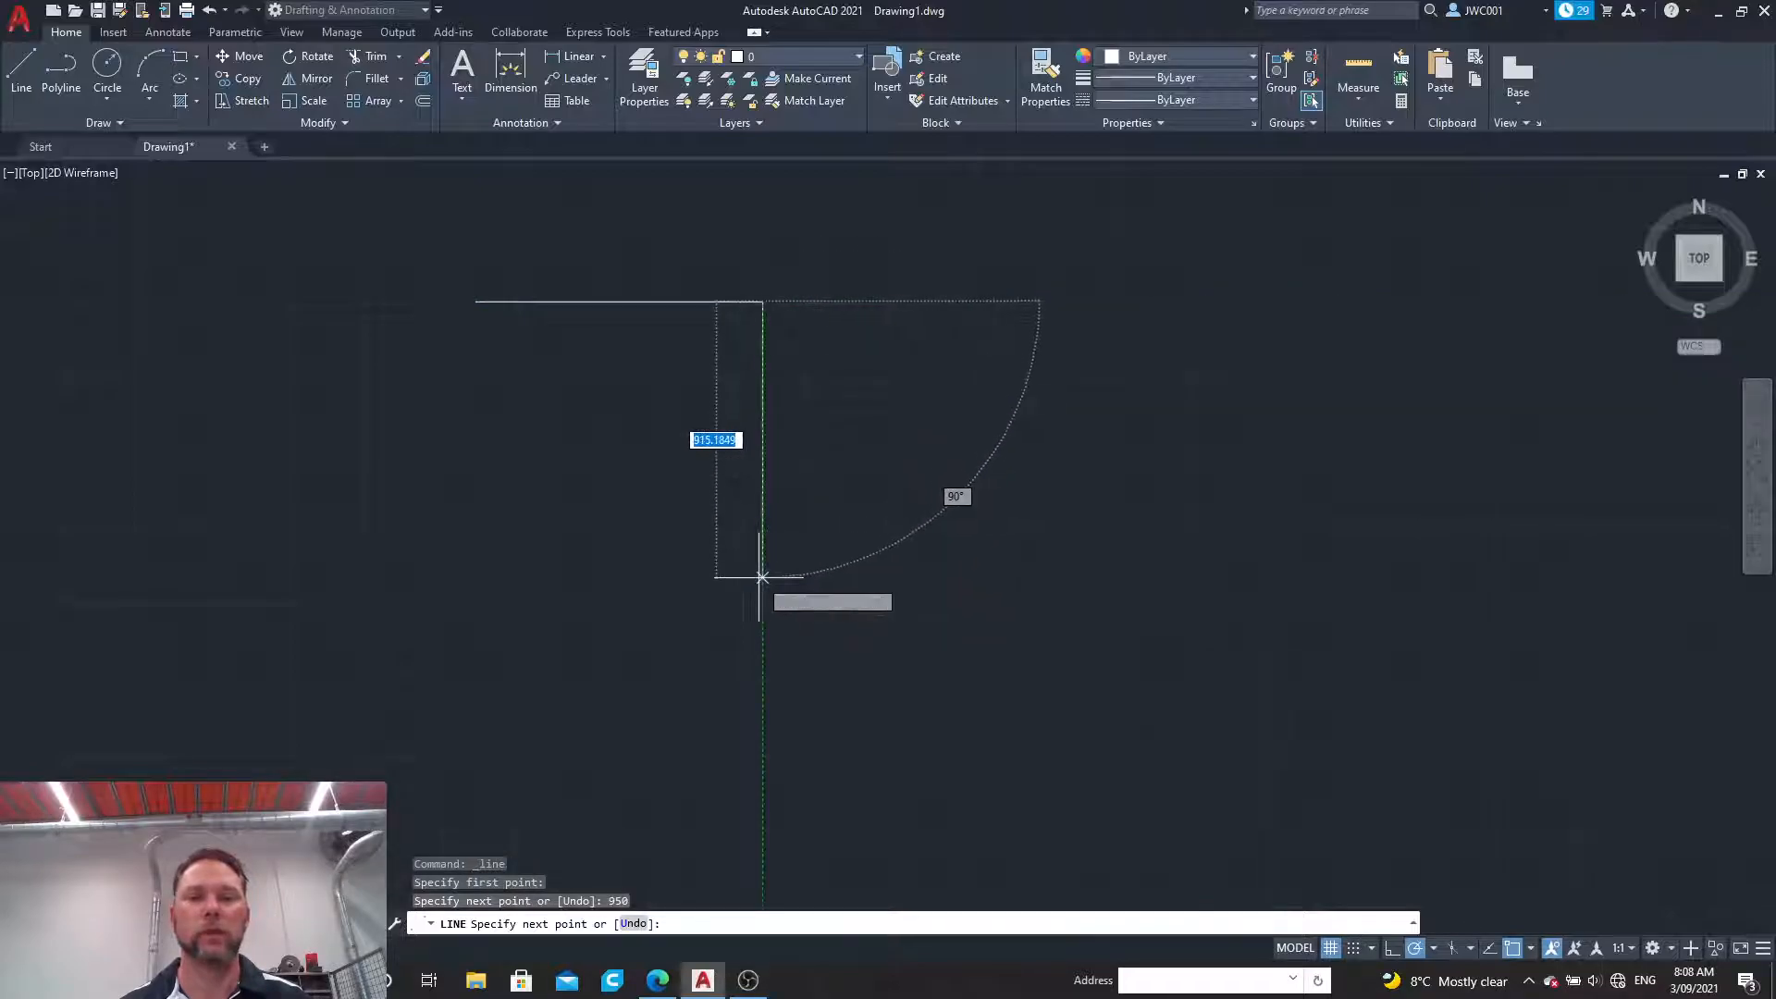
type("400")
key("Return")
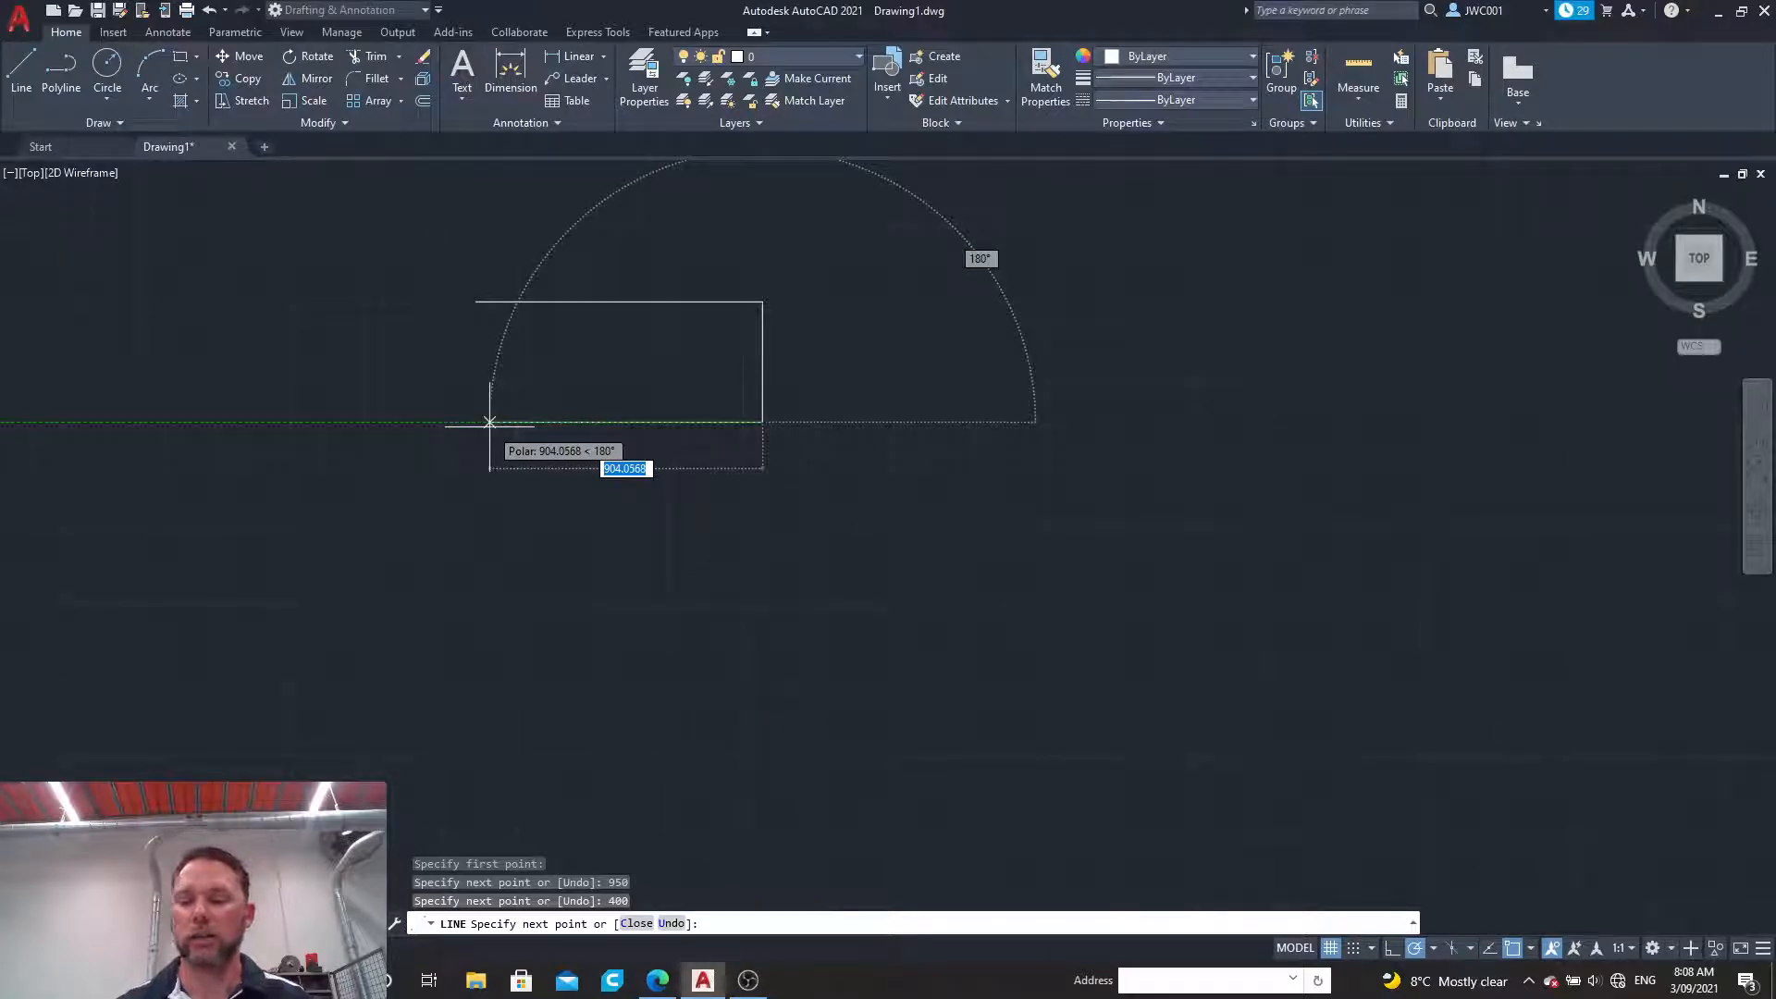
type("950")
key("Return")
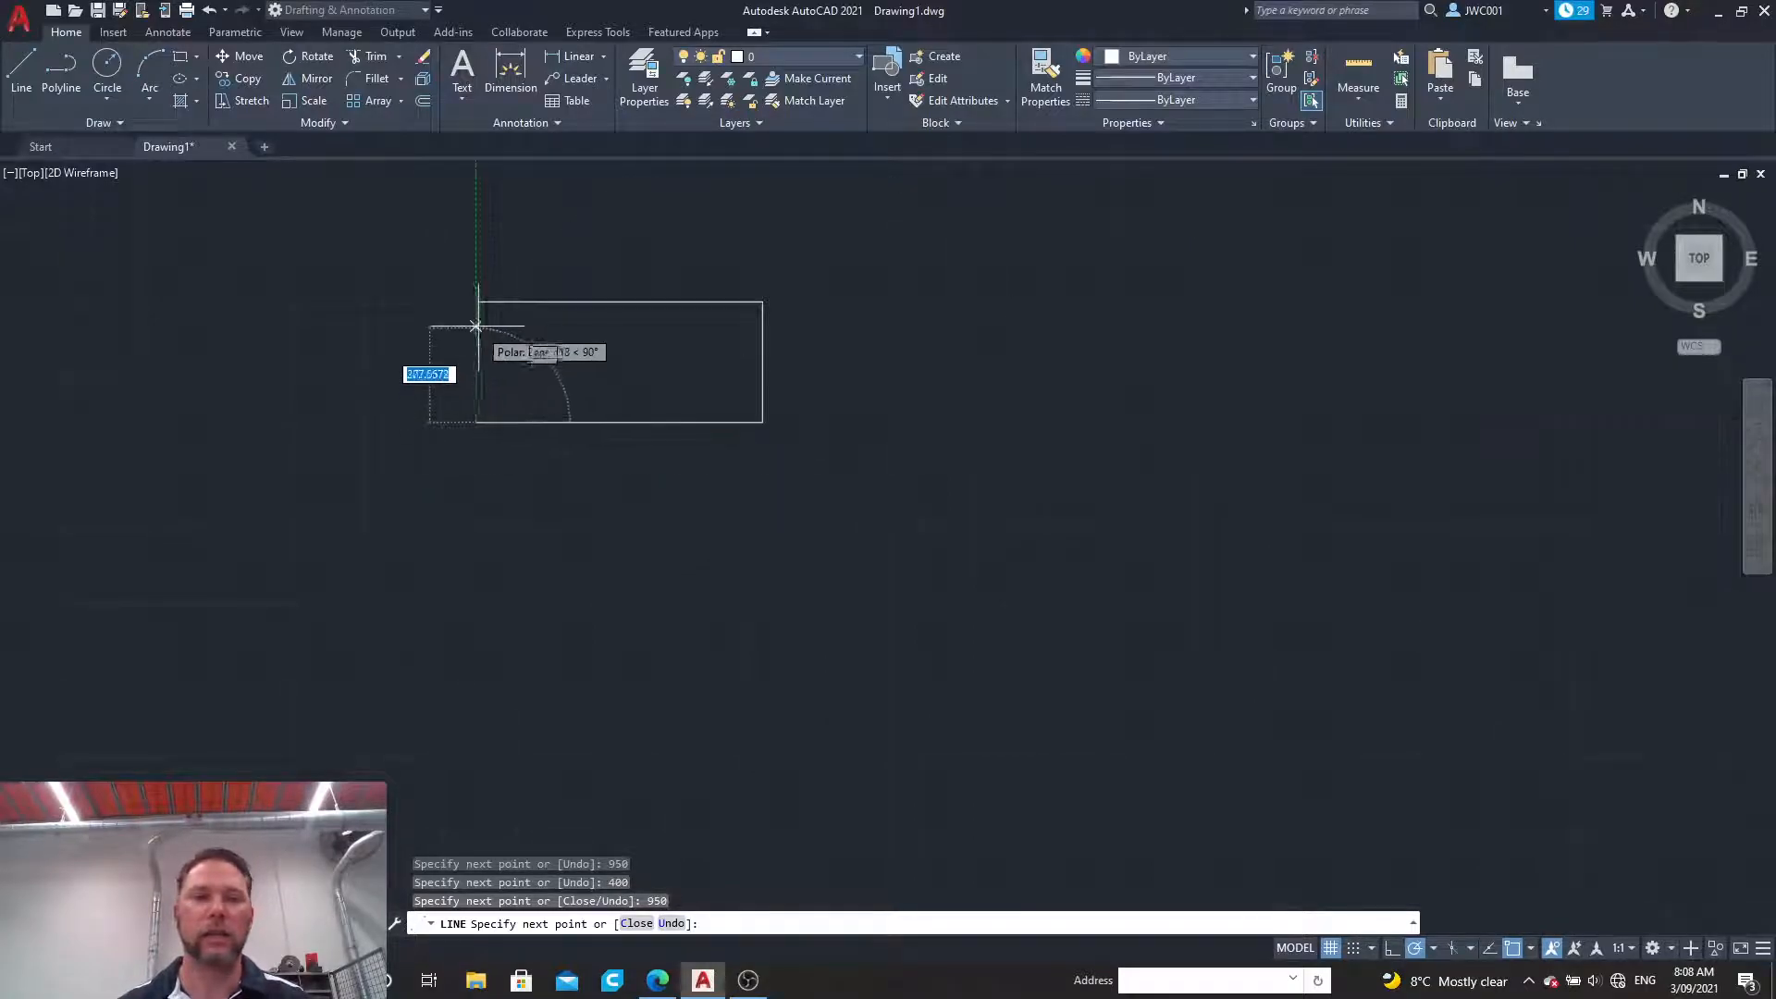
left_click(477, 303)
key("Escape")
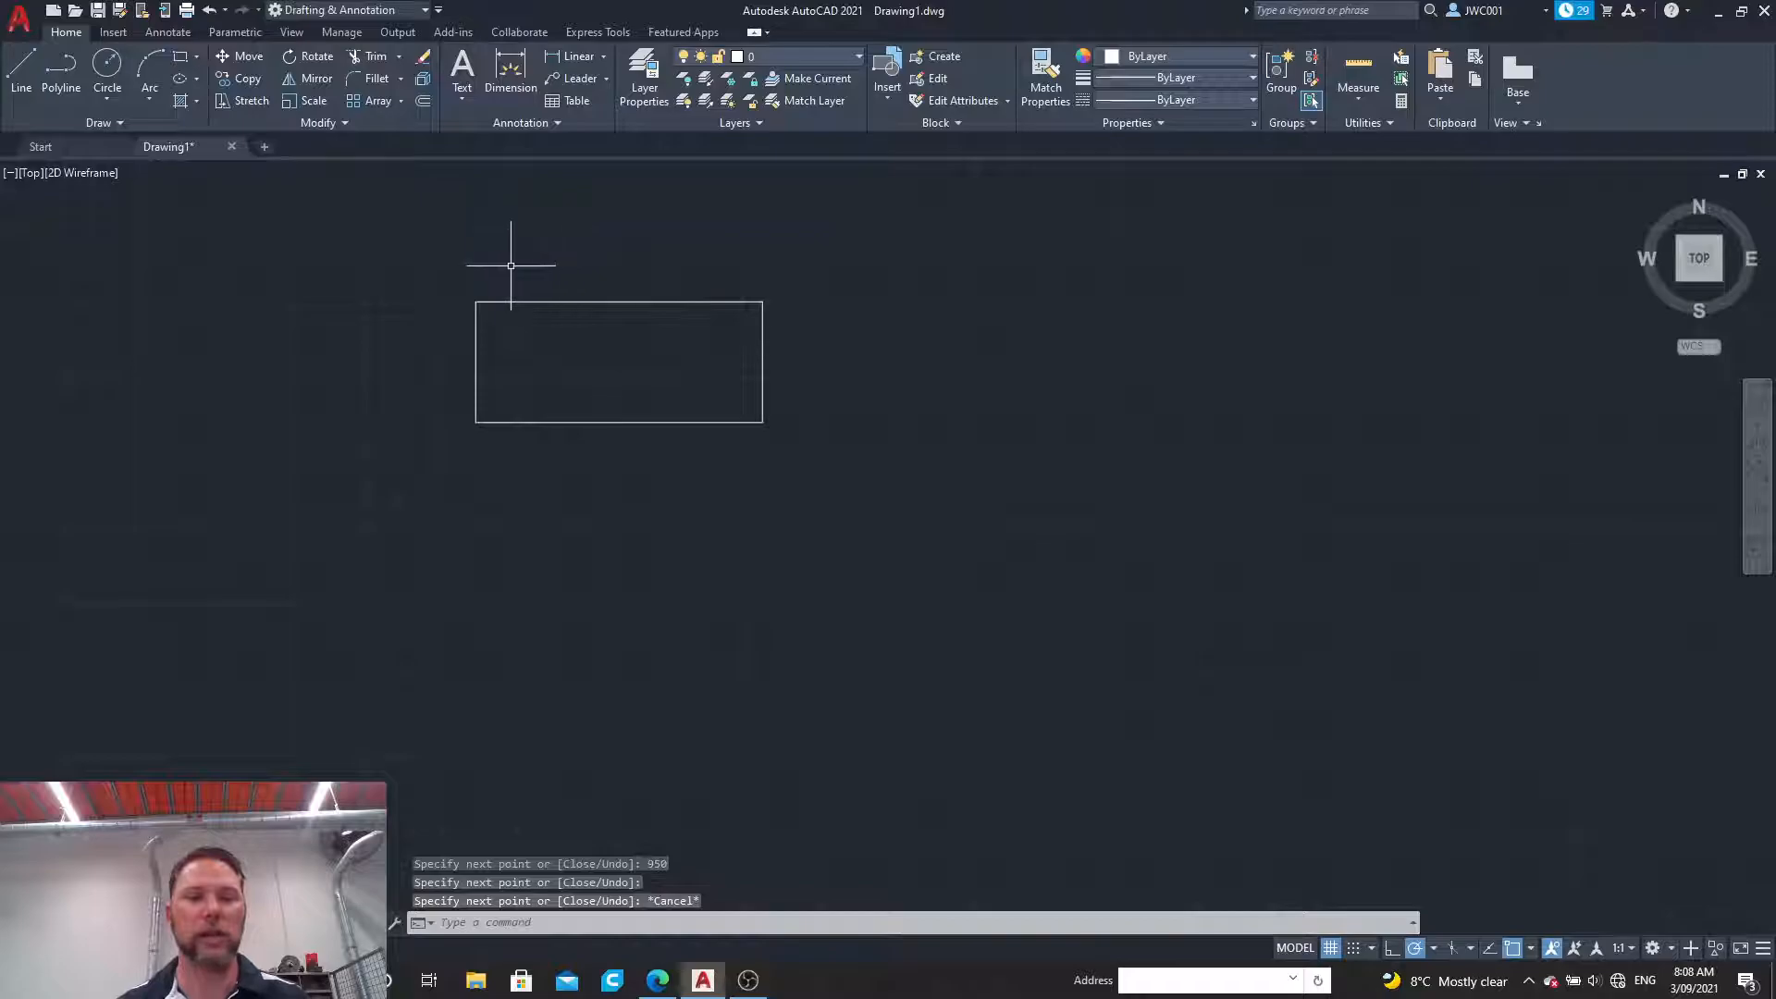
Step: Make the Legs layer current
scroll(437, 272, "up", 4)
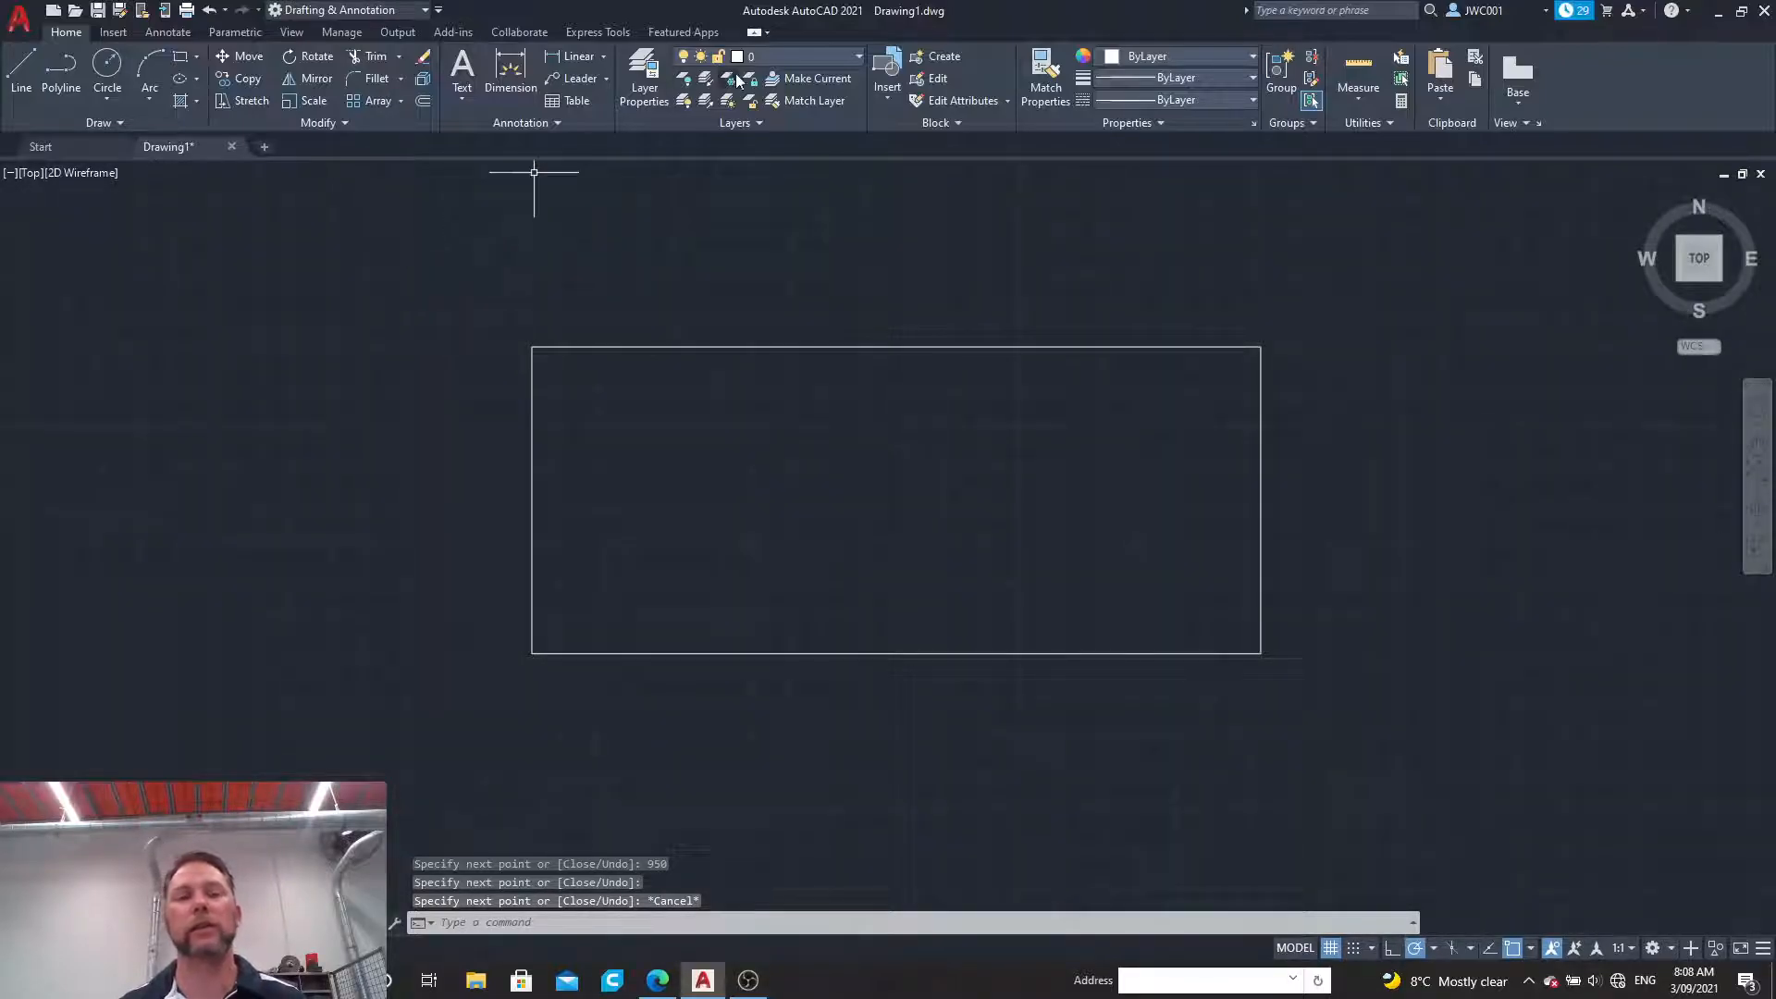
left_click(822, 57)
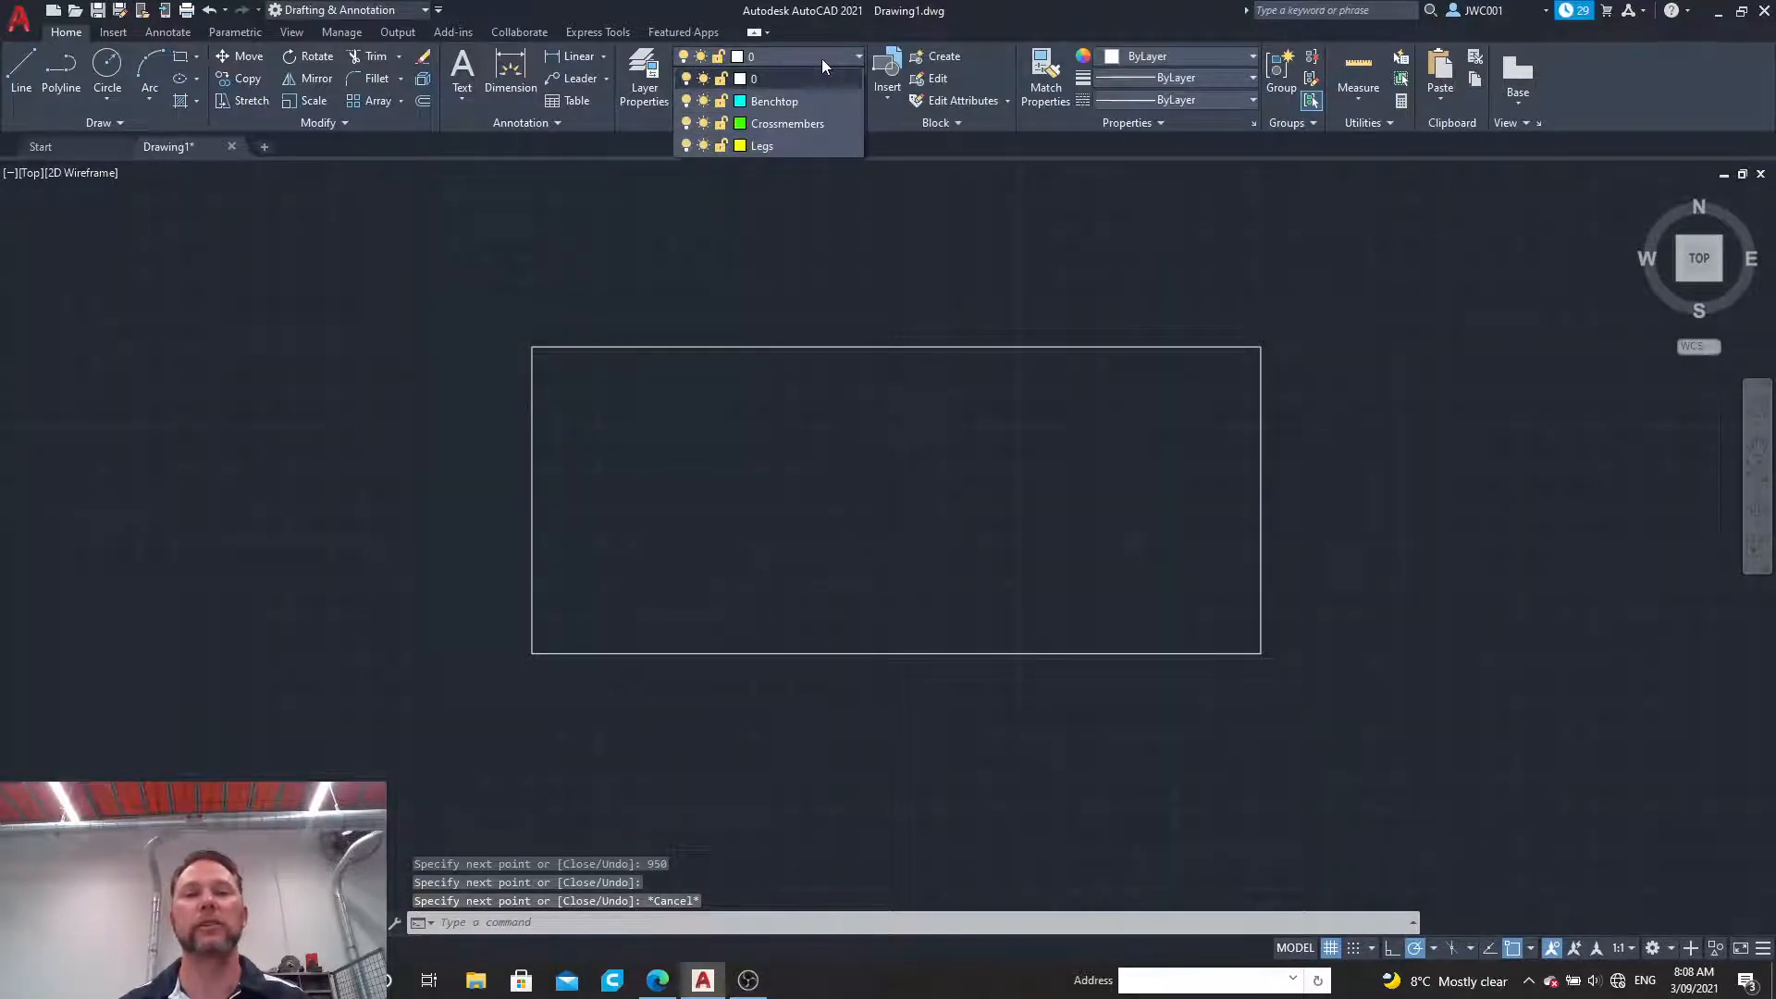
left_click(781, 144)
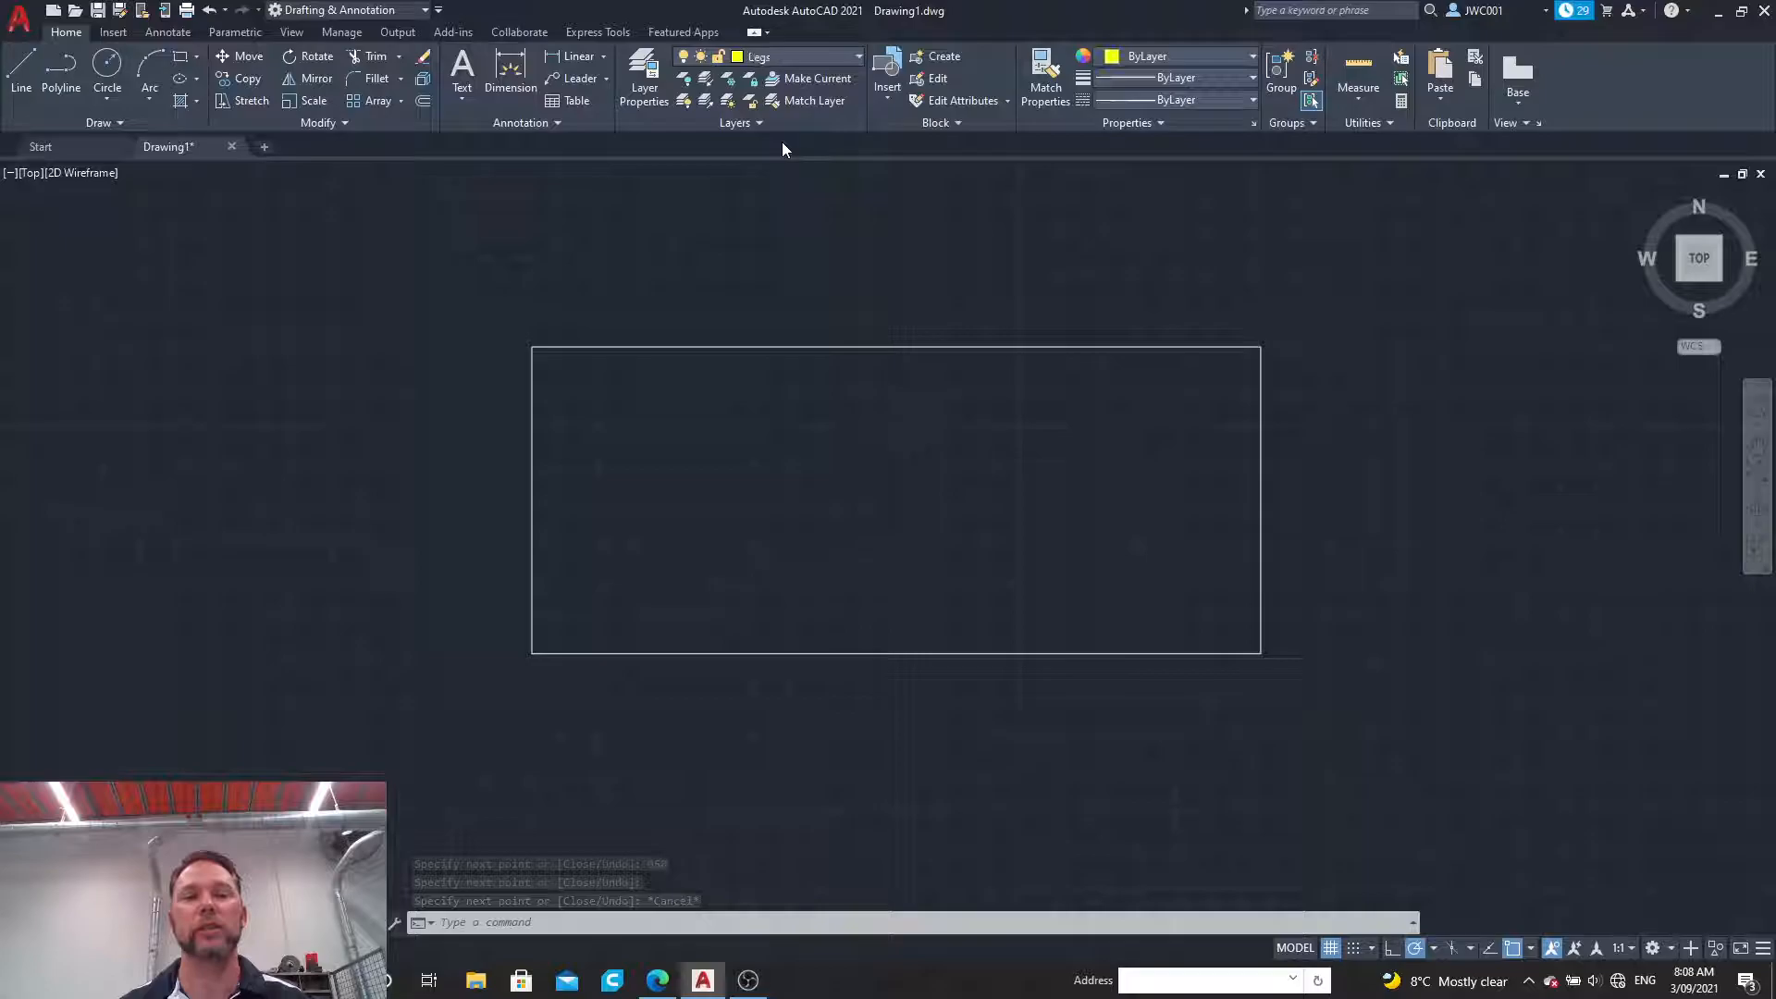
Step: Draw a 40 by 40 leg square with lines inside the rectangle, starting from its upper-left corner
left_click(21, 72)
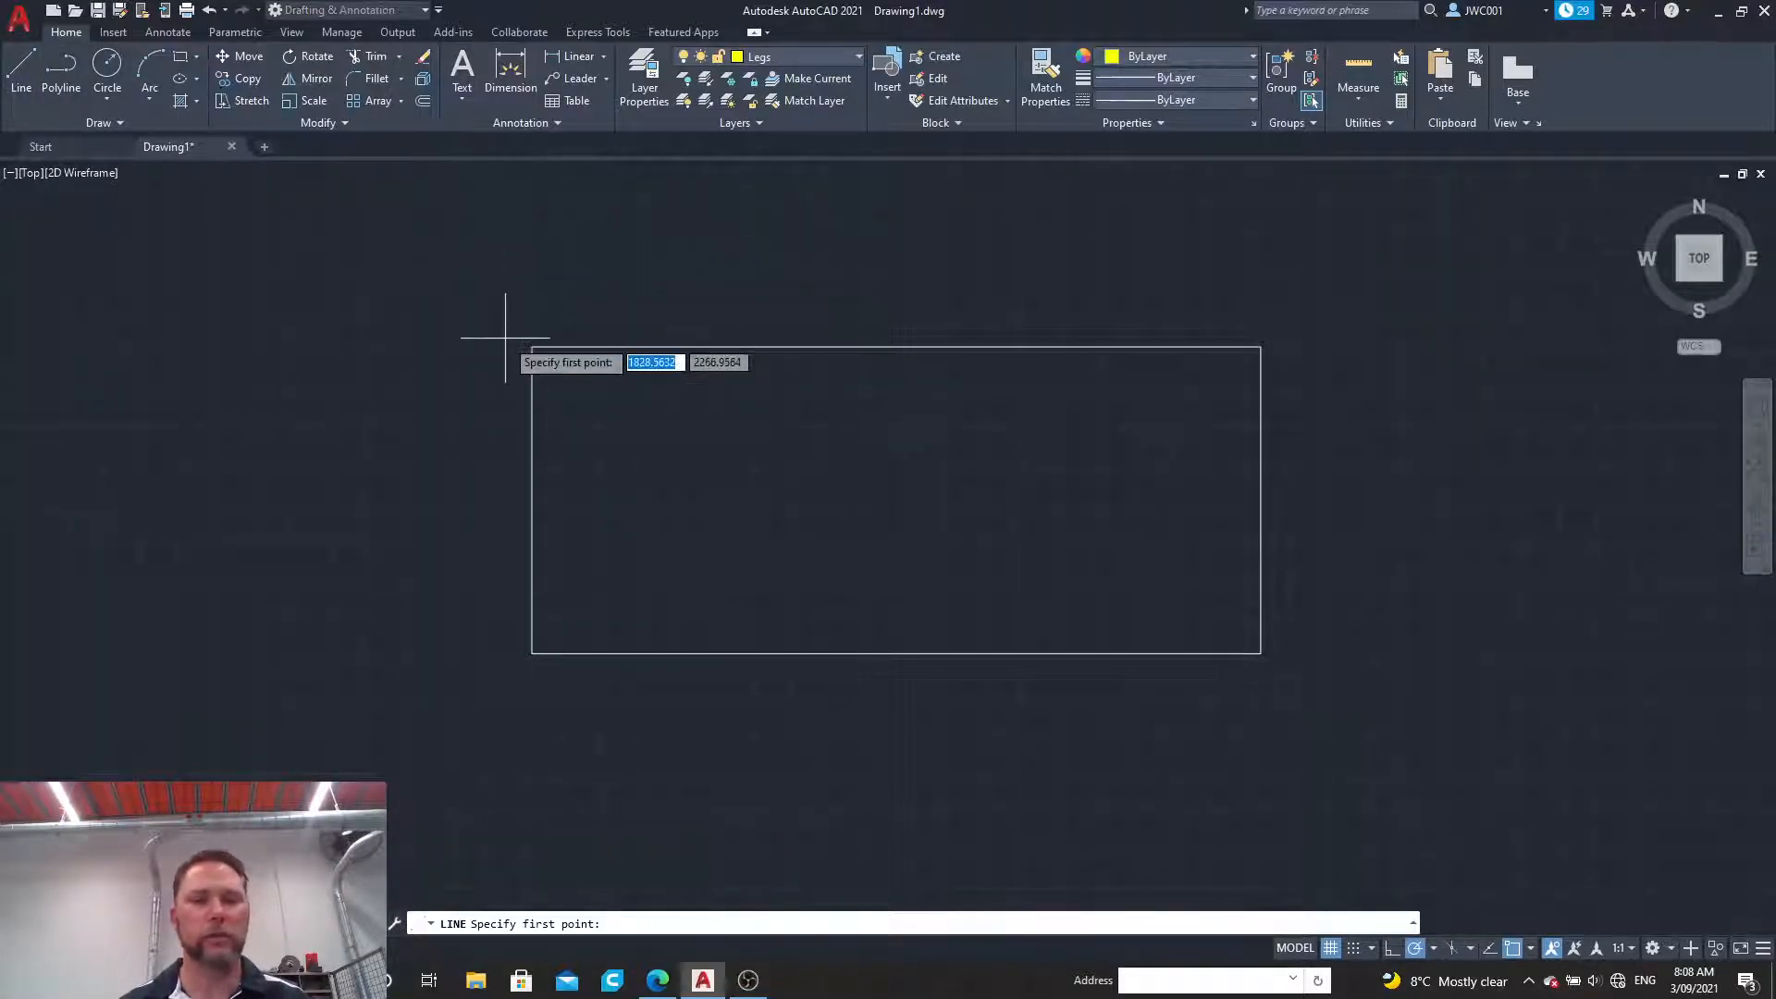
left_click(533, 348)
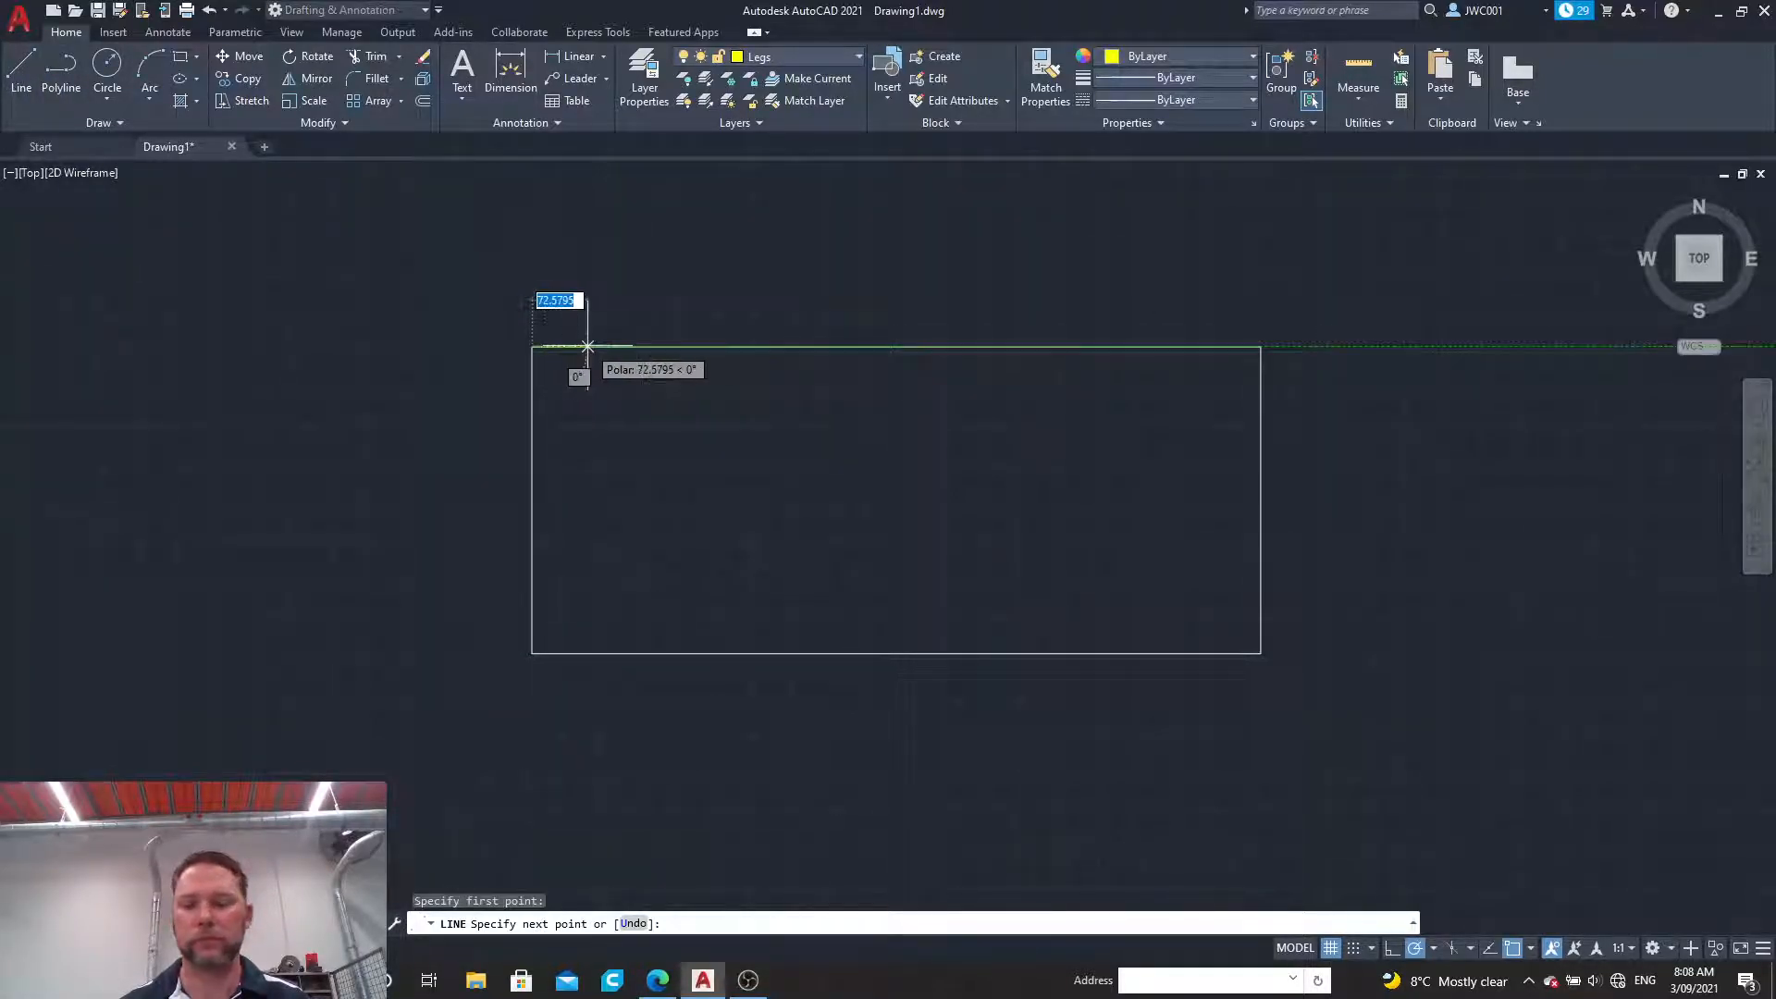
type("40")
key("Return")
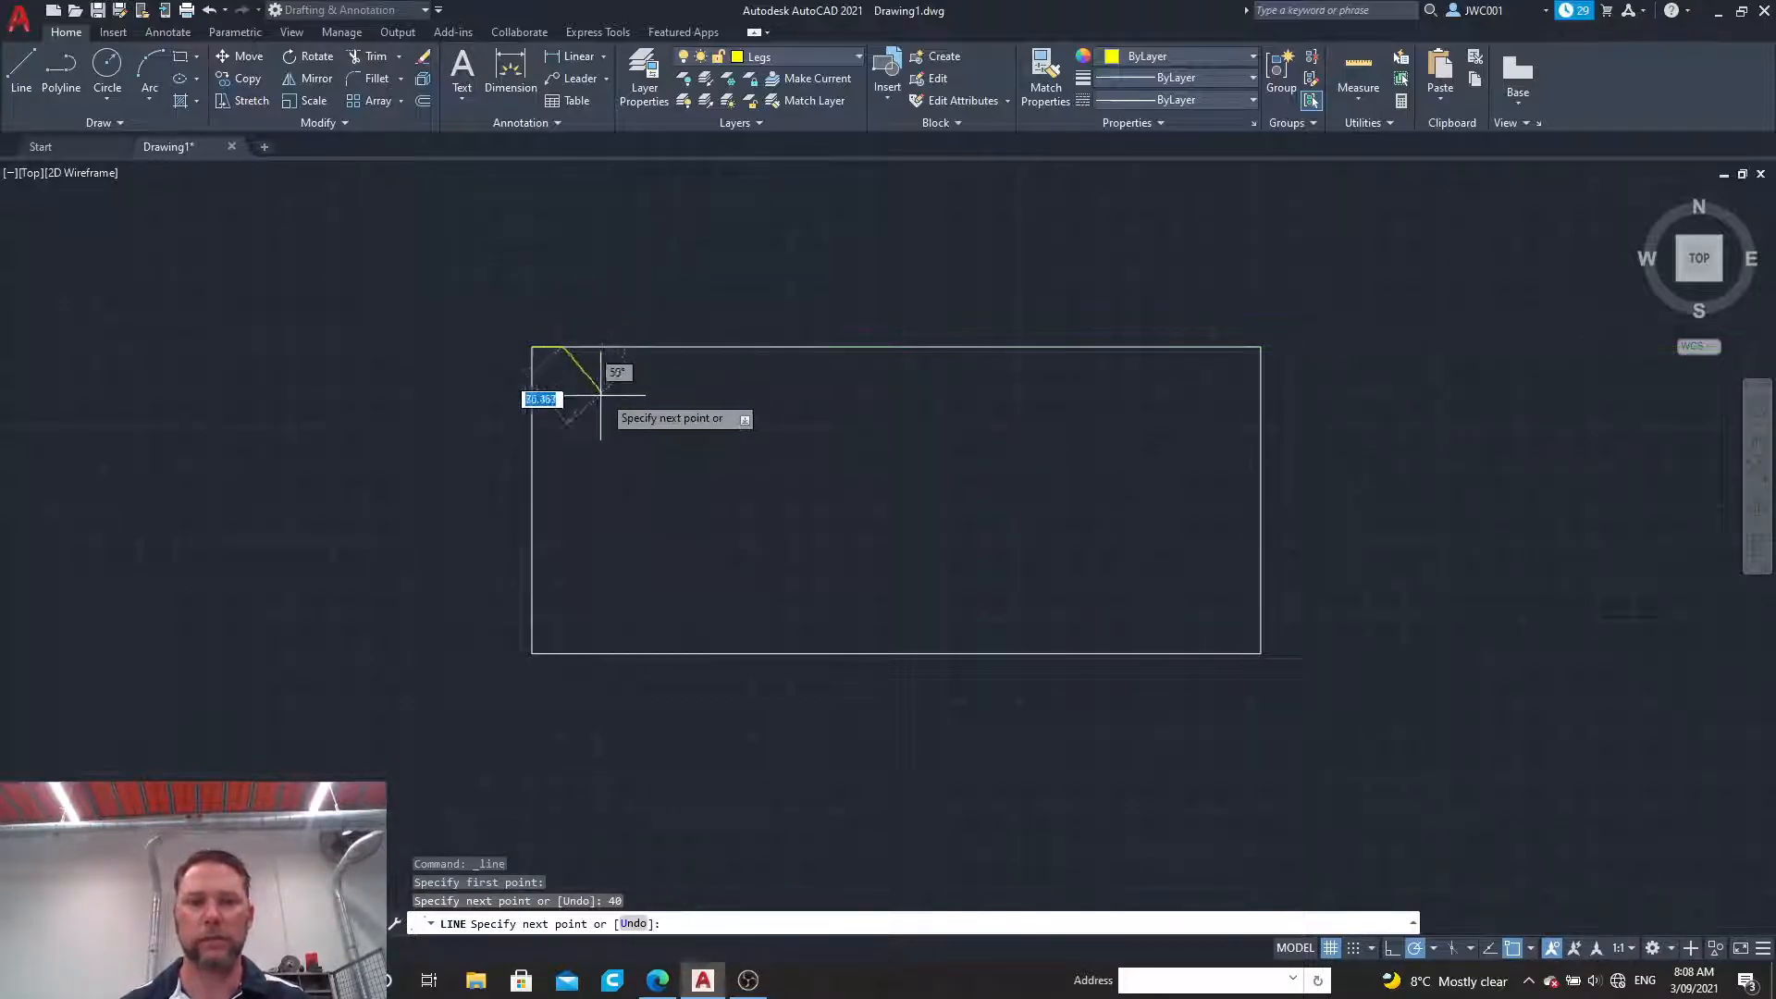
type("40")
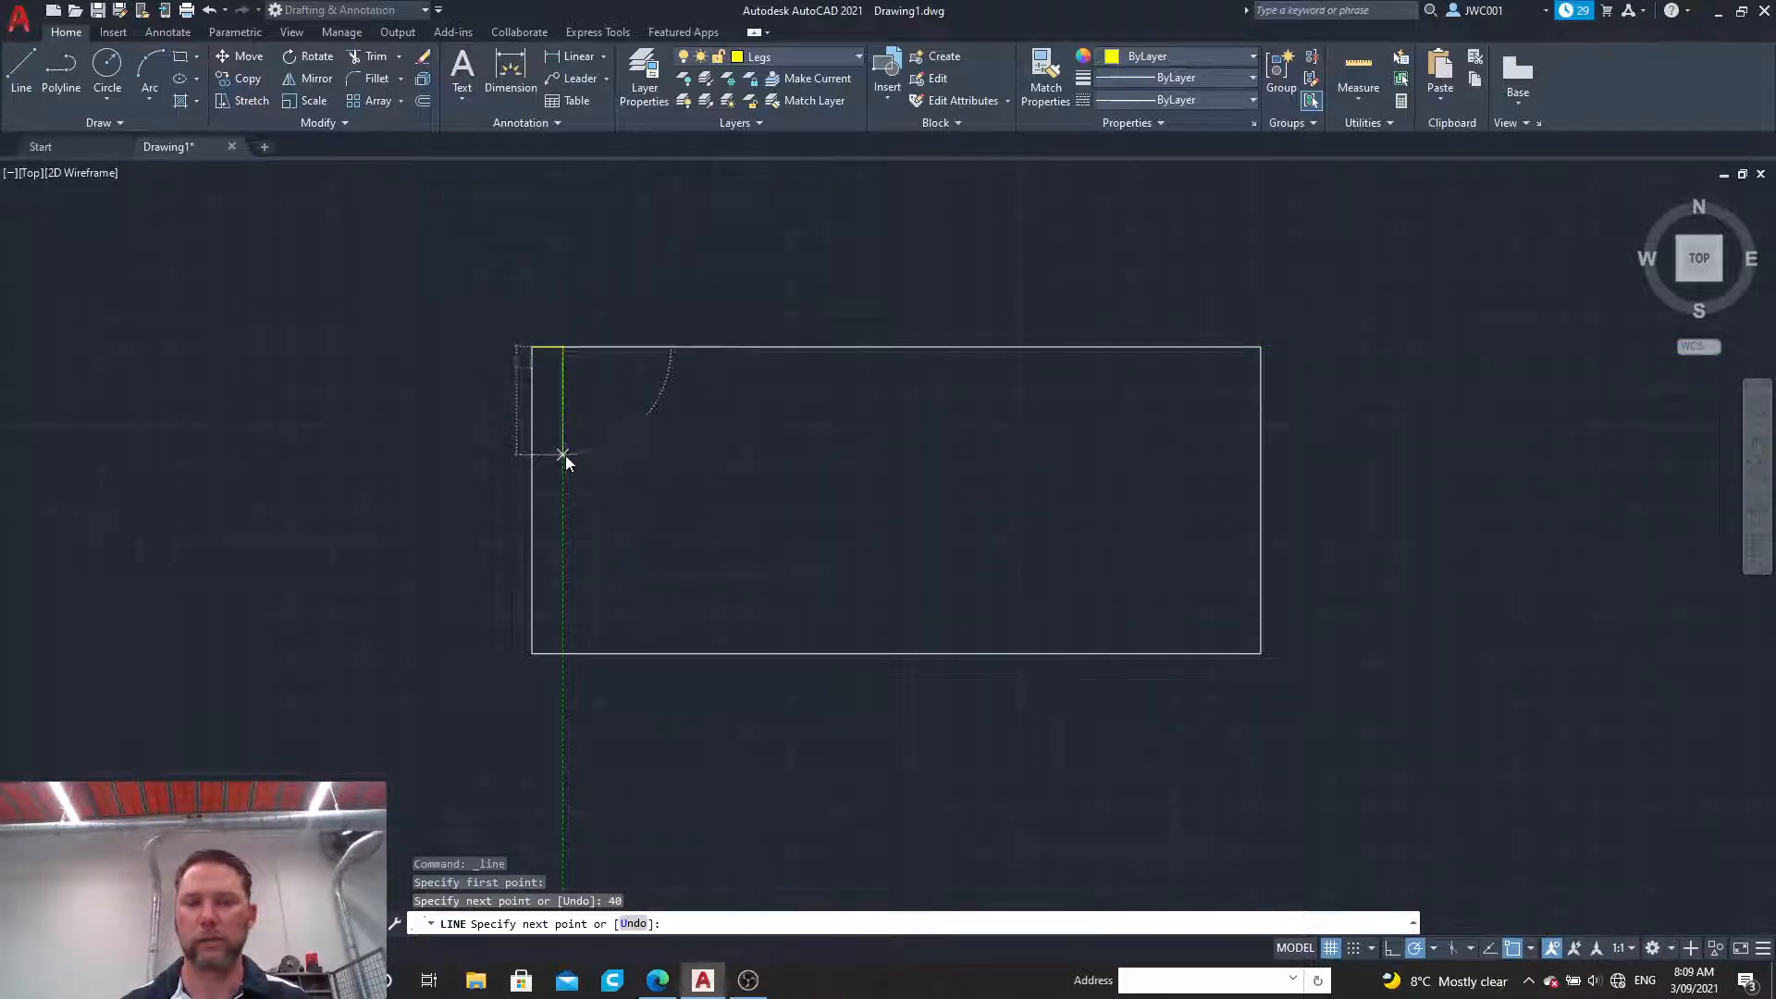
key("Return")
type("40")
key("Return")
left_click(535, 351)
key("Escape")
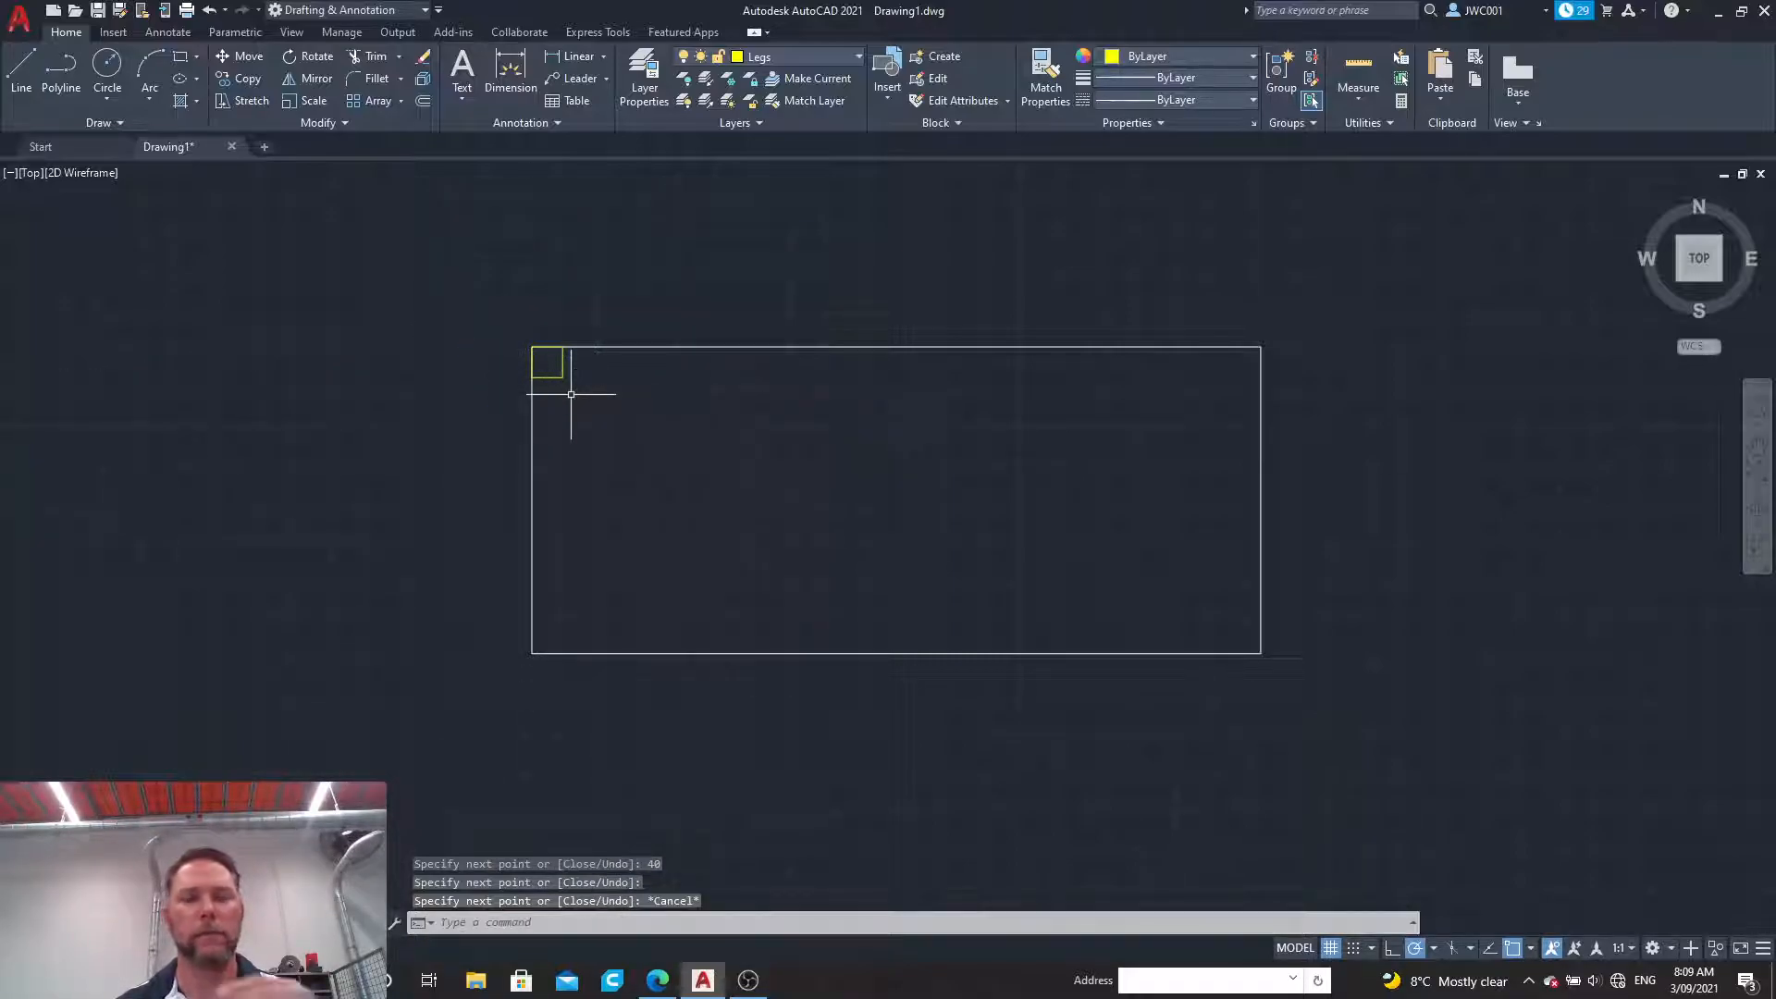
scroll(544, 360, "up", 8)
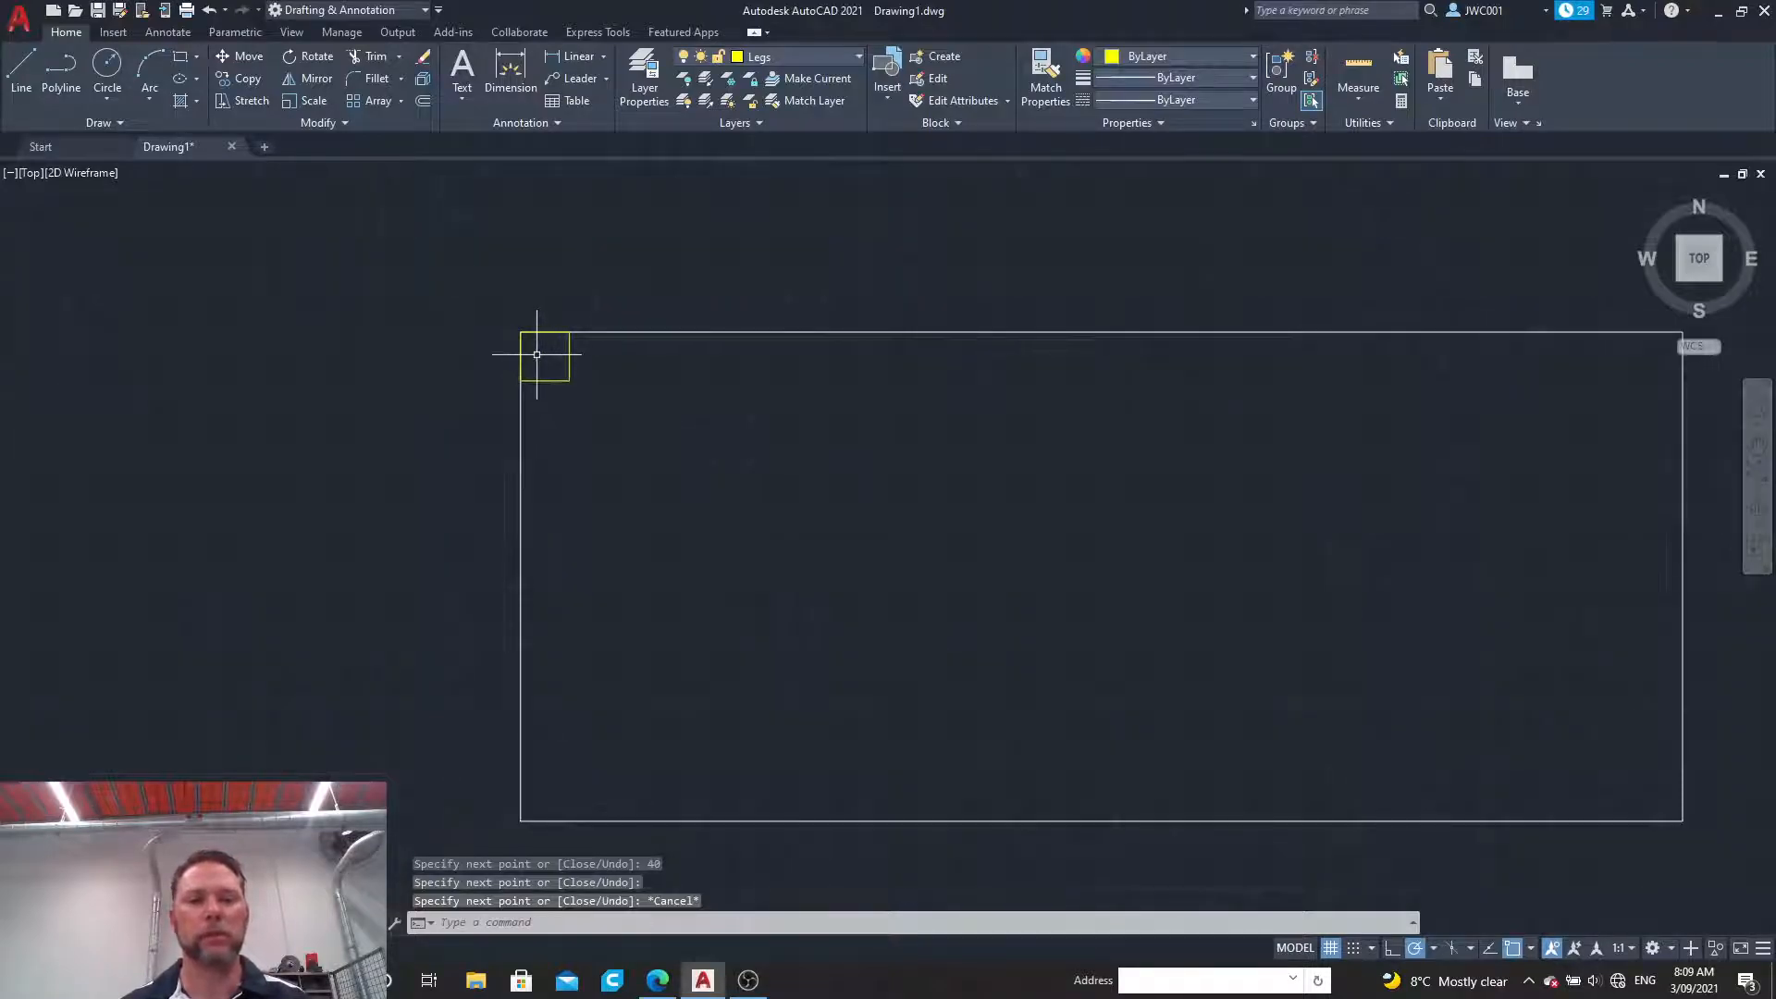
scroll(530, 332, "up", 2)
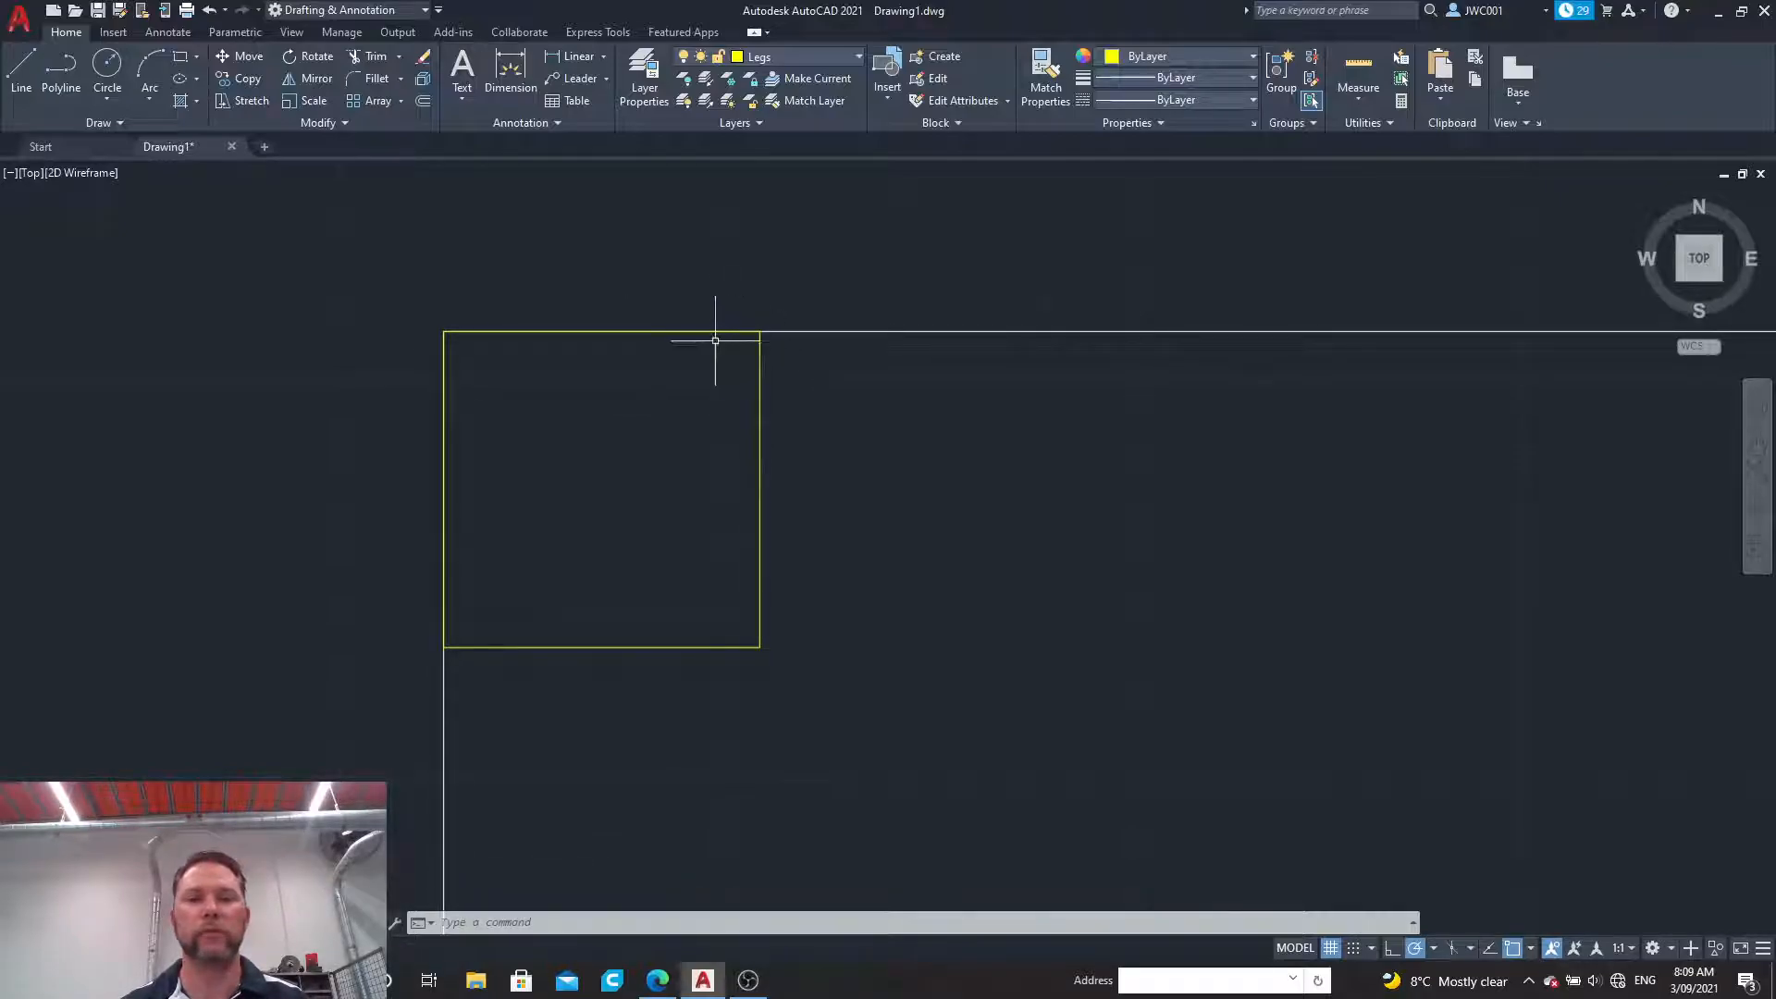
left_click(401, 78)
left_click(401, 146)
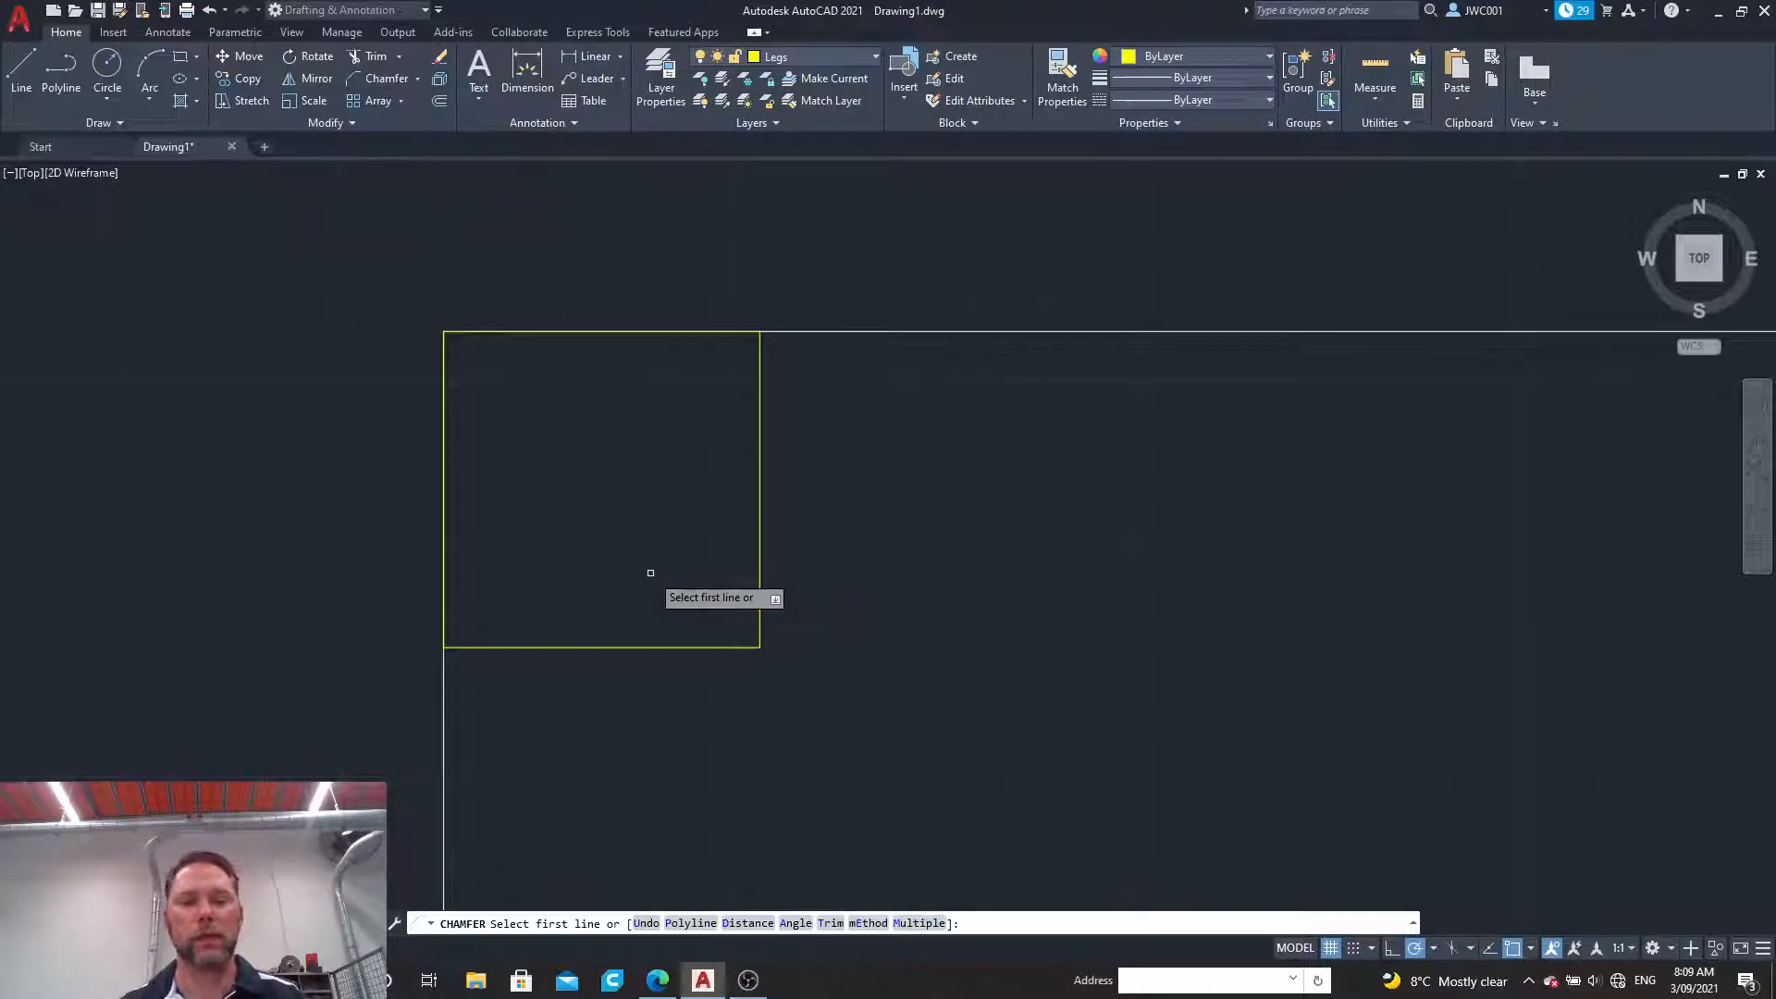
key("Escape")
type("join")
key("Return")
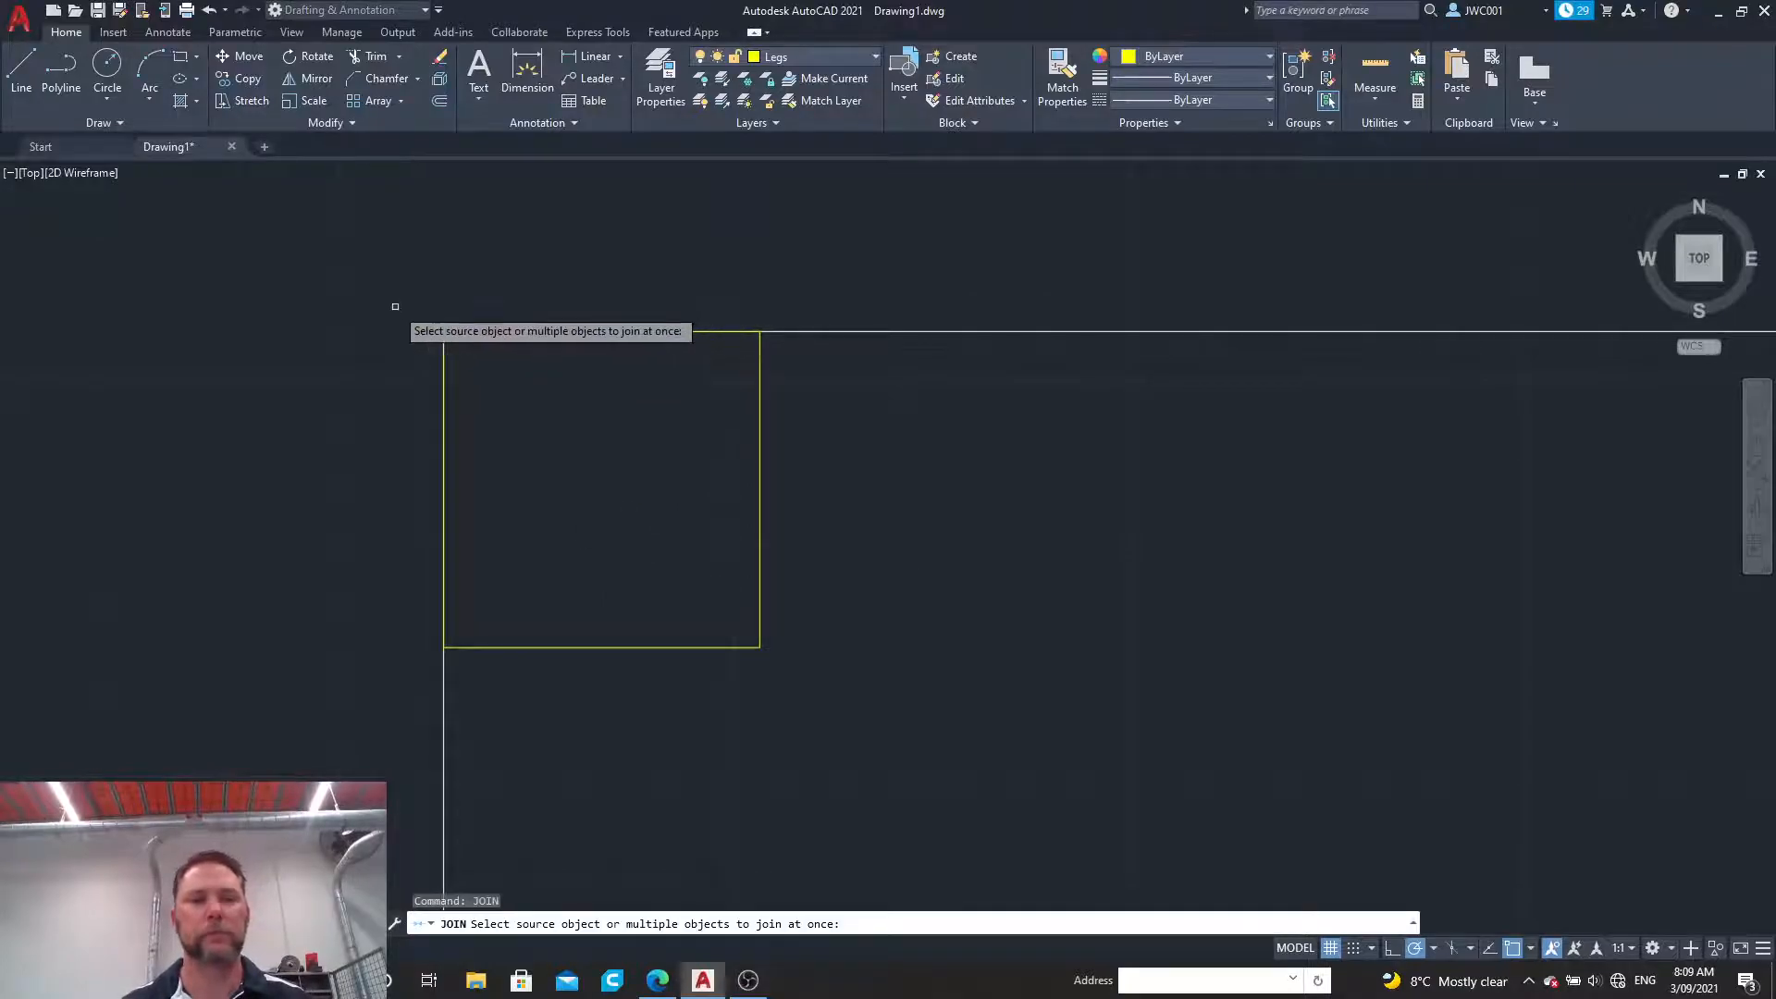
key("Escape")
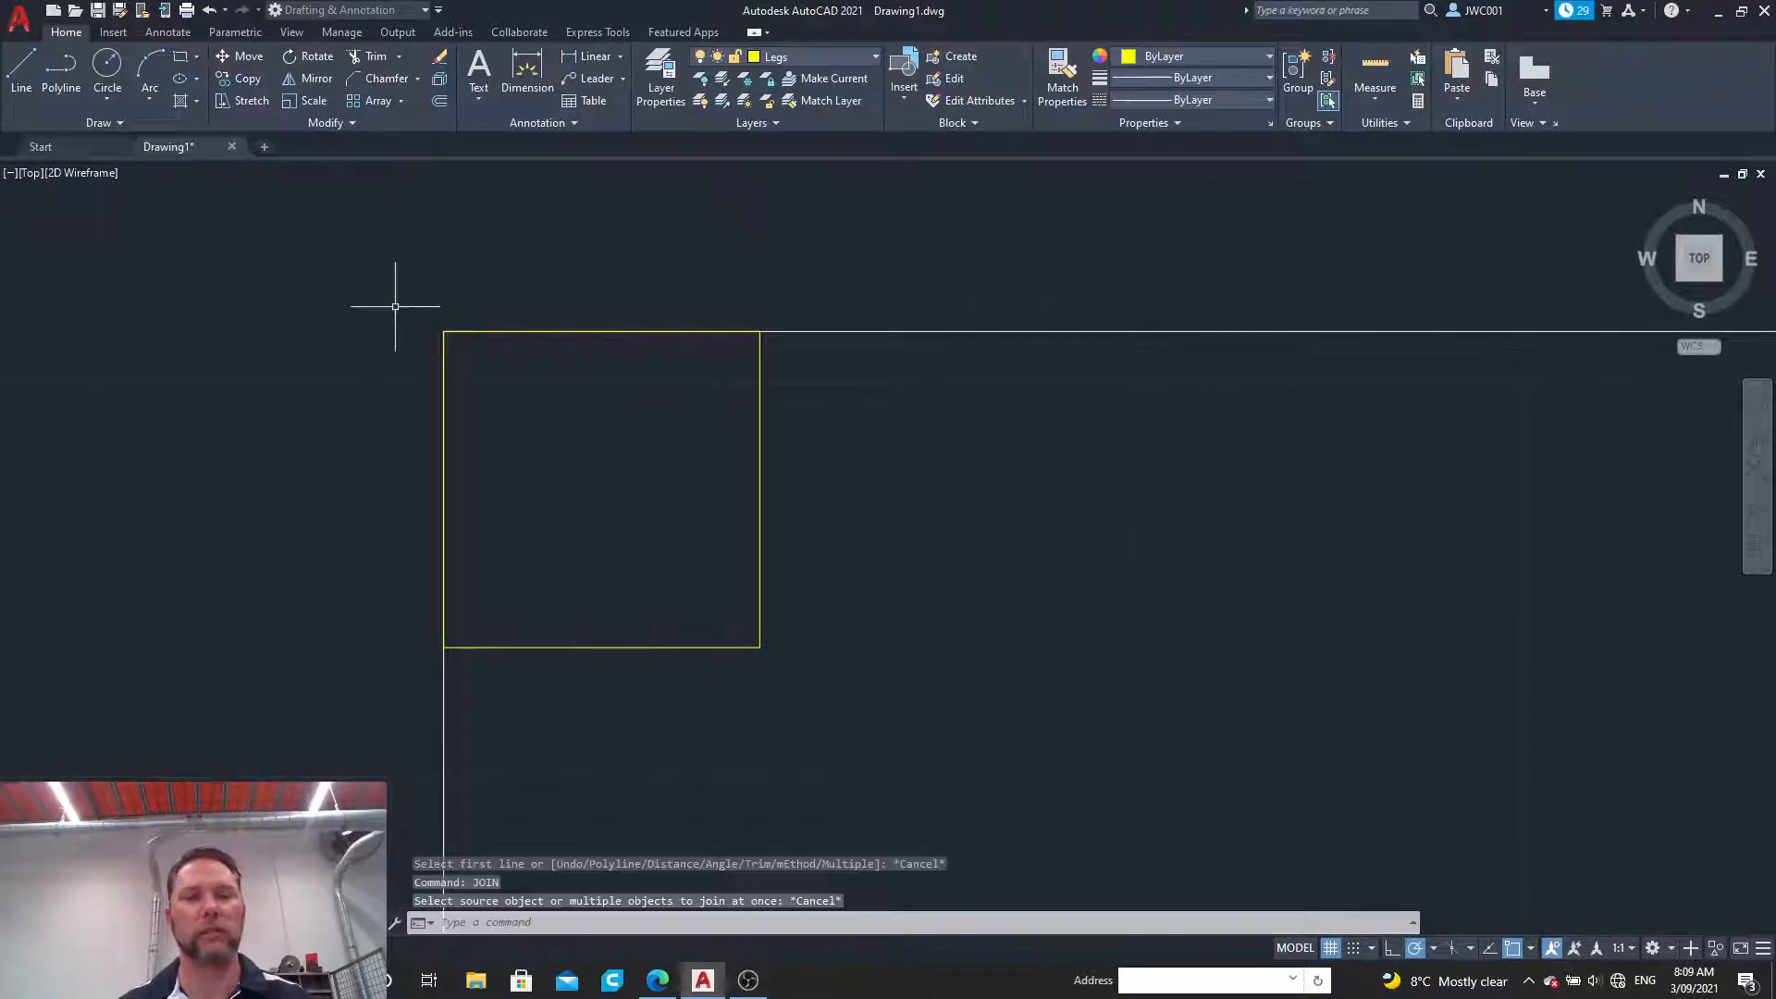
Step: Join the four lines of the leg square into a single polyline
left_click(351, 125)
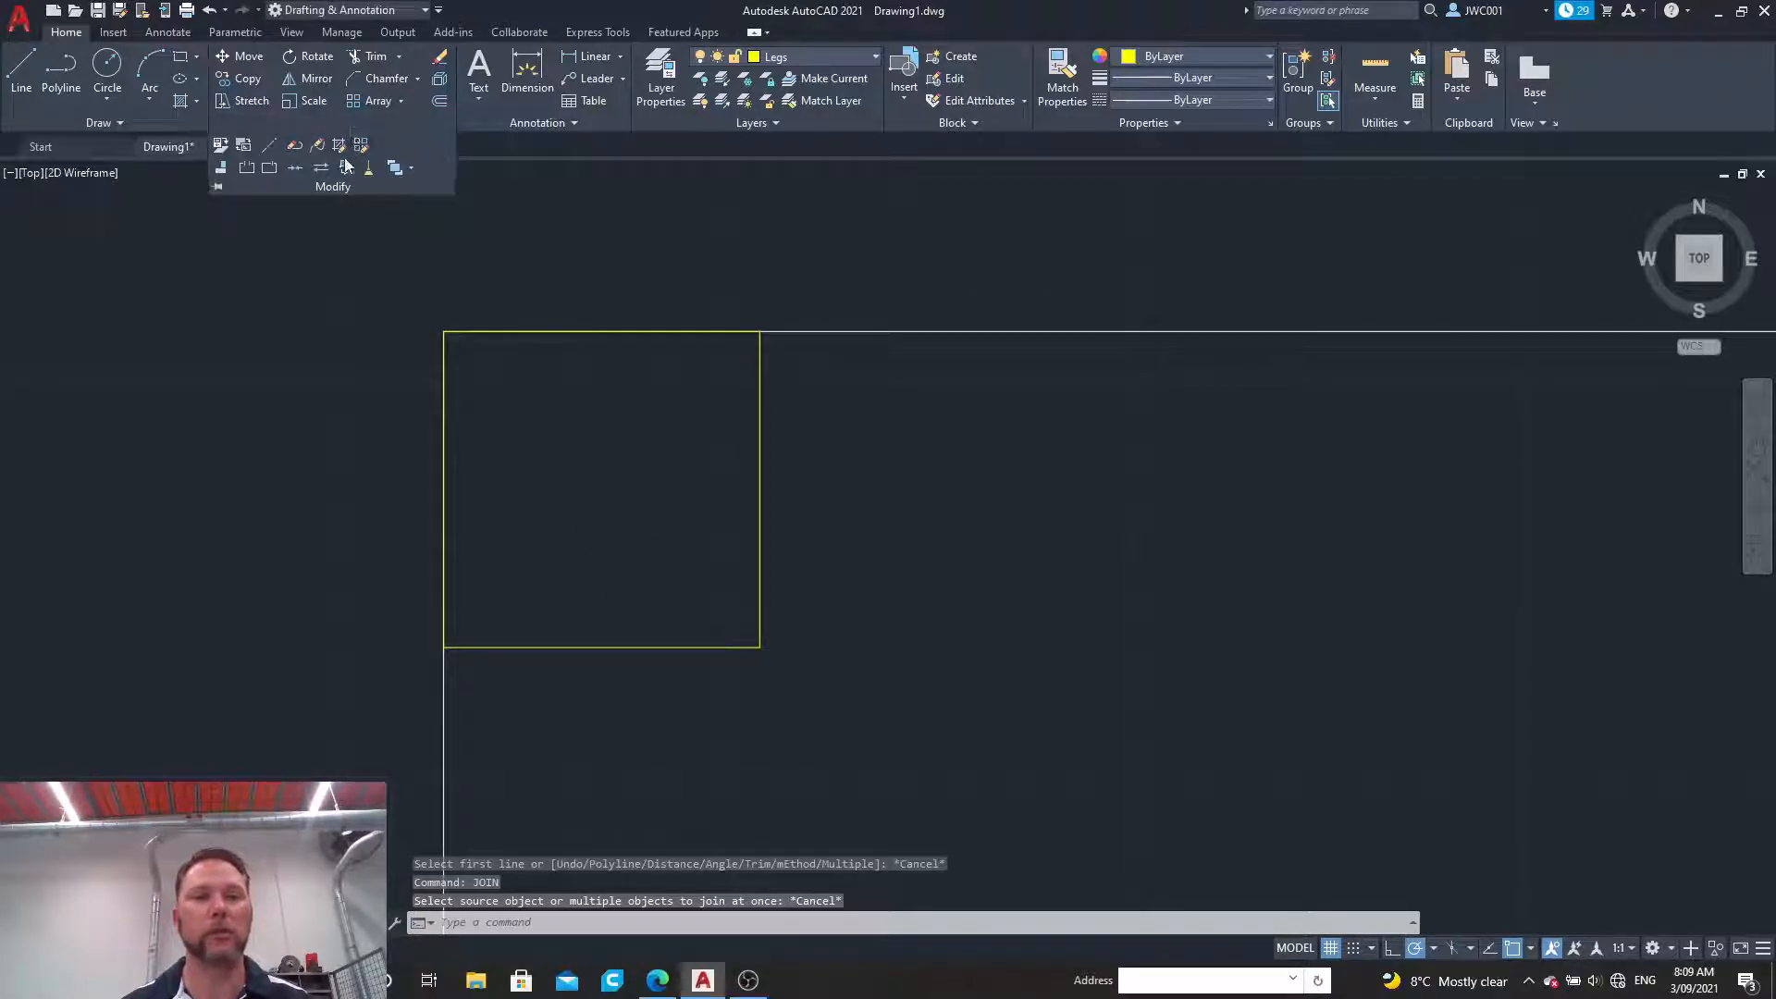
left_click(292, 168)
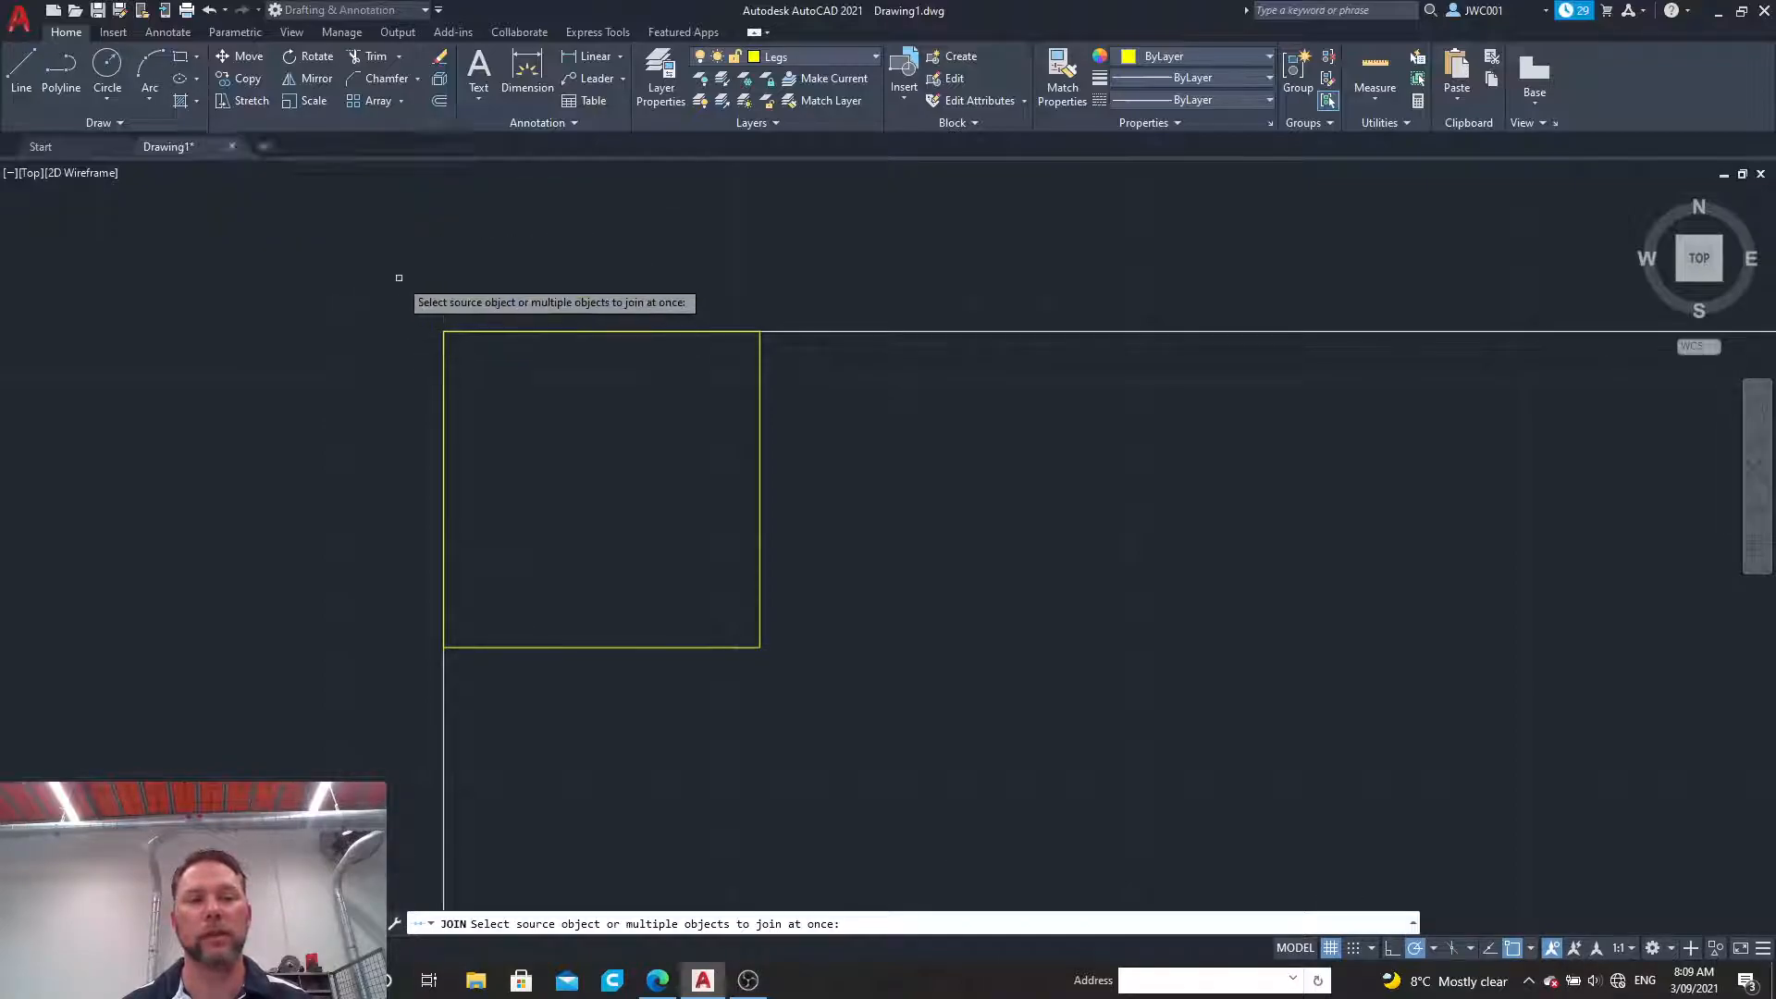
left_click(412, 303)
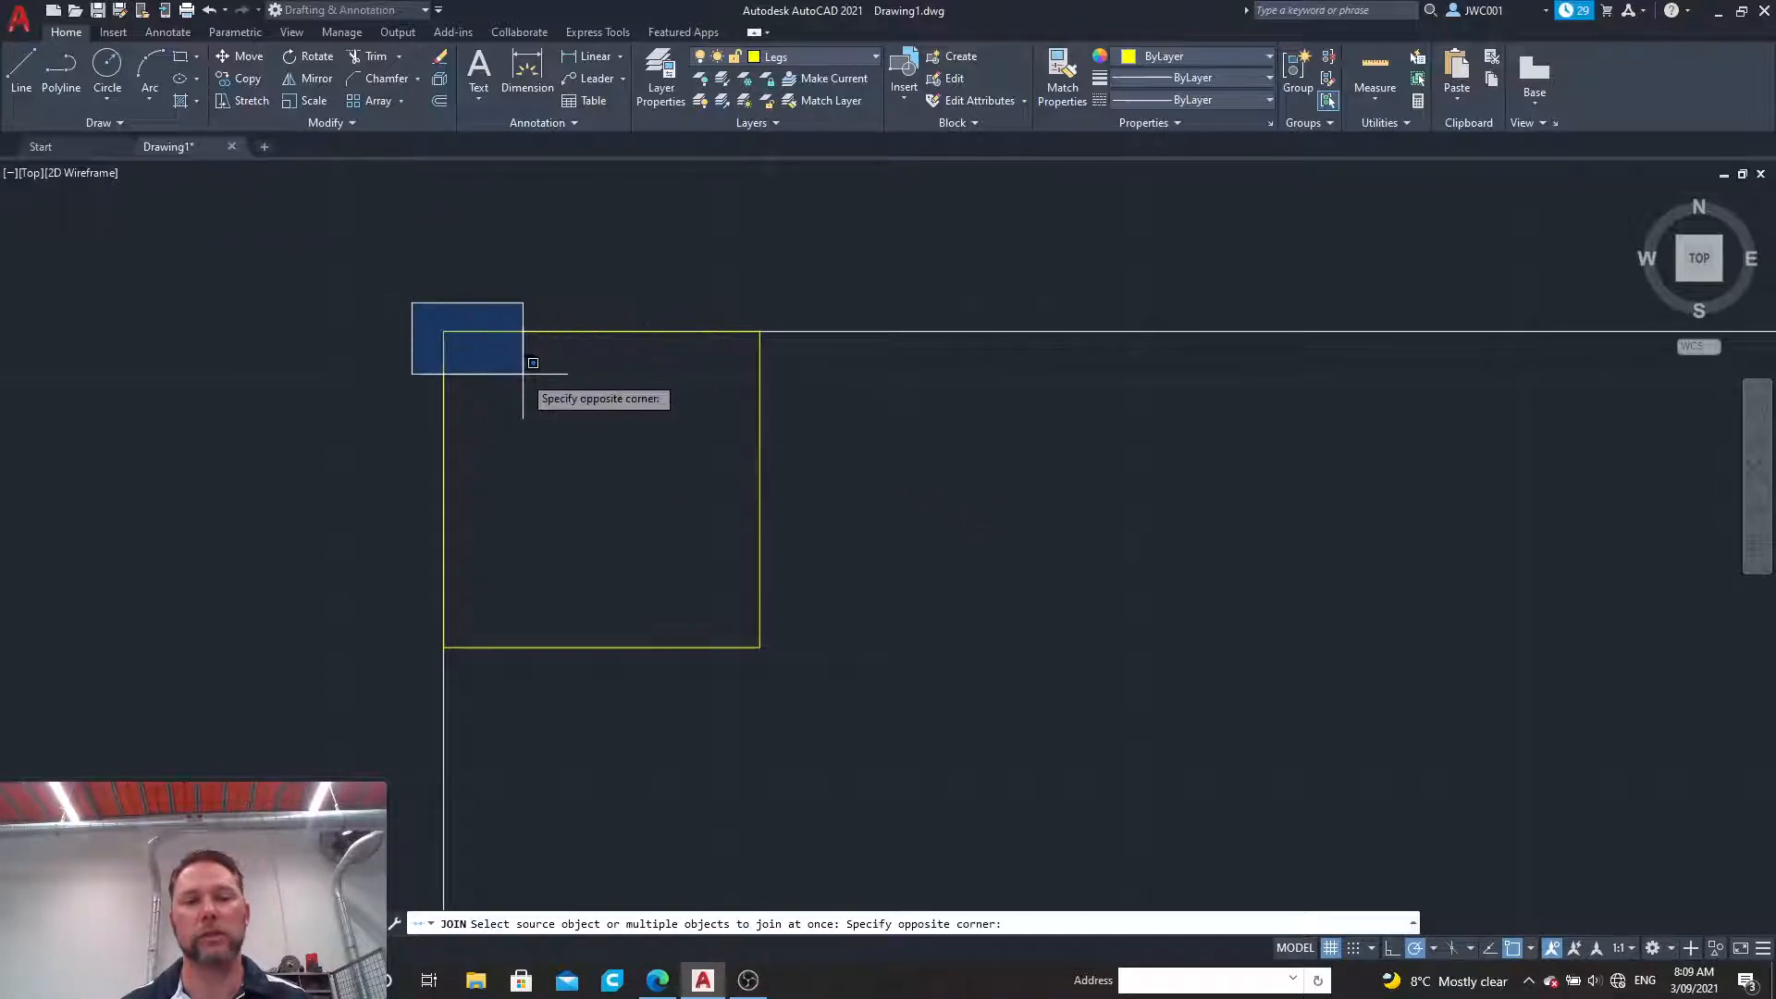
left_click(806, 676)
key("Return")
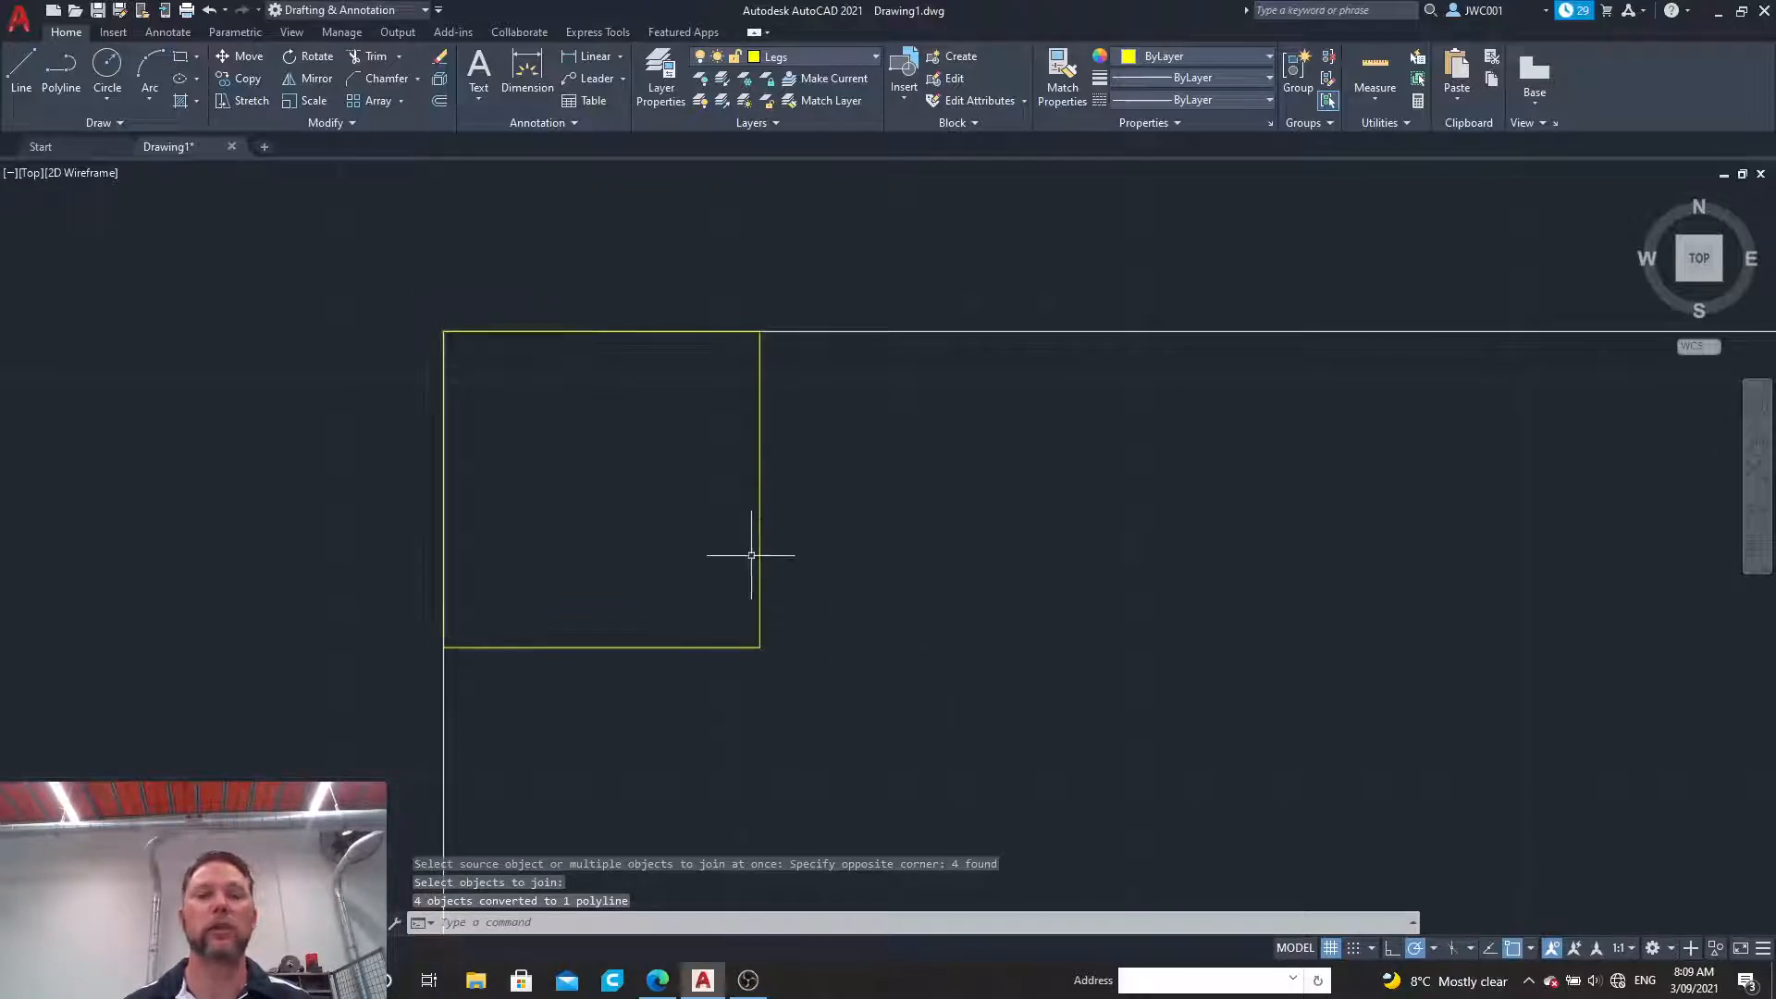
Step: Chamfer the lower-right corner of the leg square with both distances set to 5
left_click(379, 78)
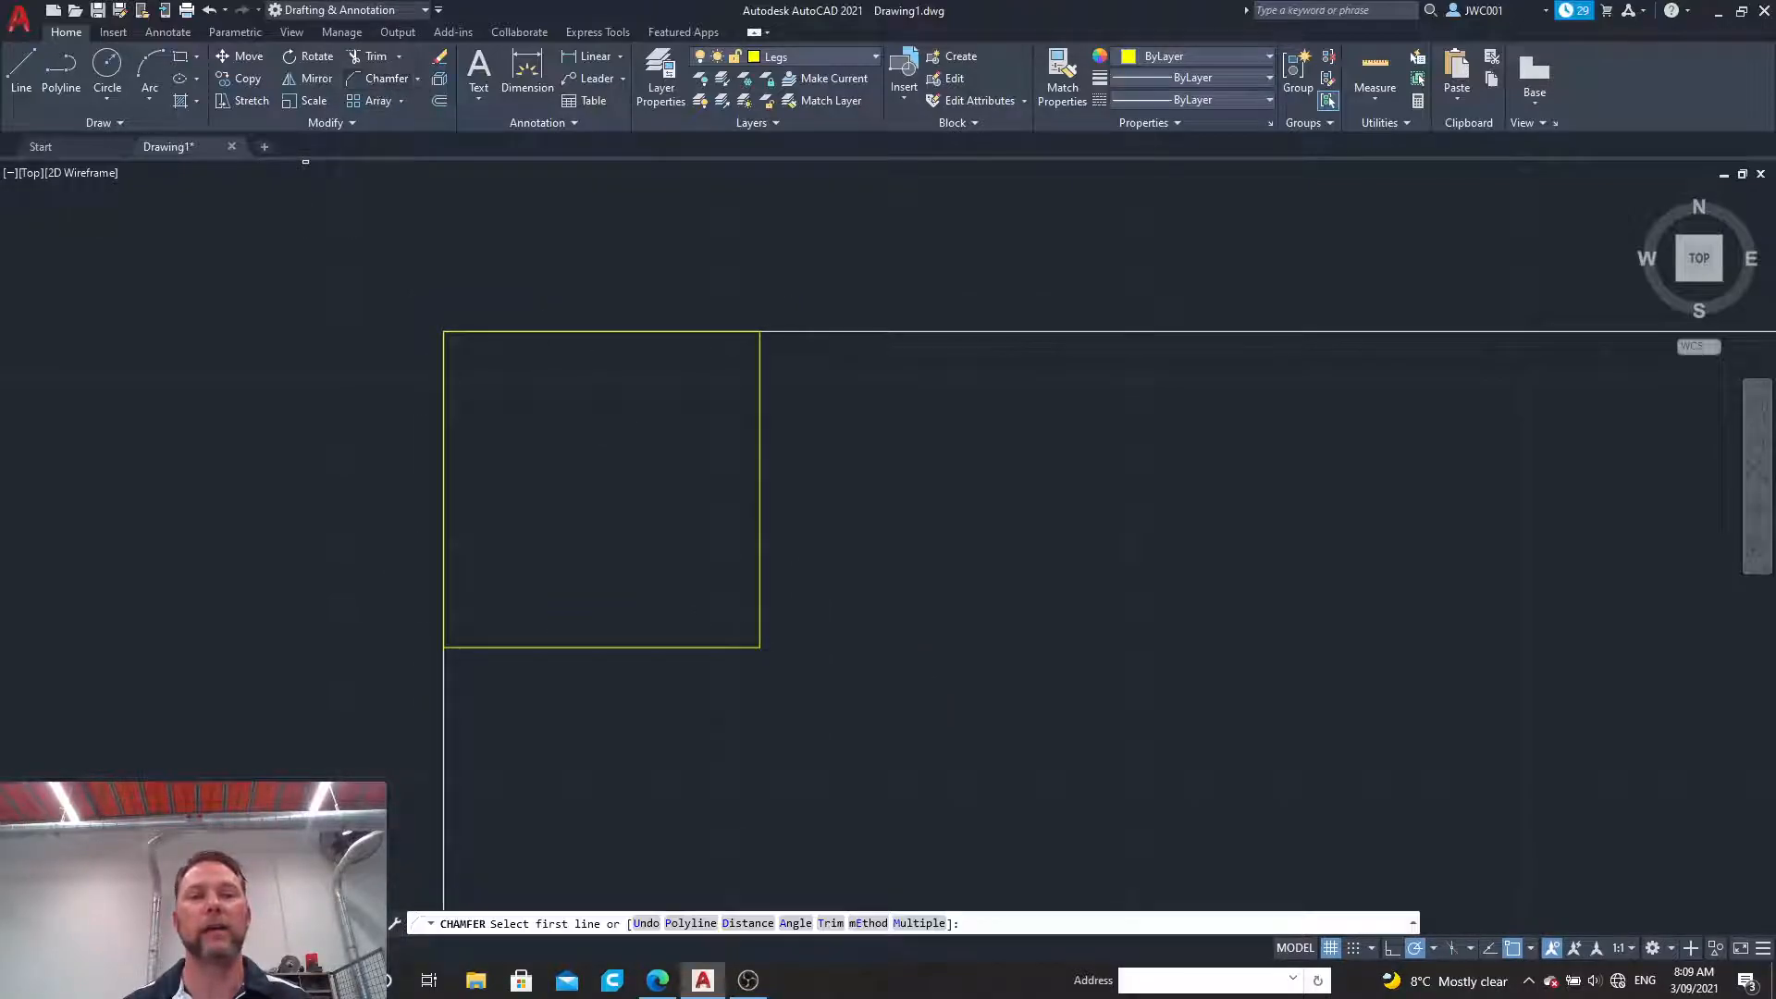
left_click(681, 646)
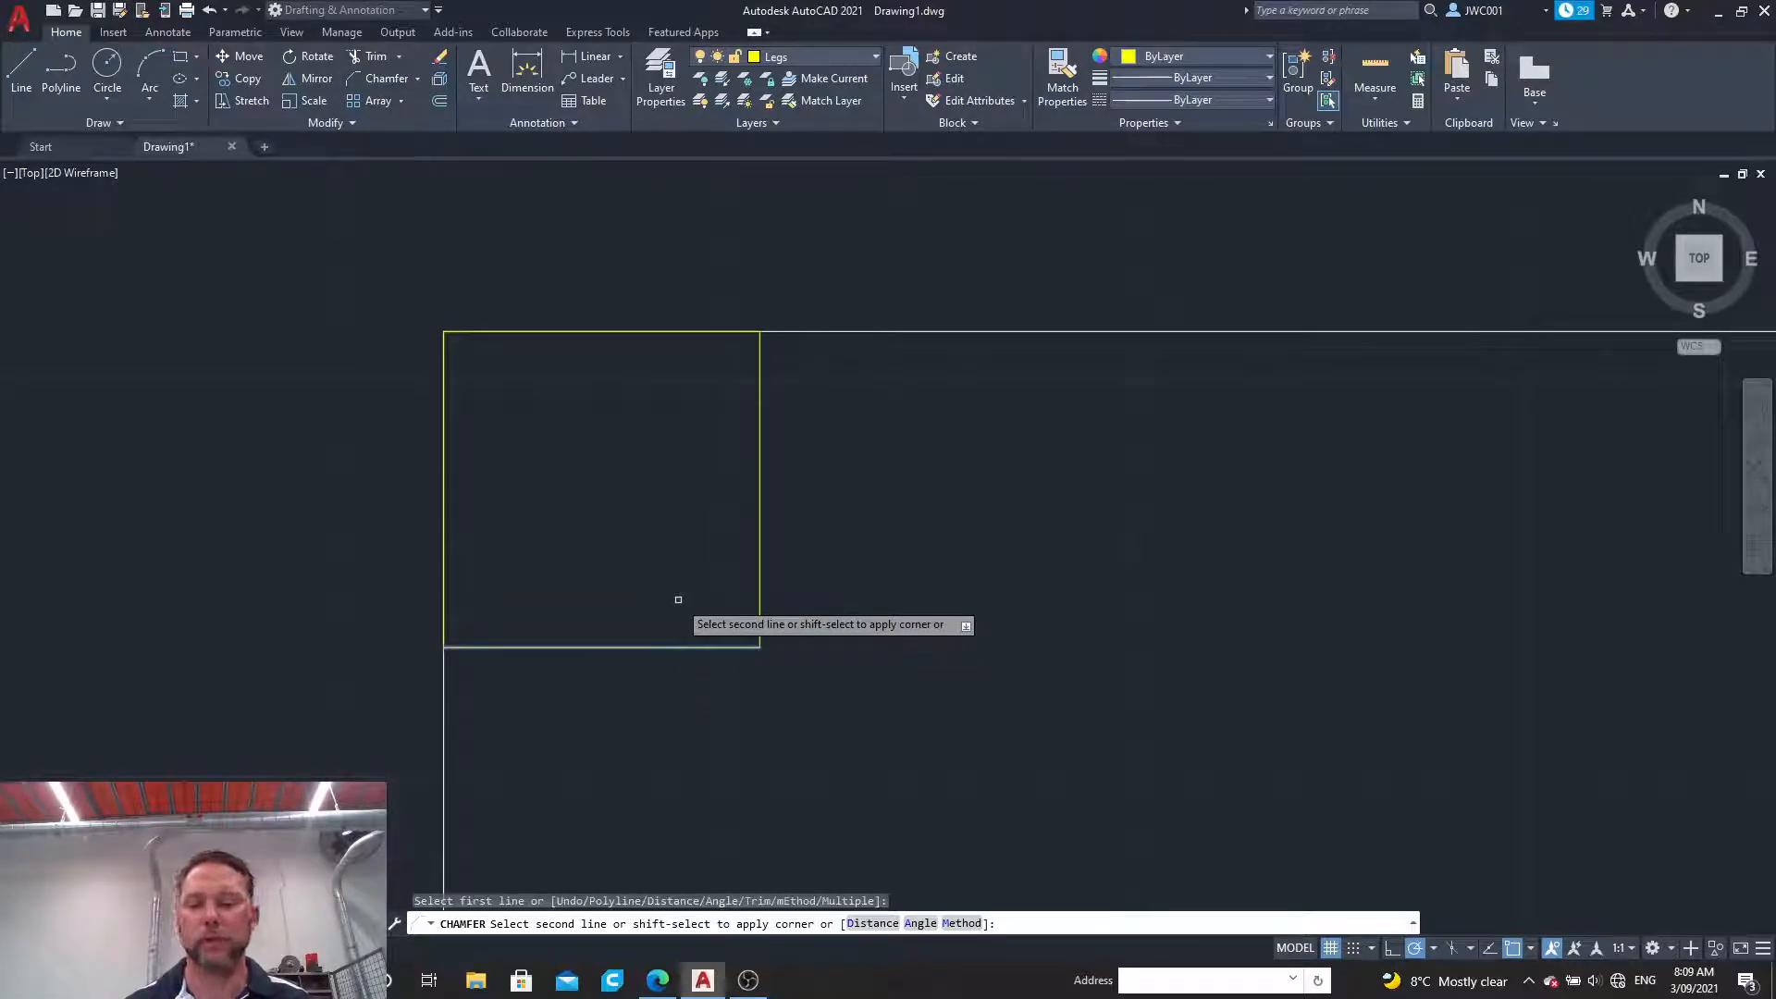
key("Down")
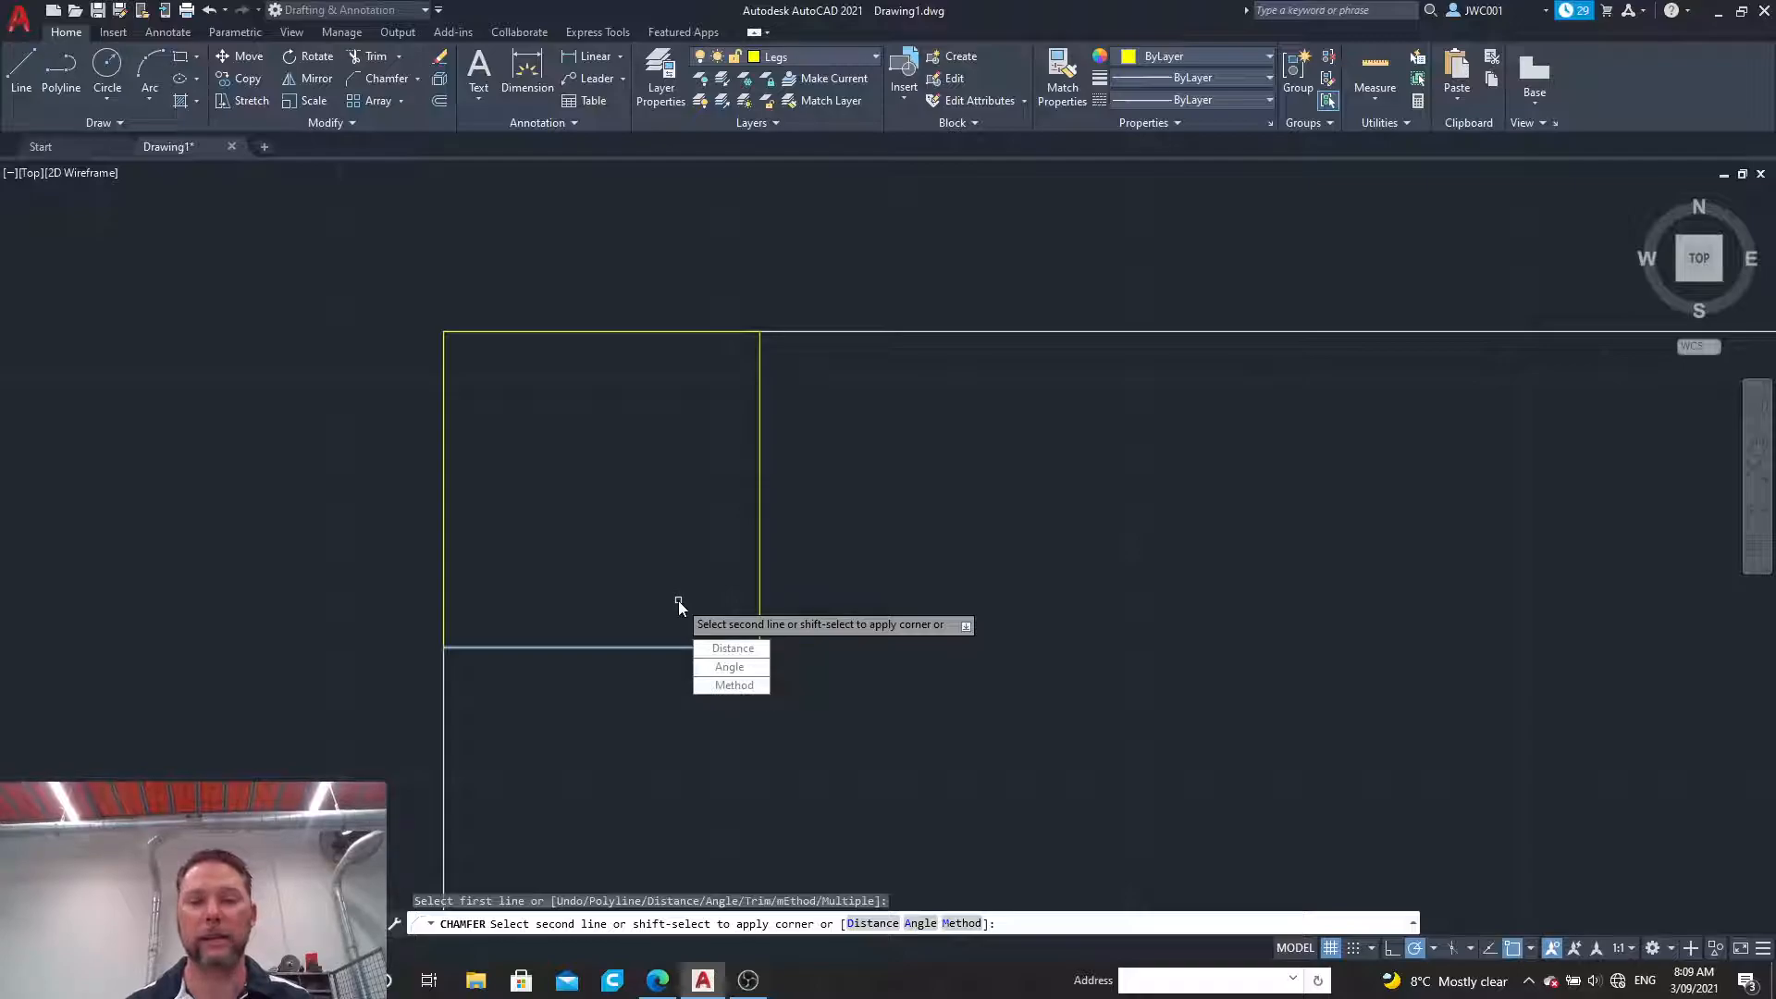
left_click(721, 648)
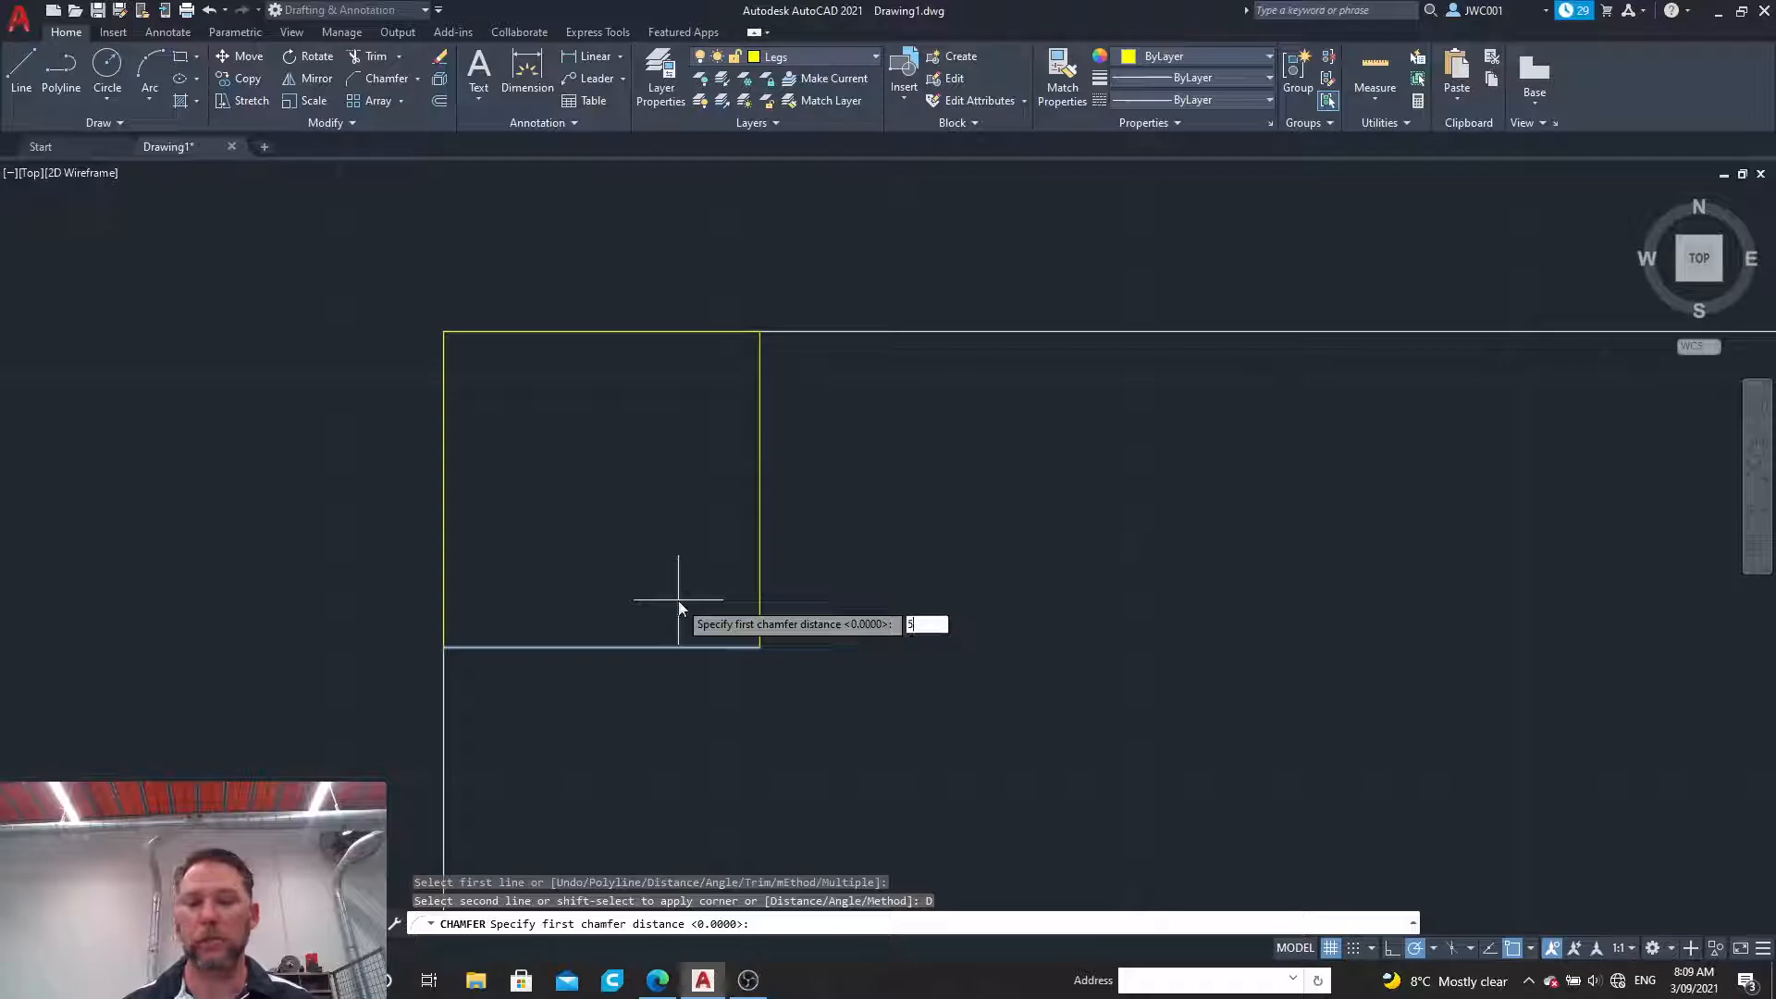
key("Return")
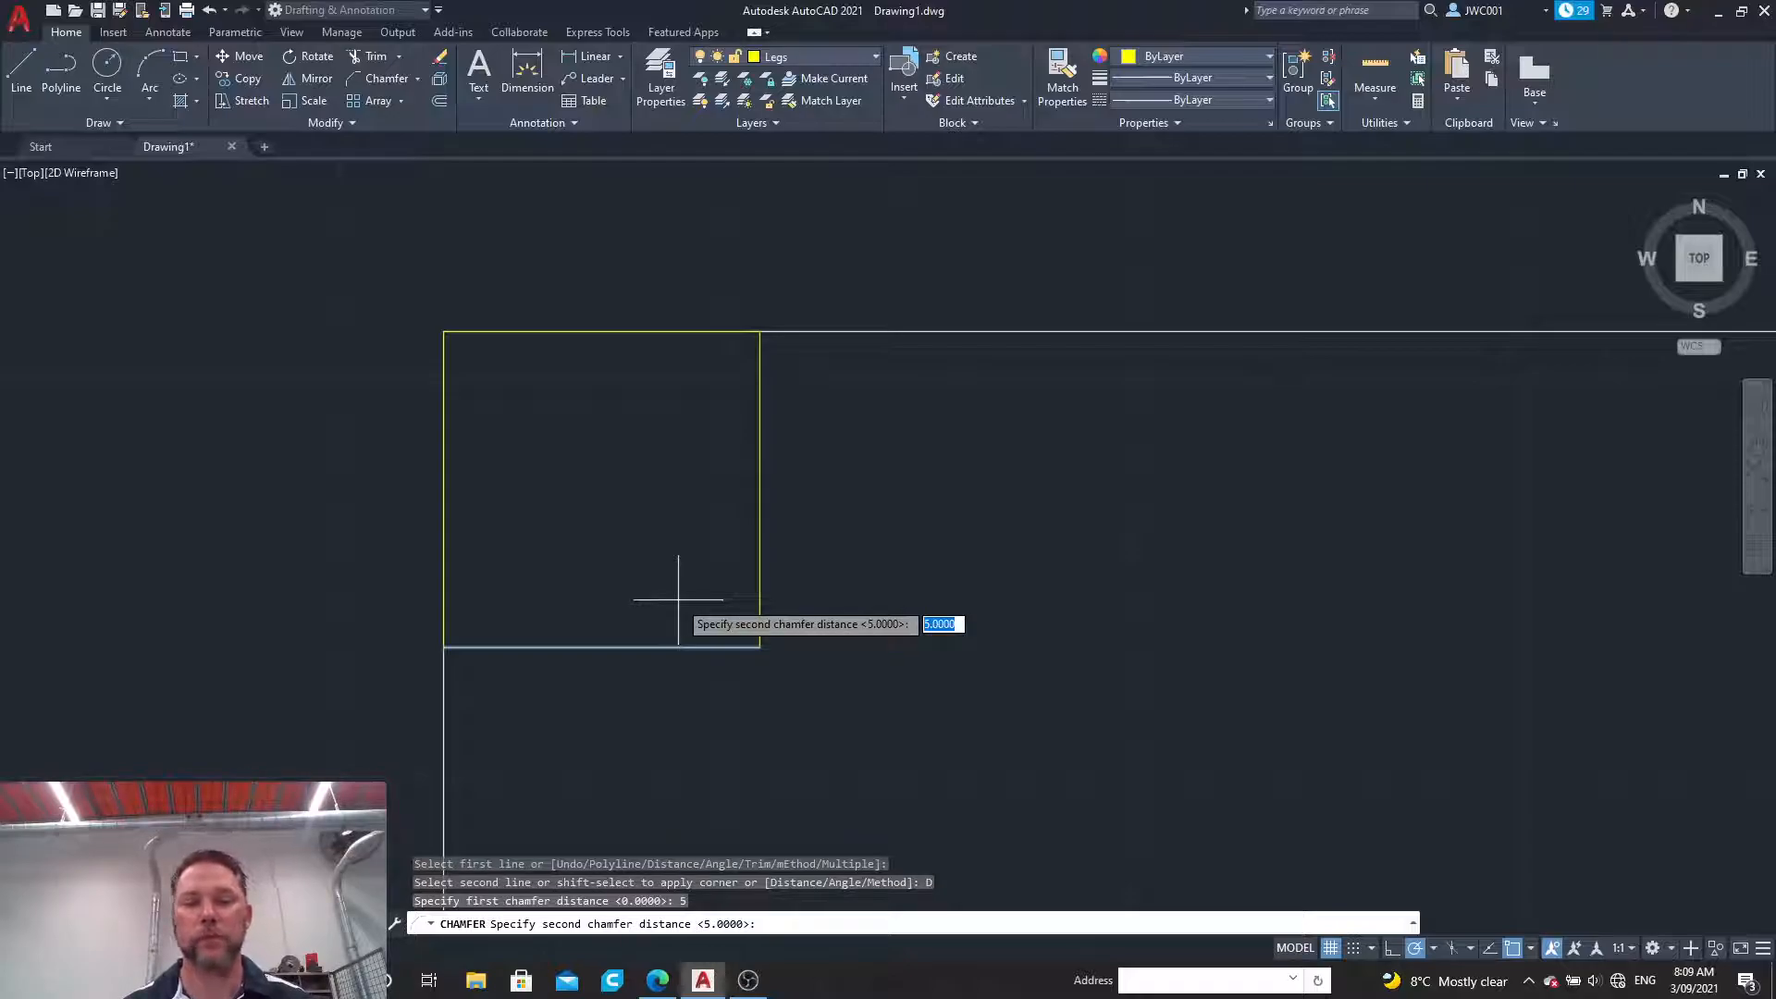
key("Return")
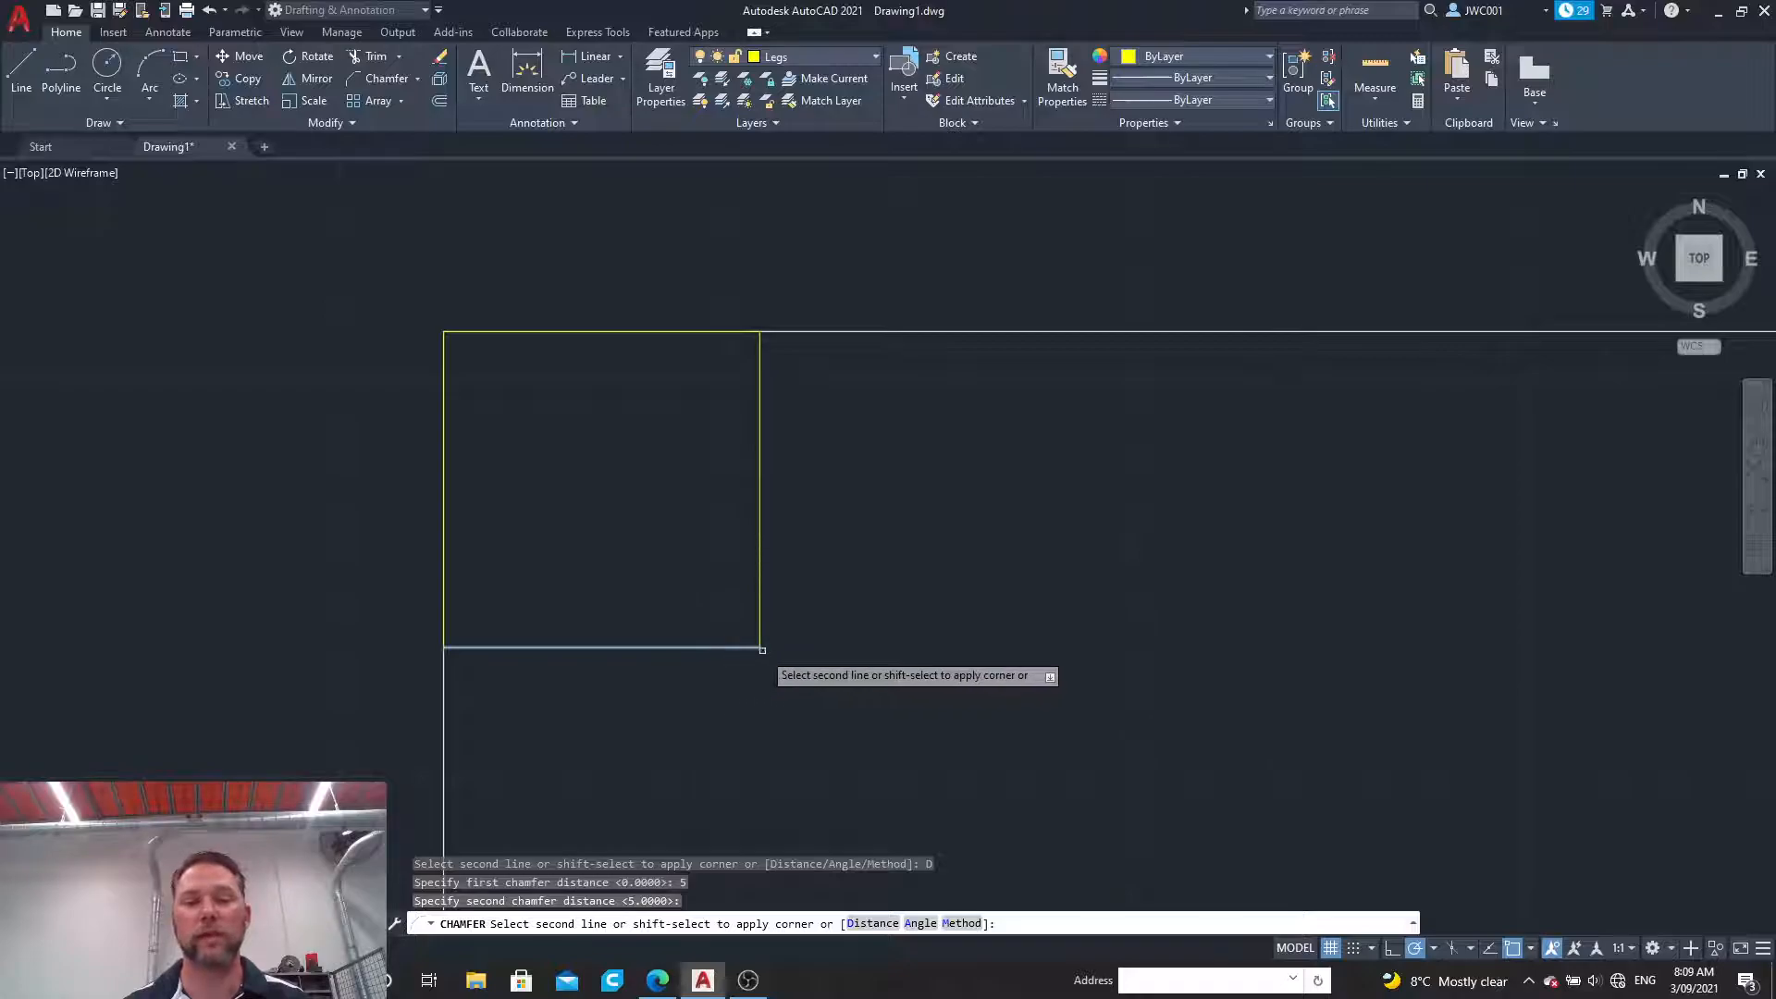
left_click(759, 588)
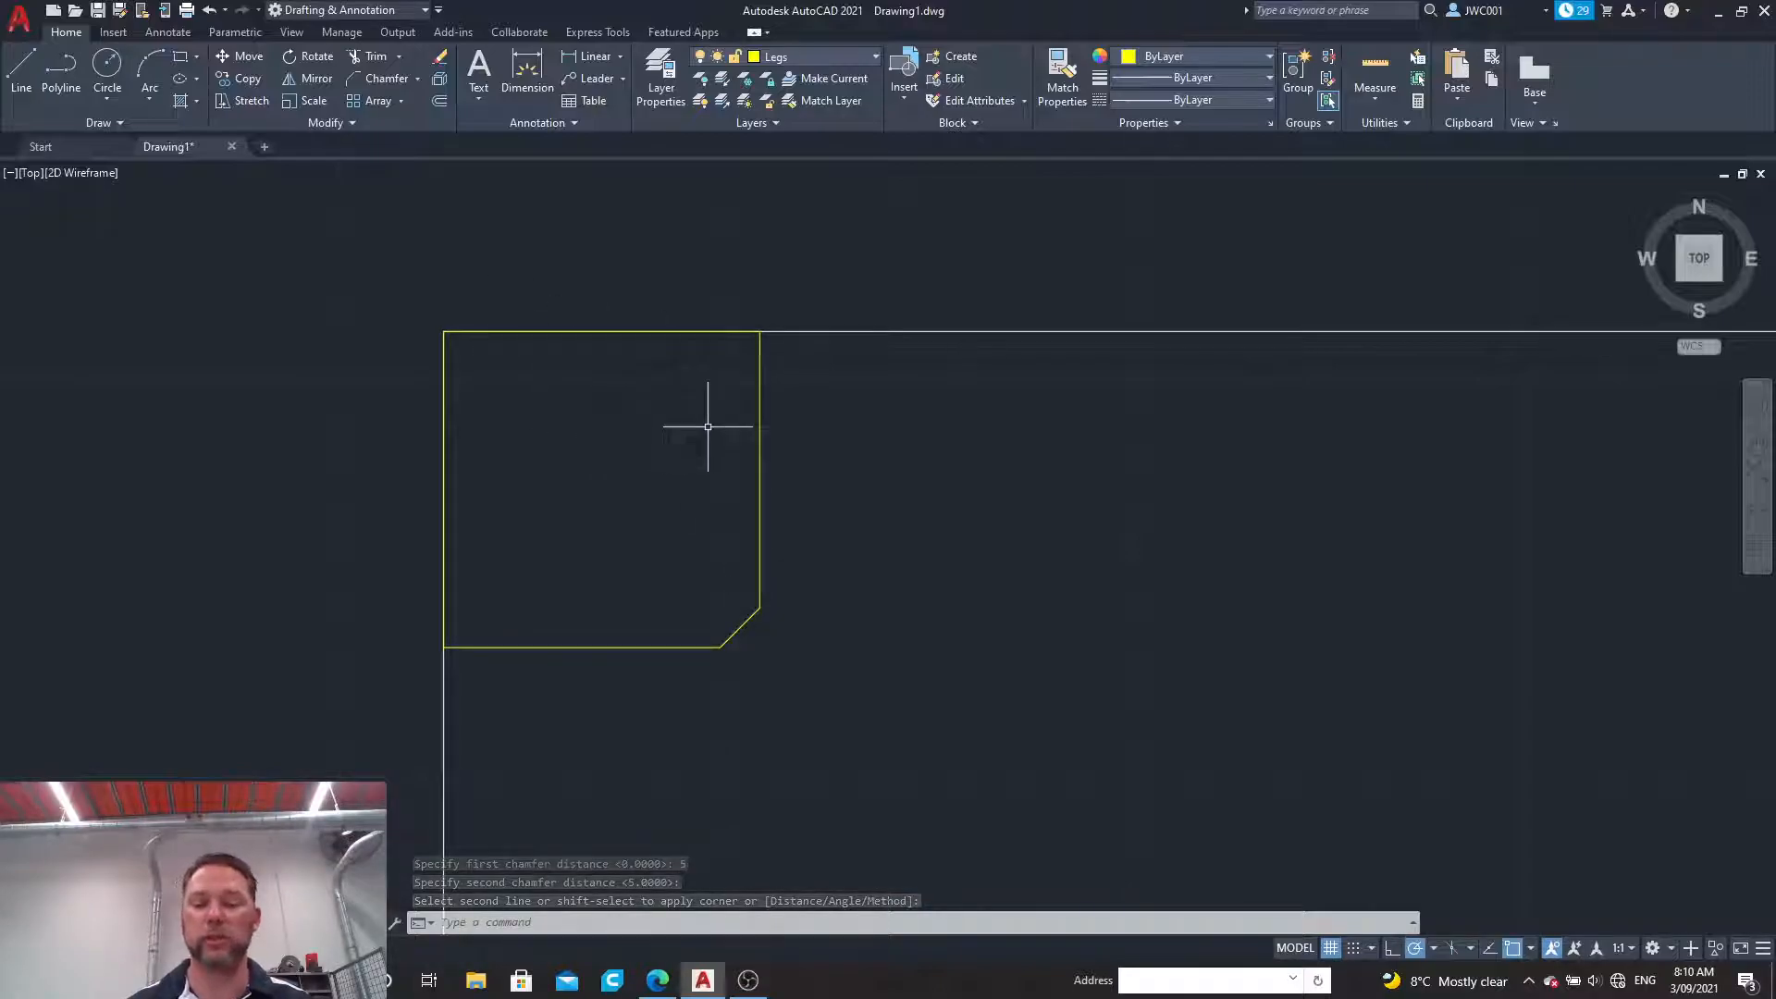
Step: Chamfer the three remaining corners of the leg square with the same distances of 5
key("Return")
left_click(760, 396)
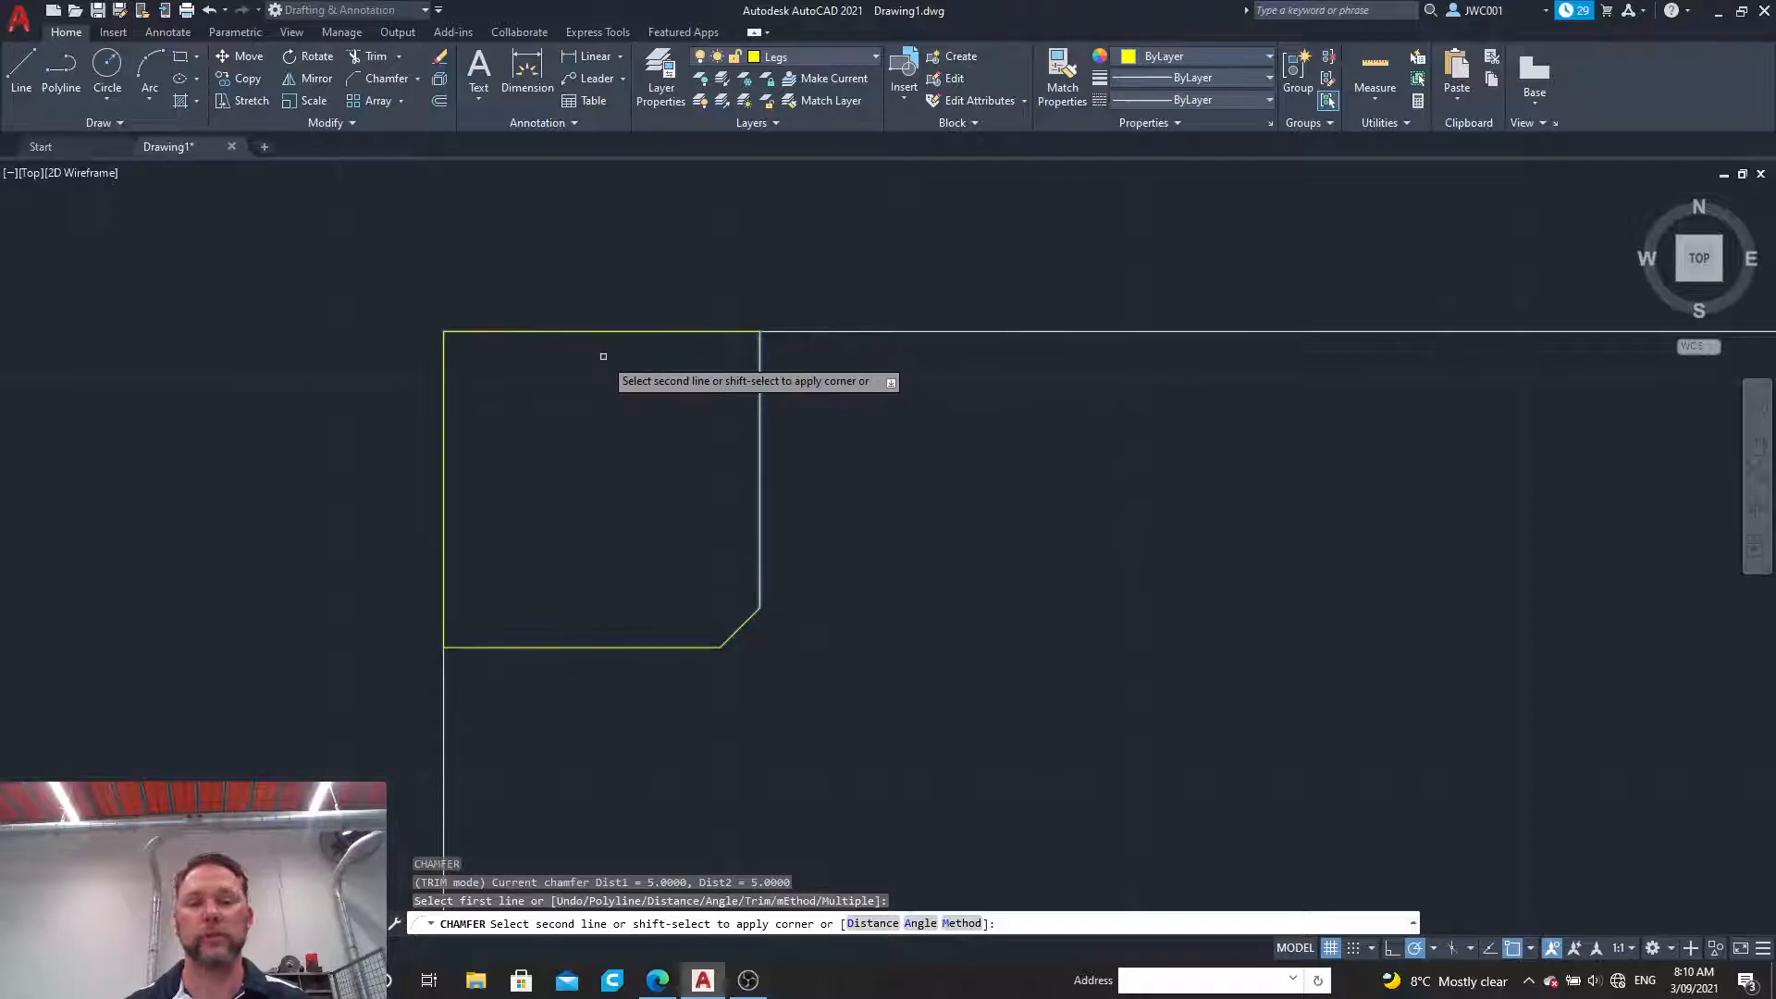
left_click(666, 332)
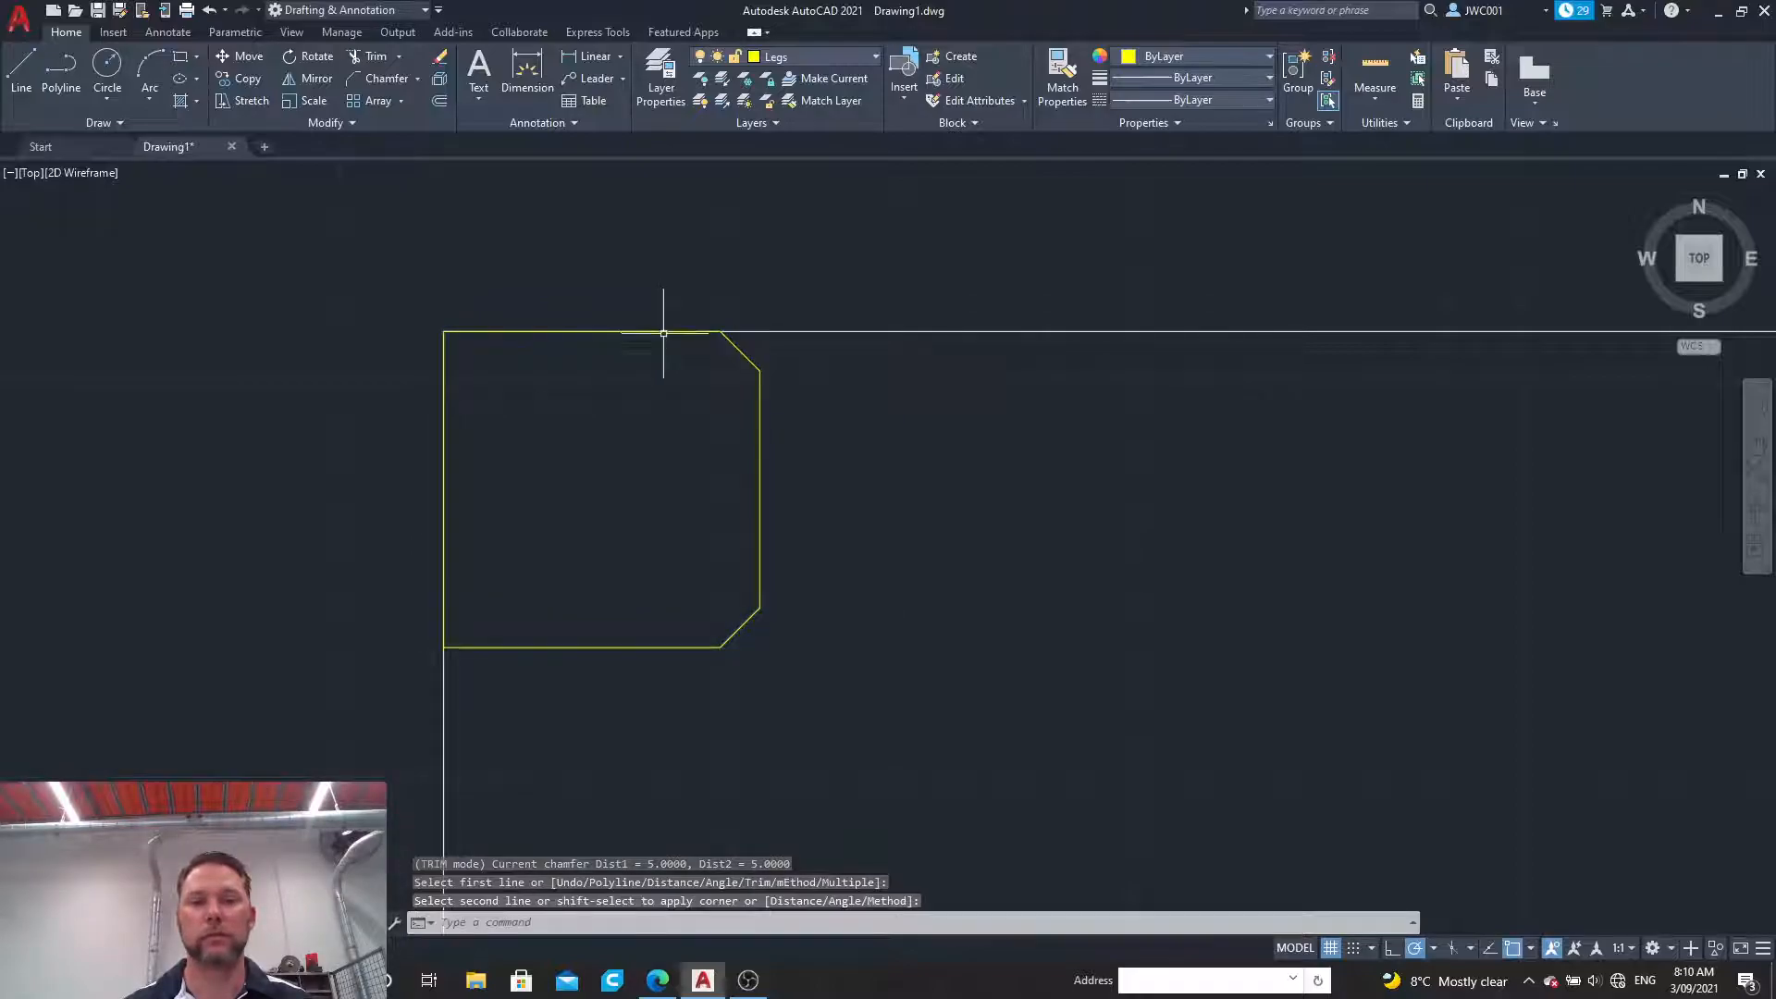
key("Return")
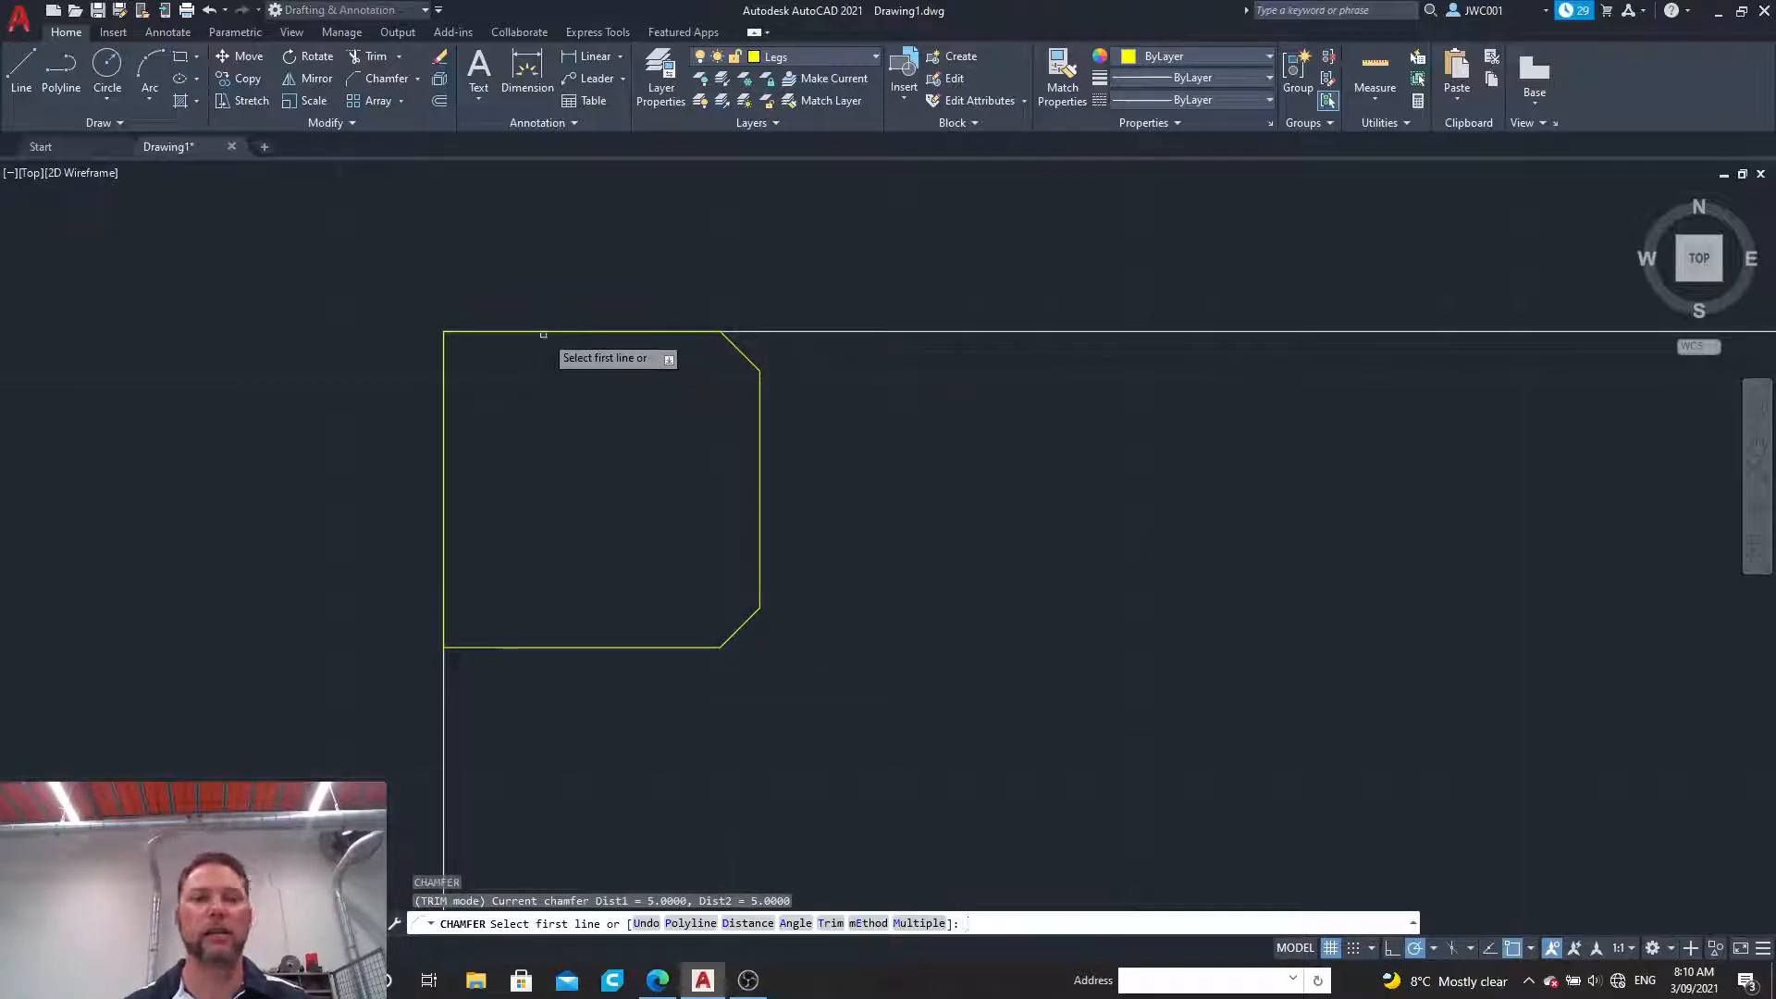
left_click(445, 434)
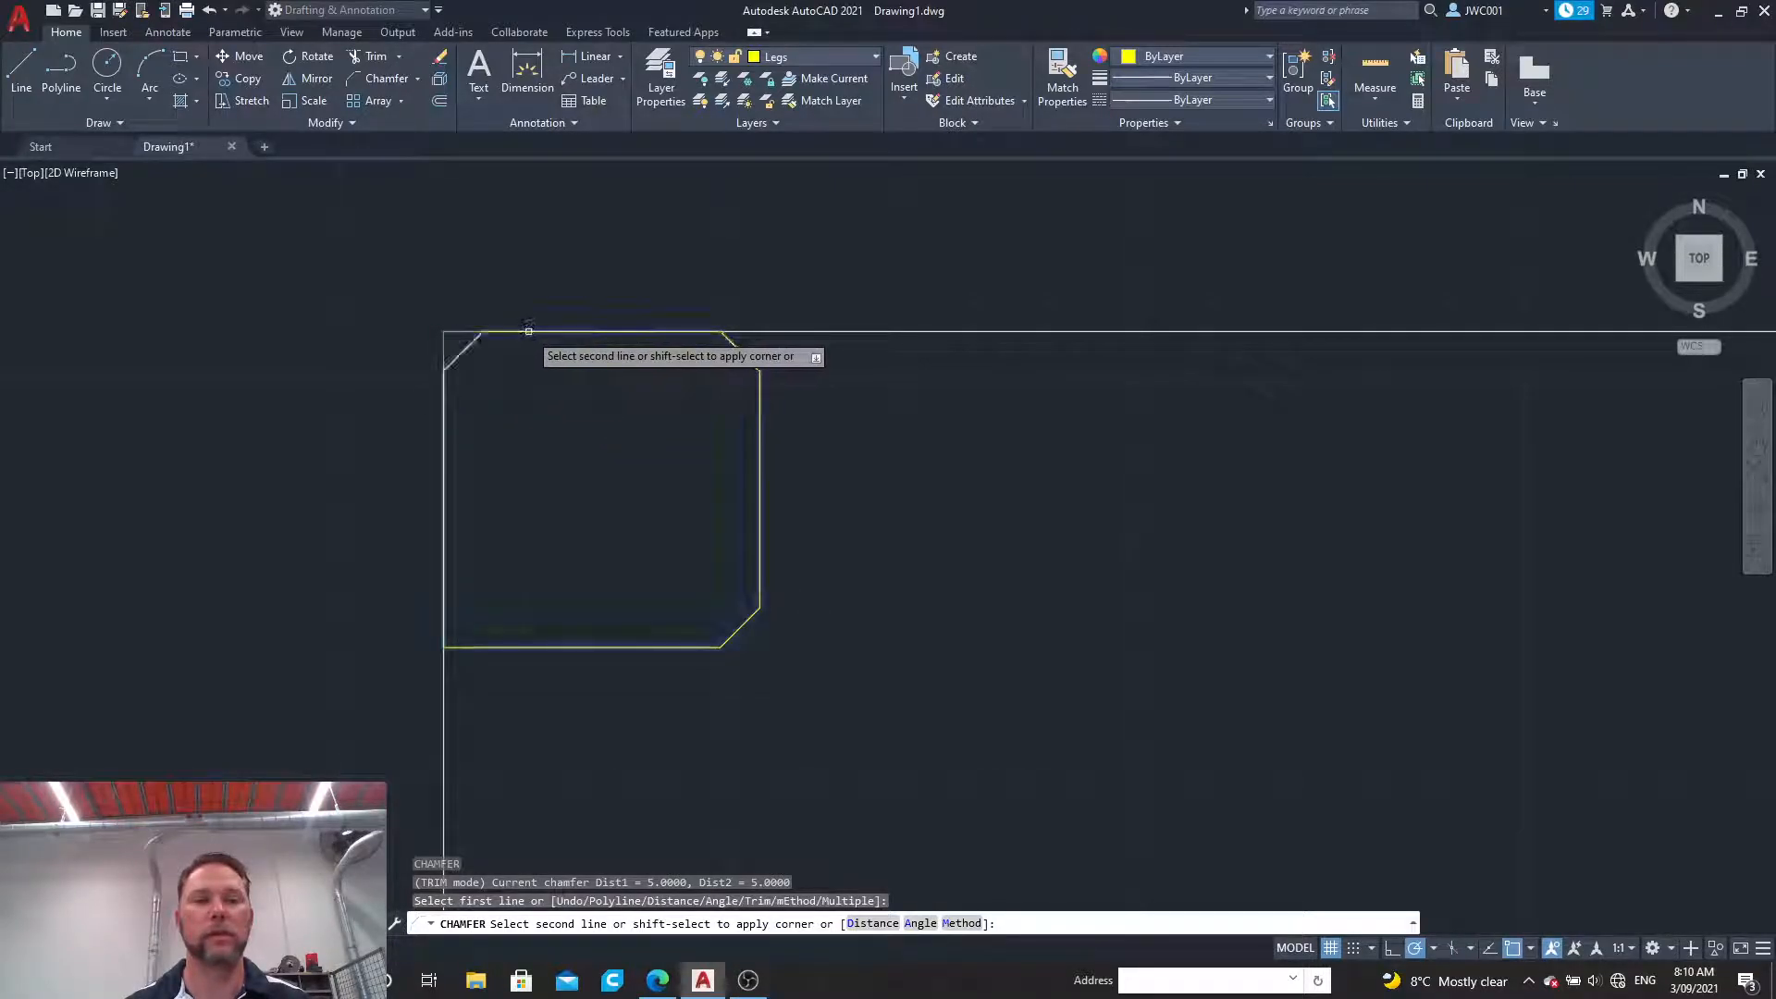
left_click(612, 333)
key("space")
left_click(443, 541)
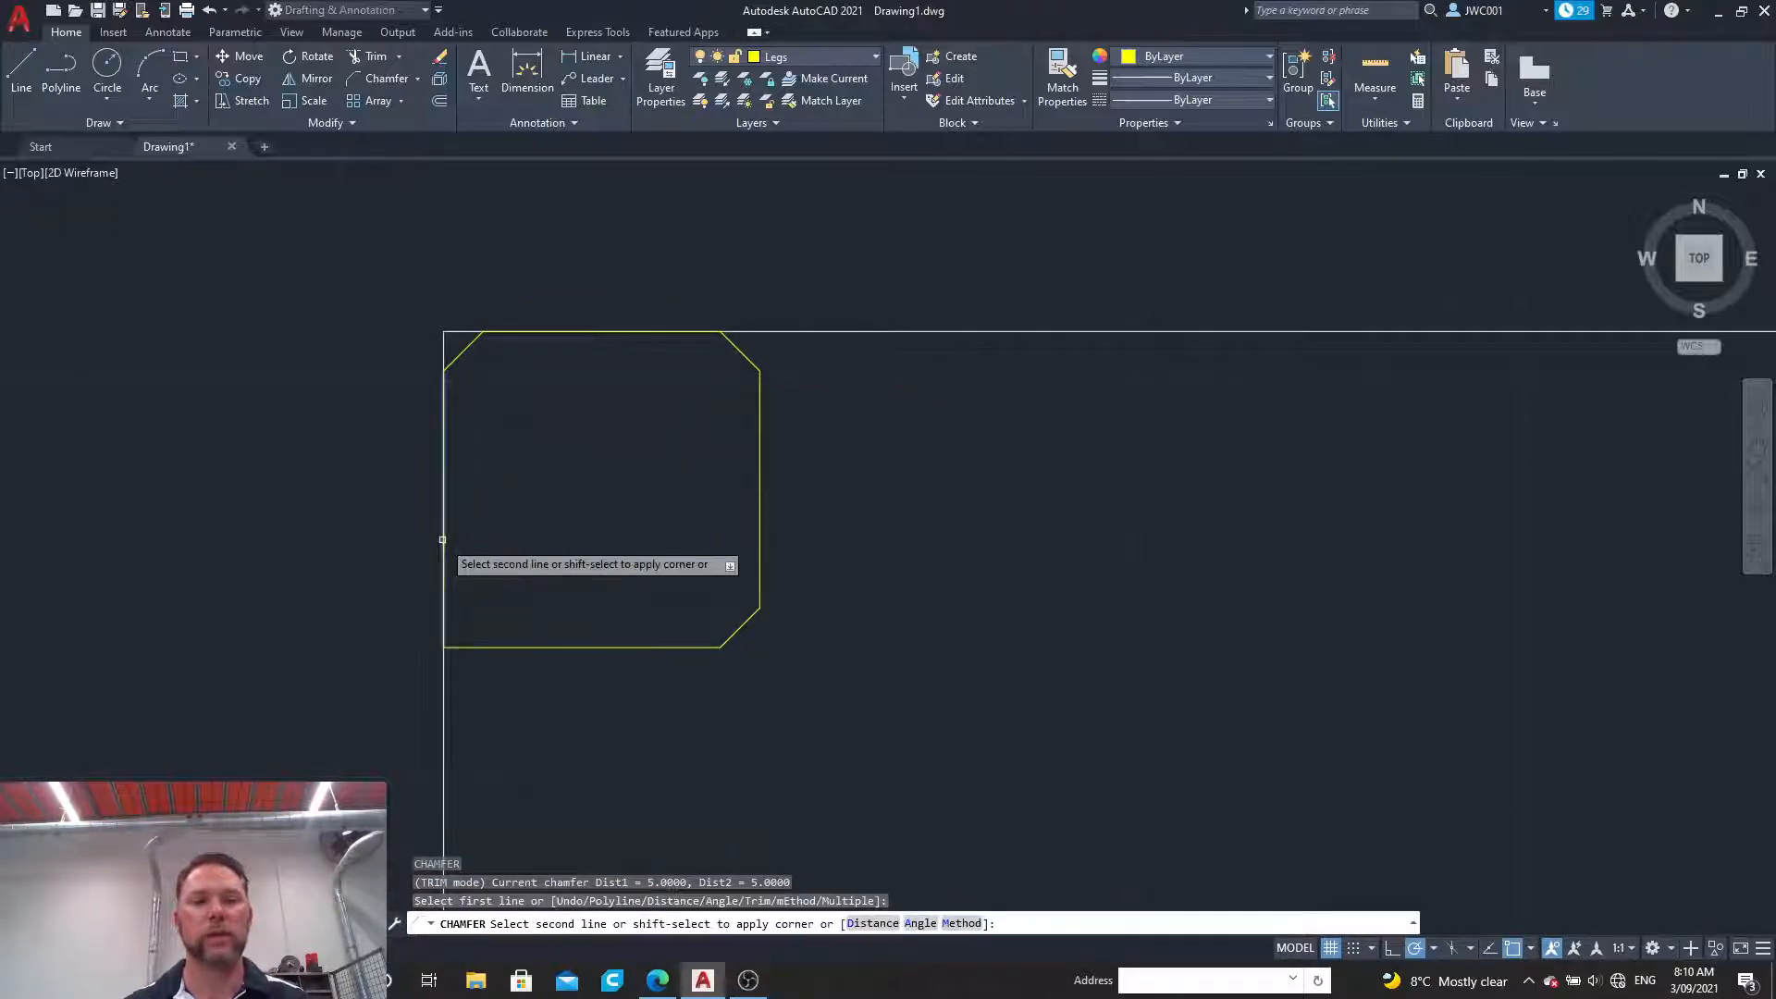
left_click(540, 648)
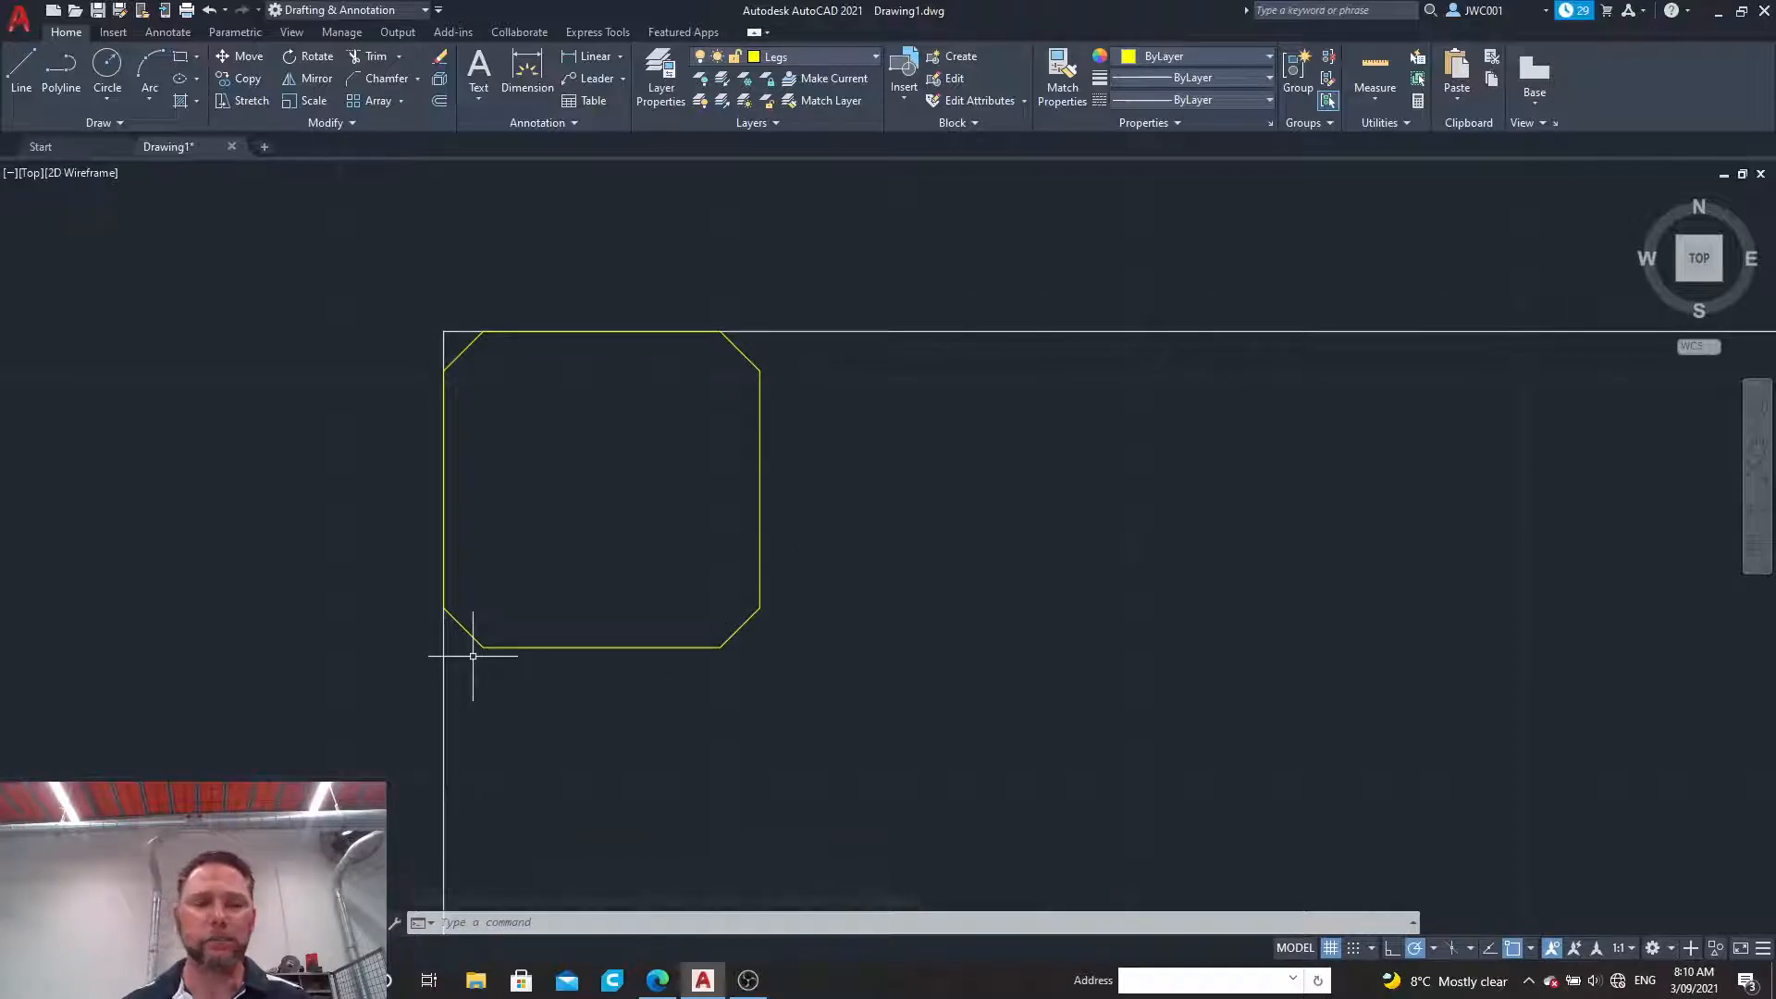
scroll(473, 656, "down", 10)
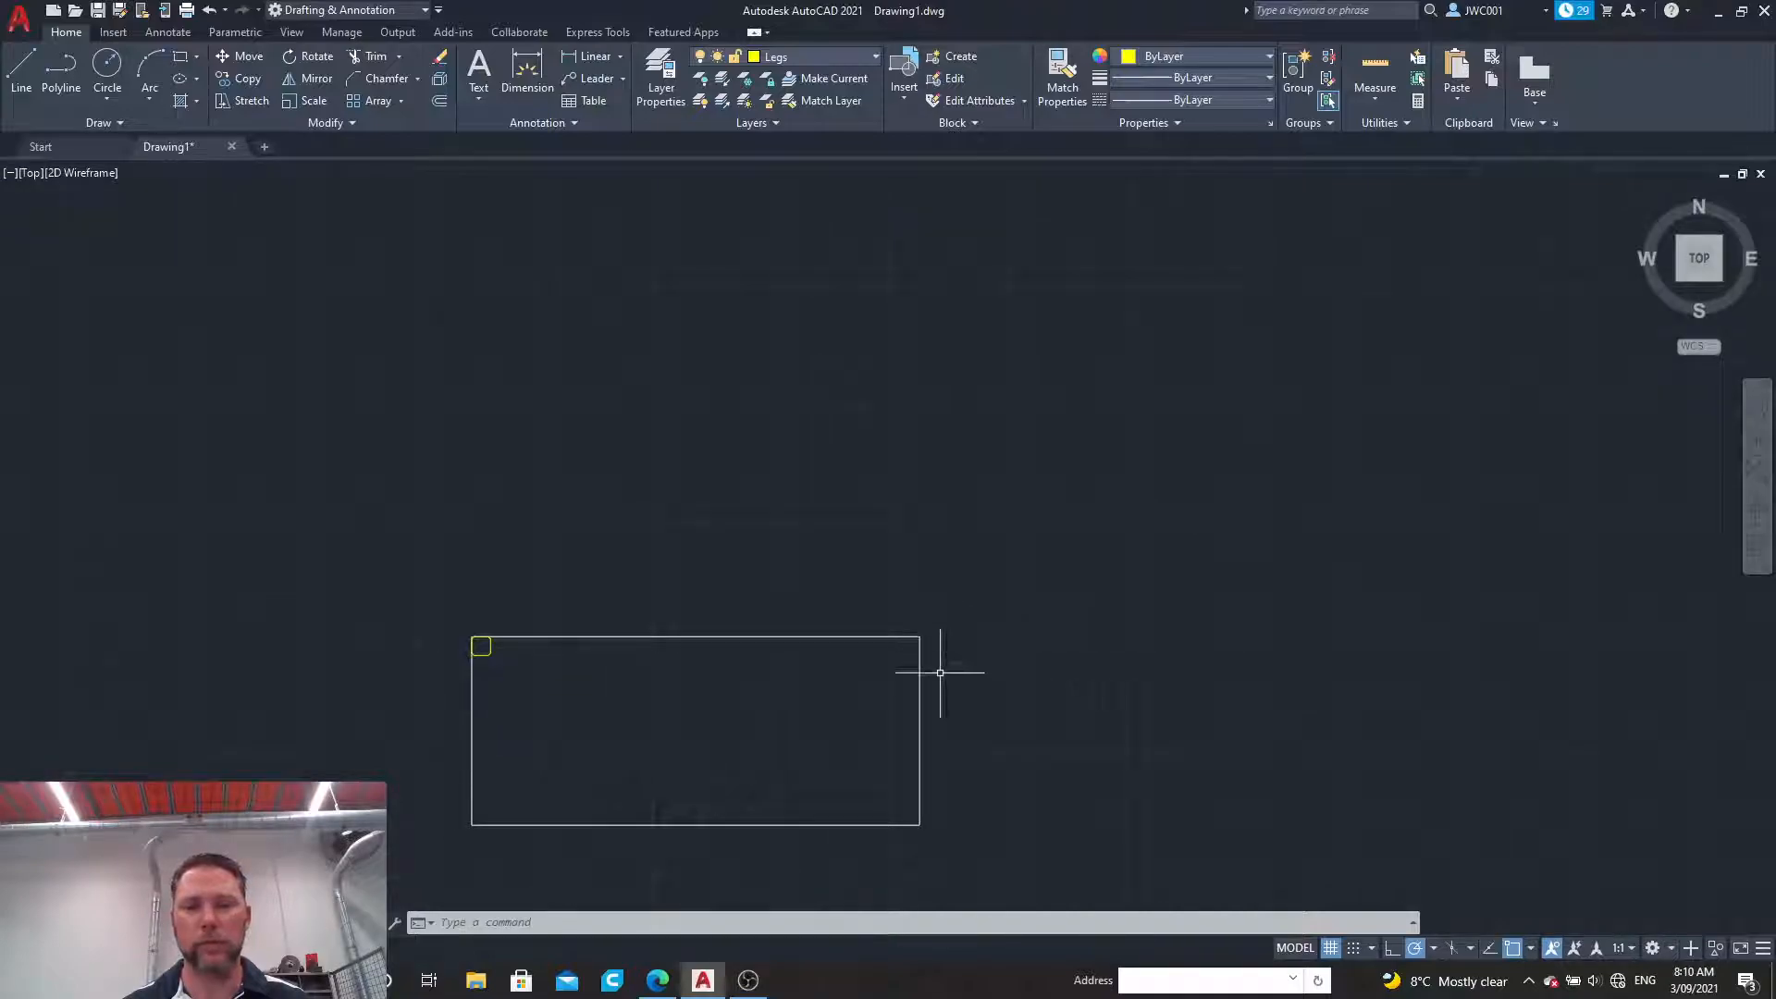
scroll(737, 868, "up", 4)
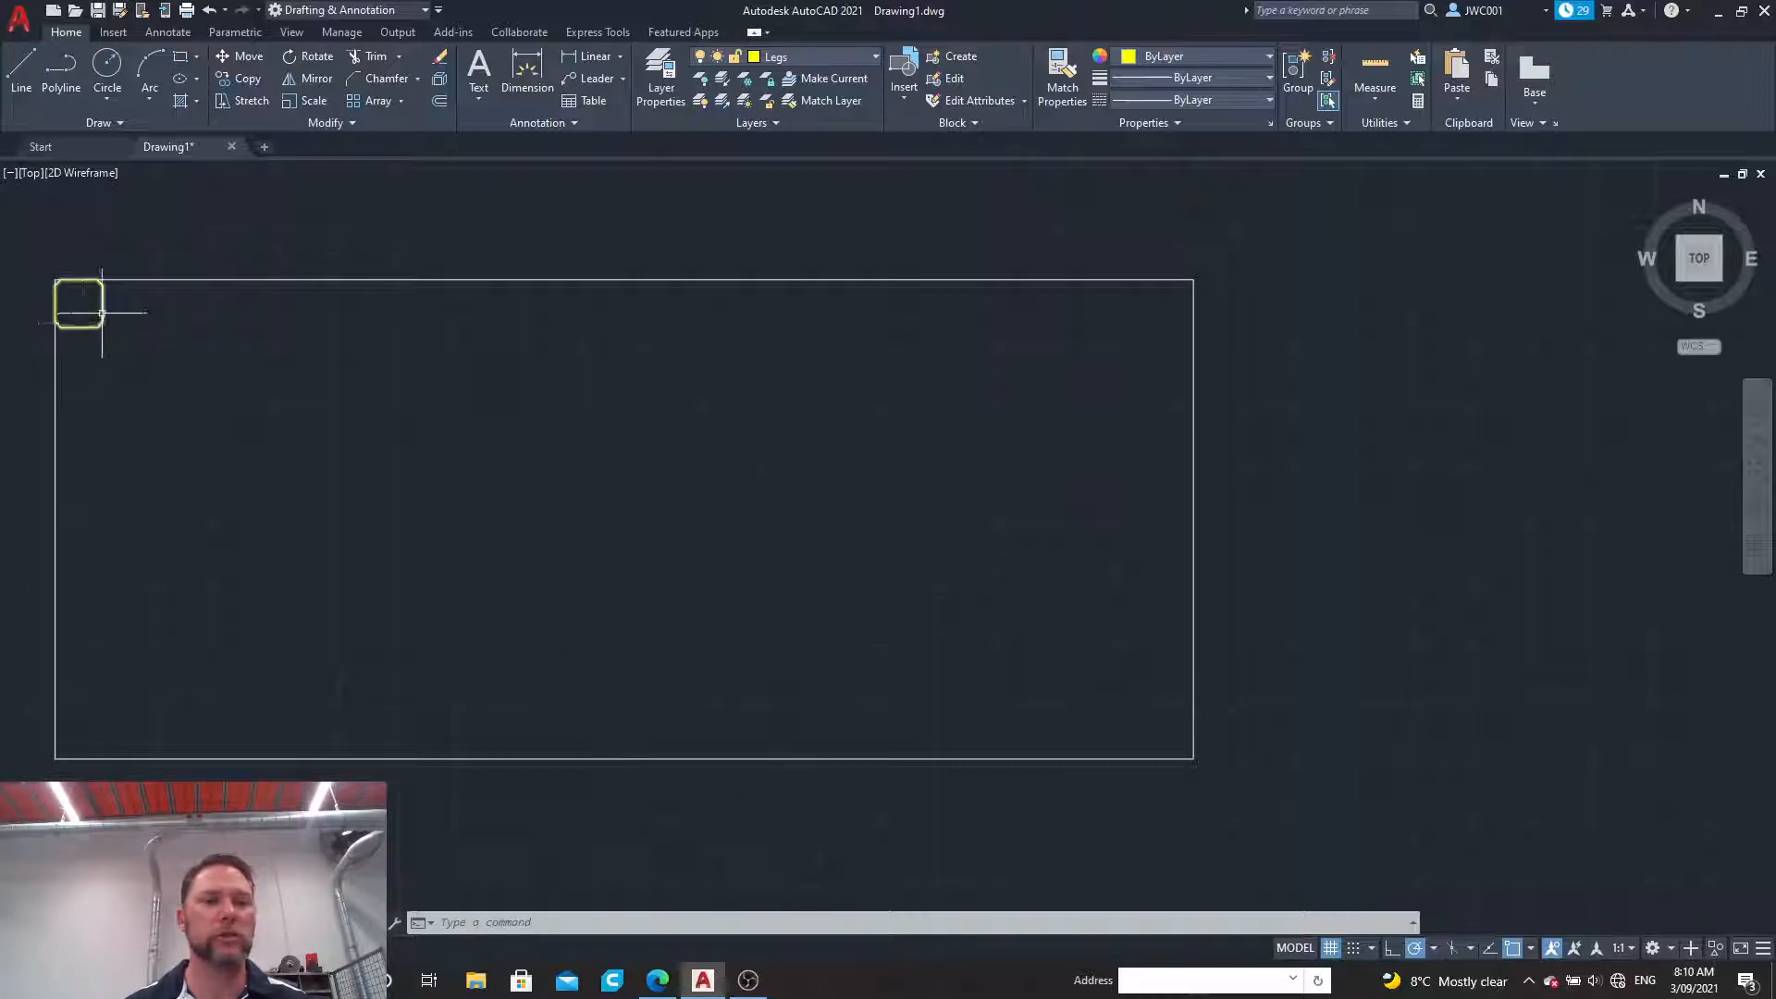
left_click(305, 79)
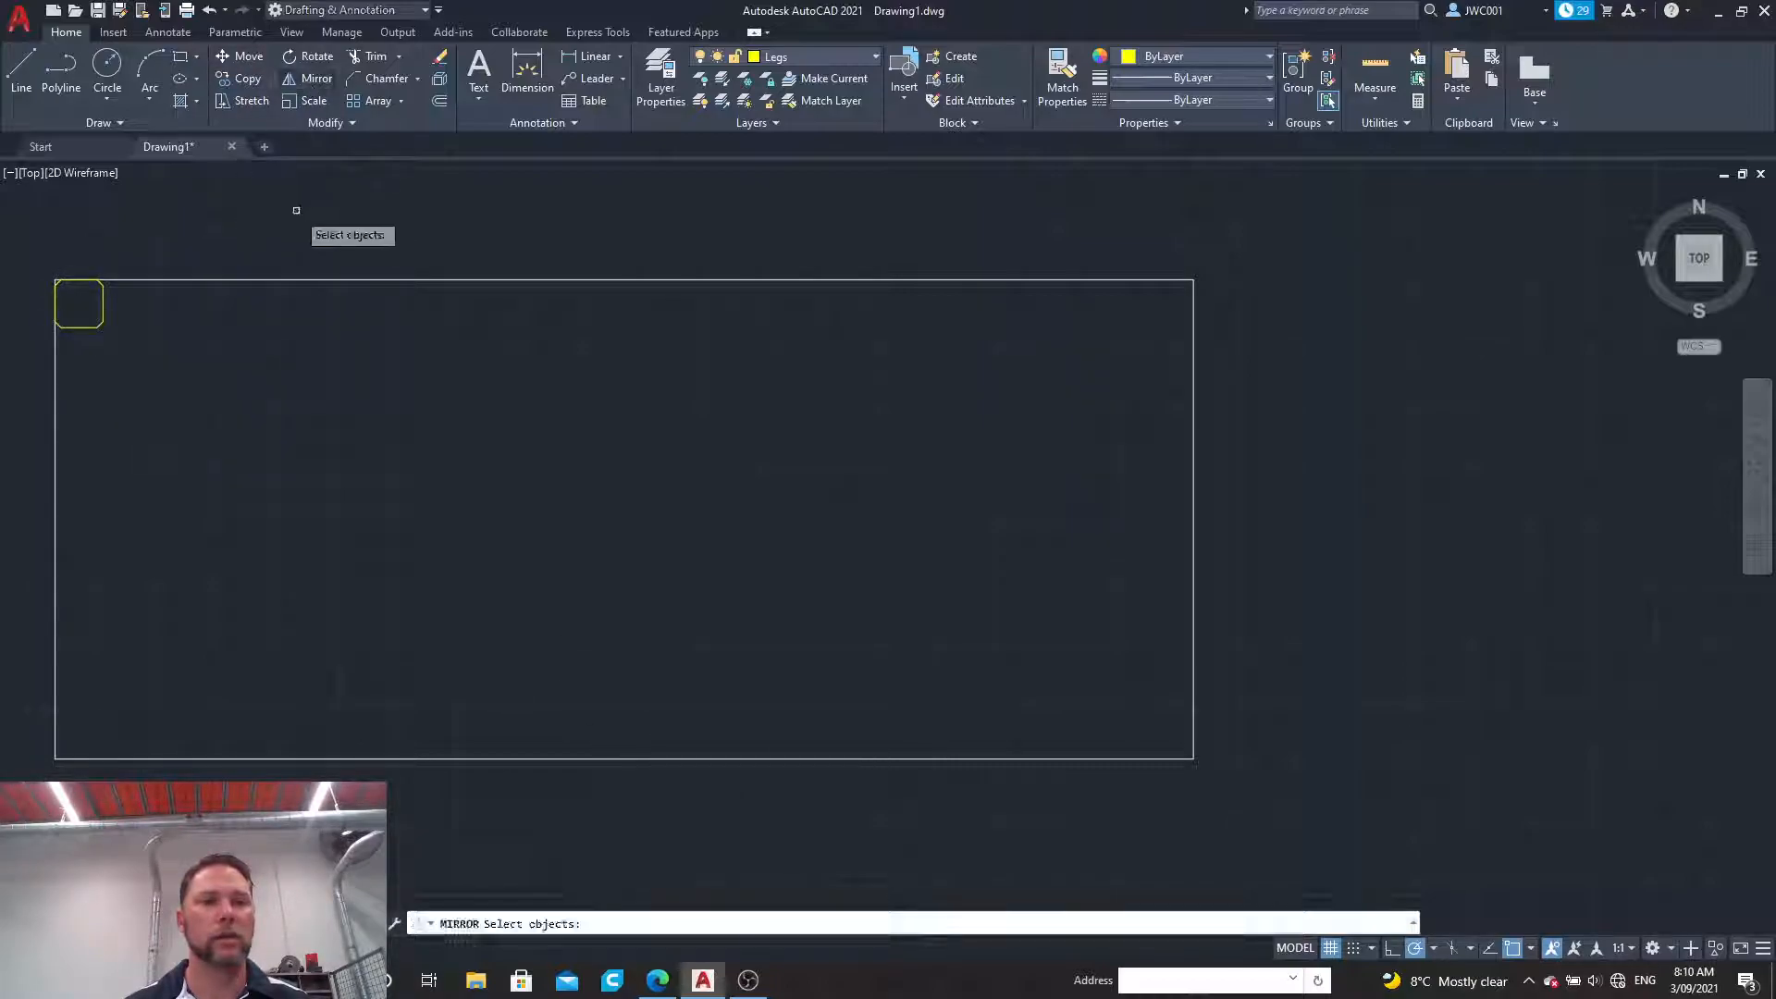
left_click(102, 309)
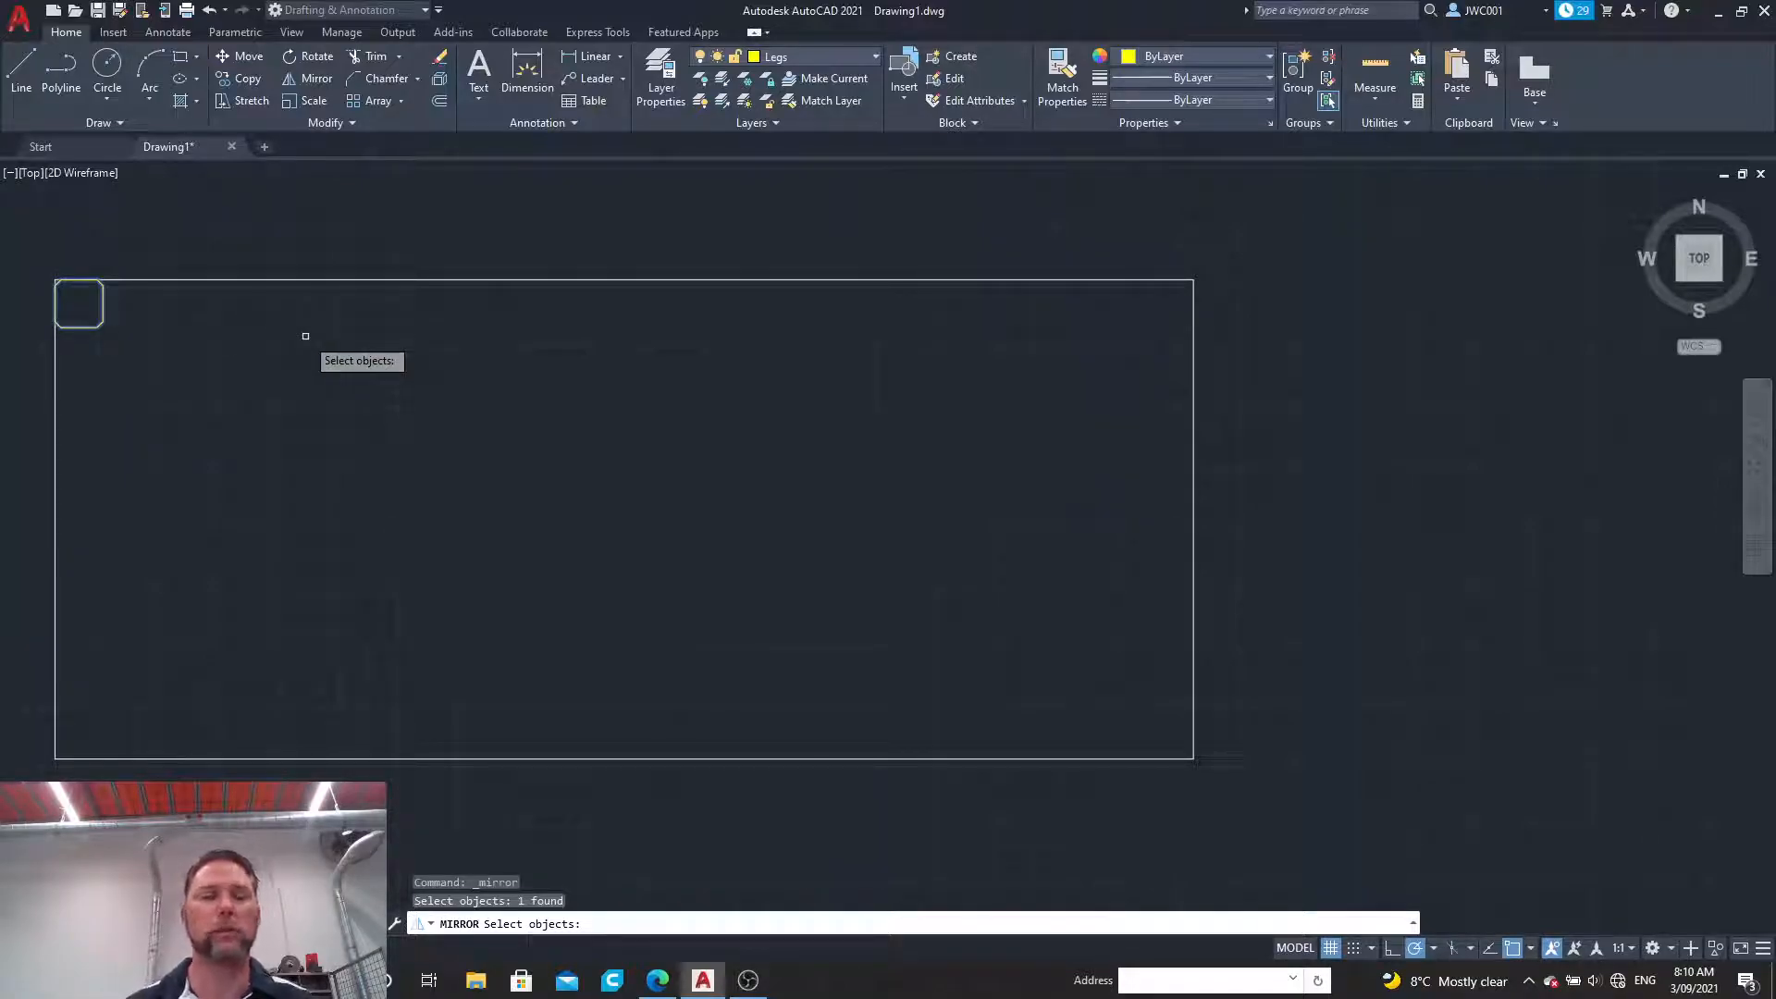
key("Escape")
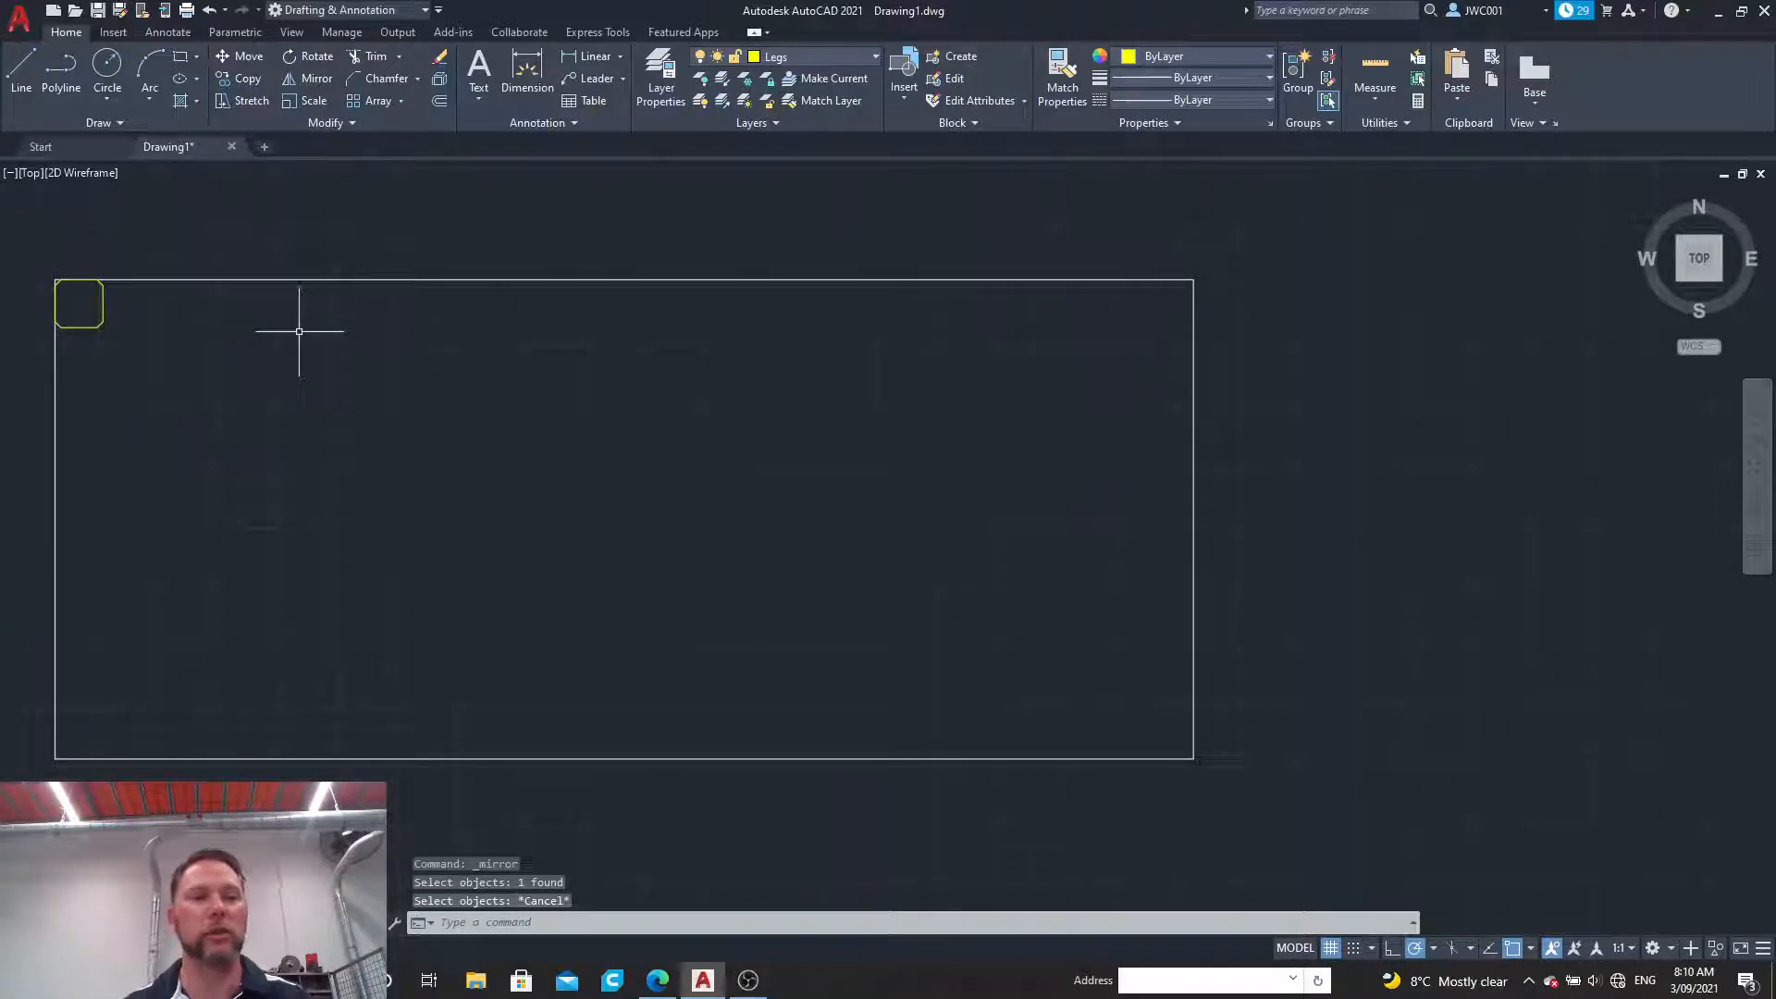
Step: Mirror the chamfered leg about a vertical line through the midpoint of the outline's upper edge, keeping the original
left_click(310, 79)
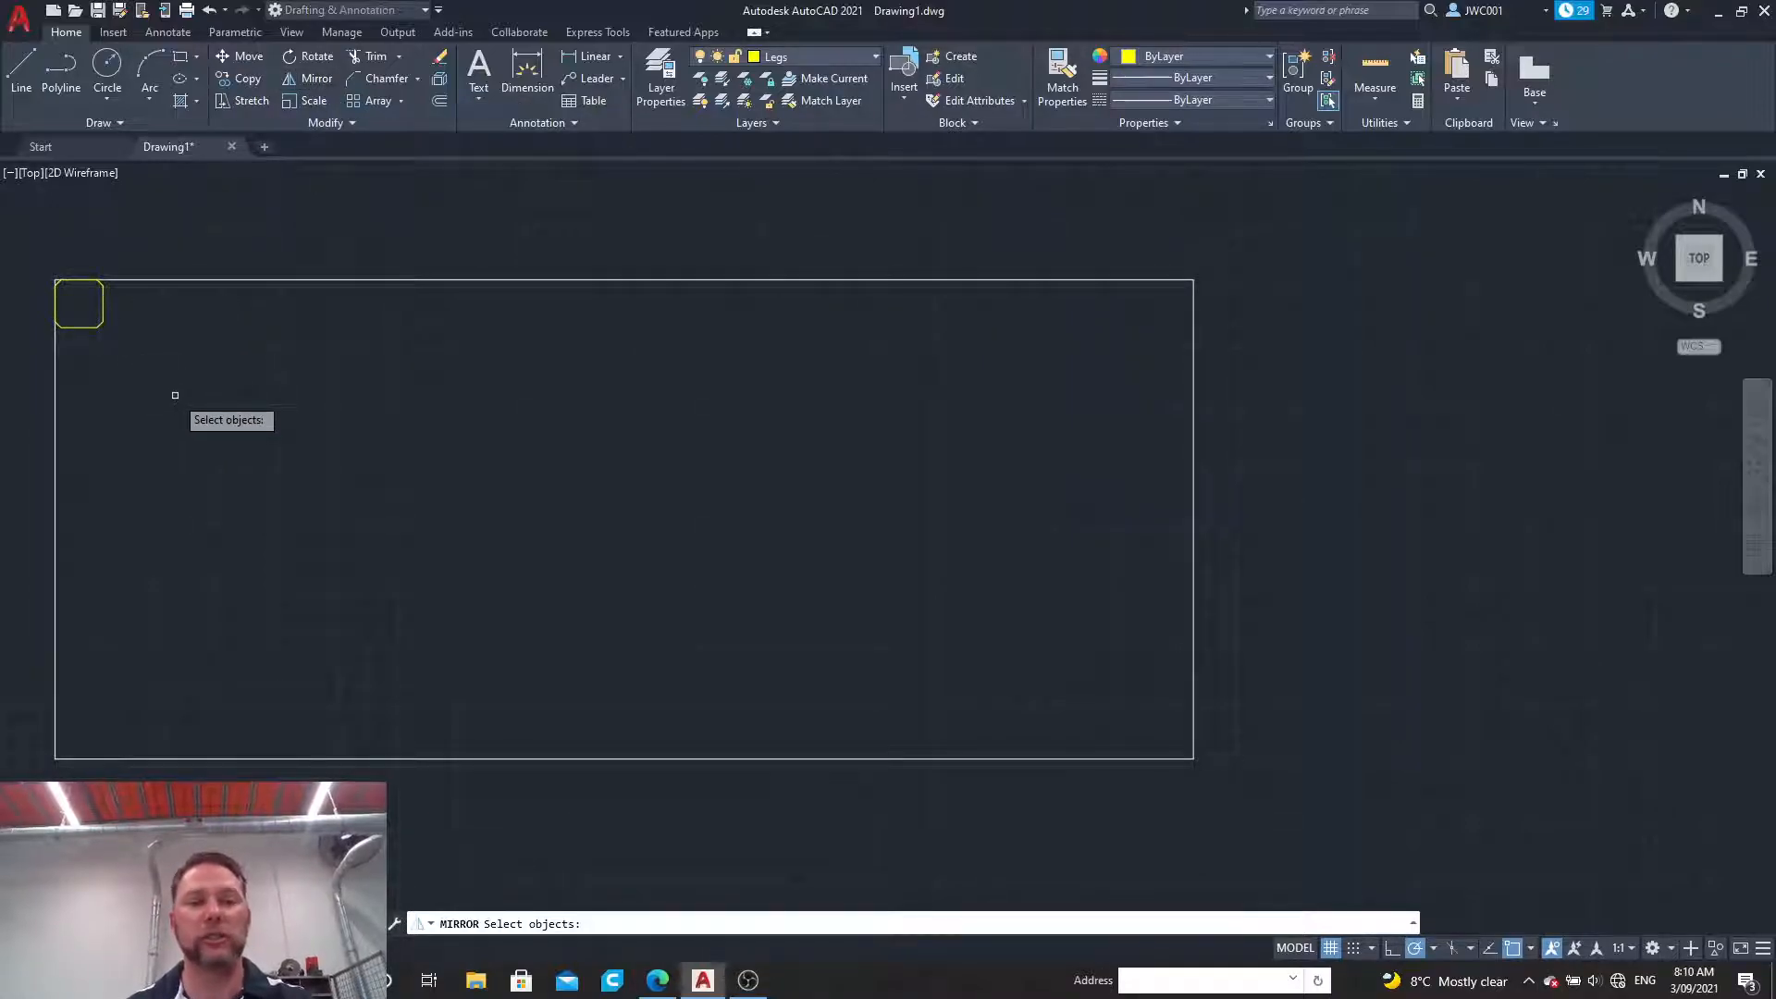
left_click(103, 302)
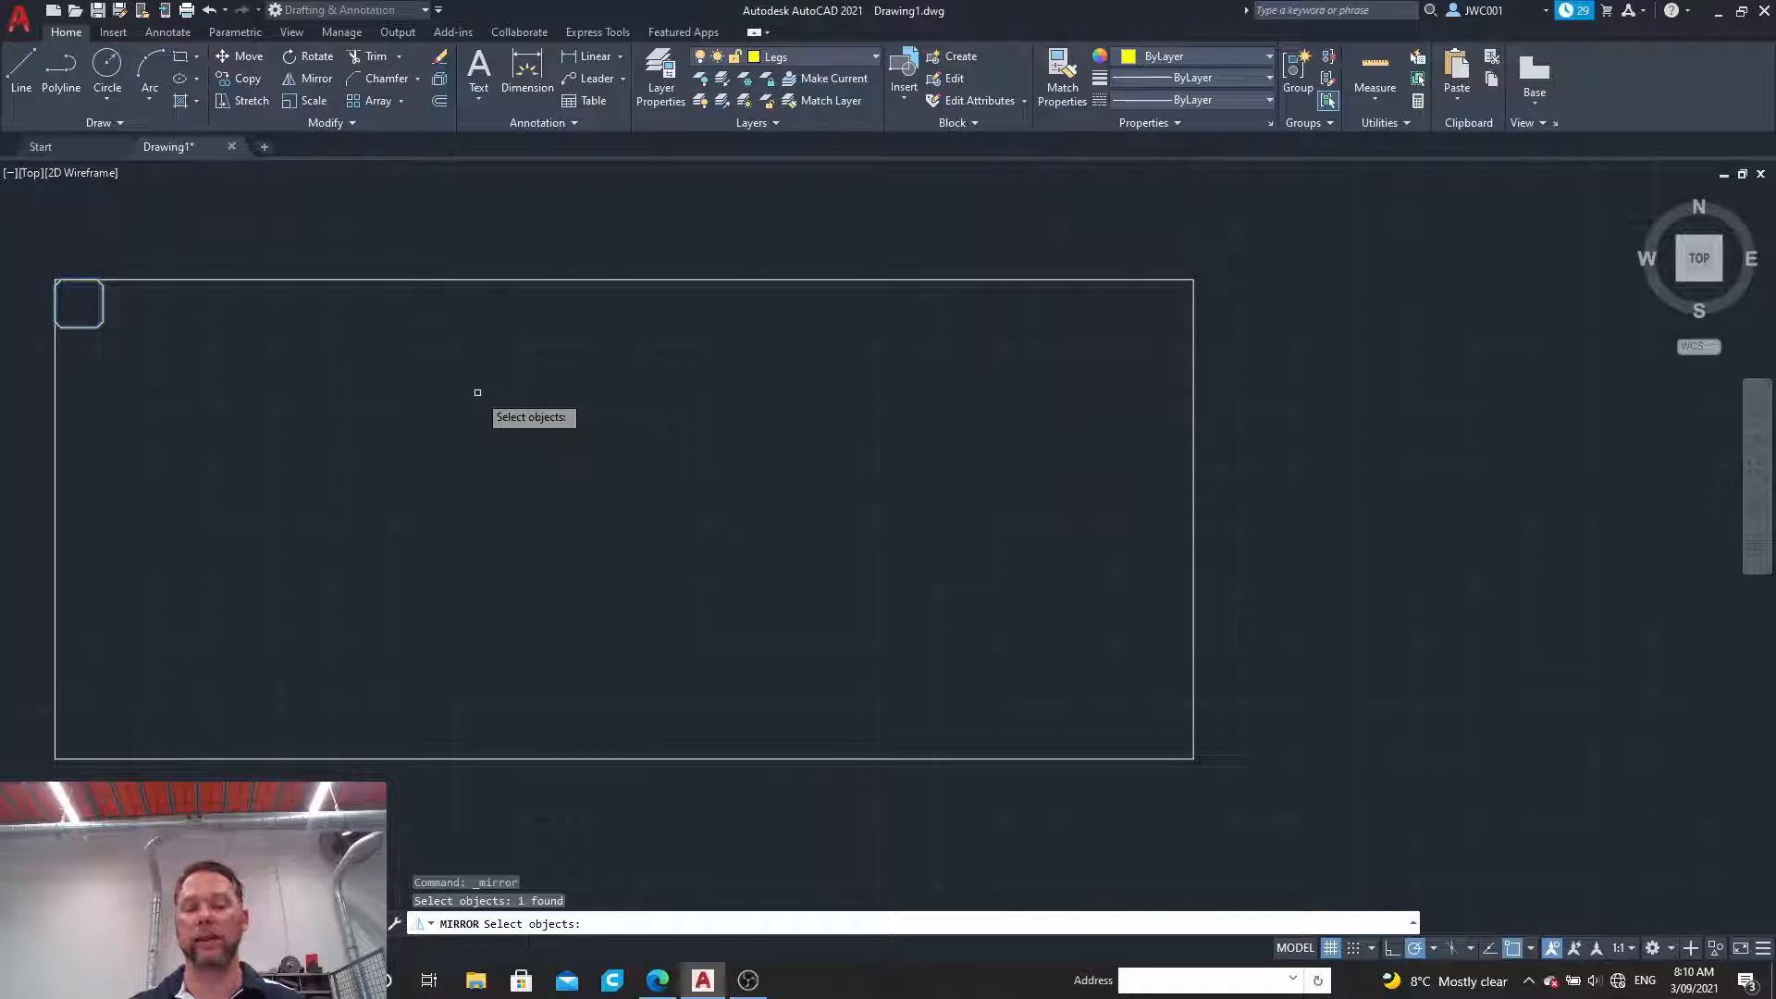
key("Return")
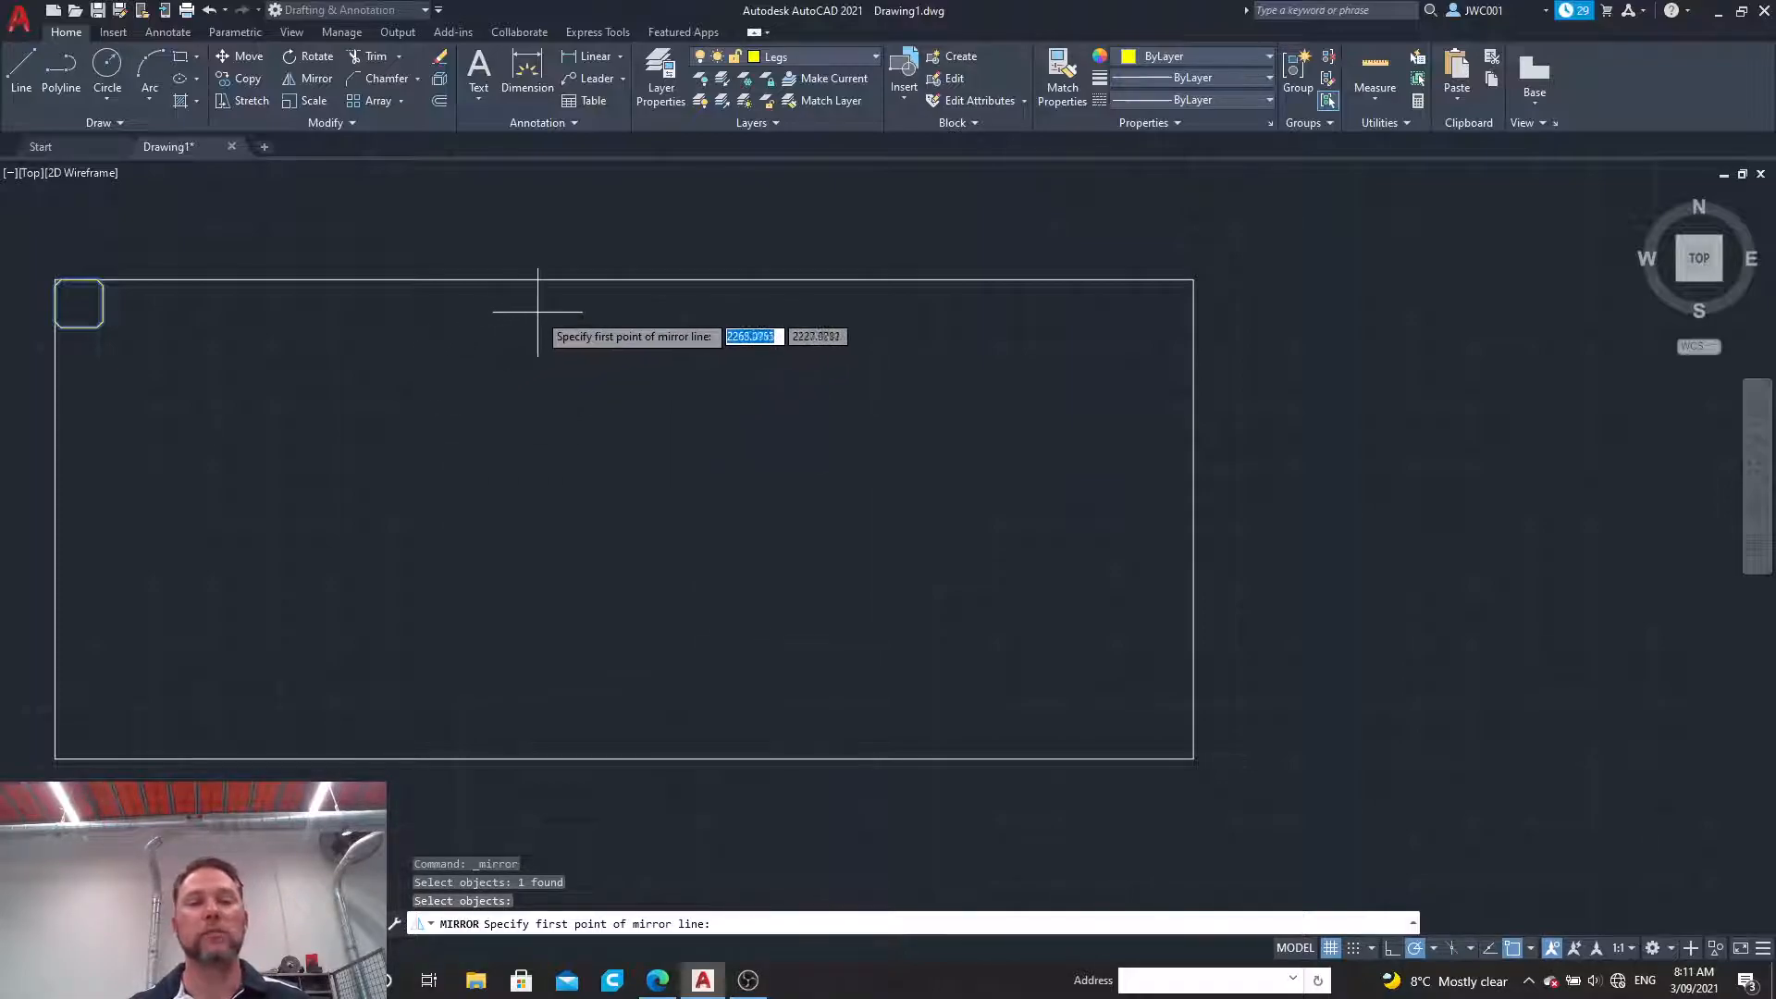
left_click(625, 279)
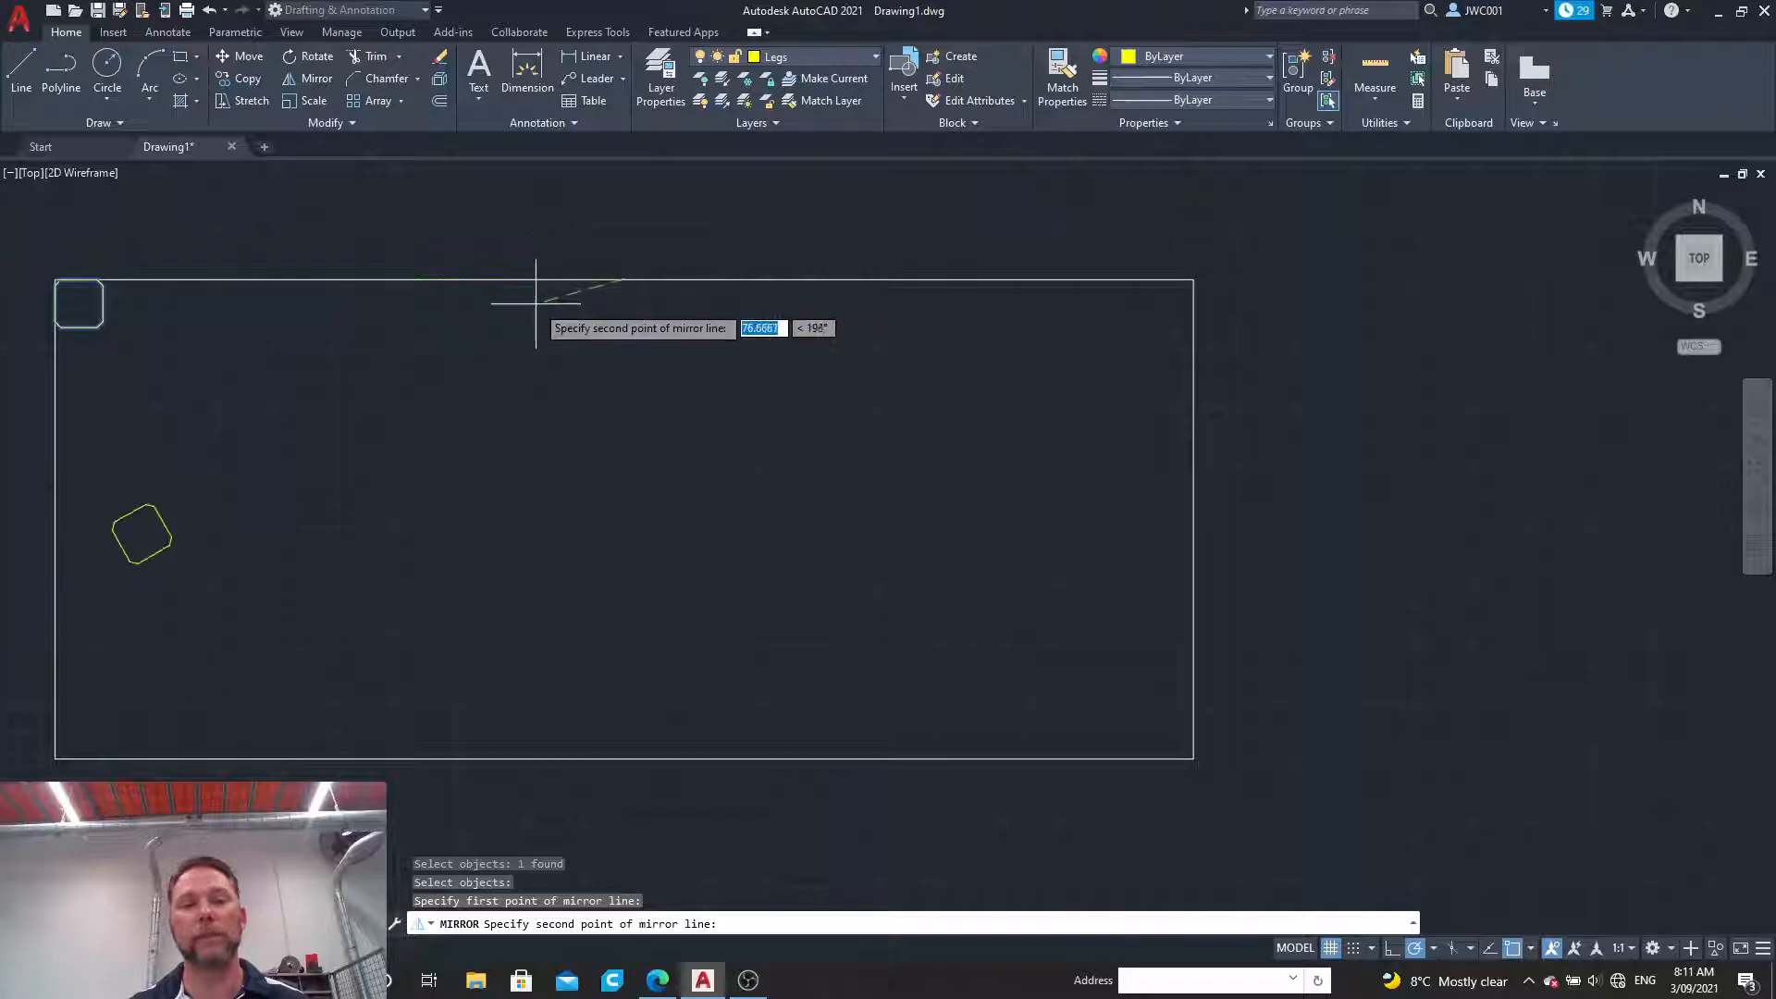
left_click(623, 365)
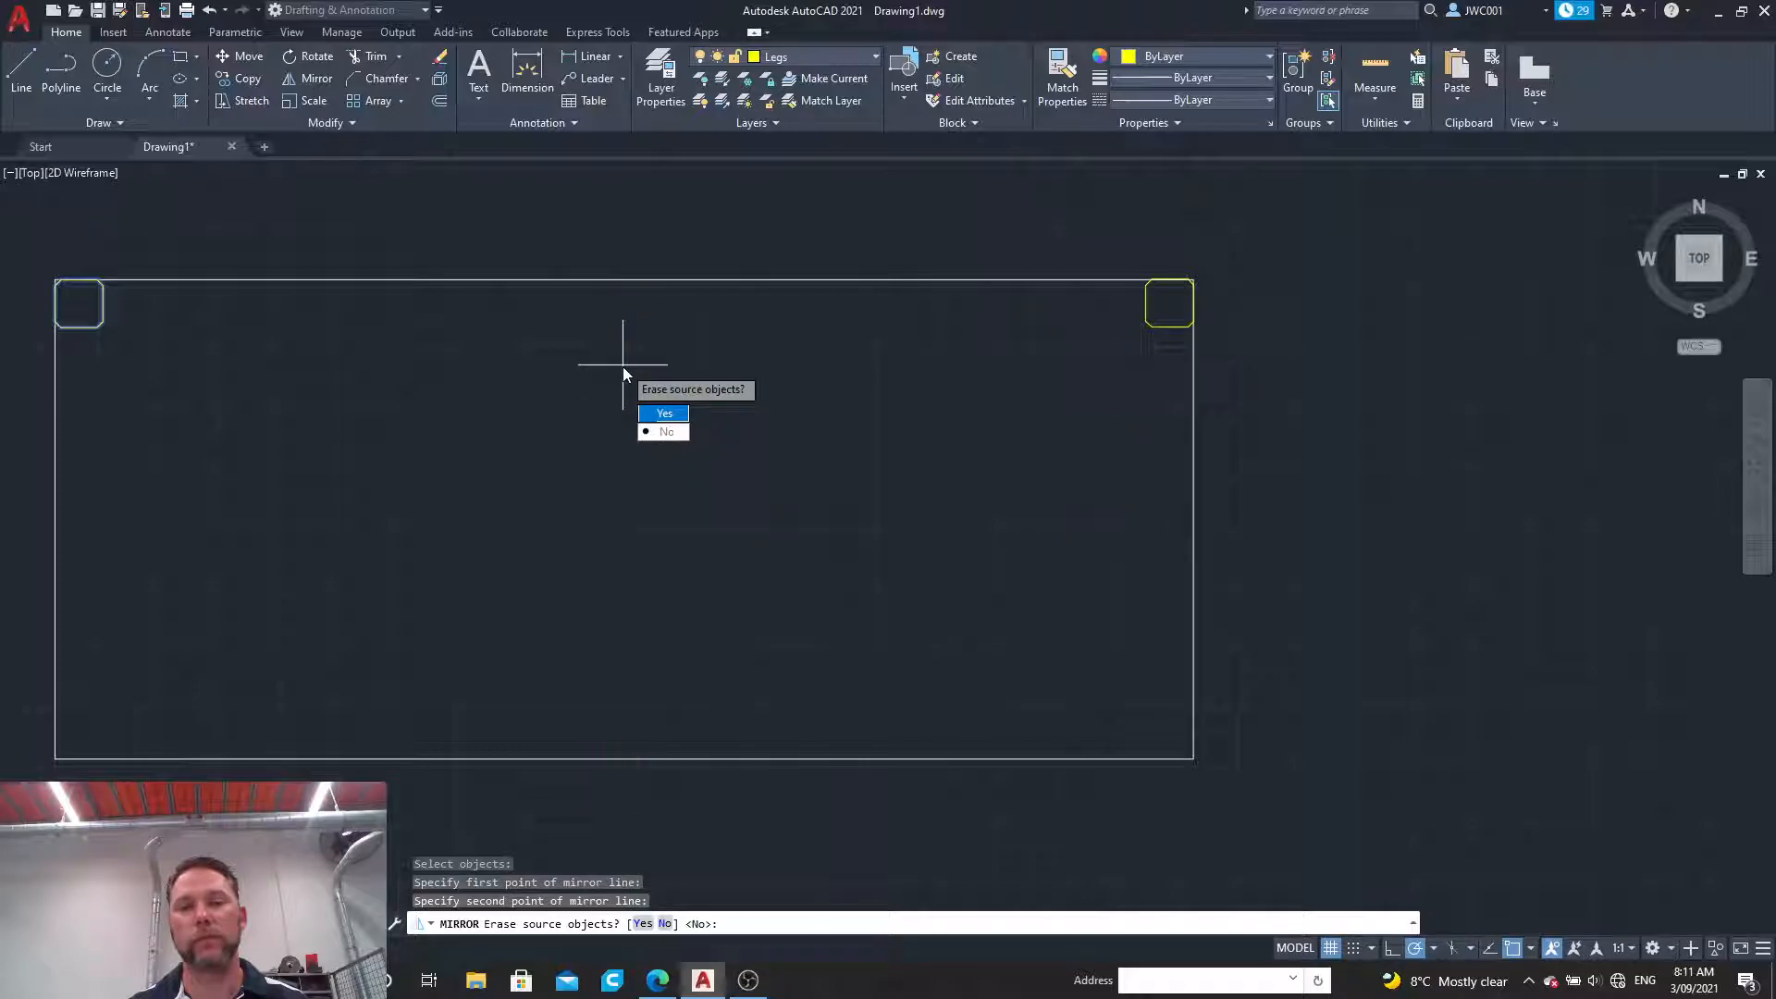
left_click(668, 433)
Step: Mirror both upper legs about a horizontal line through the midpoint of the outline's left edge, keeping the originals
left_click(1170, 318)
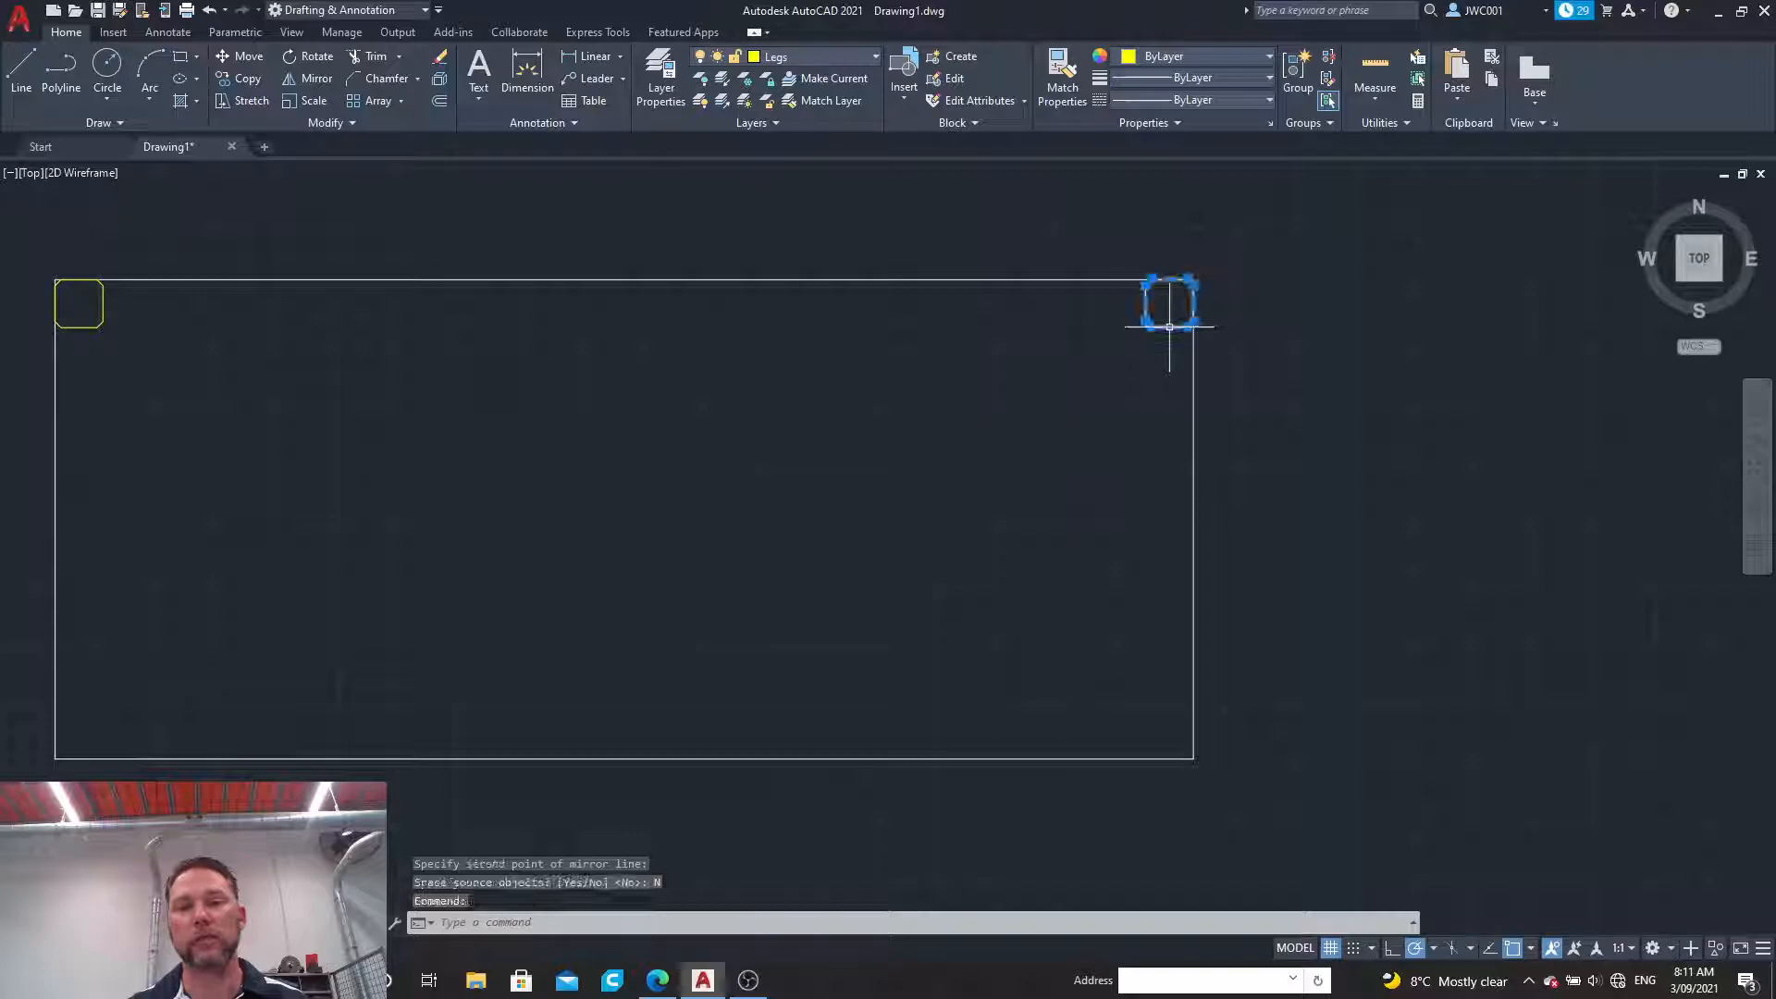
left_click(101, 296)
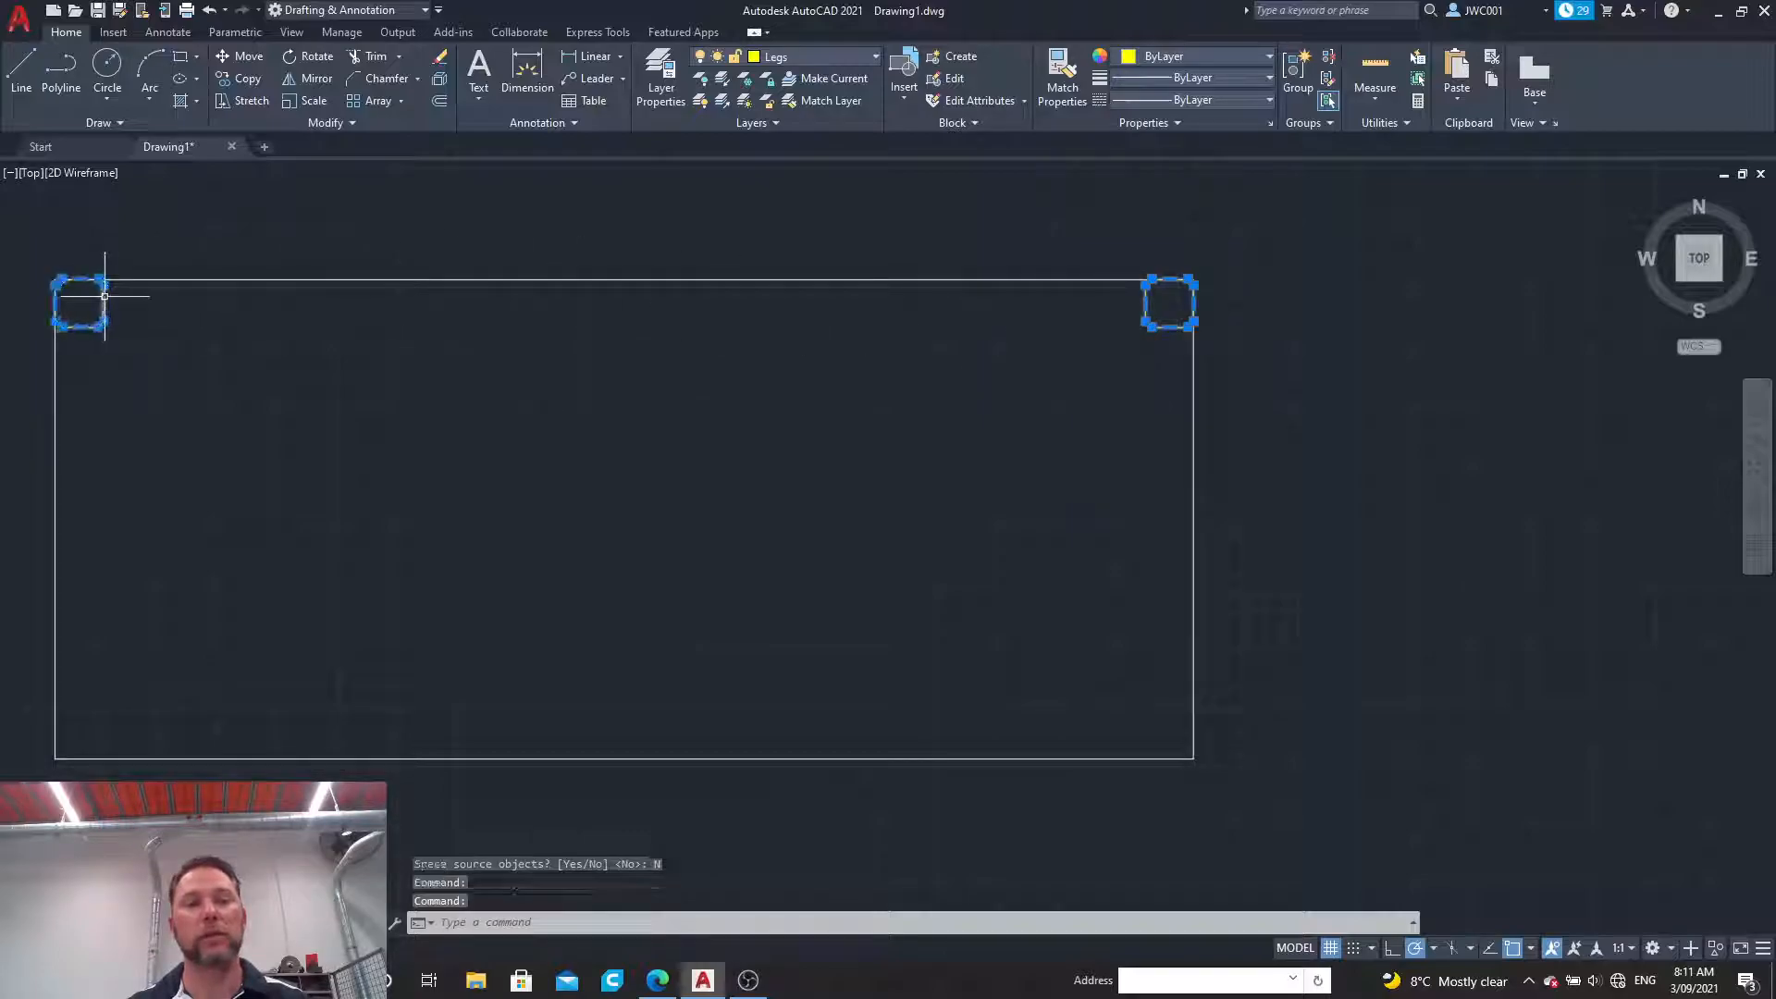
left_click(312, 80)
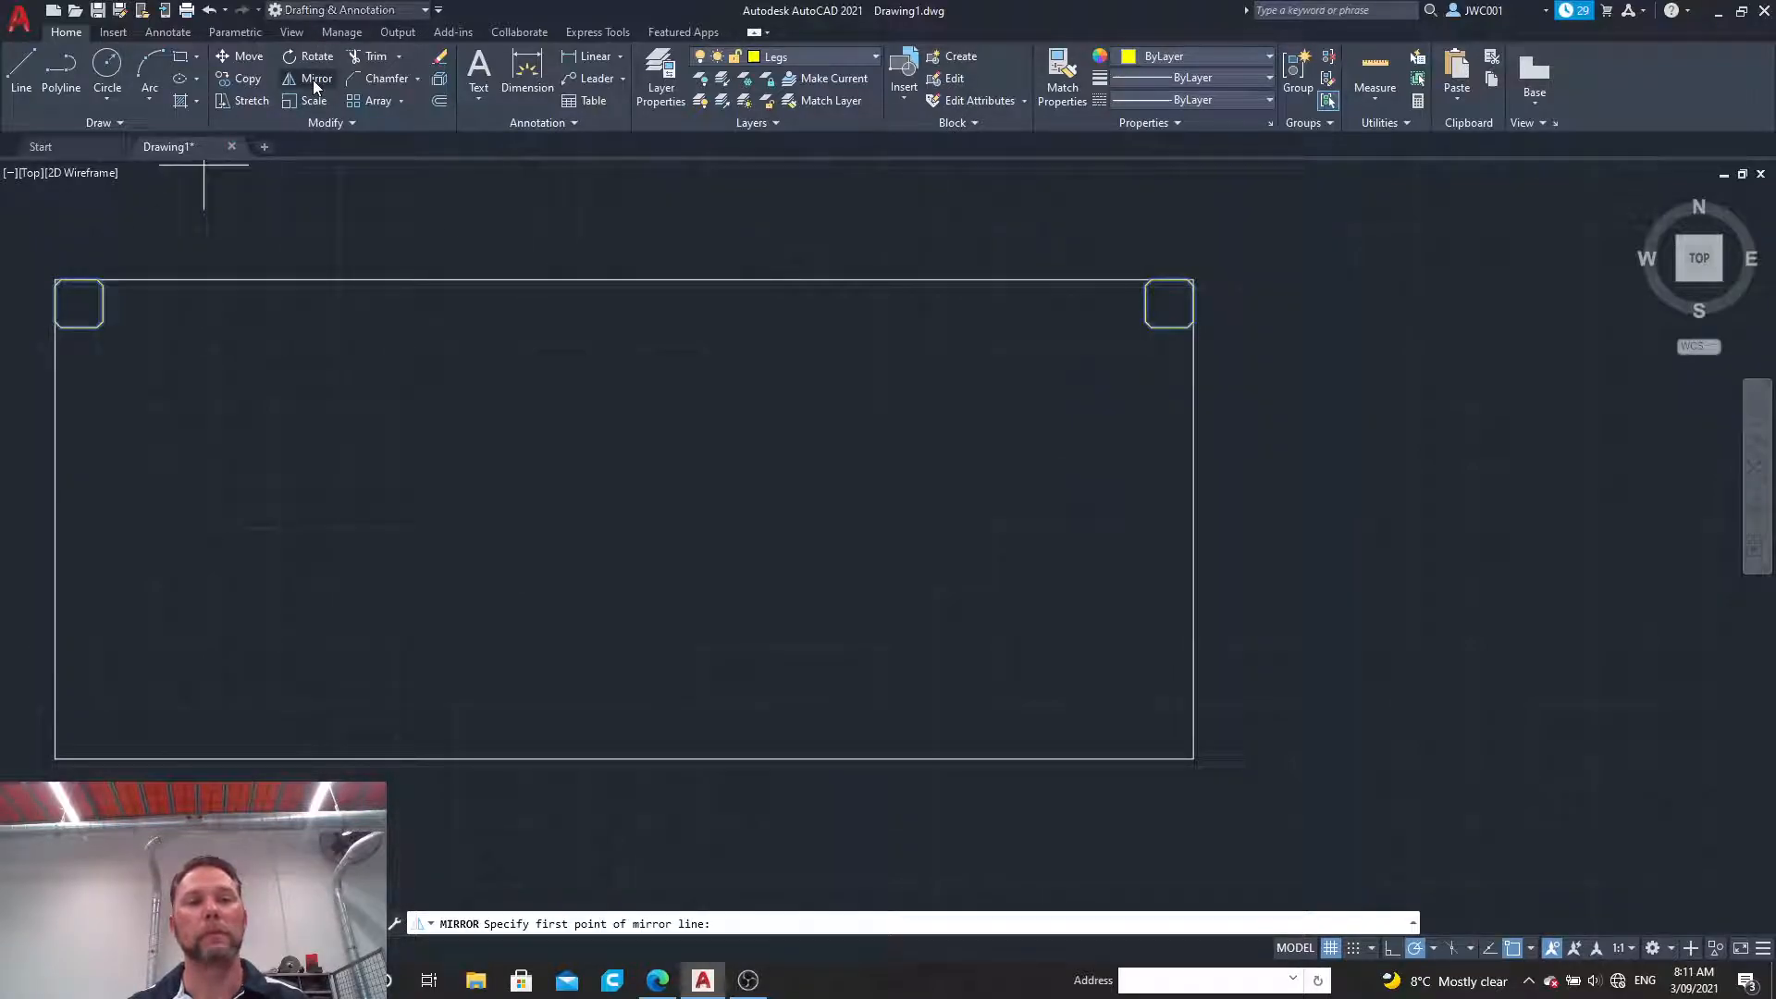
left_click(55, 516)
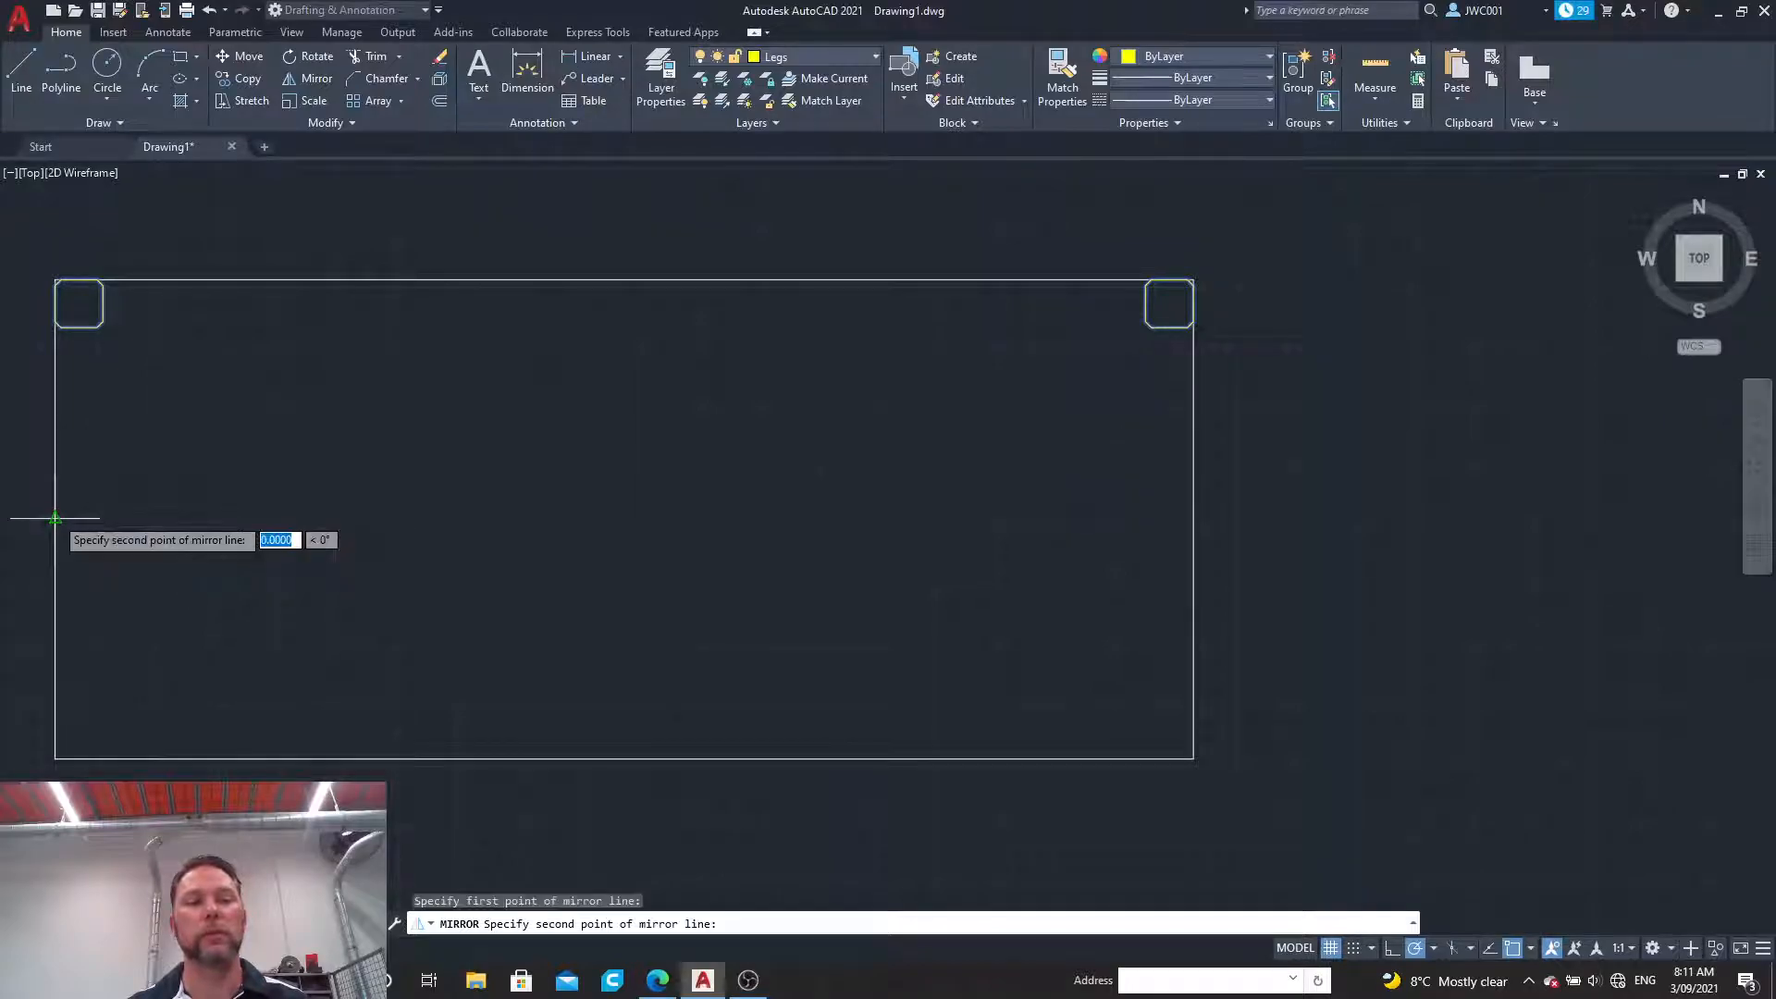
left_click(205, 519)
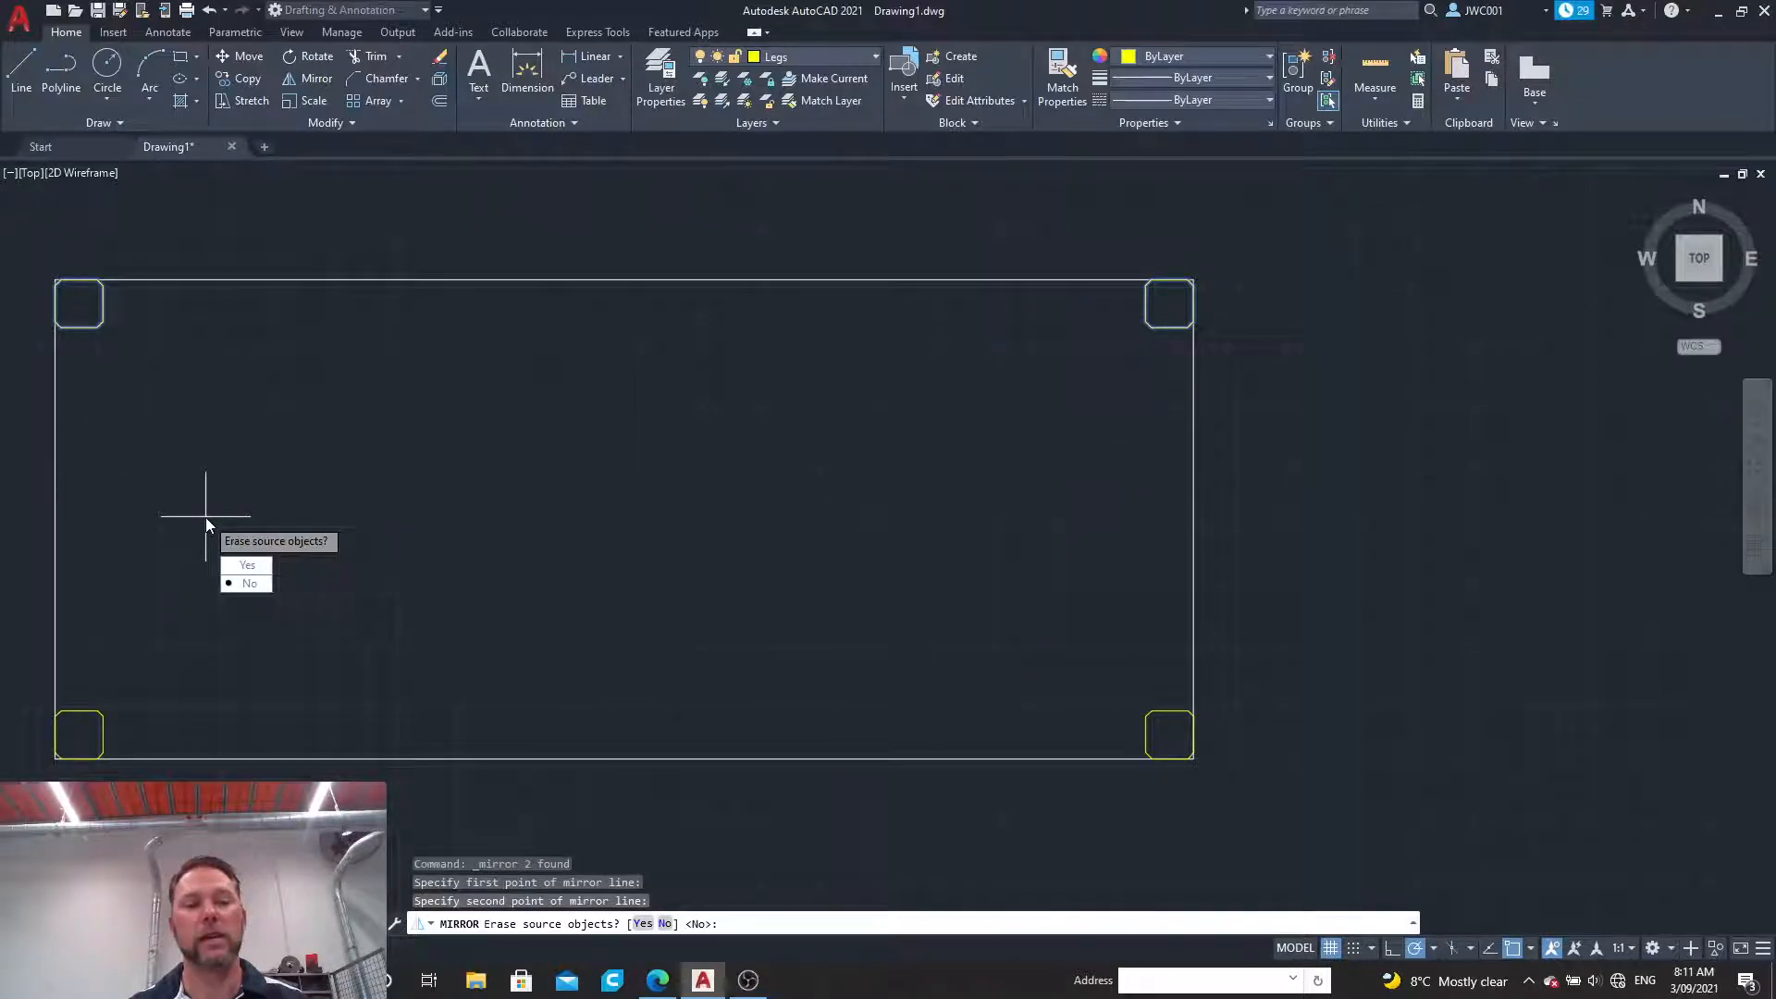
left_click(255, 585)
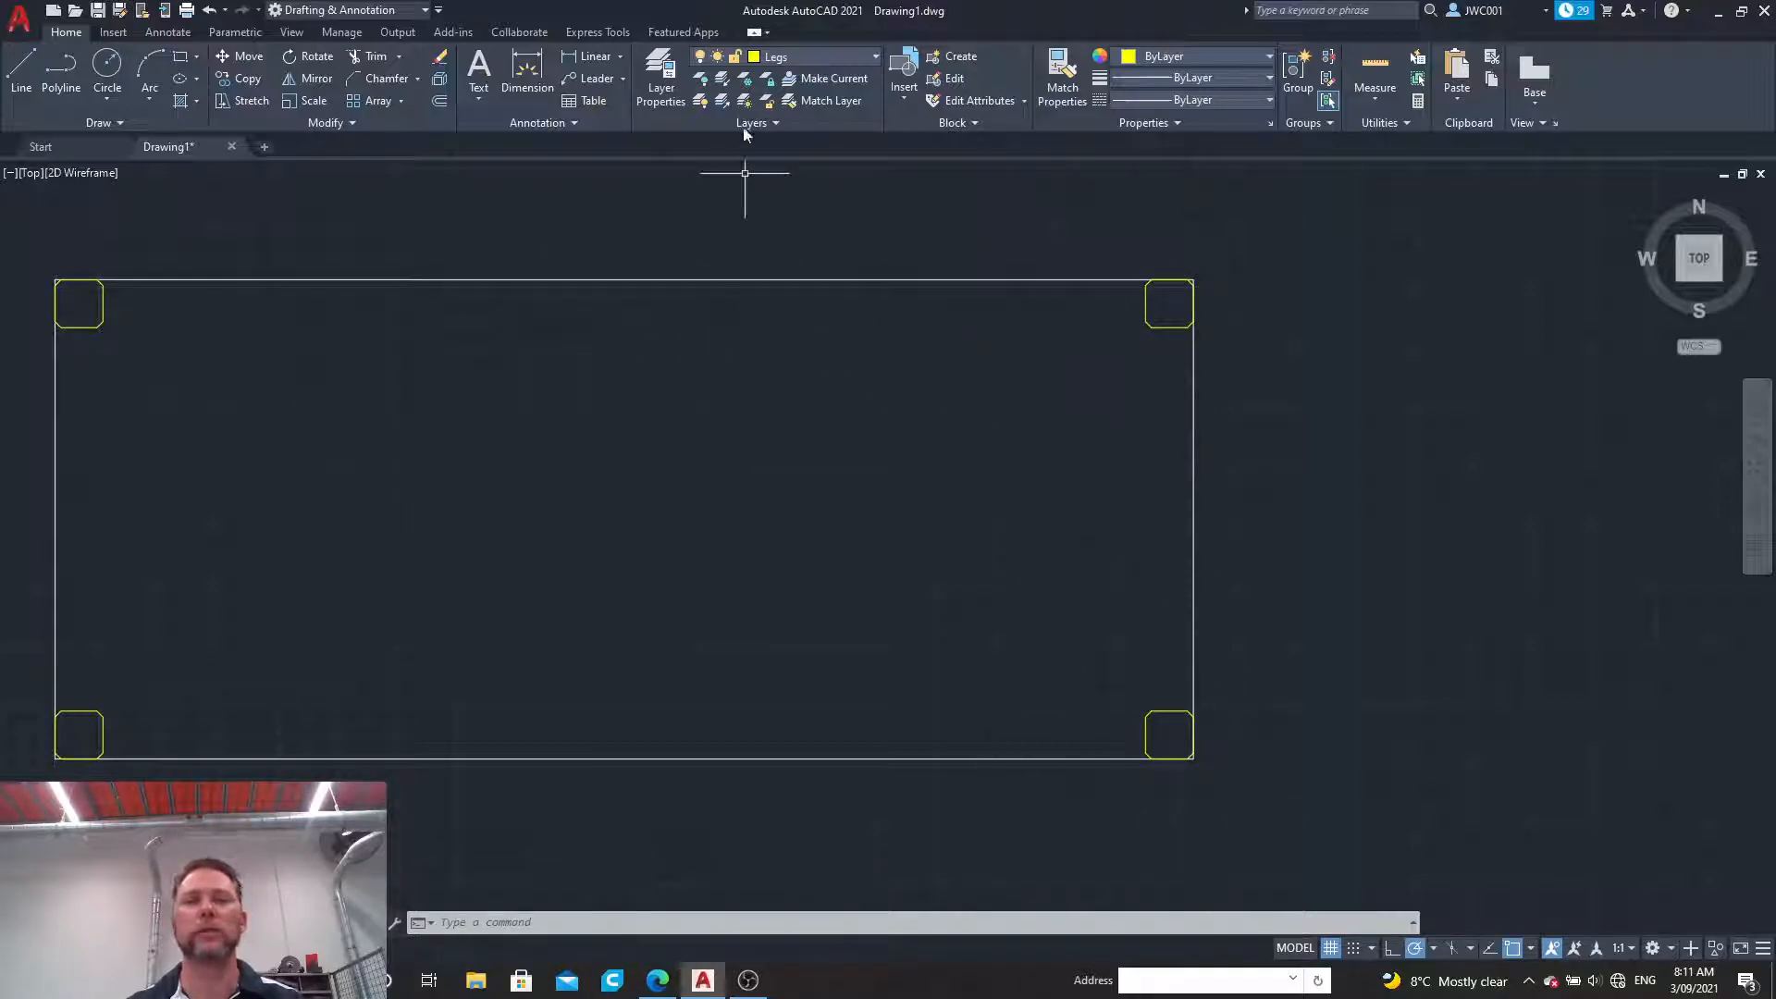
Step: Make the Crossmembers layer current and draw a horizontal line joining the facing upper chamfer vertices of the two upper legs
left_click(841, 56)
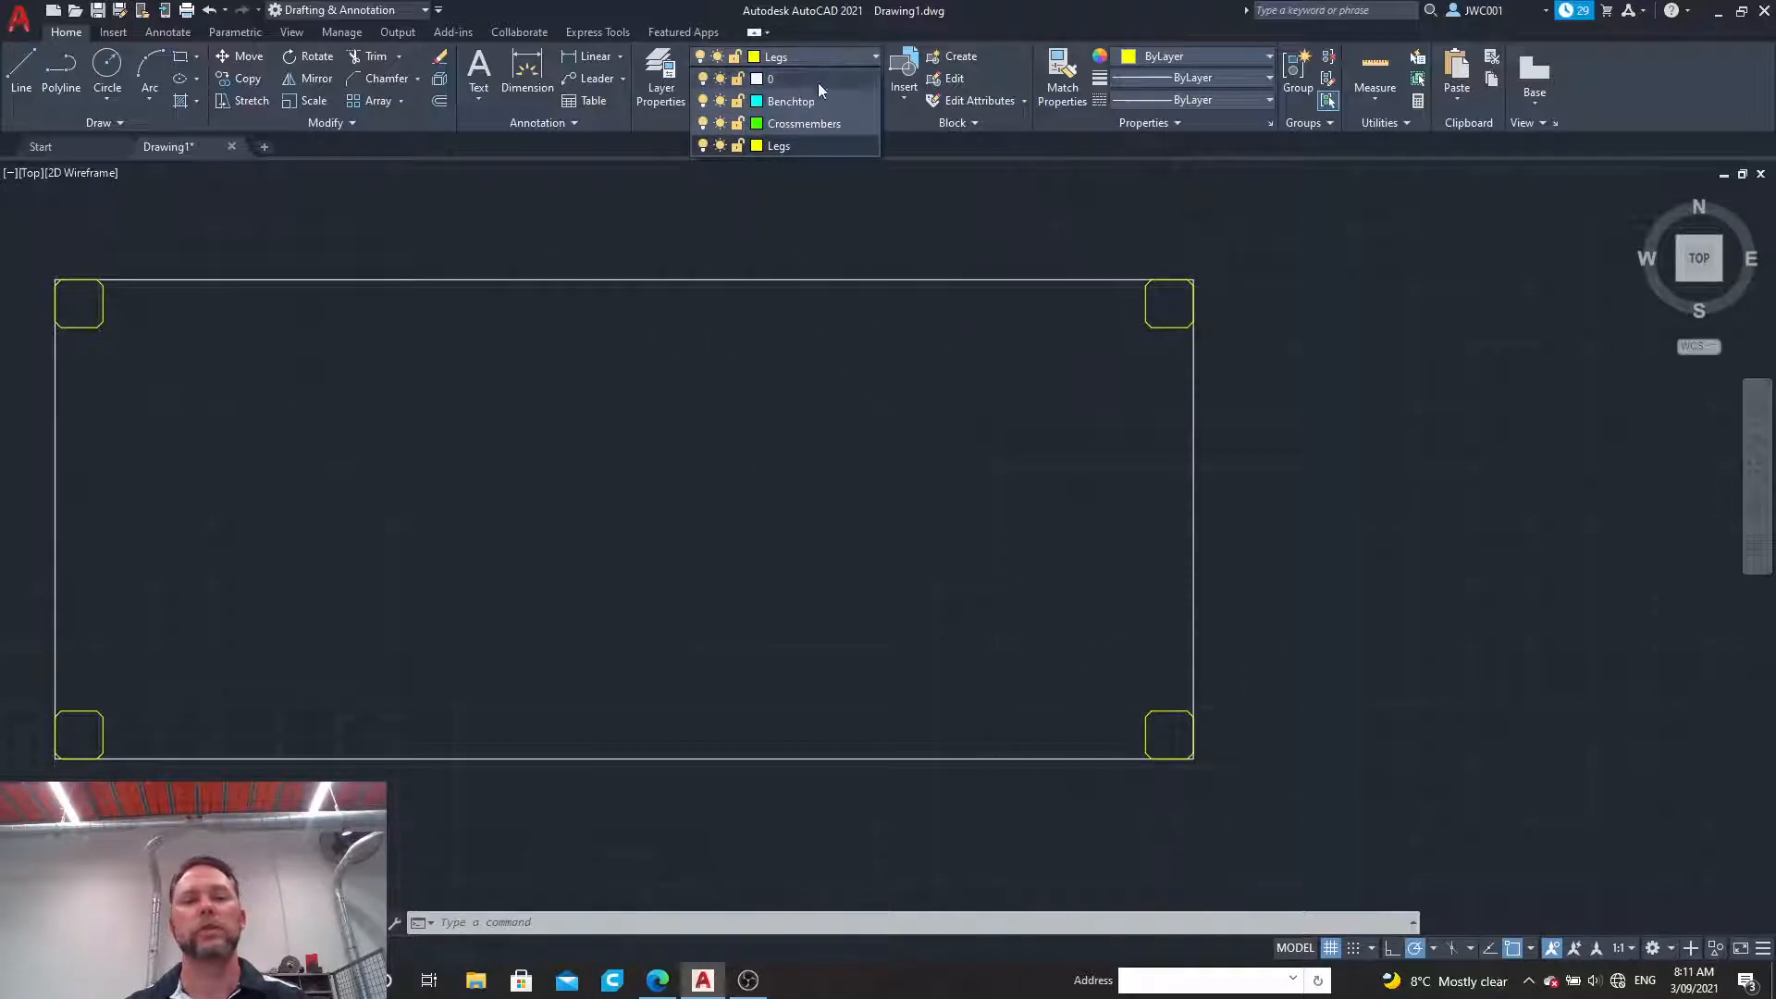
left_click(798, 127)
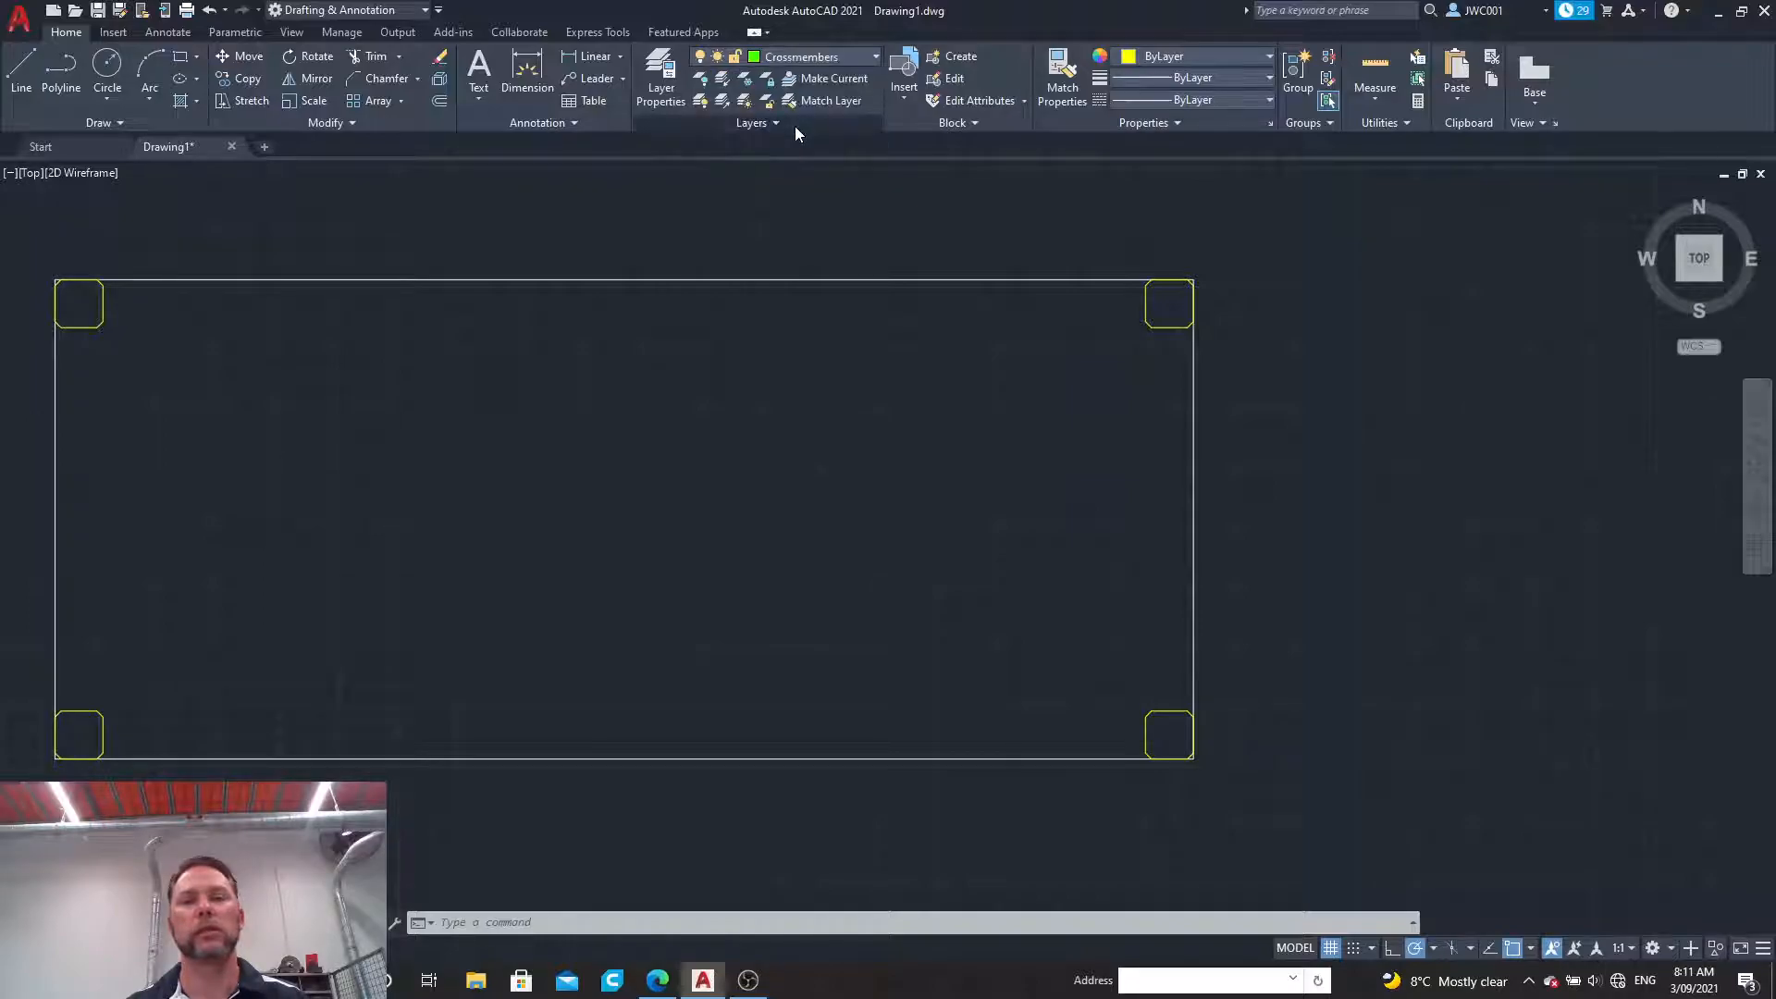
left_click(20, 72)
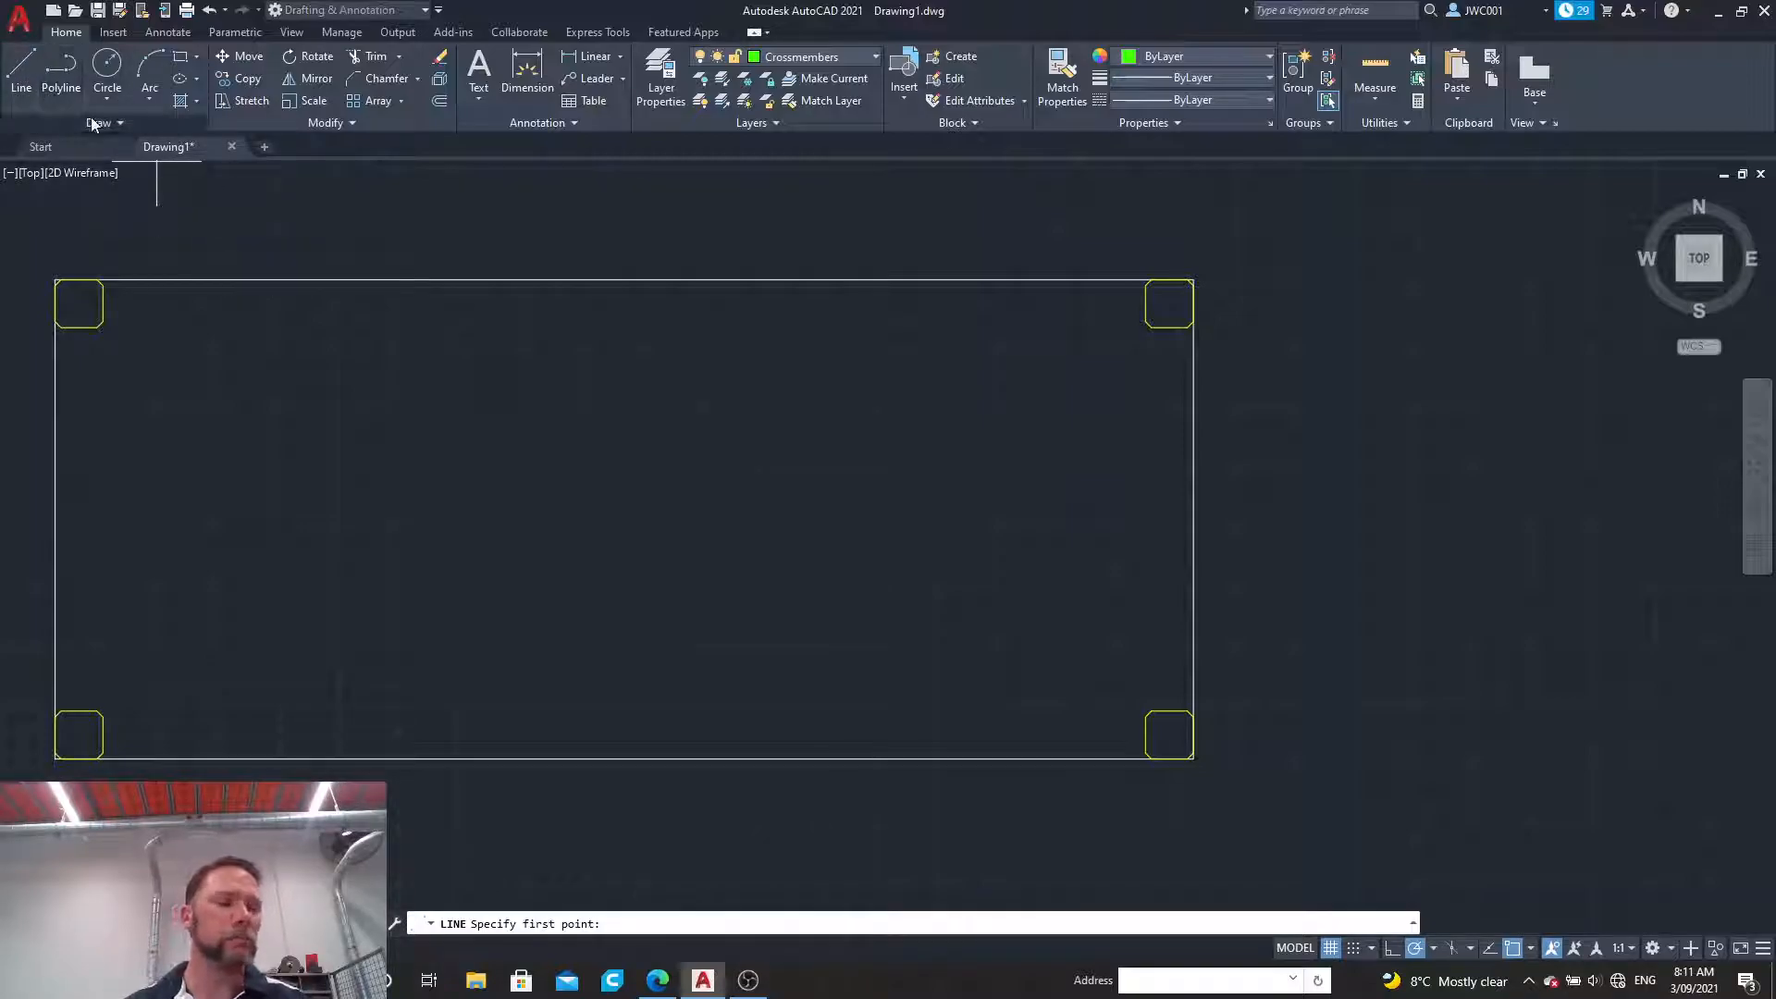
scroll(106, 287, "up", 4)
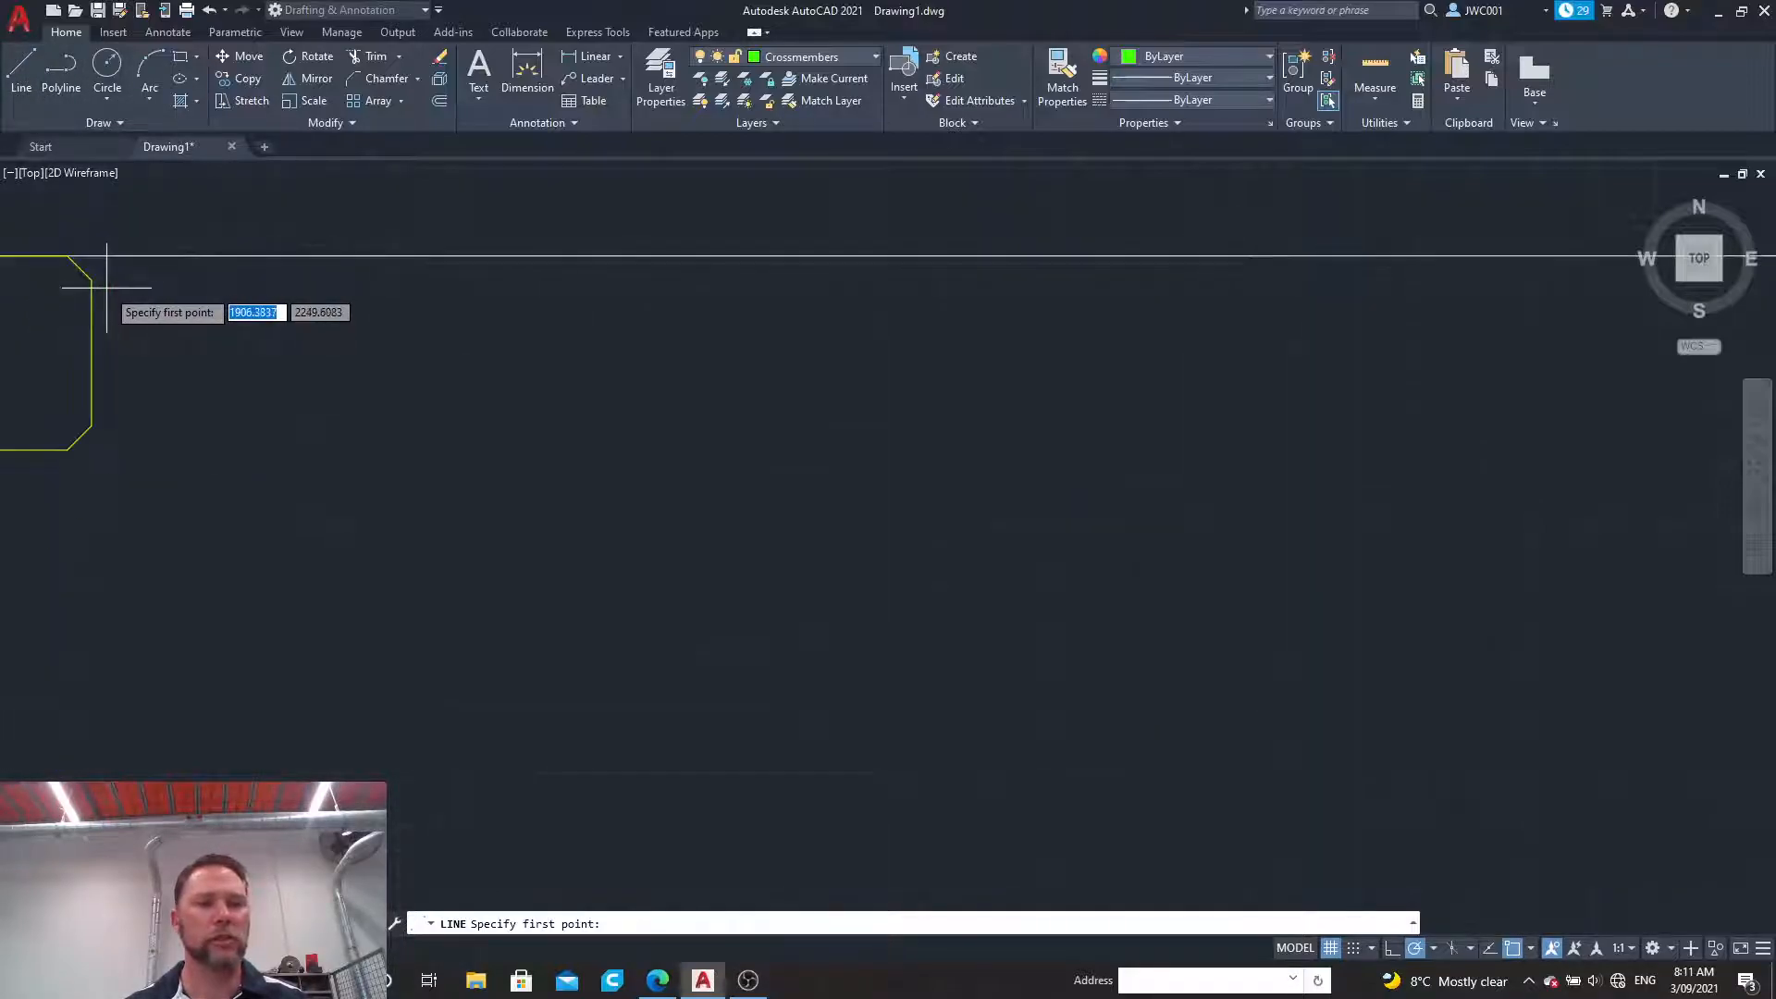
scroll(83, 289, "down", 8)
scroll(87, 276, "up", 10)
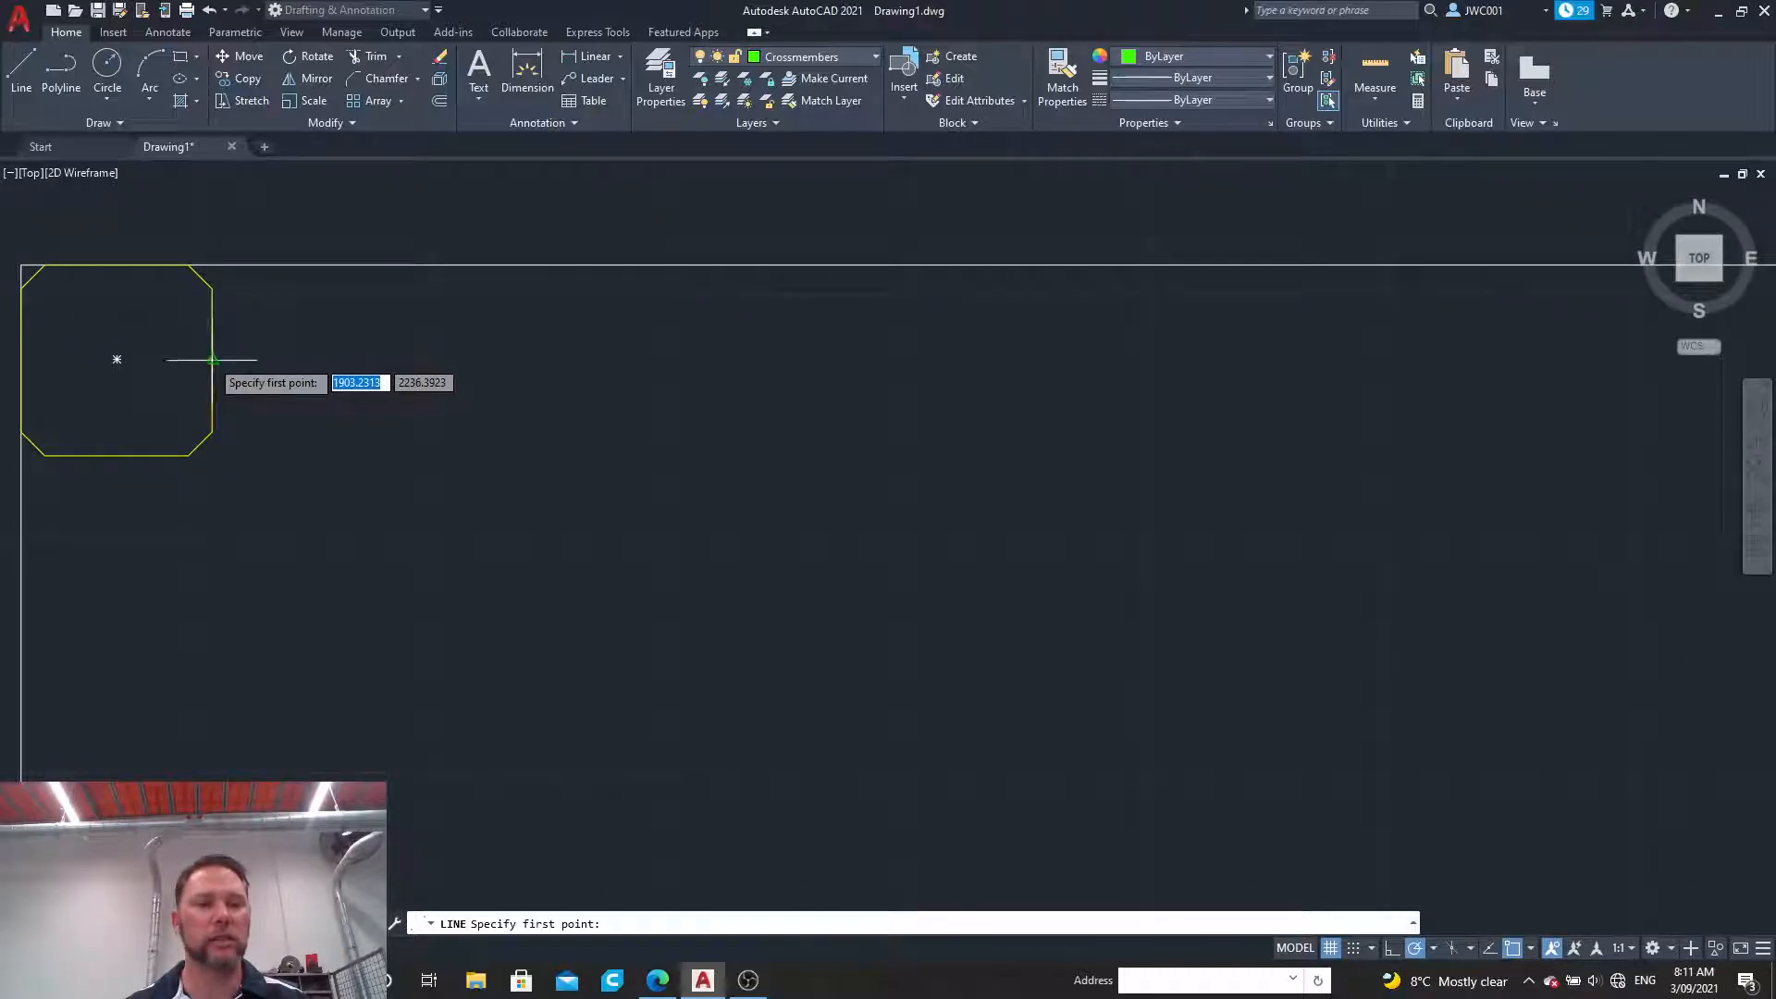
left_click(212, 288)
scroll(477, 273, "down", 6)
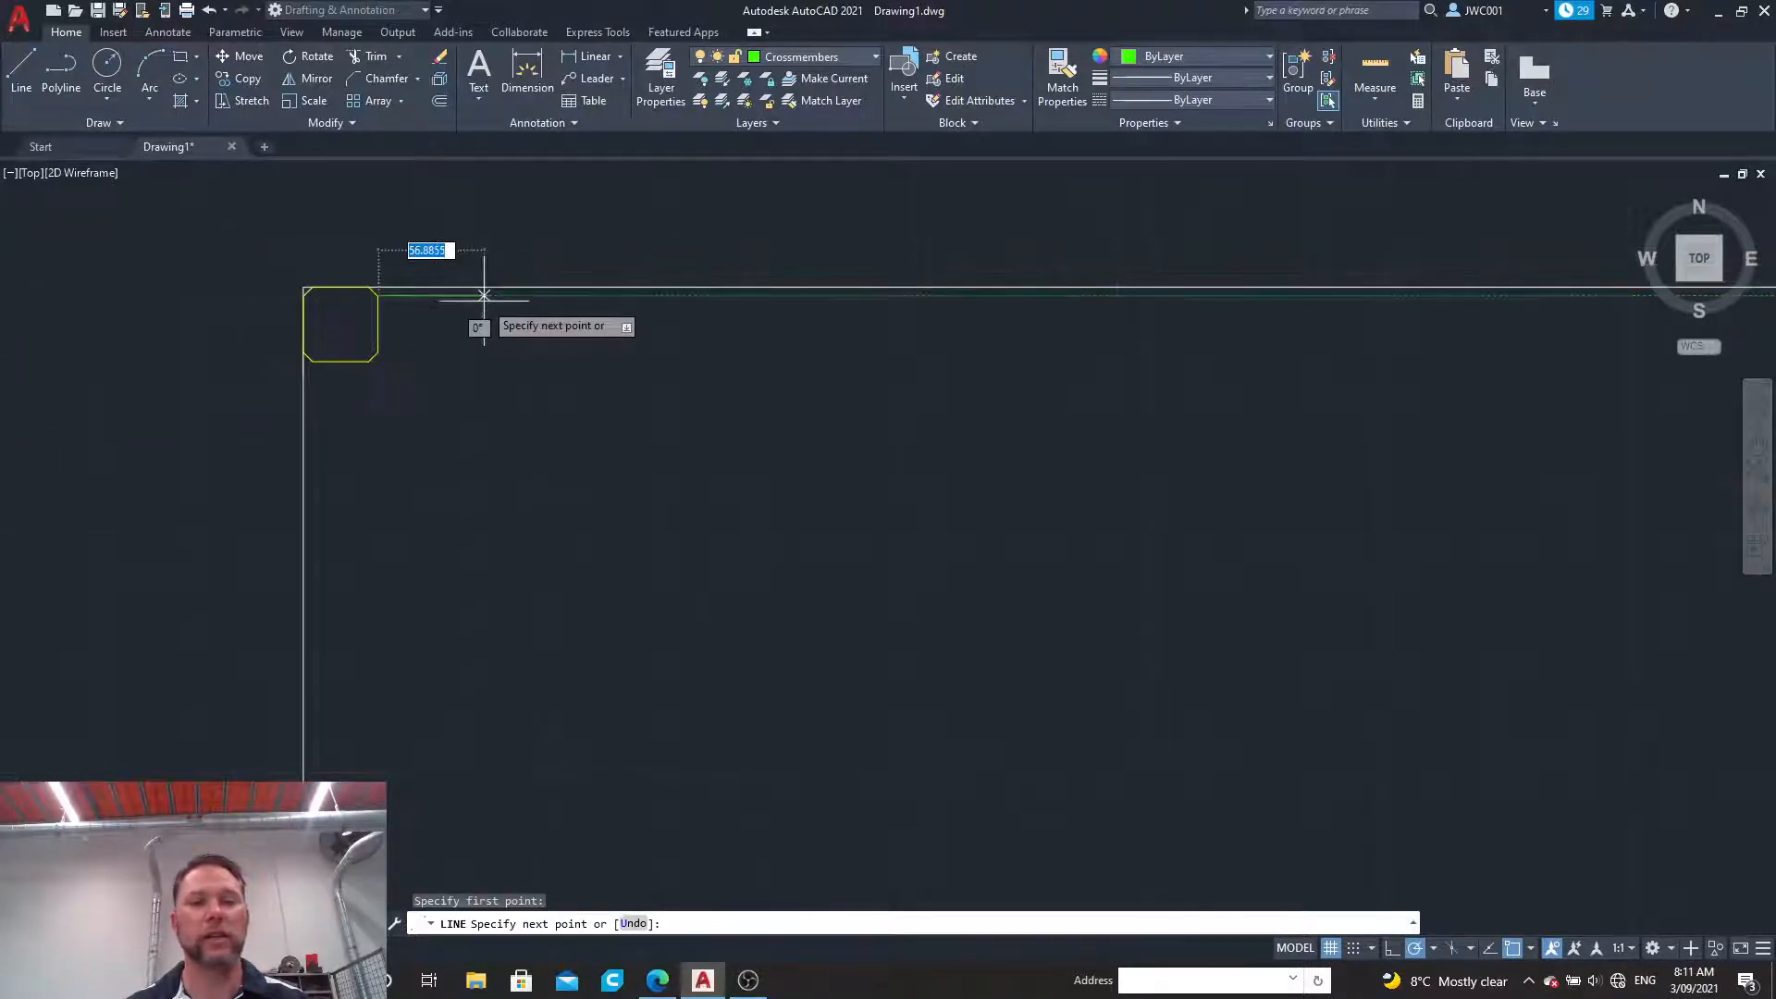
scroll(1411, 305, "up", 4)
left_click(1448, 295)
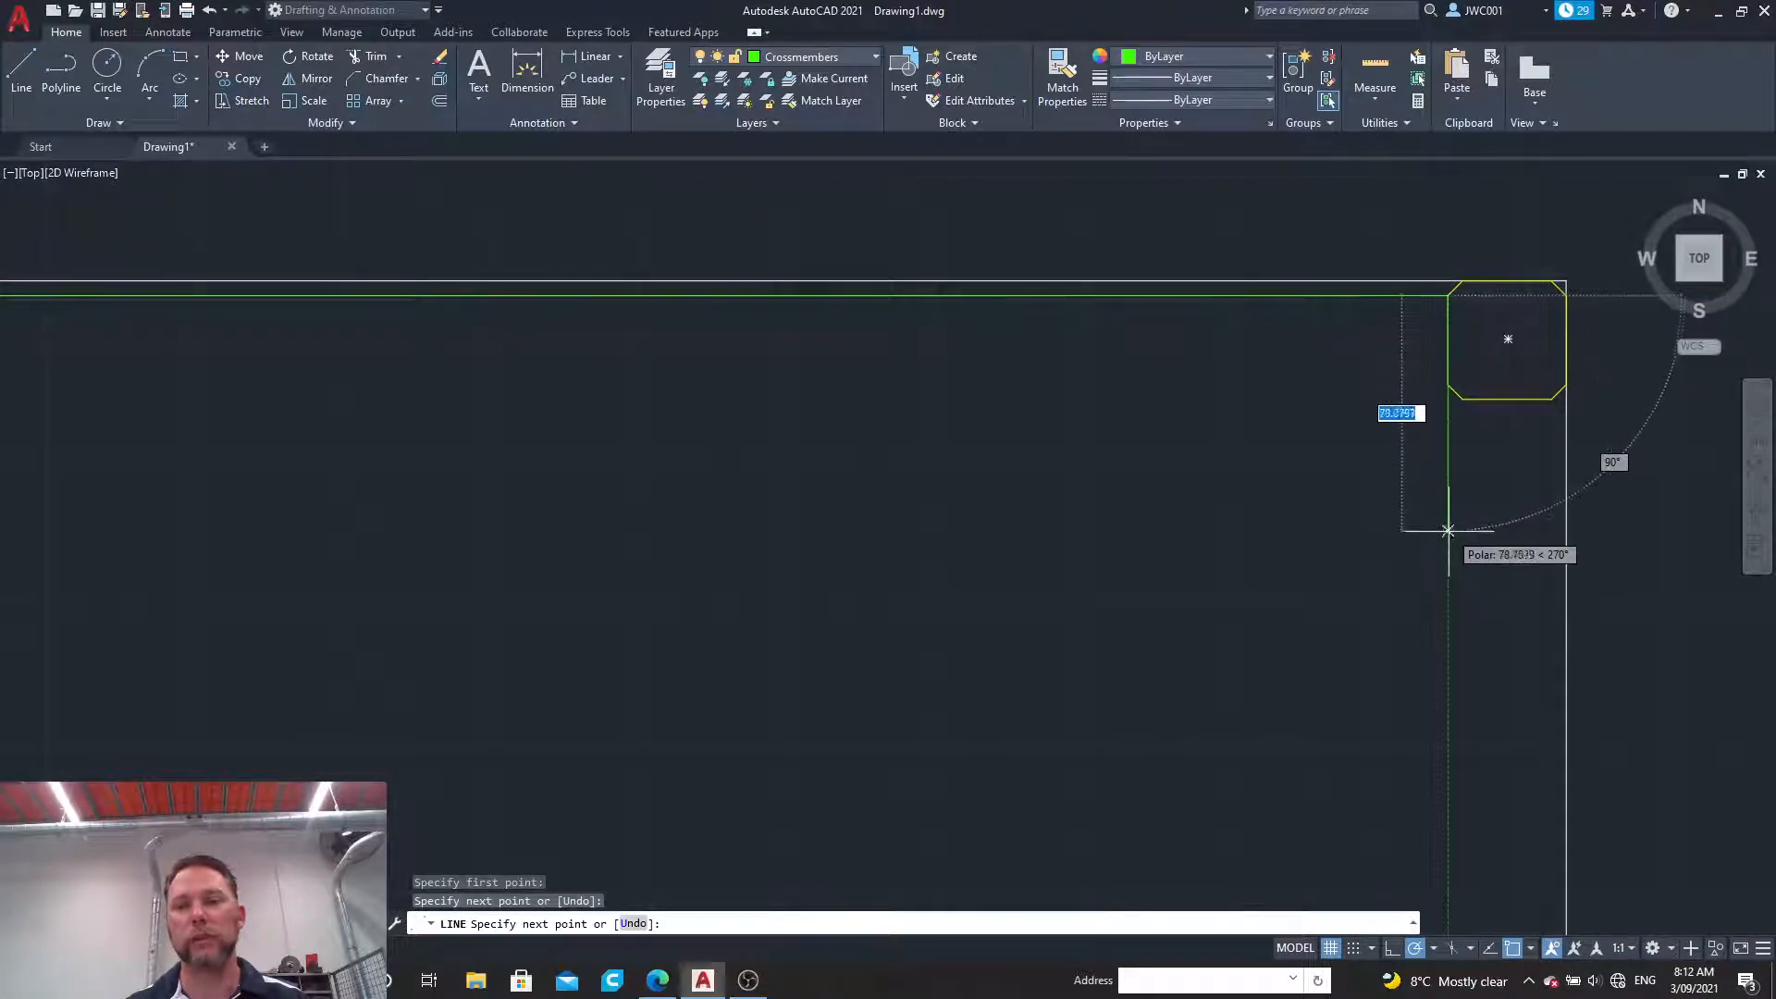
Step: Complete the 20 wide crossmember by continuing 20 down, back across to the left leg and up to the starting point
type("20")
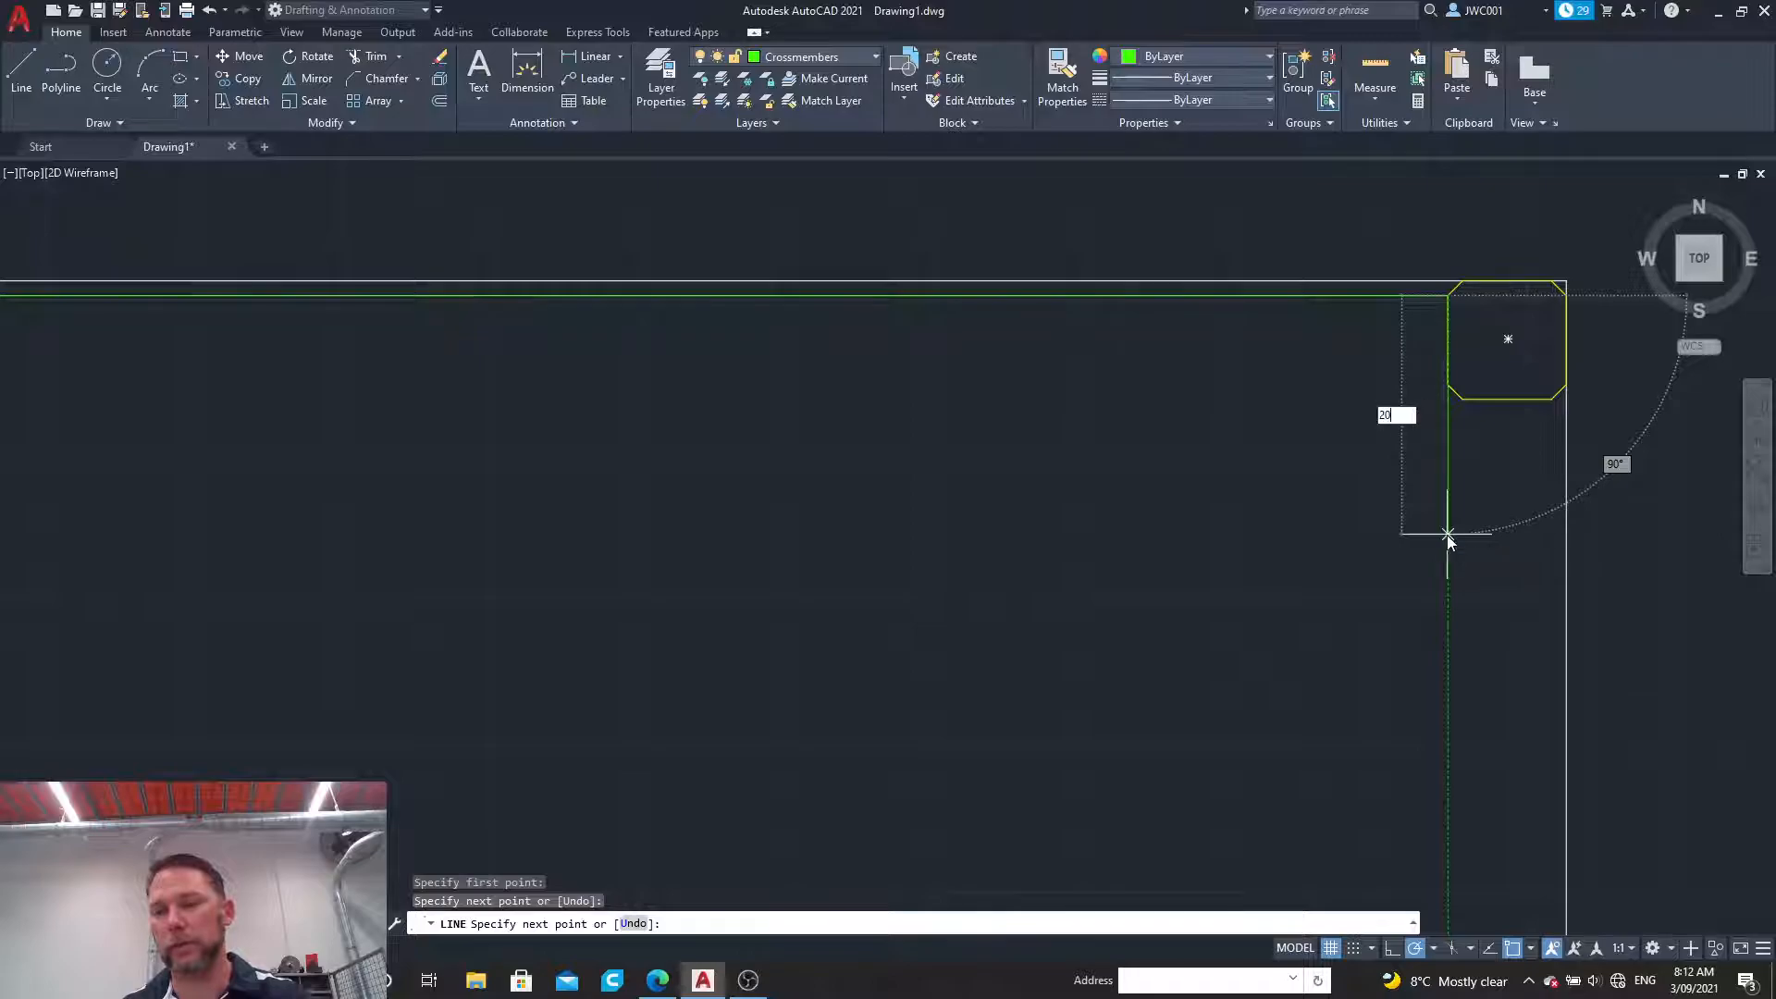
key("Return")
scroll(921, 367, "down", 5)
scroll(411, 367, "up", 8)
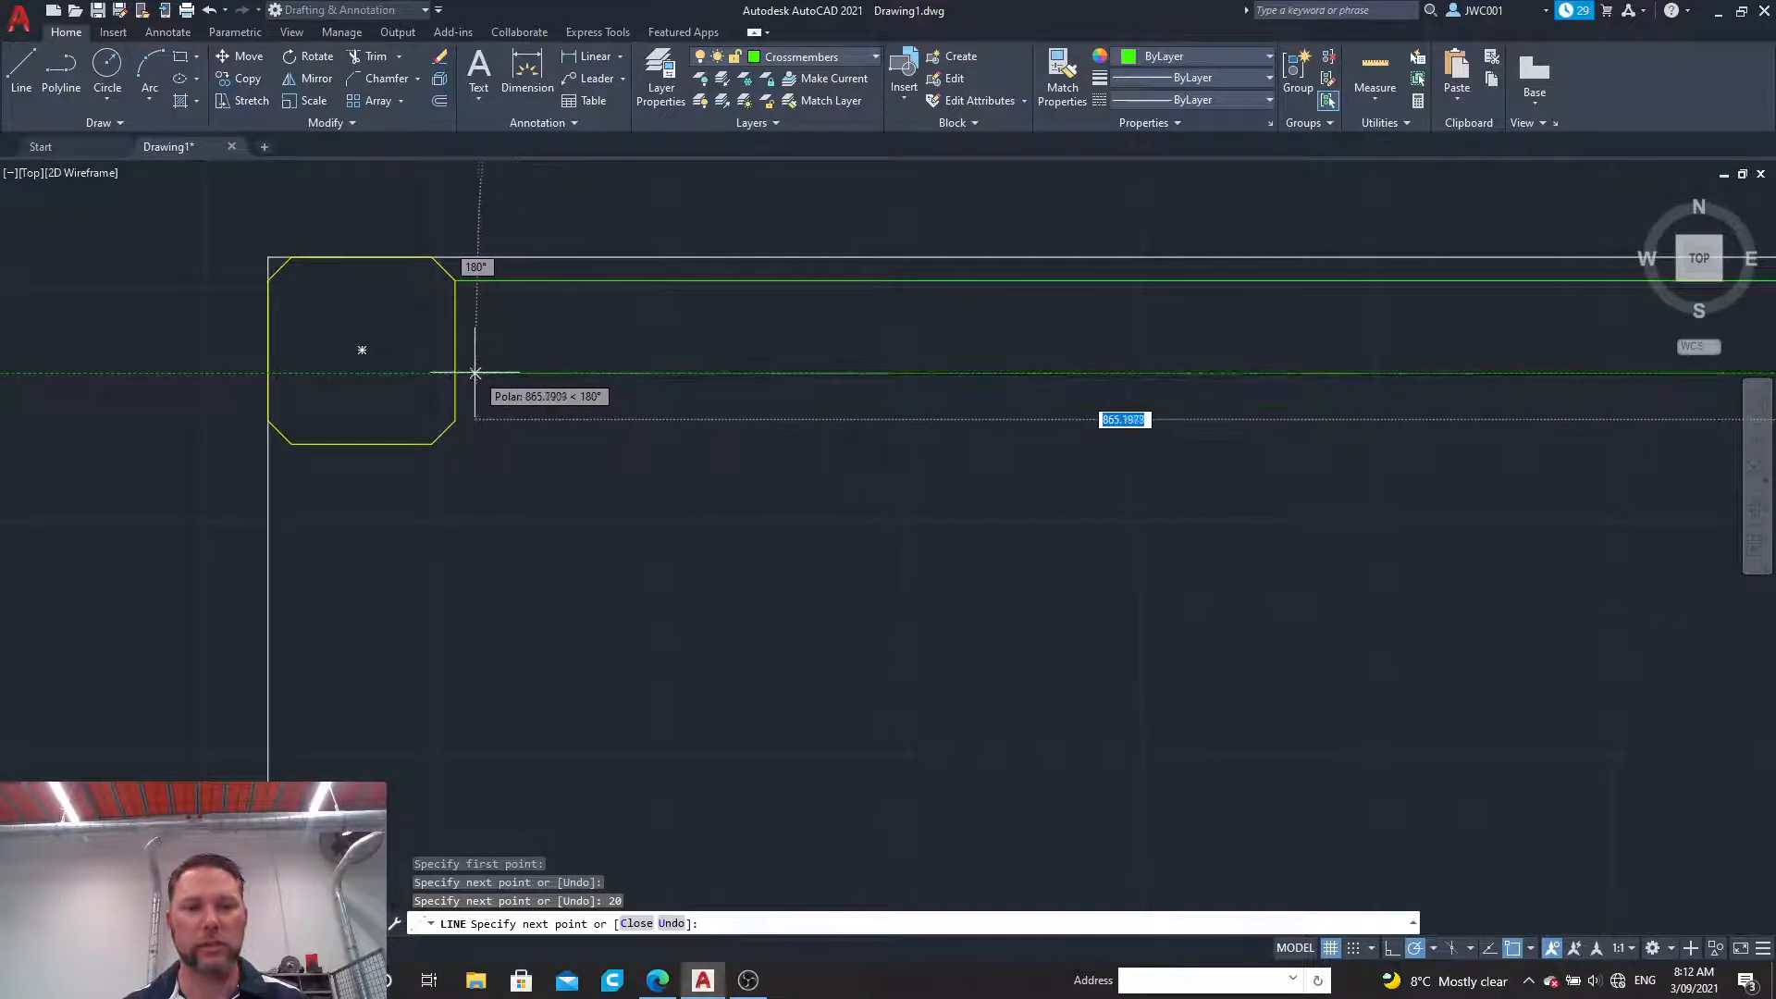
left_click(455, 372)
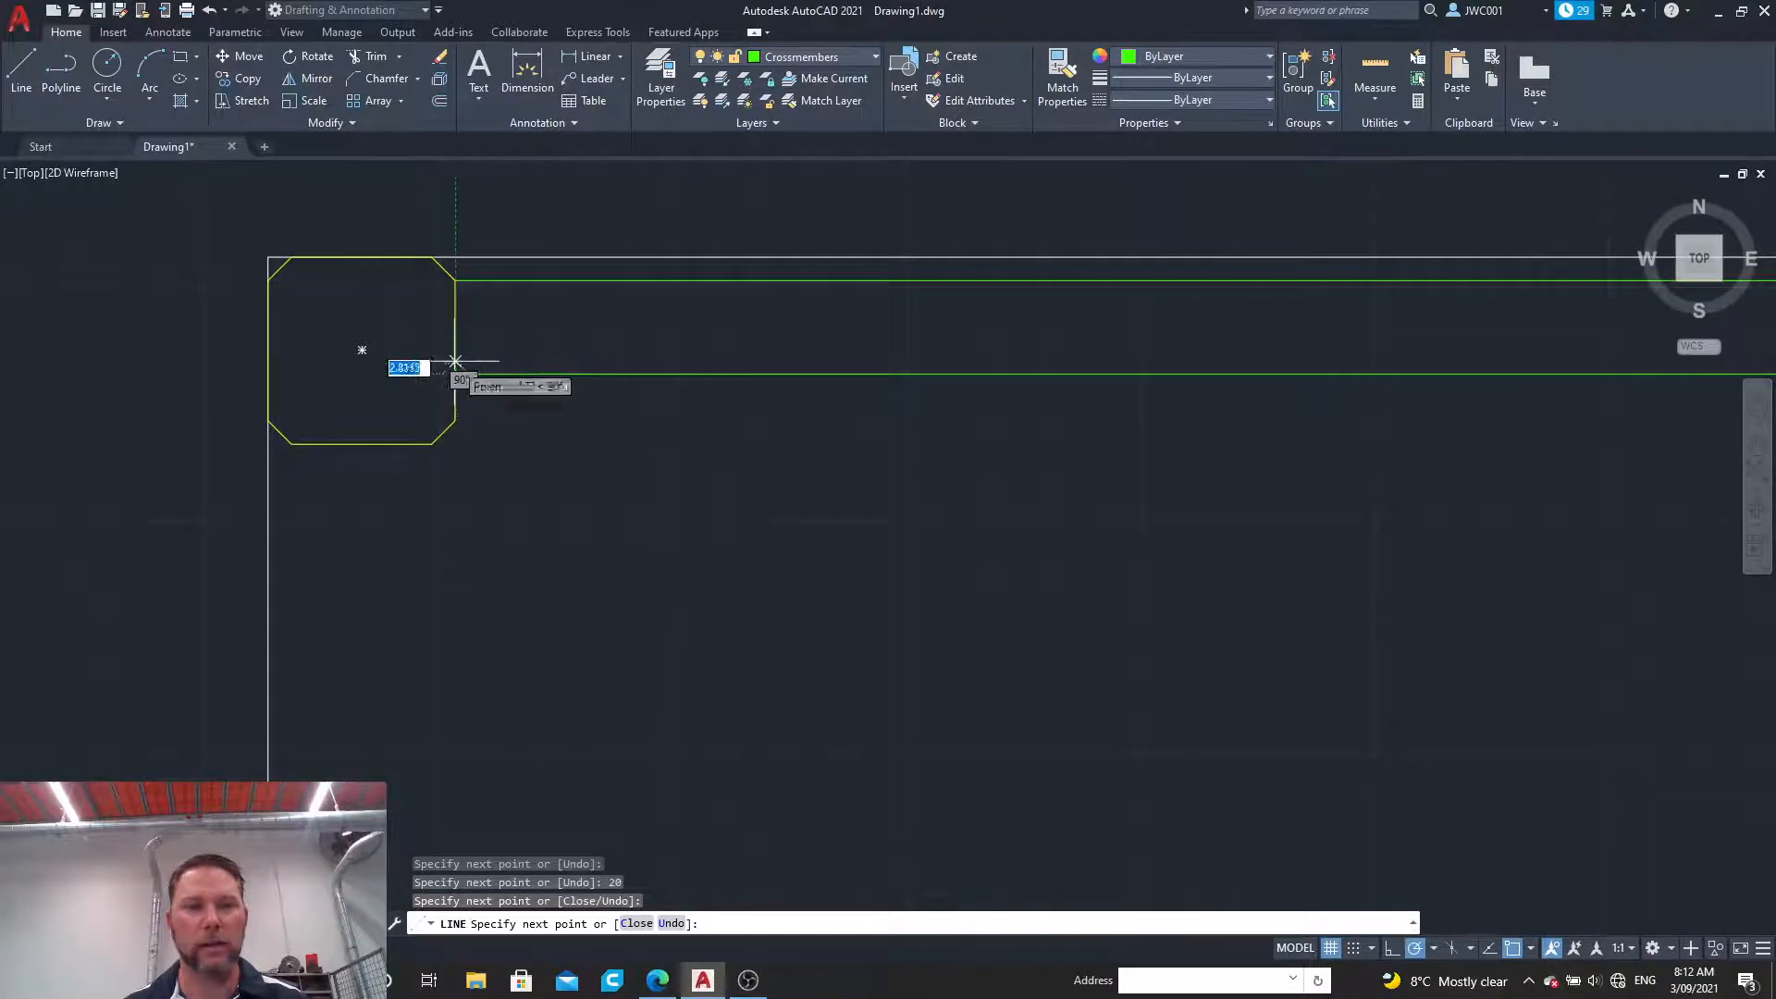
left_click(455, 280)
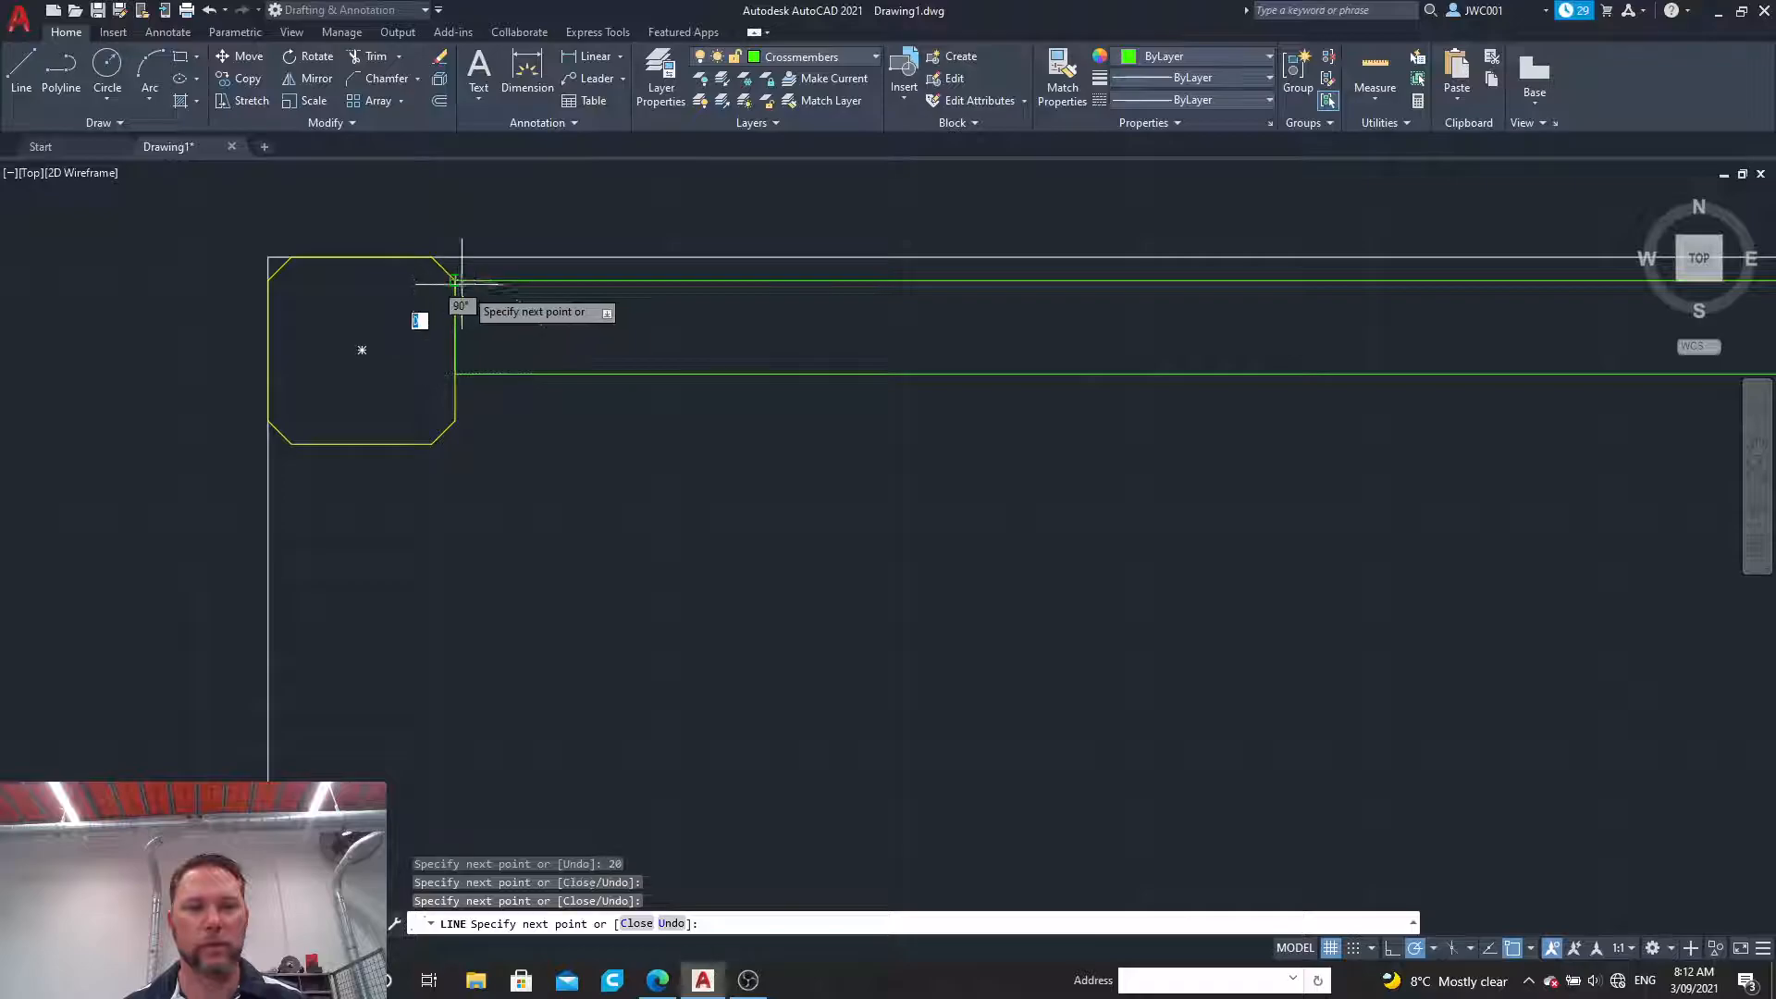
key("Escape")
scroll(555, 298, "down", 5)
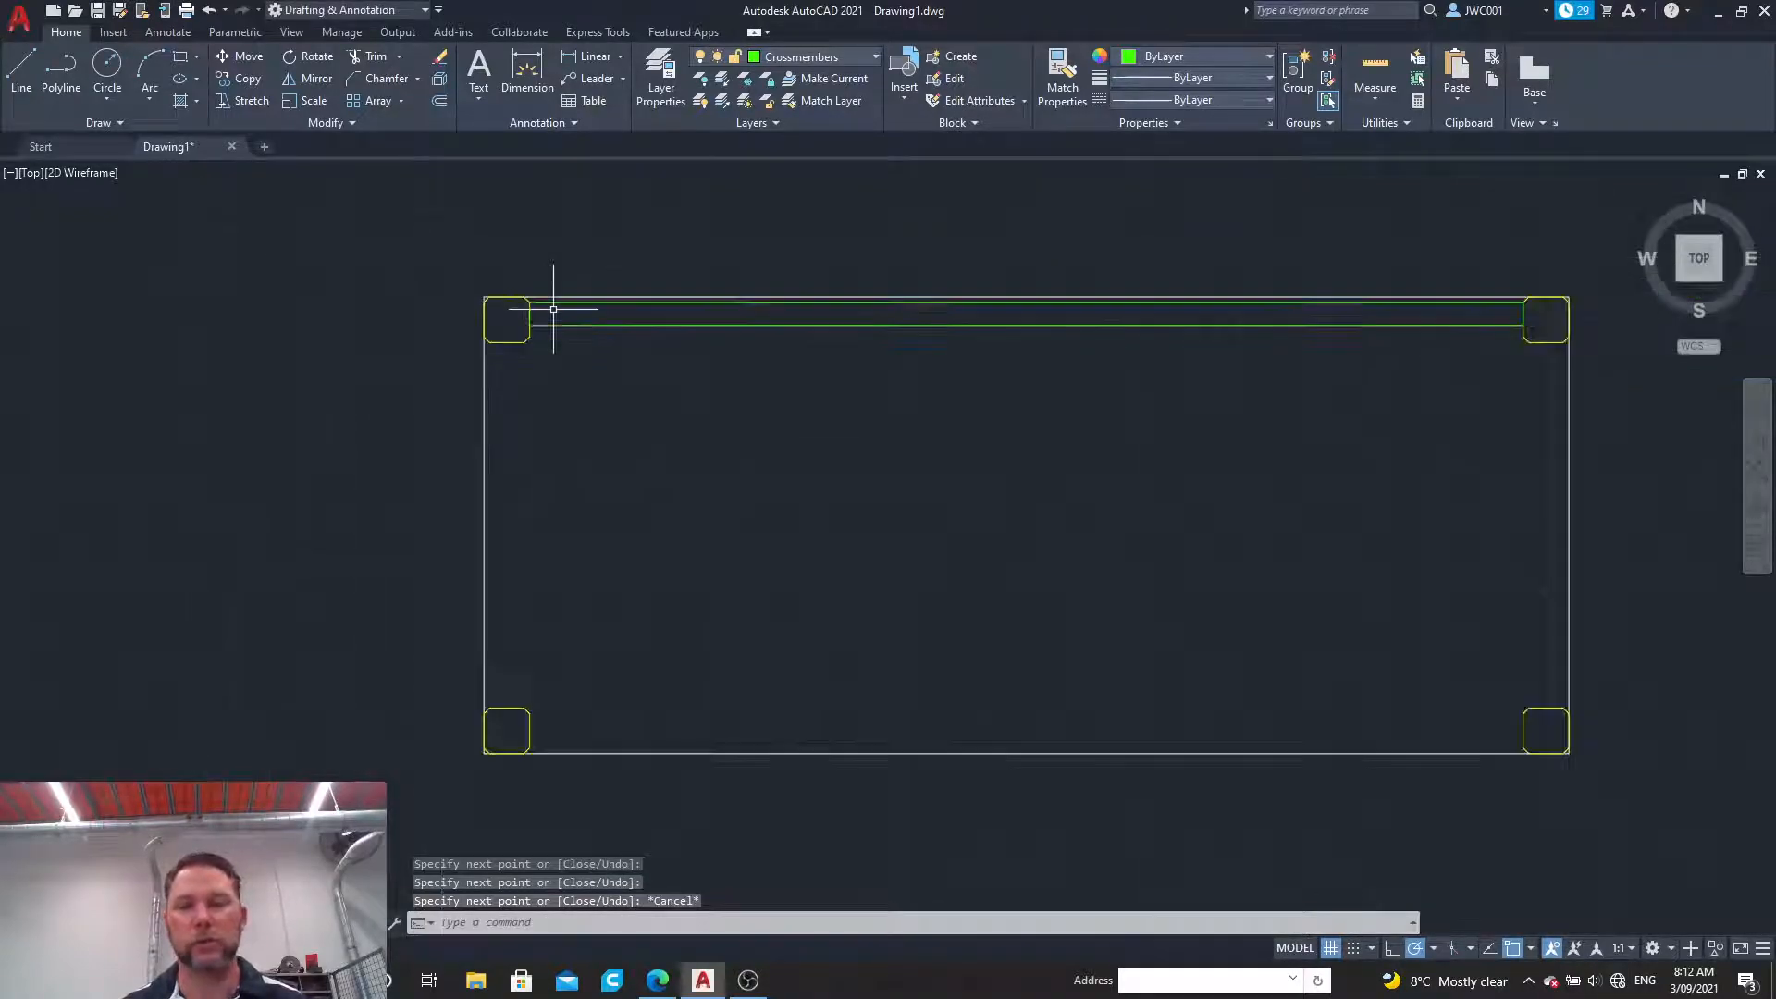
scroll(1563, 284, "up", 2)
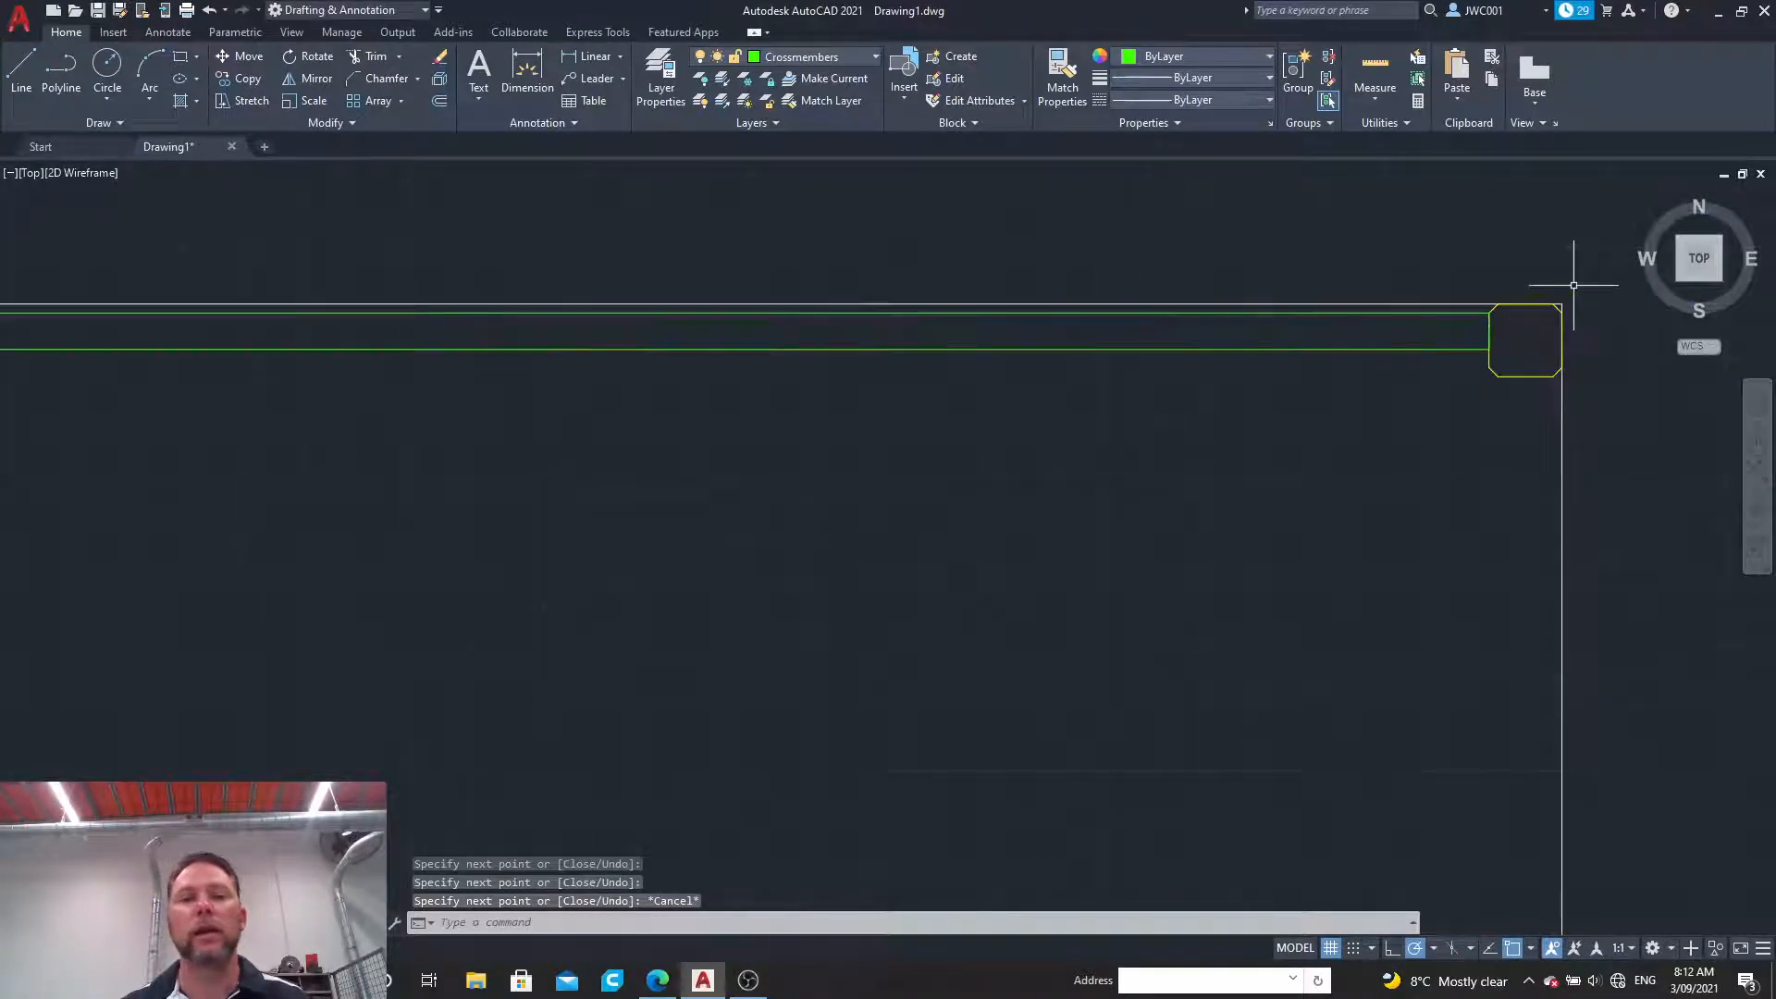
Step: Join the four lines of the upper crossmember into a single polyline
scroll(1574, 278, "down", 2)
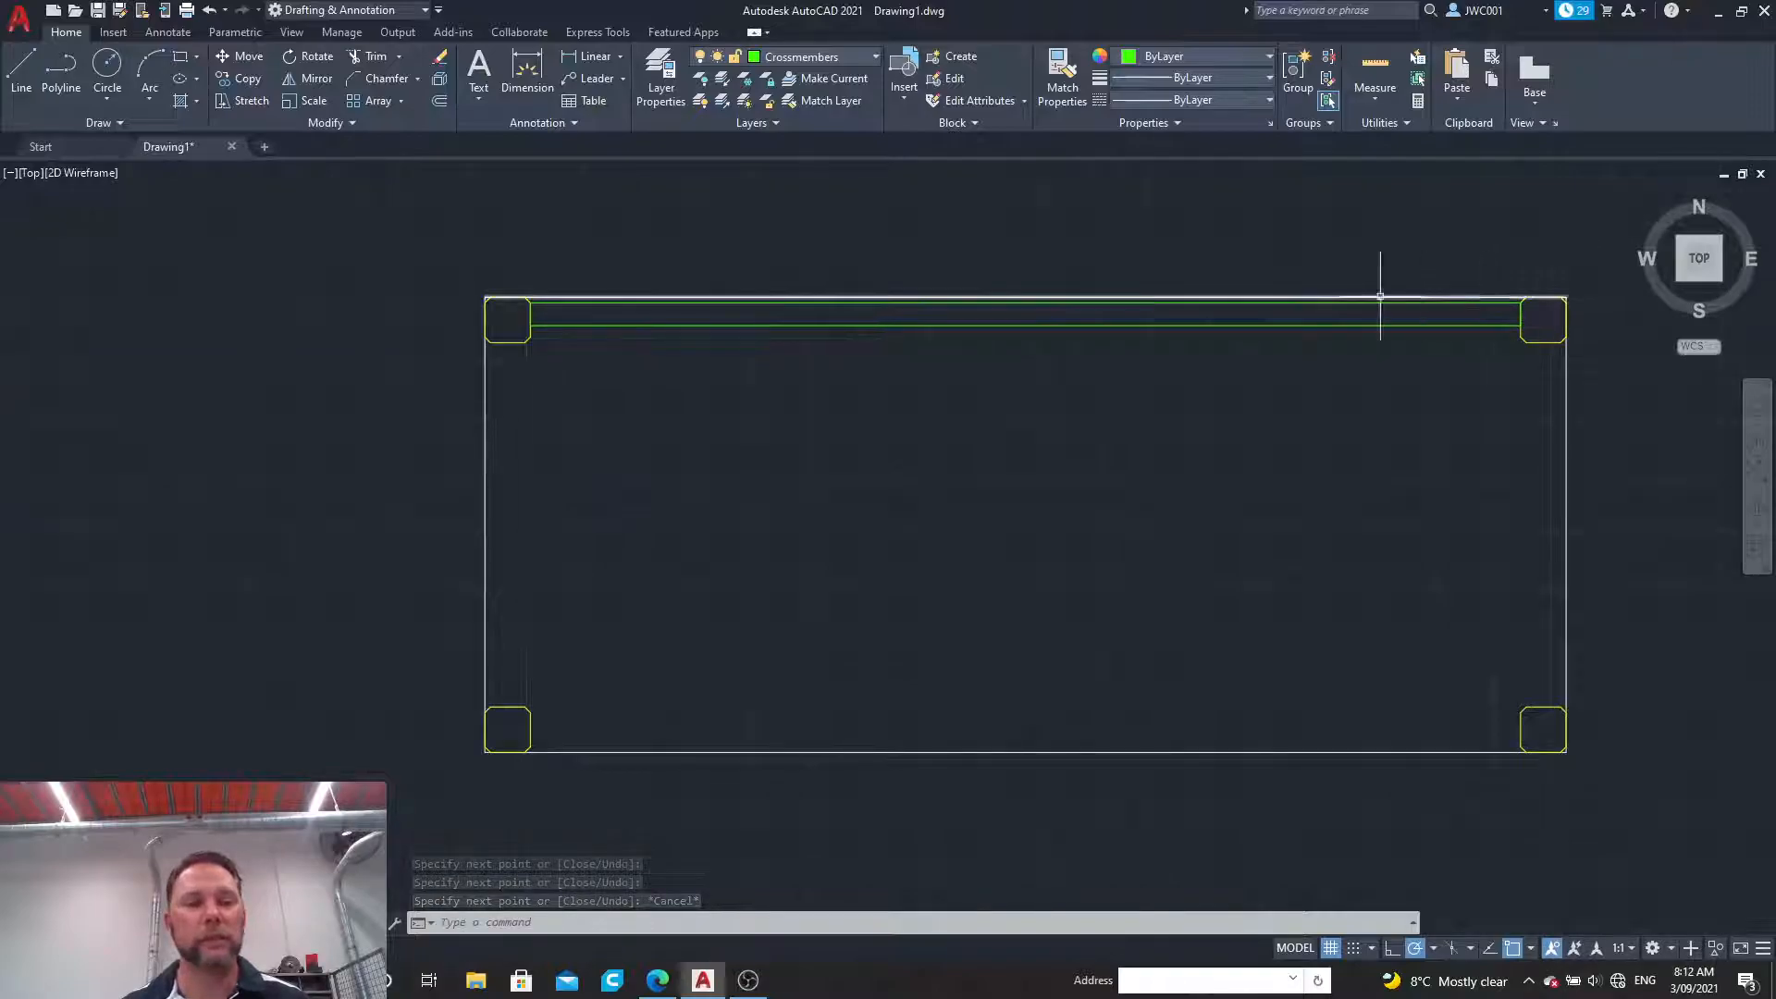
left_click(515, 277)
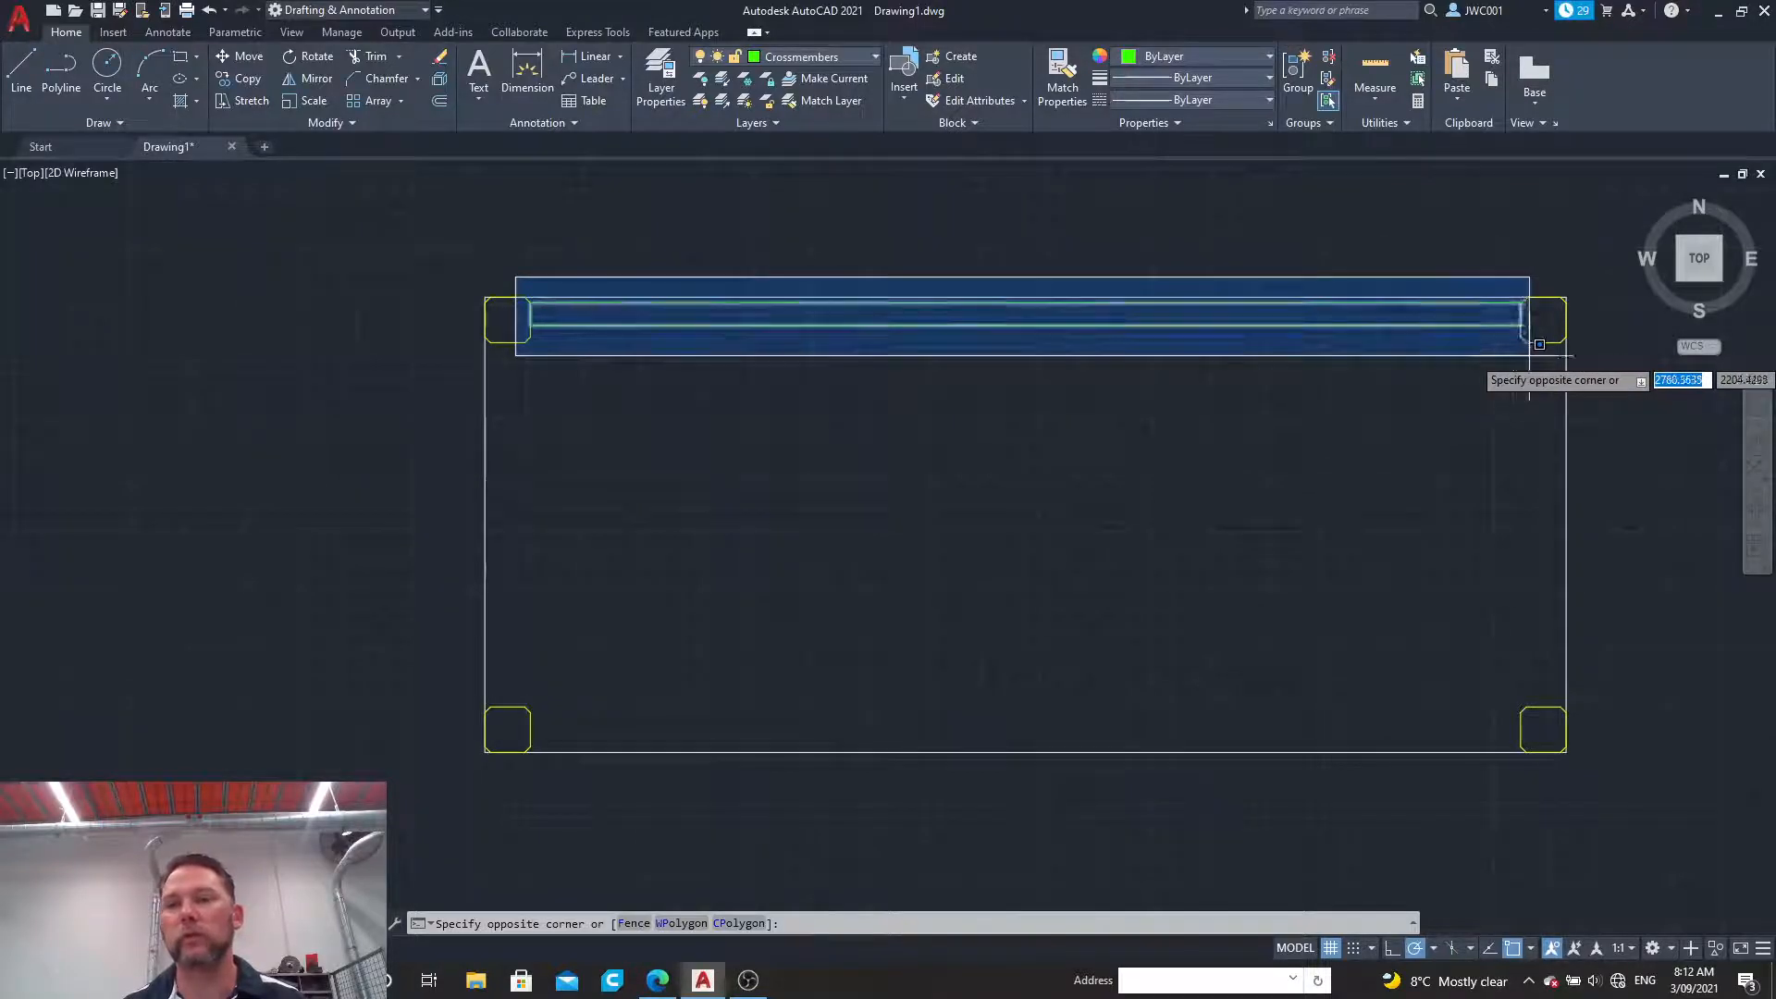
left_click(1542, 345)
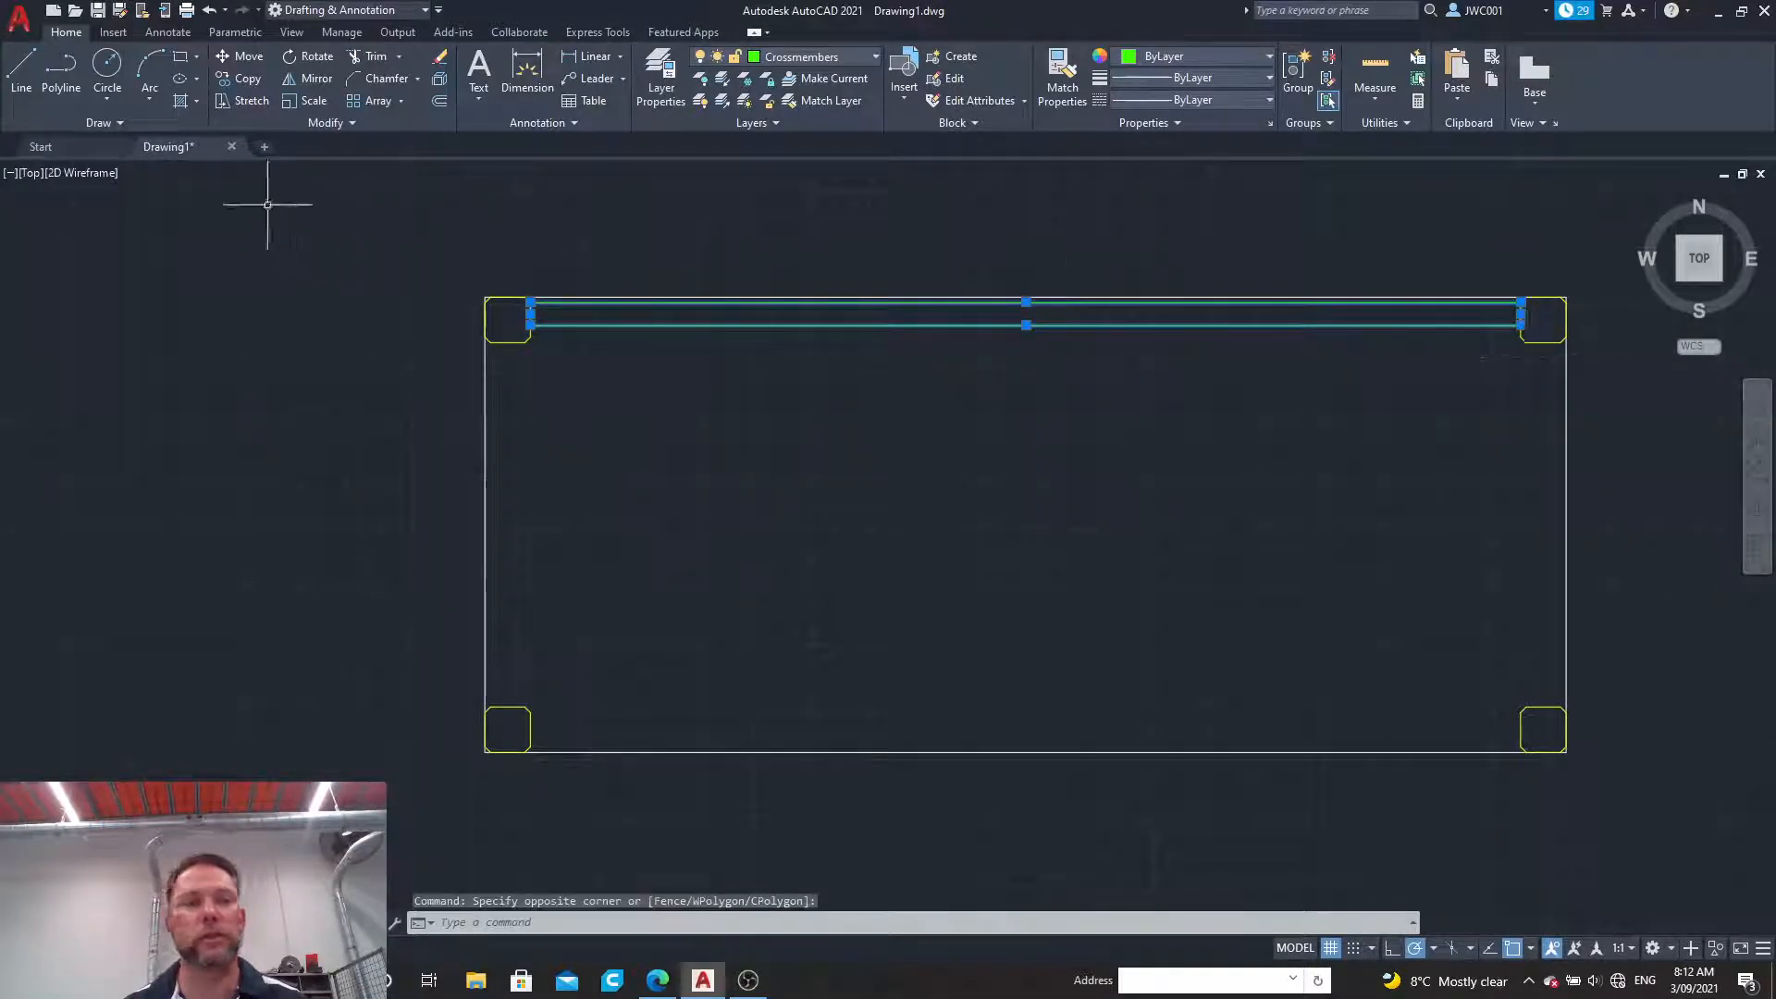
left_click(315, 124)
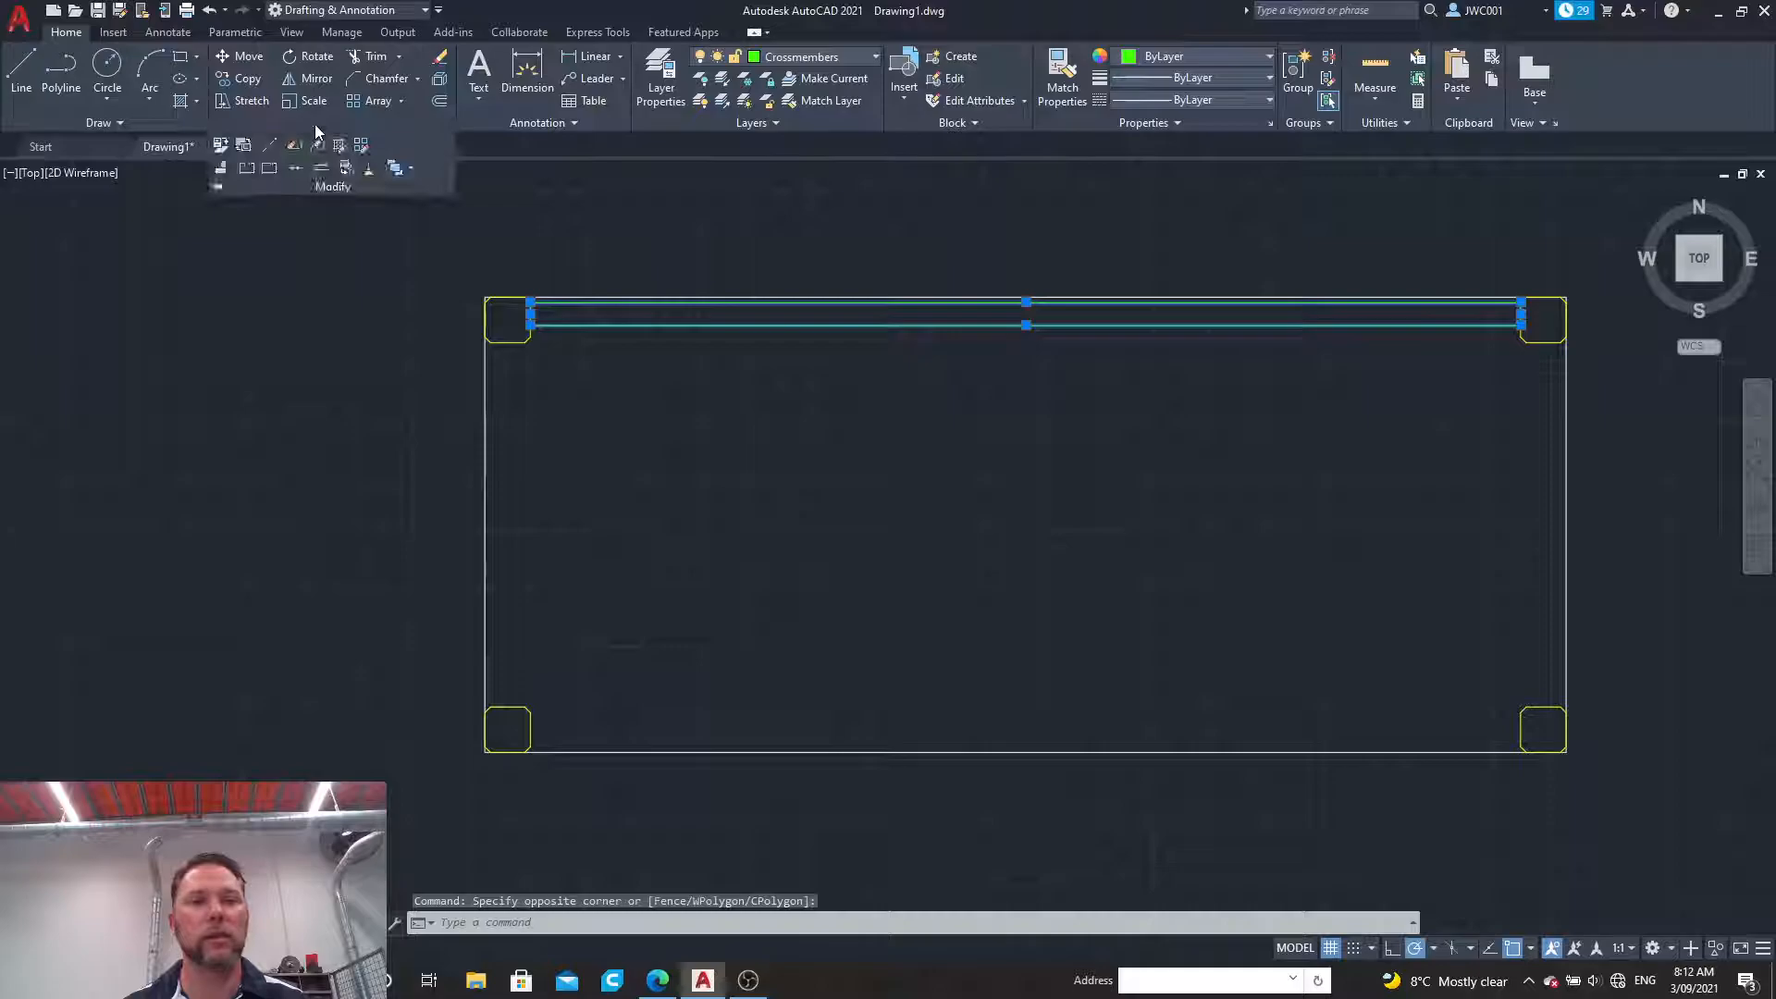
left_click(295, 170)
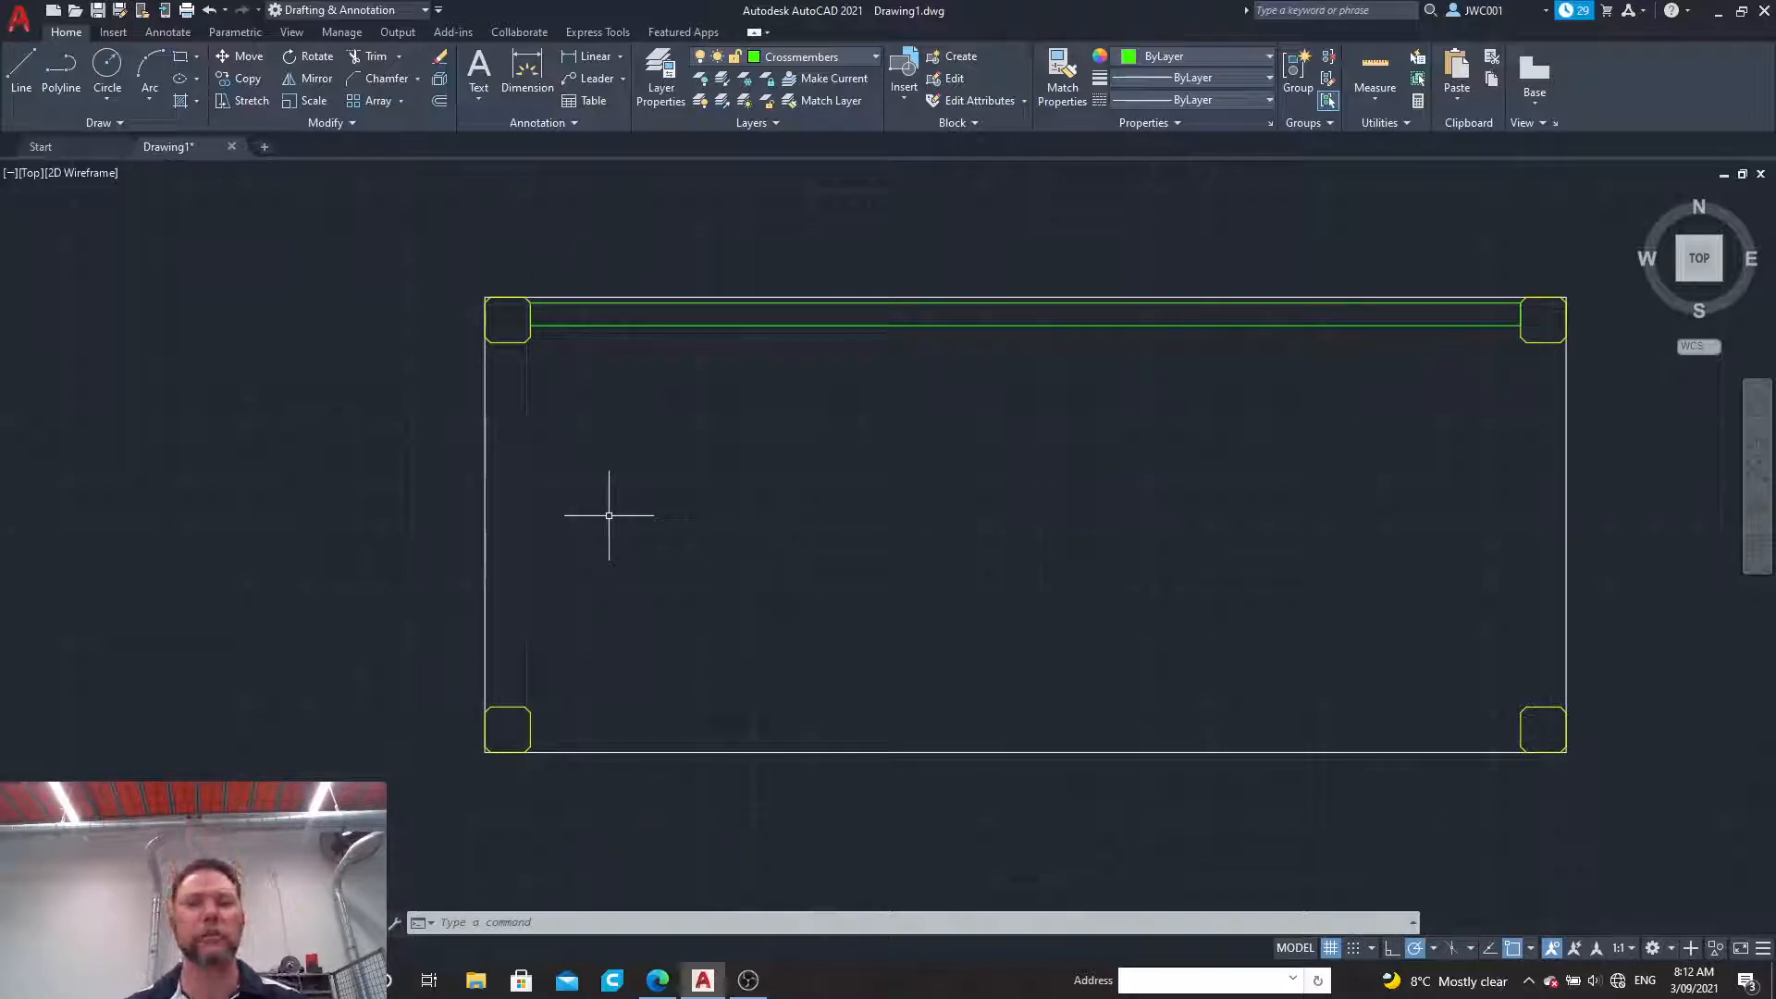
Step: Mirror the upper crossmember about a horizontal line through the midpoint of the outline's left edge, keeping the original
left_click(817, 324)
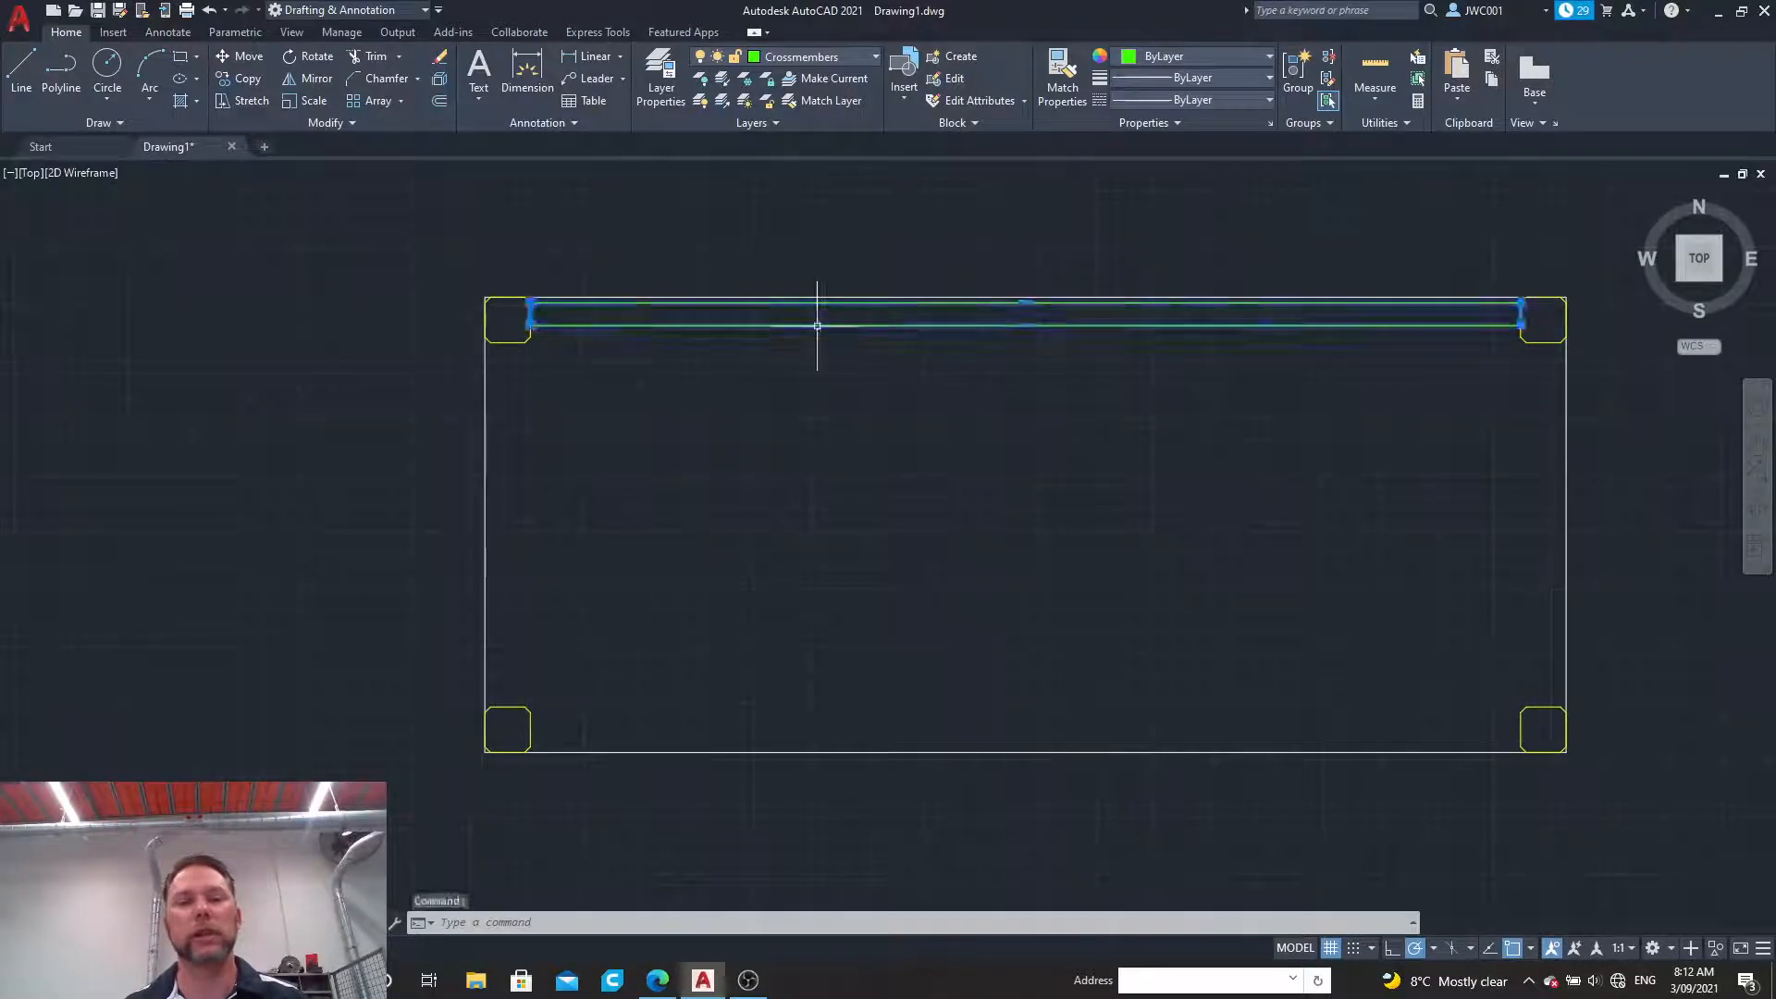
left_click(316, 80)
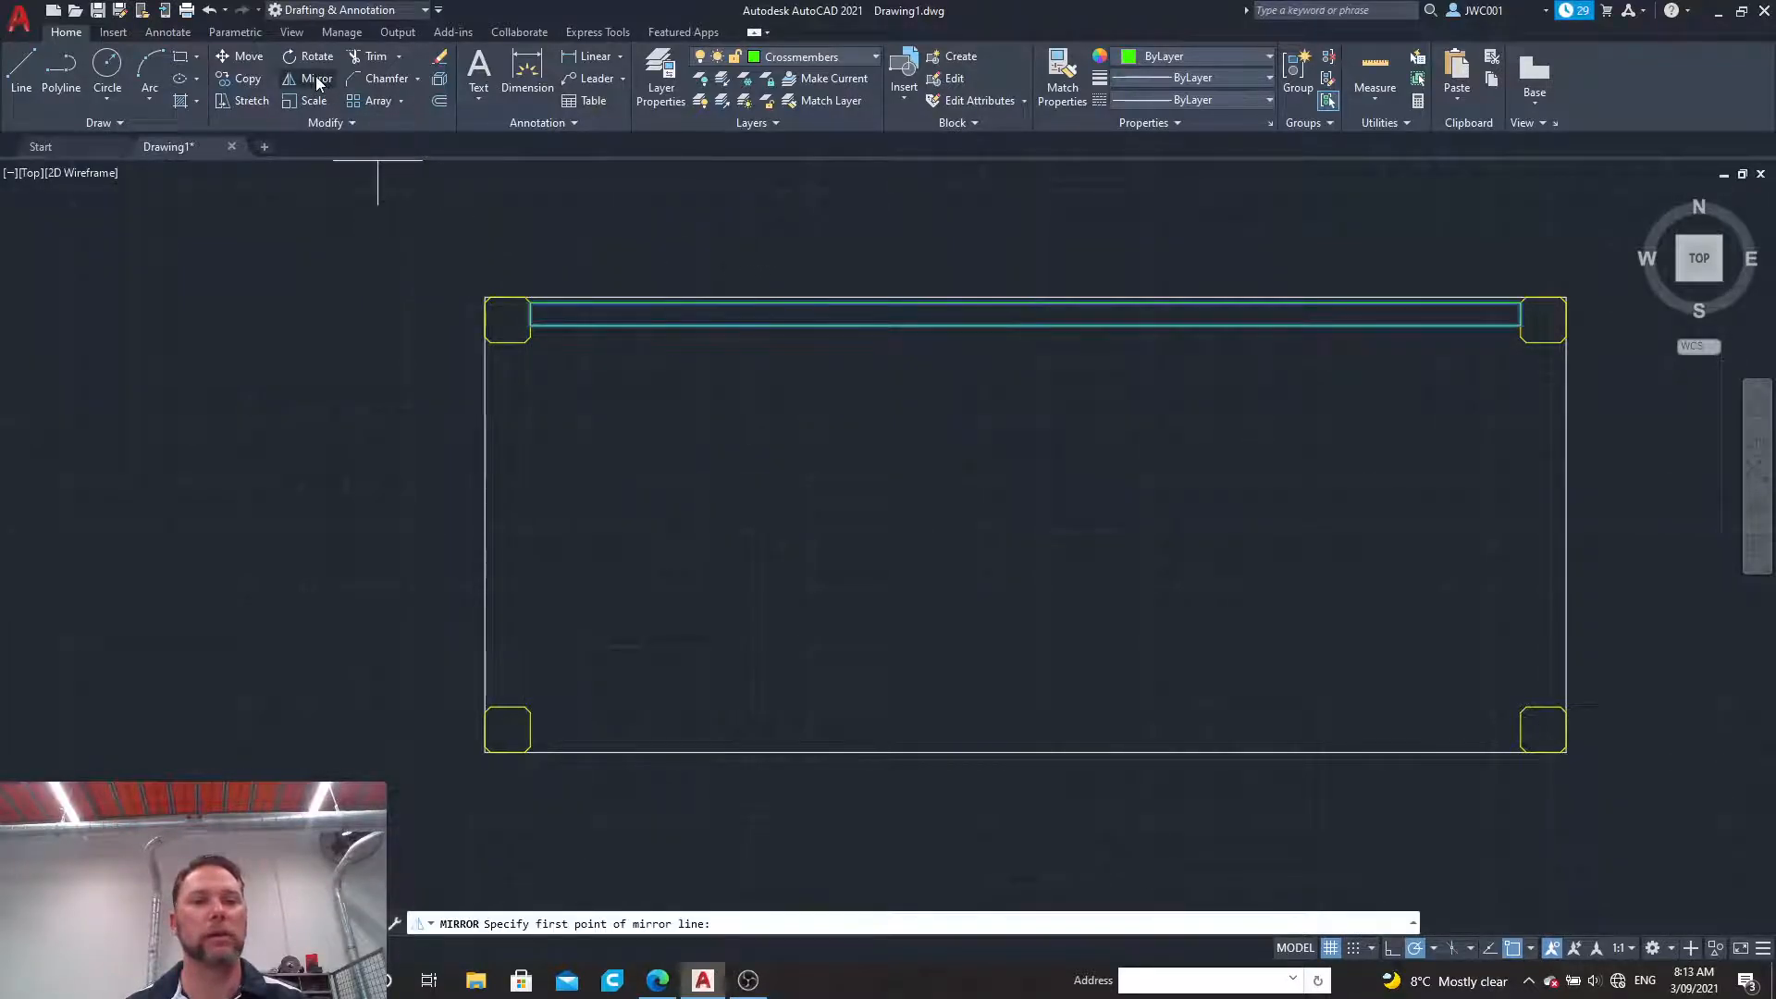
left_click(487, 524)
left_click(604, 521)
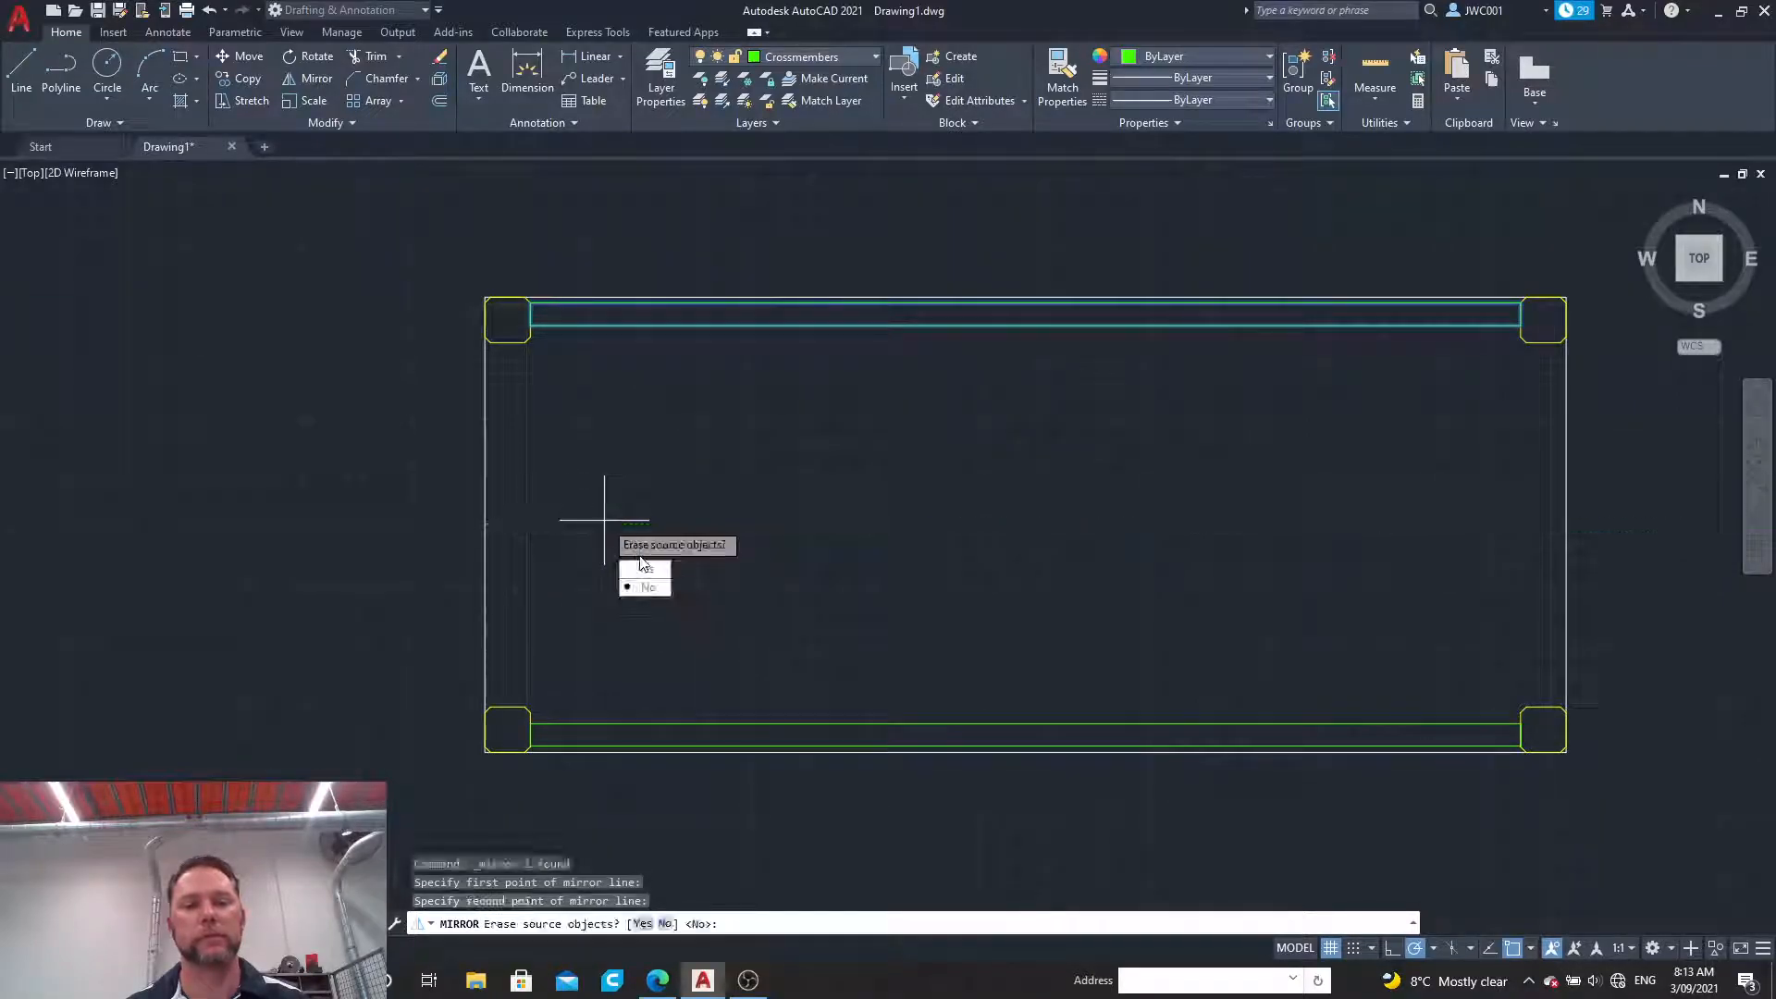
left_click(648, 589)
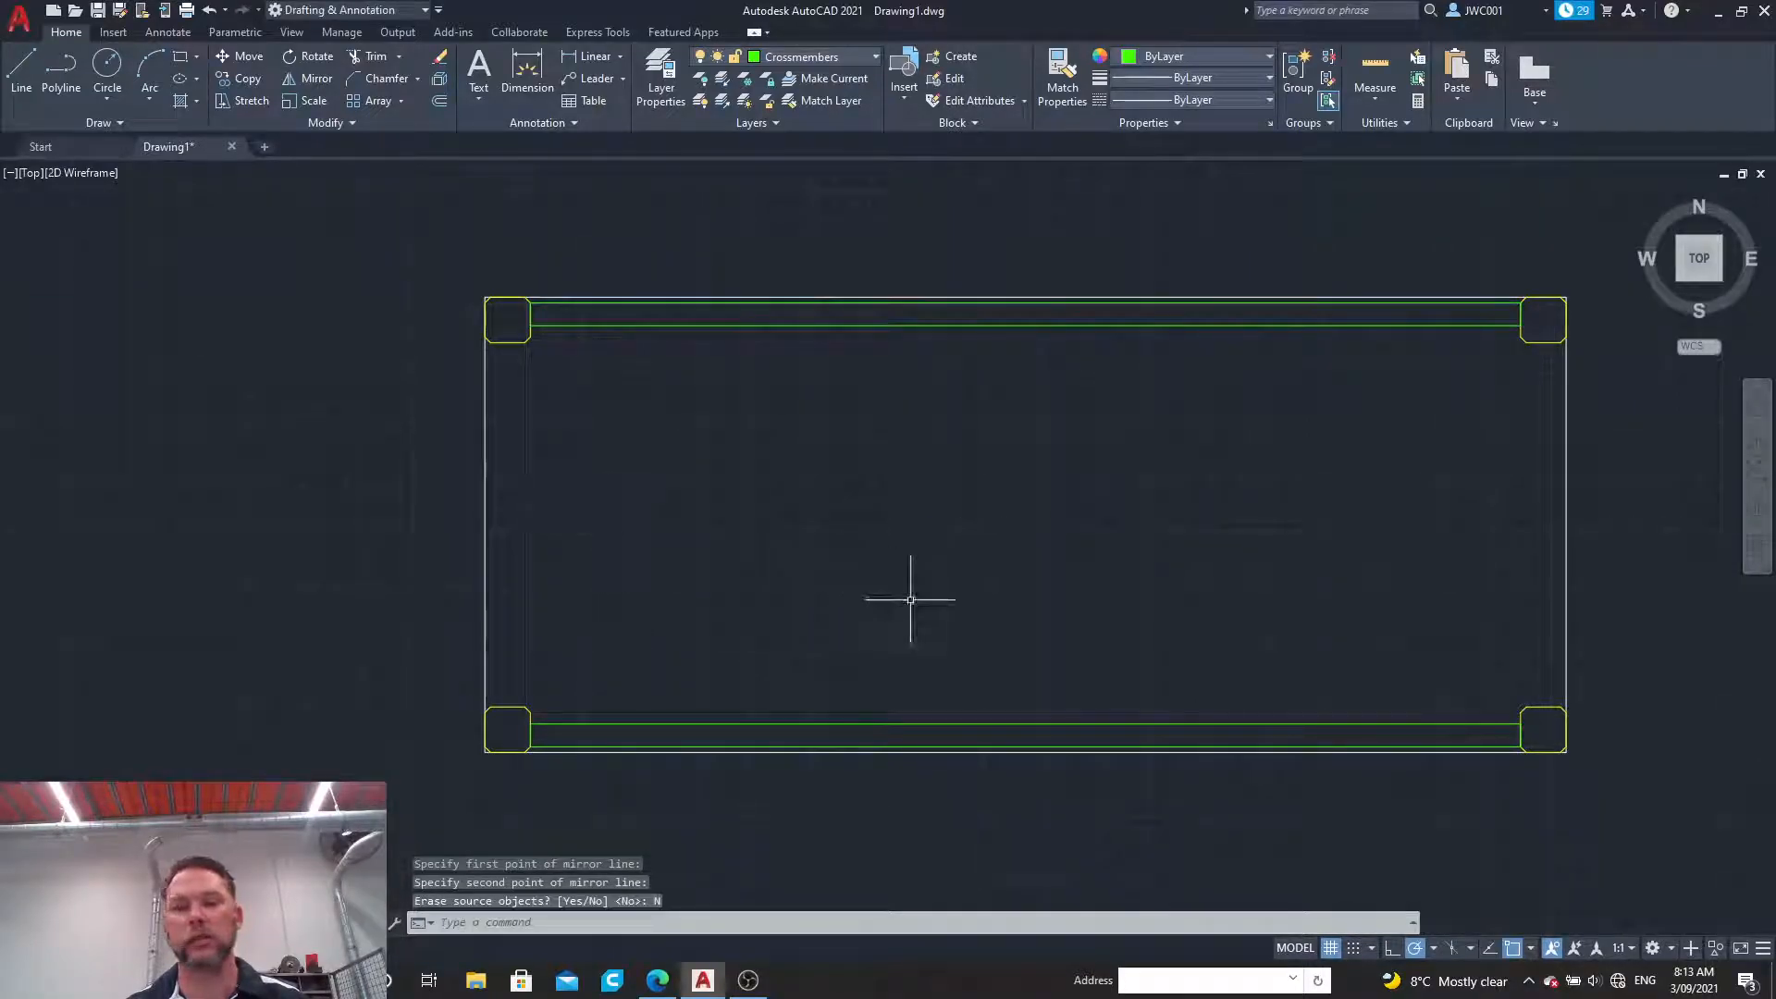
Step: Draw a closed 20 wide vertical crossmember between the two left legs, starting from the upper leg's lower outer chamfer vertex
scroll(426, 495, "up", 2)
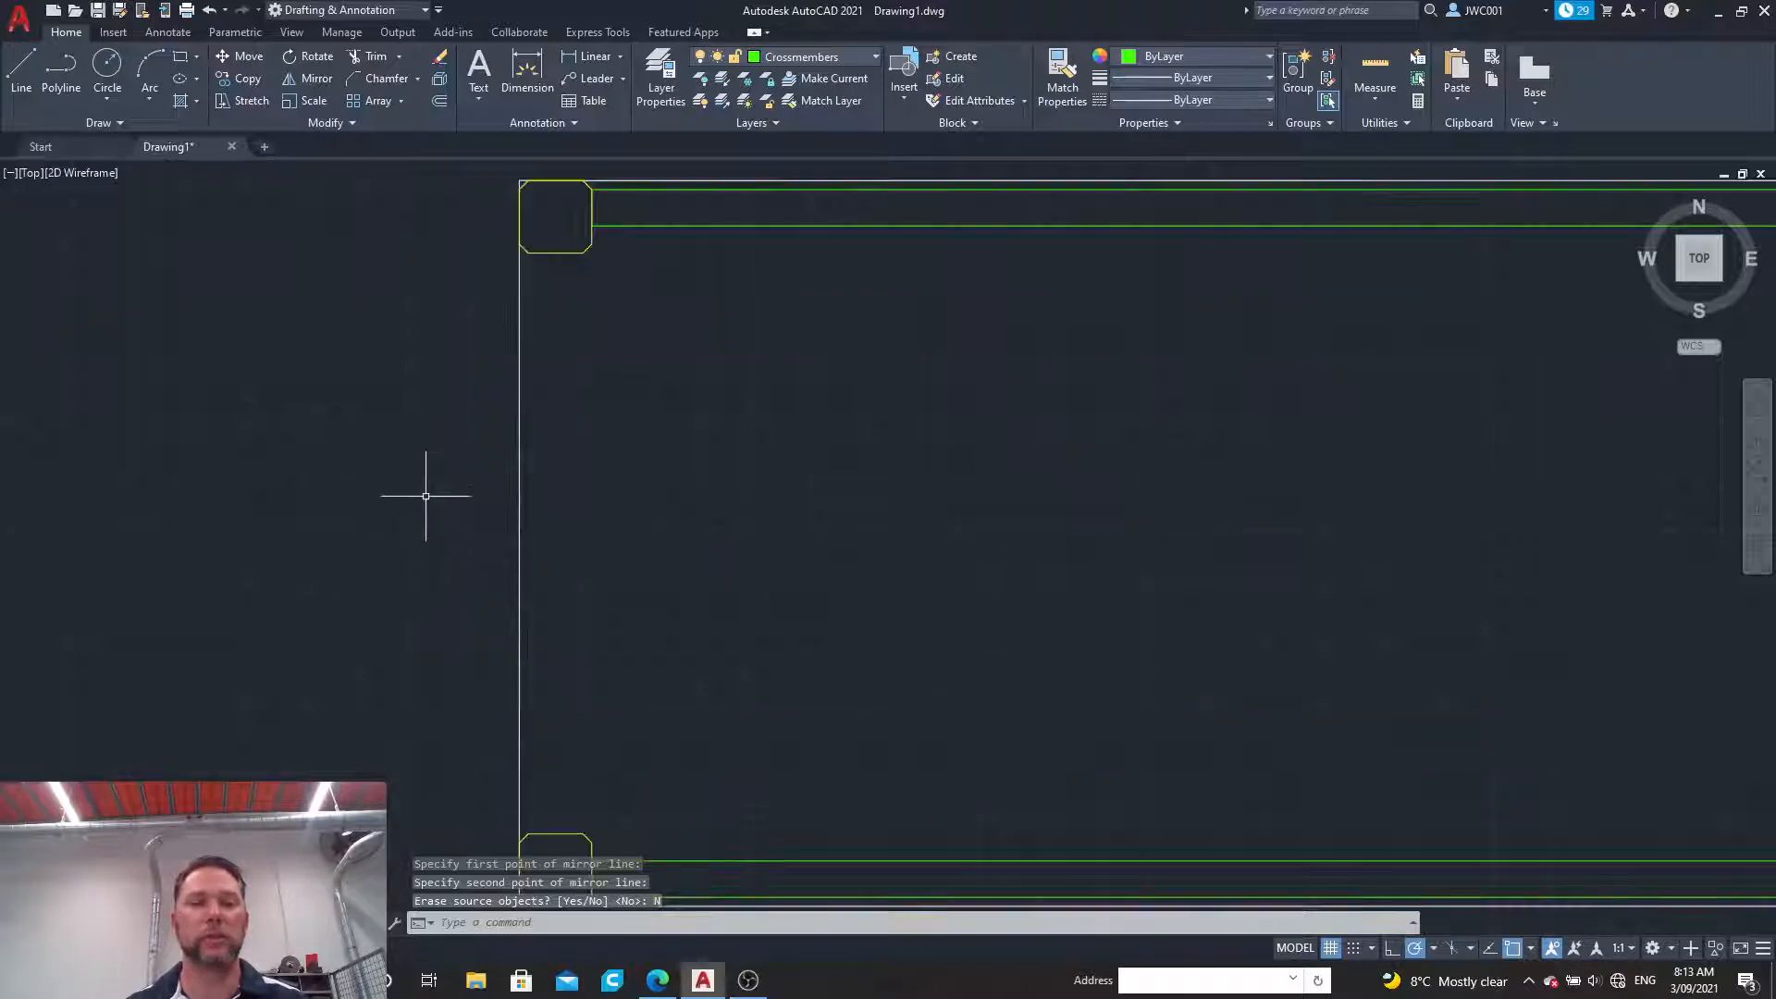
left_click(21, 72)
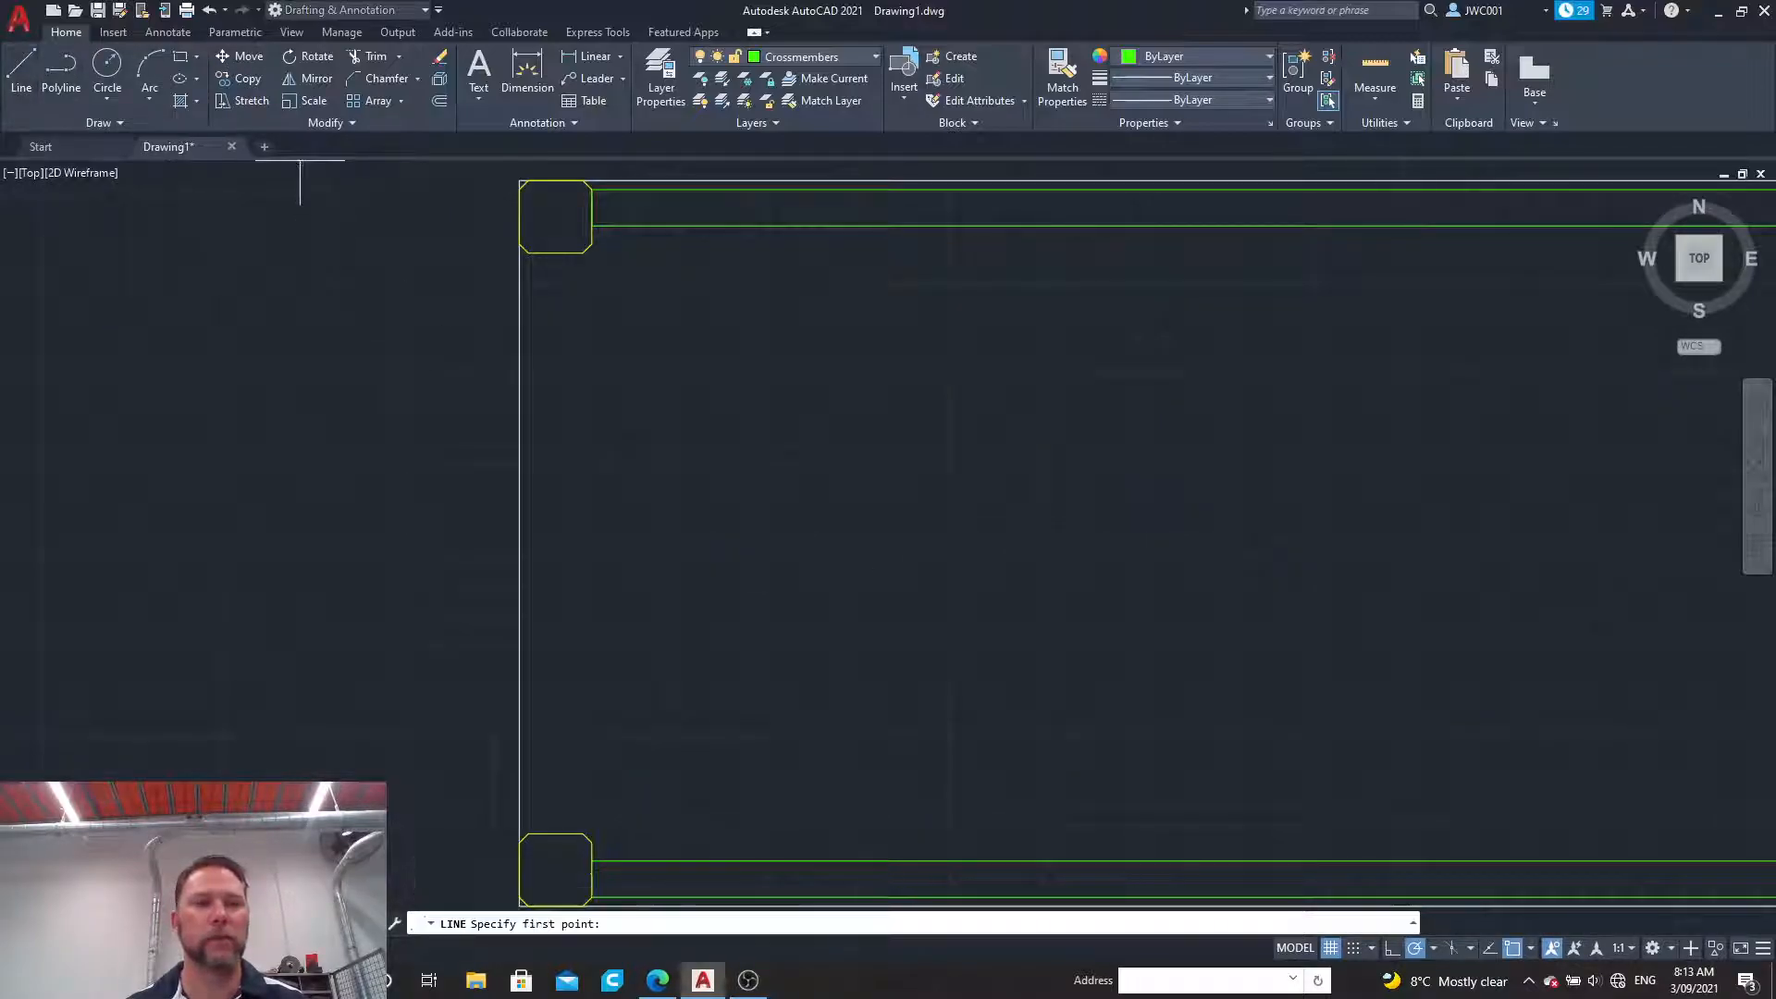
left_click(528, 252)
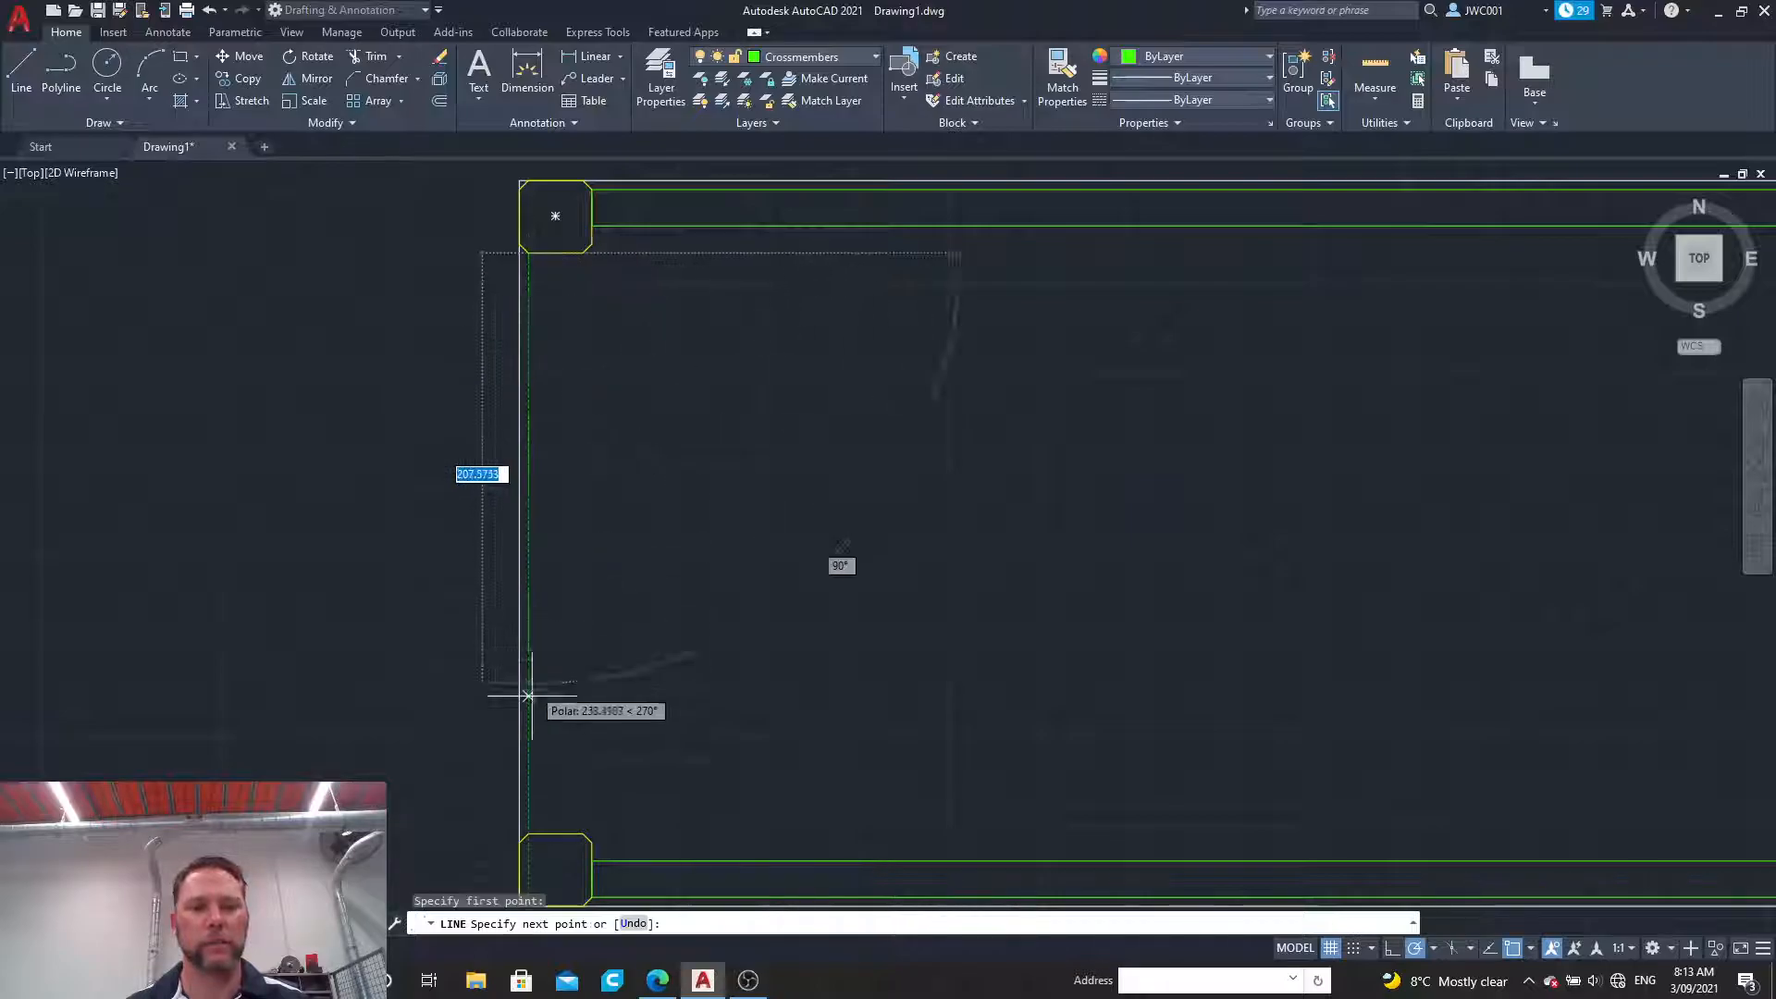
left_click(529, 834)
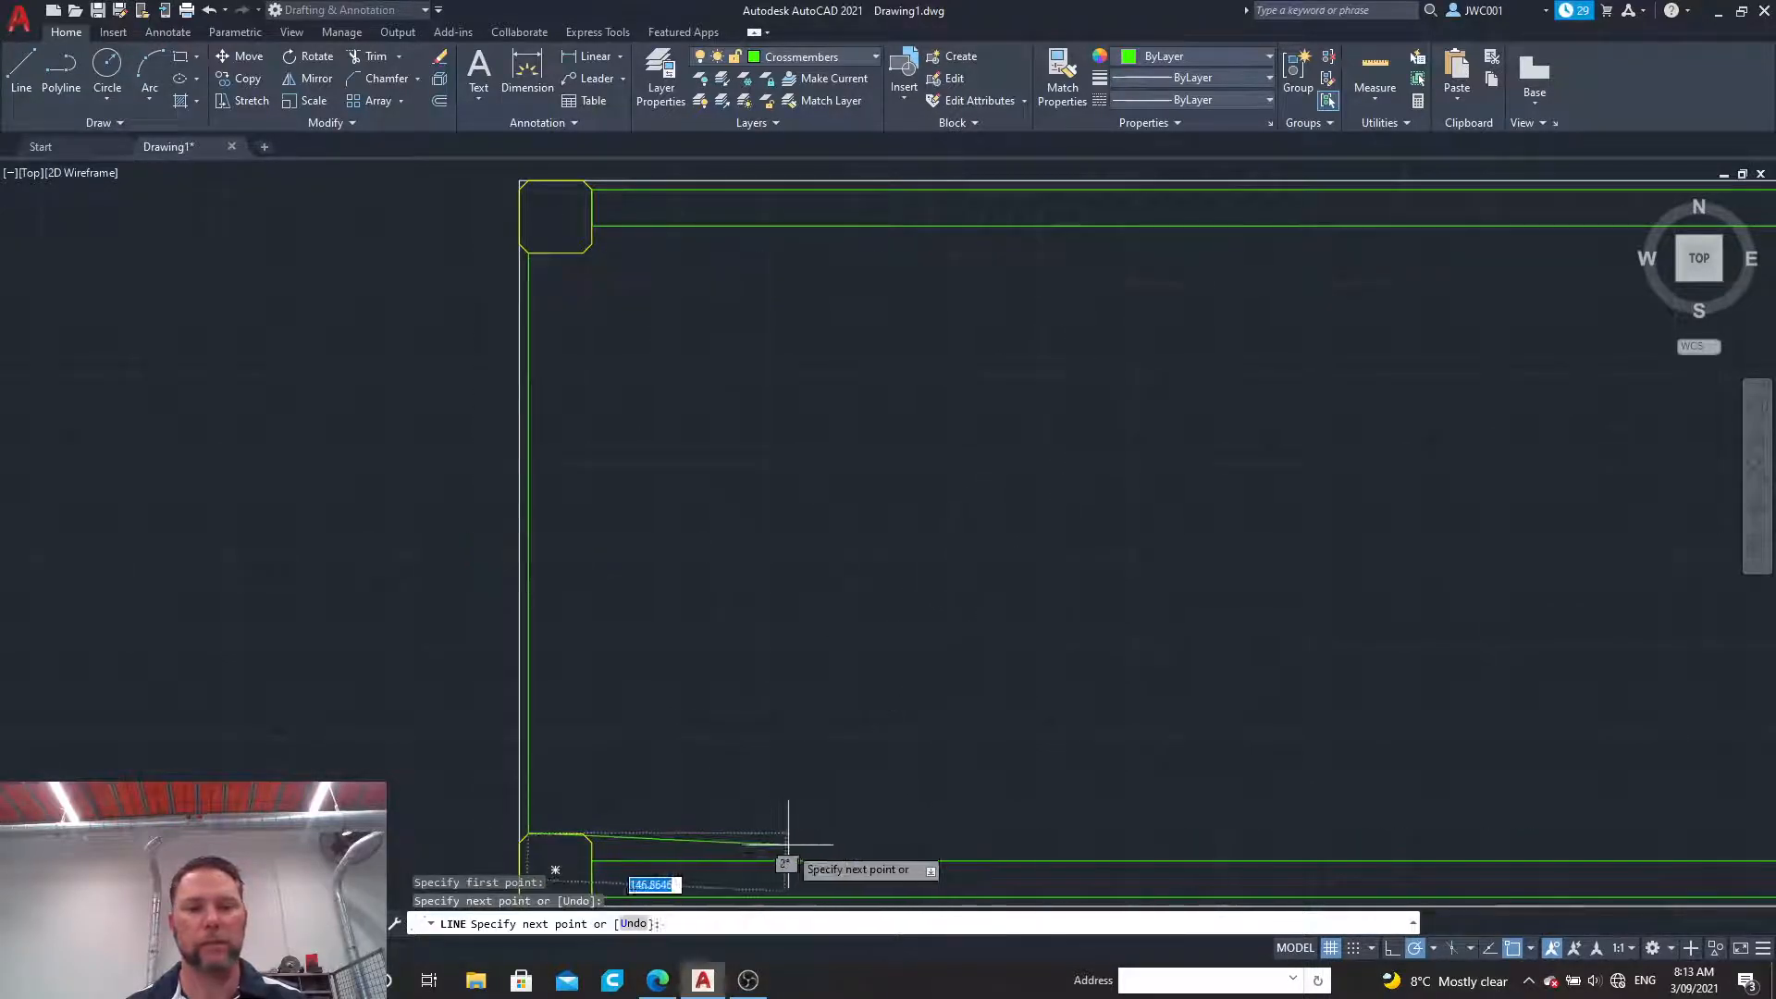
type("2")
key("Return")
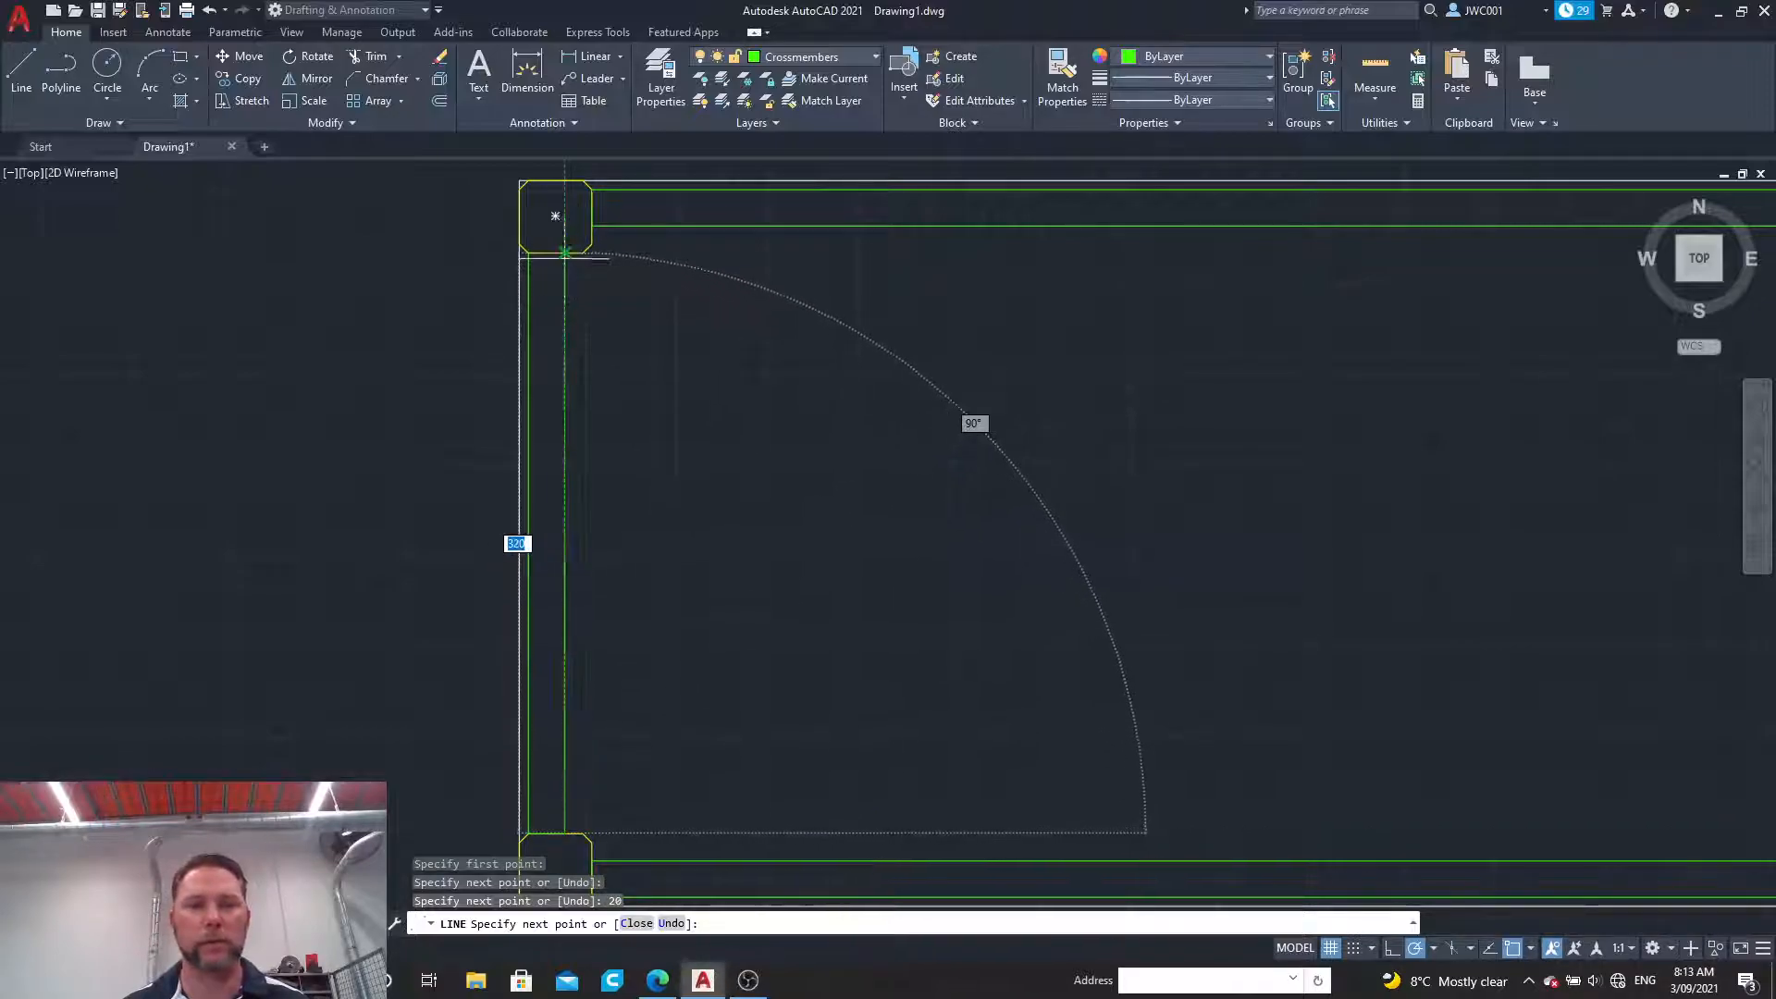
left_click(563, 252)
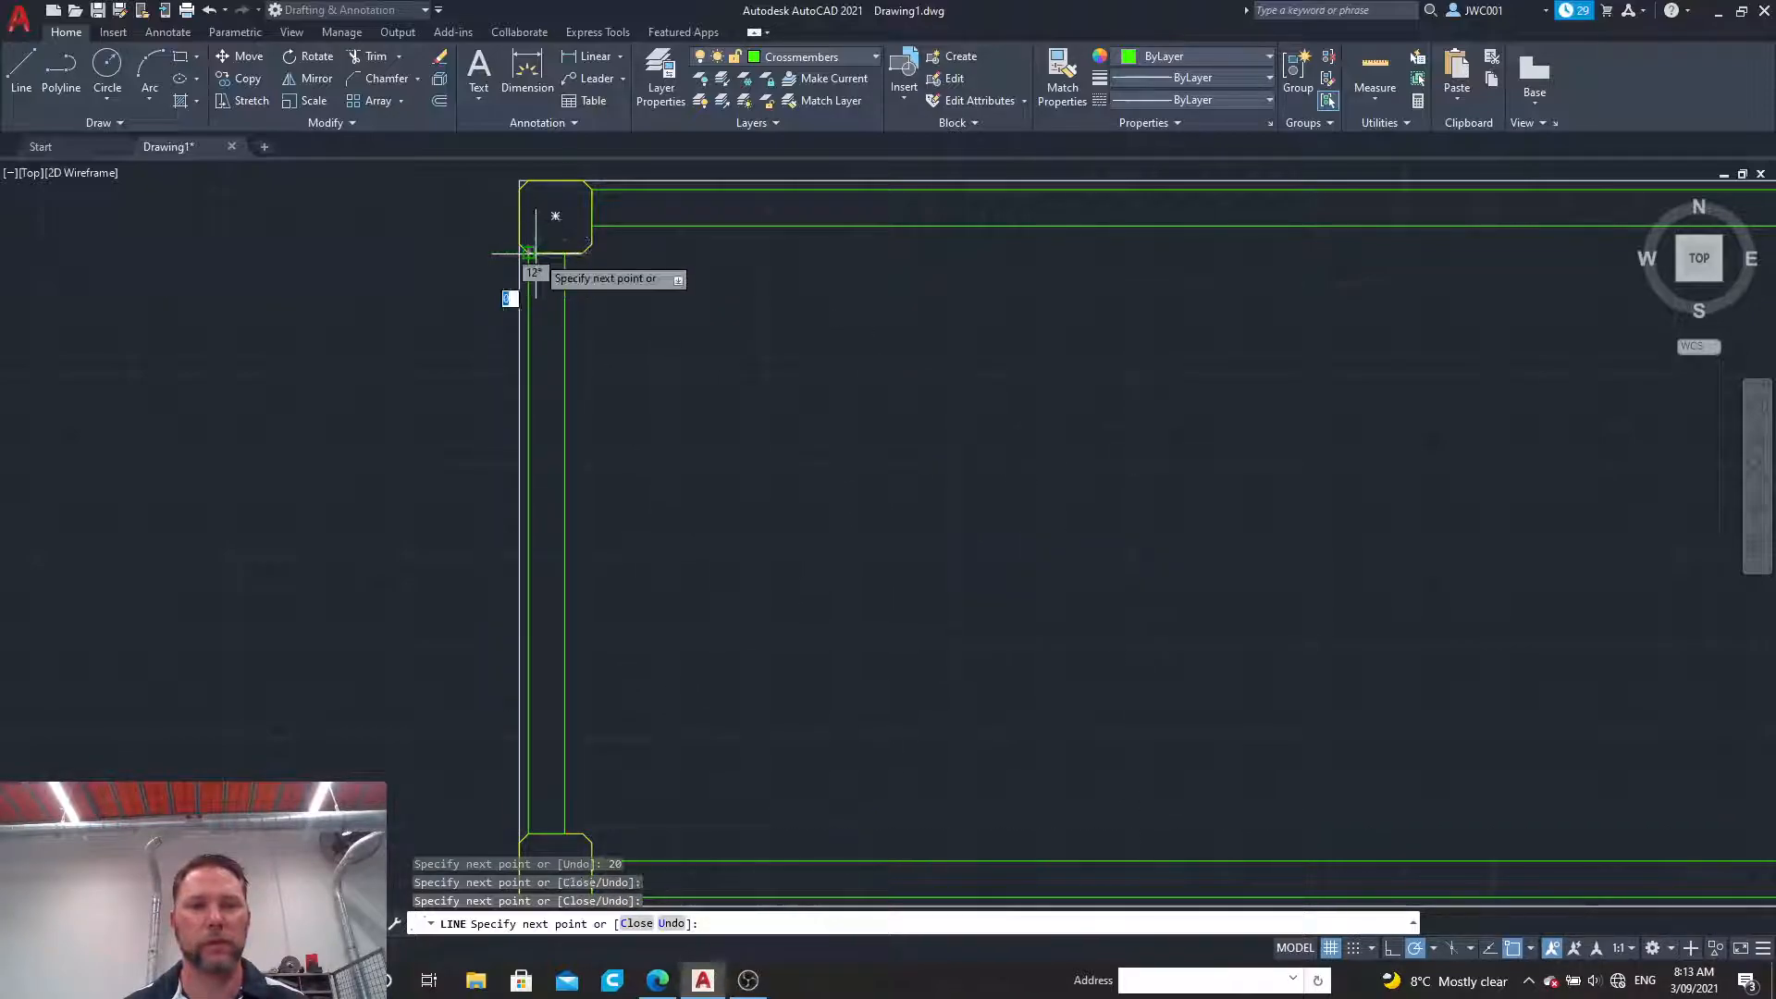
key("Escape")
Step: Join the four lines of the left crossmember into one polyline
left_click(499, 238)
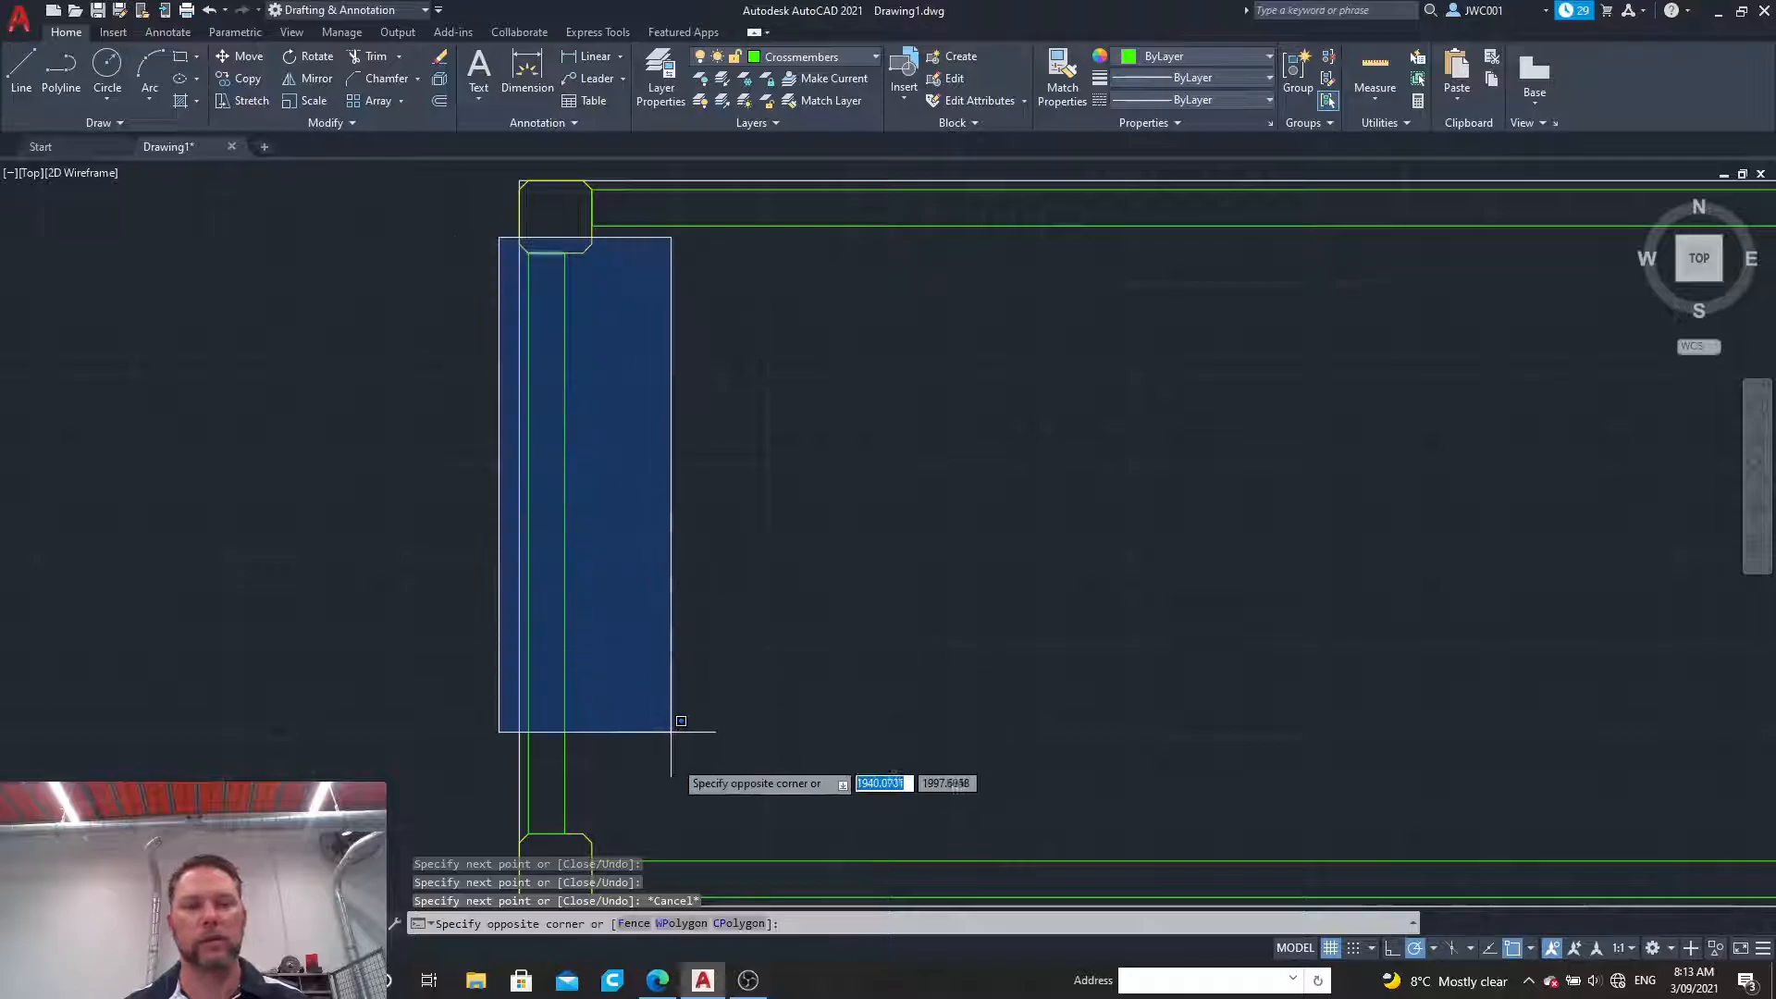
left_click(639, 845)
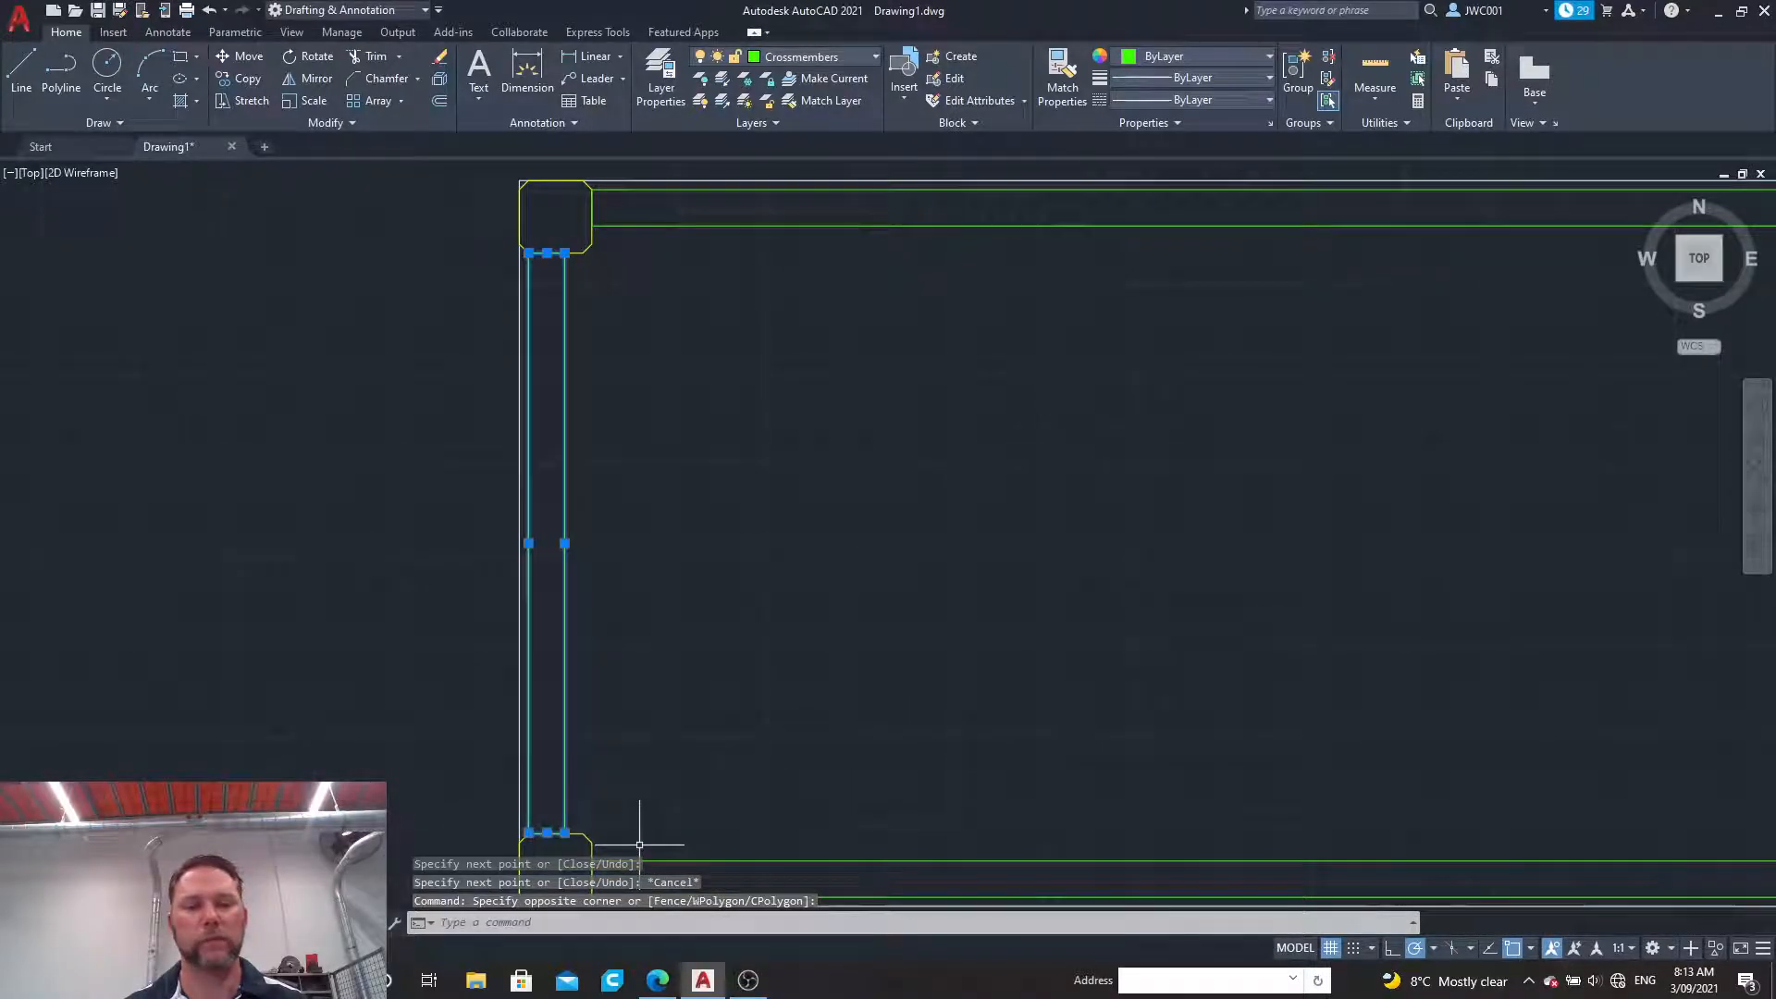
left_click(329, 122)
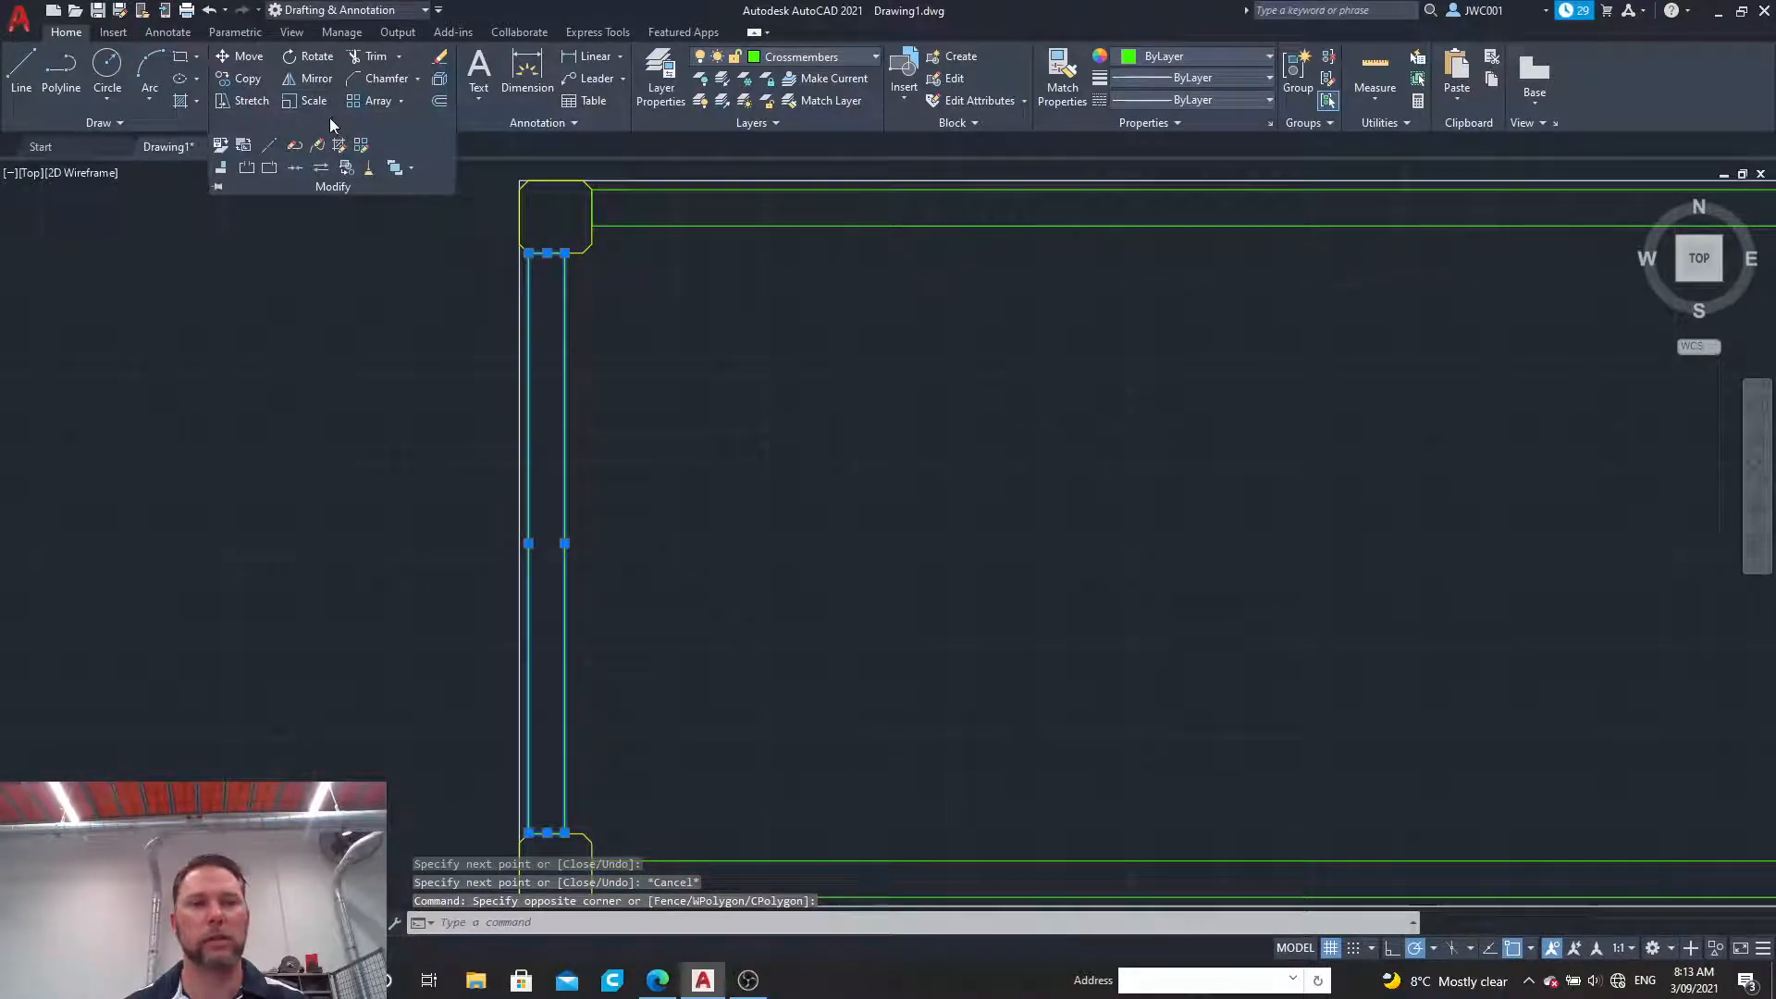
left_click(294, 168)
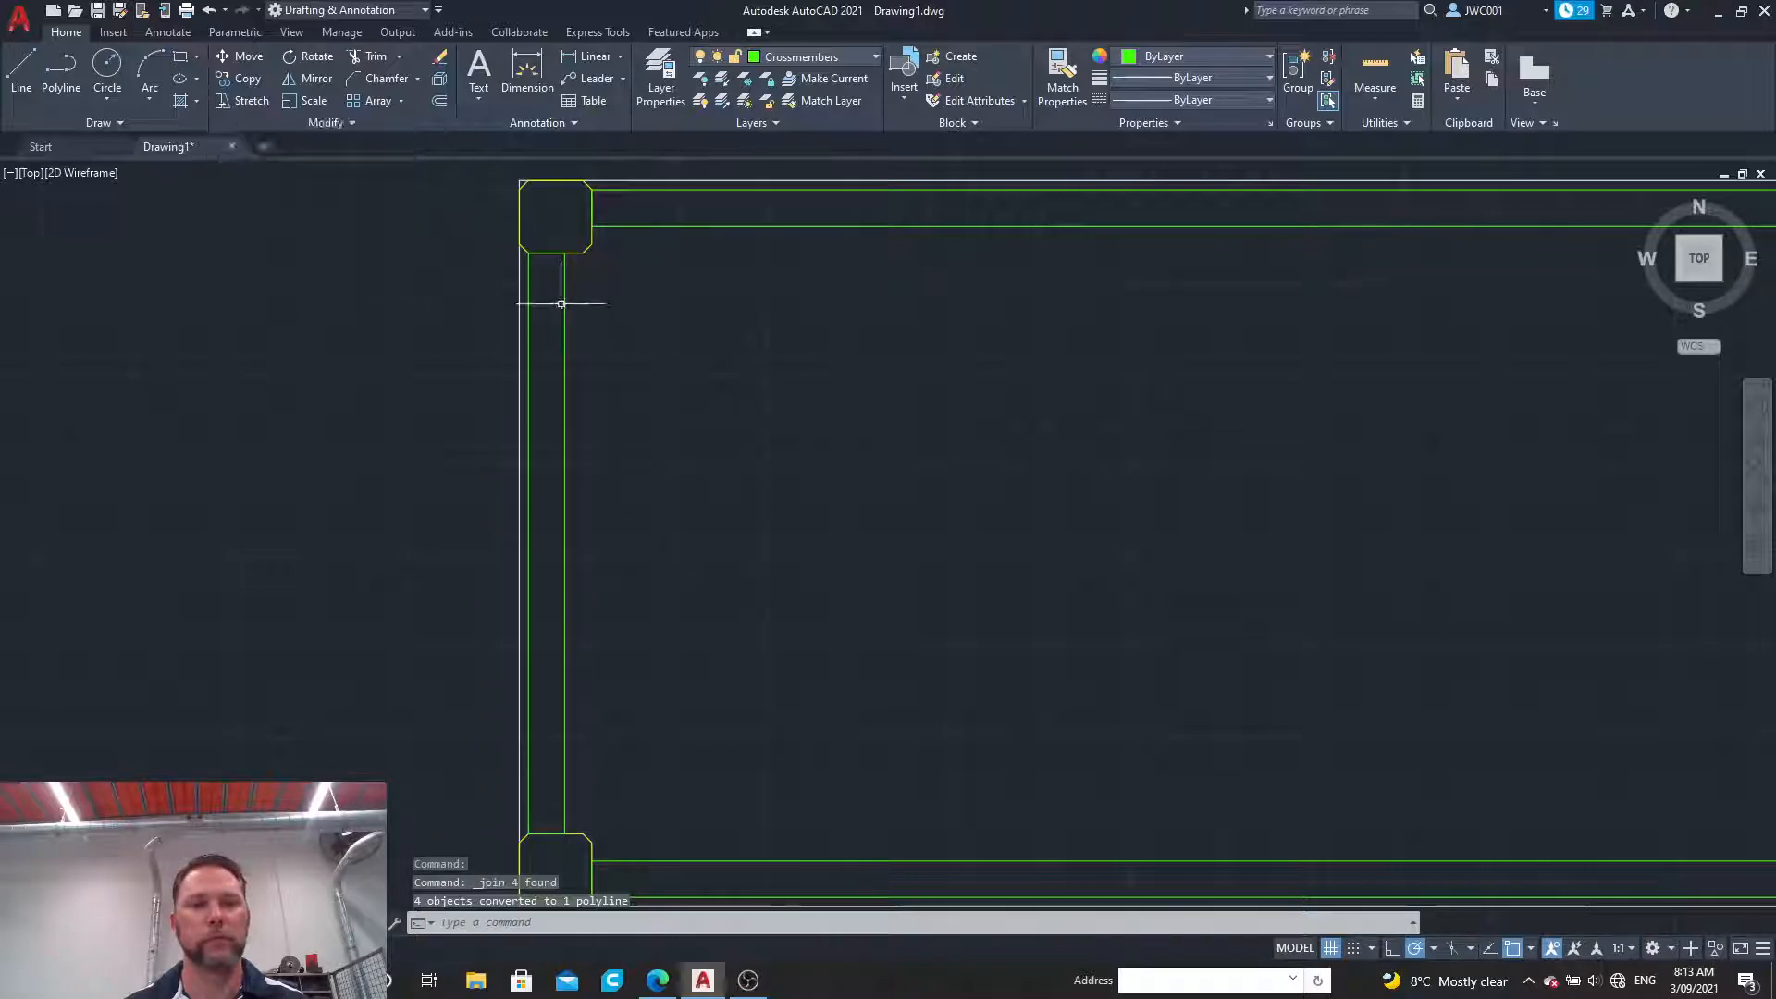
Step: Mirror the left crossmember about a vertical line through the centre of the upper crossmember, keeping the original
scroll(562, 303, "down", 4)
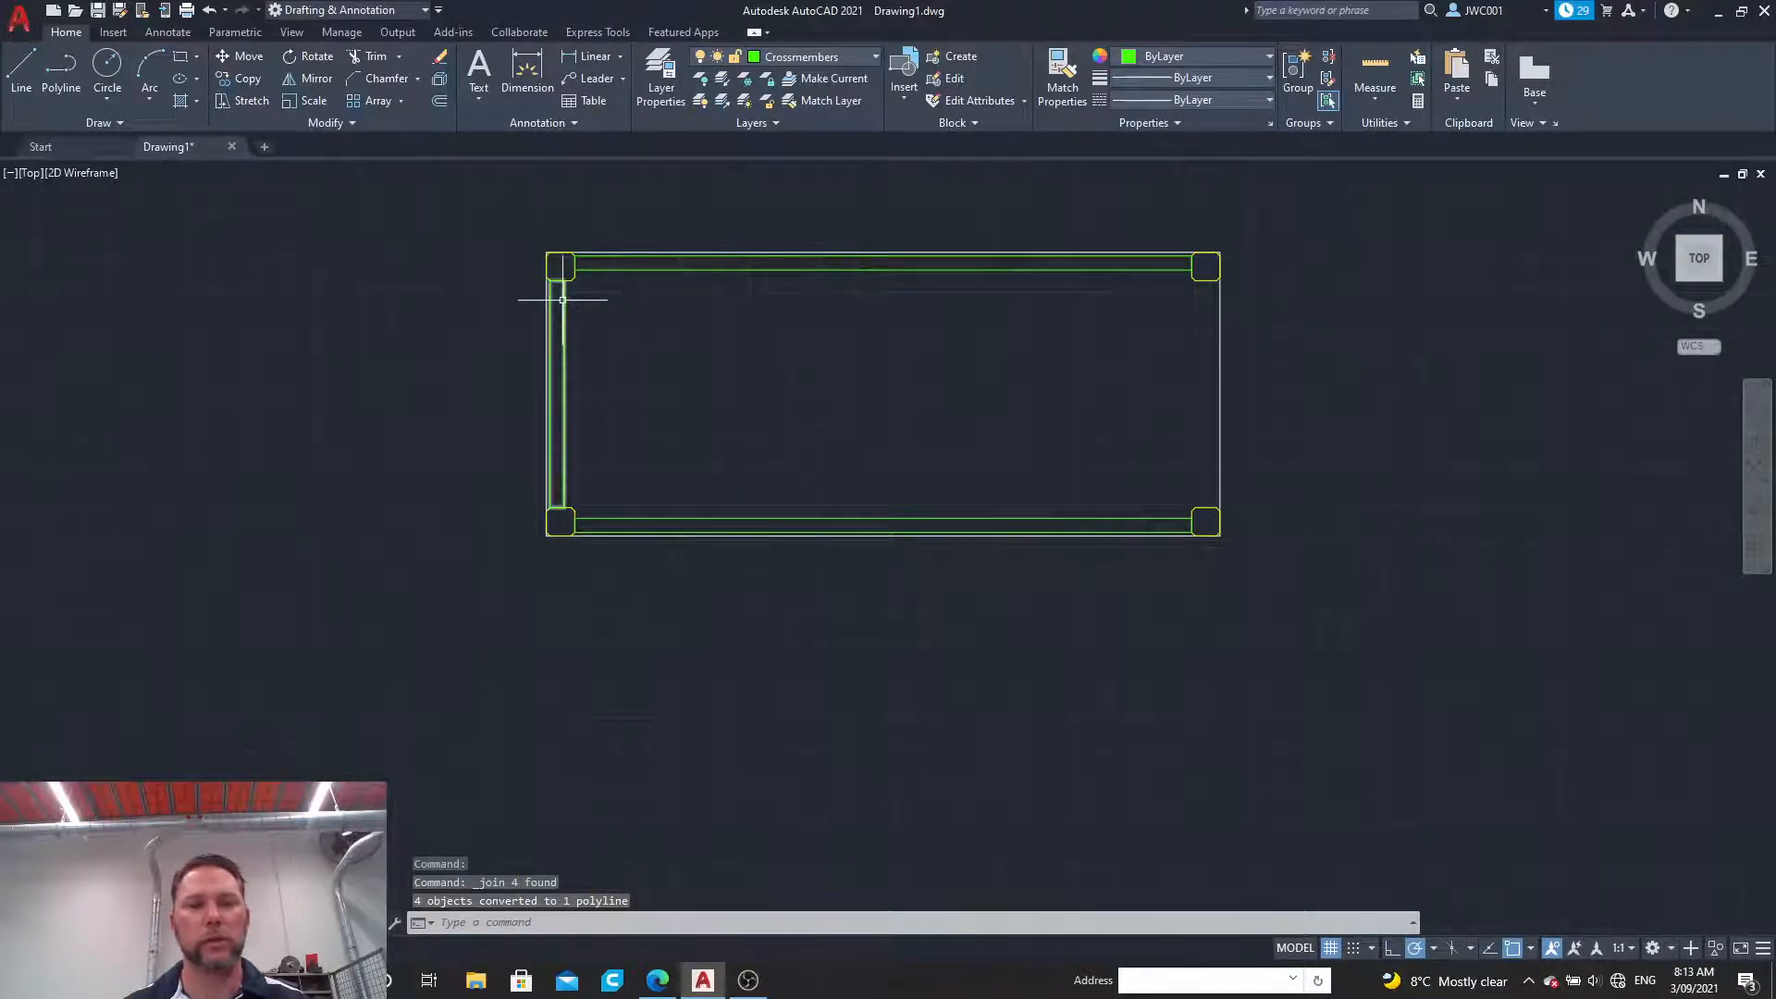
left_click(562, 300)
left_click(308, 79)
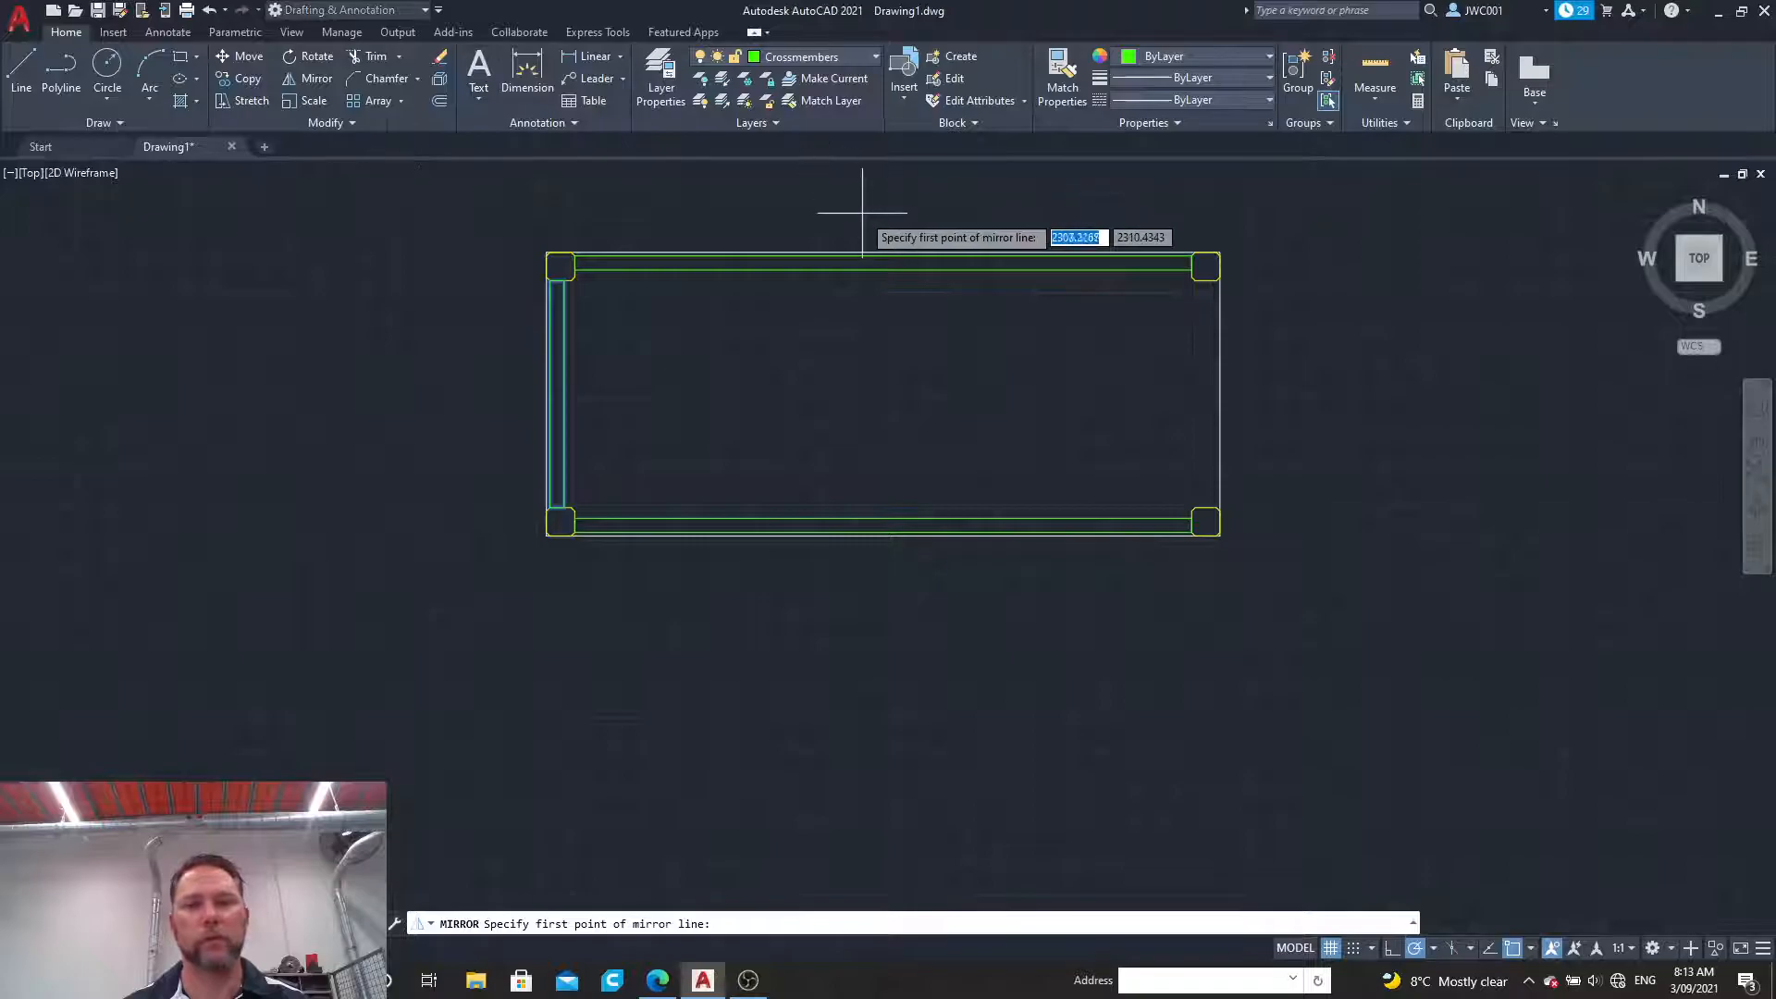
left_click(883, 265)
left_click(883, 314)
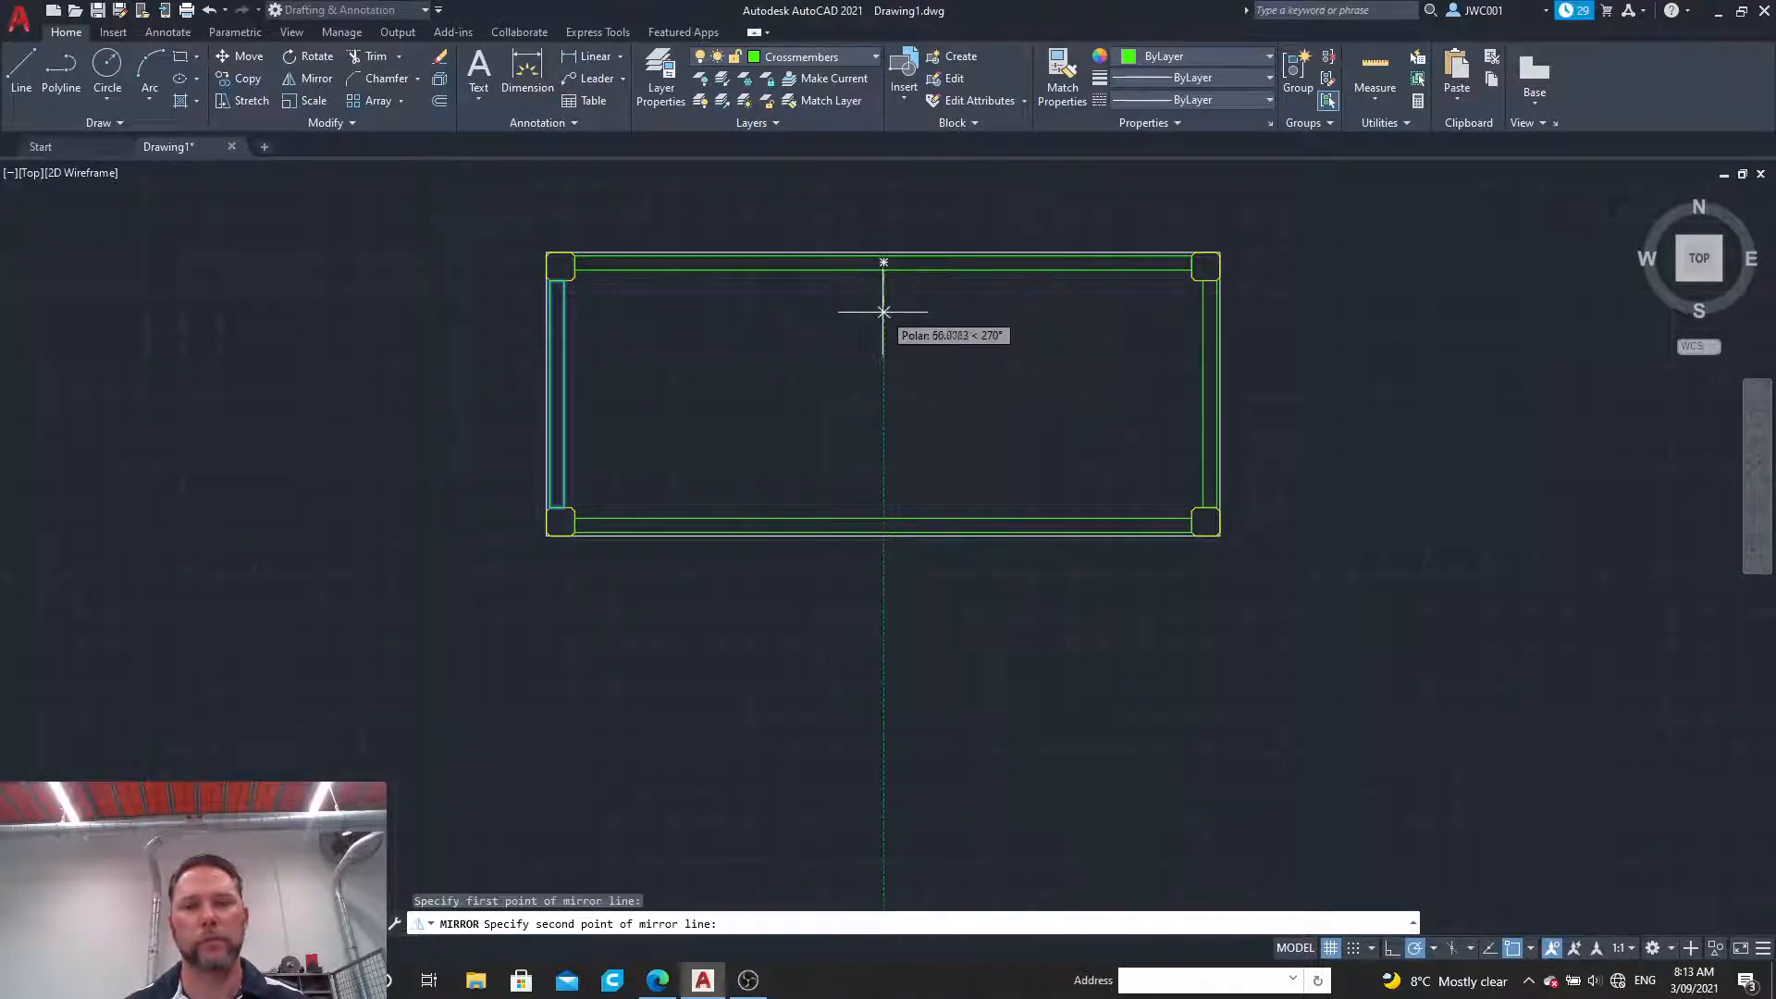
left_click(926, 387)
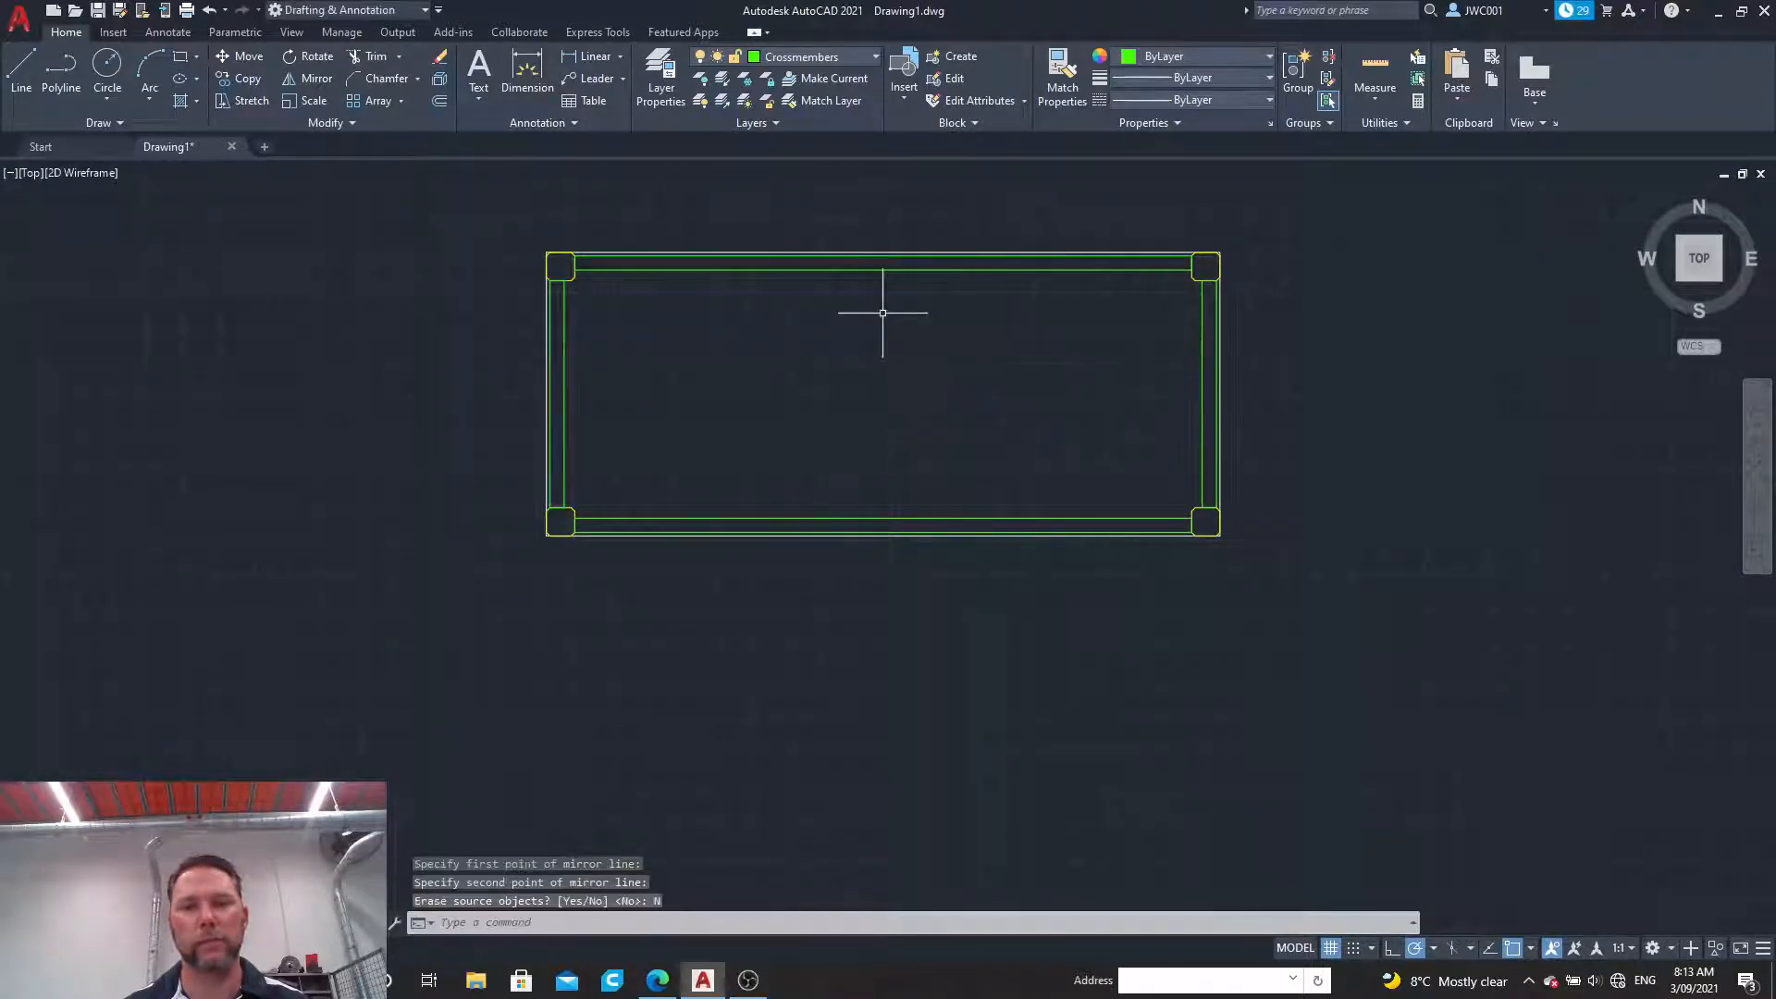
Step: Make the Benchtop layer current and draw lines from the outline's upper left corner, 25 outward to the left and 425 down
scroll(1217, 286, "up", 8)
scroll(1221, 287, "down", 8)
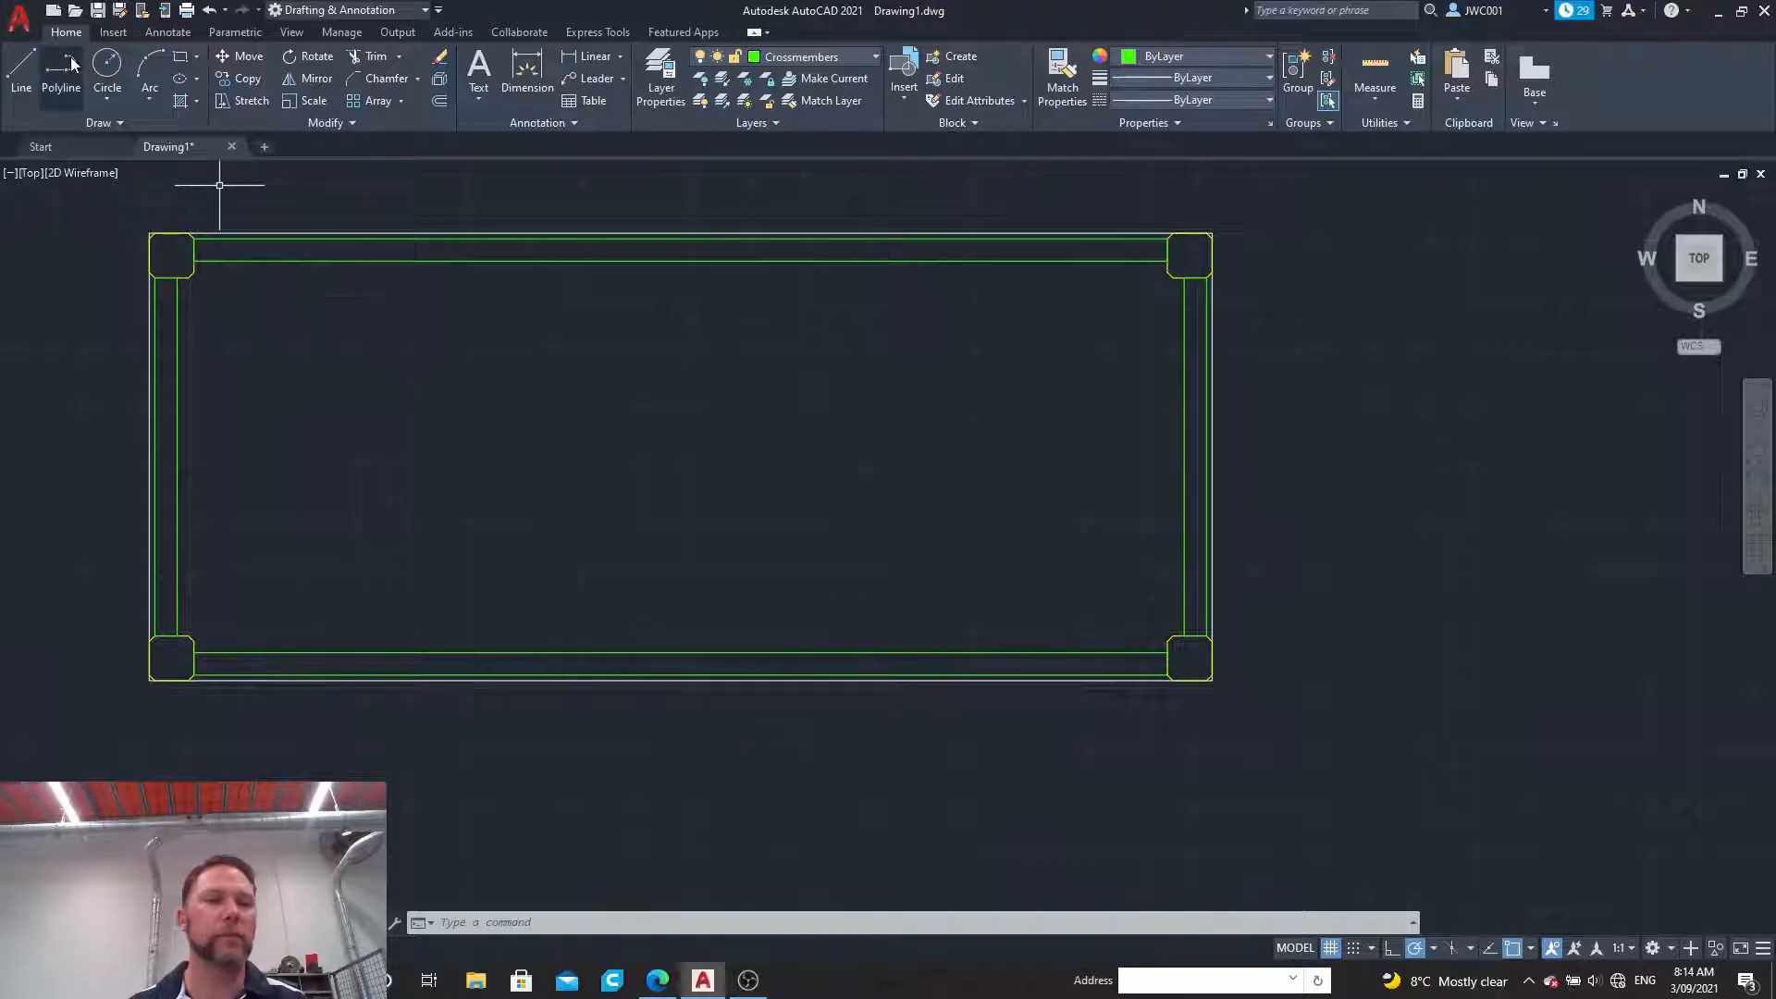
left_click(822, 57)
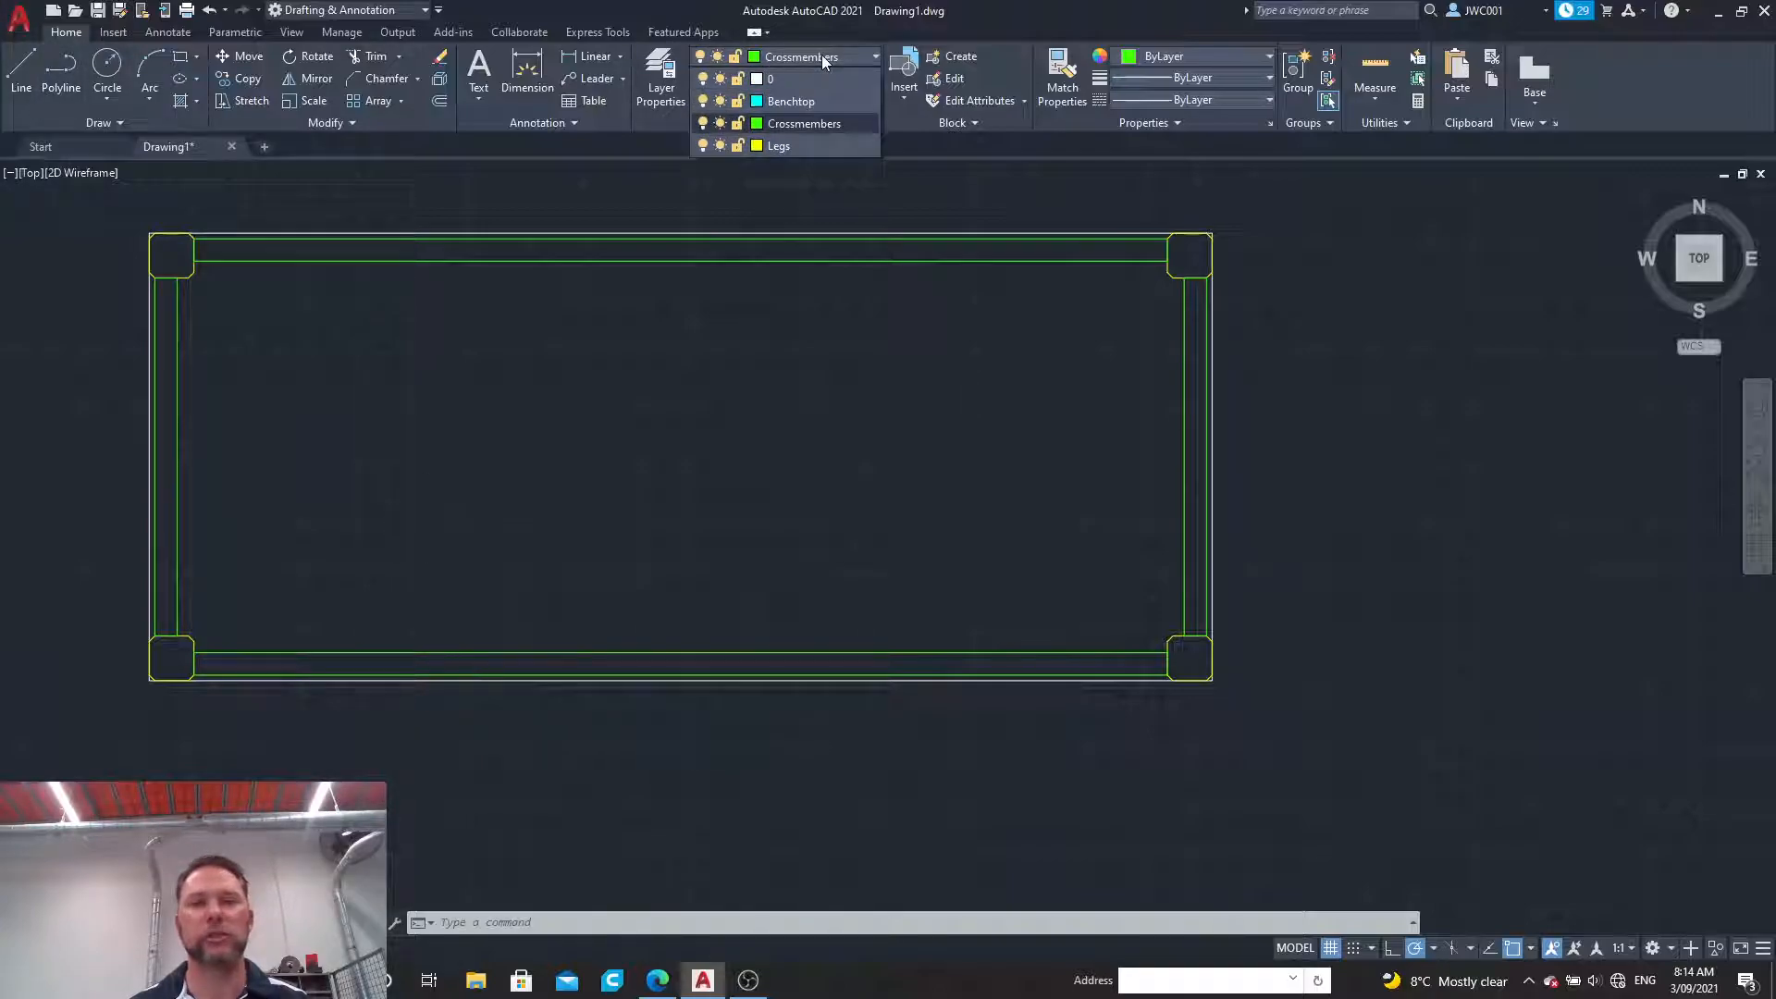
left_click(803, 103)
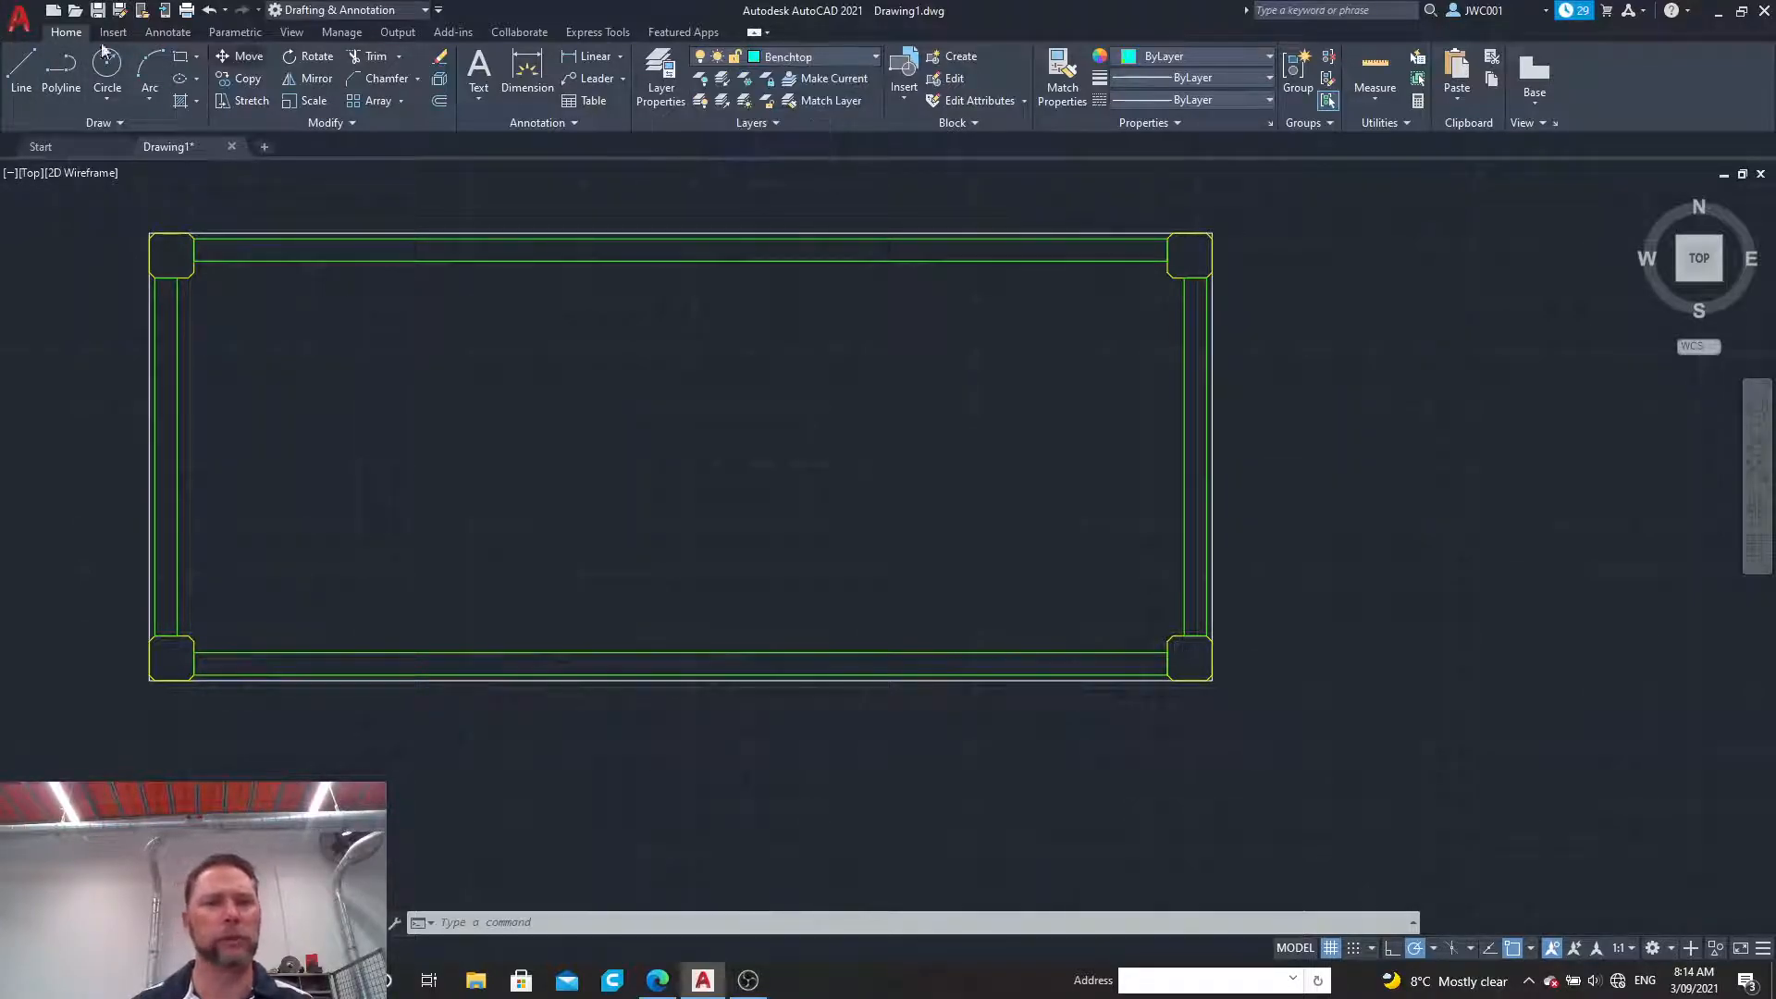
left_click(23, 67)
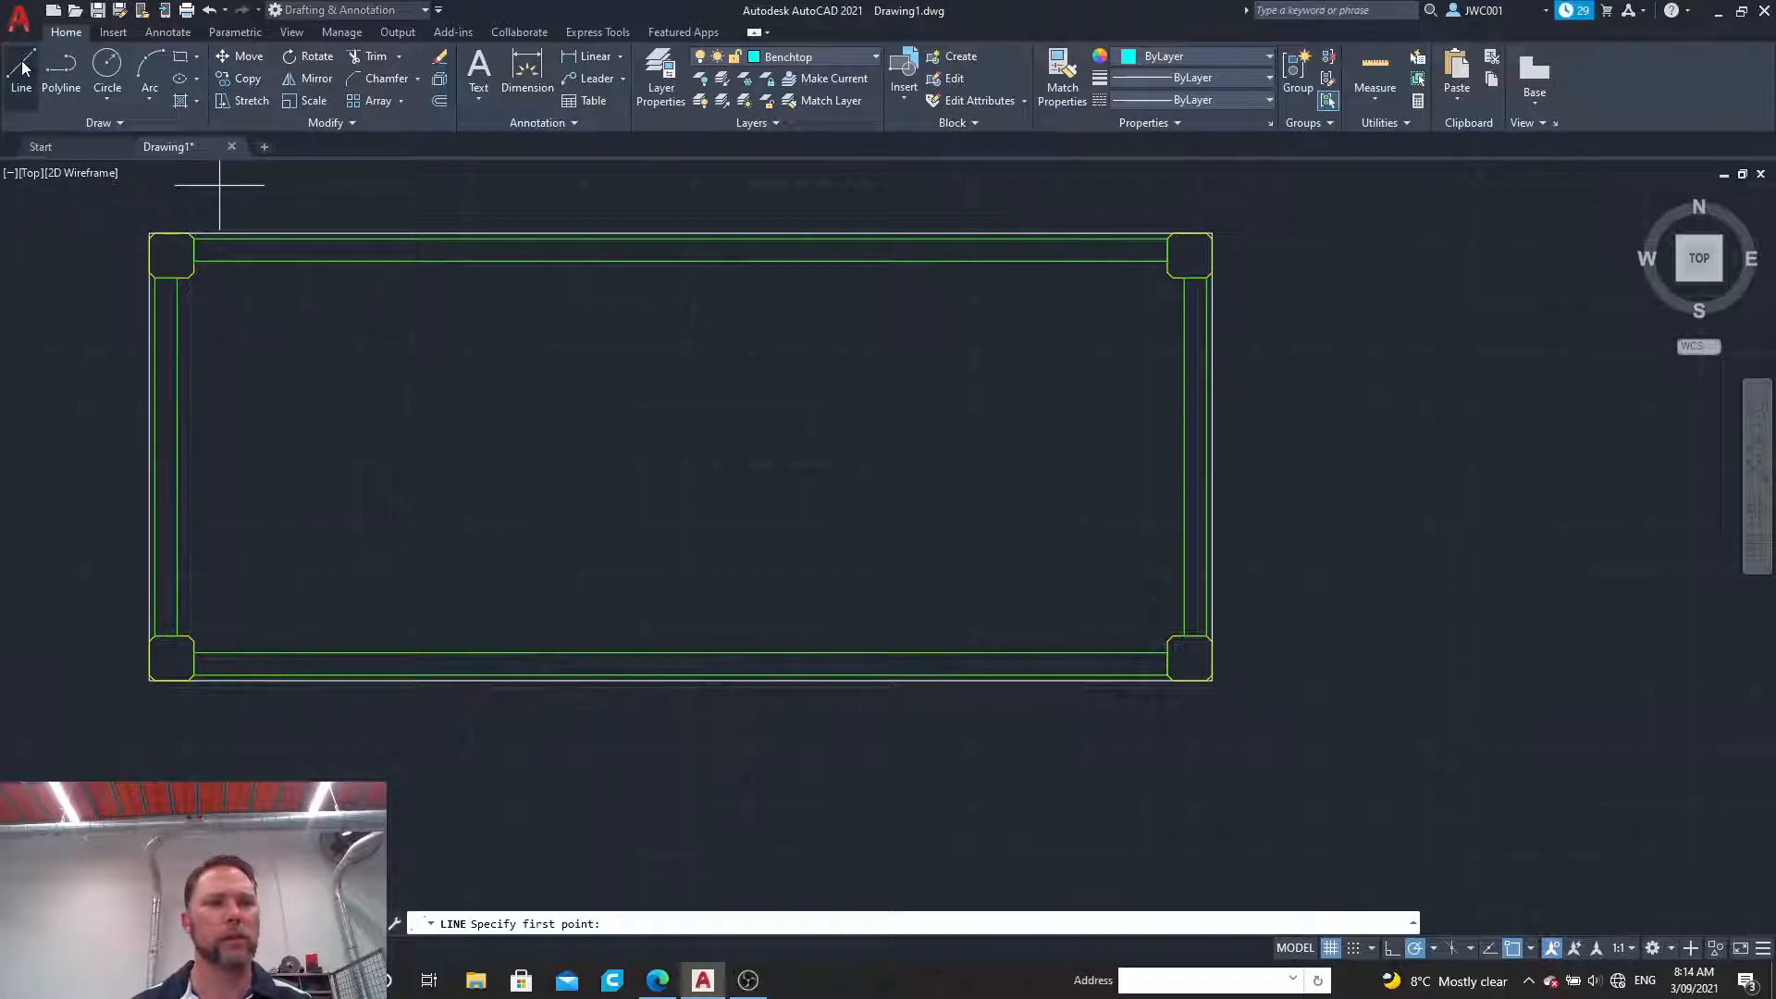
left_click(149, 233)
type("25")
key("Return")
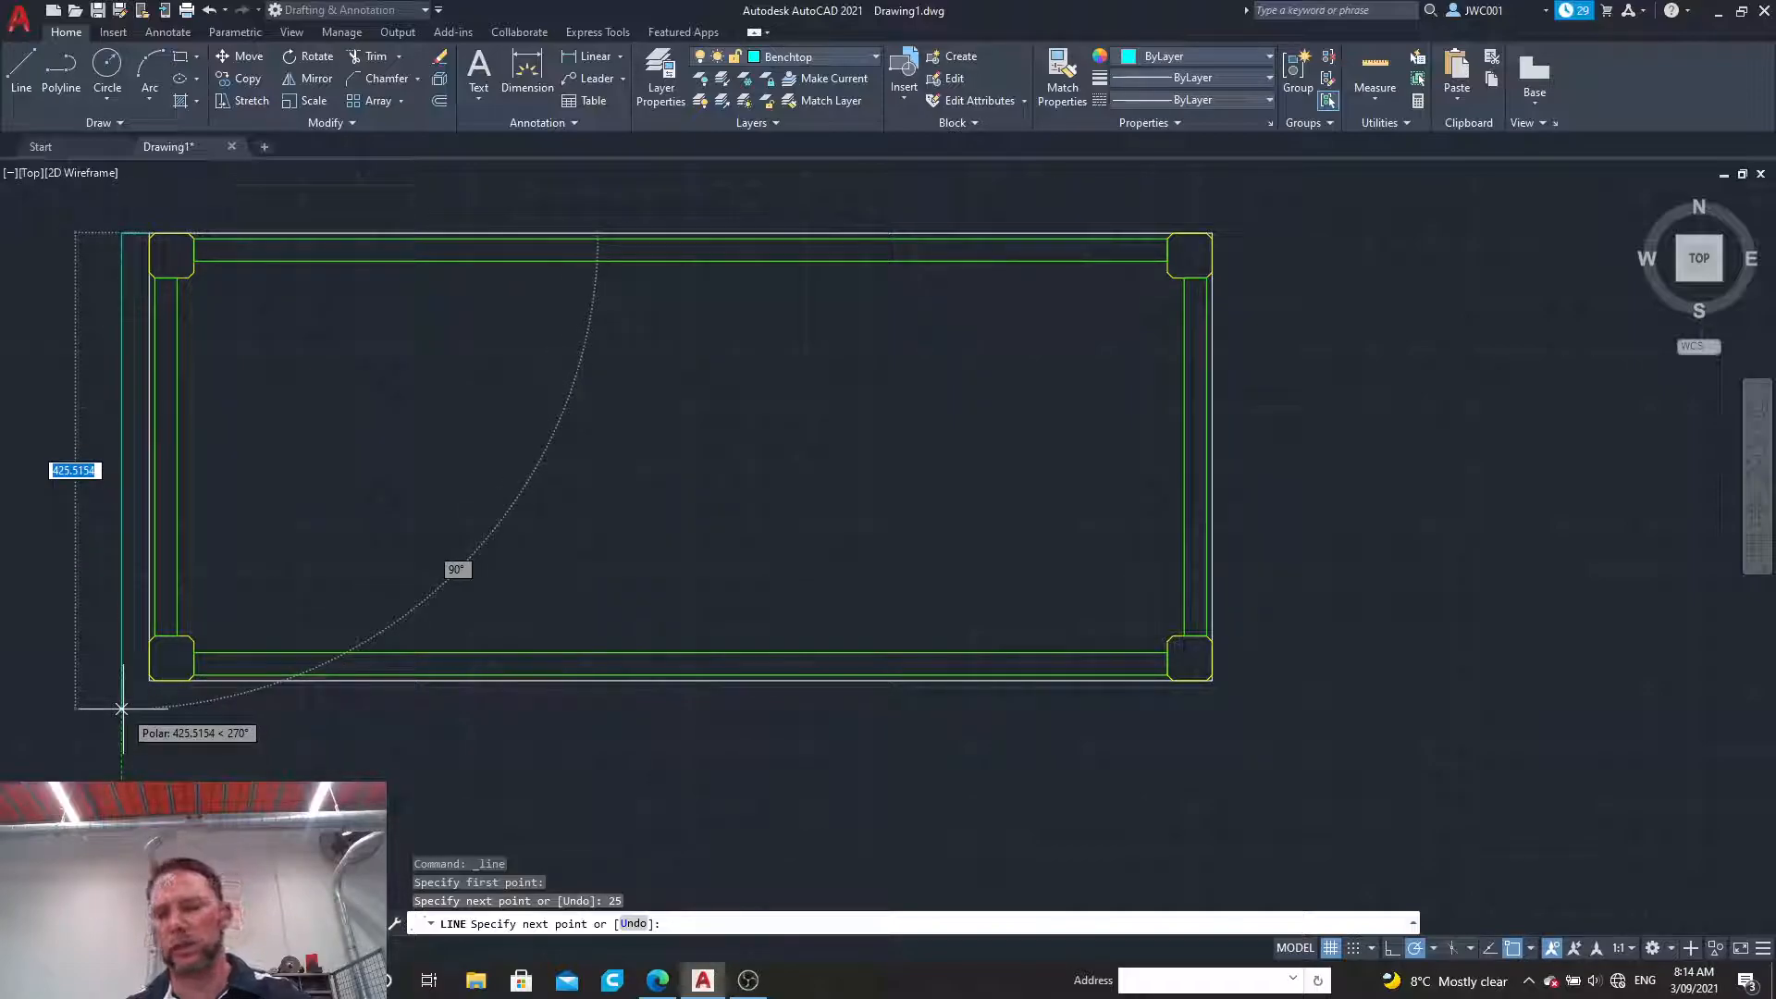
type("425")
key("Return")
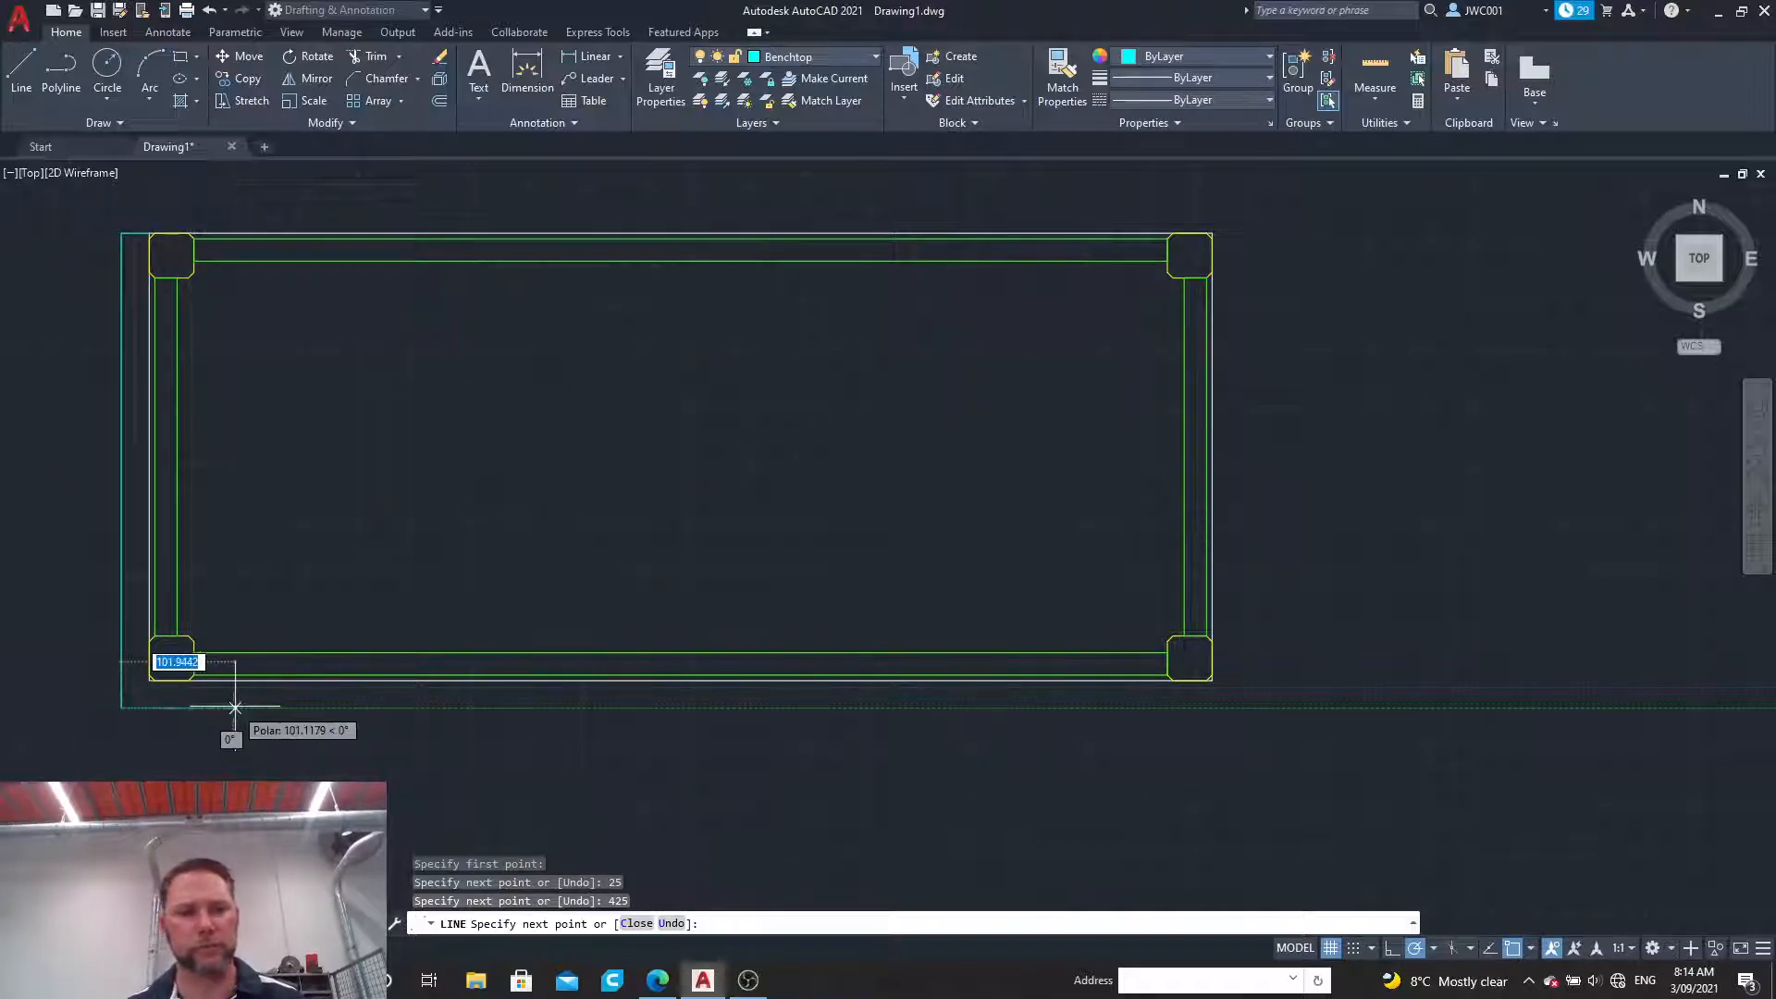
key("Escape")
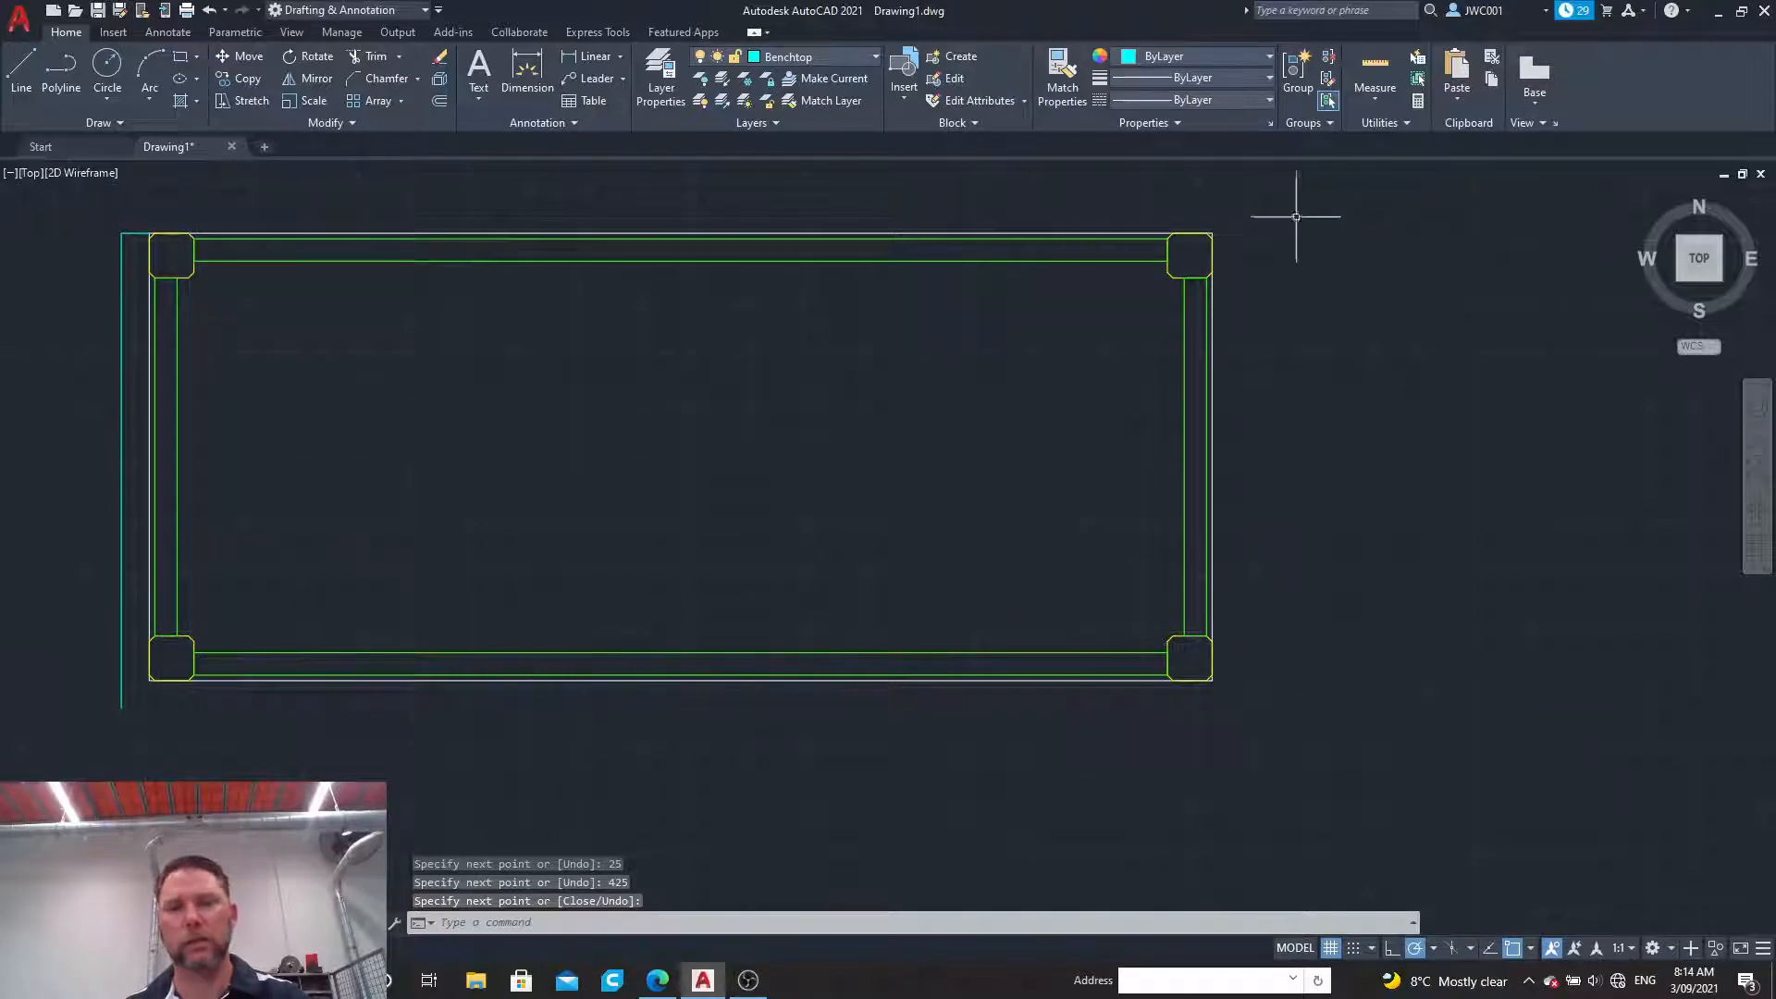
Step: Draw lines from the outline's upper right corner, 25 outward and 425 down, continuing across to the lower end of the left benchtop edge
key("Return")
left_click(1213, 233)
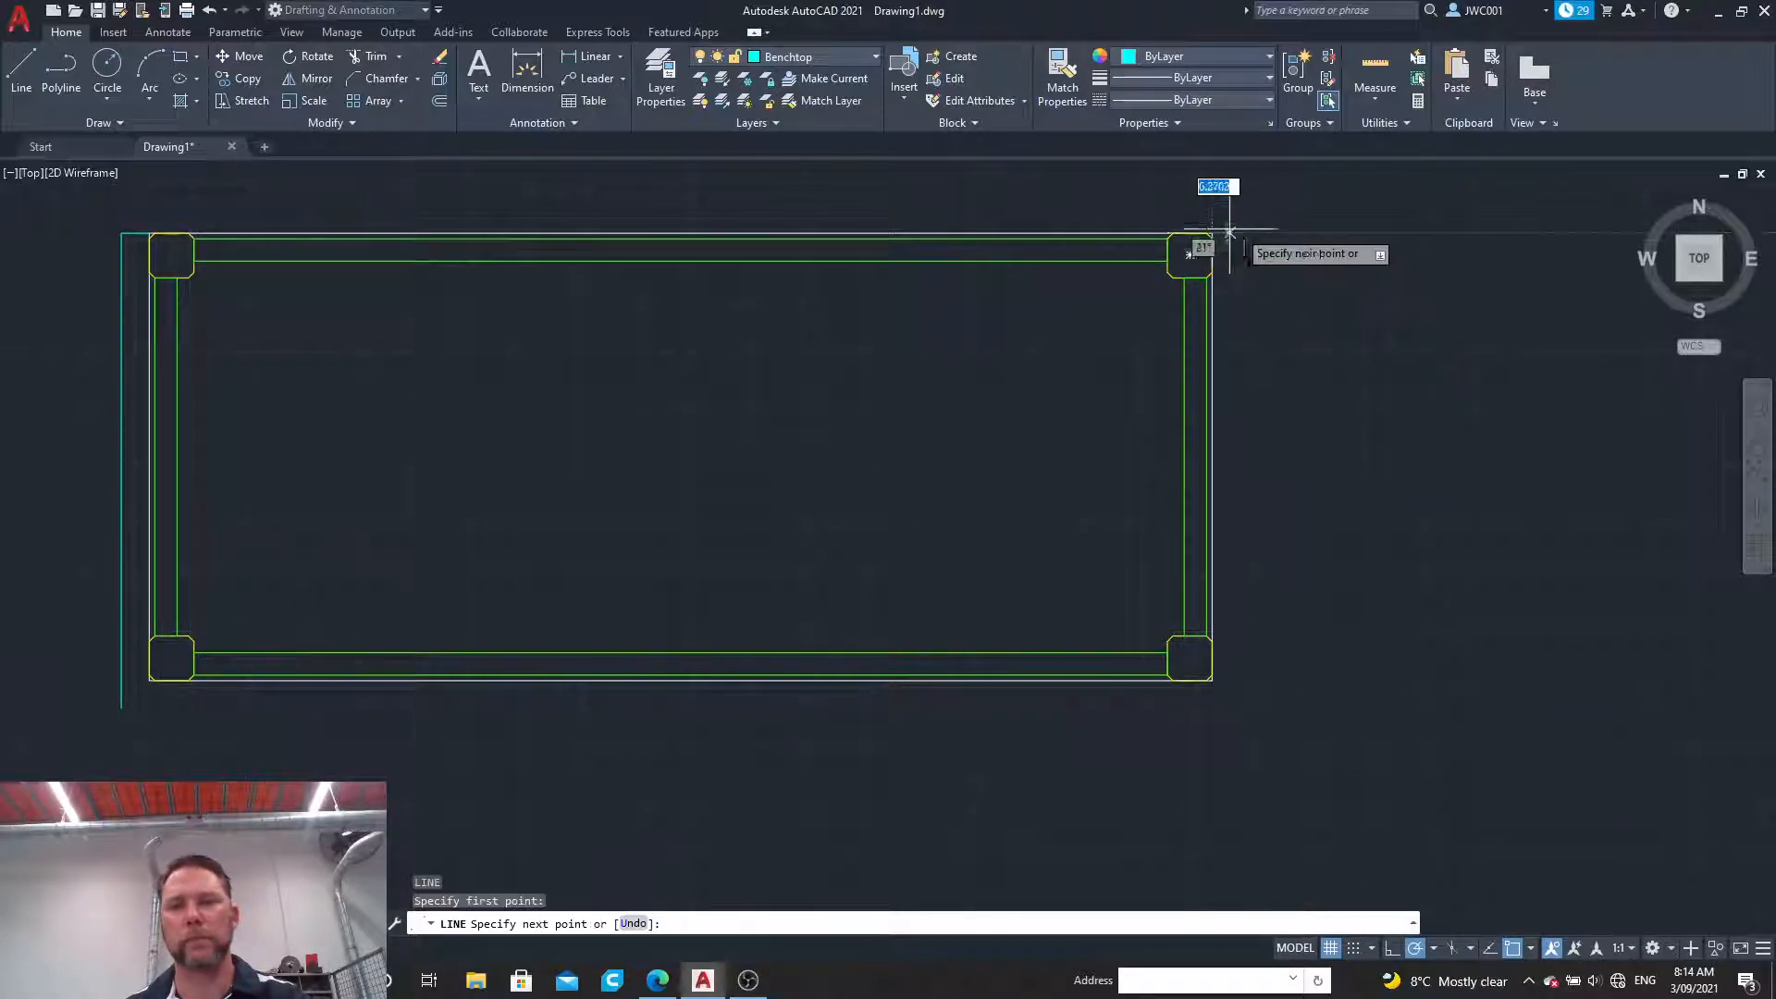
type("25")
key("Return")
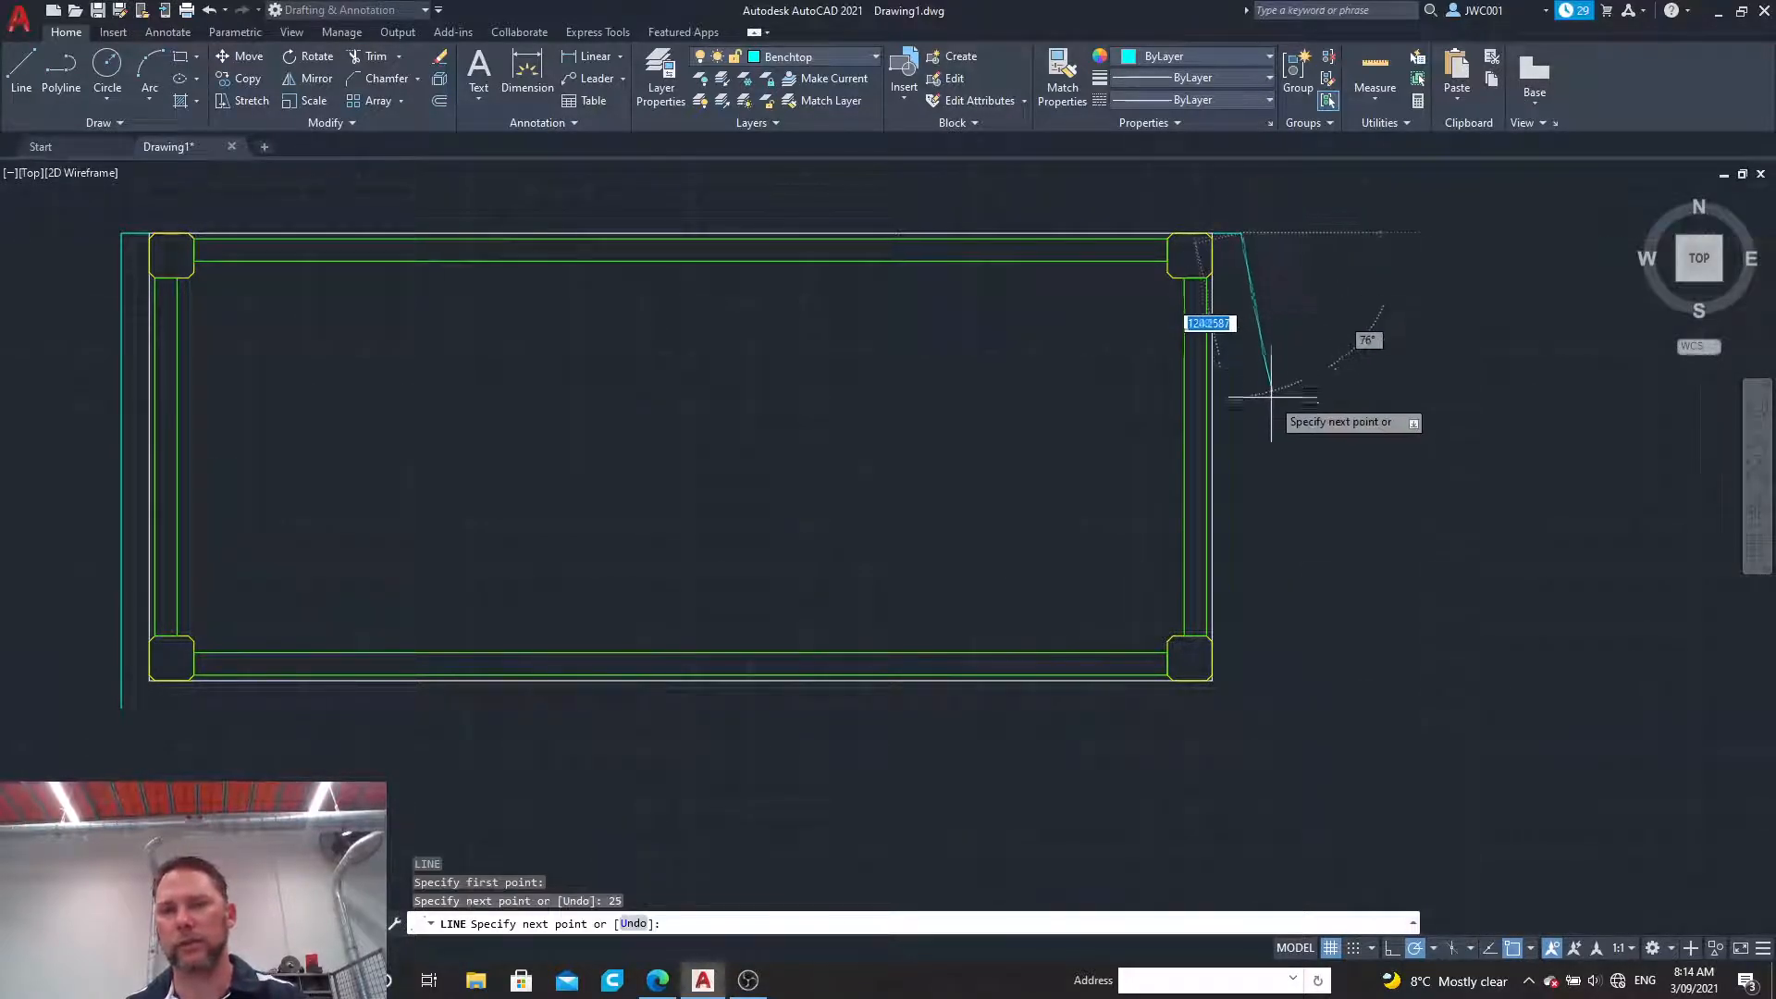
type("425")
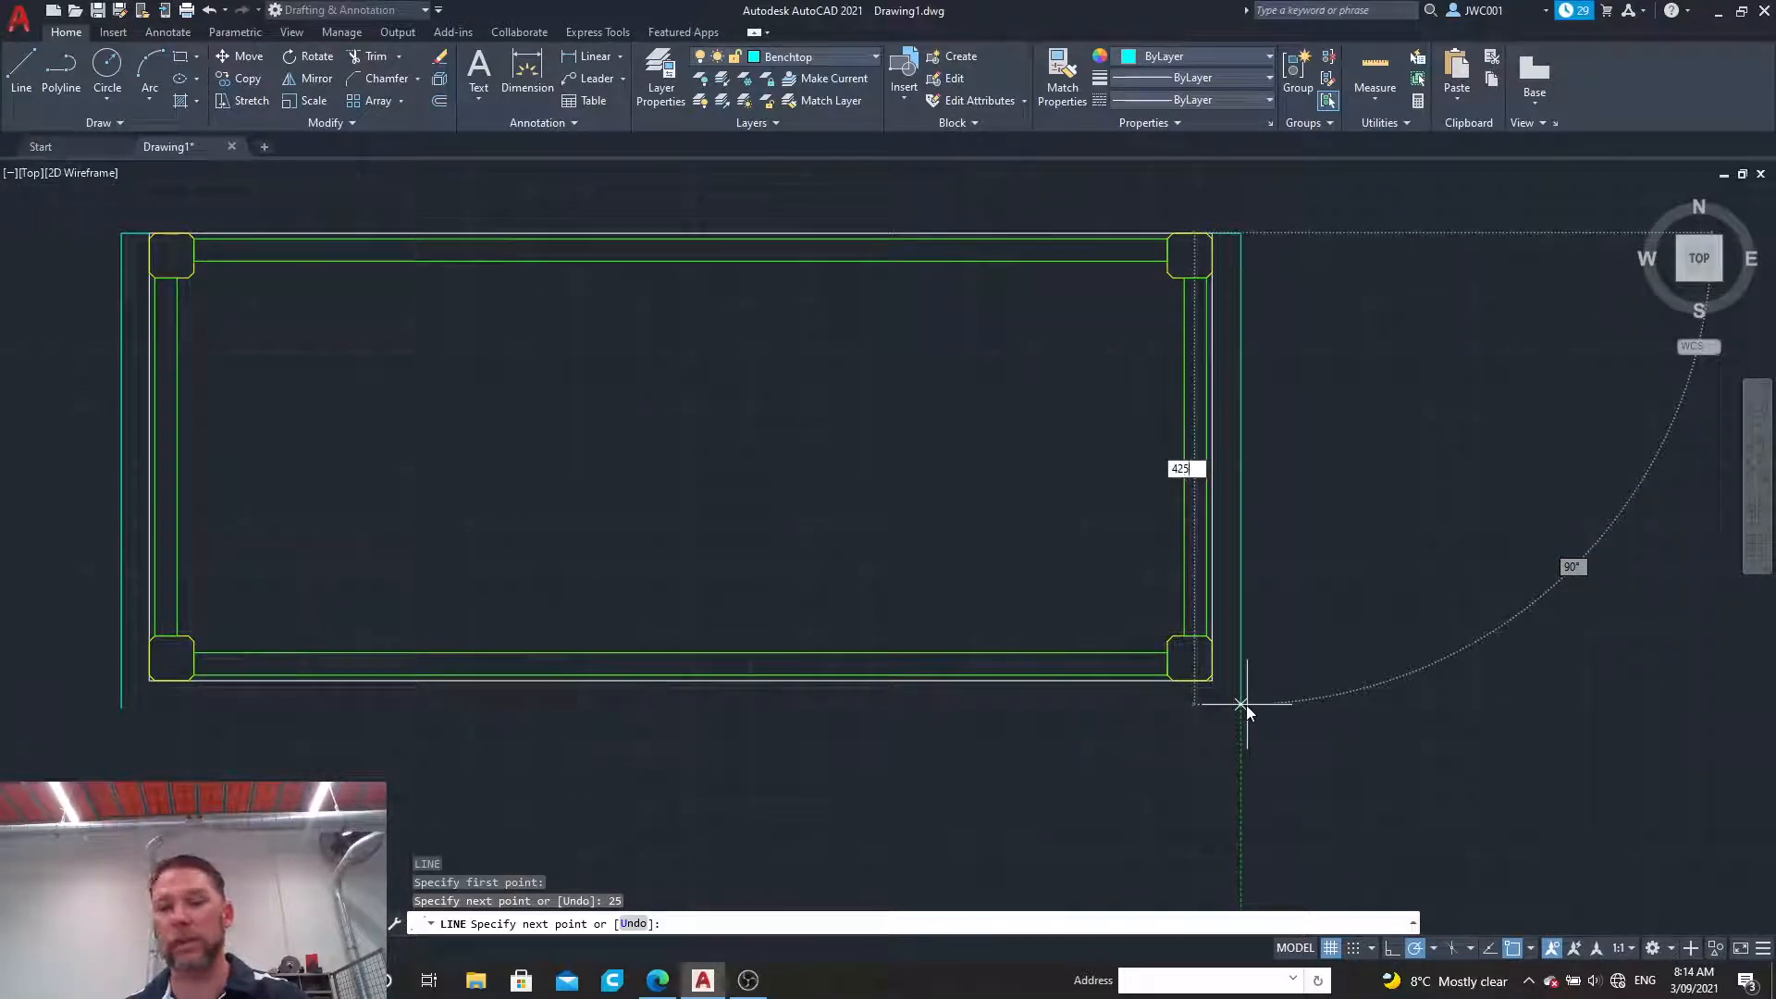
key("Return")
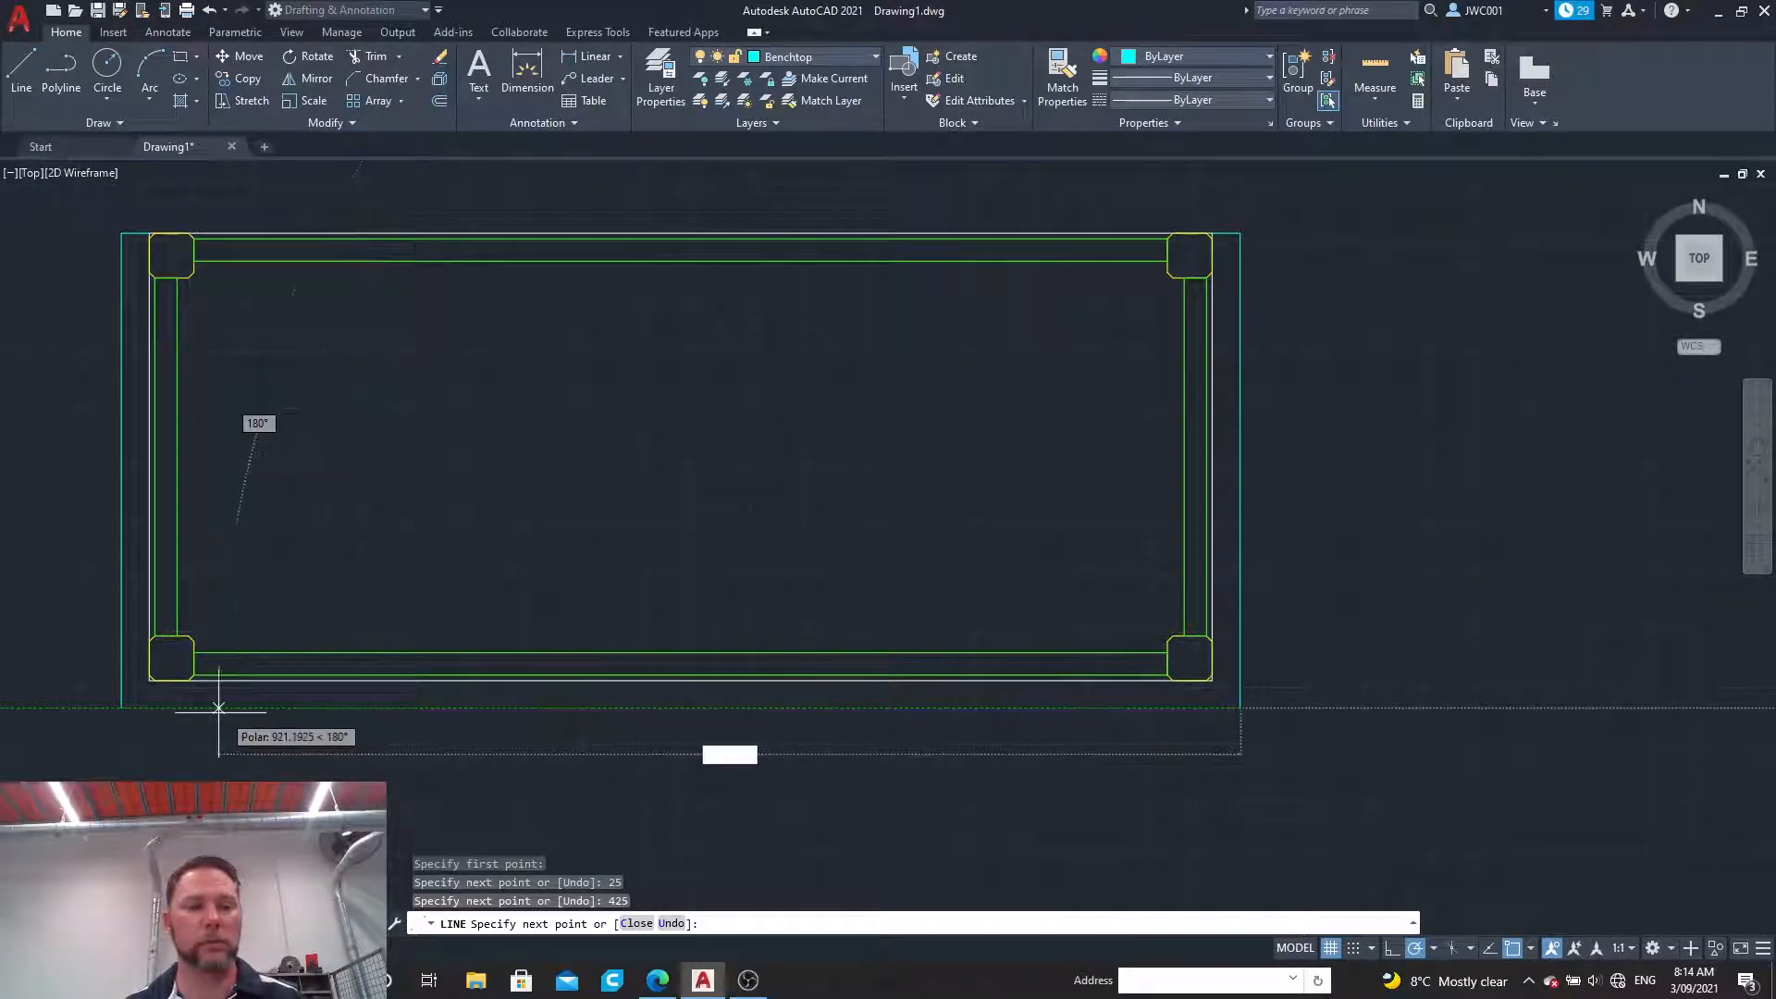
left_click(123, 709)
key("Escape")
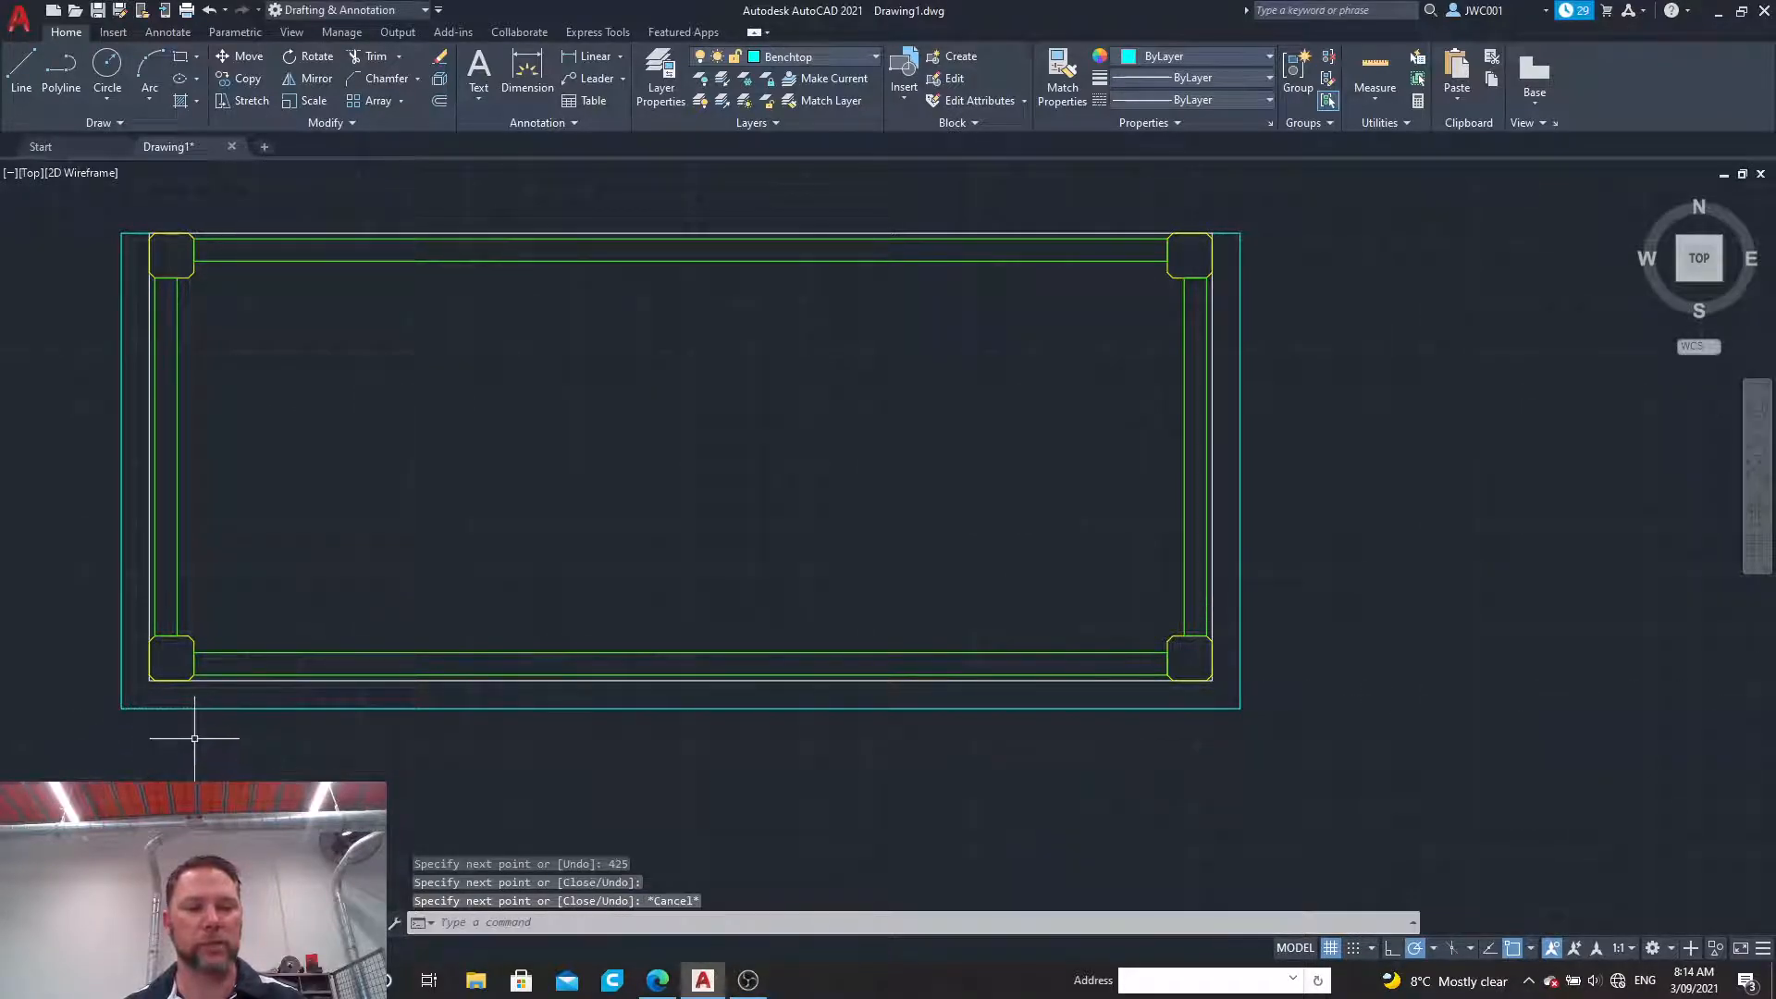
Step: Delete the four lines of the original bench outline around the legs
left_click(331, 680)
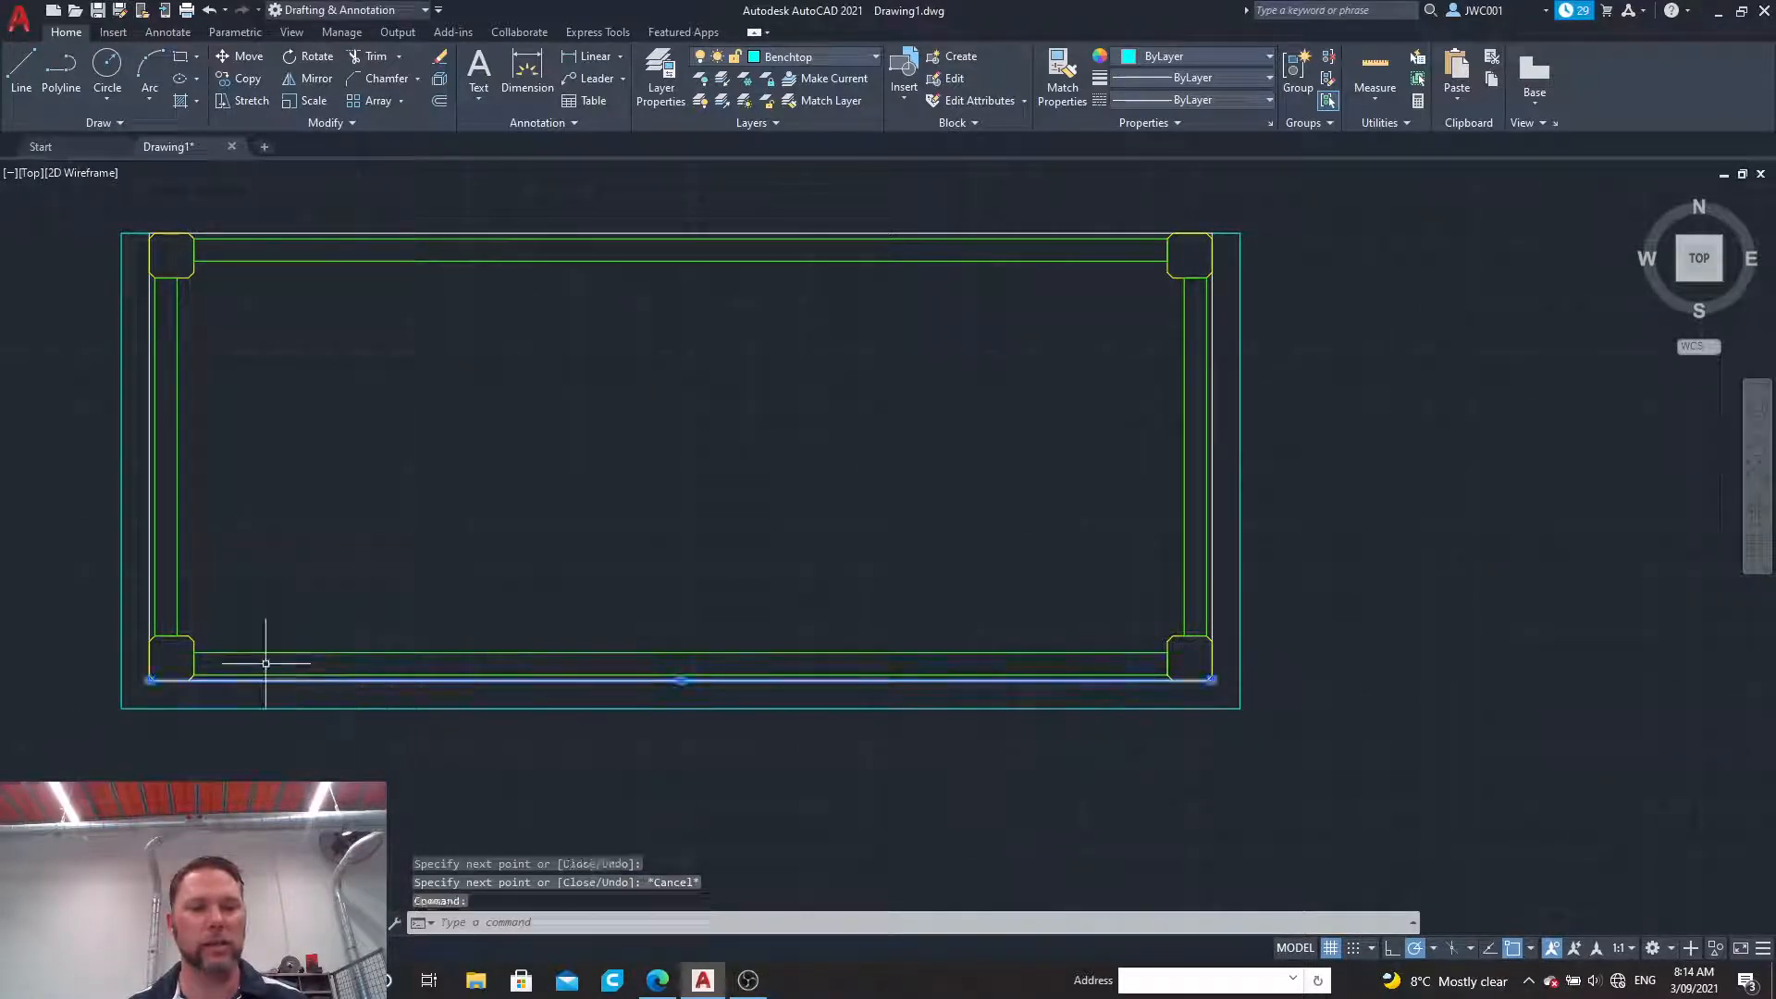
left_click(150, 359)
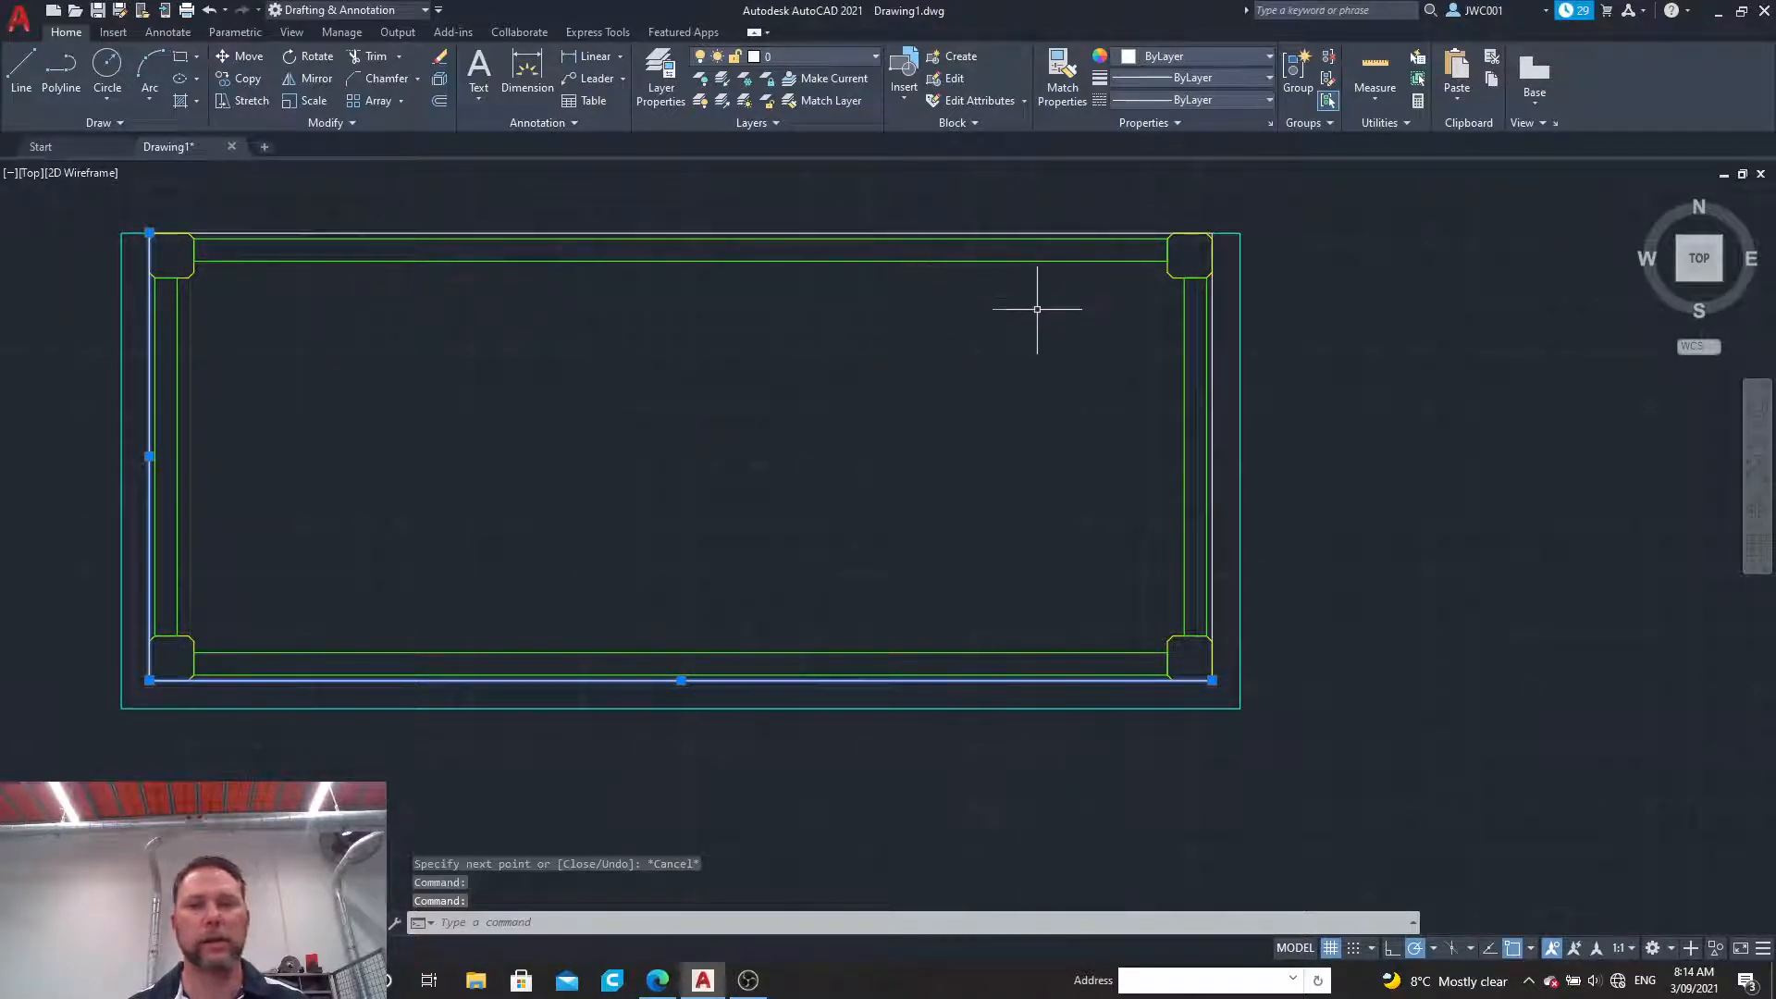
left_click(1002, 234)
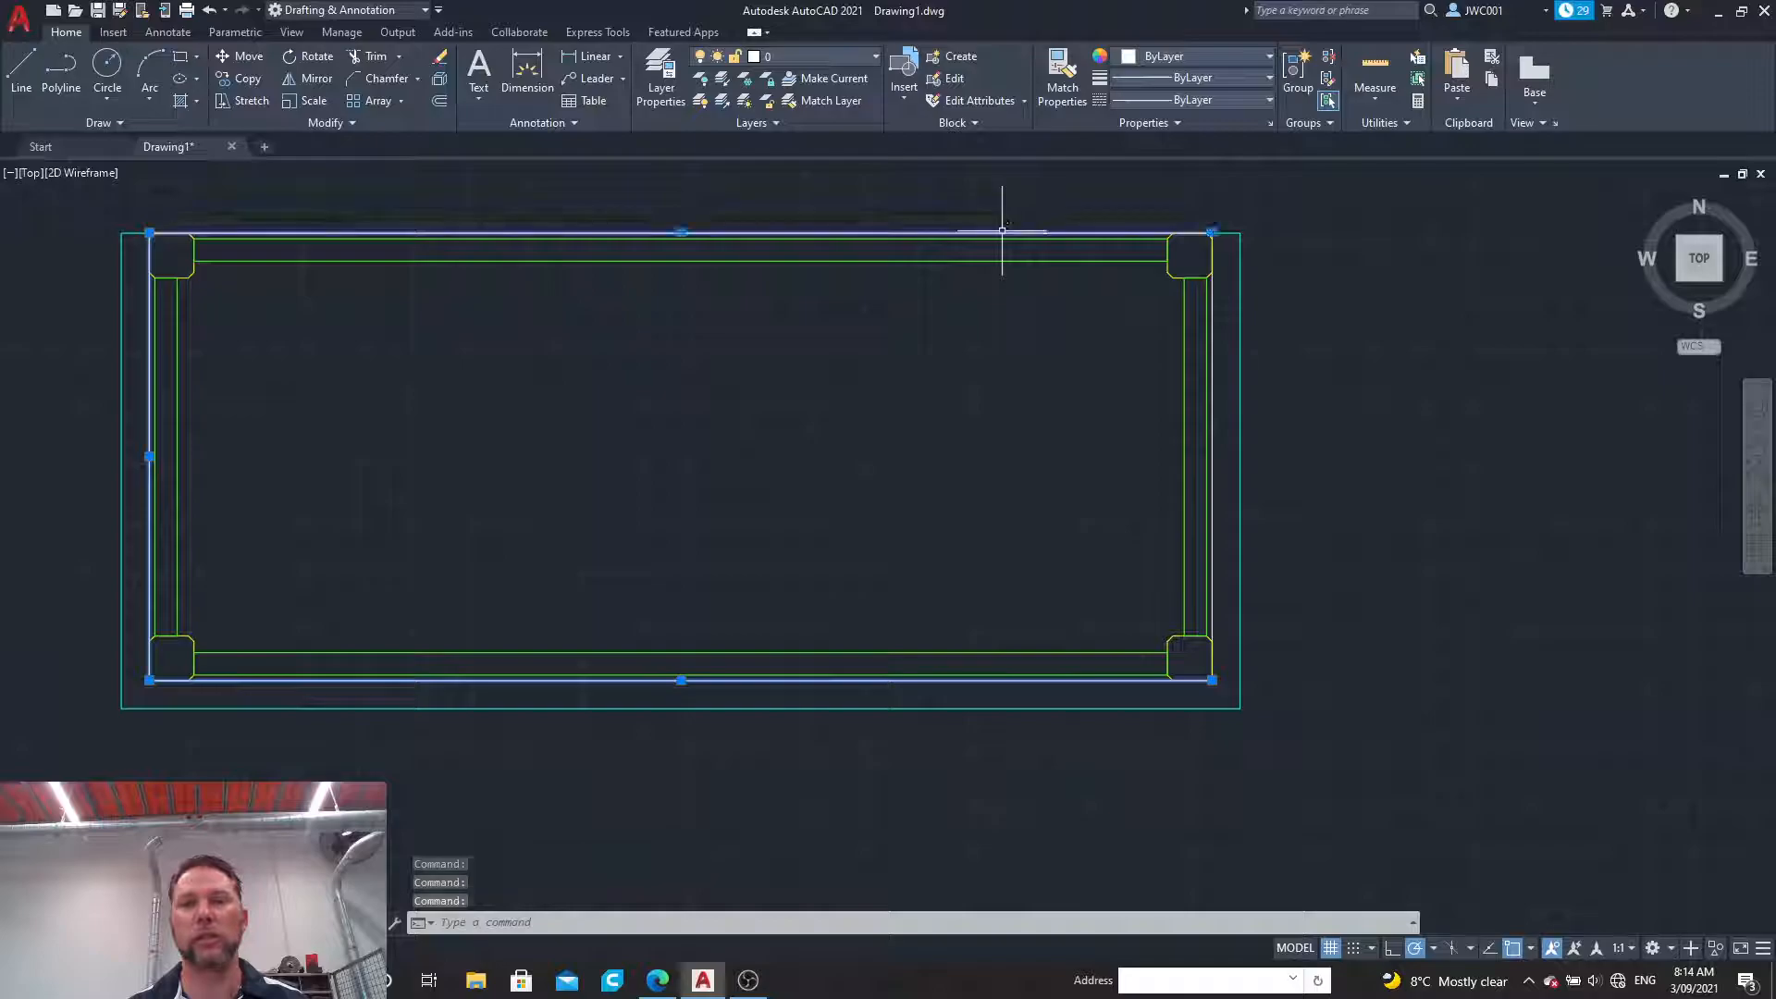
left_click(1209, 309)
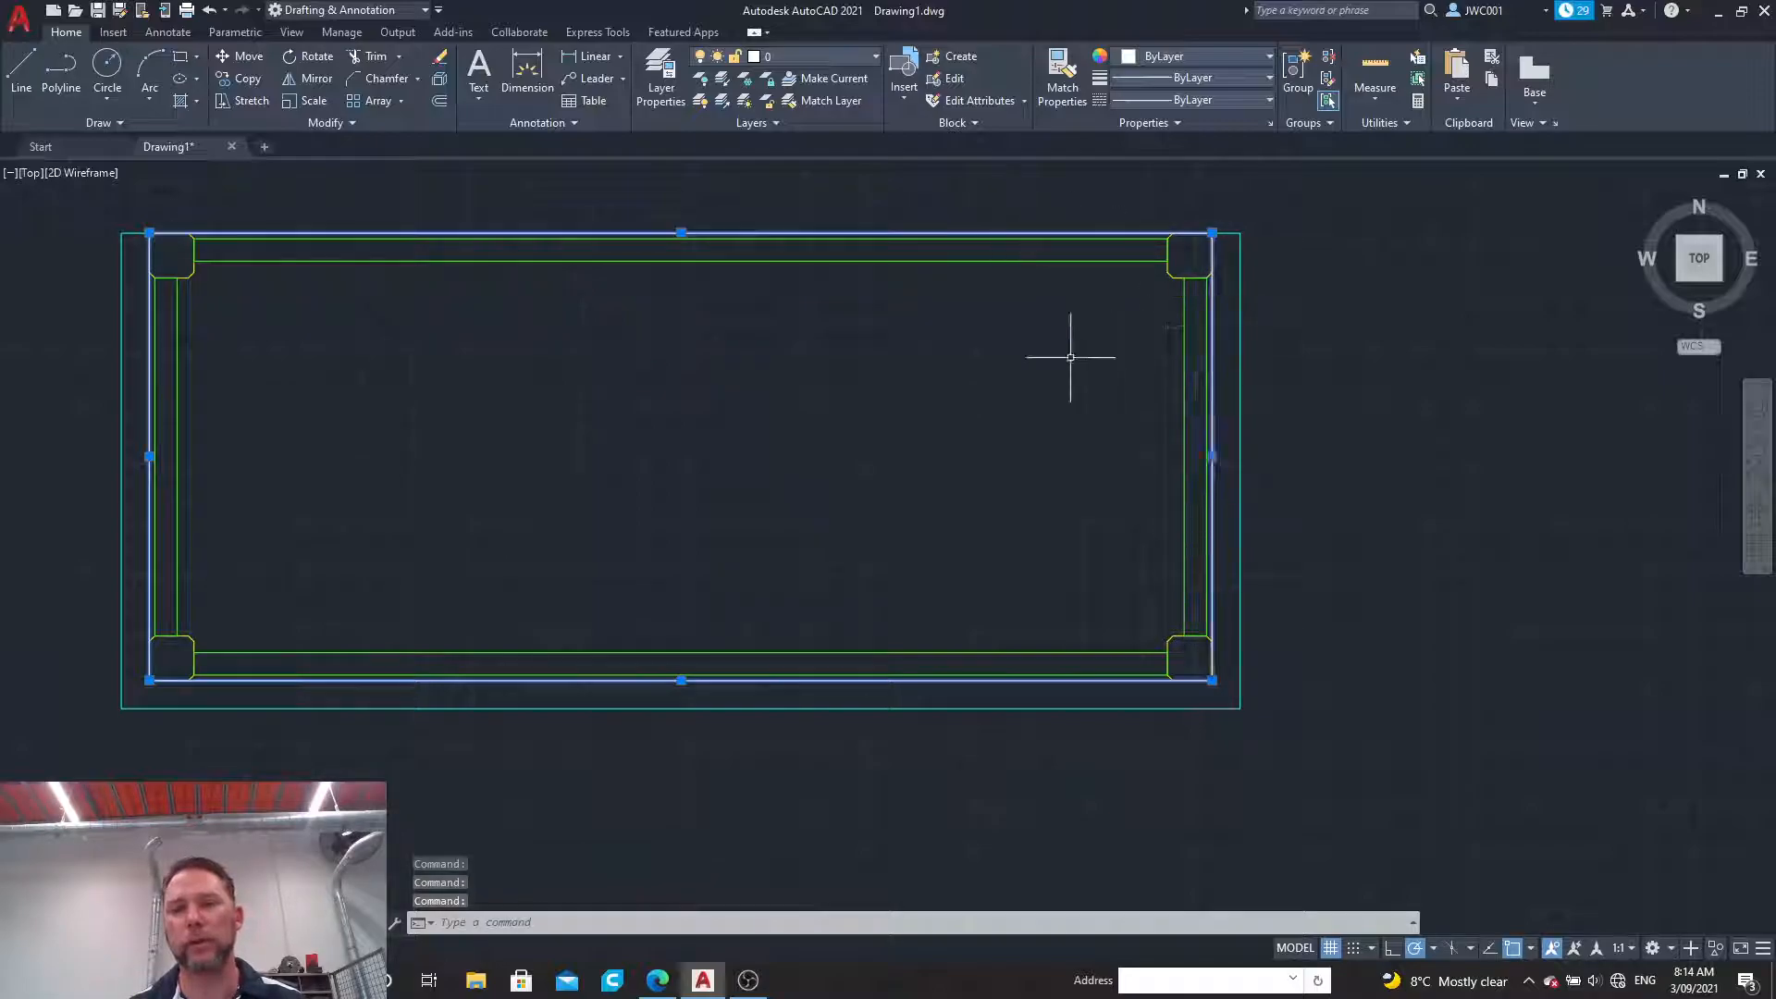
key("Delete")
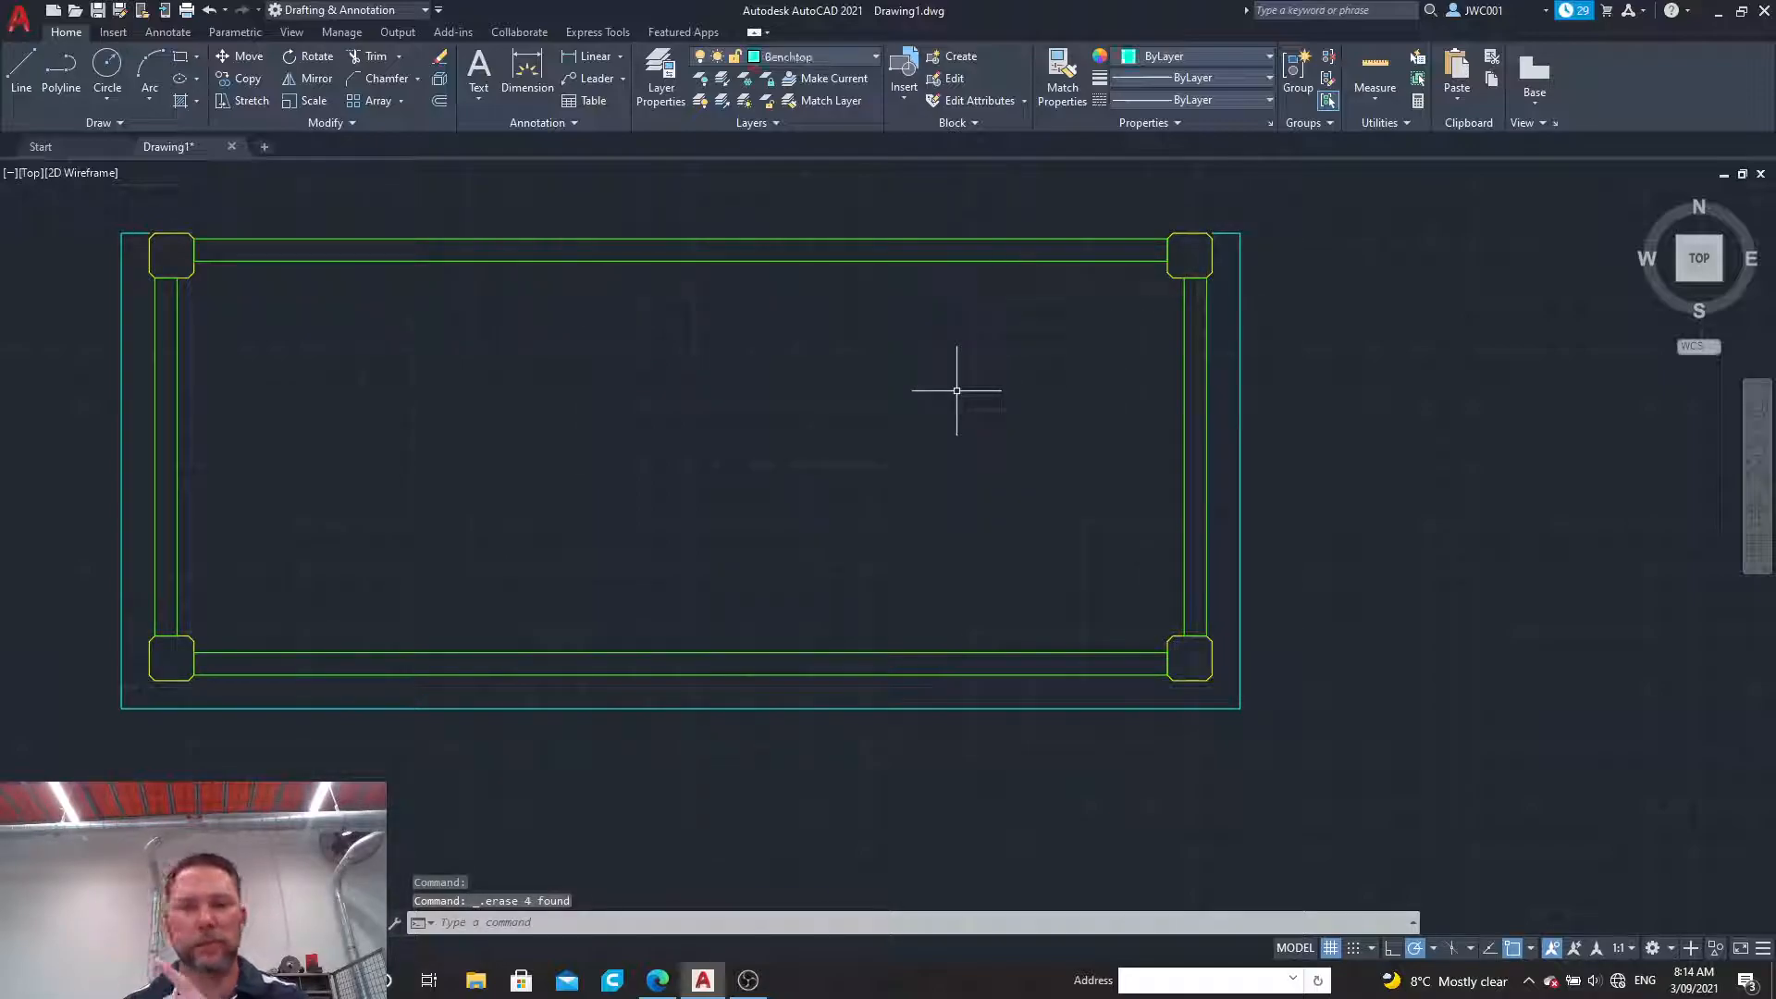
Step: Stretch the inner end of the short upper left benchtop line across to the inner end of the short upper right line
left_click(139, 233)
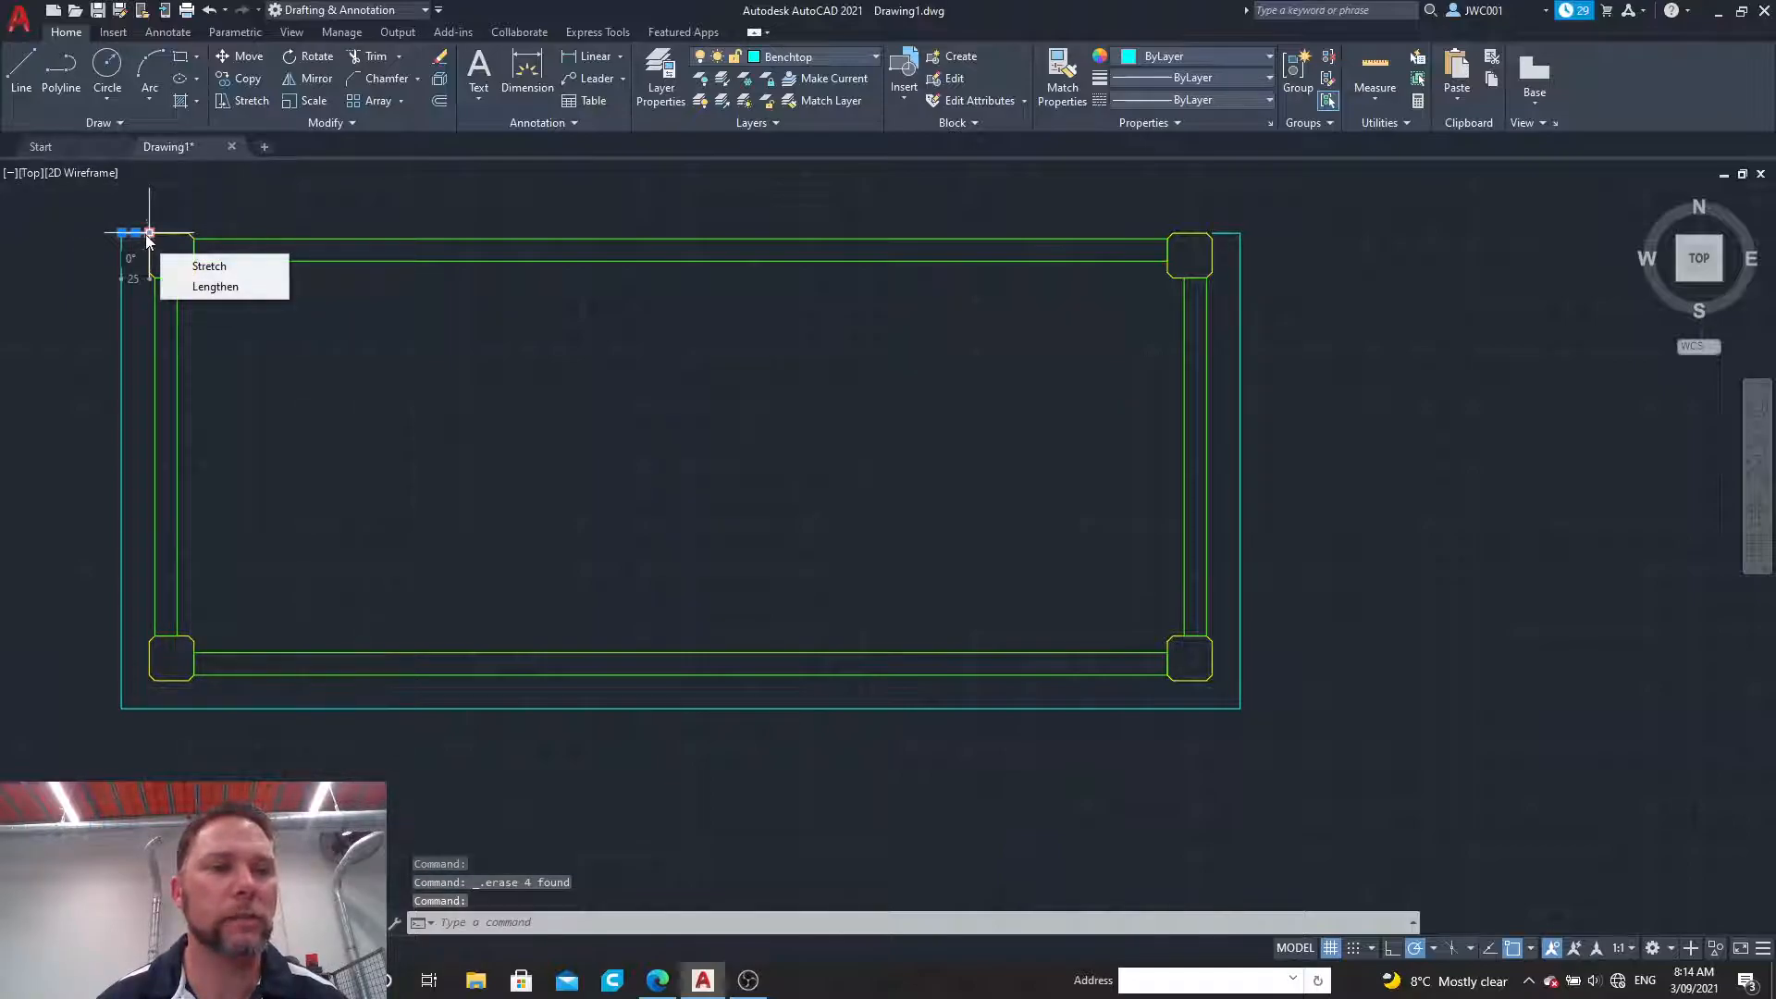
left_click(148, 235)
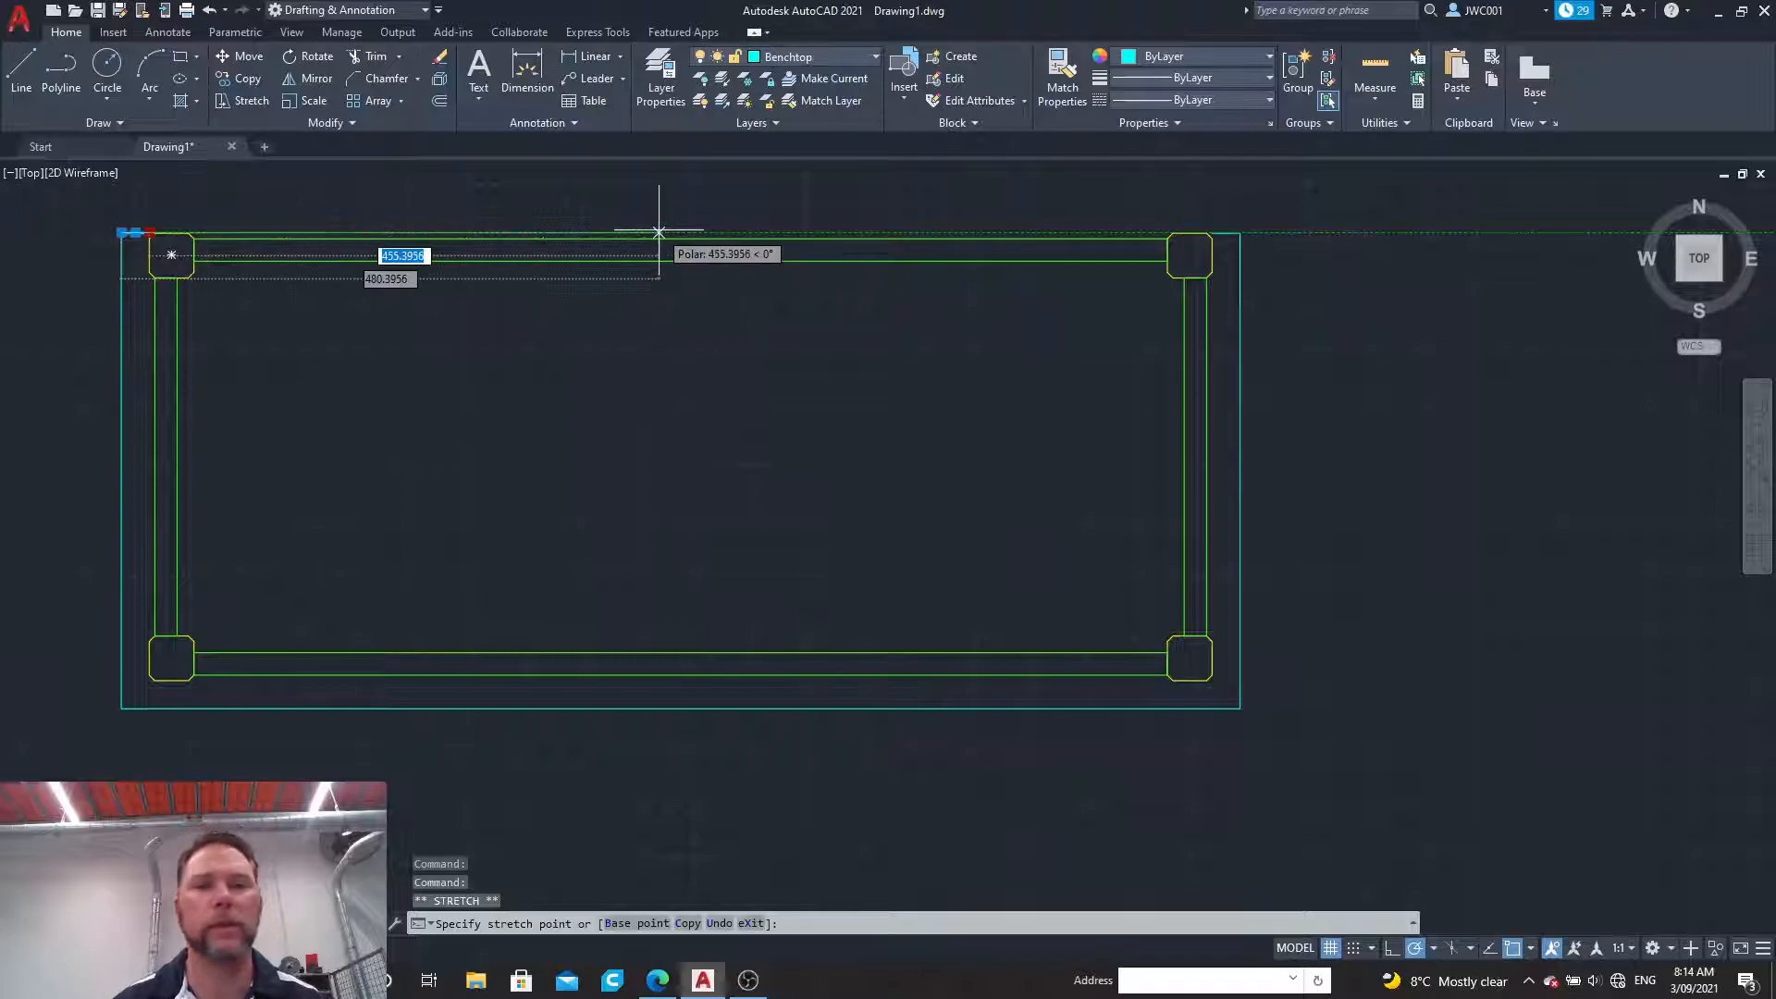
scroll(1221, 232, "up", 4)
left_click(1214, 238)
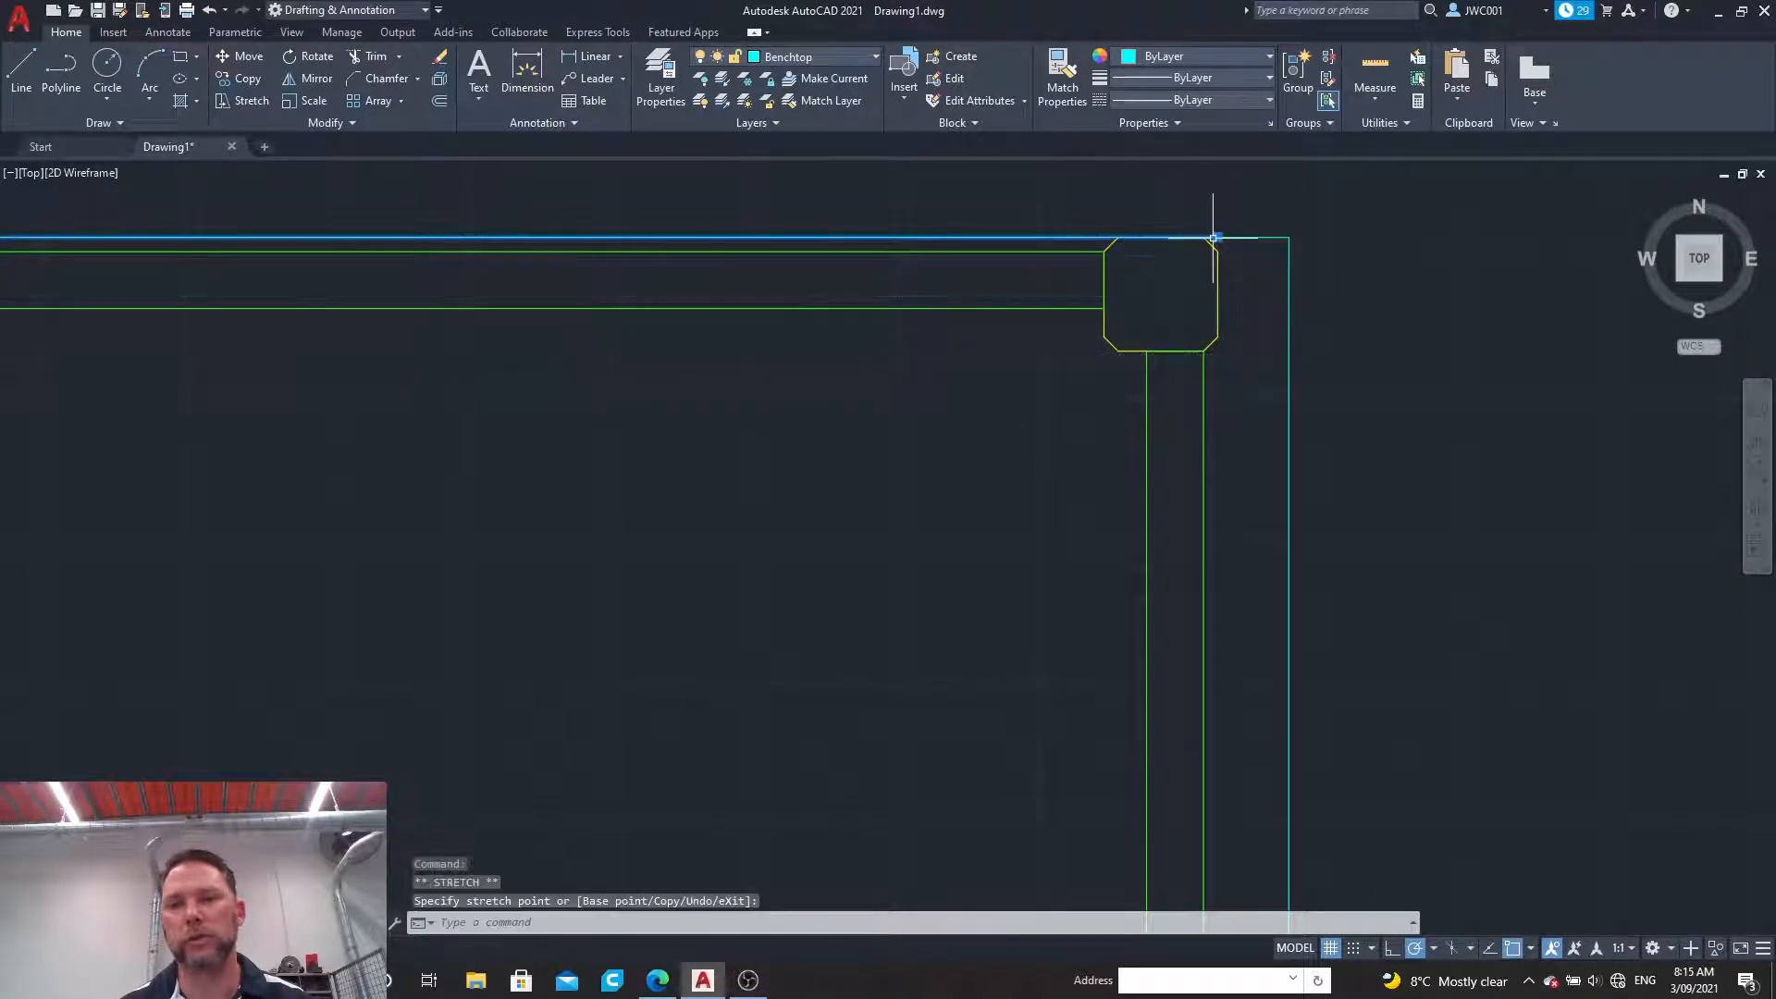
Step: Join the upper benchtop line, the short upper right line and the left and right edges into one polyline
scroll(1249, 343, "down", 5)
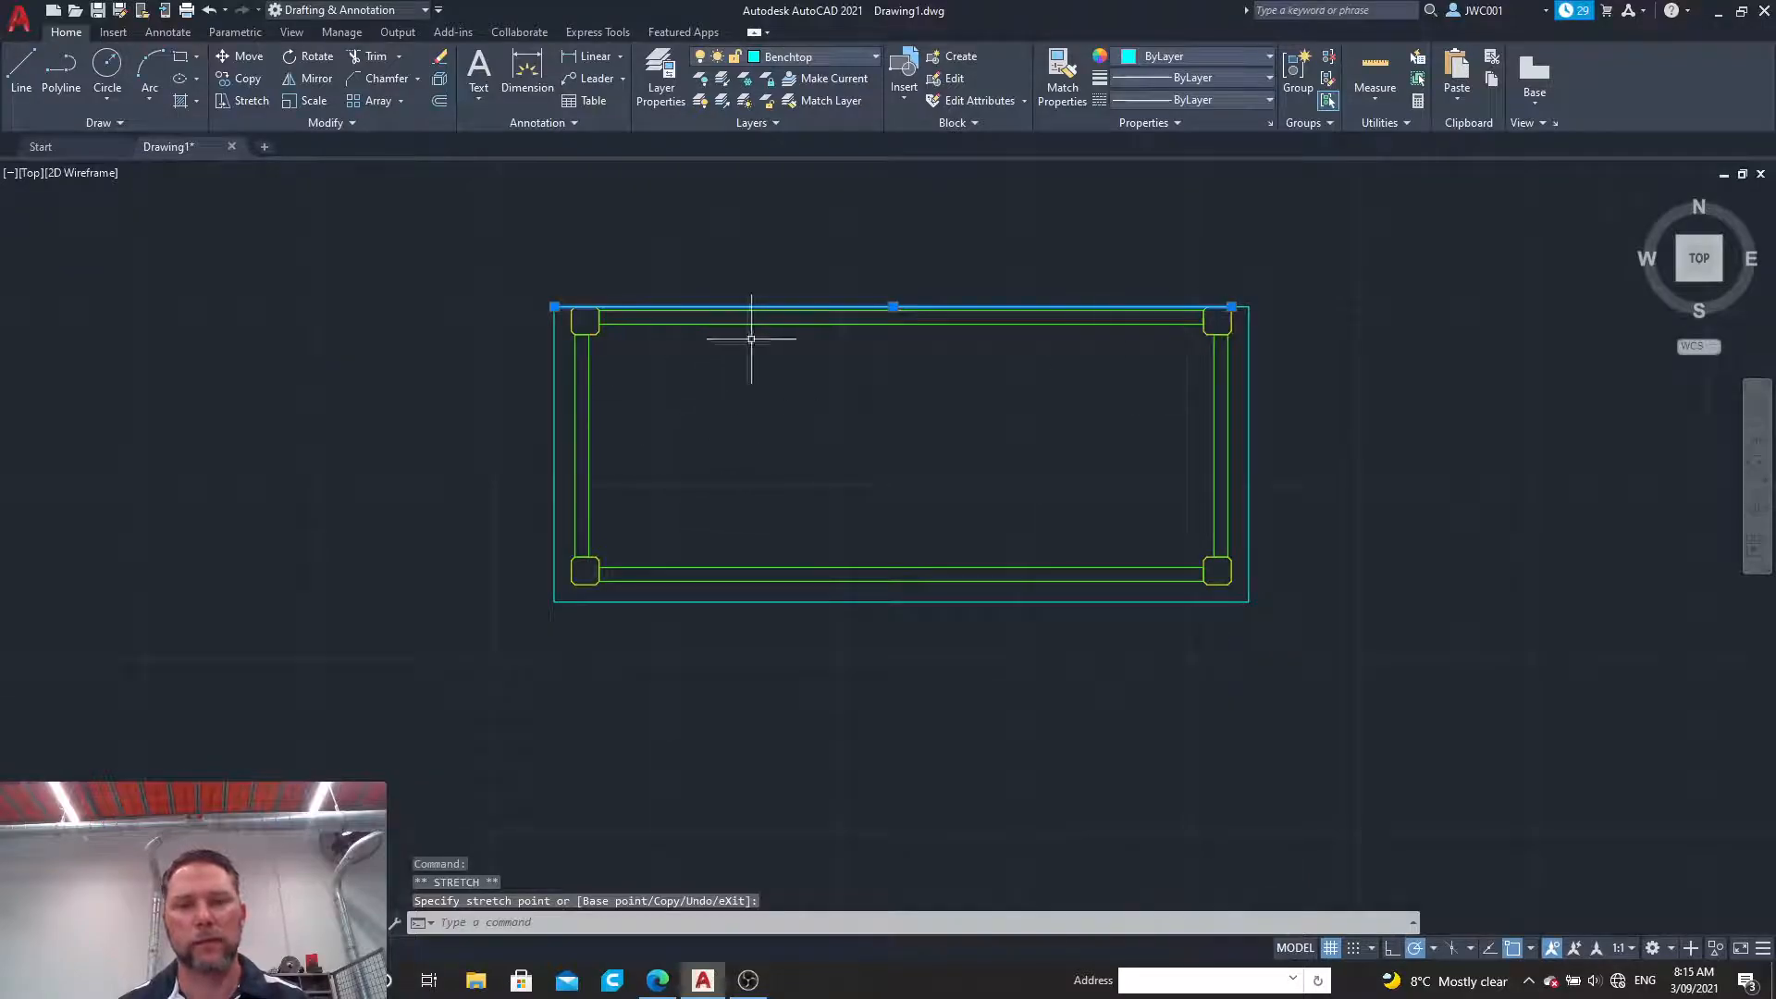
left_click(1243, 307)
left_click(1249, 326)
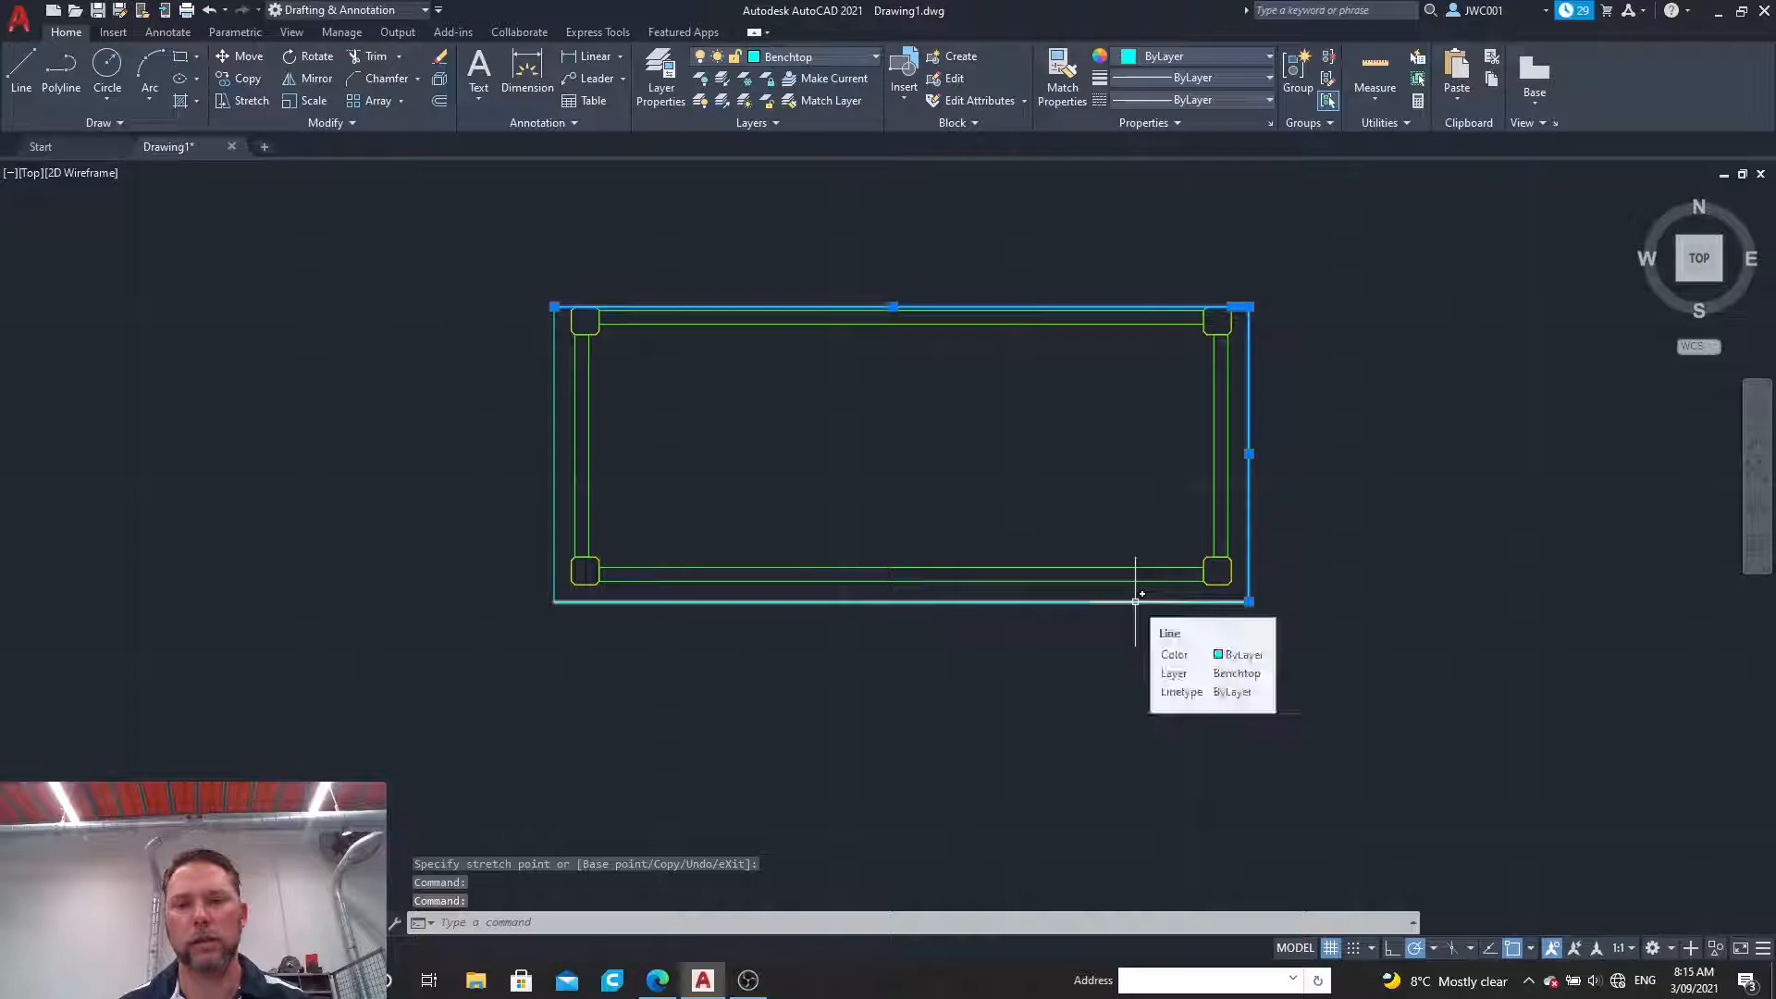
left_click(554, 520)
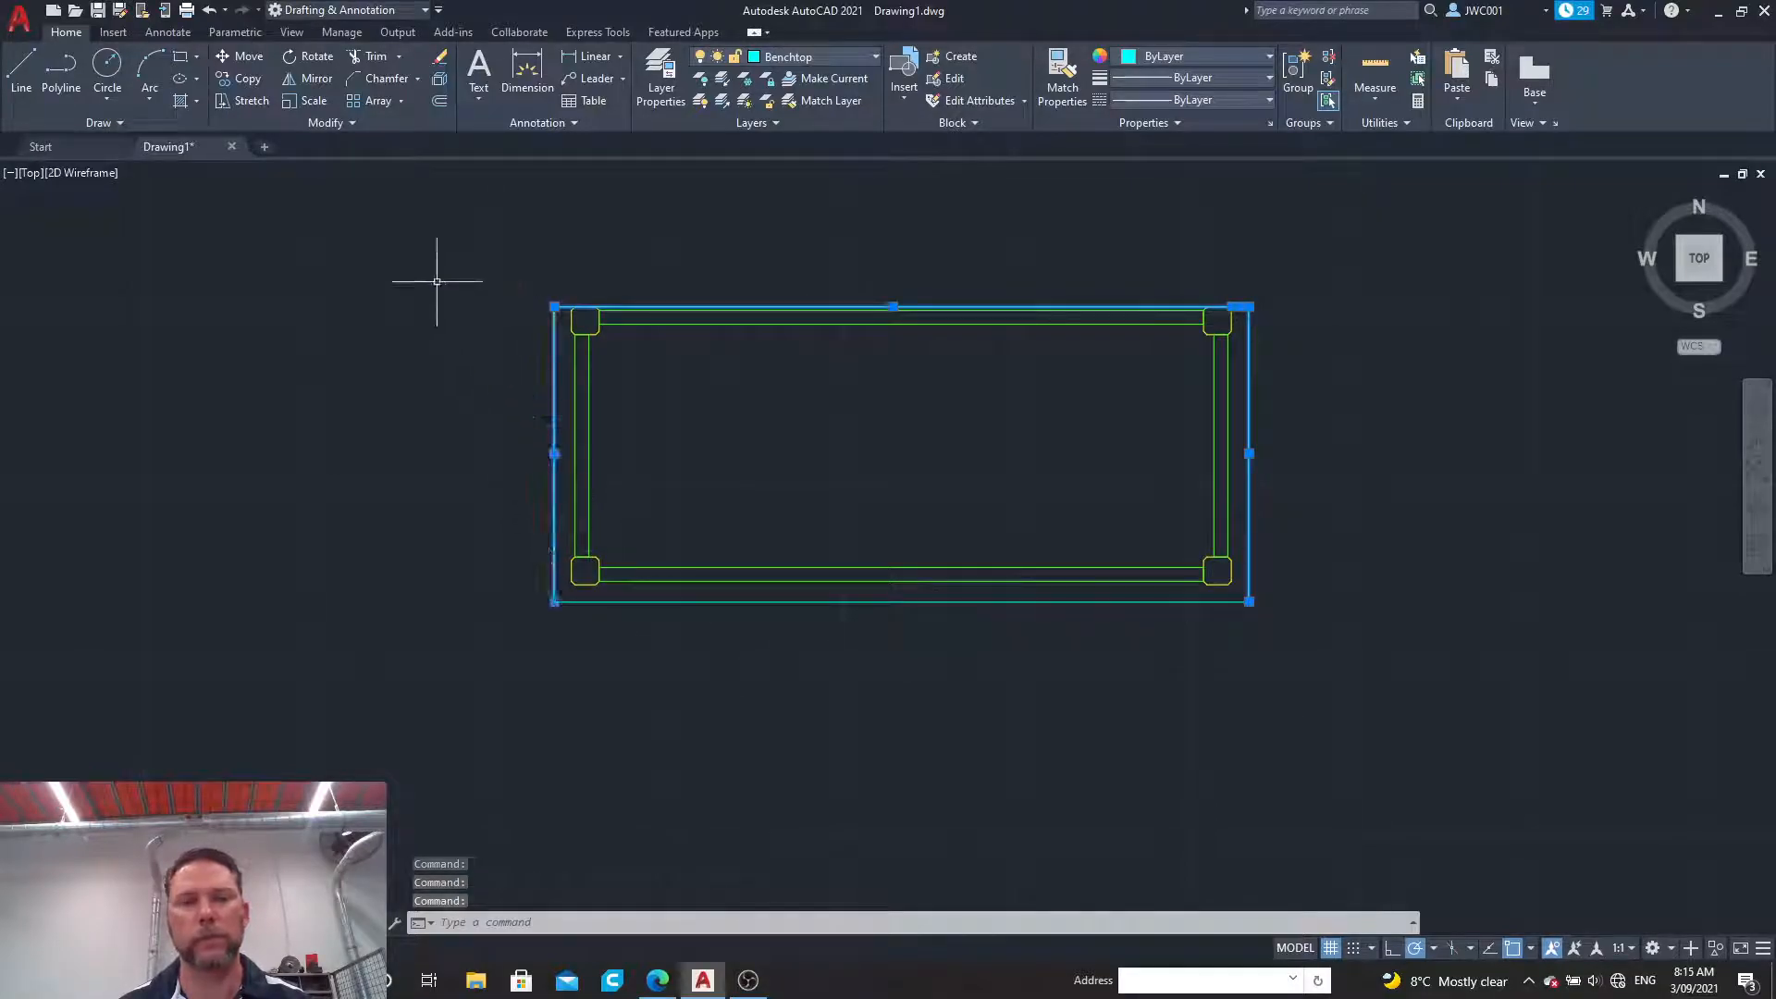
left_click(321, 123)
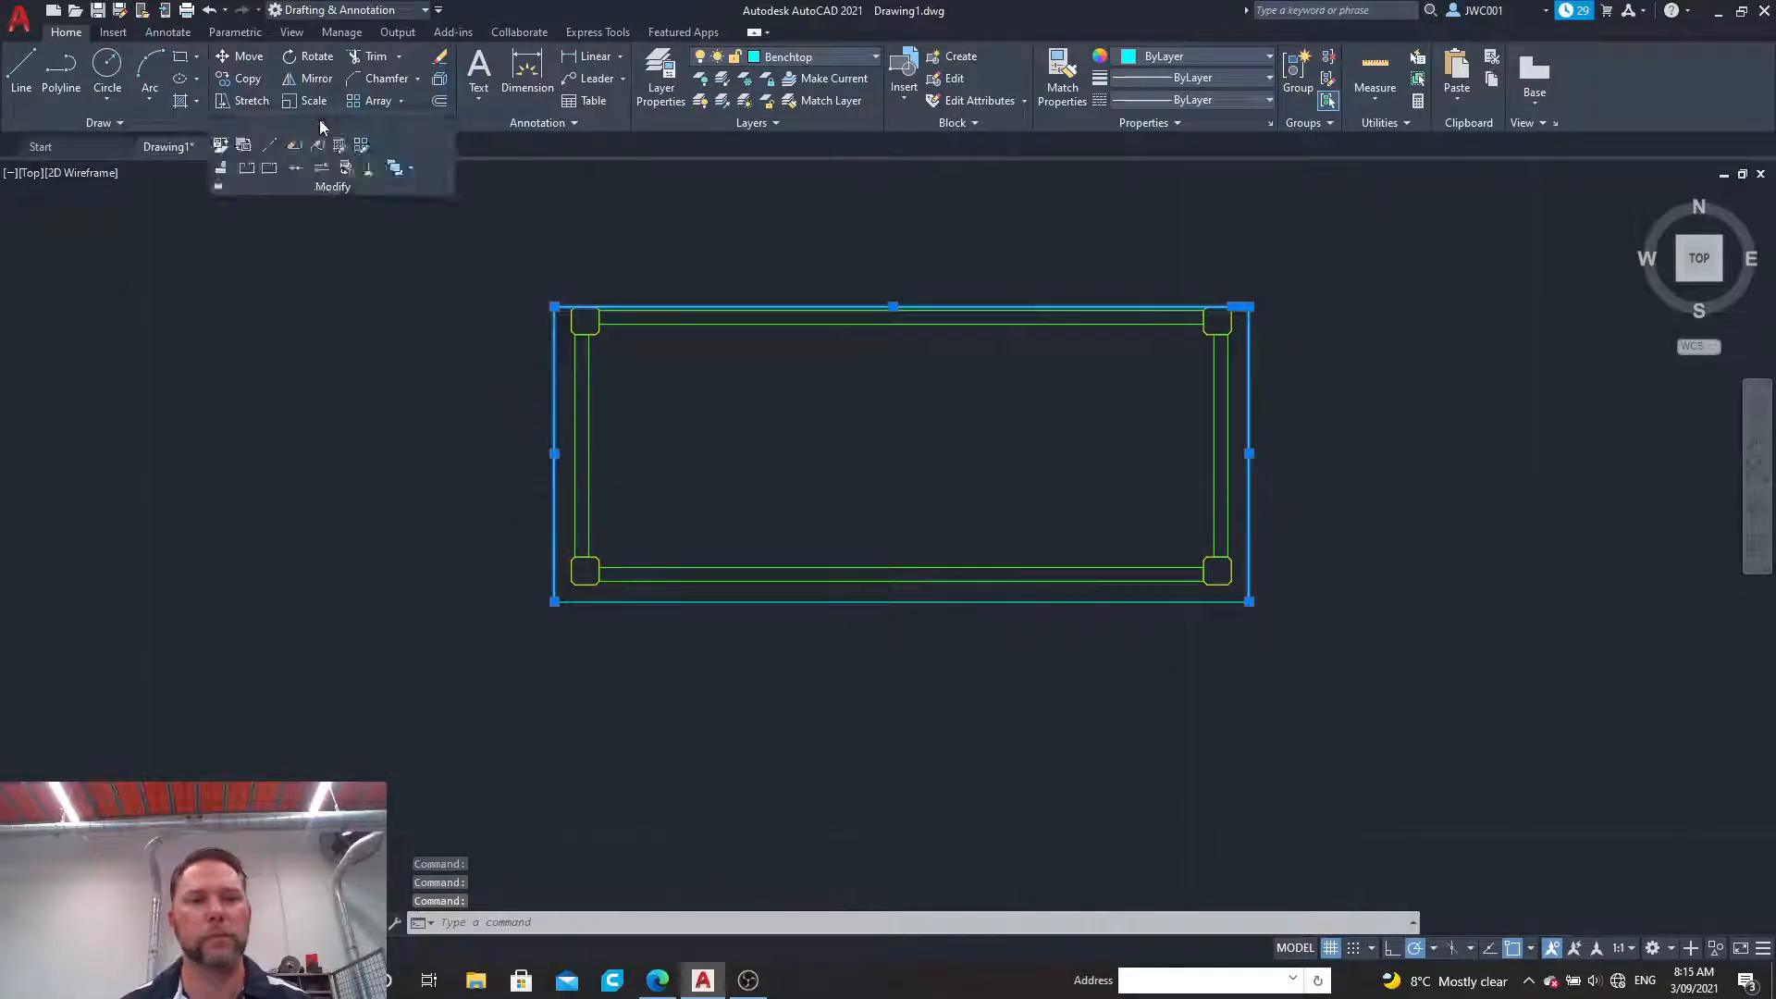
left_click(296, 168)
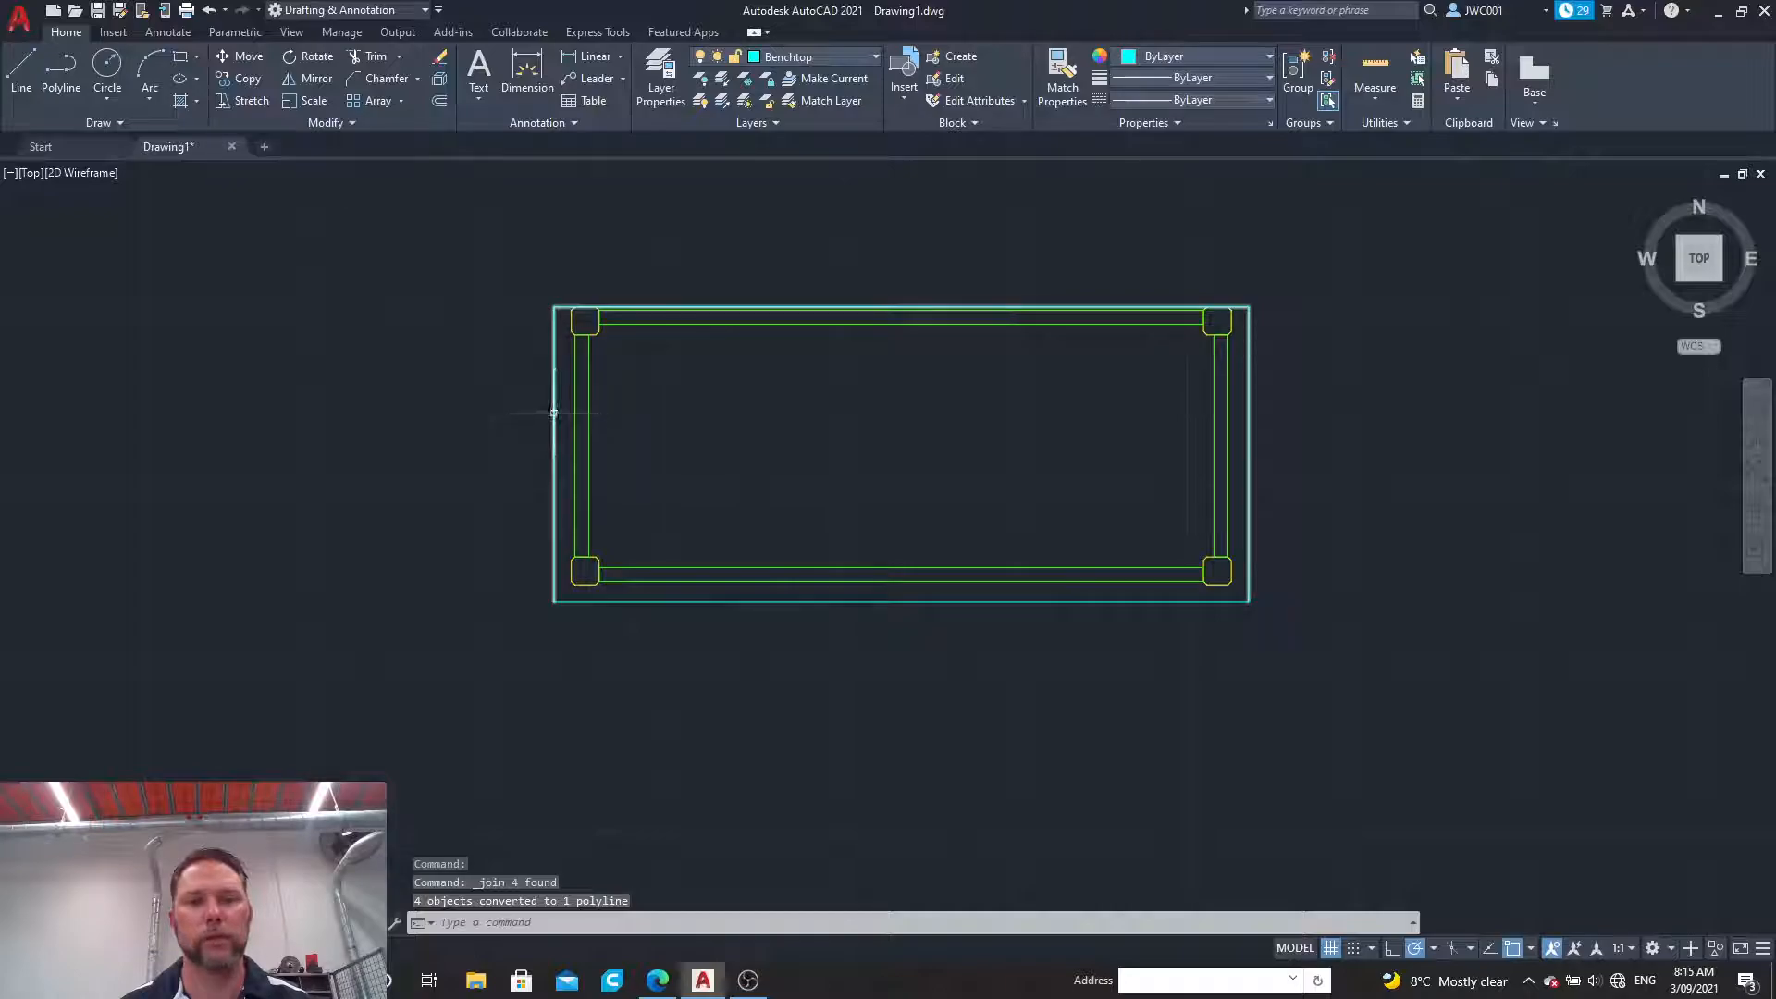
Step: Draw a vertical line 70 long downward from the midpoint of the lower benchtop edge
left_click(15, 70)
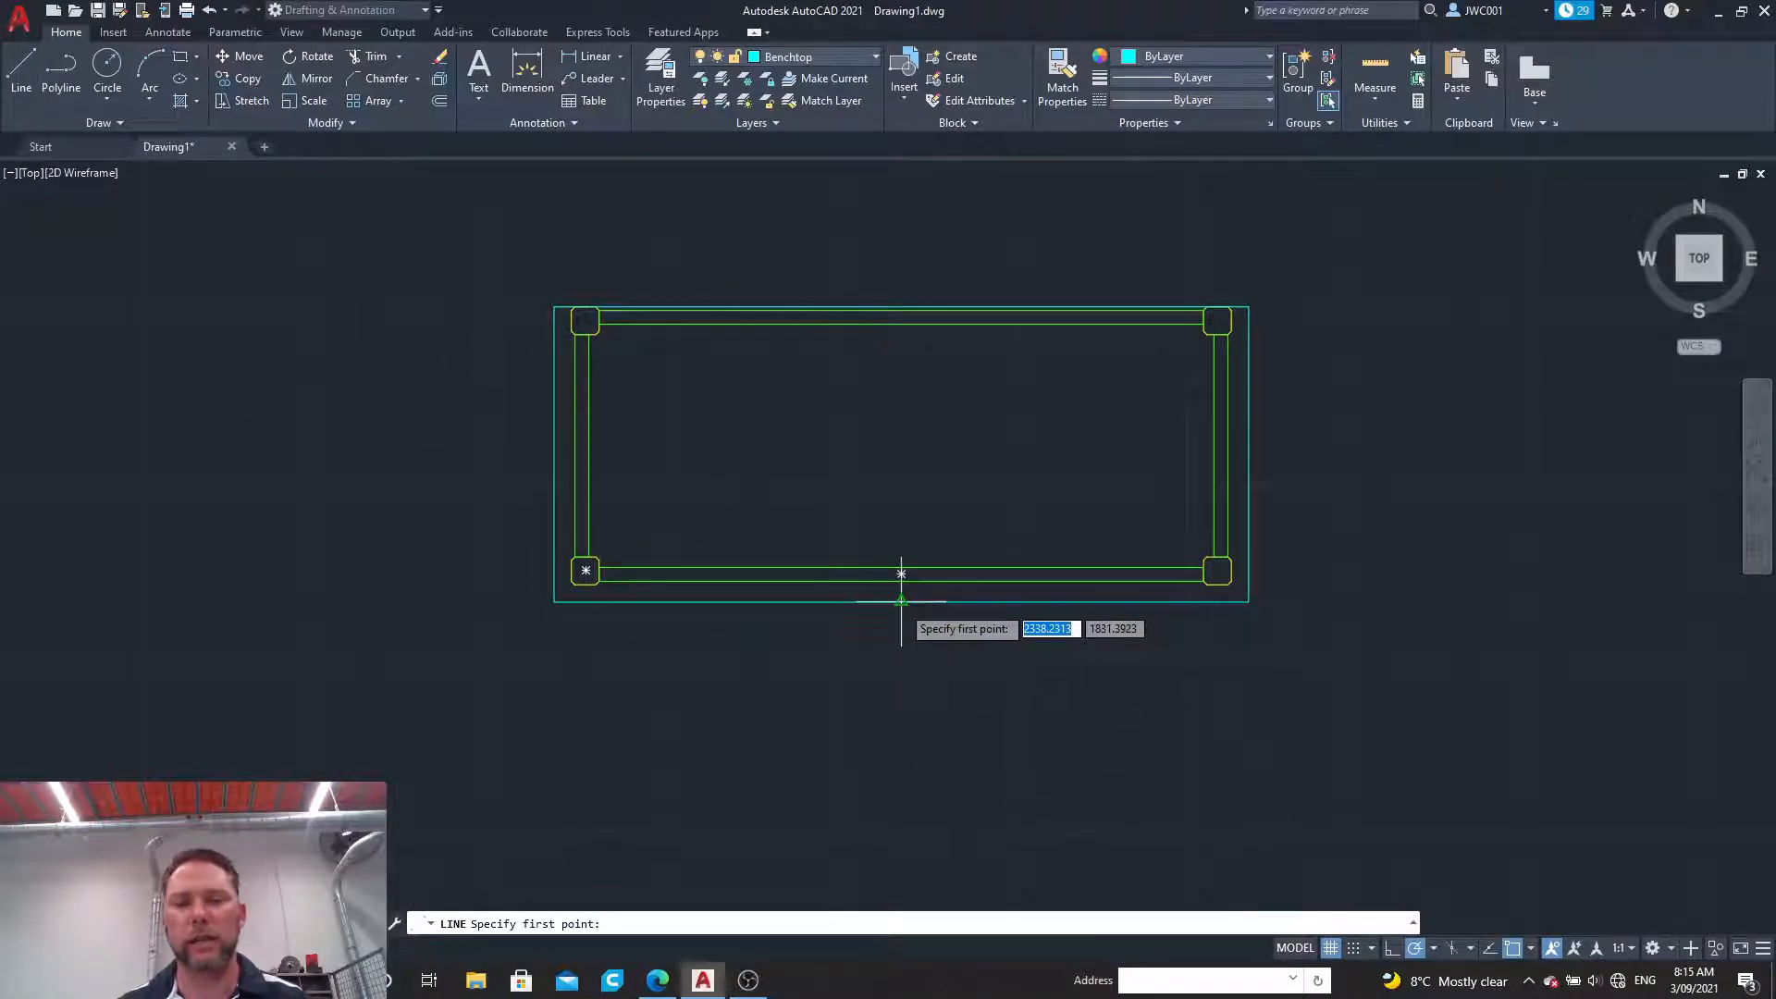
left_click(902, 601)
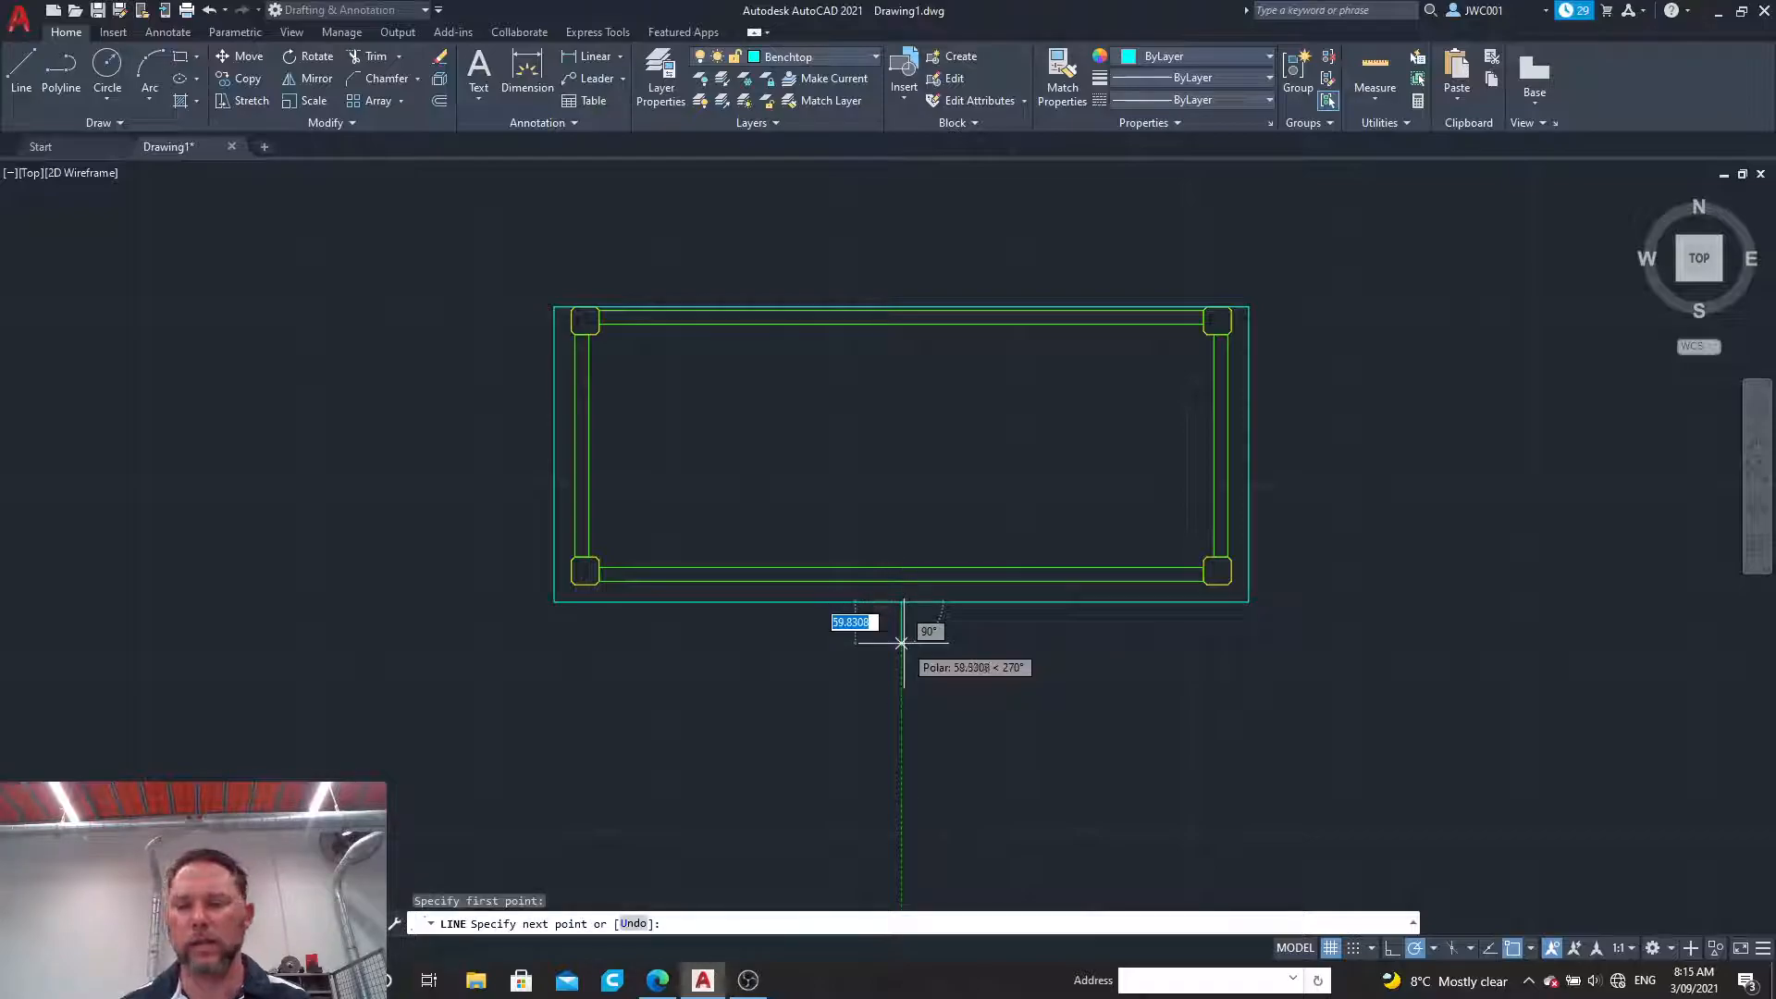
type("70")
key("Return")
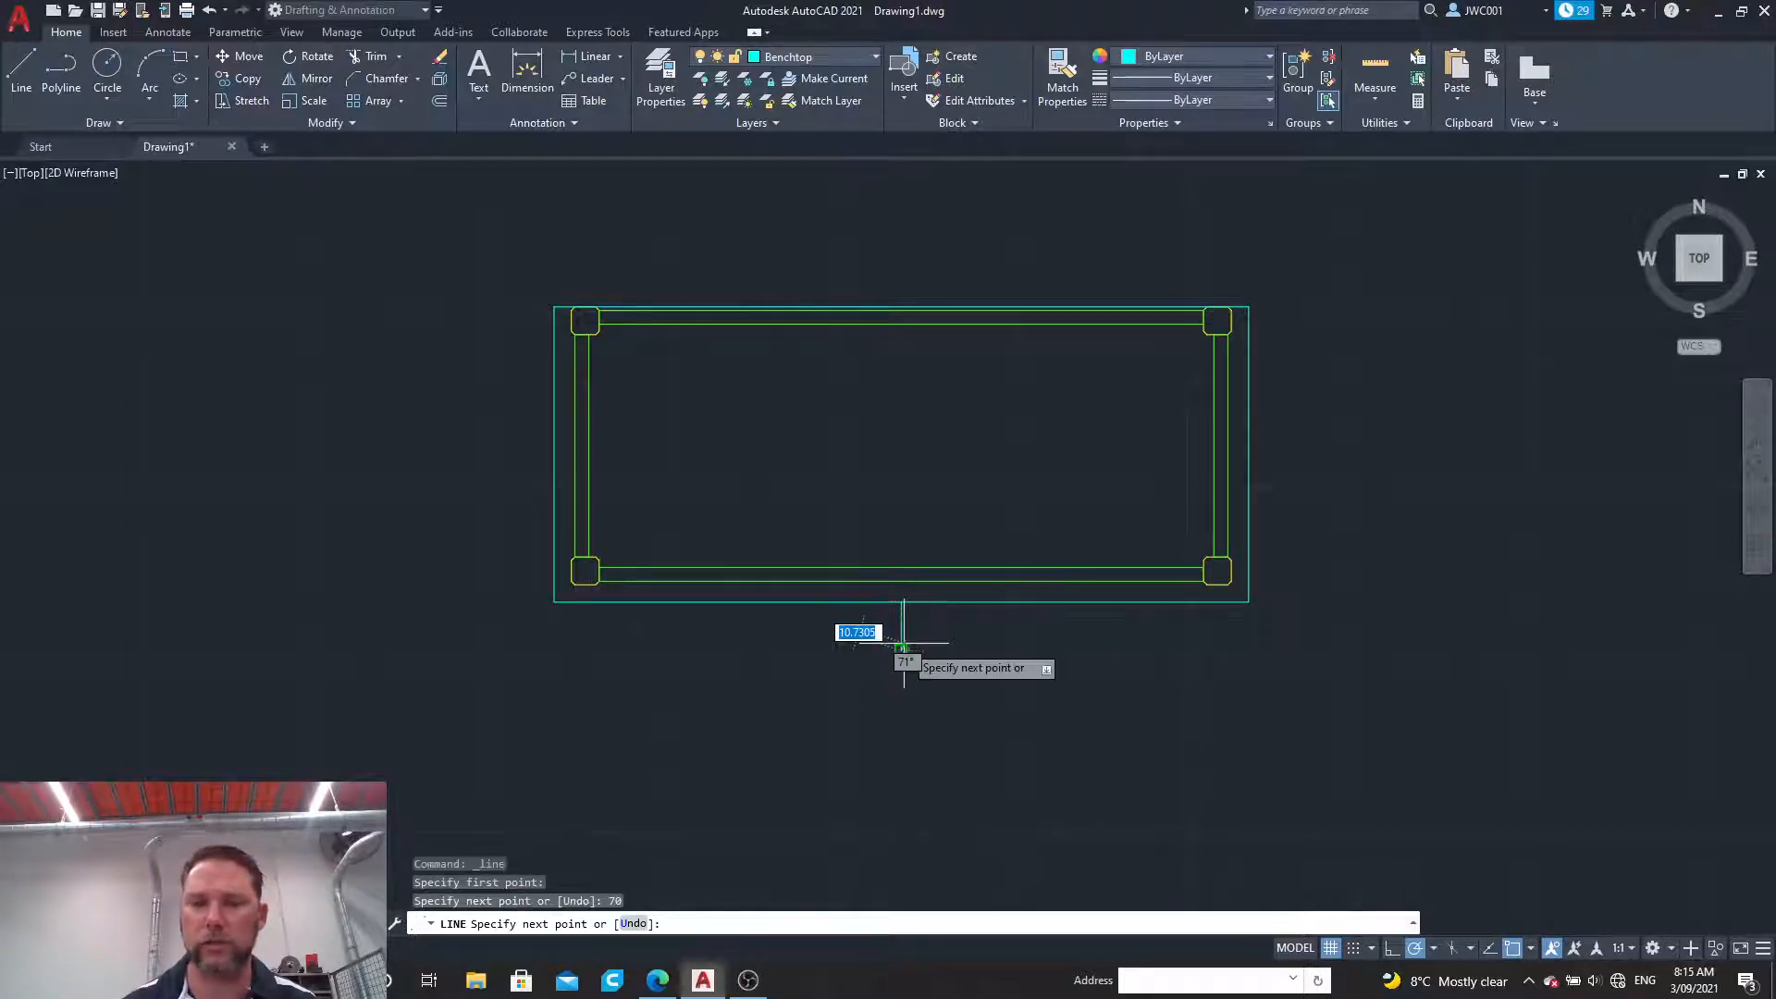
key("Escape")
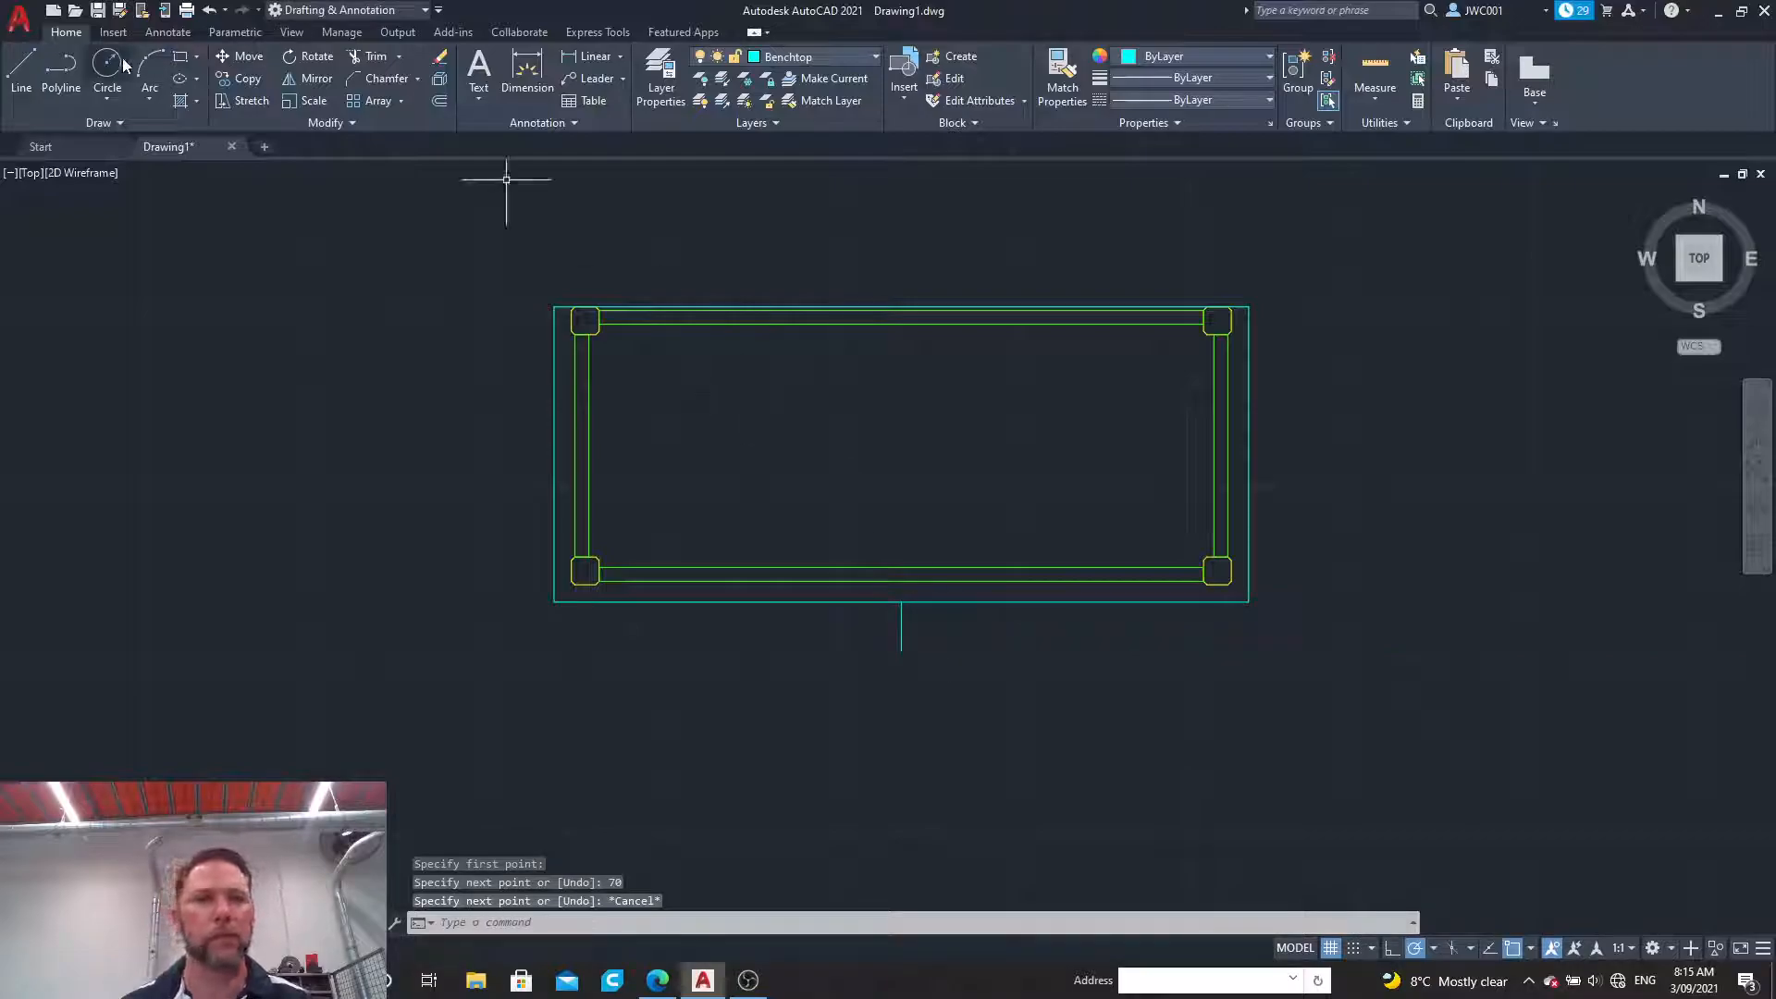
Step: Draw an ellipse centred on the lower benchtop edge's midpoint, through the 70 line's lower end, with 200 to the other axis
left_click(194, 80)
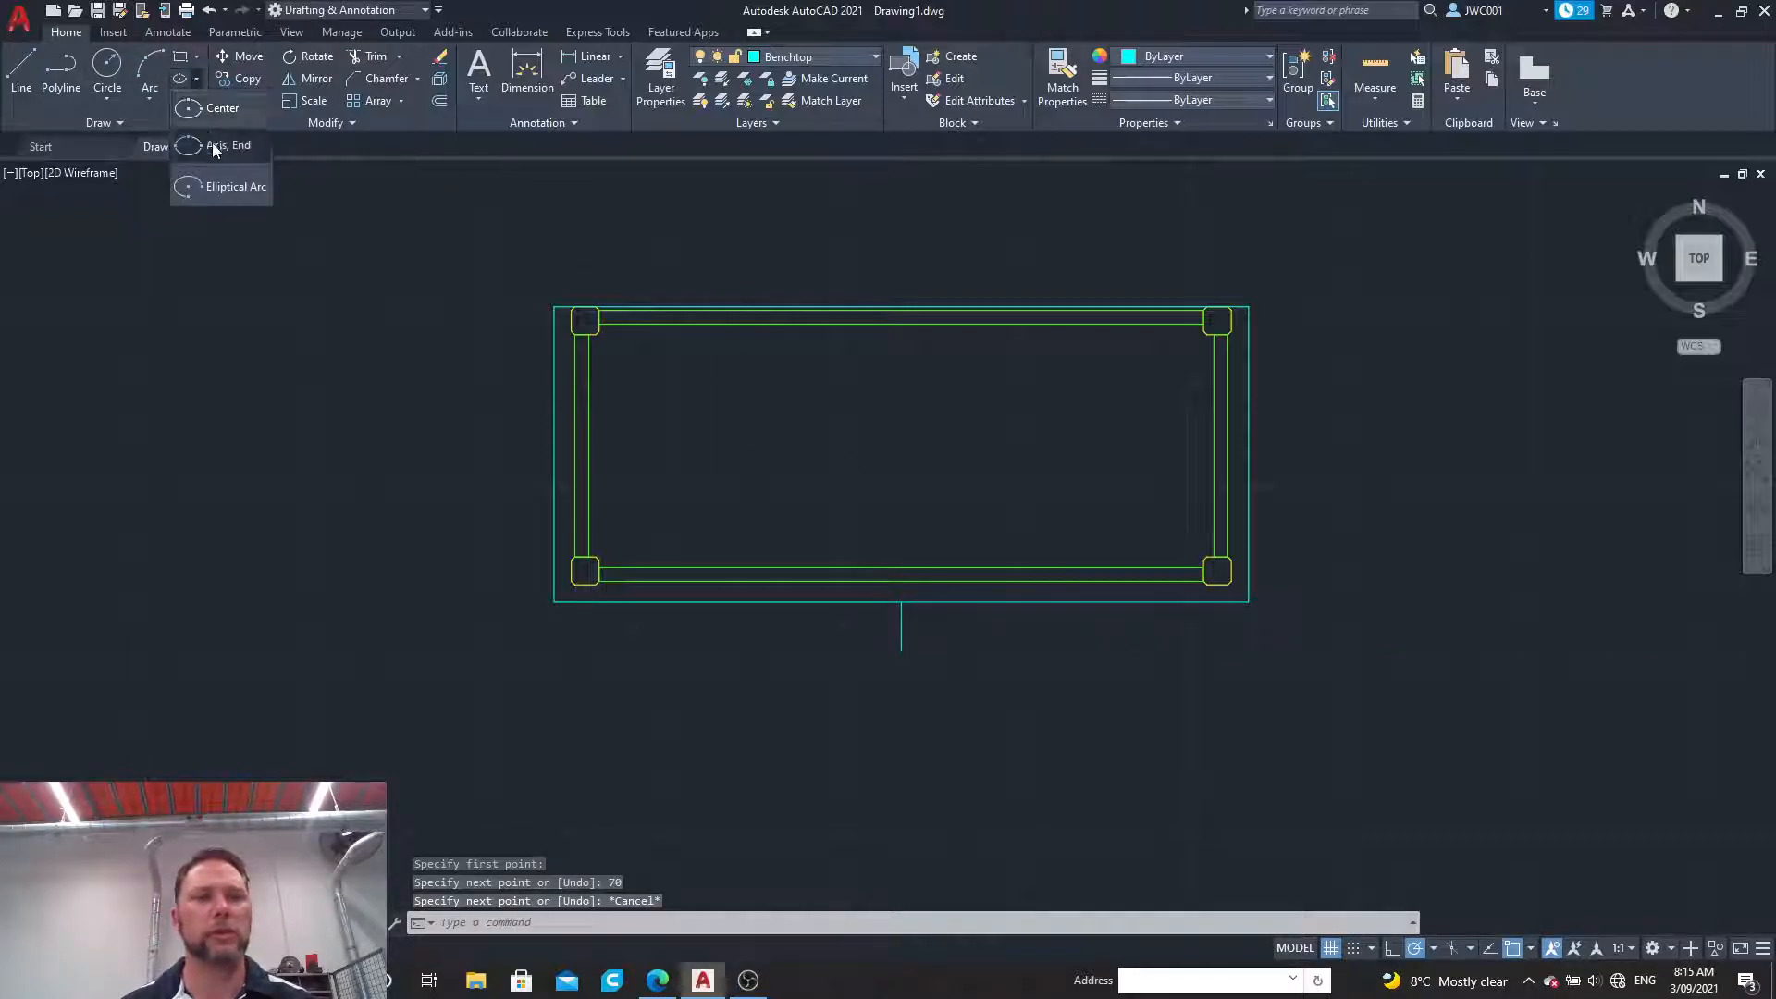
left_click(192, 111)
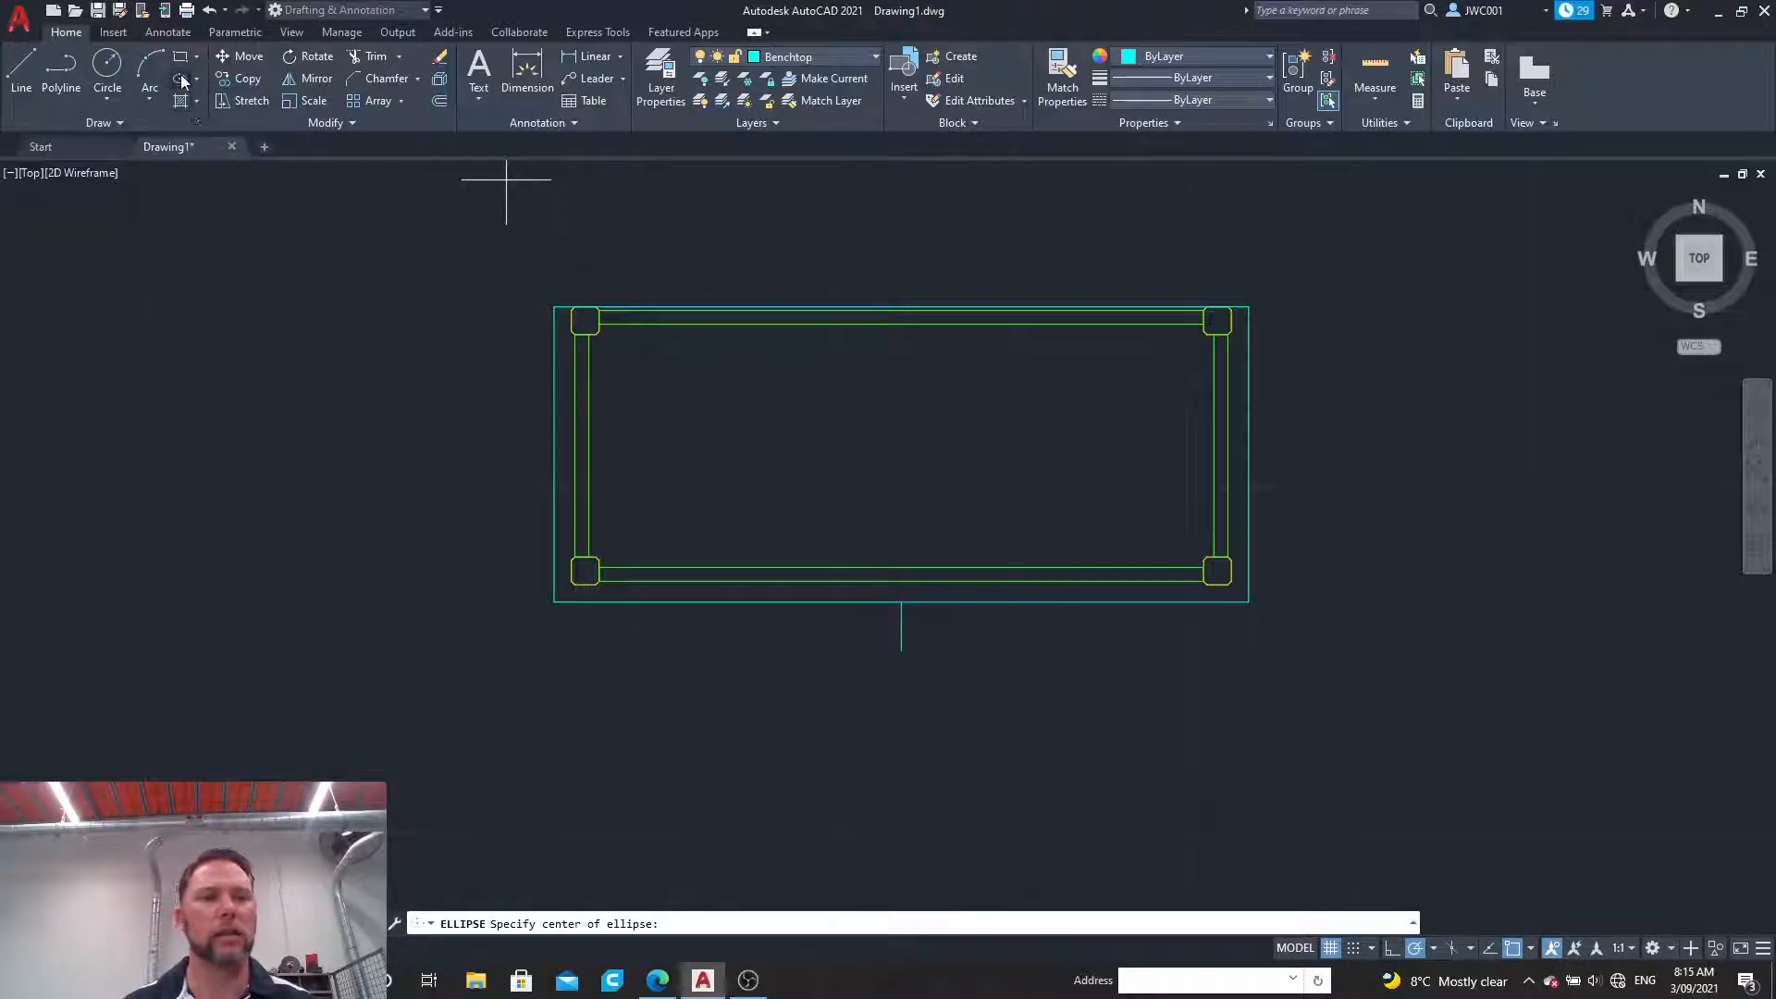
left_click(901, 603)
left_click(901, 651)
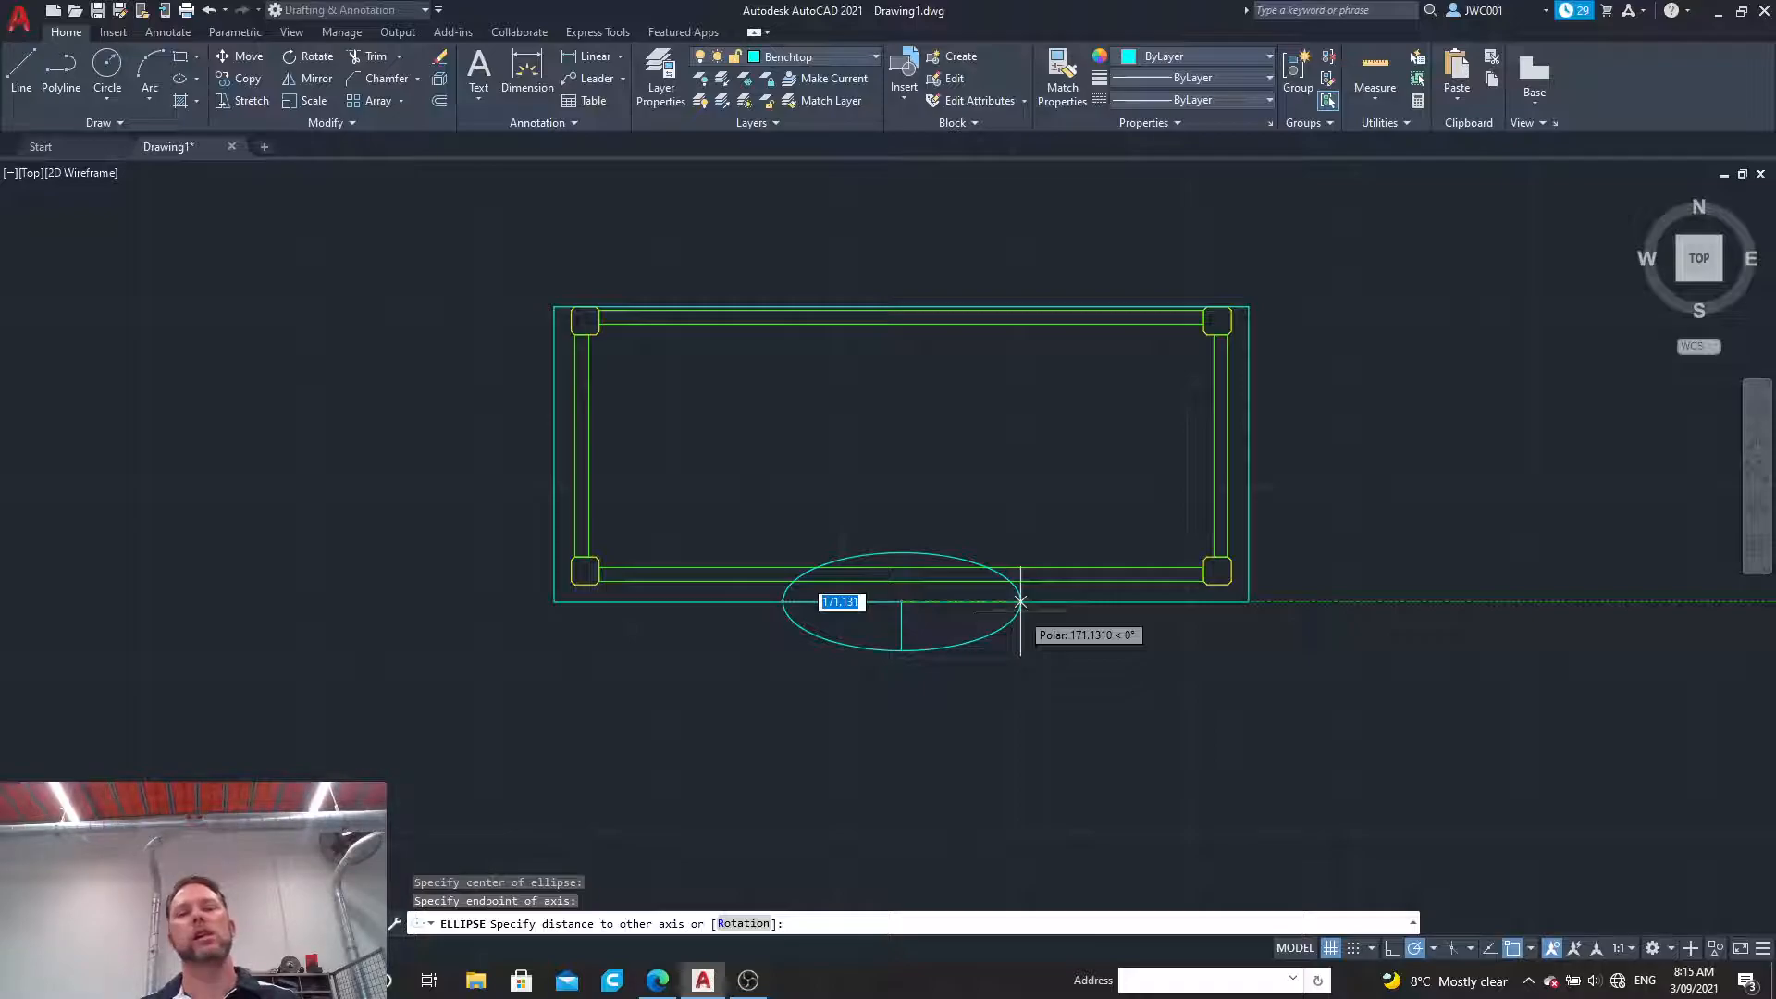
type("200")
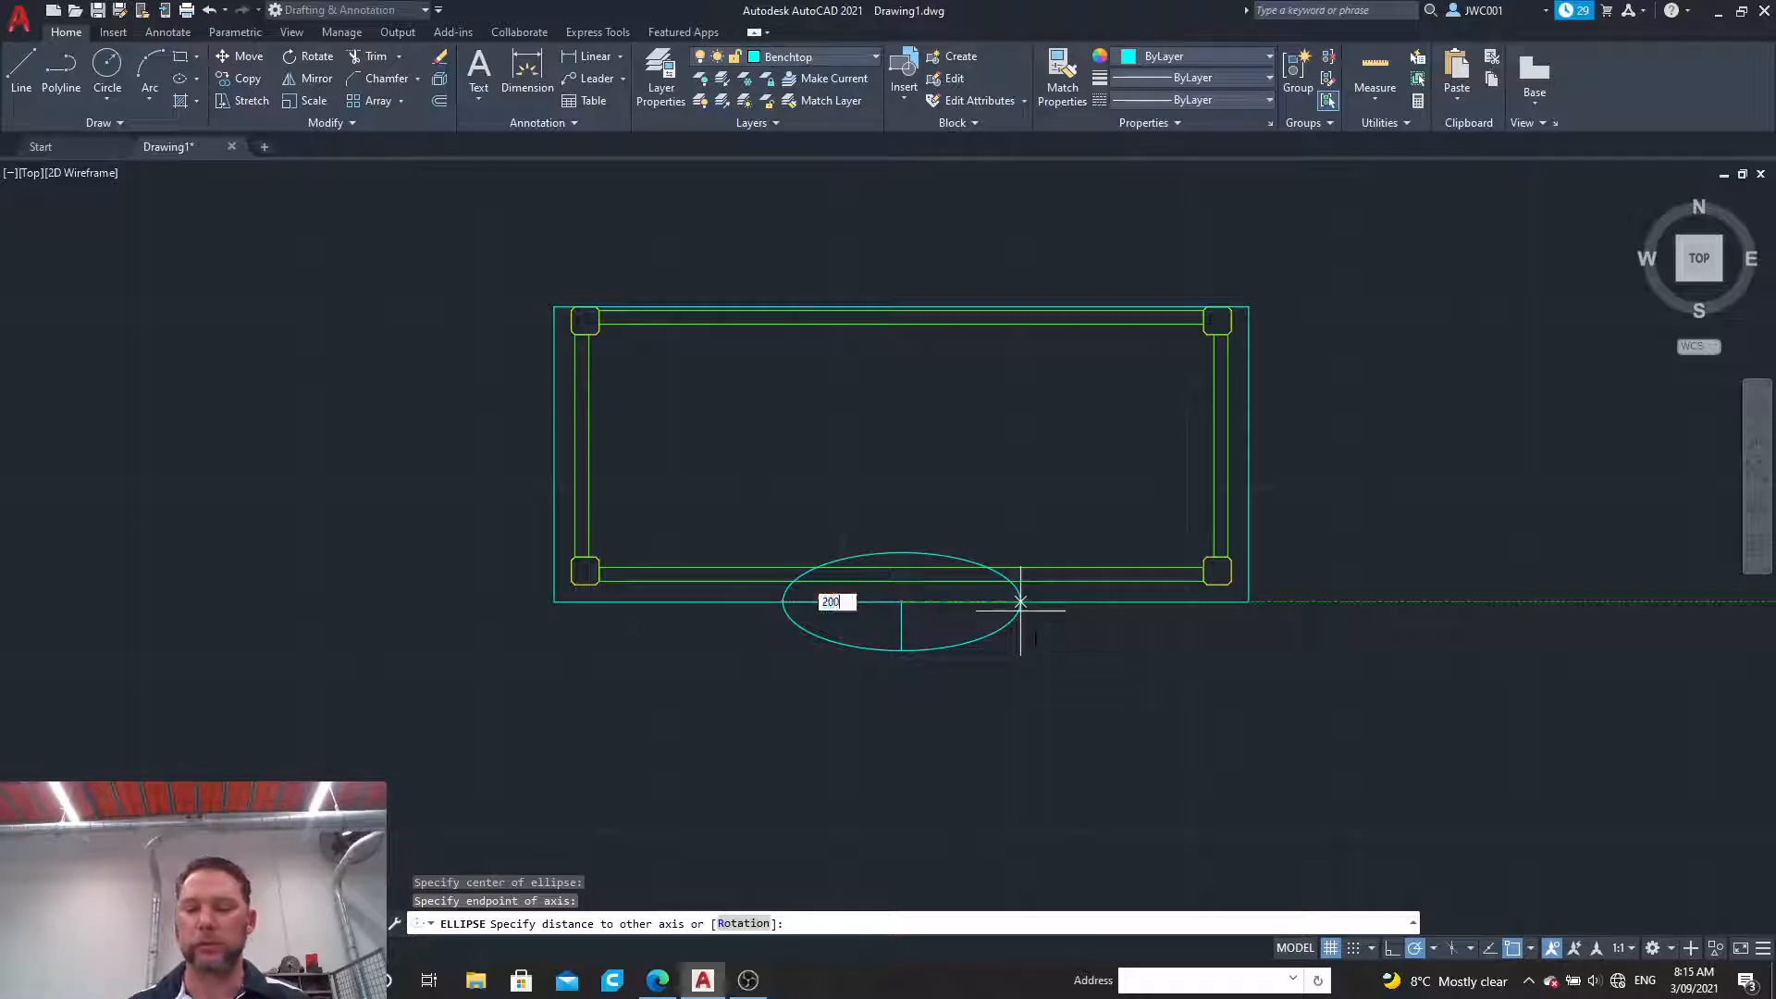
key("Return")
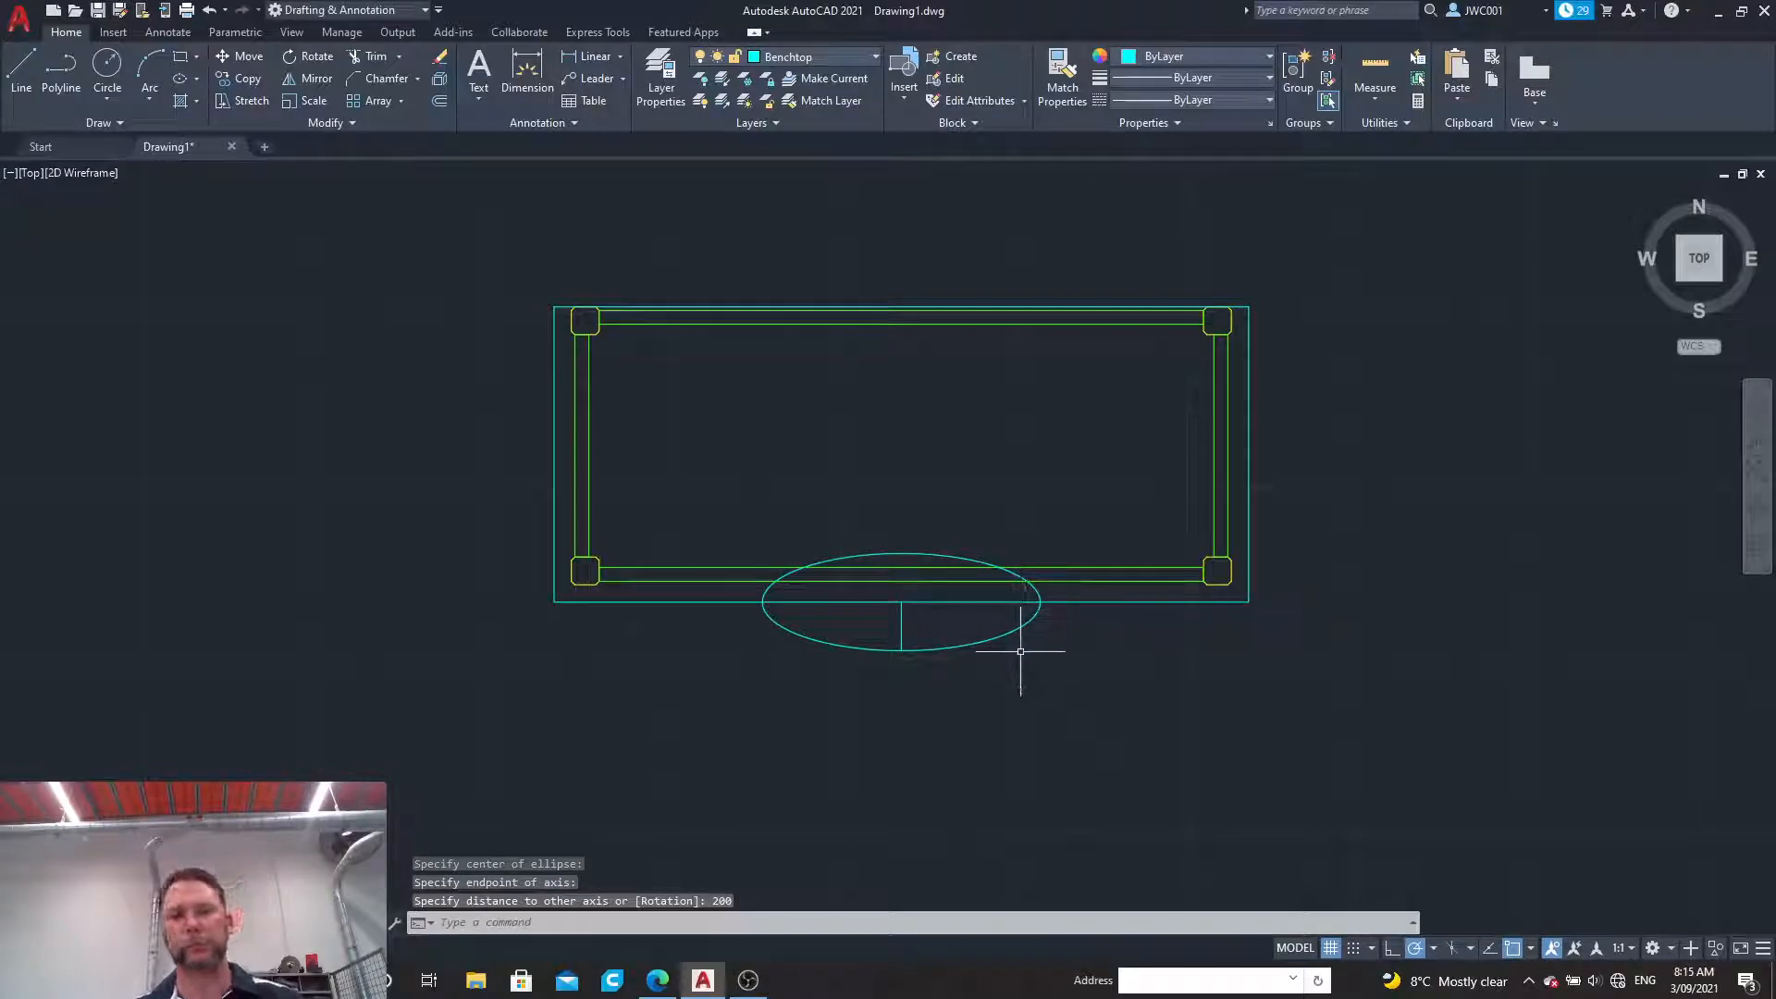
Step: Trim away the ellipse's upper half, the vertical construction line and the benchtop edge inside the ellipse
left_click(364, 56)
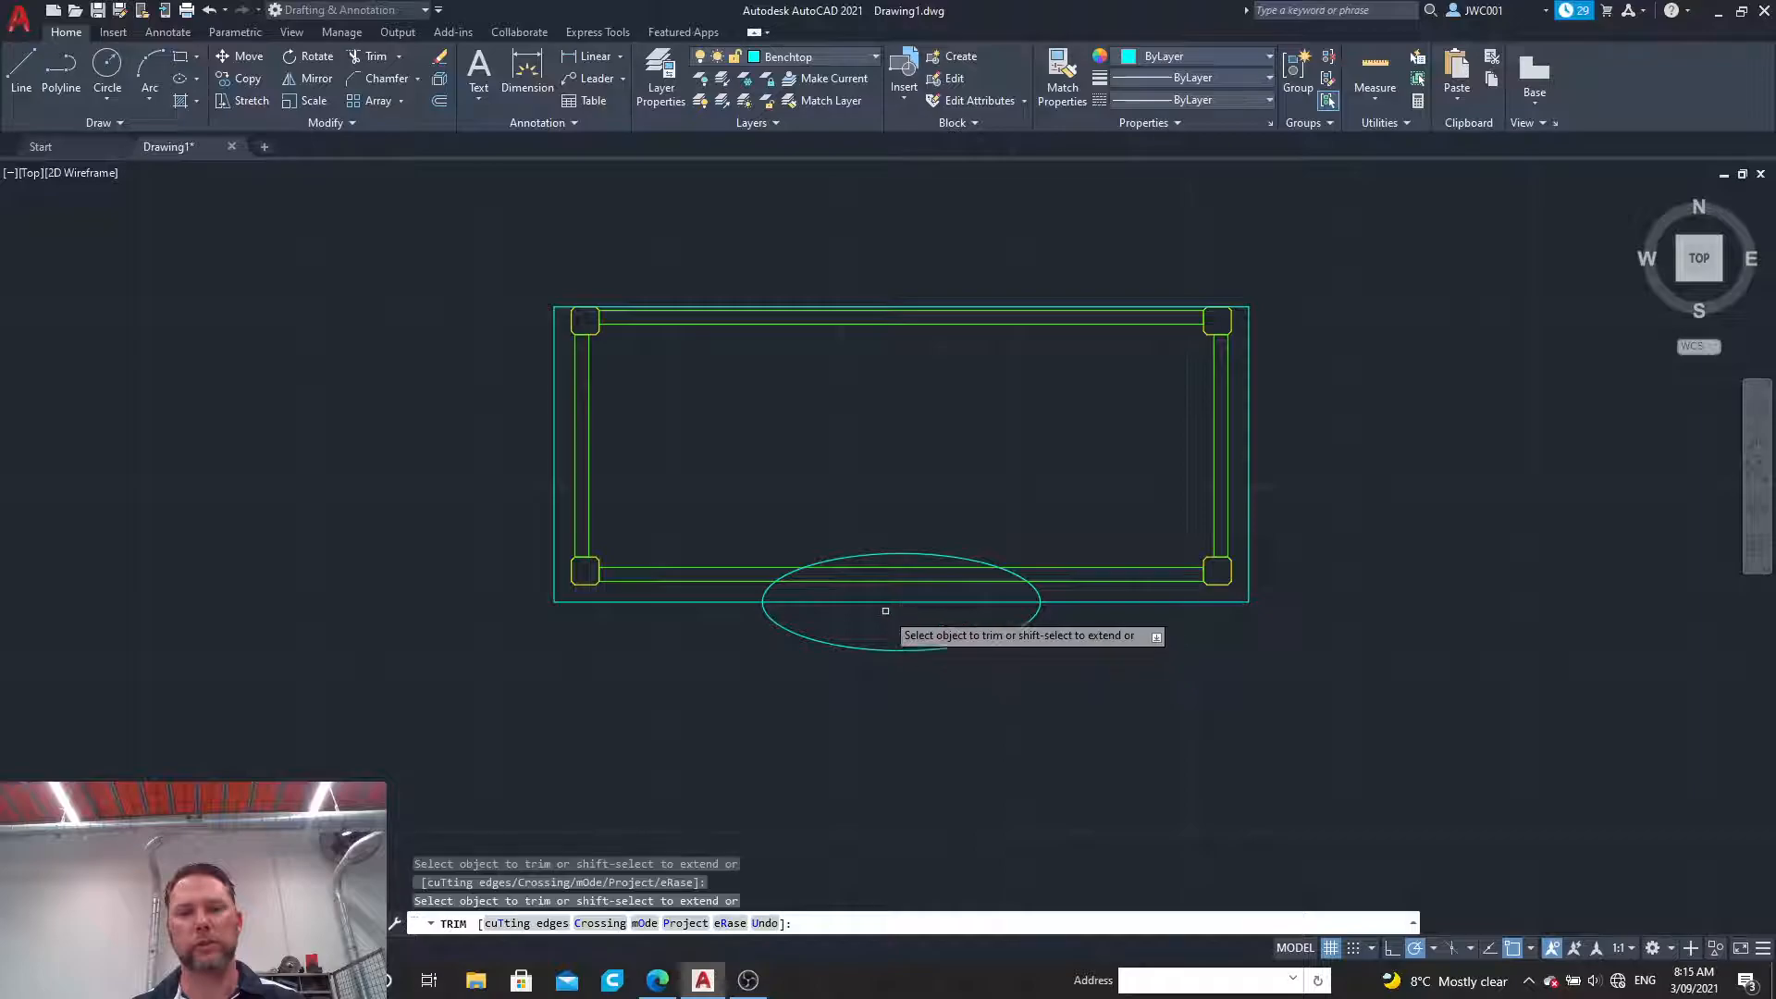
left_click(771, 588)
left_click(782, 575)
left_click(829, 559)
left_click(1011, 573)
left_click(1029, 588)
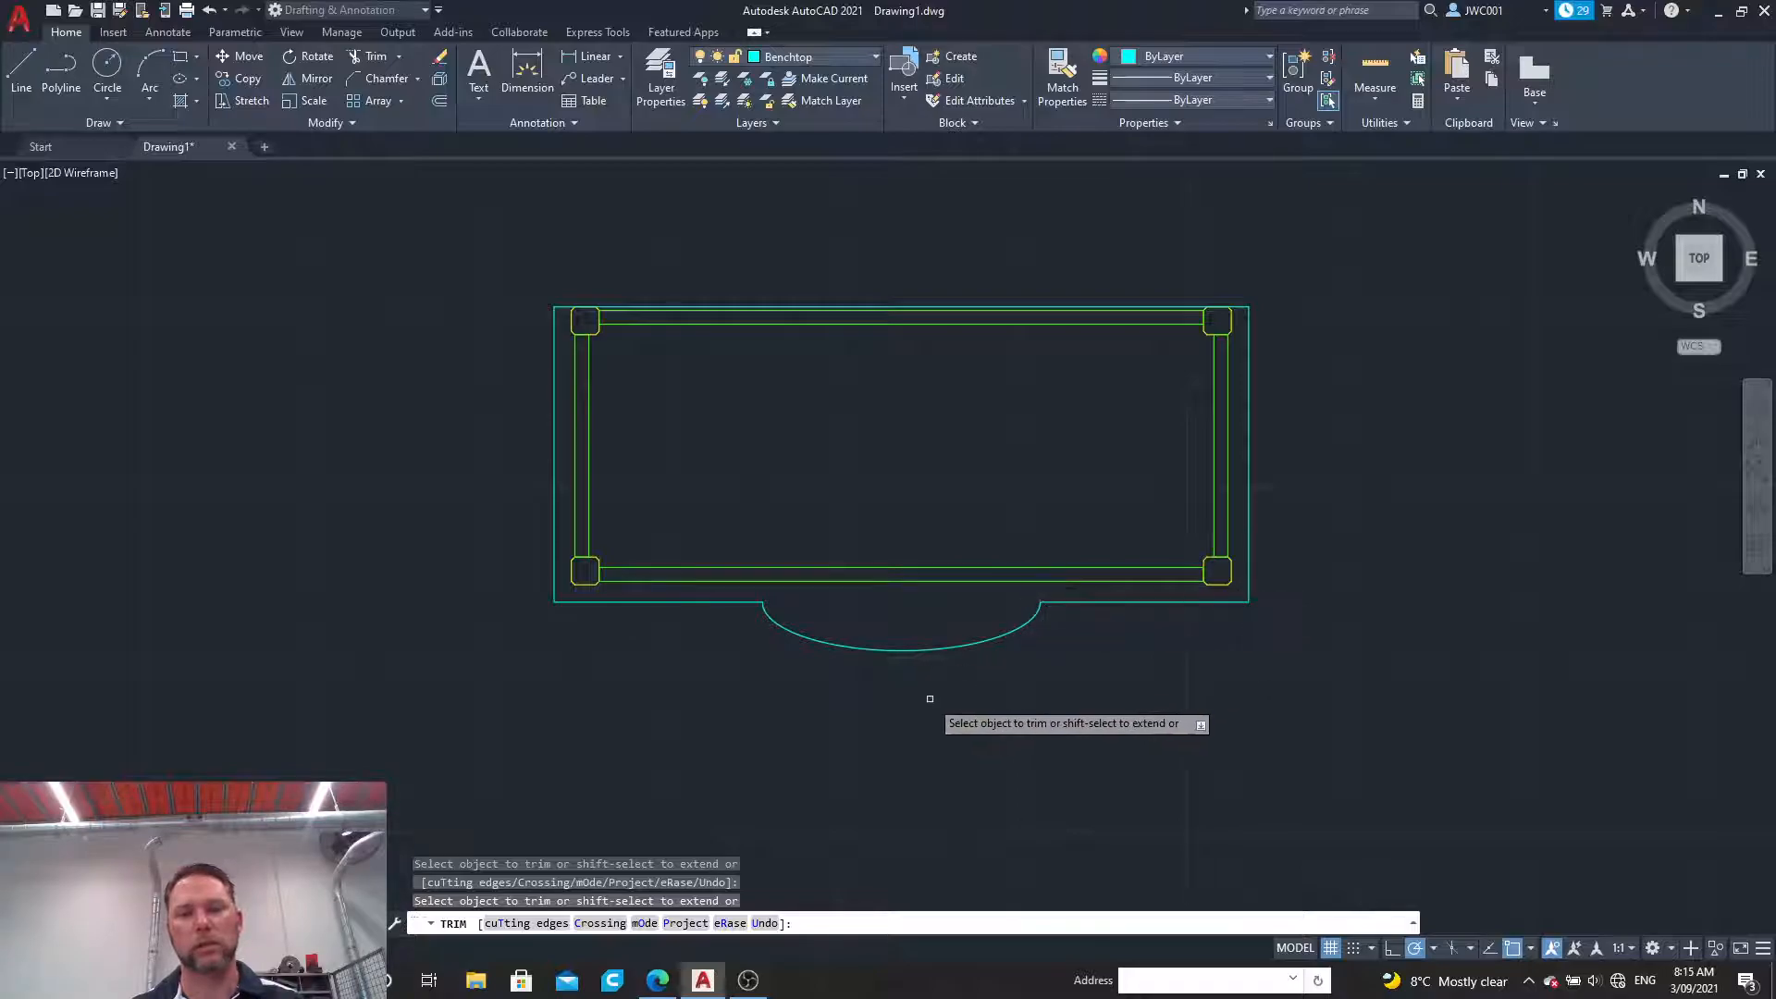
key("Escape")
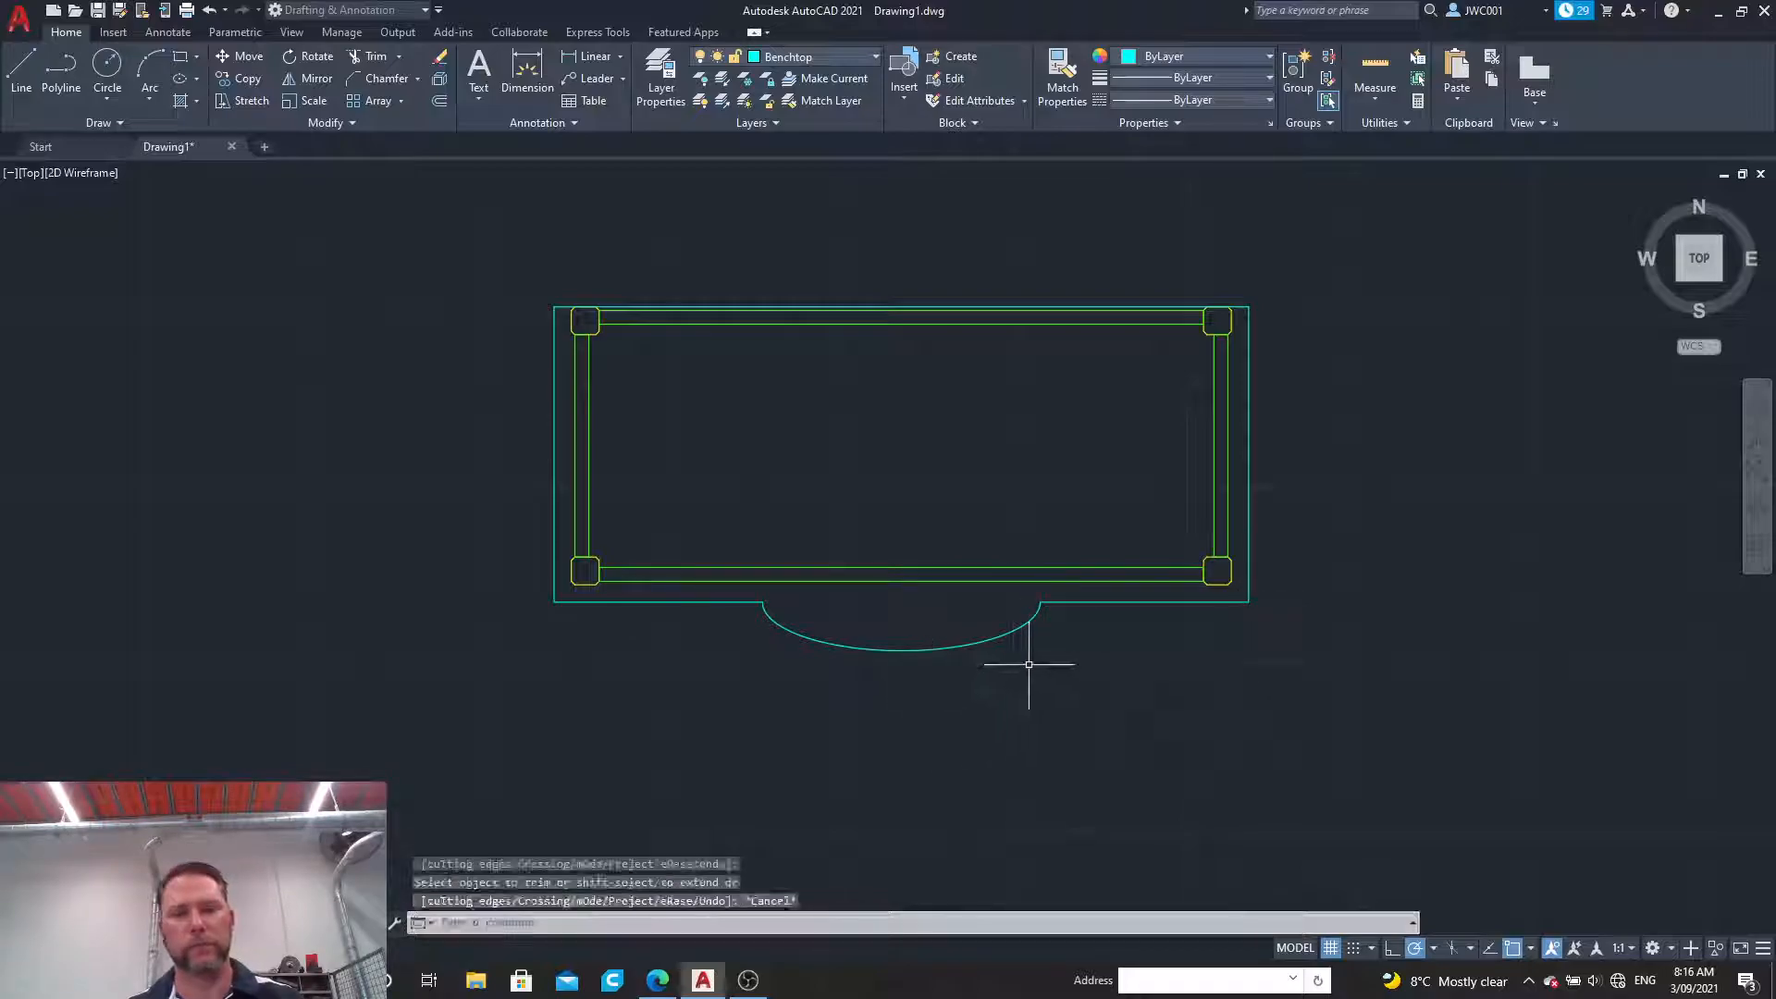
Step: Join the benchtop polyline, both remaining lower edge segments and the half ellipse into one object
left_click(1069, 602)
left_click(1249, 559)
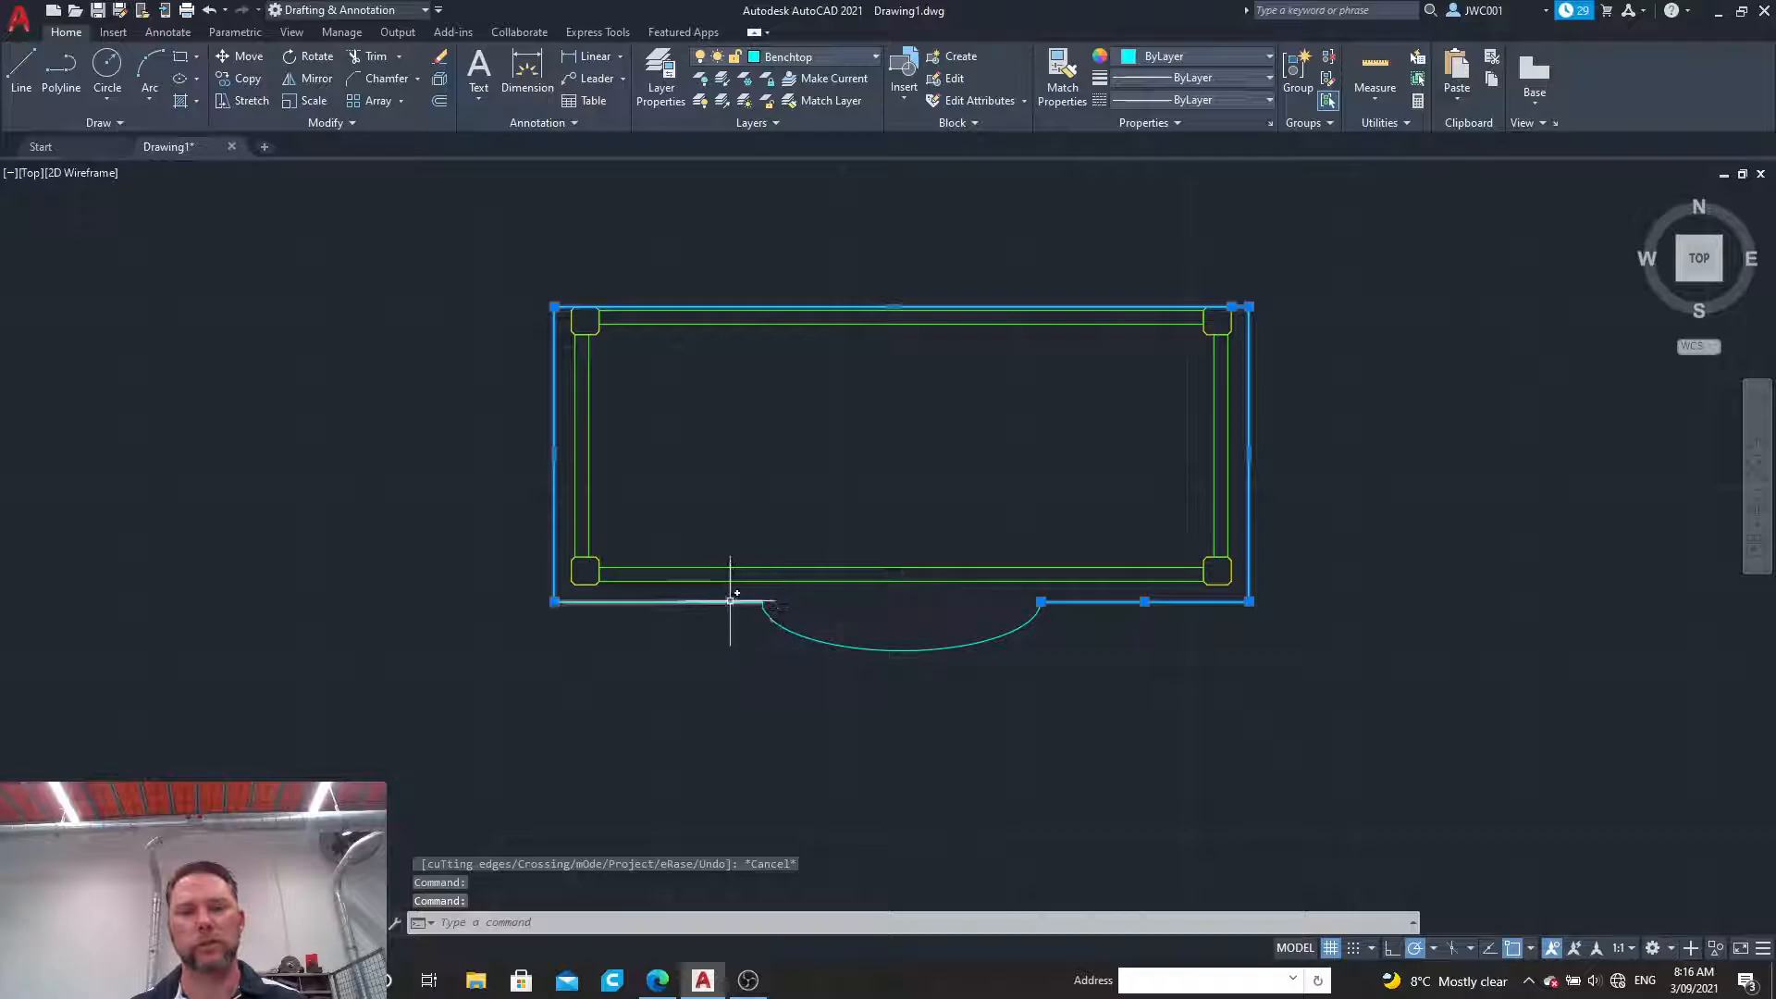
left_click(731, 601)
left_click(771, 611)
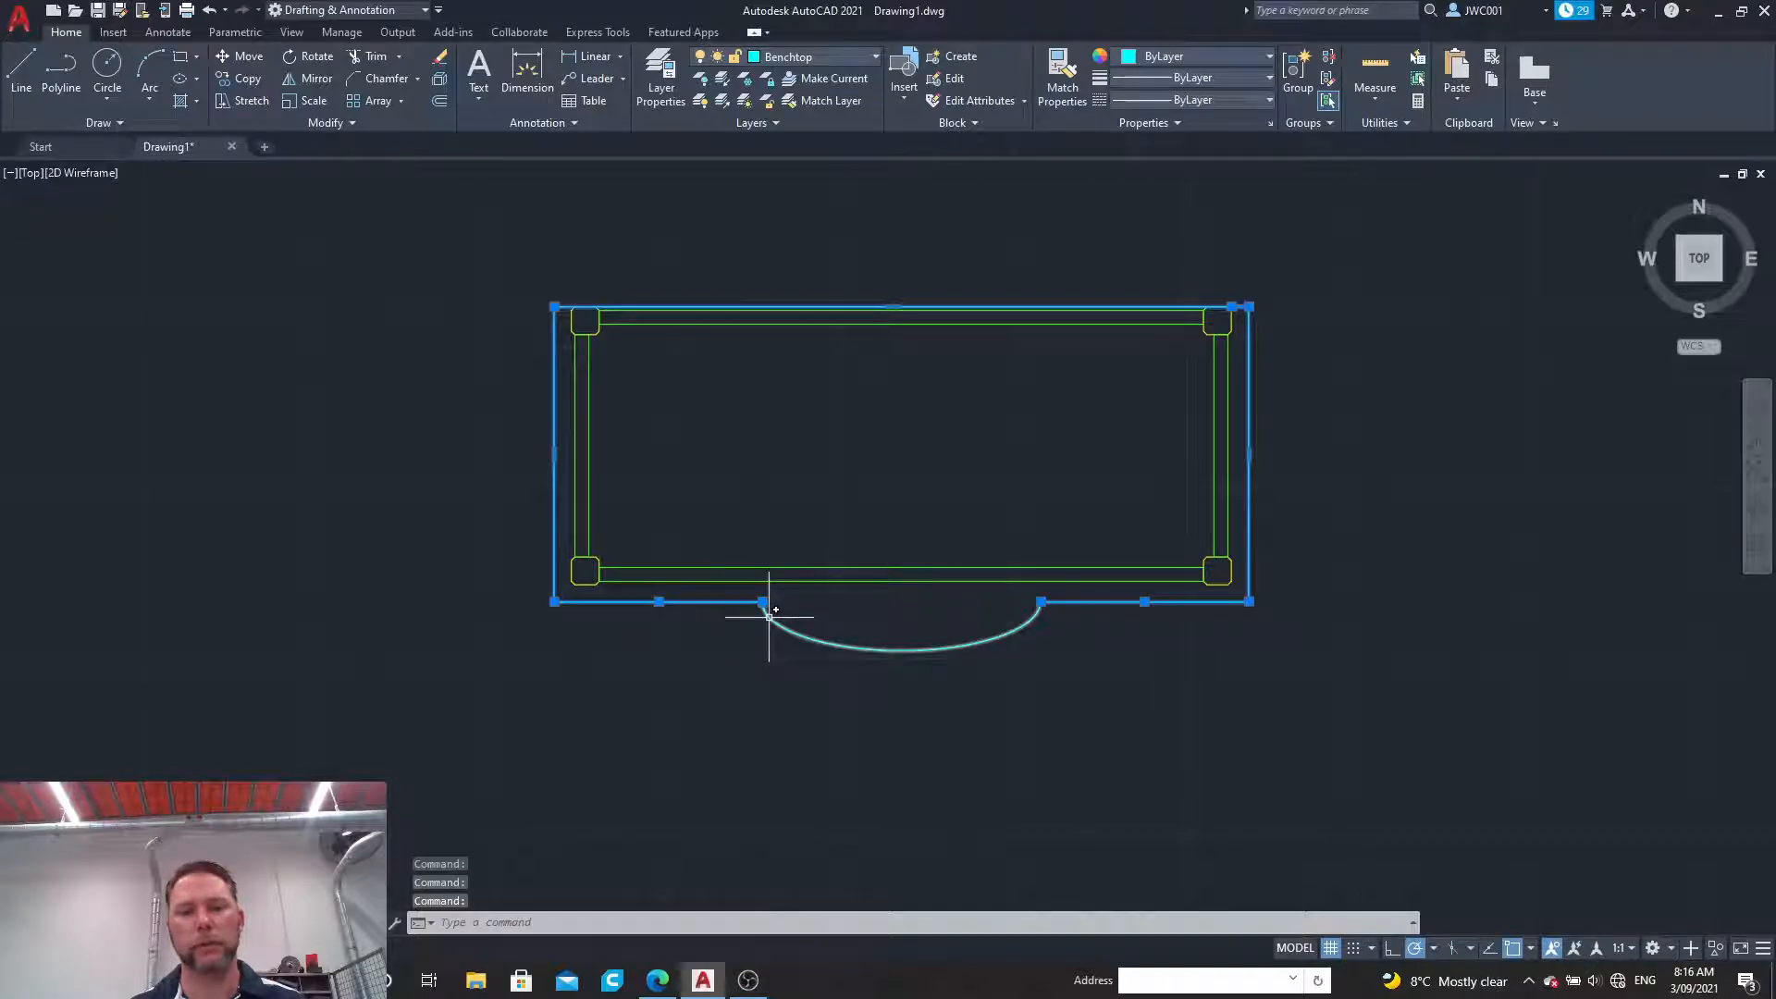
left_click(333, 122)
left_click(295, 169)
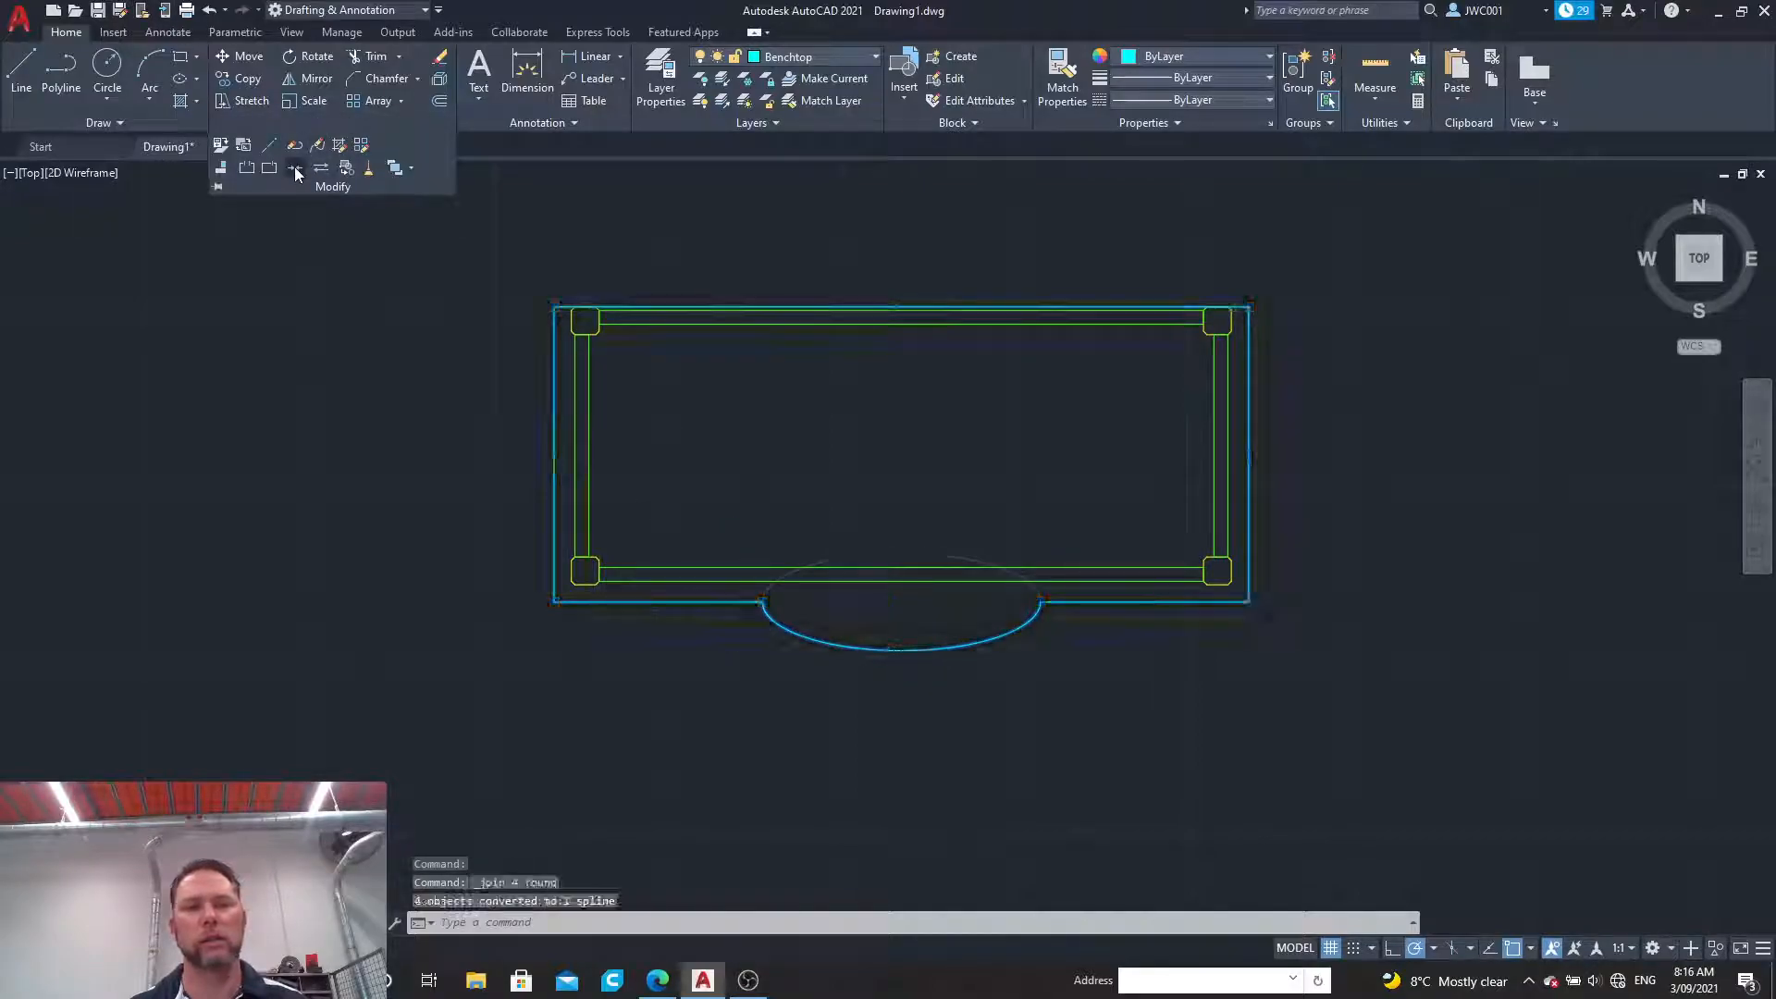
Step: Start the Fillet command and set its radius to 25
scroll(1092, 640, "up", 2)
scroll(1091, 639, "down", 2)
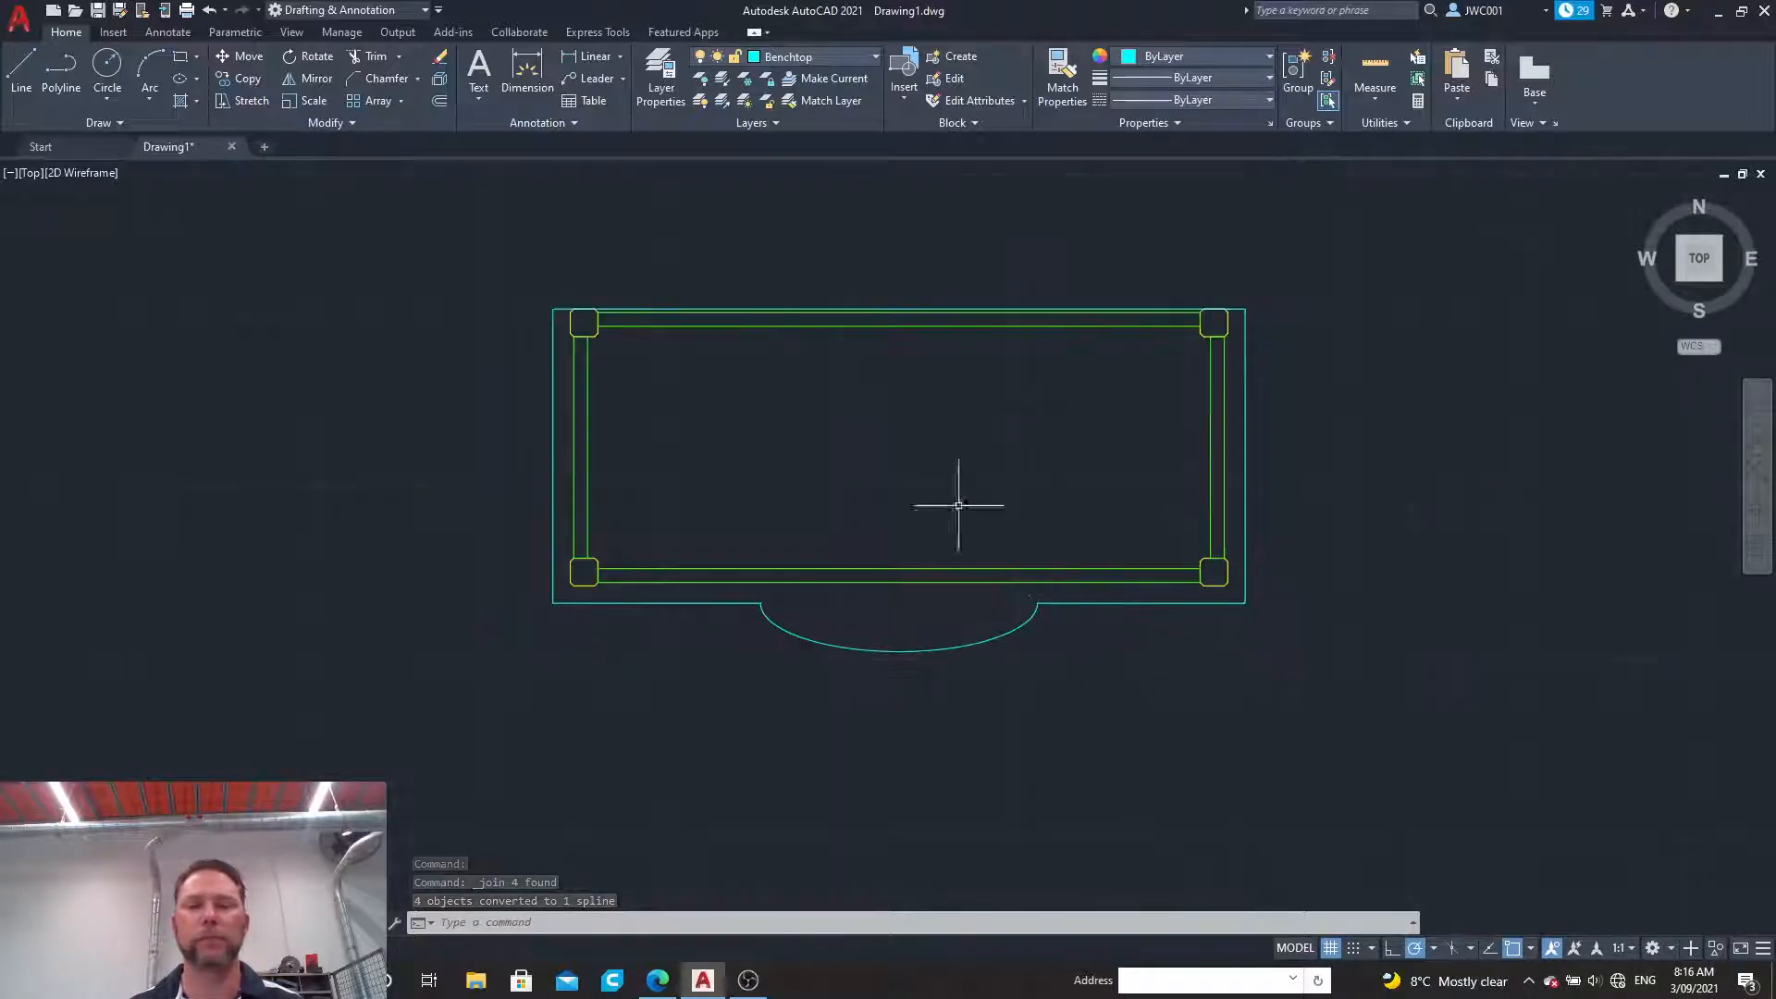
scroll(971, 592, "up", 3)
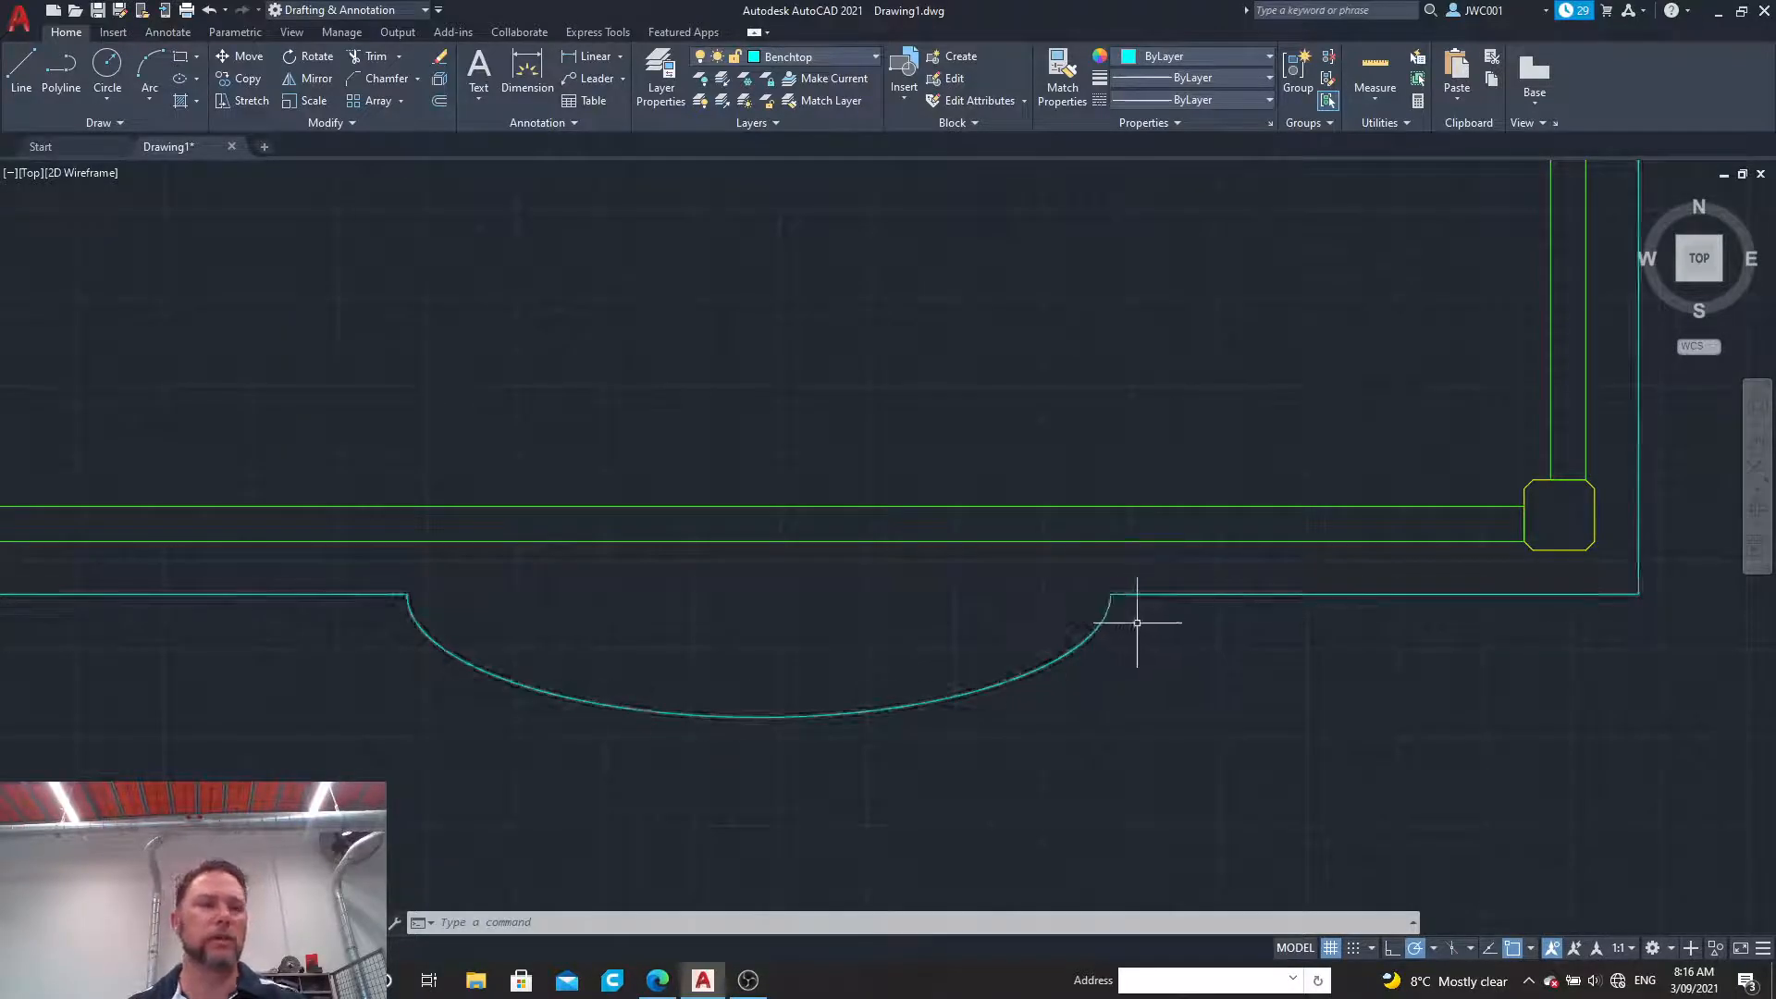
left_click(418, 81)
left_click(388, 109)
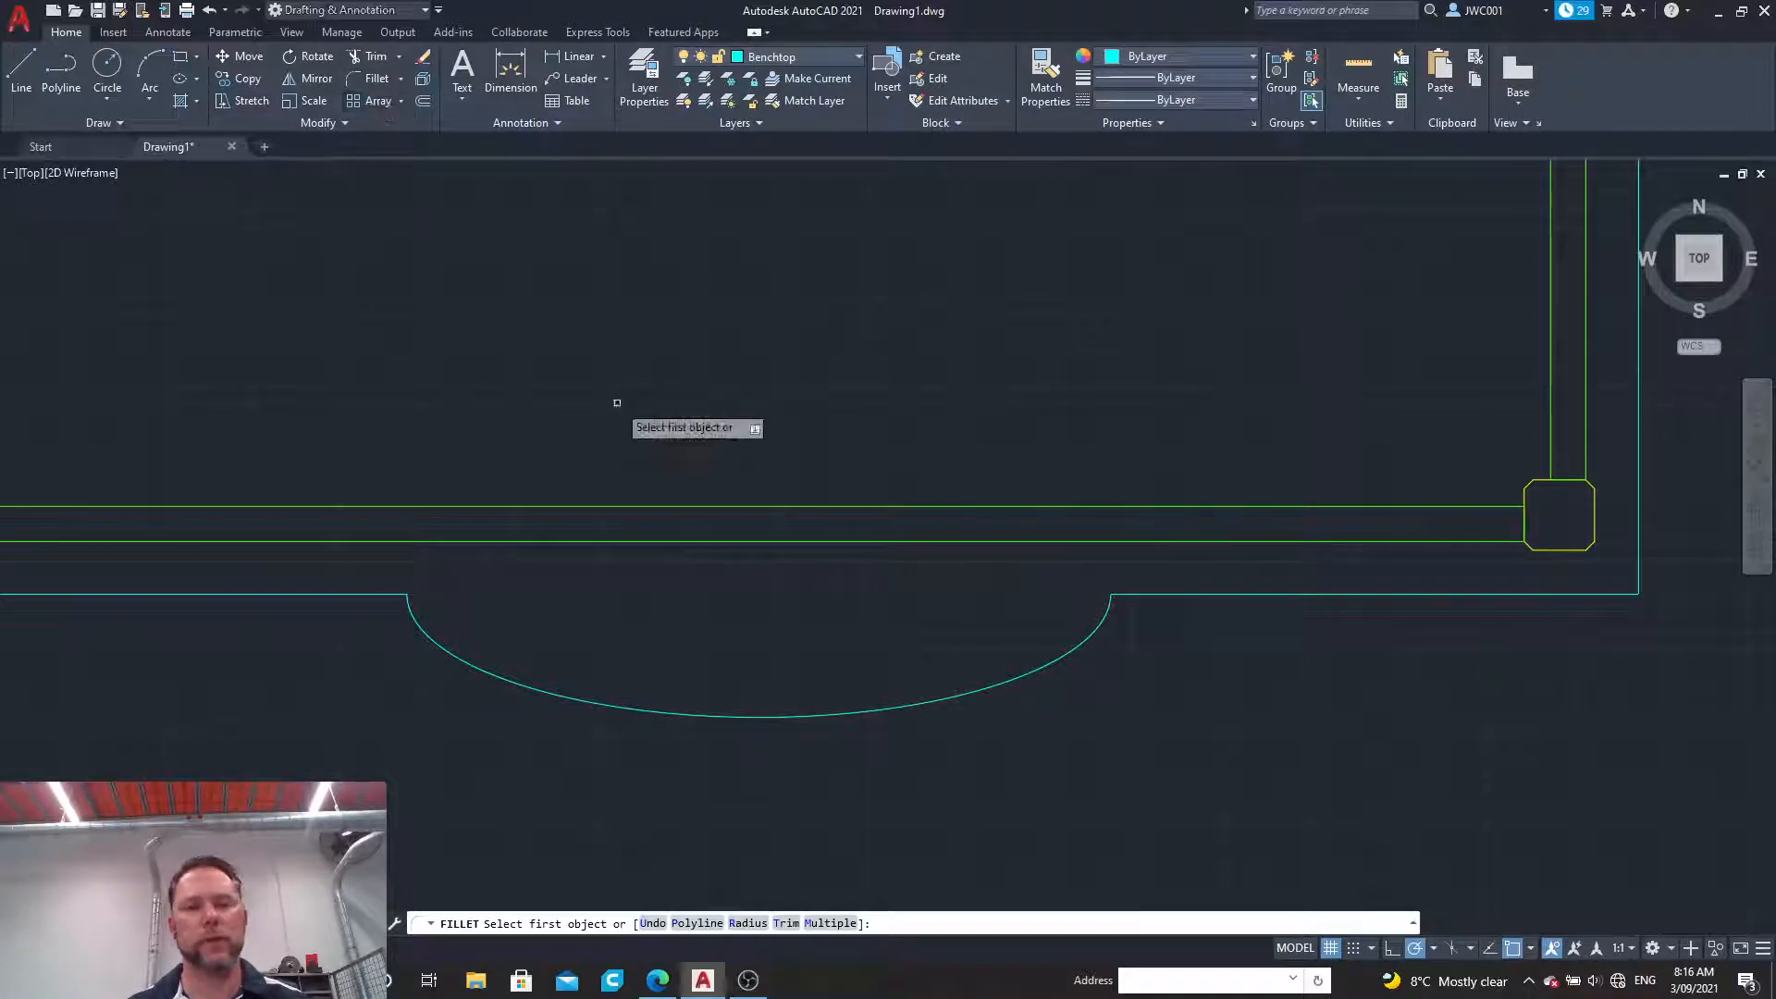
key("Return")
type("2")
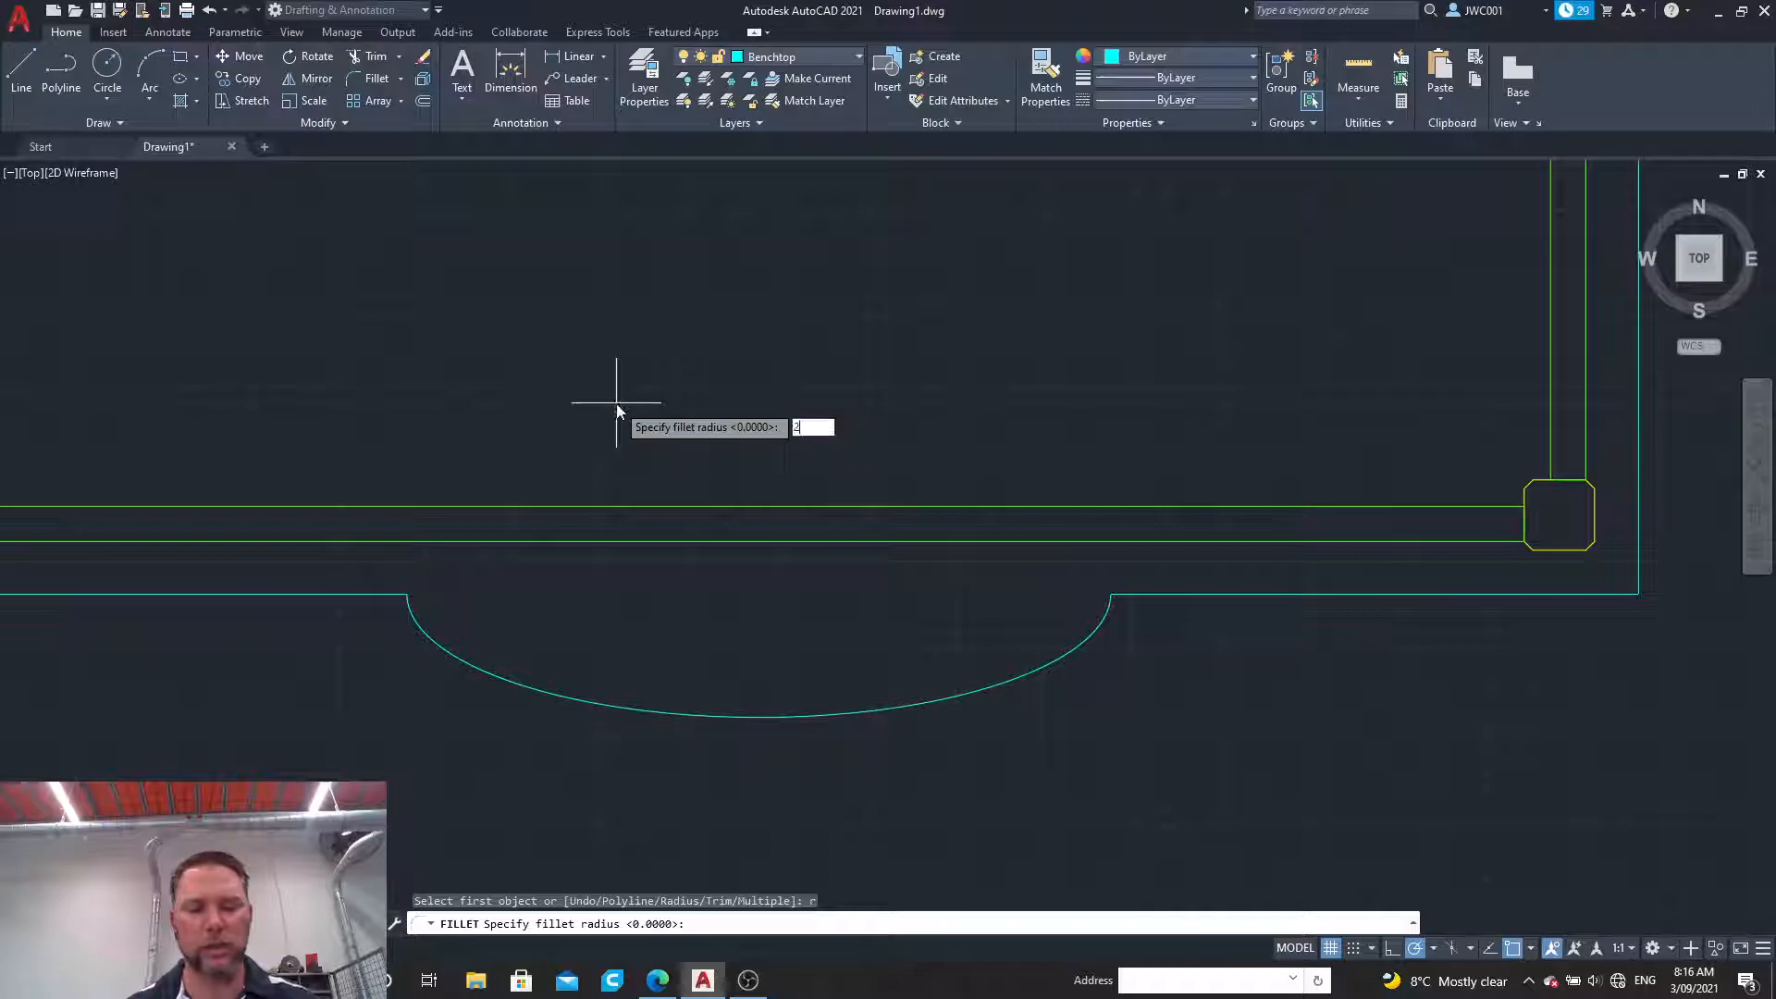
type("5")
key("Return")
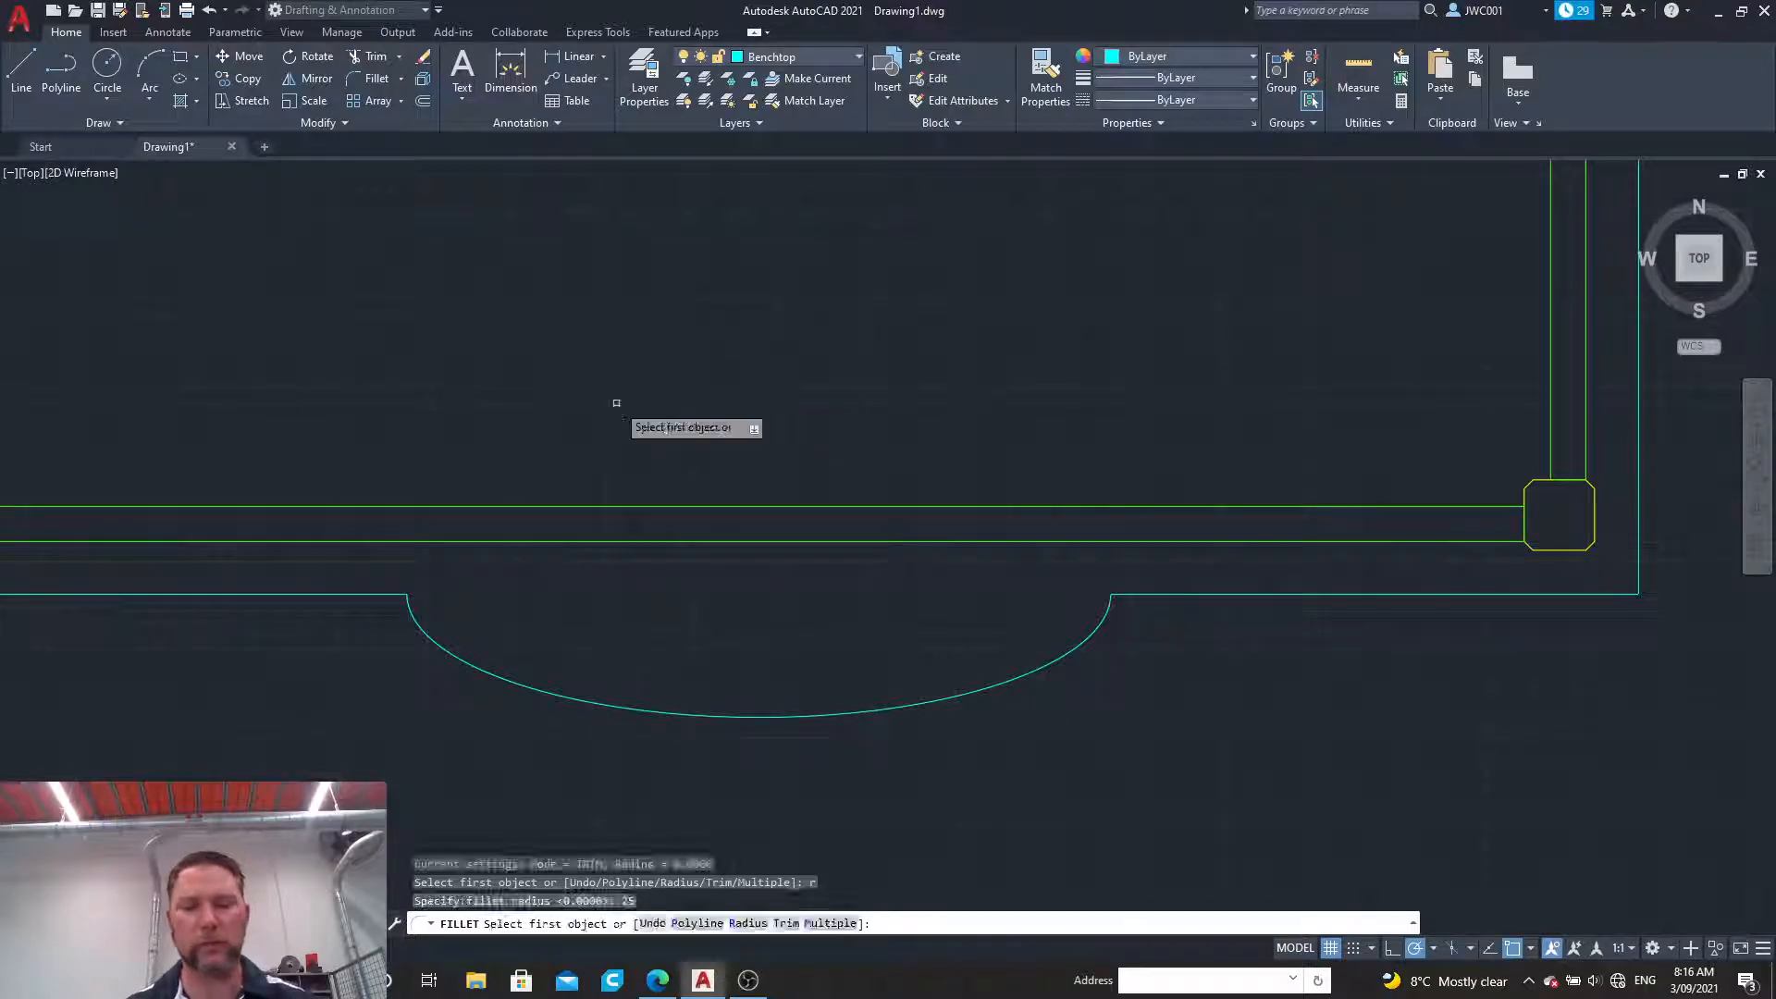
Step: Try to fillet the corner where the lower left benchtop edge meets the elliptical curve
left_click(359, 594)
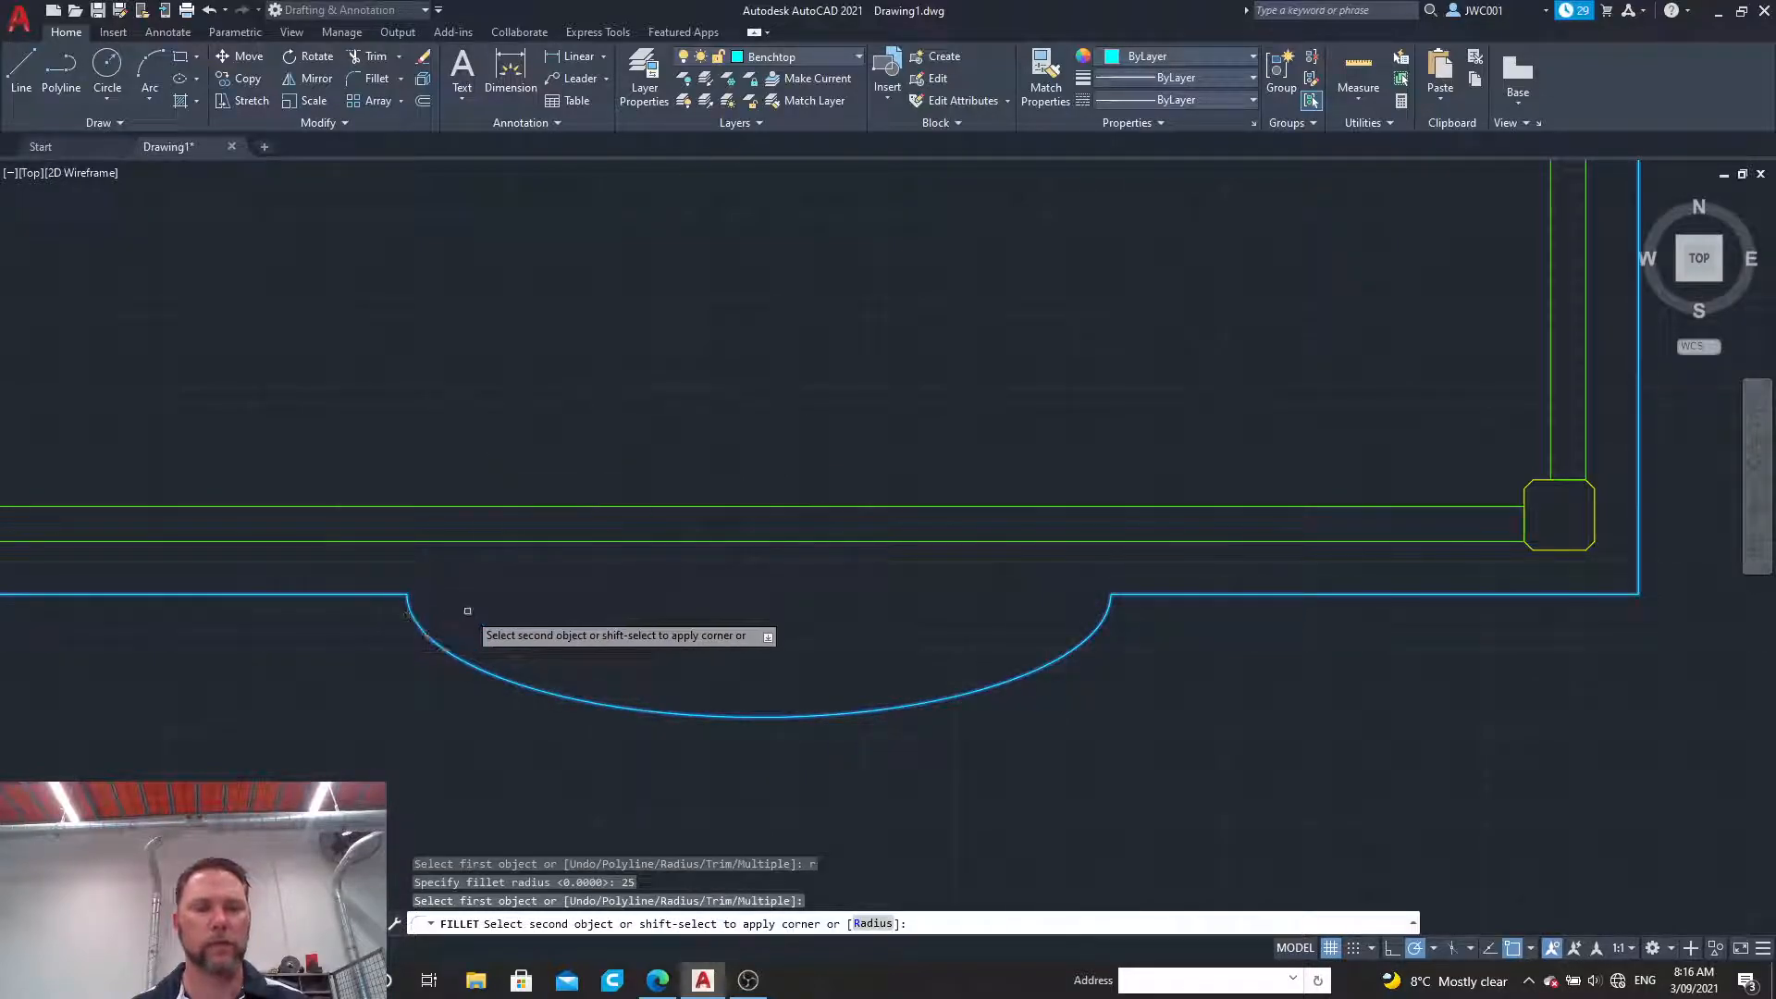
key("Escape")
scroll(467, 606, "down", 4)
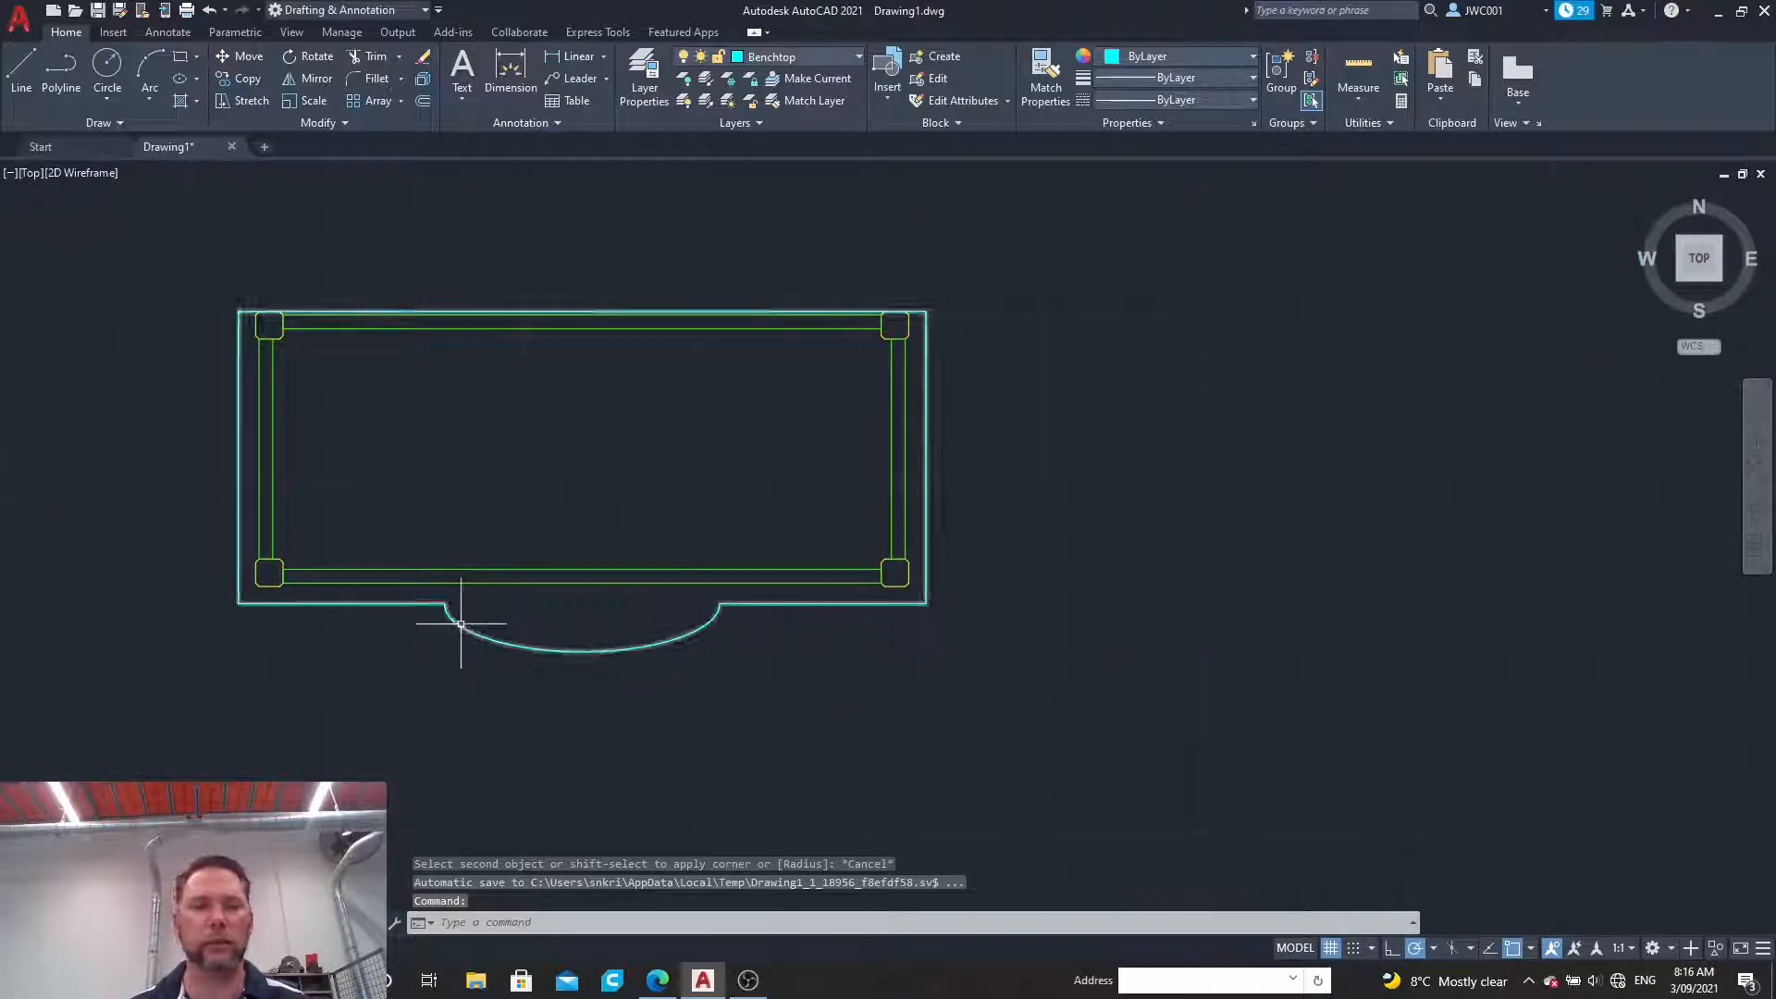
Step: Explode the joined benchtop outline into separate segments
left_click(460, 624)
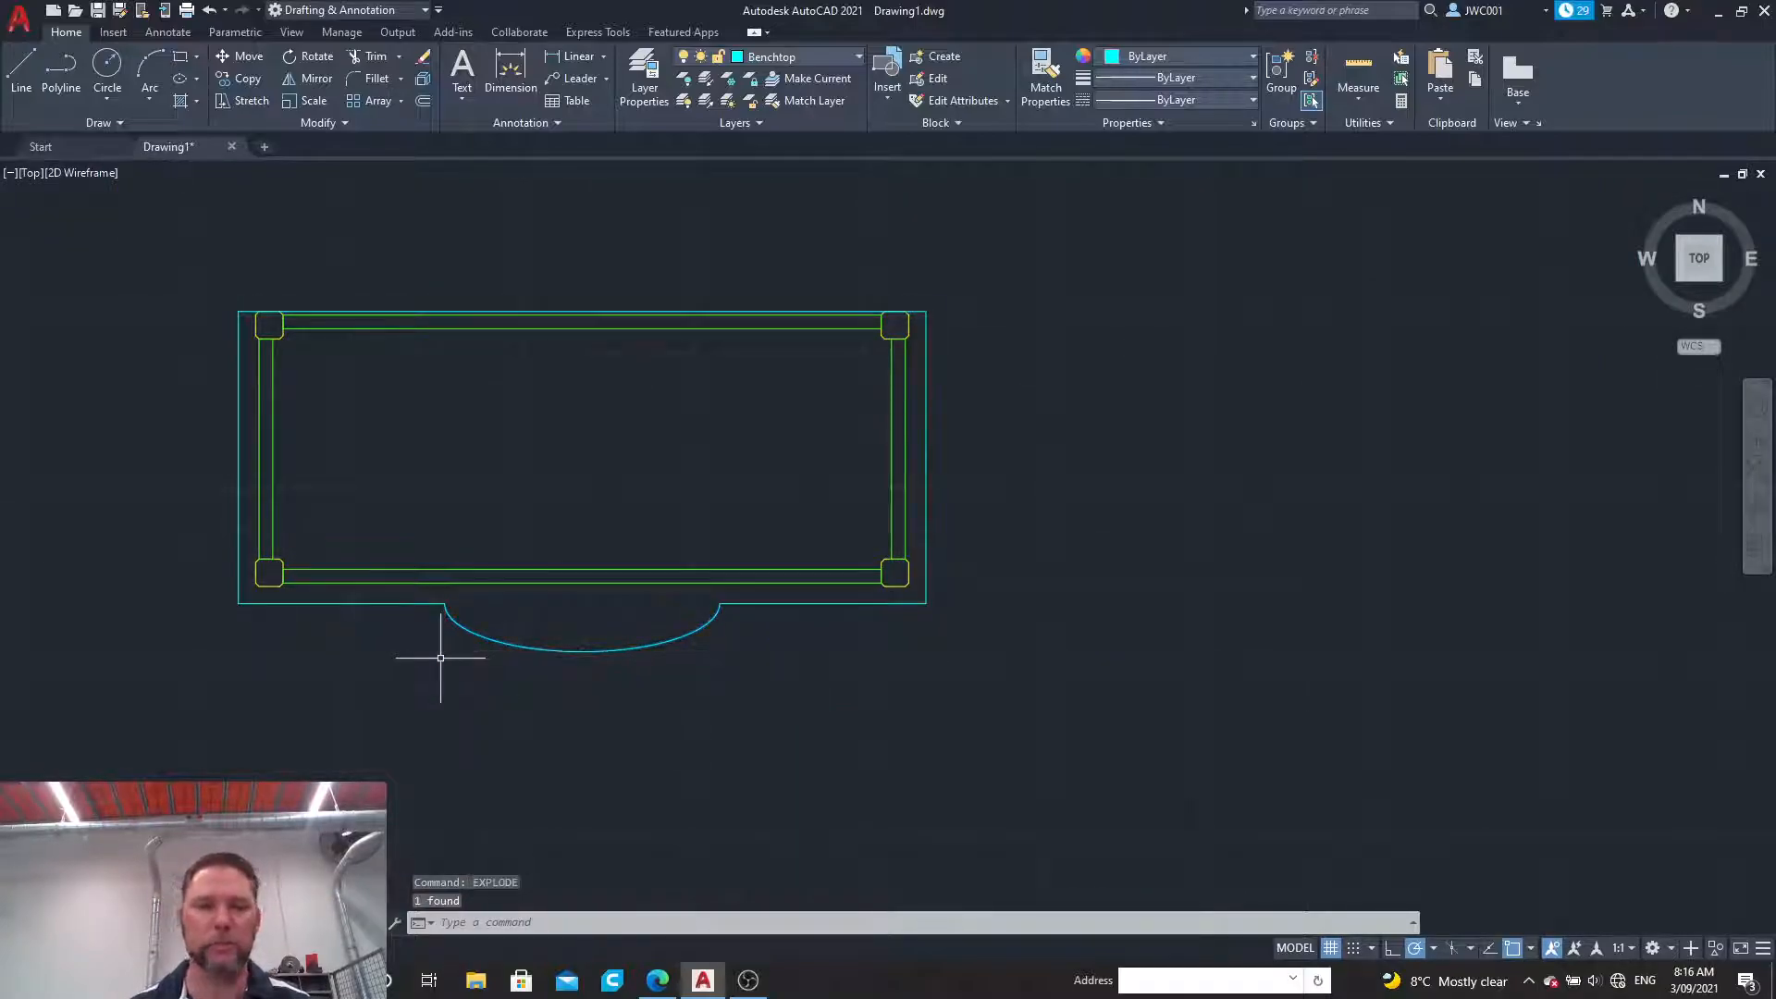
scroll(424, 647, "up", 4)
scroll(421, 641, "up", 2)
Step: Fillet both corners where the lower benchtop edges meet the elliptical curve with a radius of 25
left_click(368, 79)
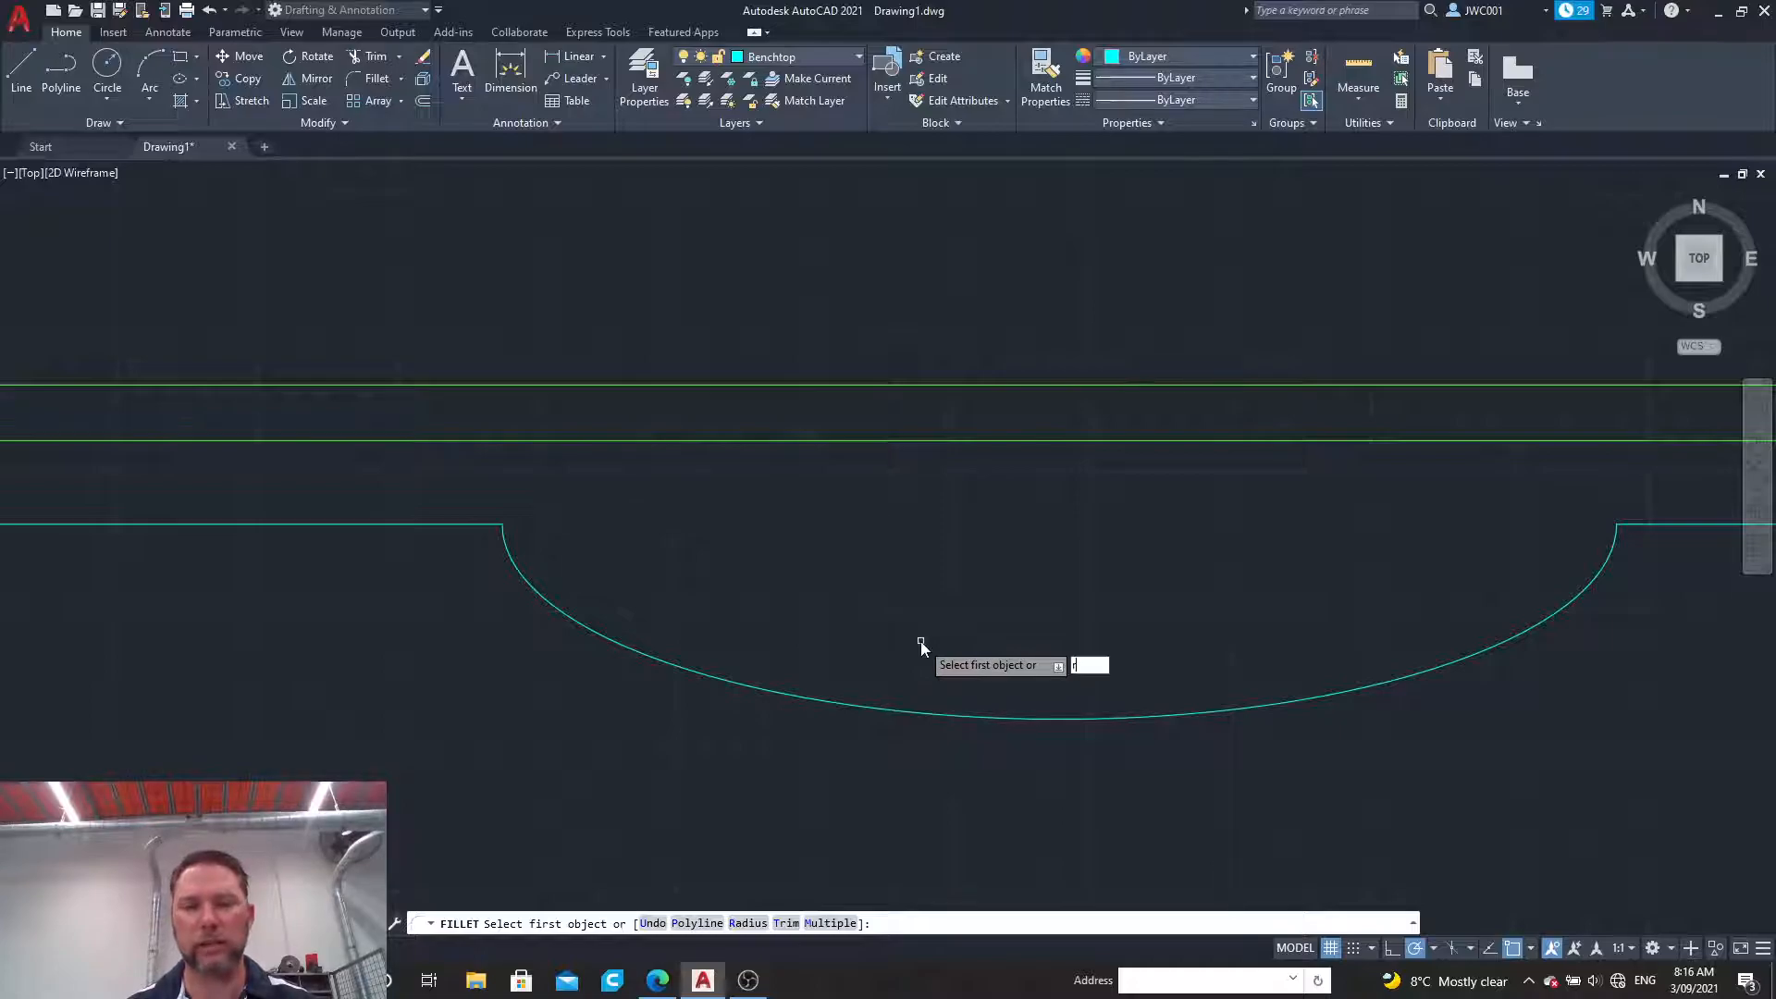
key("Return")
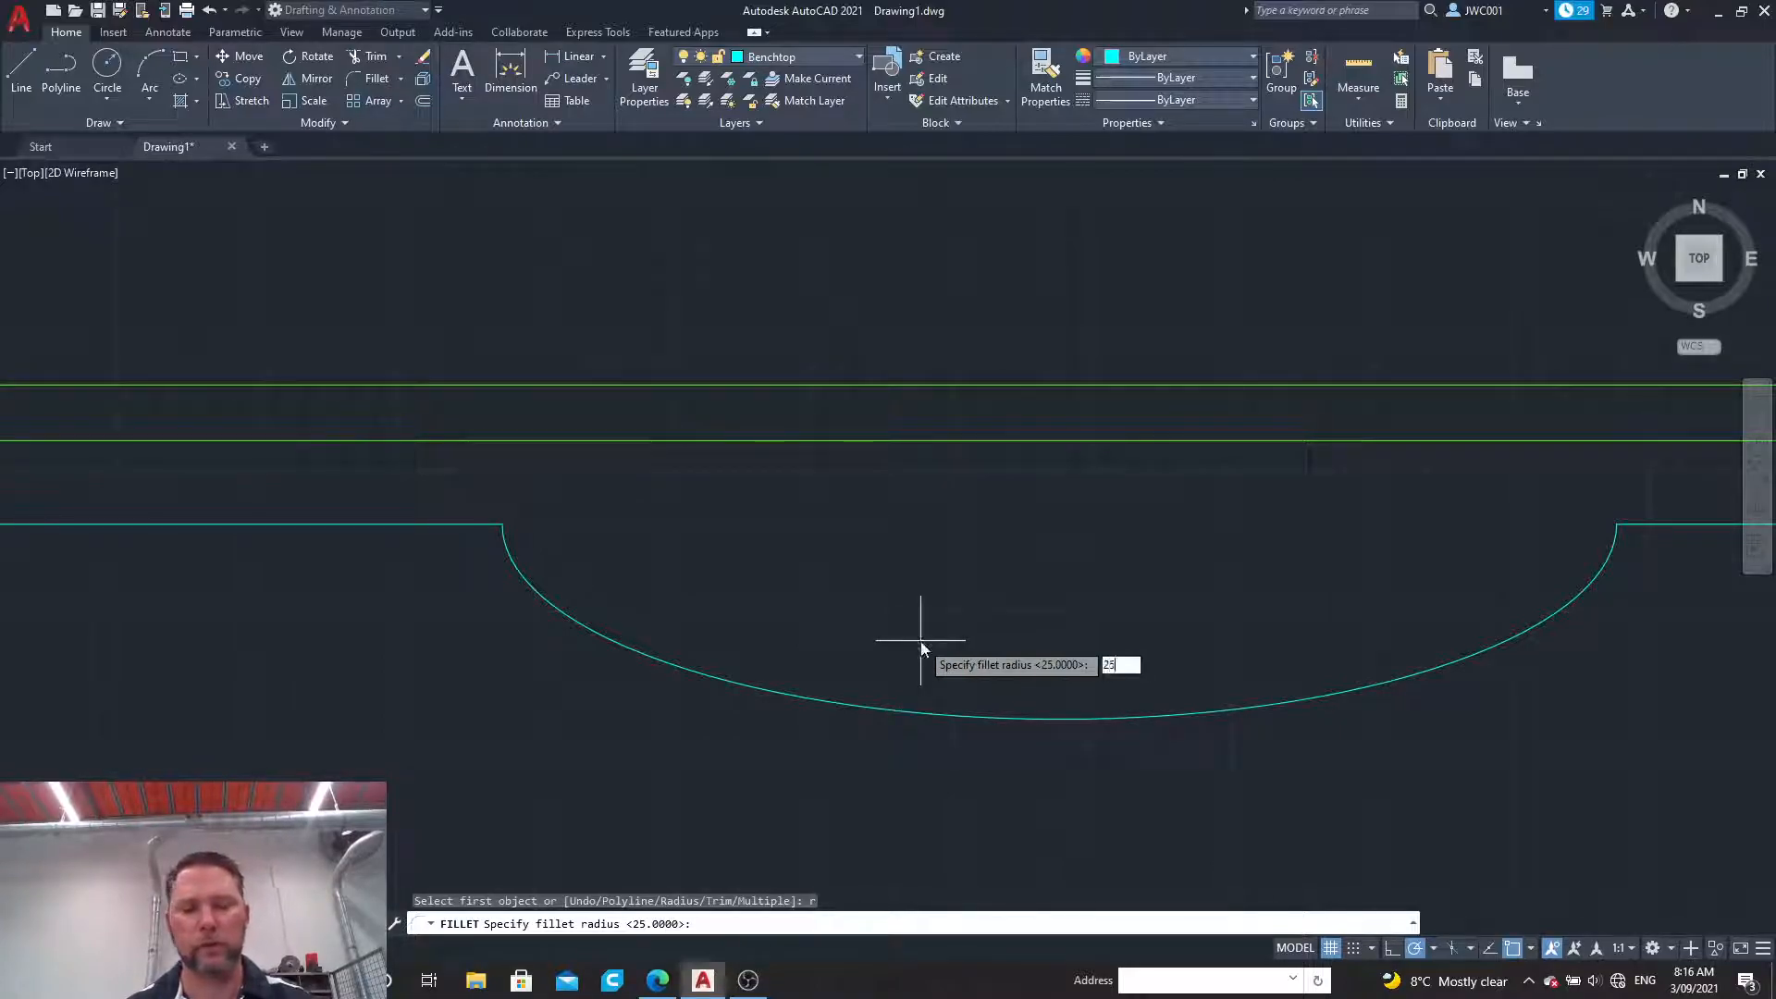
type("25")
key("Return")
left_click(381, 524)
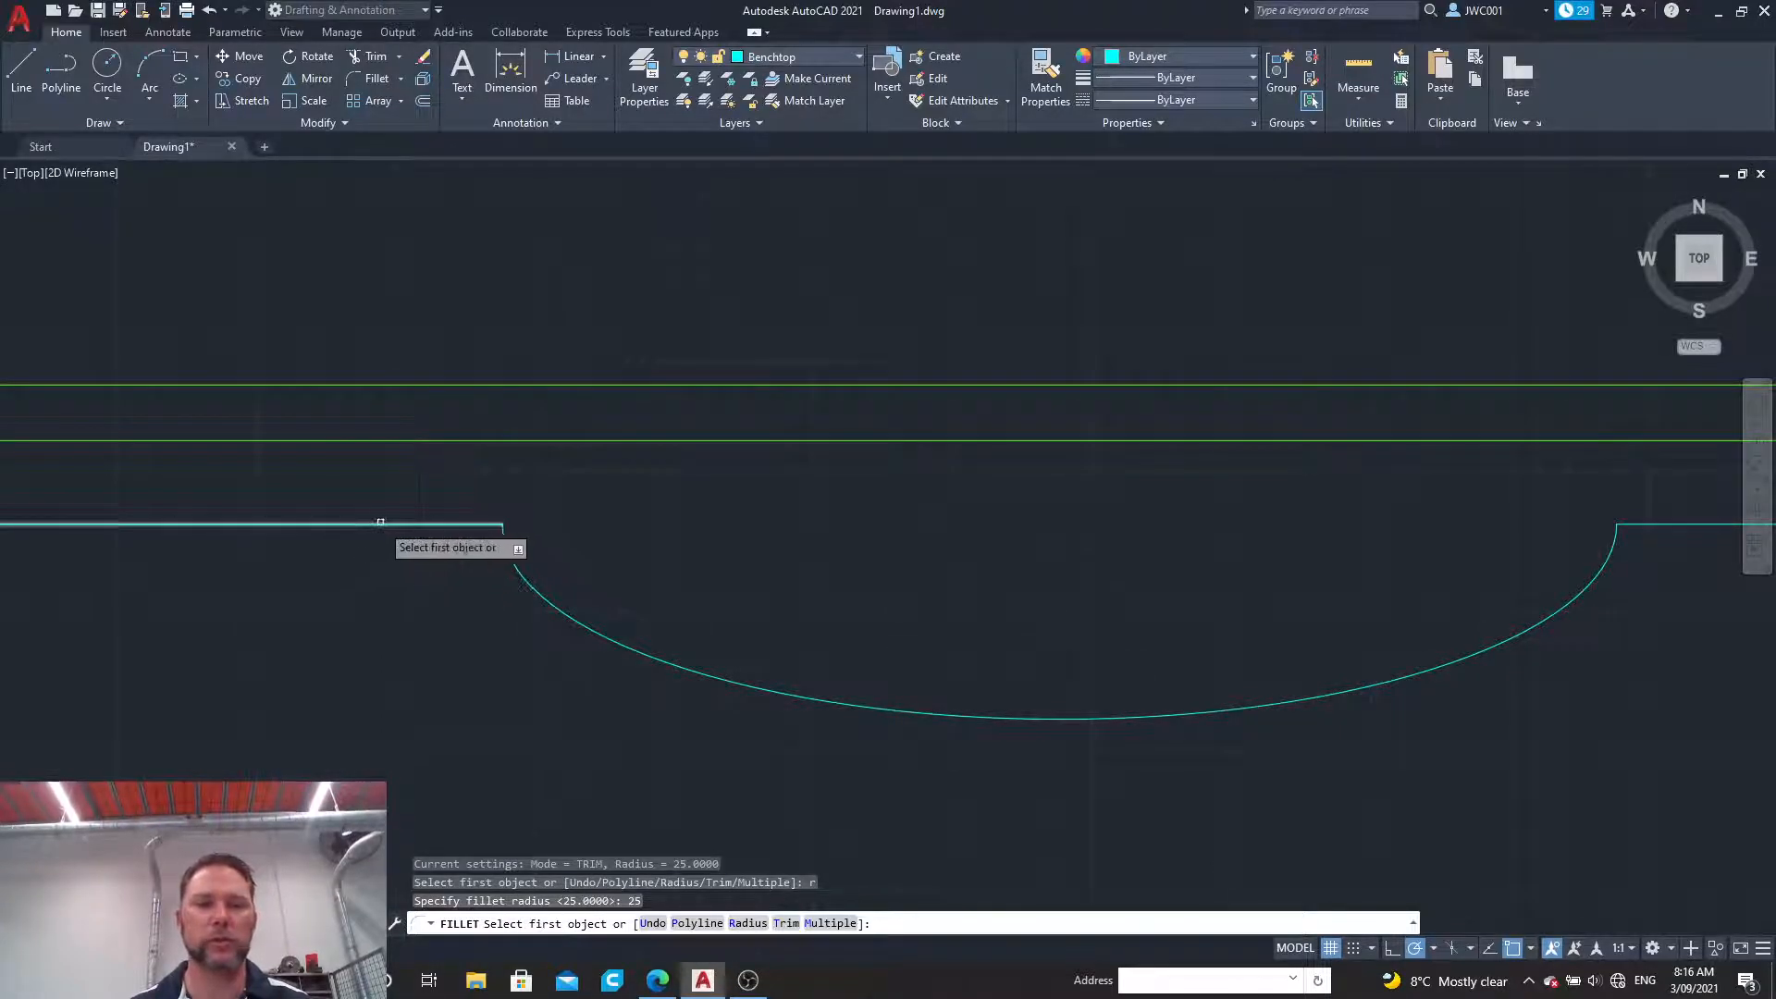
left_click(516, 566)
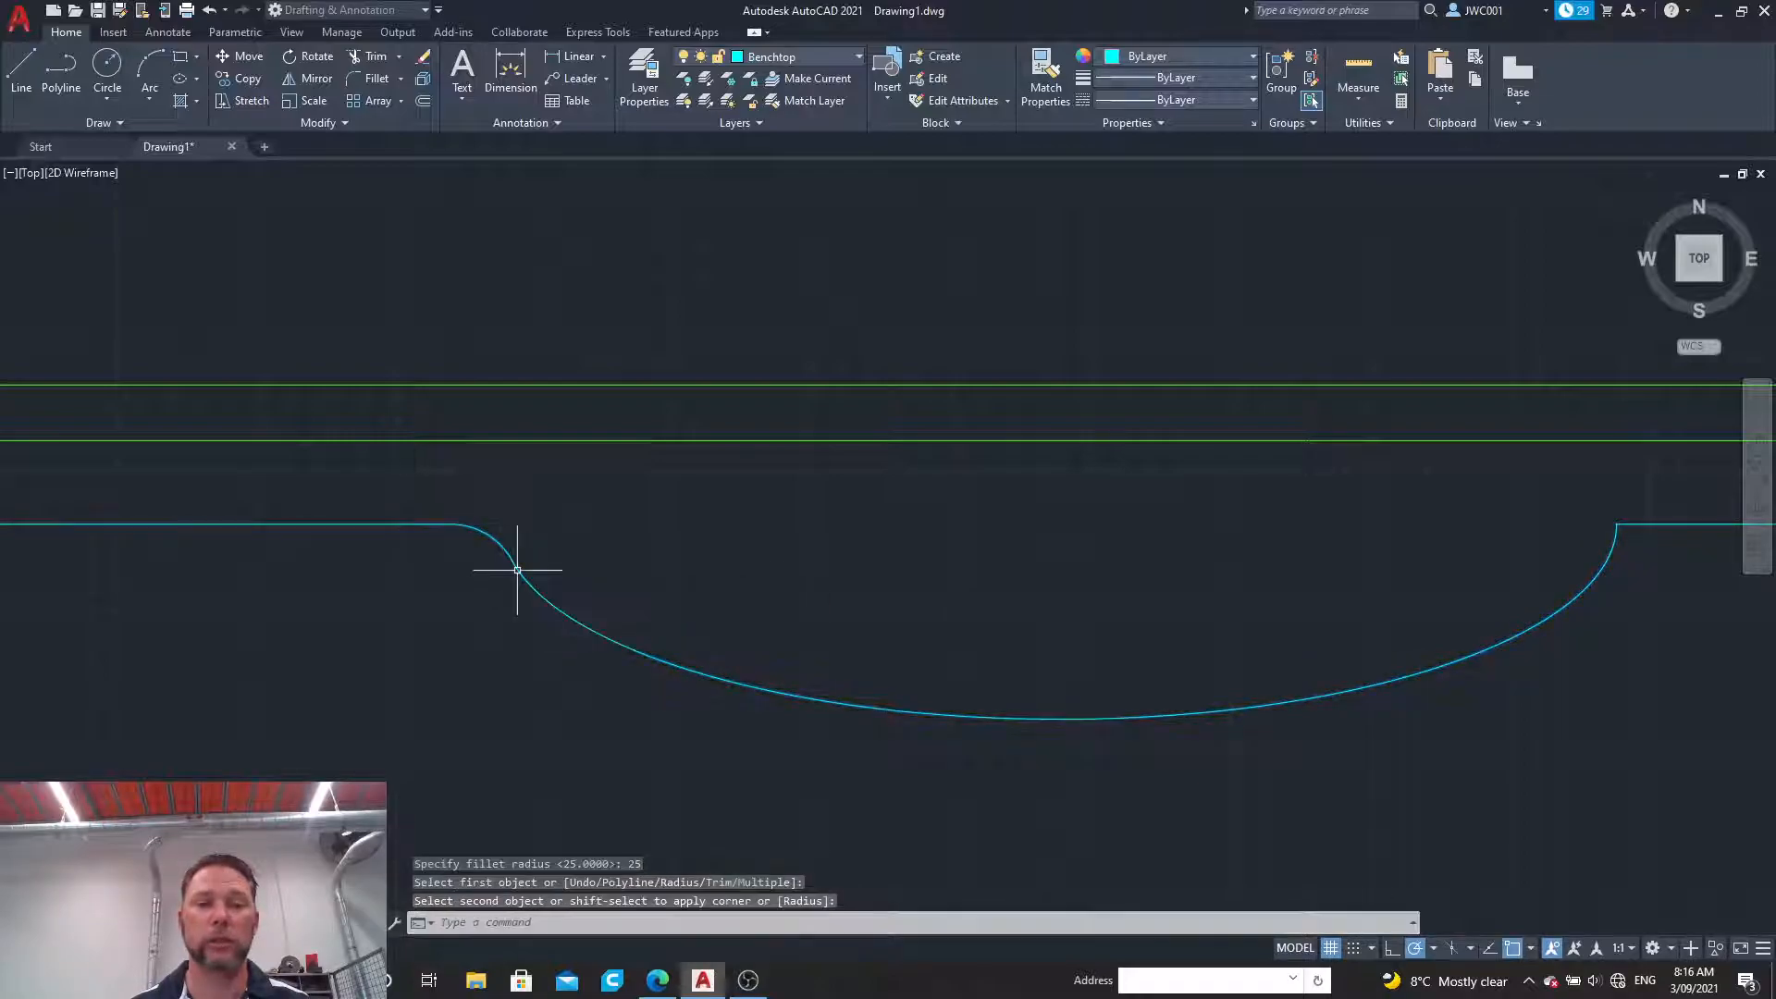
key("Return")
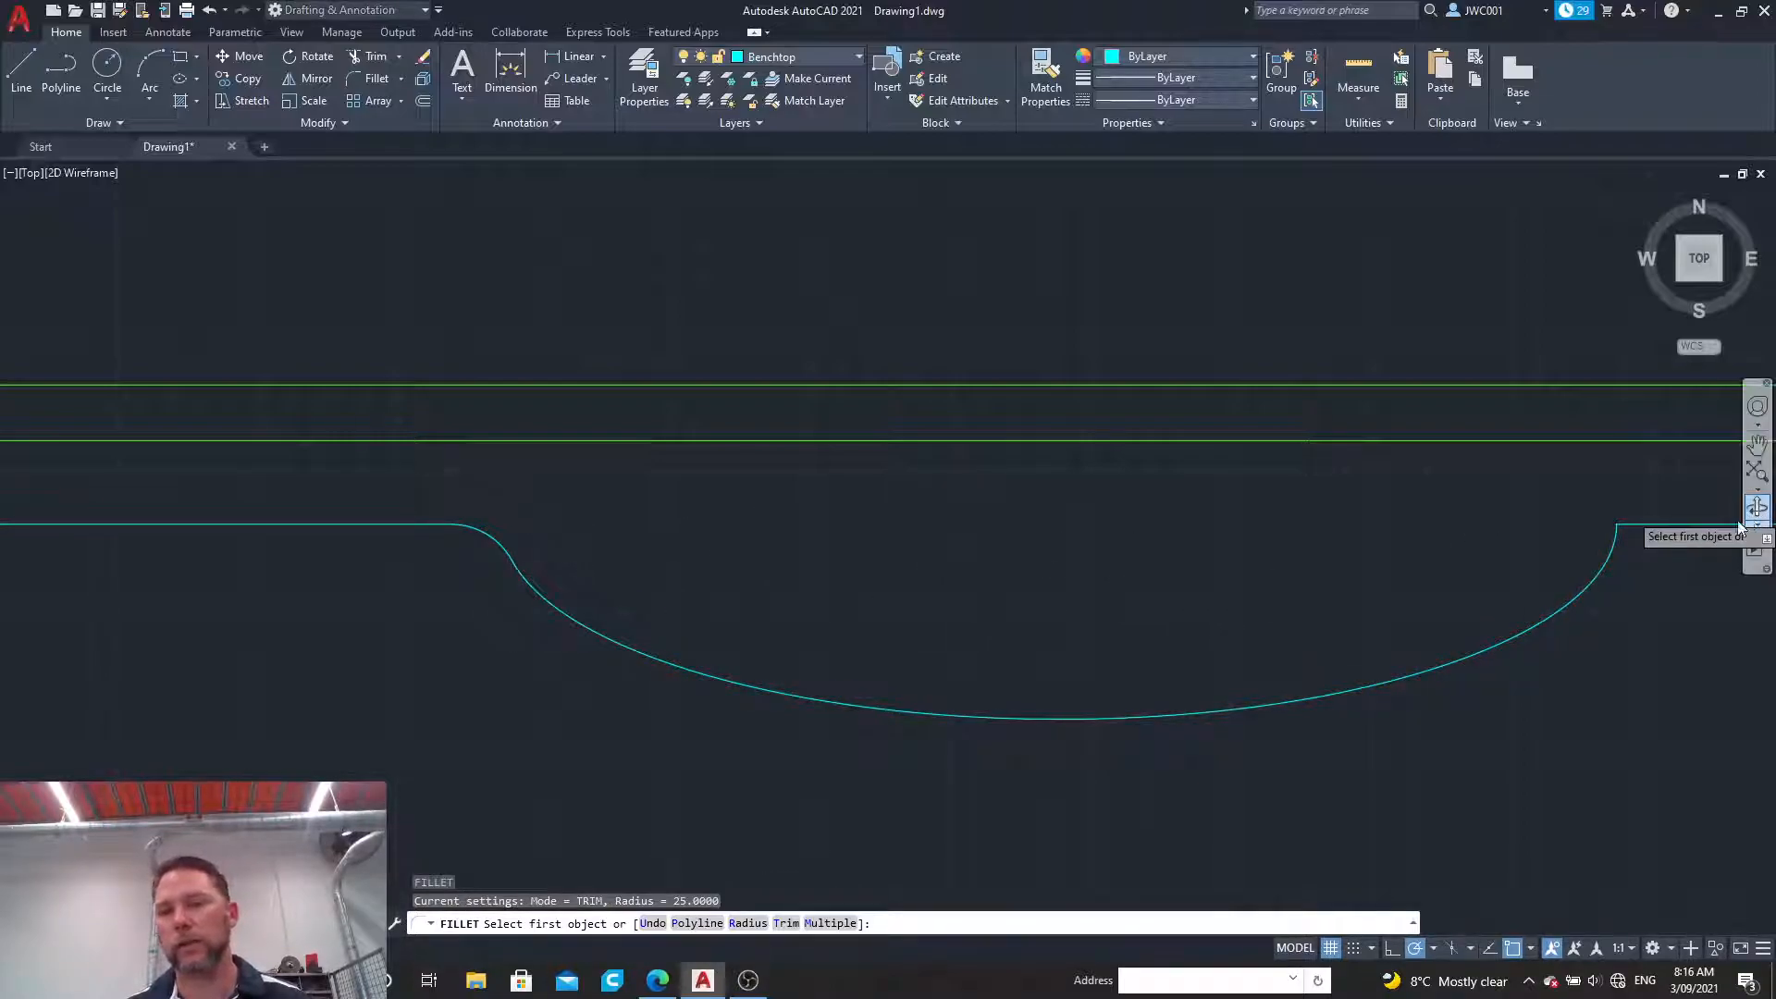
left_click(1672, 524)
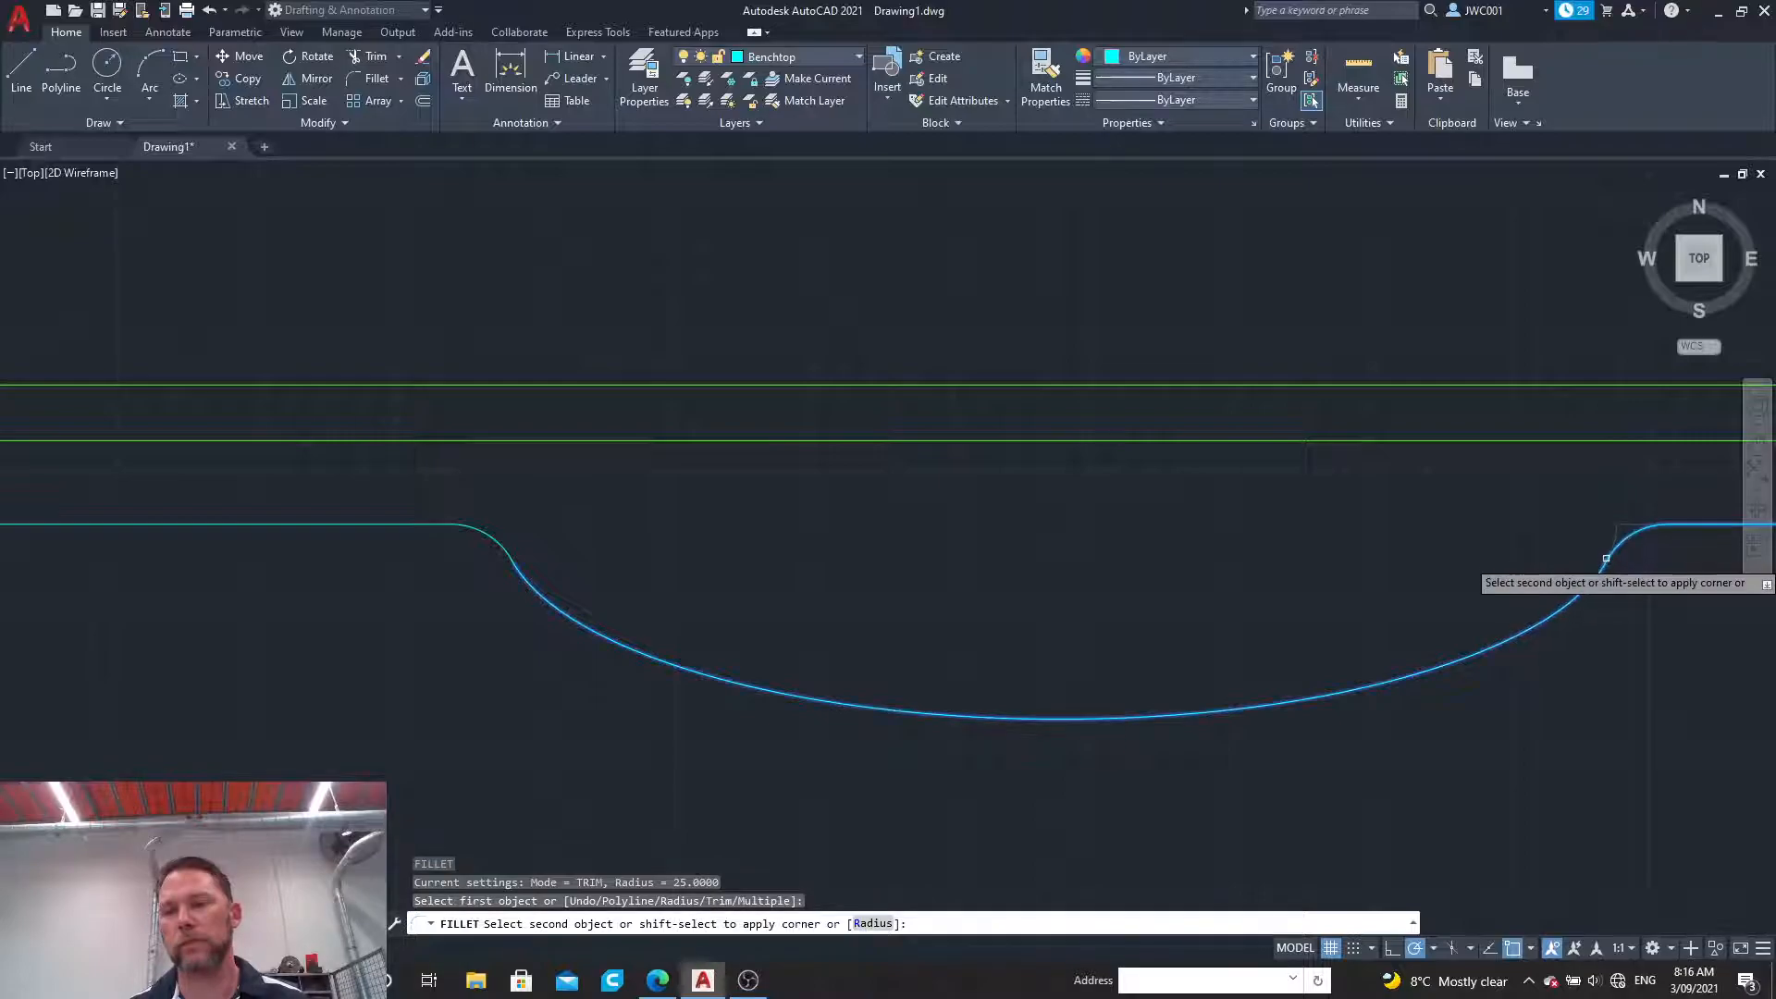
left_click(1595, 566)
Step: Select the whole bench drawing and join the benchtop's edges, fillets and elliptical curve into one outline
scroll(1500, 549, "down", 4)
scroll(1500, 548, "down", 3)
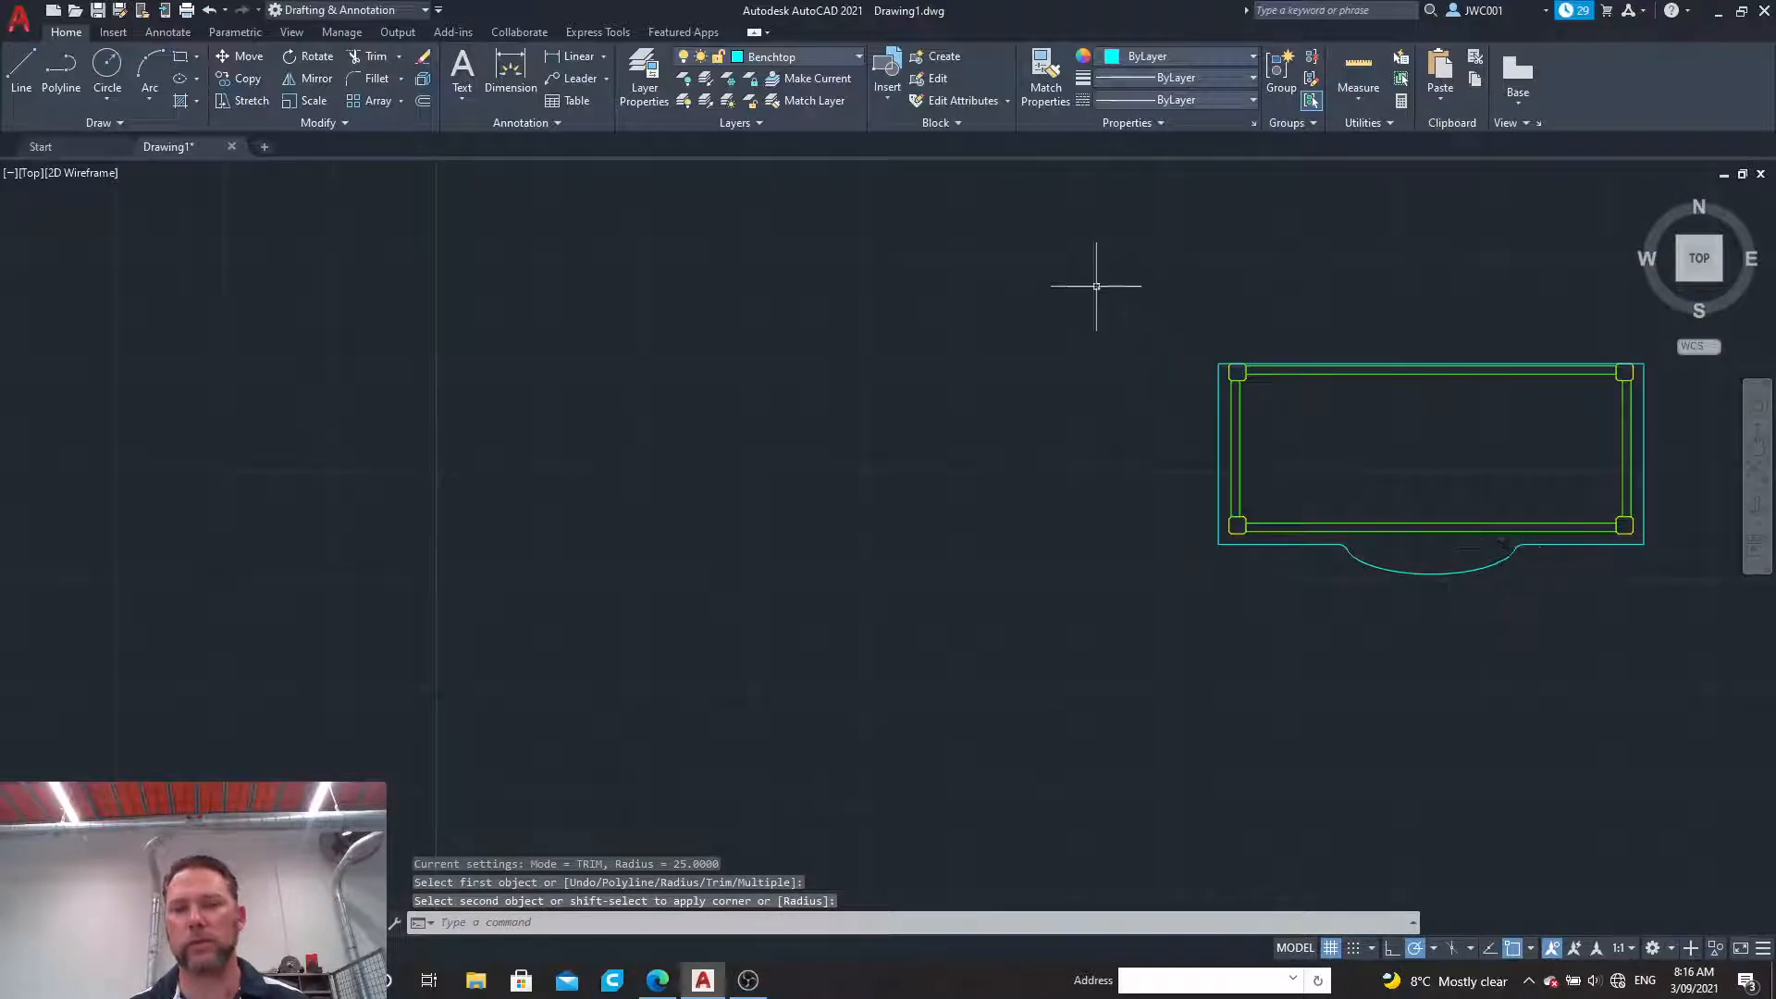
left_click(1102, 274)
left_click(1670, 610)
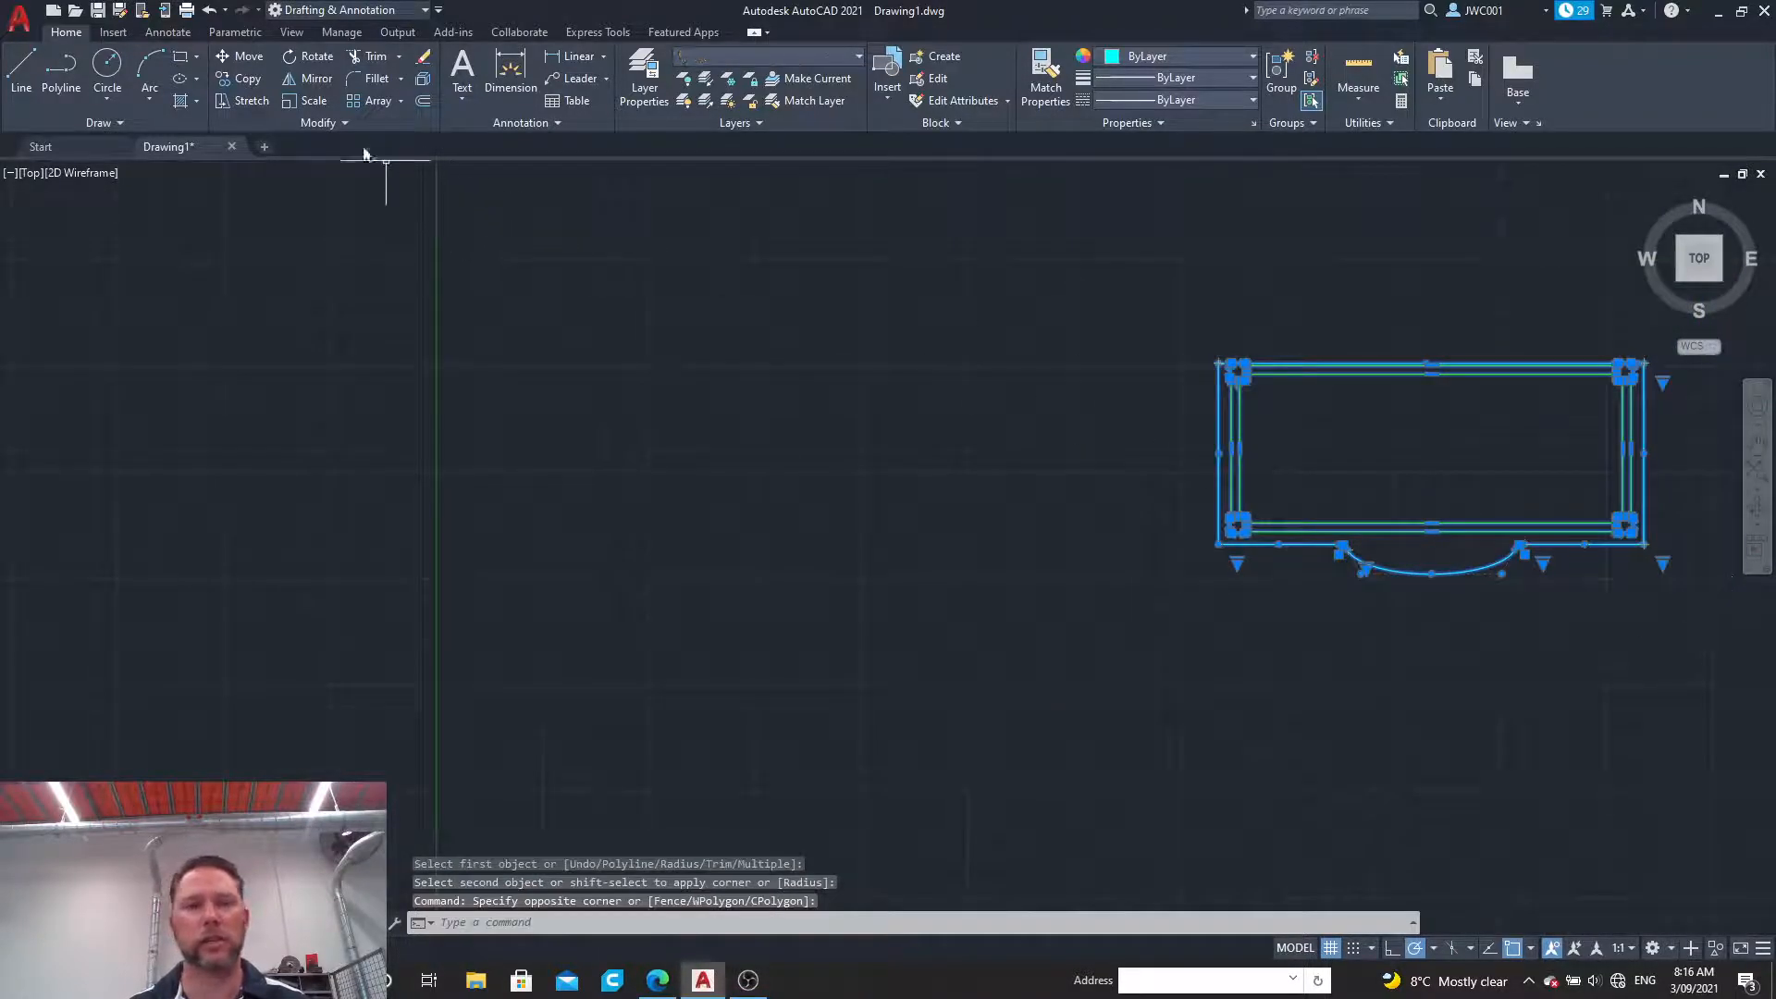
left_click(301, 124)
left_click(298, 168)
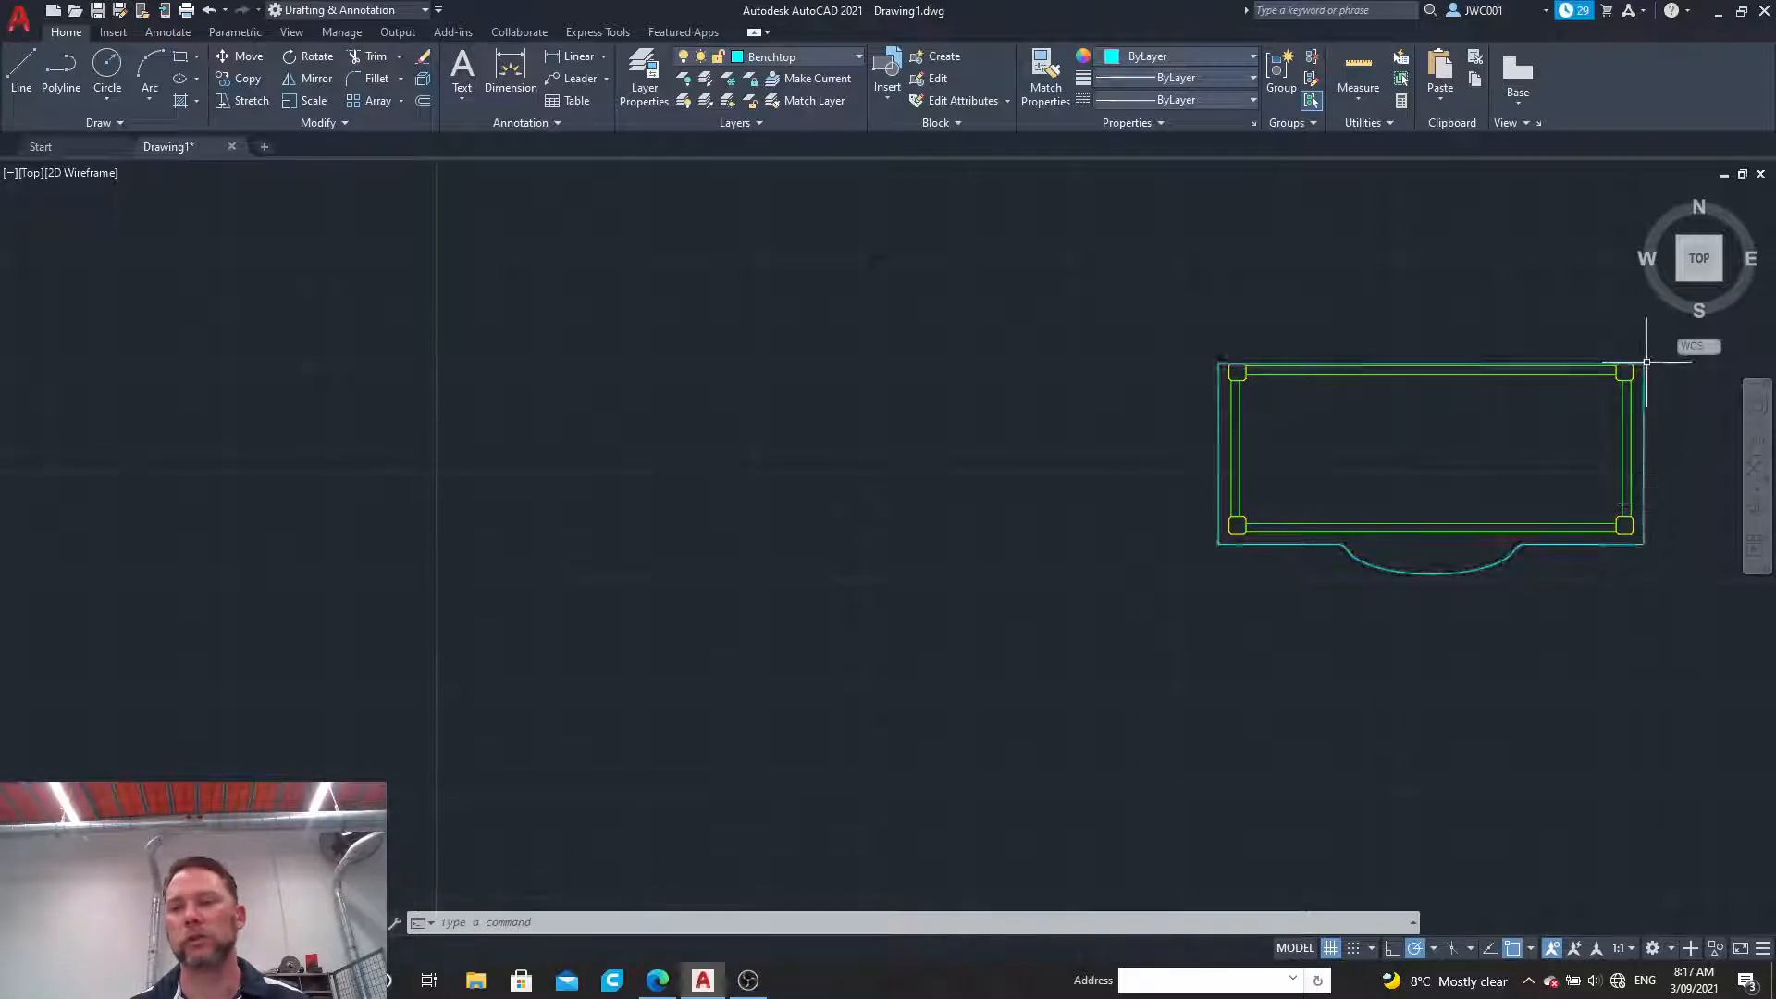
Step: Switch the workspace from Drafting & Annotation to 3D Modeling
scroll(1652, 357, "up", 4)
scroll(1653, 357, "down", 2)
scroll(1653, 361, "up", 2)
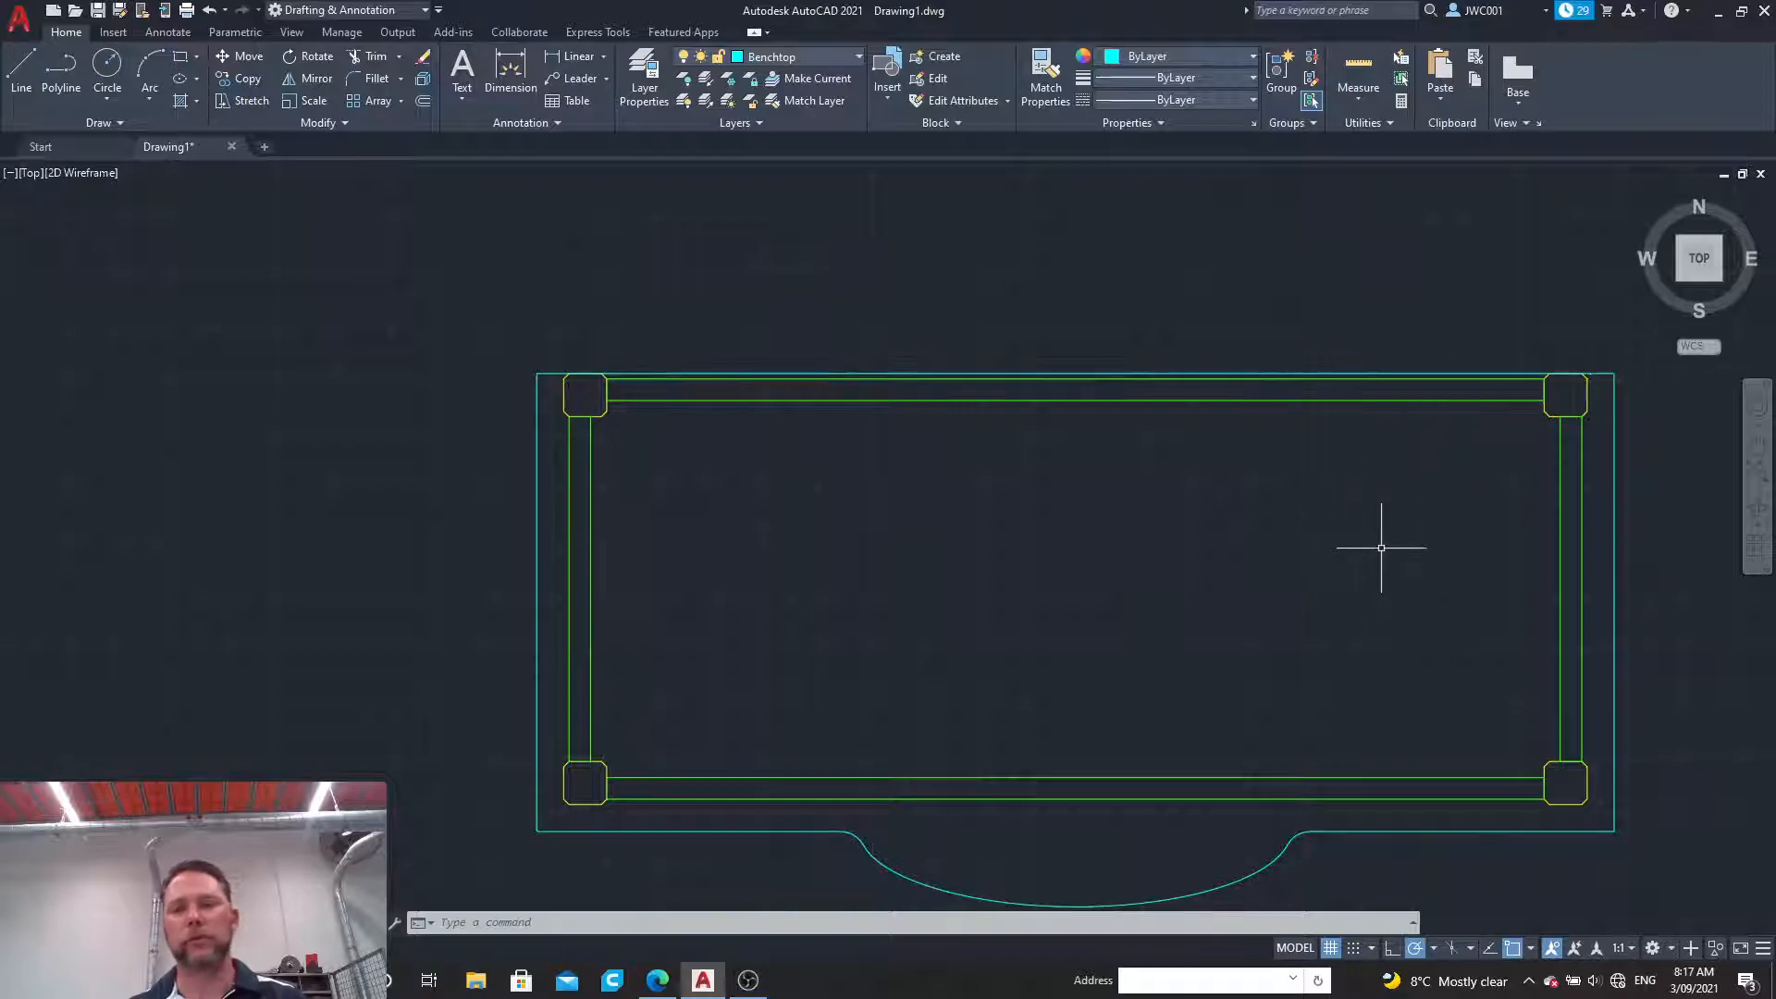
mouse_move(1385, 550)
middle_mouse_down()
mouse_move(1209, 491)
mouse_move(1191, 464)
middle_mouse_up()
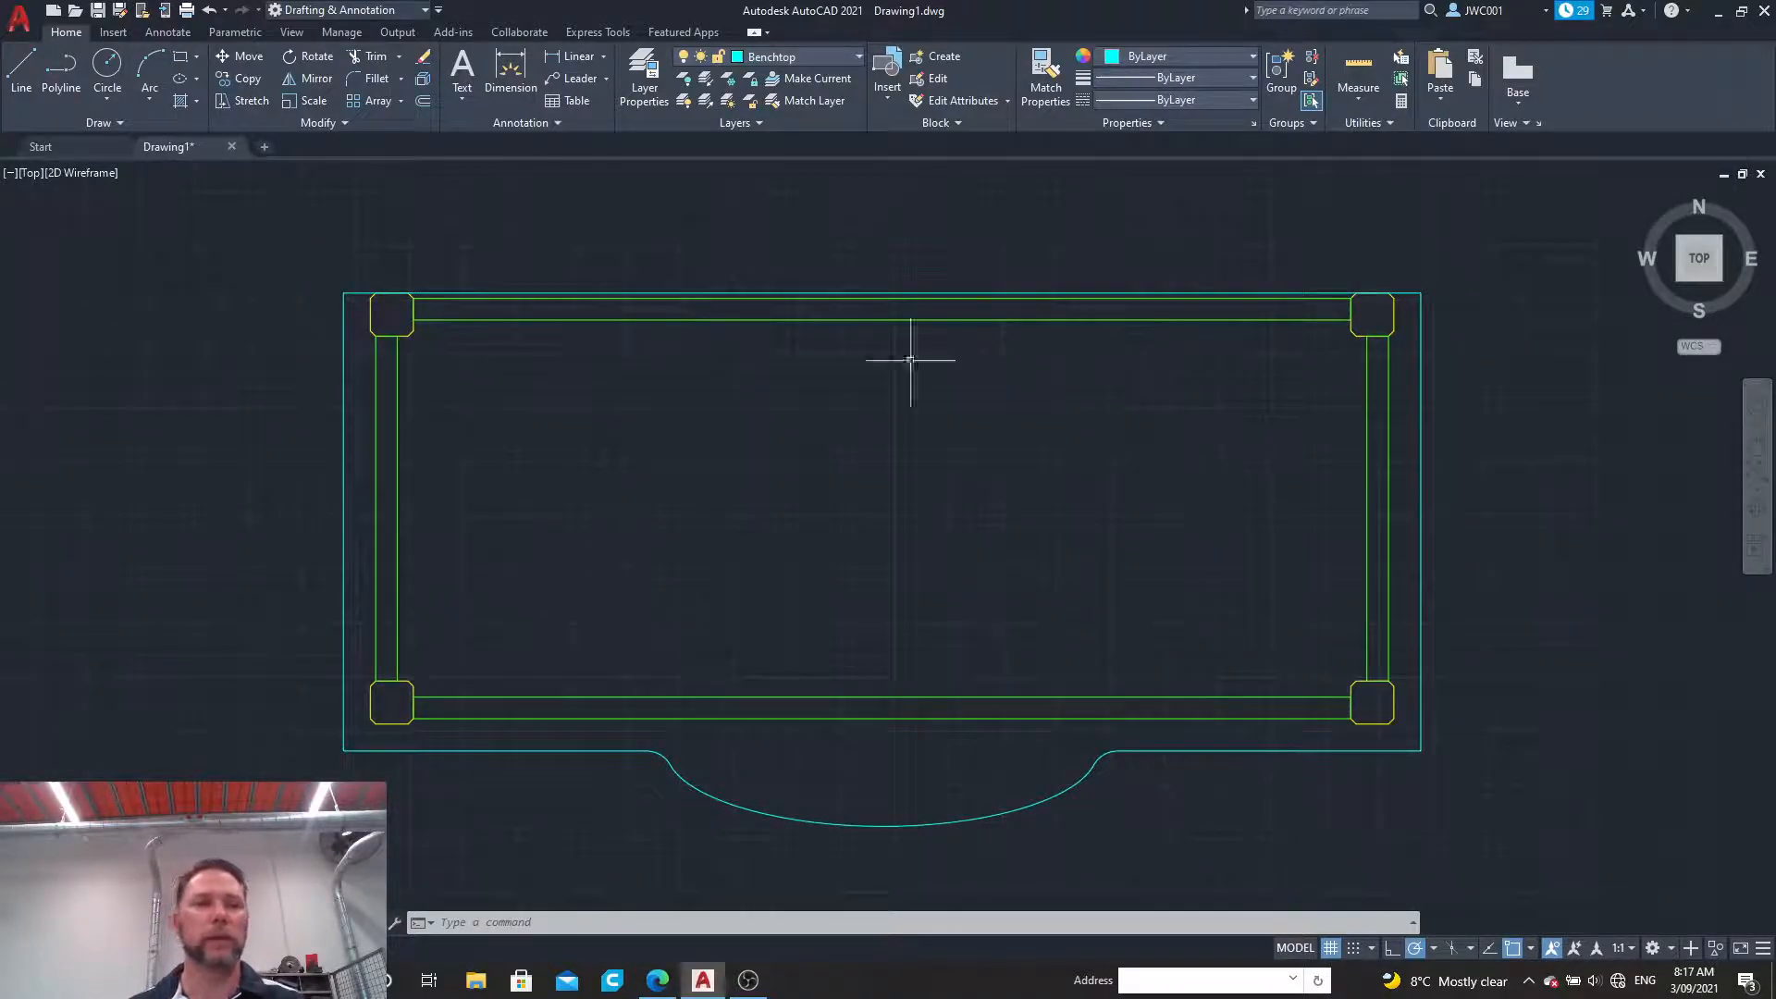
left_click(344, 10)
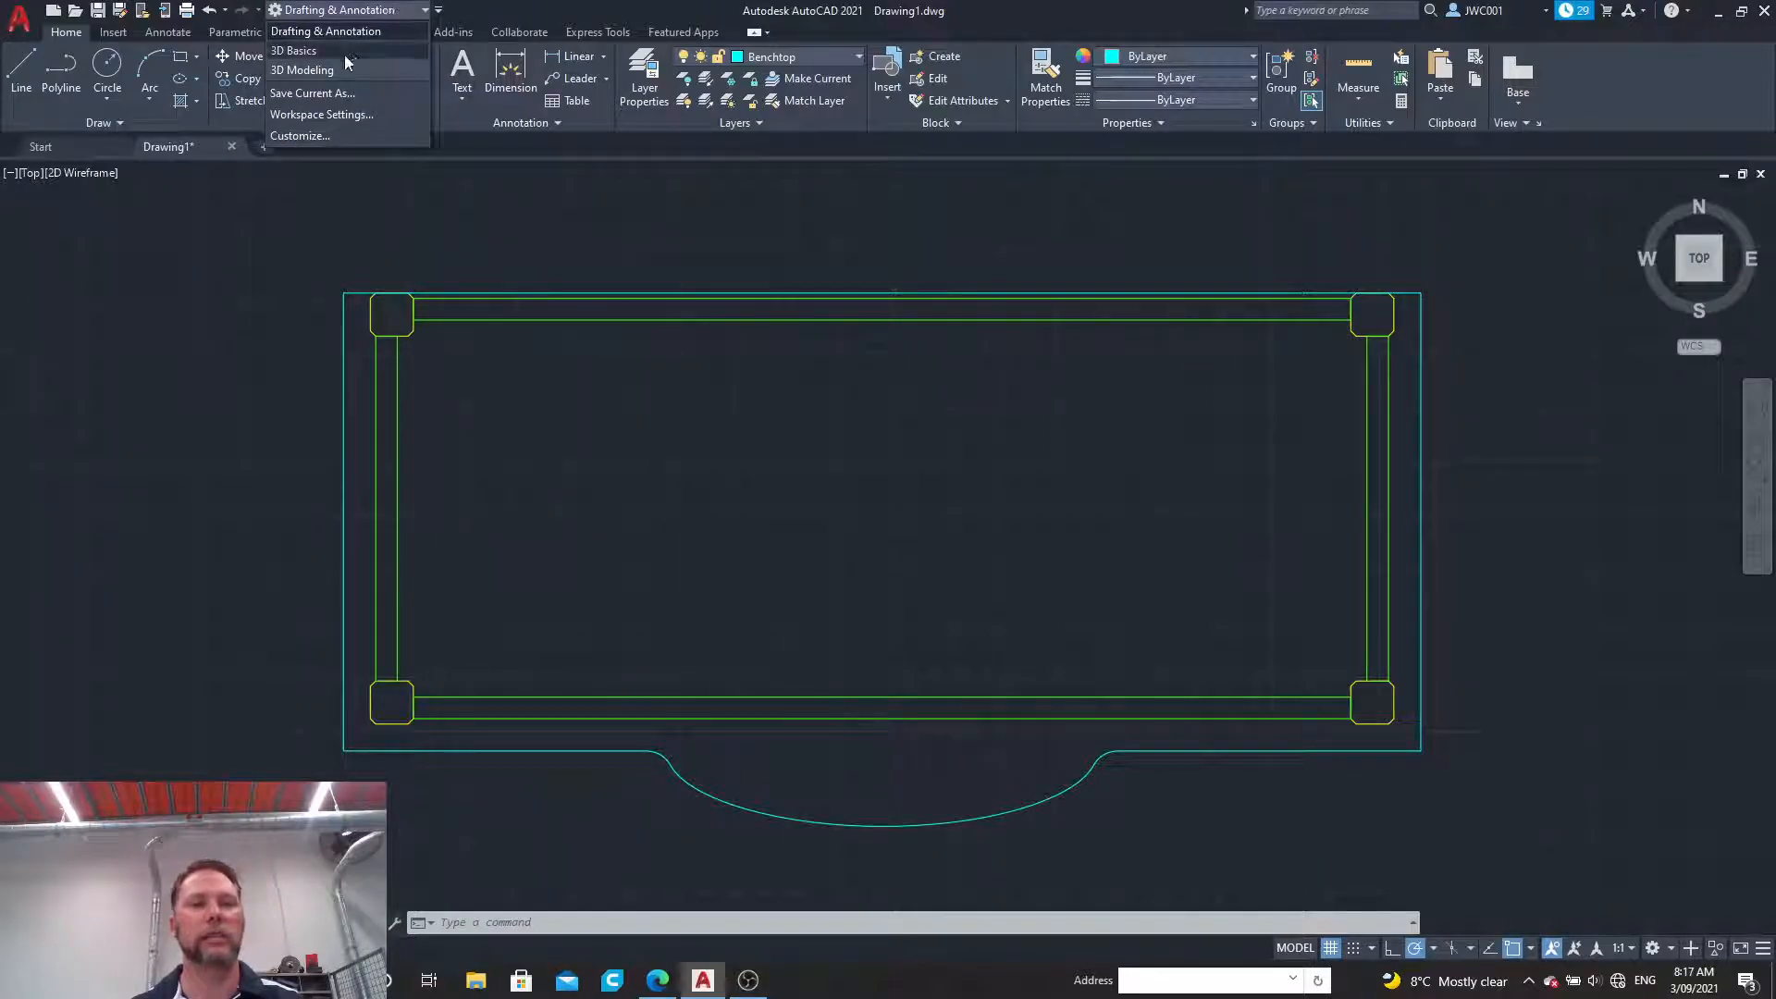
left_click(317, 70)
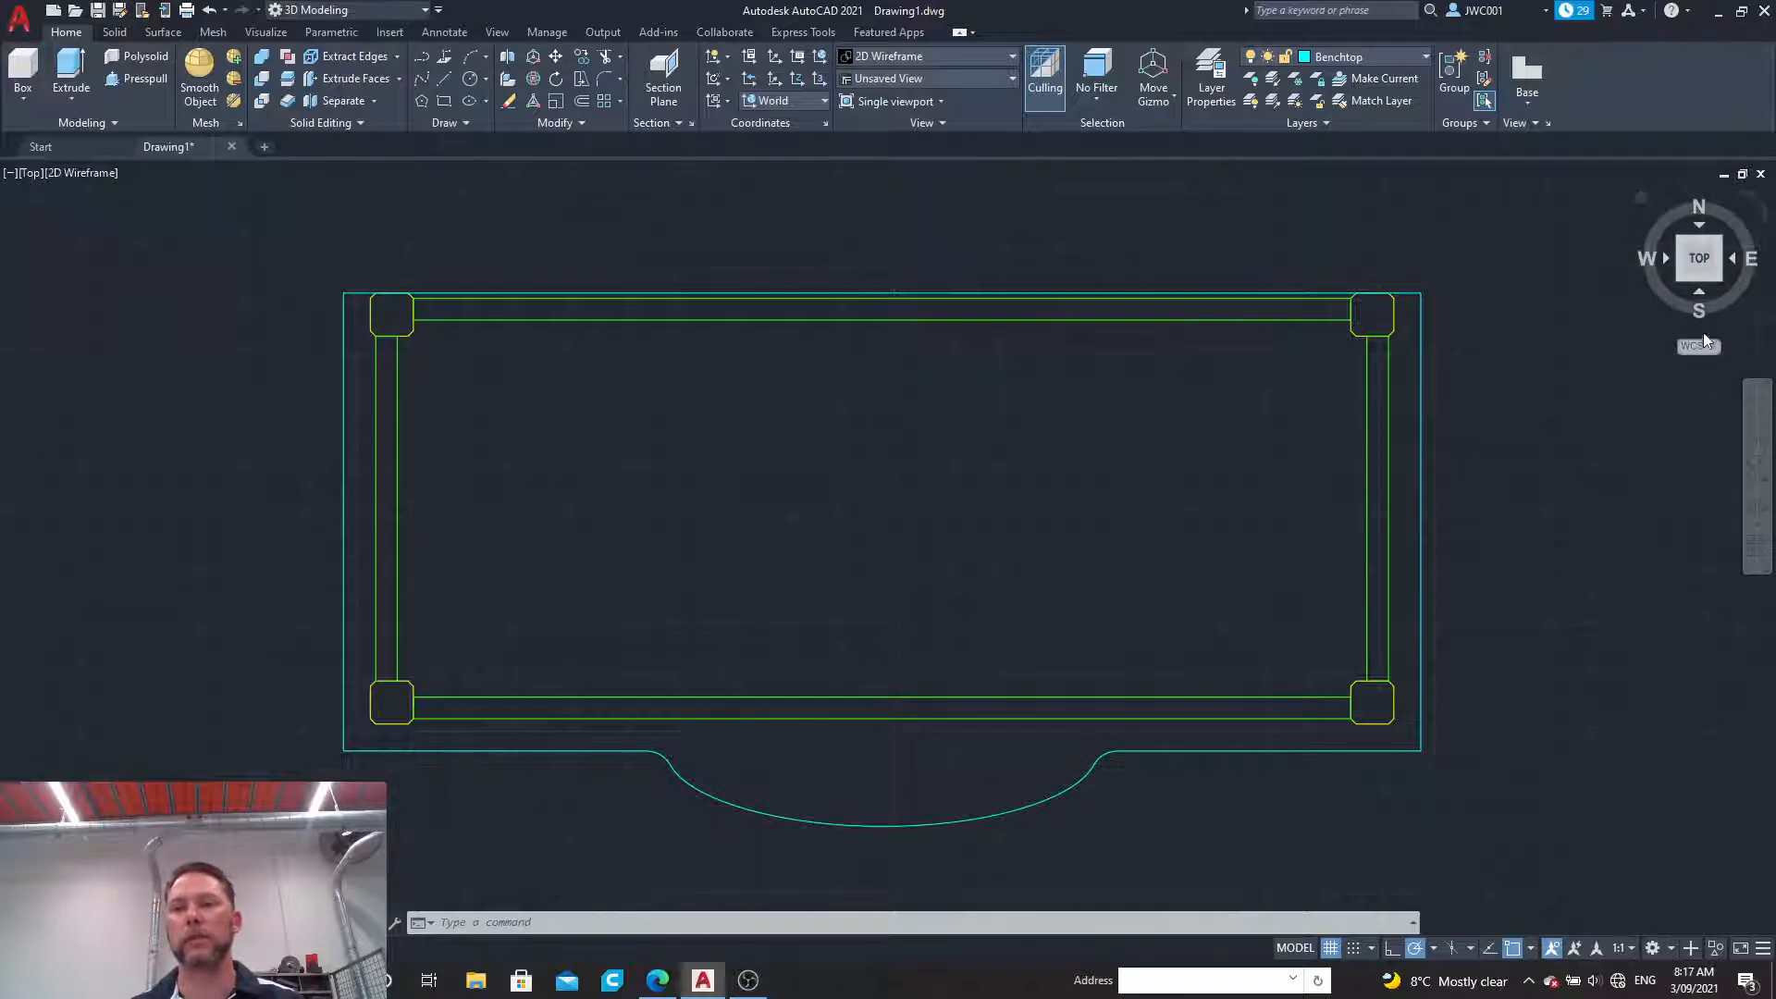
Step: Show the bench in the SW Isometric view with the Shaded with edges visual style
left_click(1699, 296)
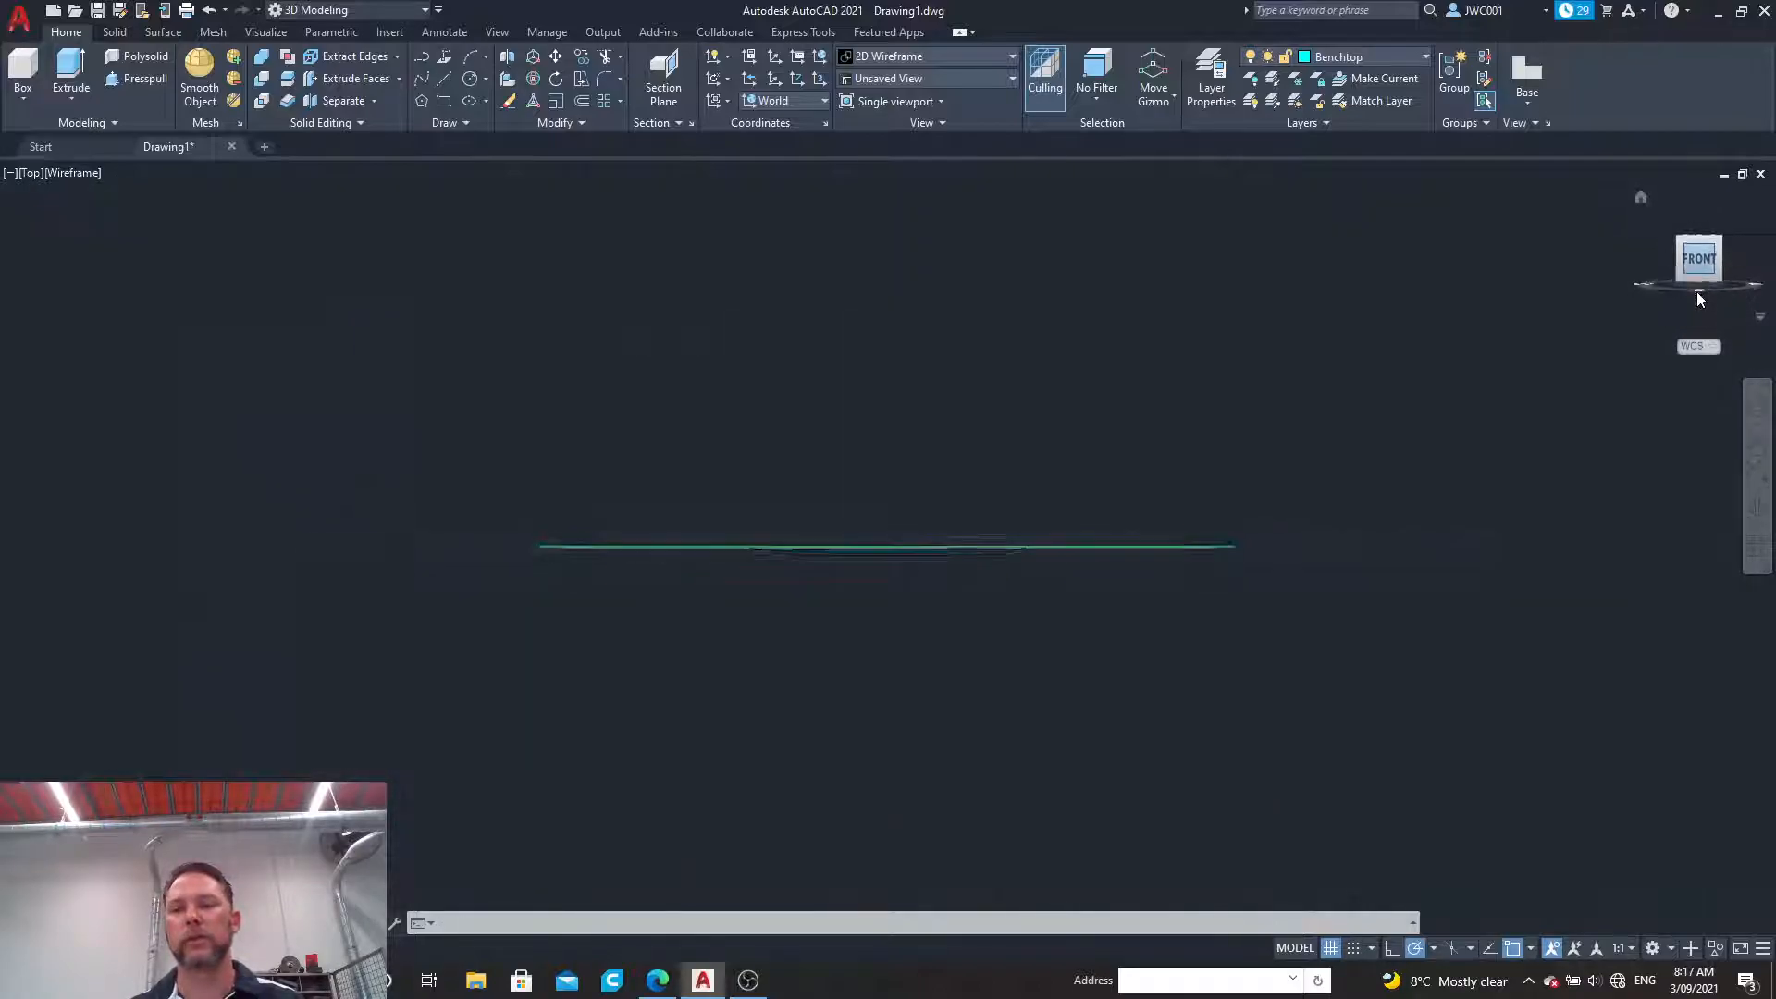
left_click(1680, 239)
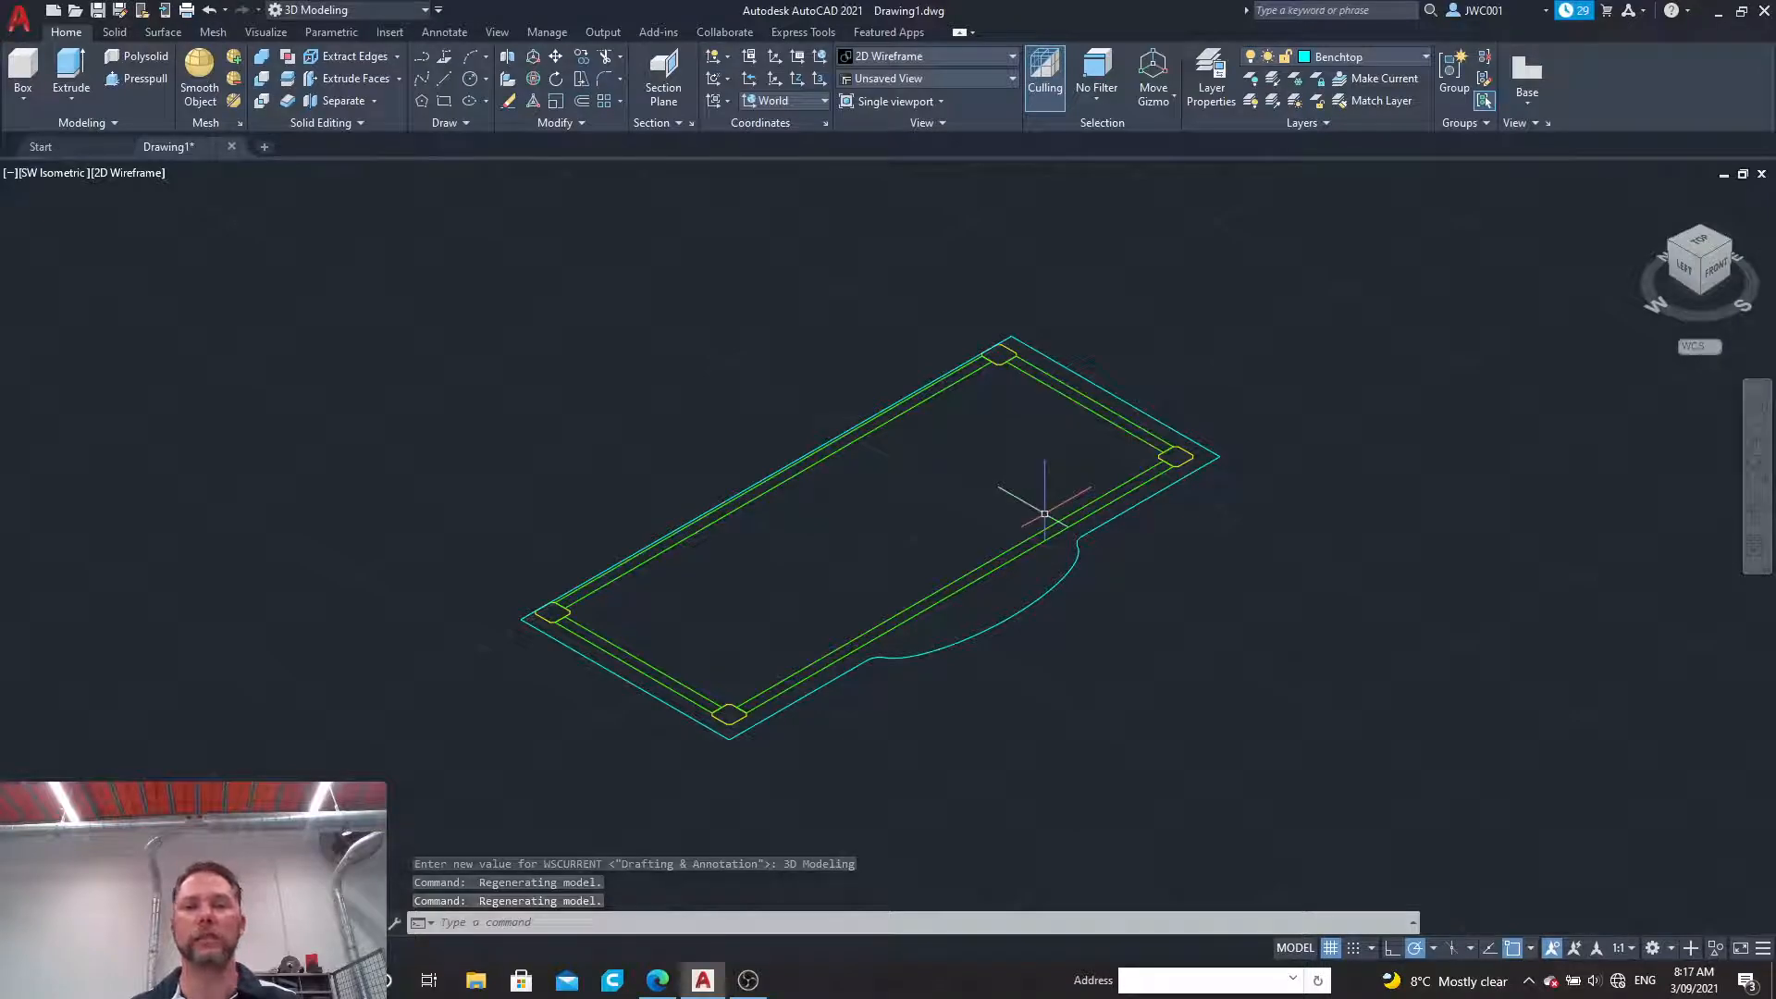
left_click(923, 56)
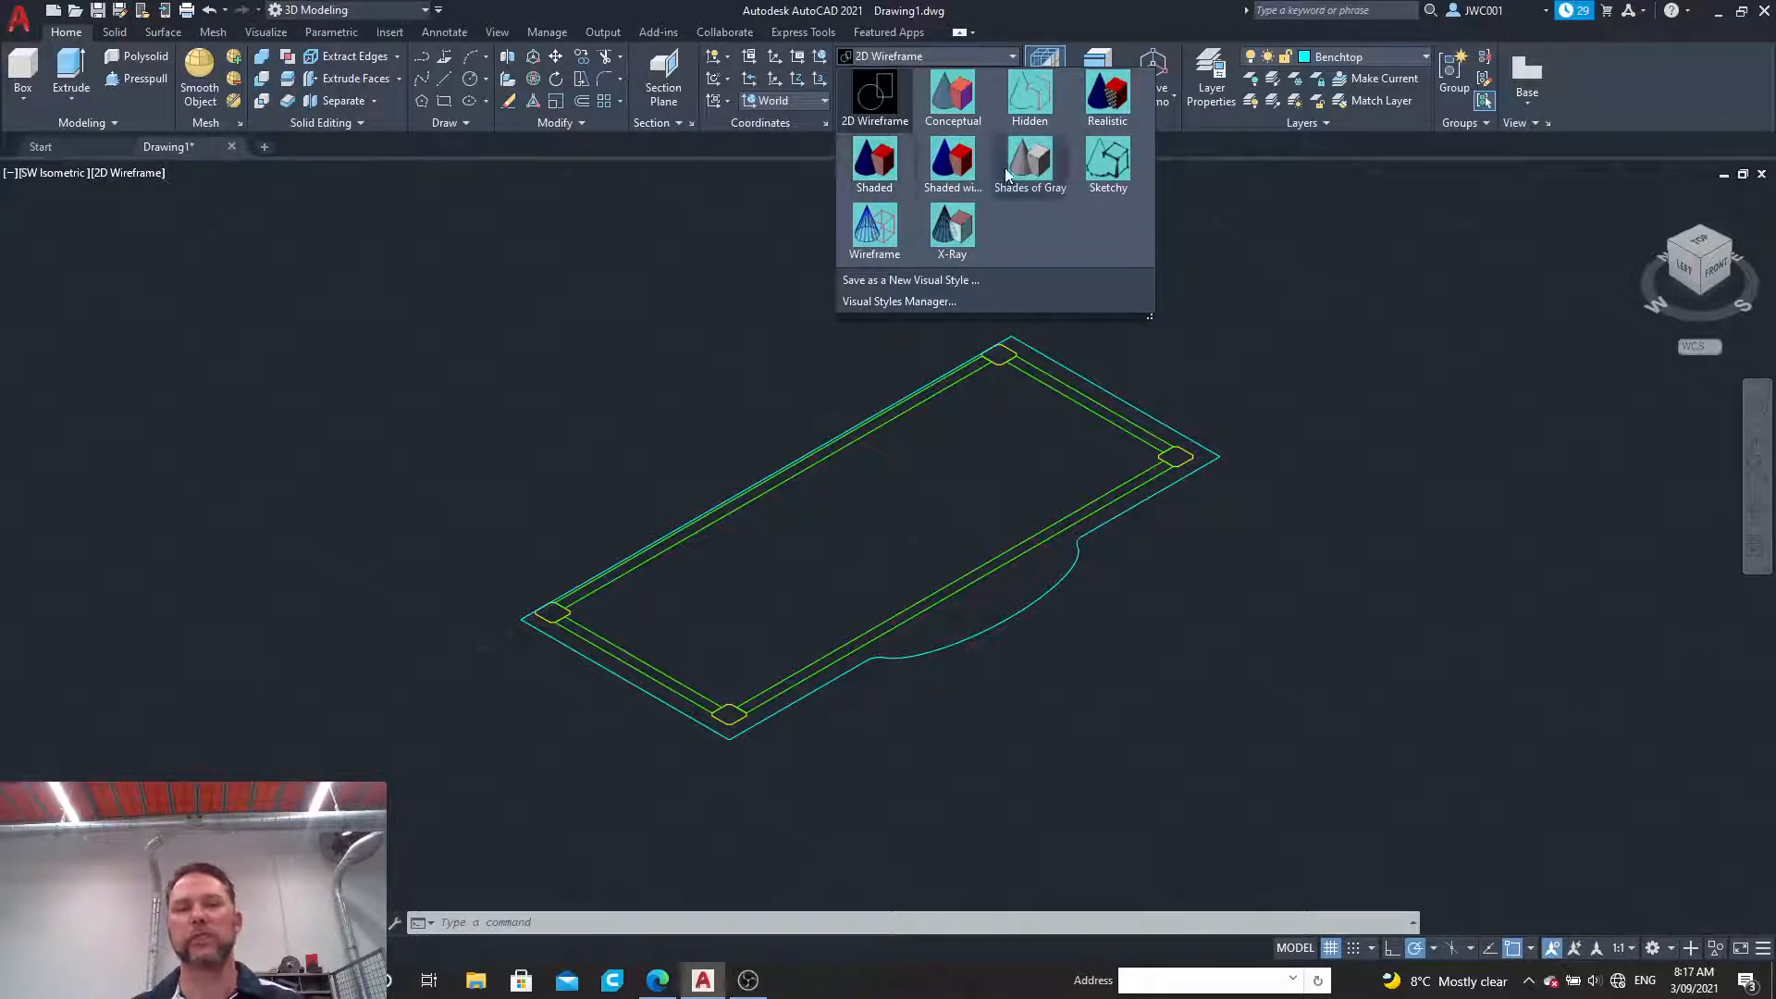
left_click(952, 162)
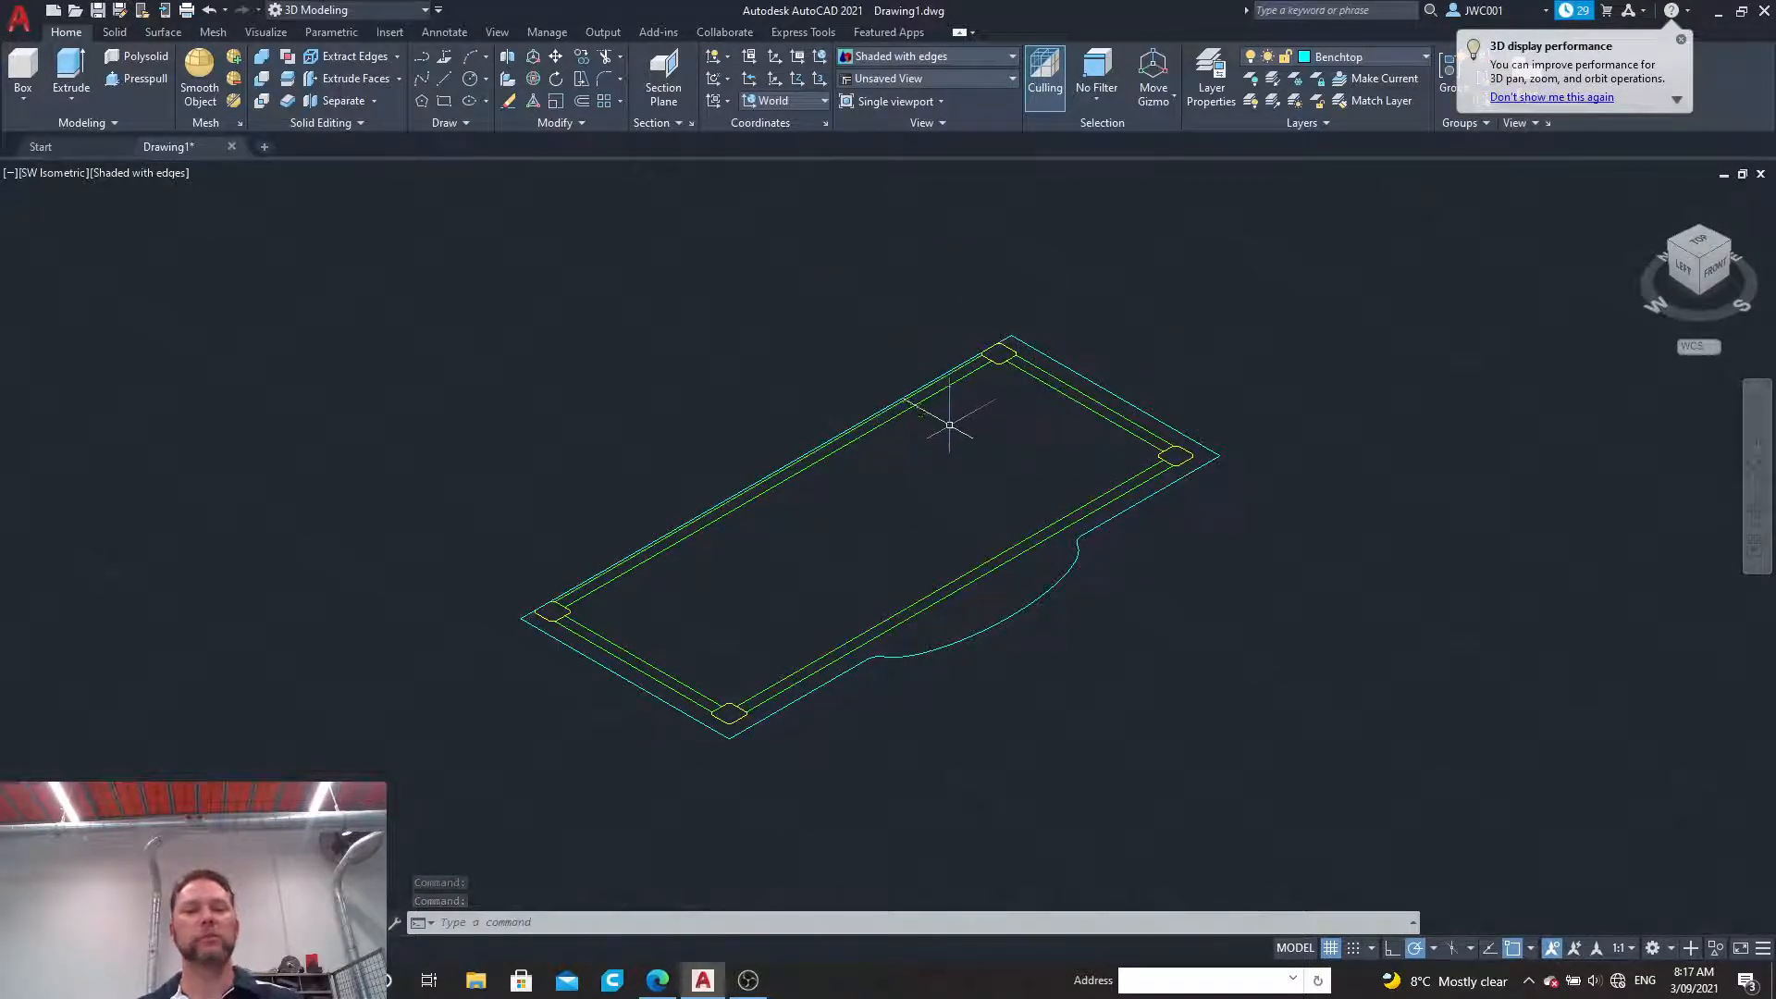
Step: Convert the four chamfered leg outlines at the bench corners into regions
scroll(959, 433, "up", 2)
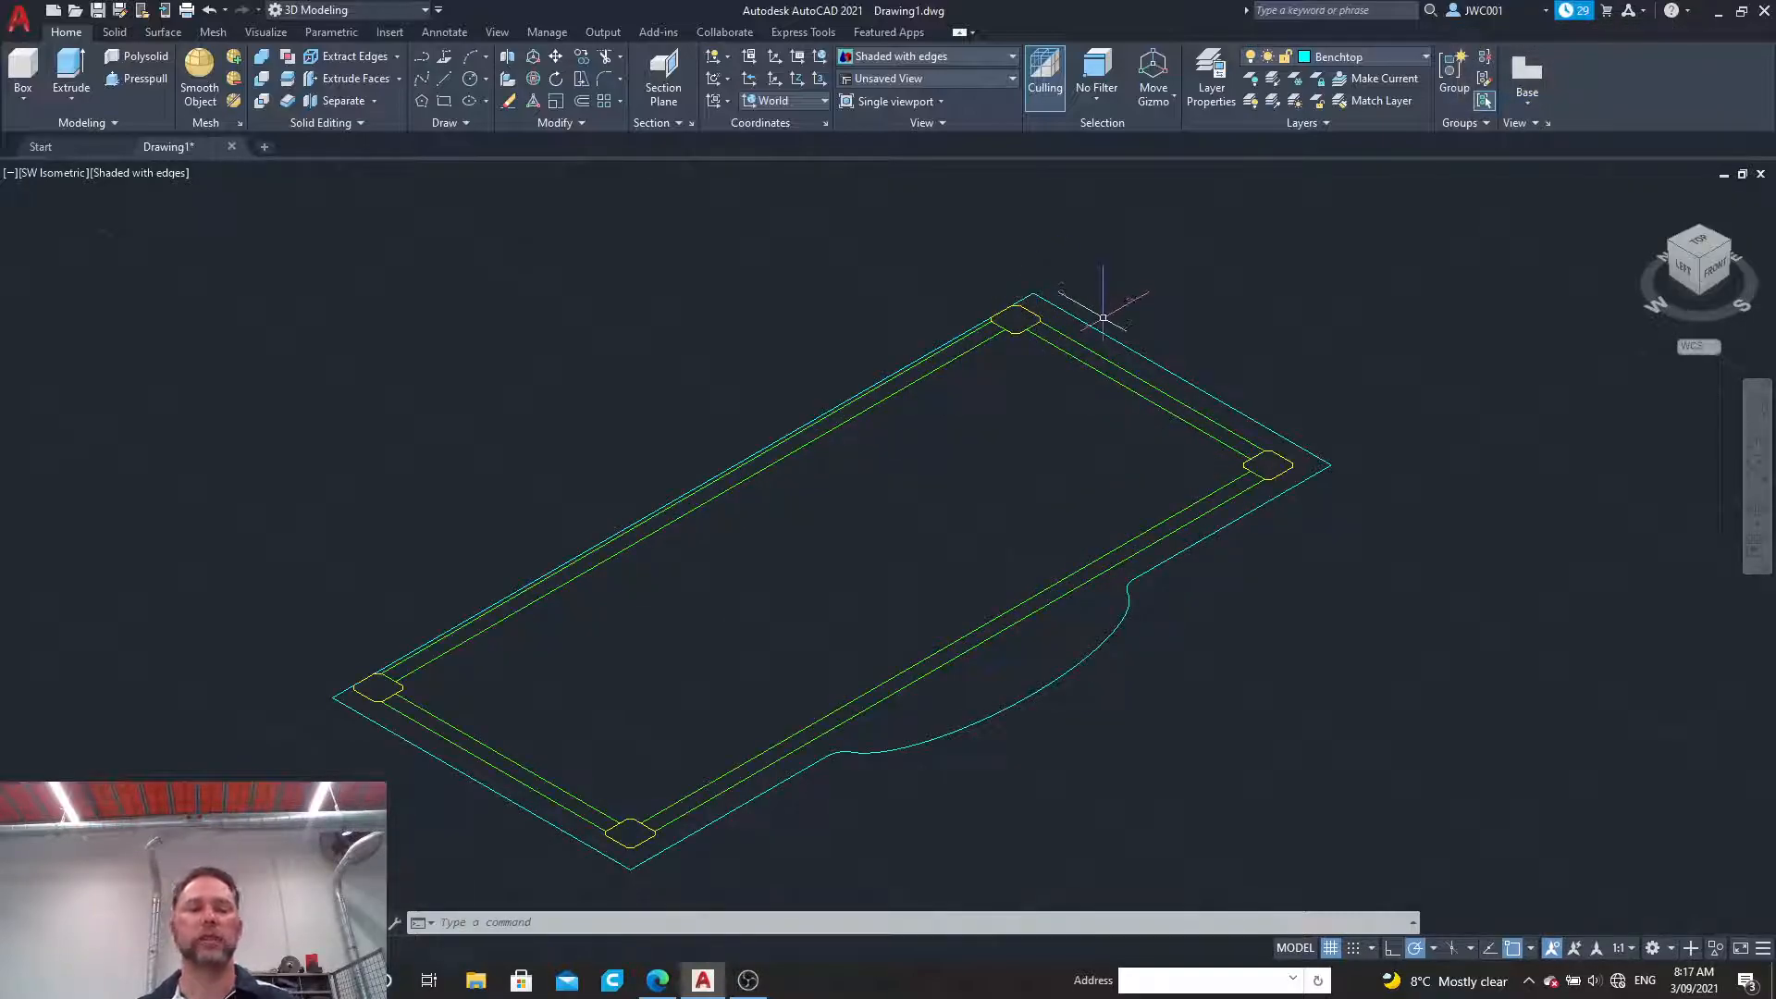
left_click(440, 122)
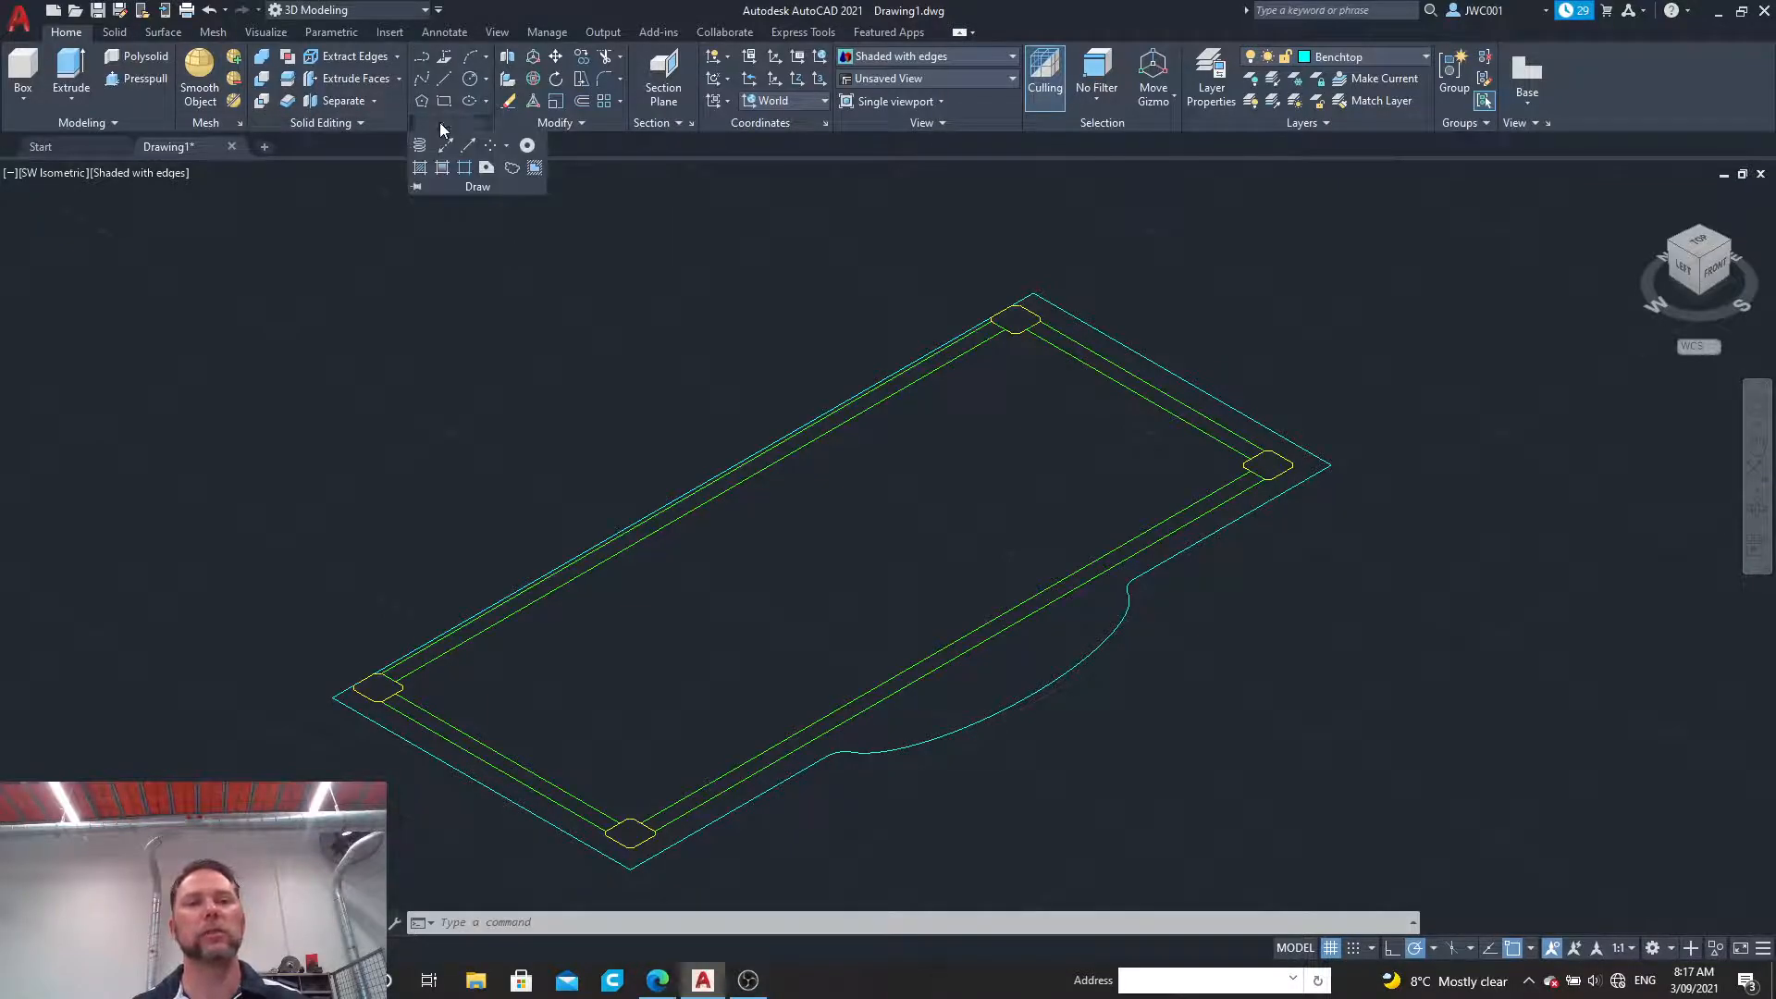
left_click(487, 168)
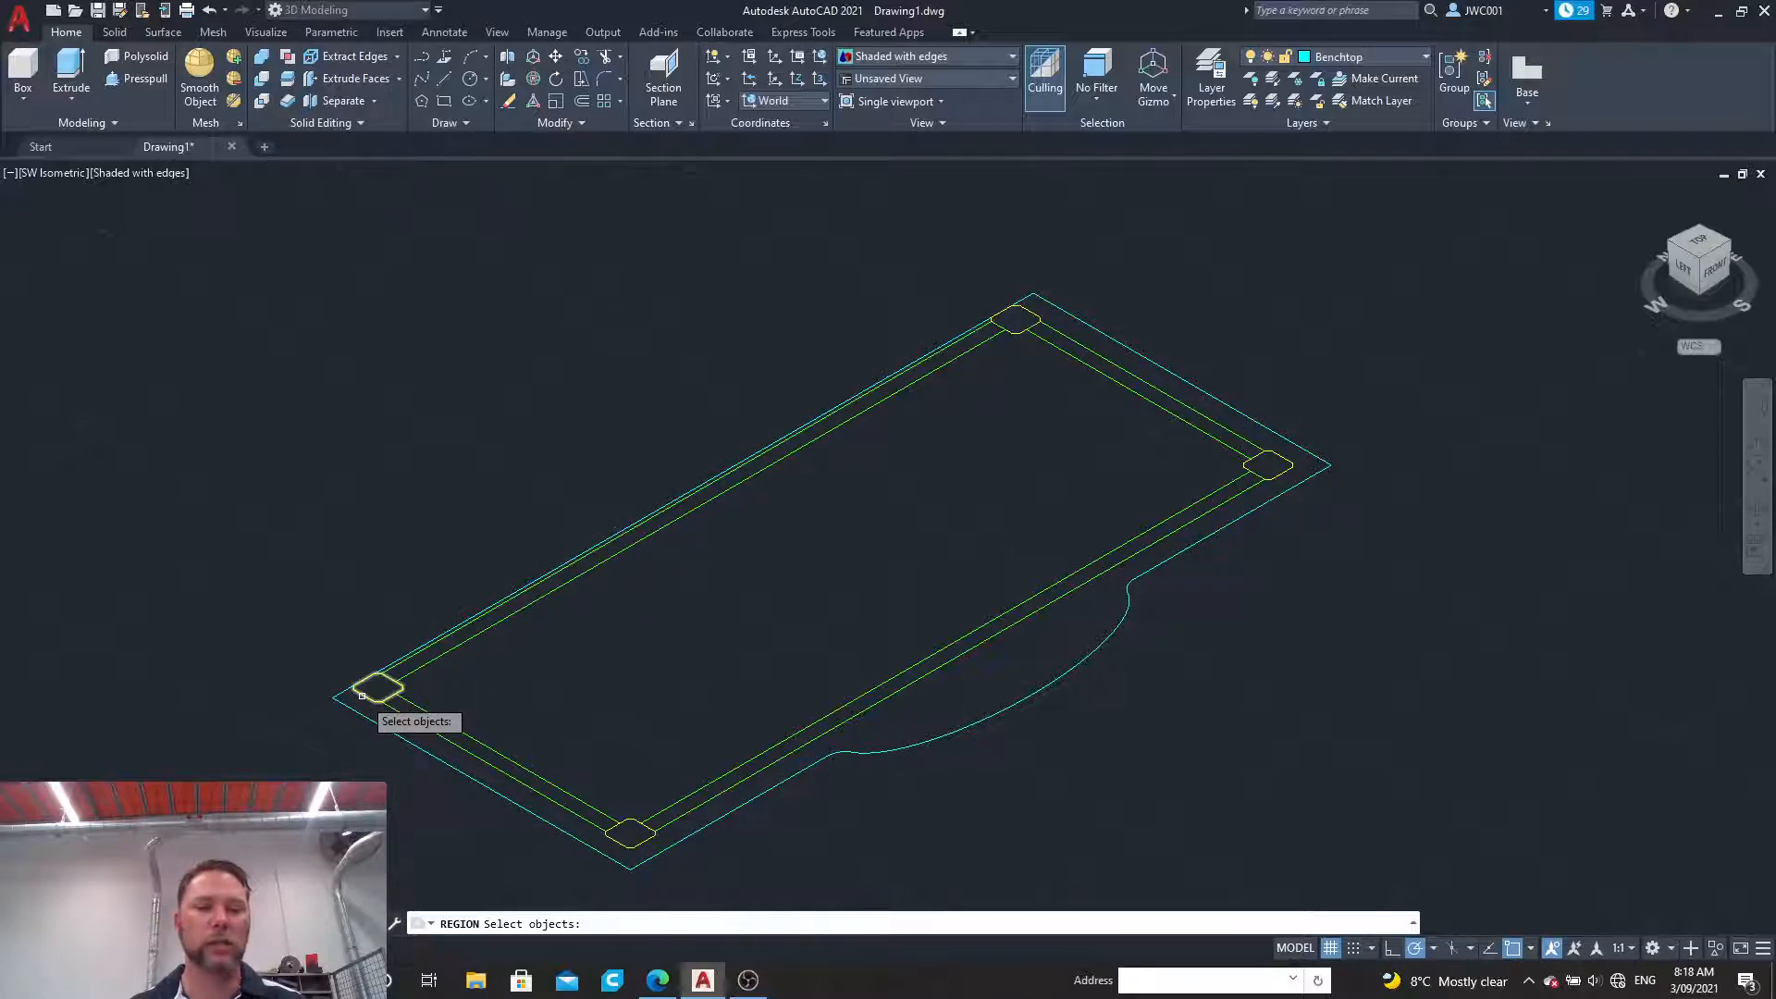
left_click(394, 700)
left_click(628, 832)
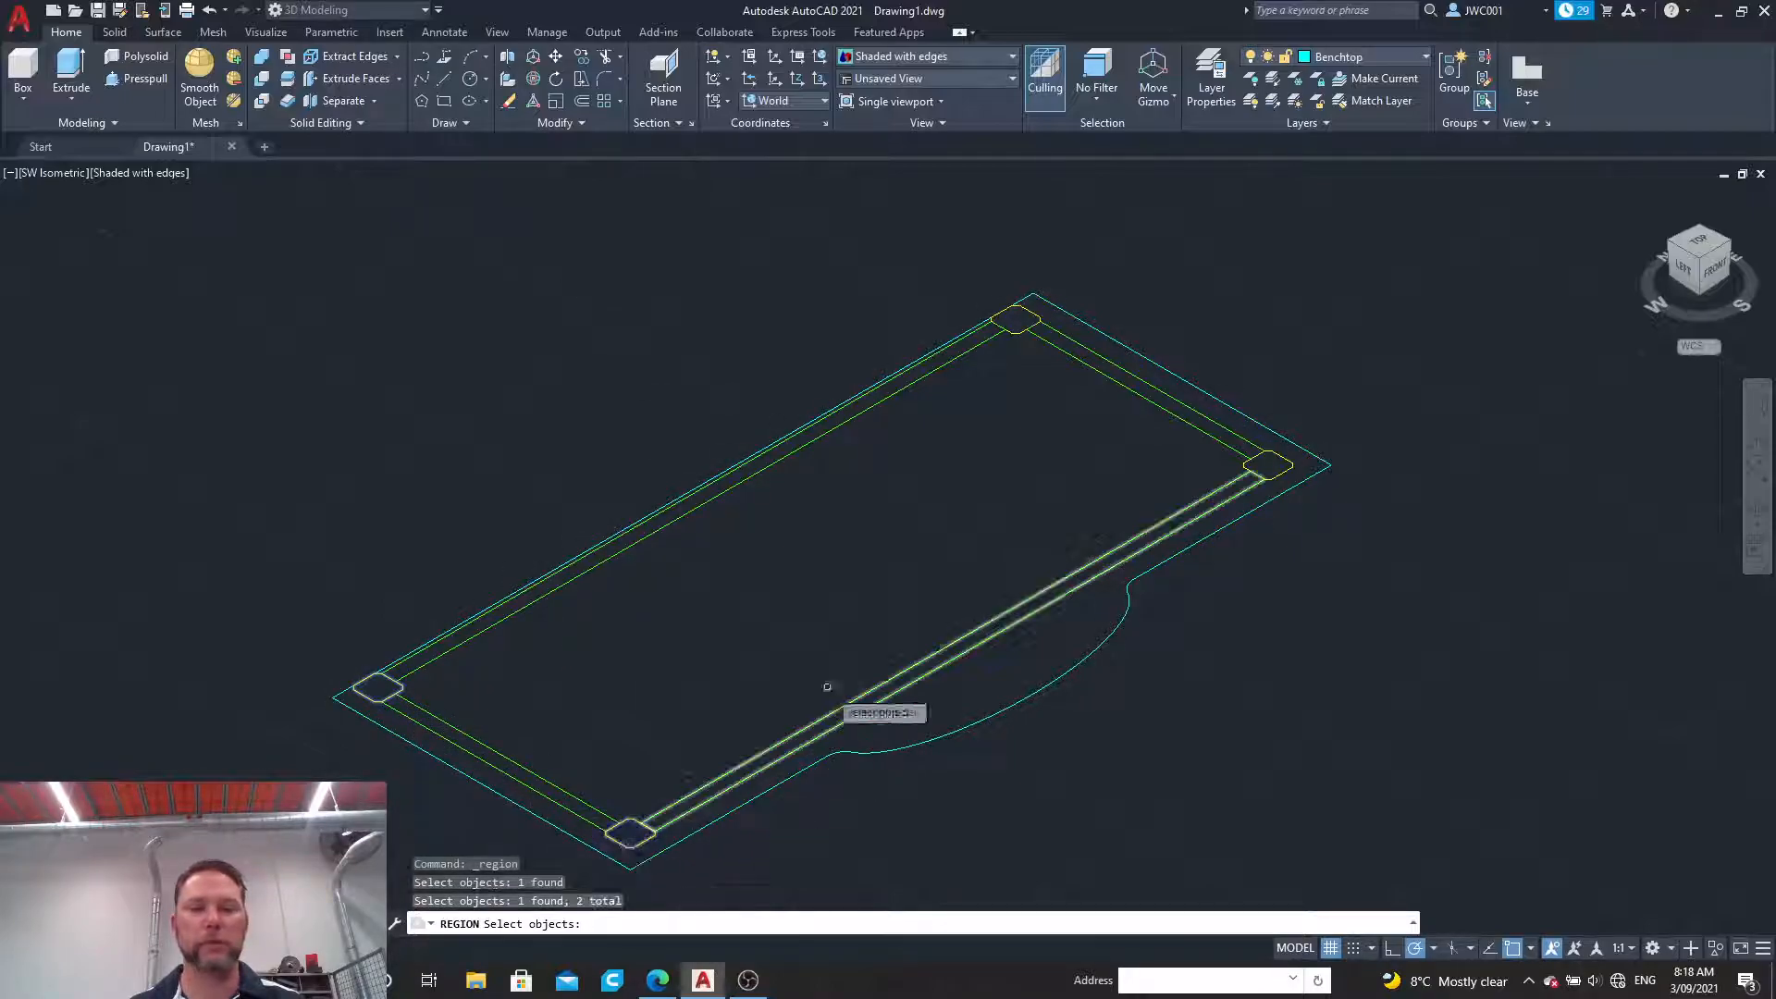
left_click(1011, 331)
left_click(1293, 464)
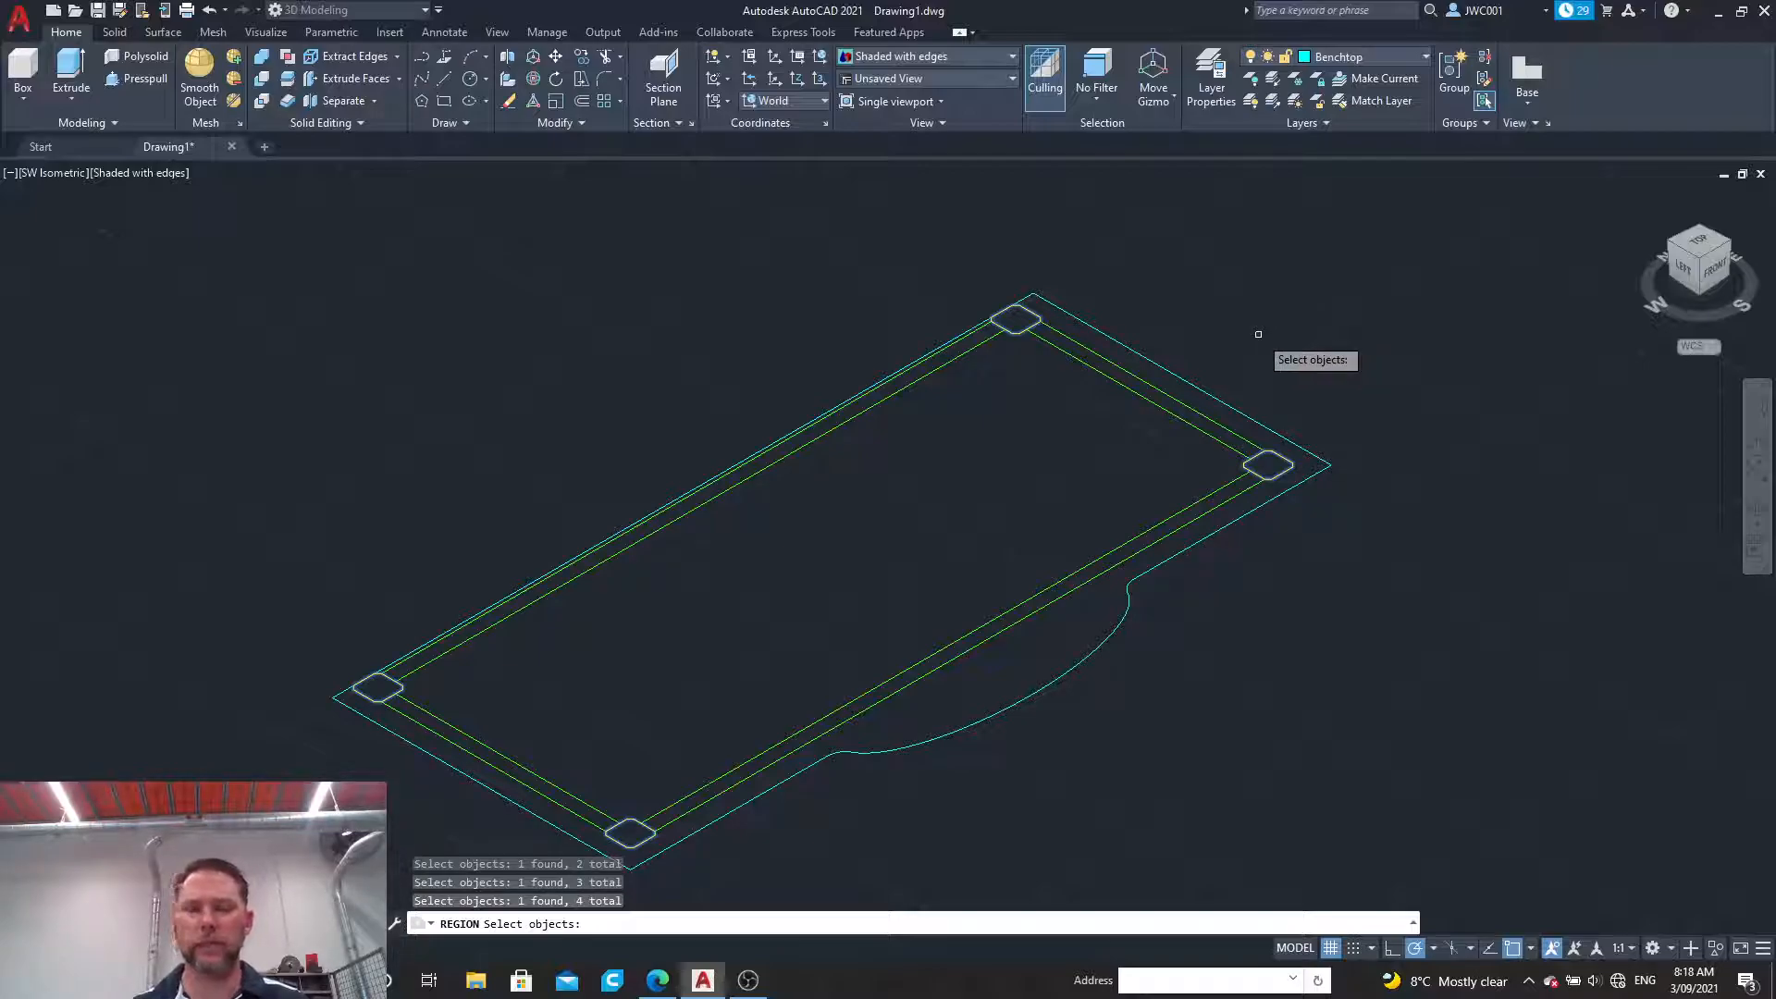
key("Return")
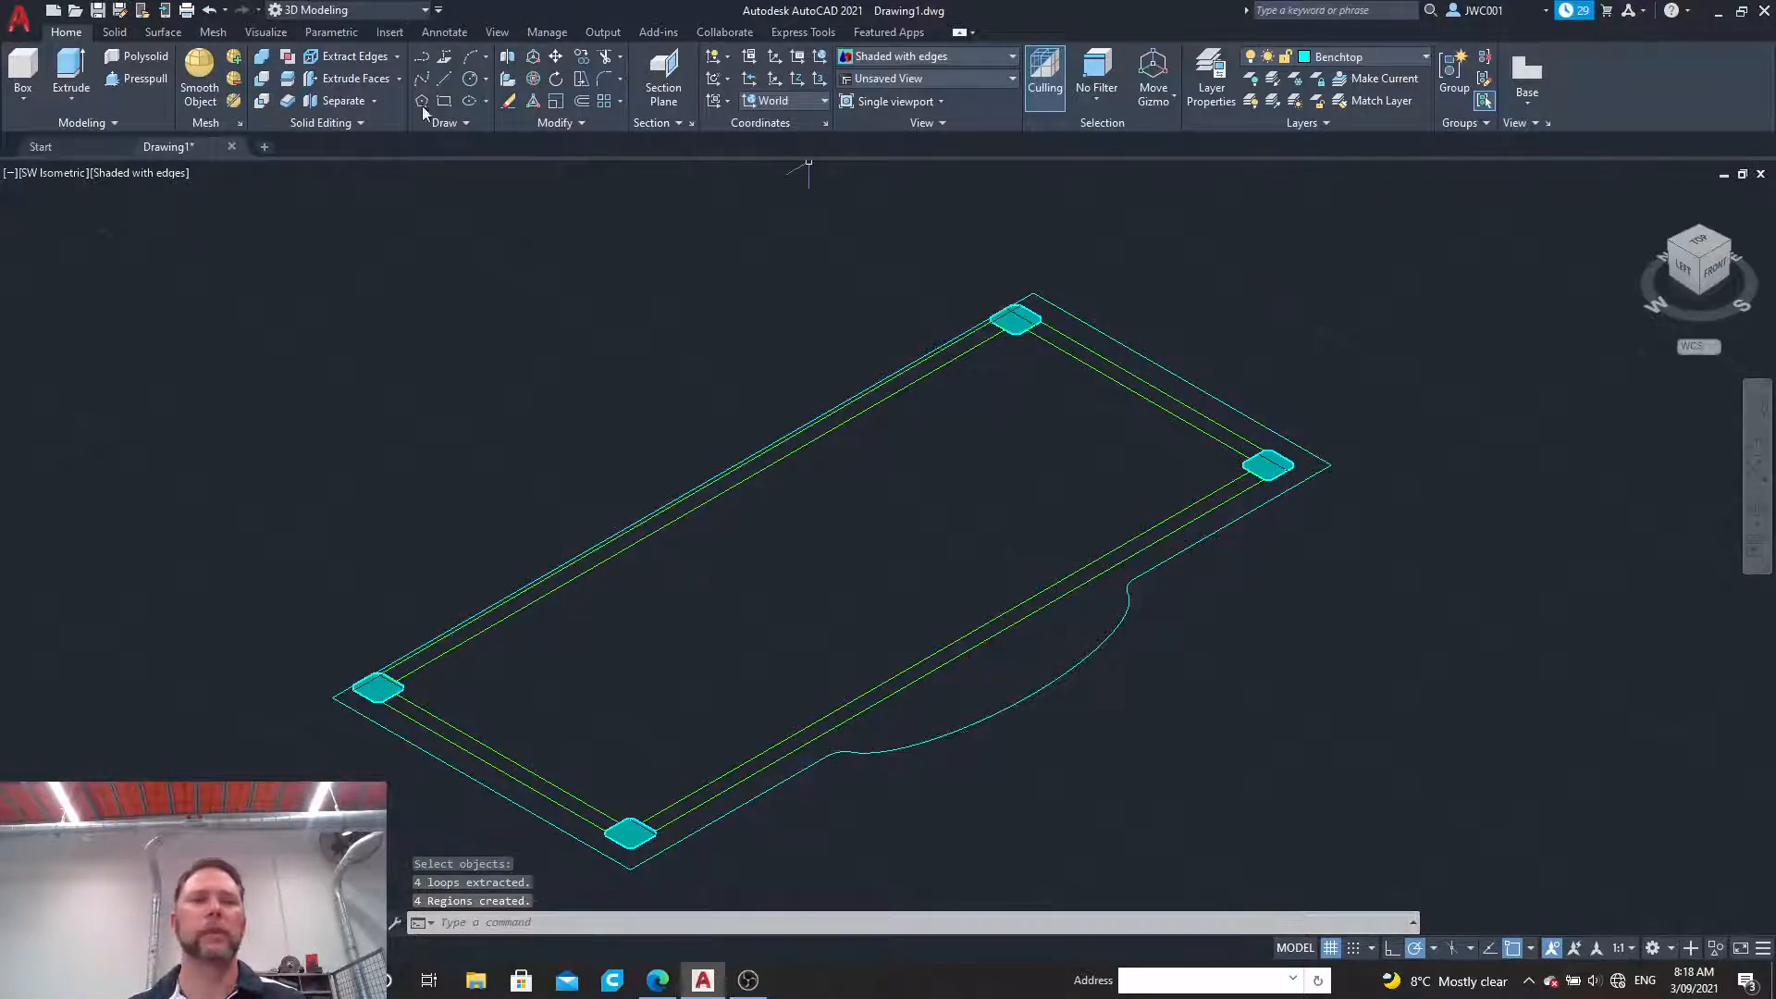
Step: Convert the four crossmember outlines between the legs into regions
left_click(472, 124)
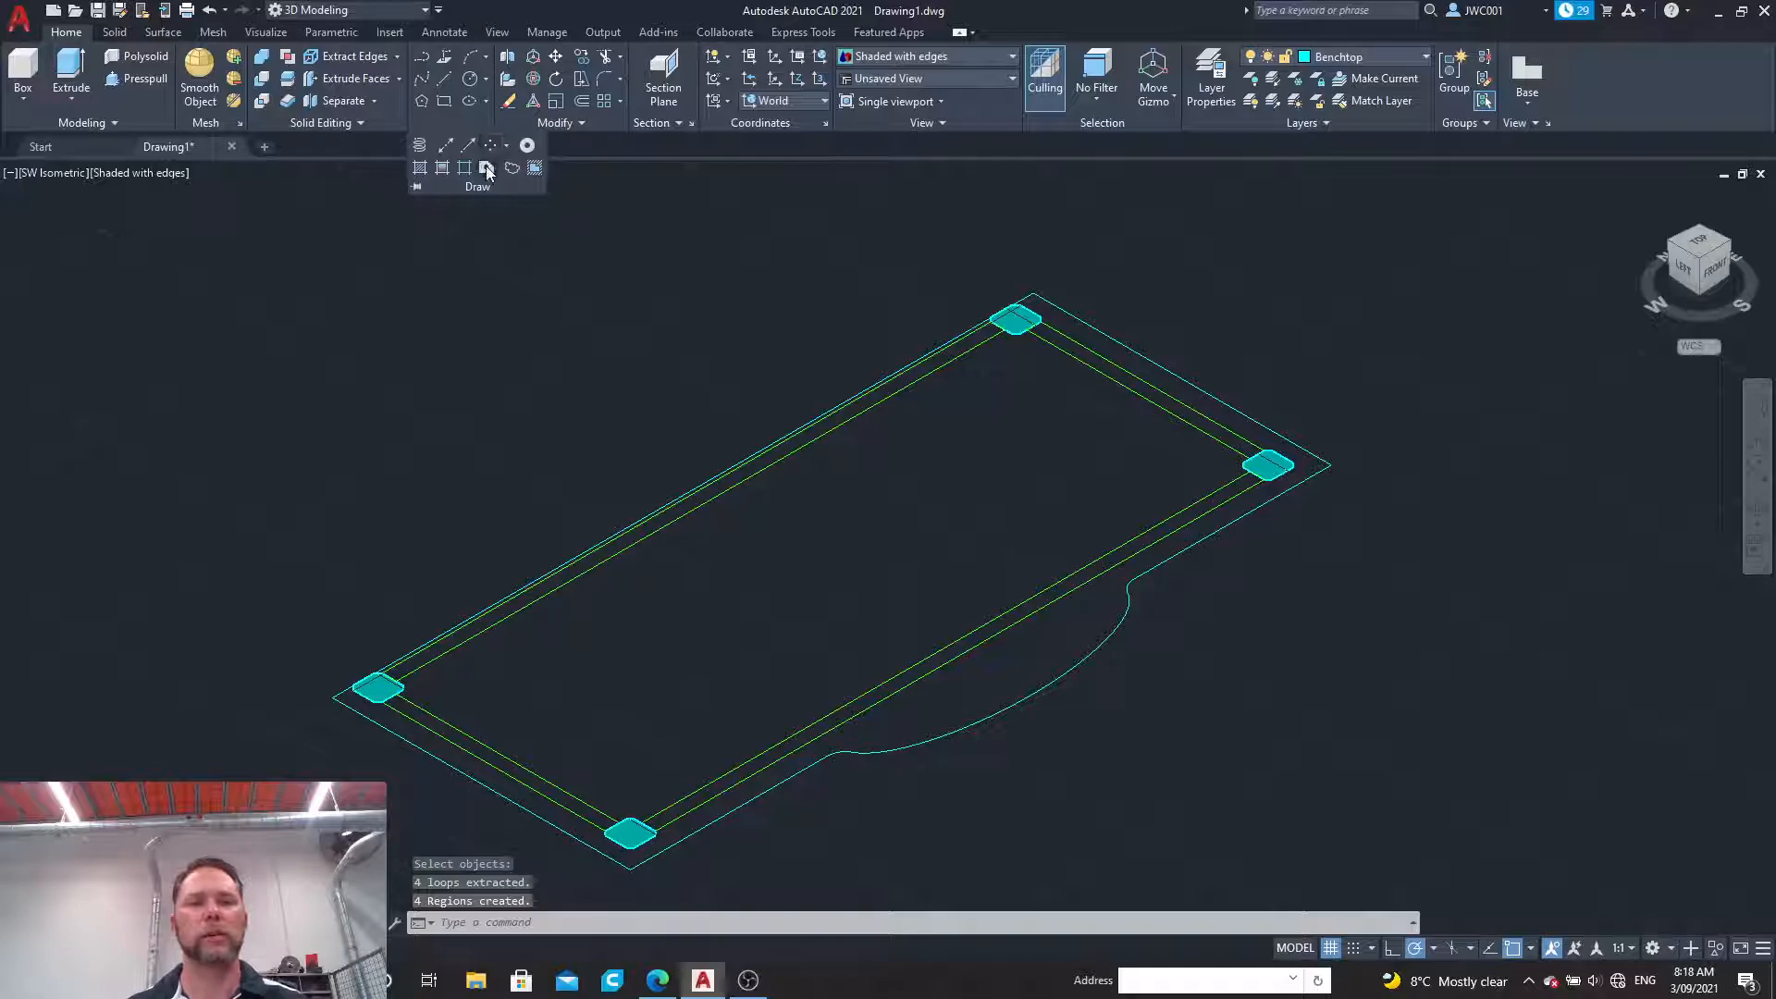
left_click(487, 167)
left_click(1052, 342)
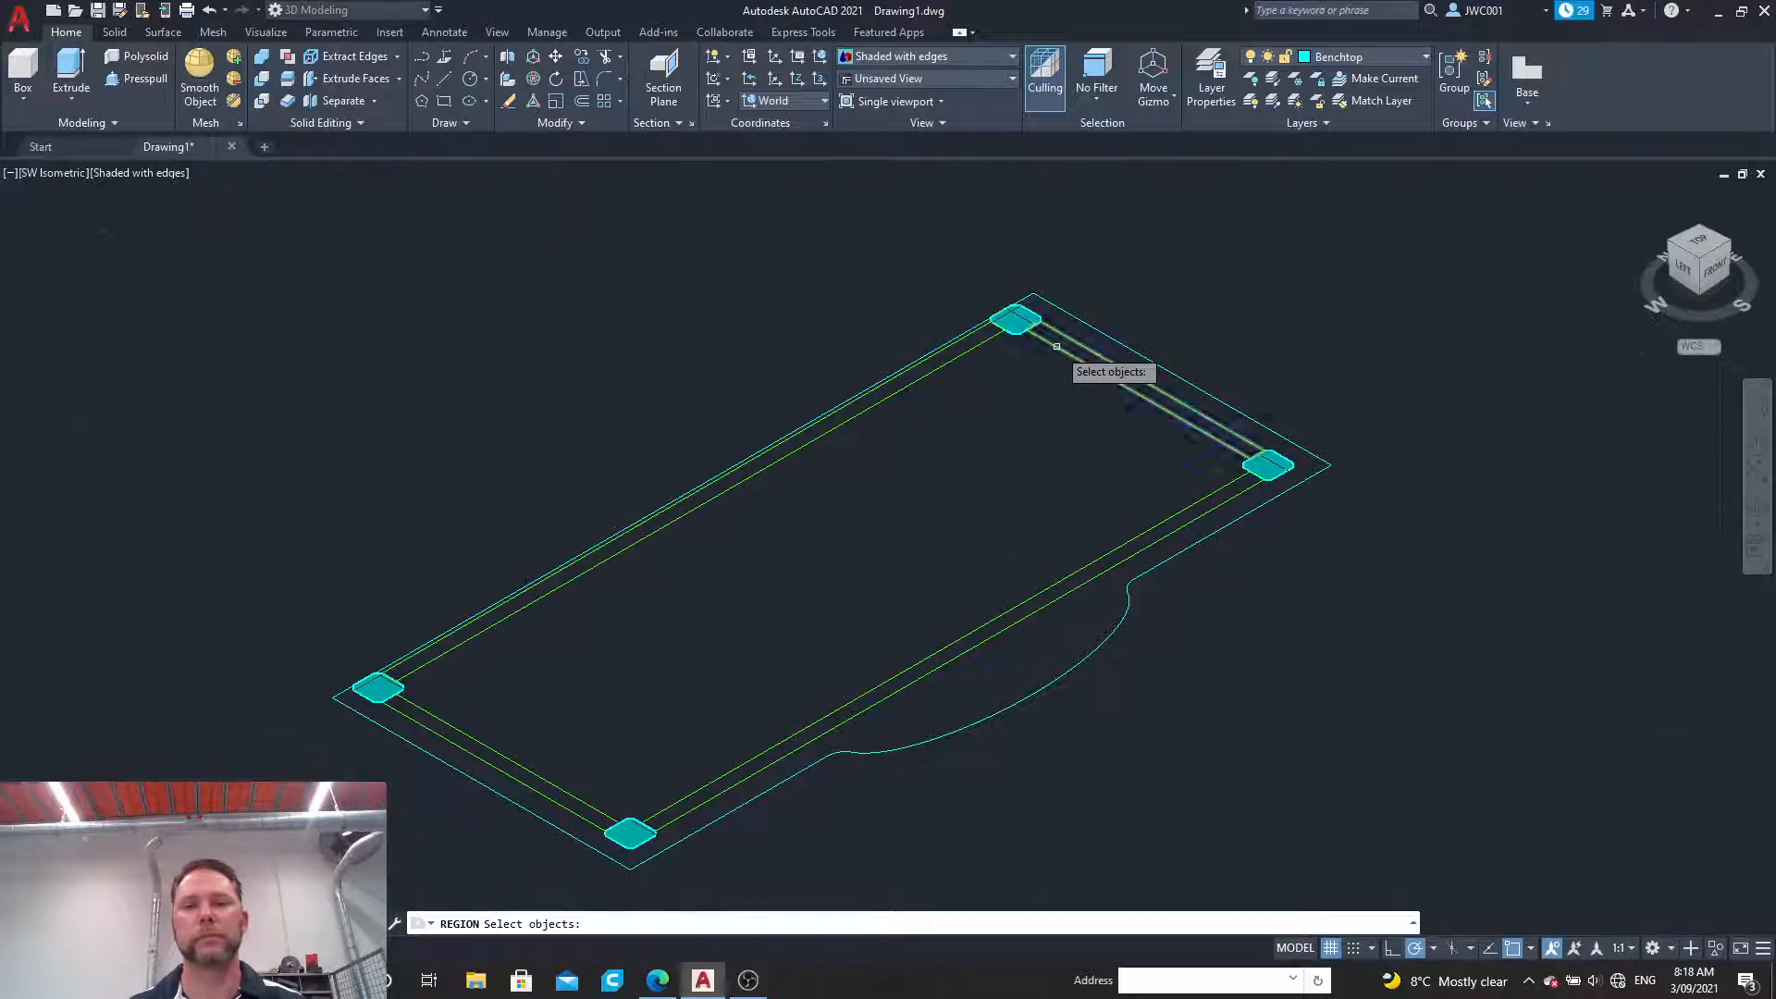
left_click(966, 349)
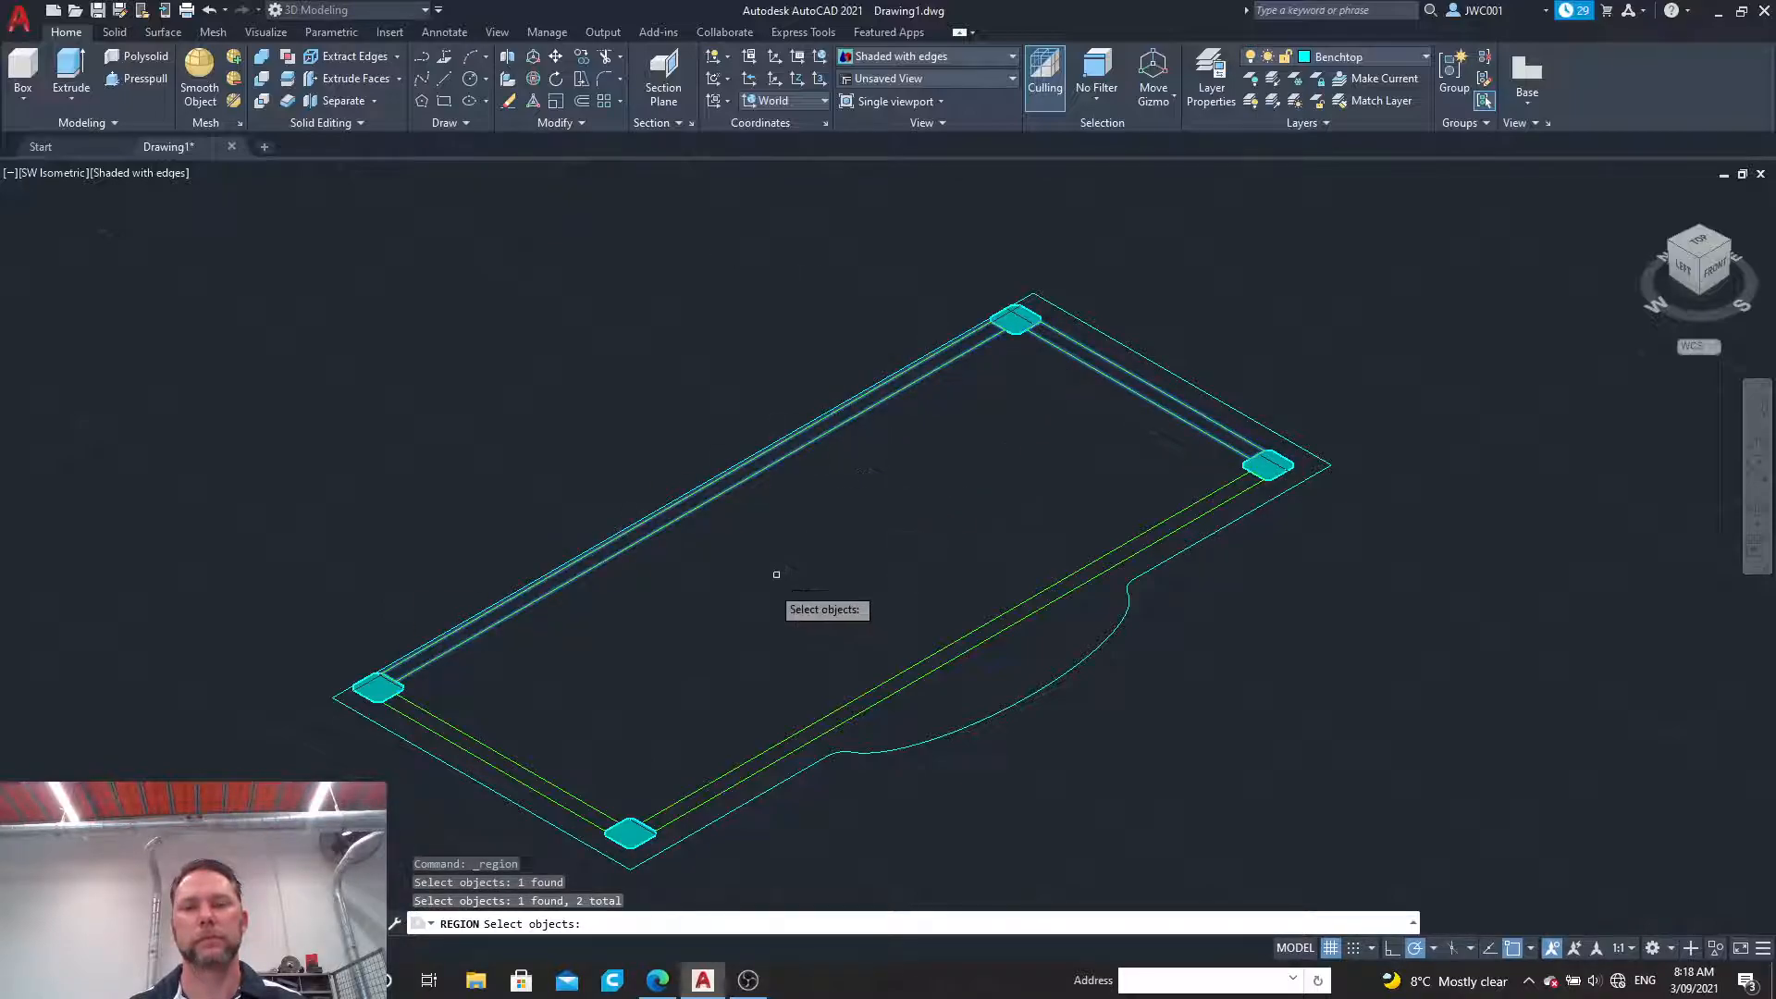
left_click(502, 760)
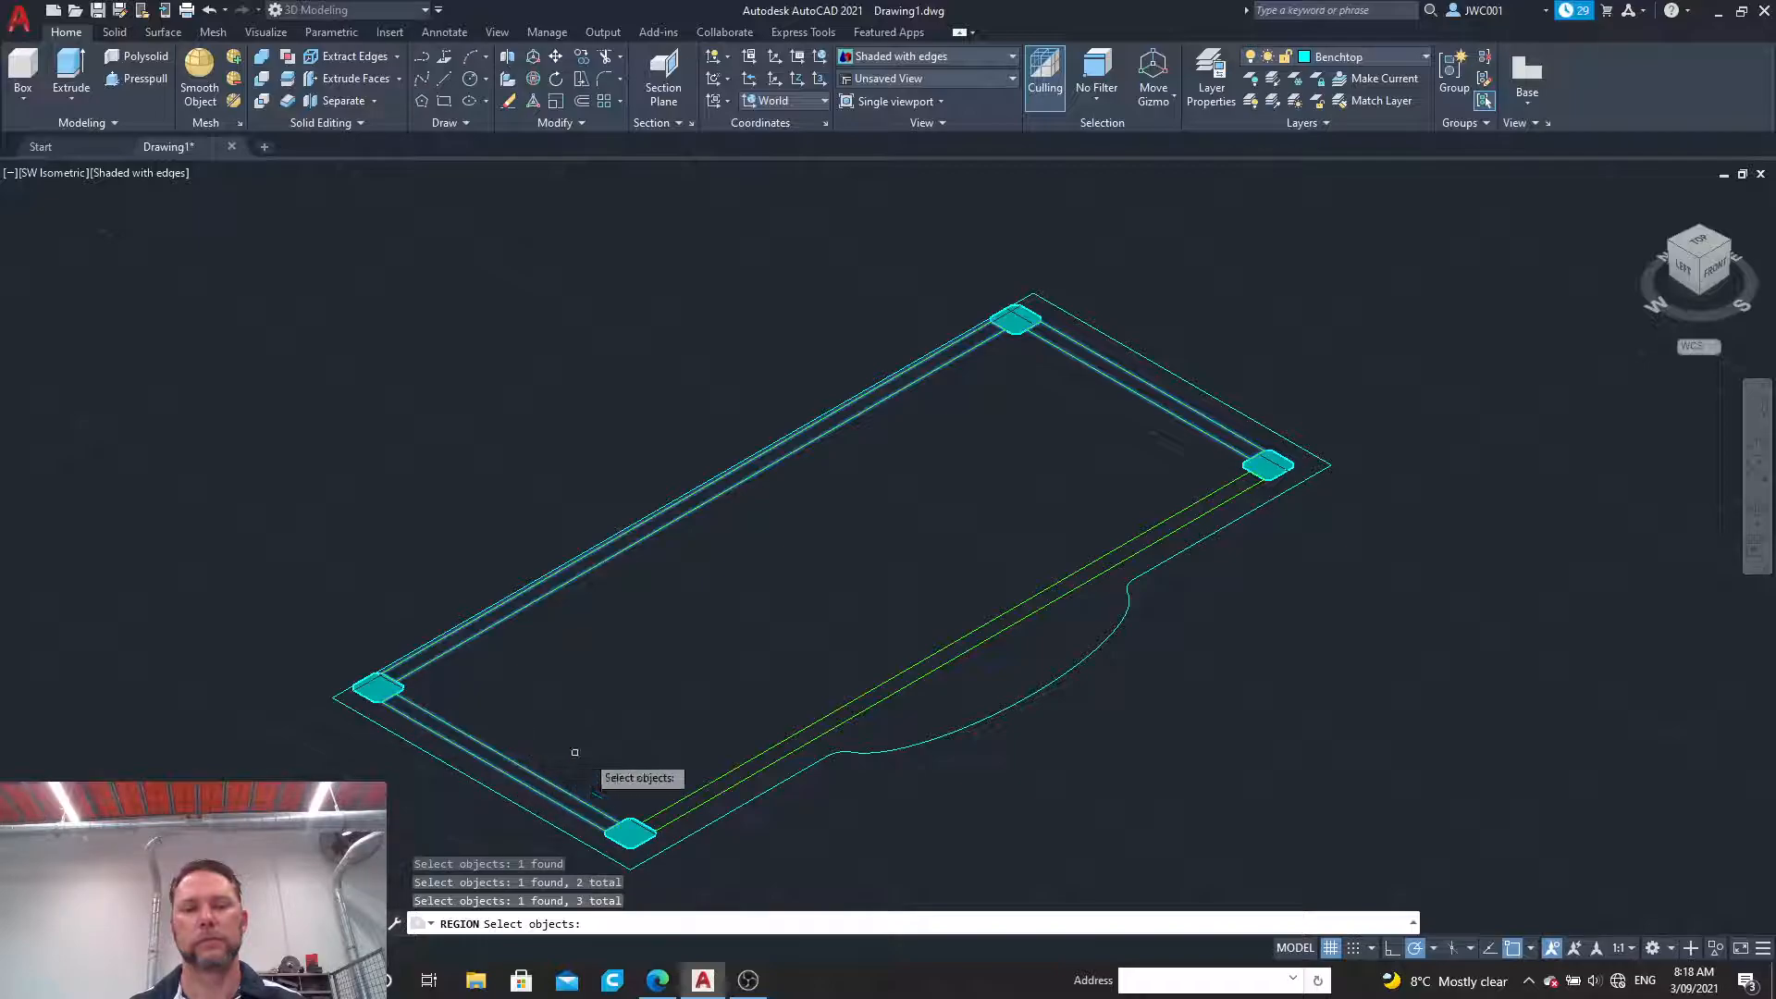
left_click(729, 769)
key("Return")
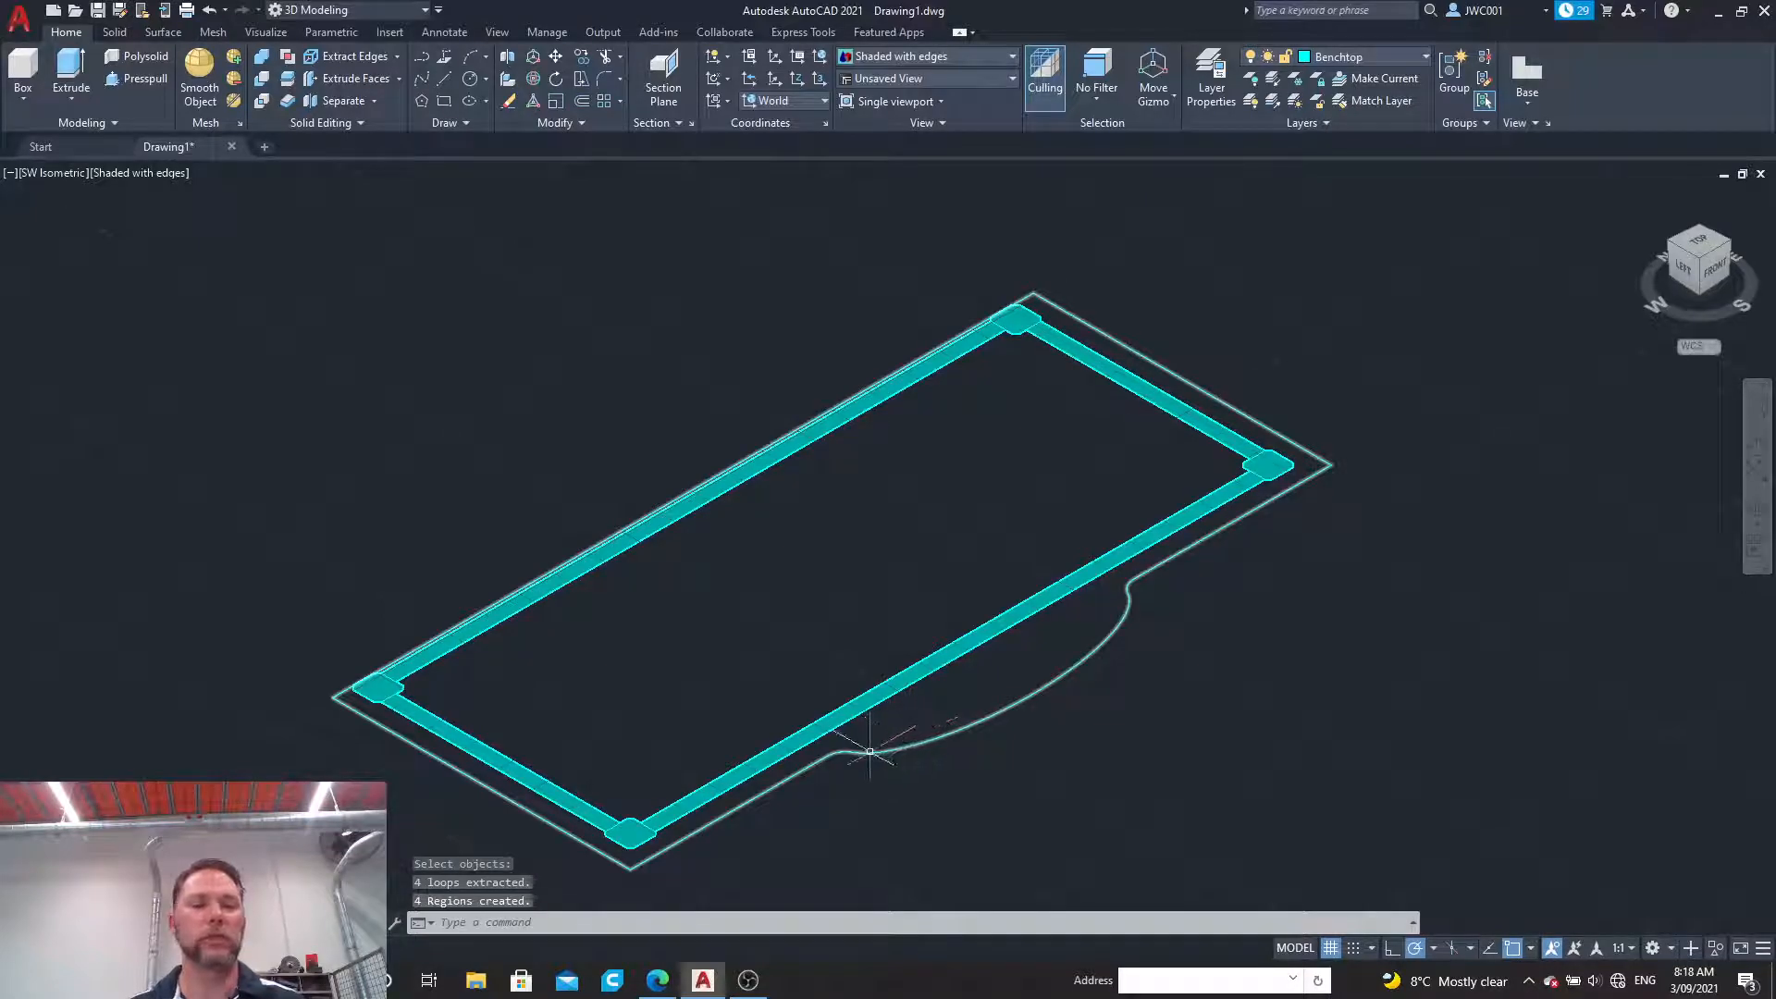
Step: Extrude the four leg regions downward by 875 as solids
left_click(71, 69)
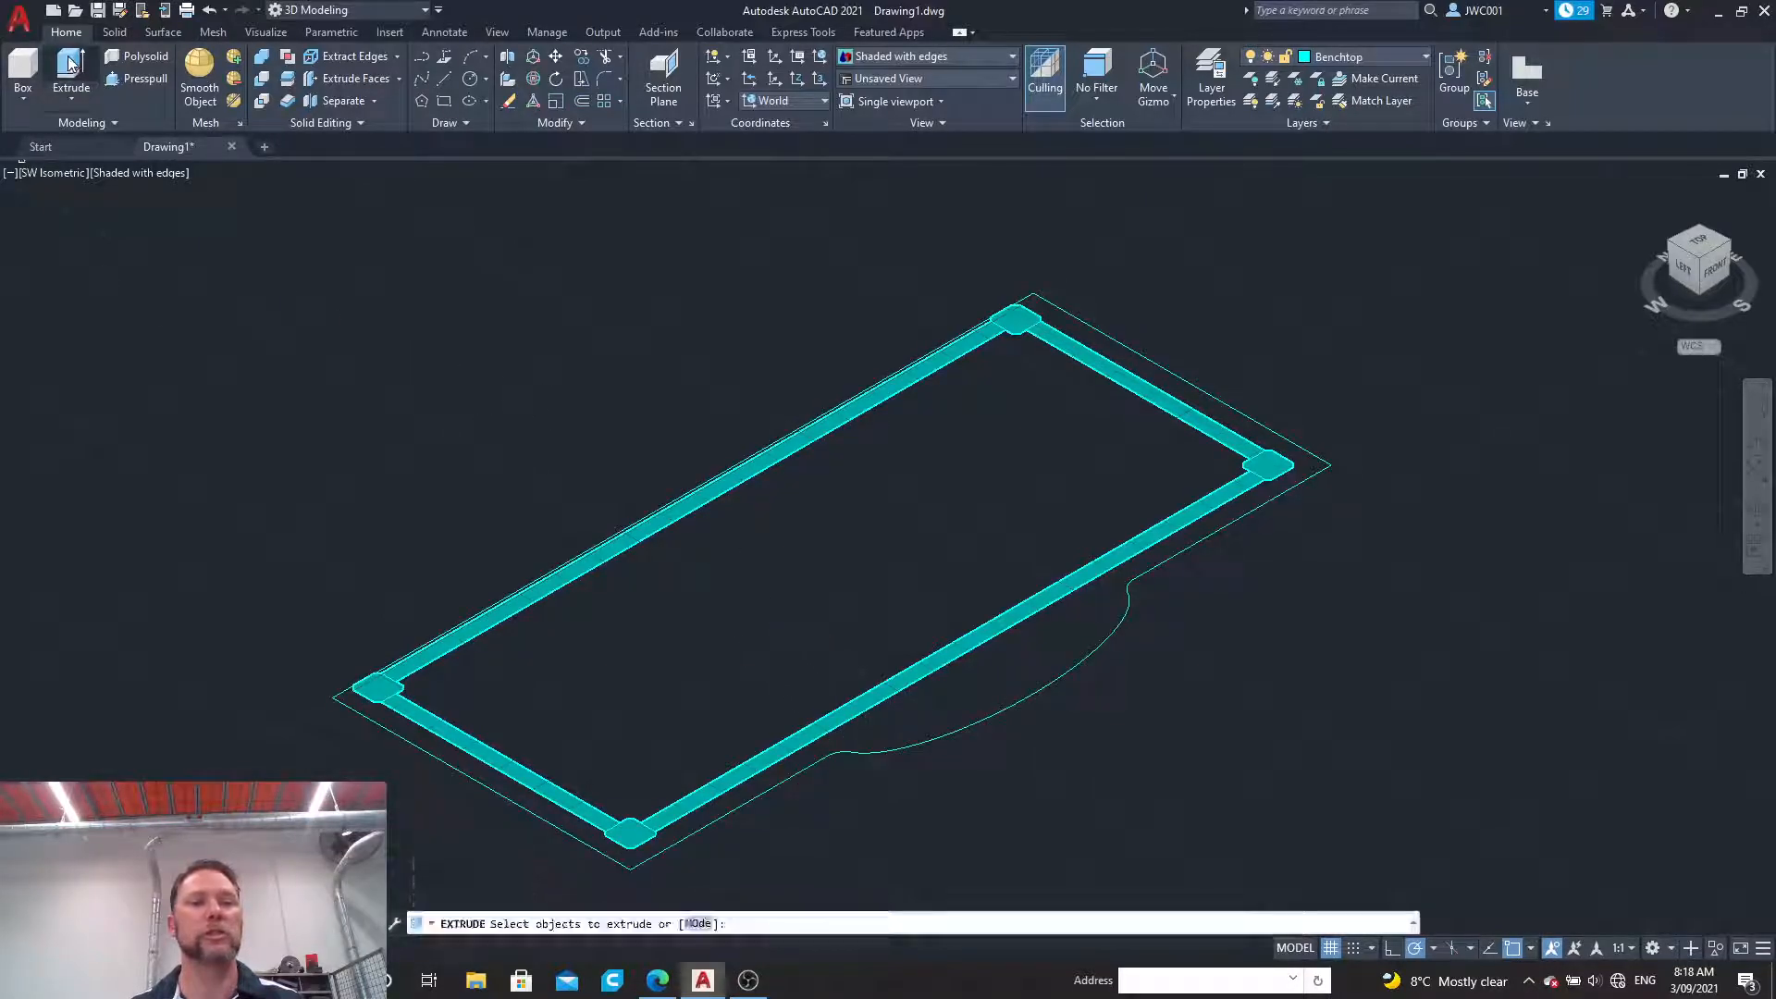
left_click(1017, 331)
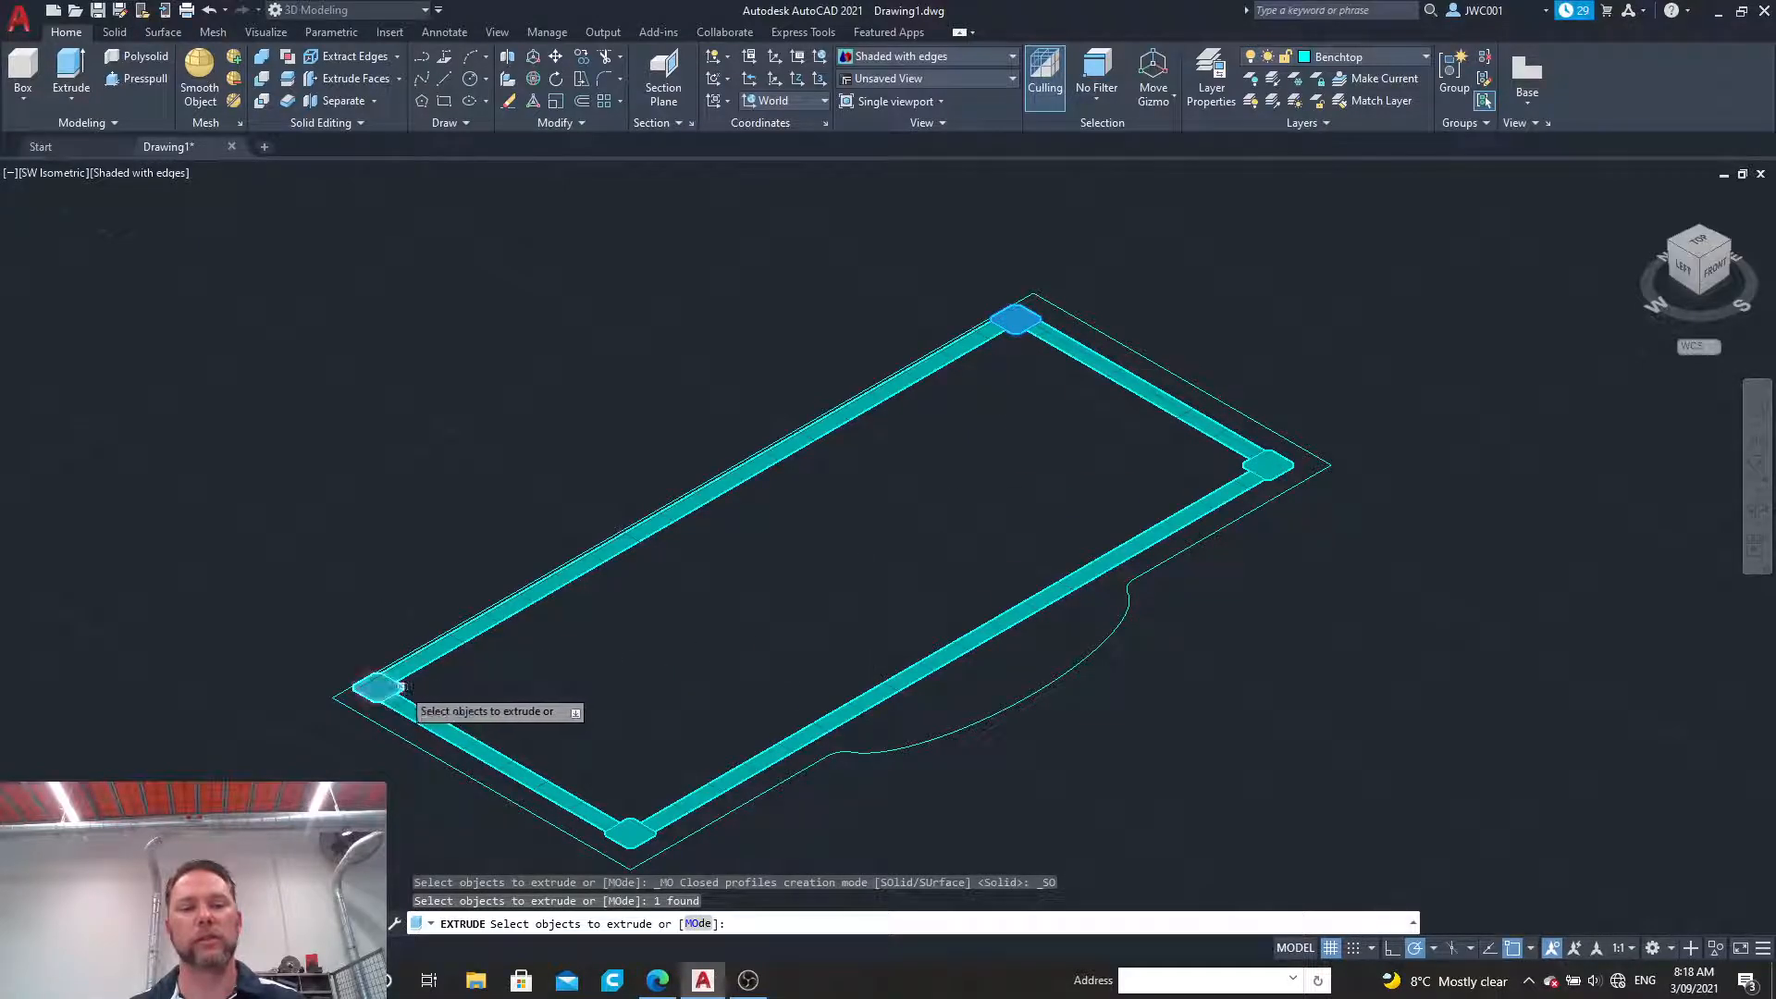
left_click(400, 687)
left_click(635, 832)
left_click(1288, 467)
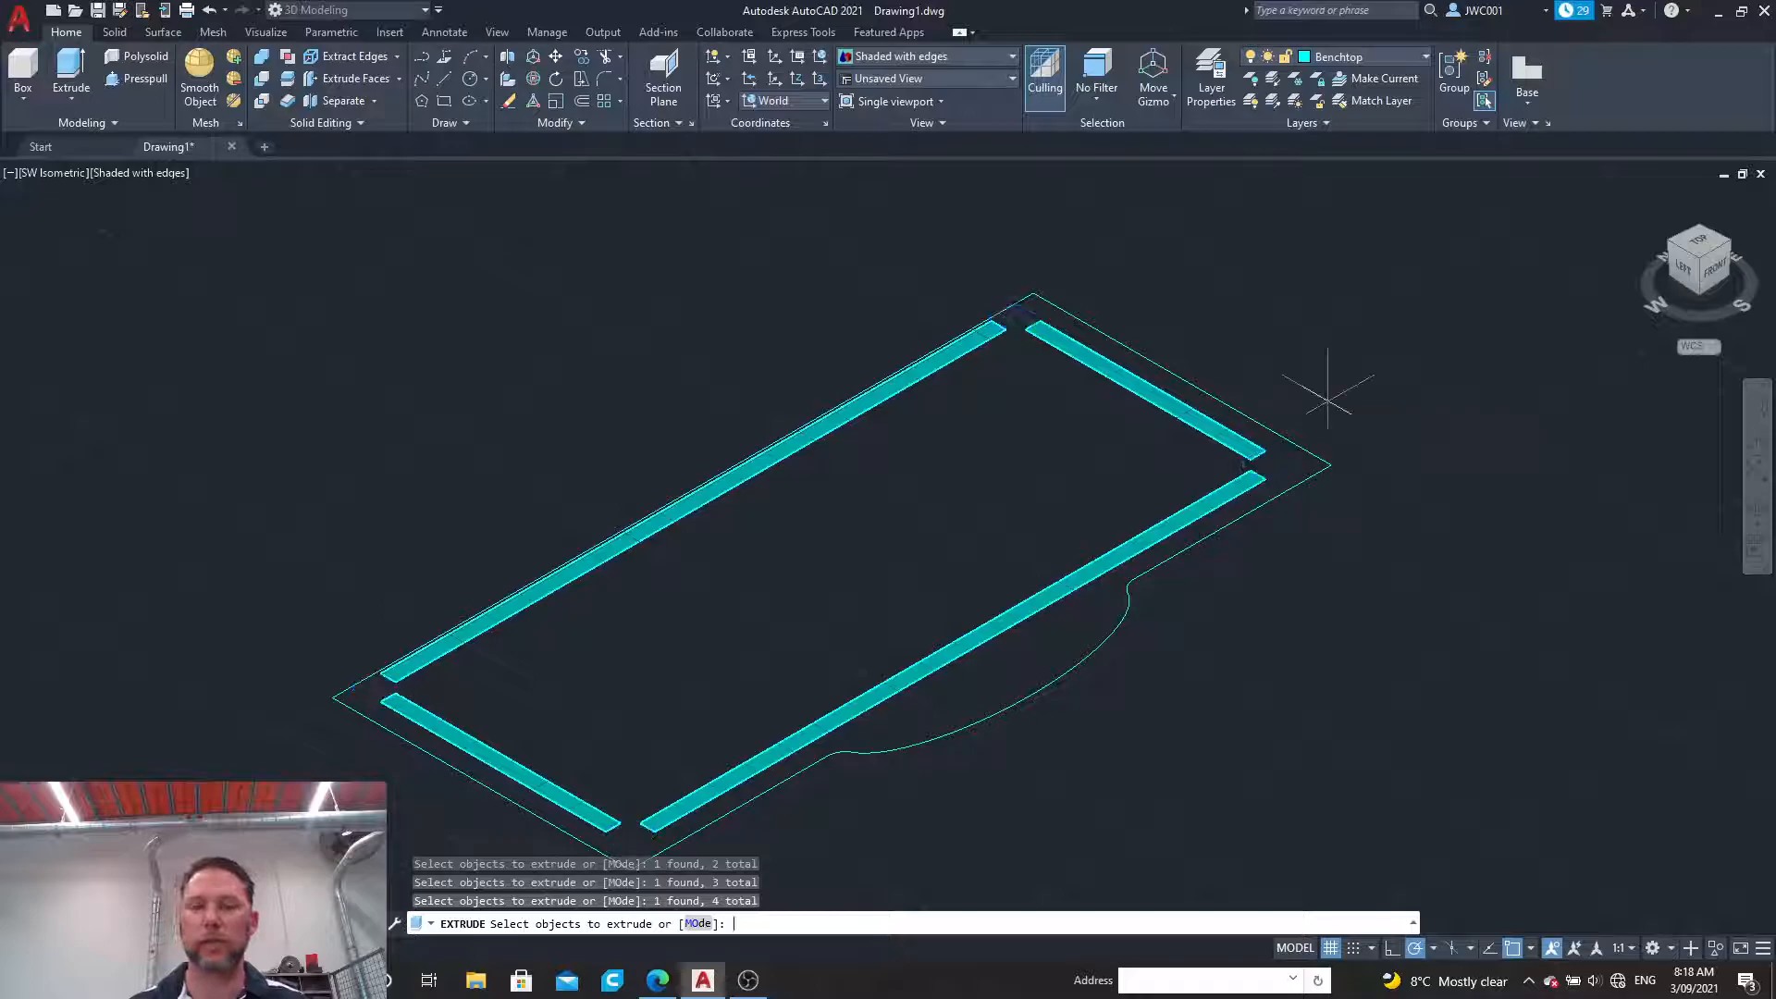
key("Return")
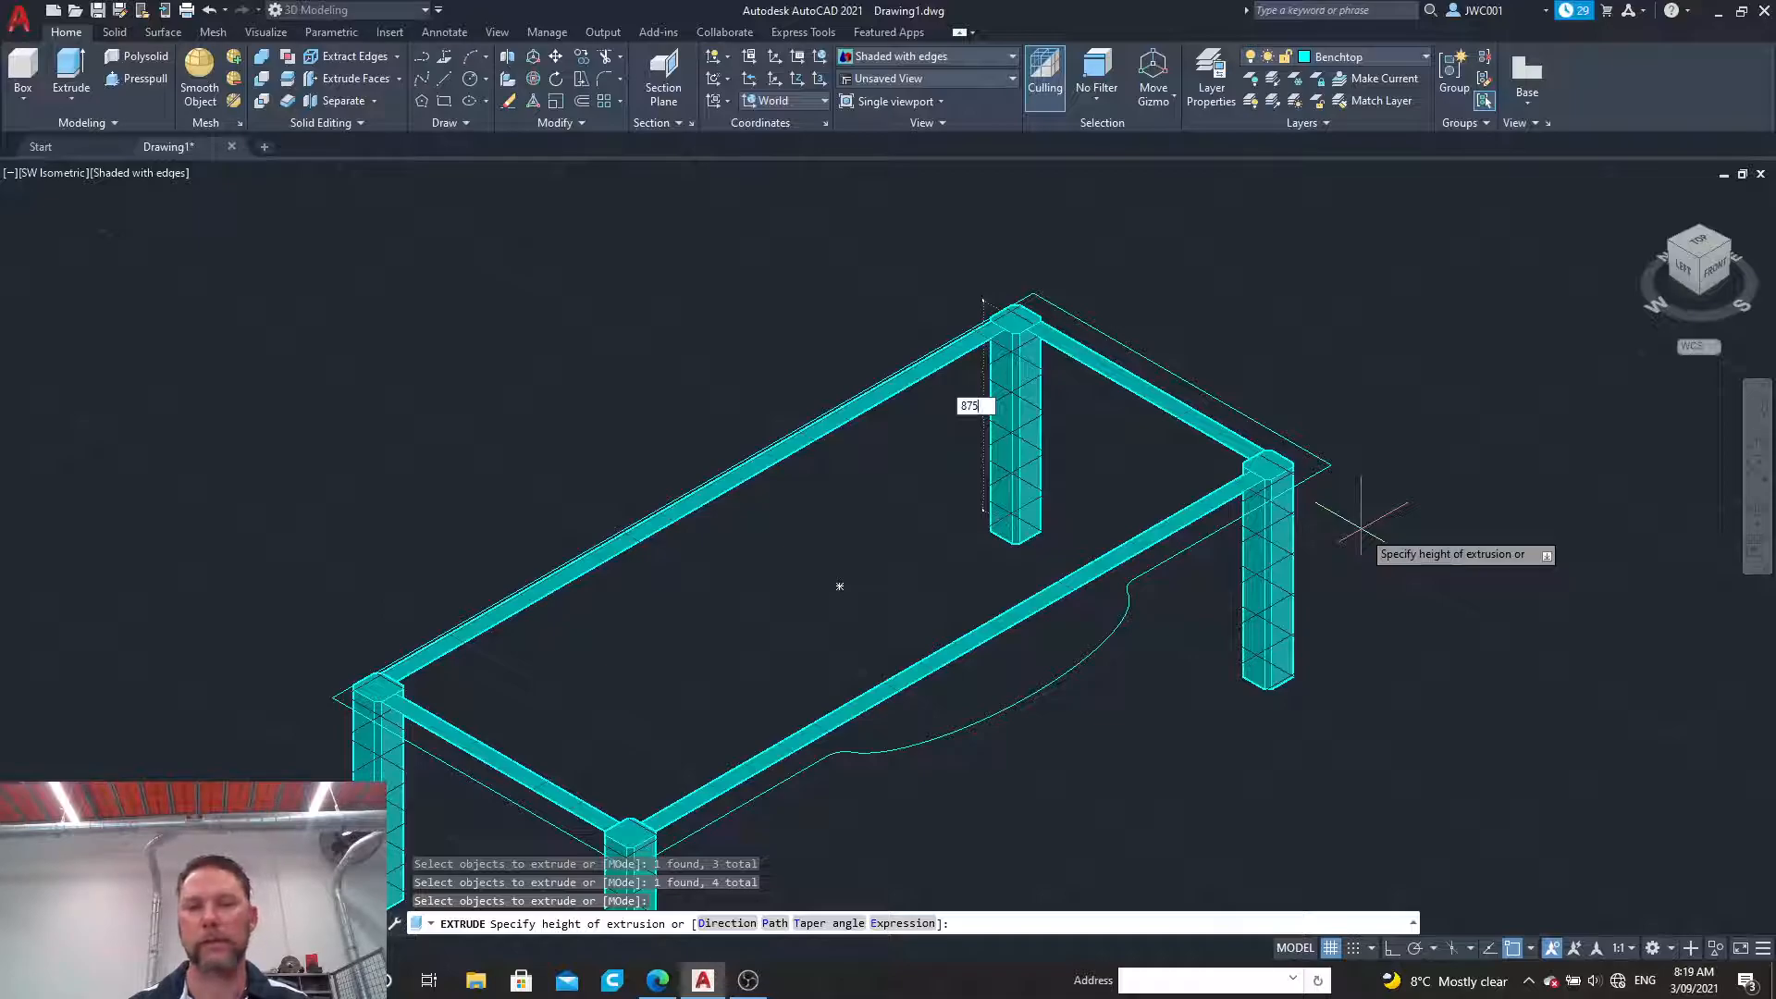
key("Return")
scroll(1360, 520, "down", 4)
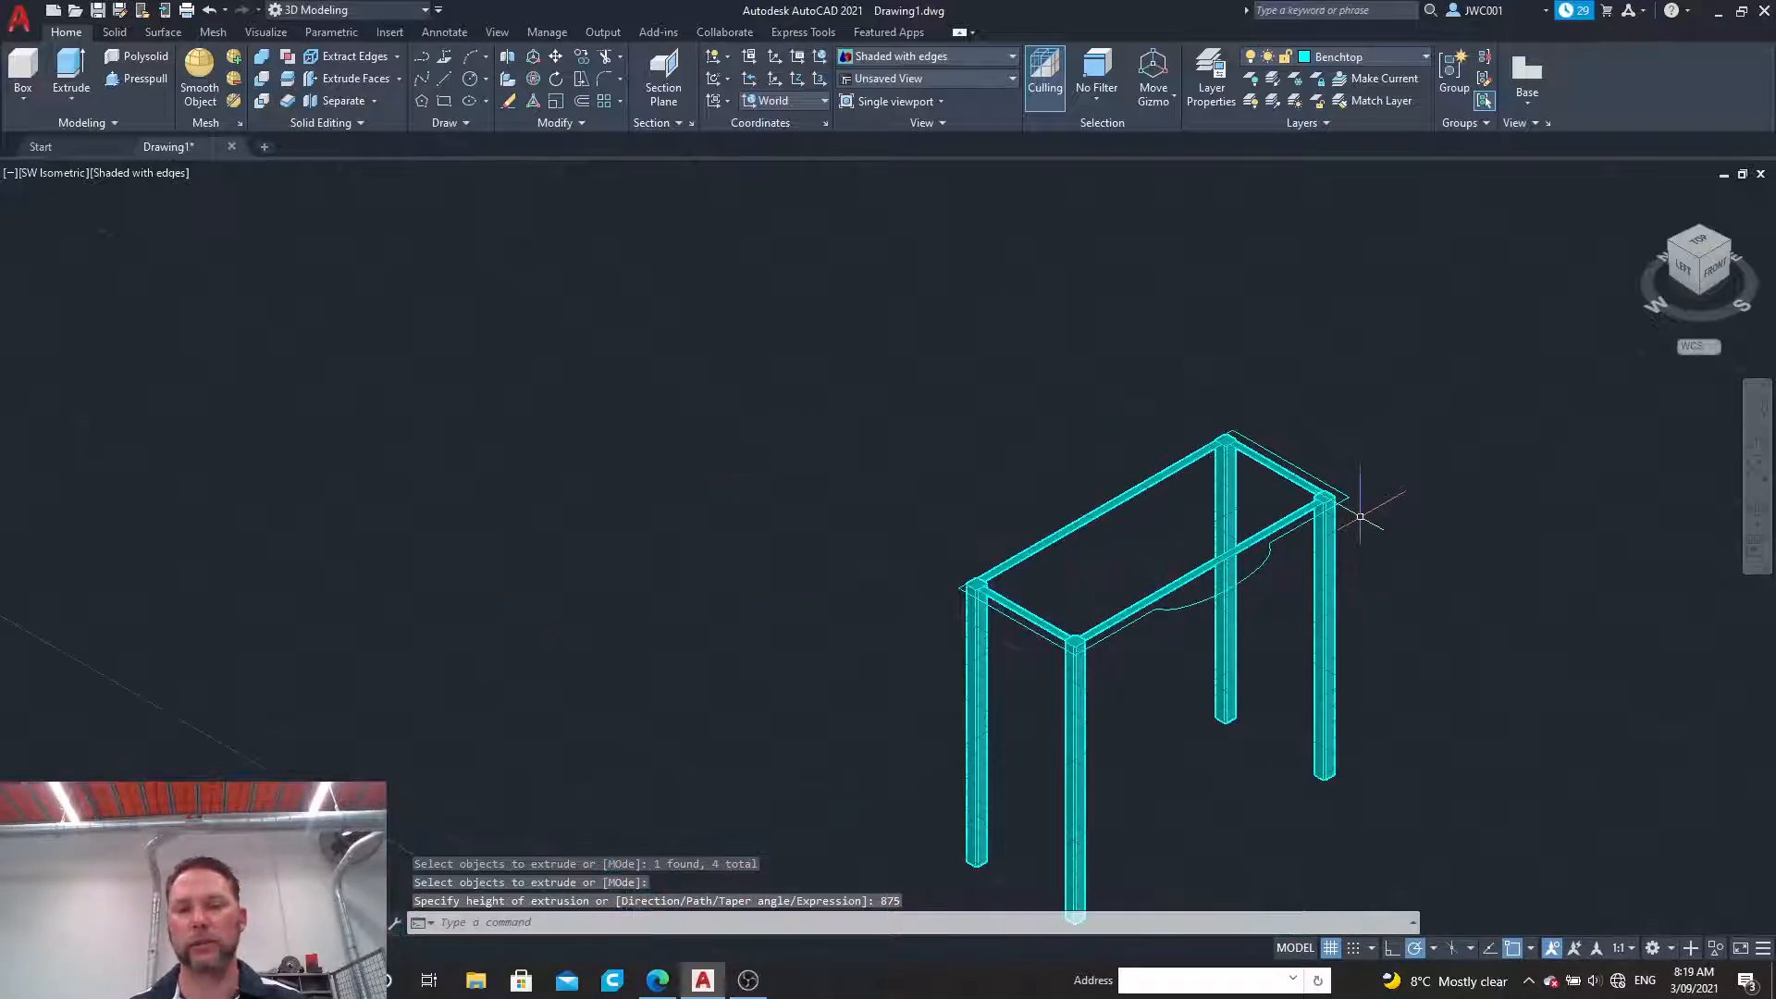
scroll(1397, 819, "up", 2)
scroll(1341, 434, "up", 3)
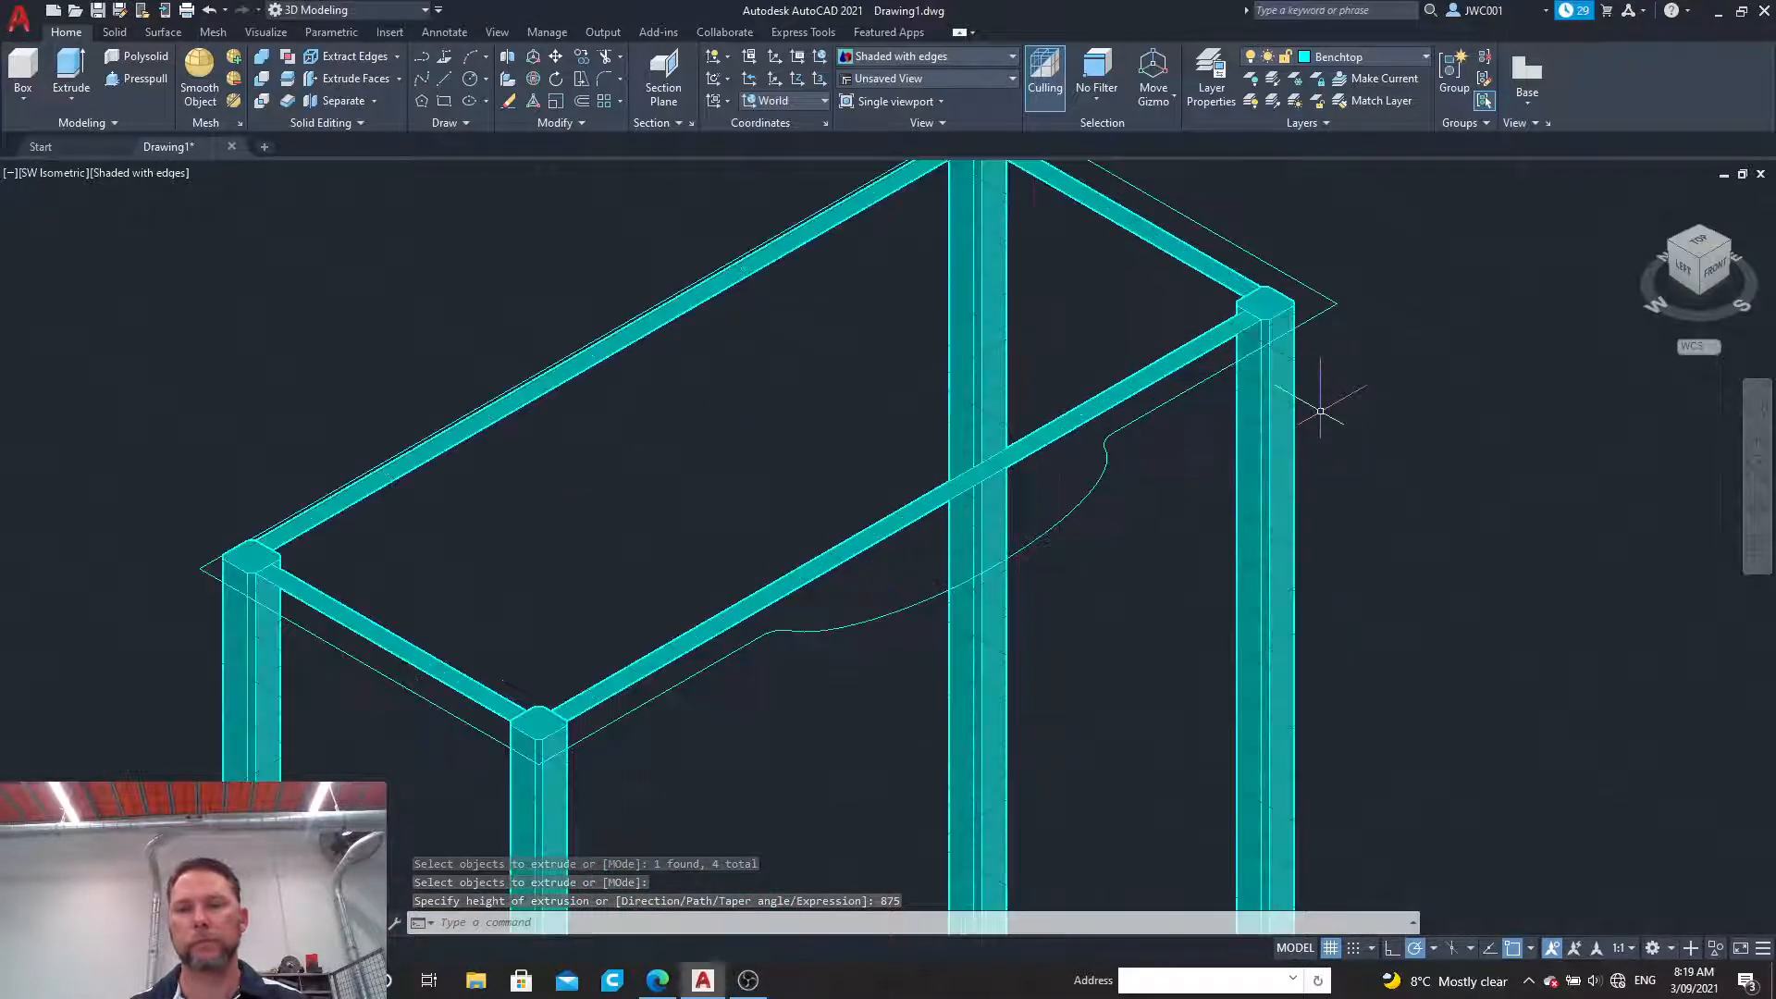
Step: Extrude the four crossmember regions between the legs downward by 80 as solids
scroll(1317, 396, "down", 2)
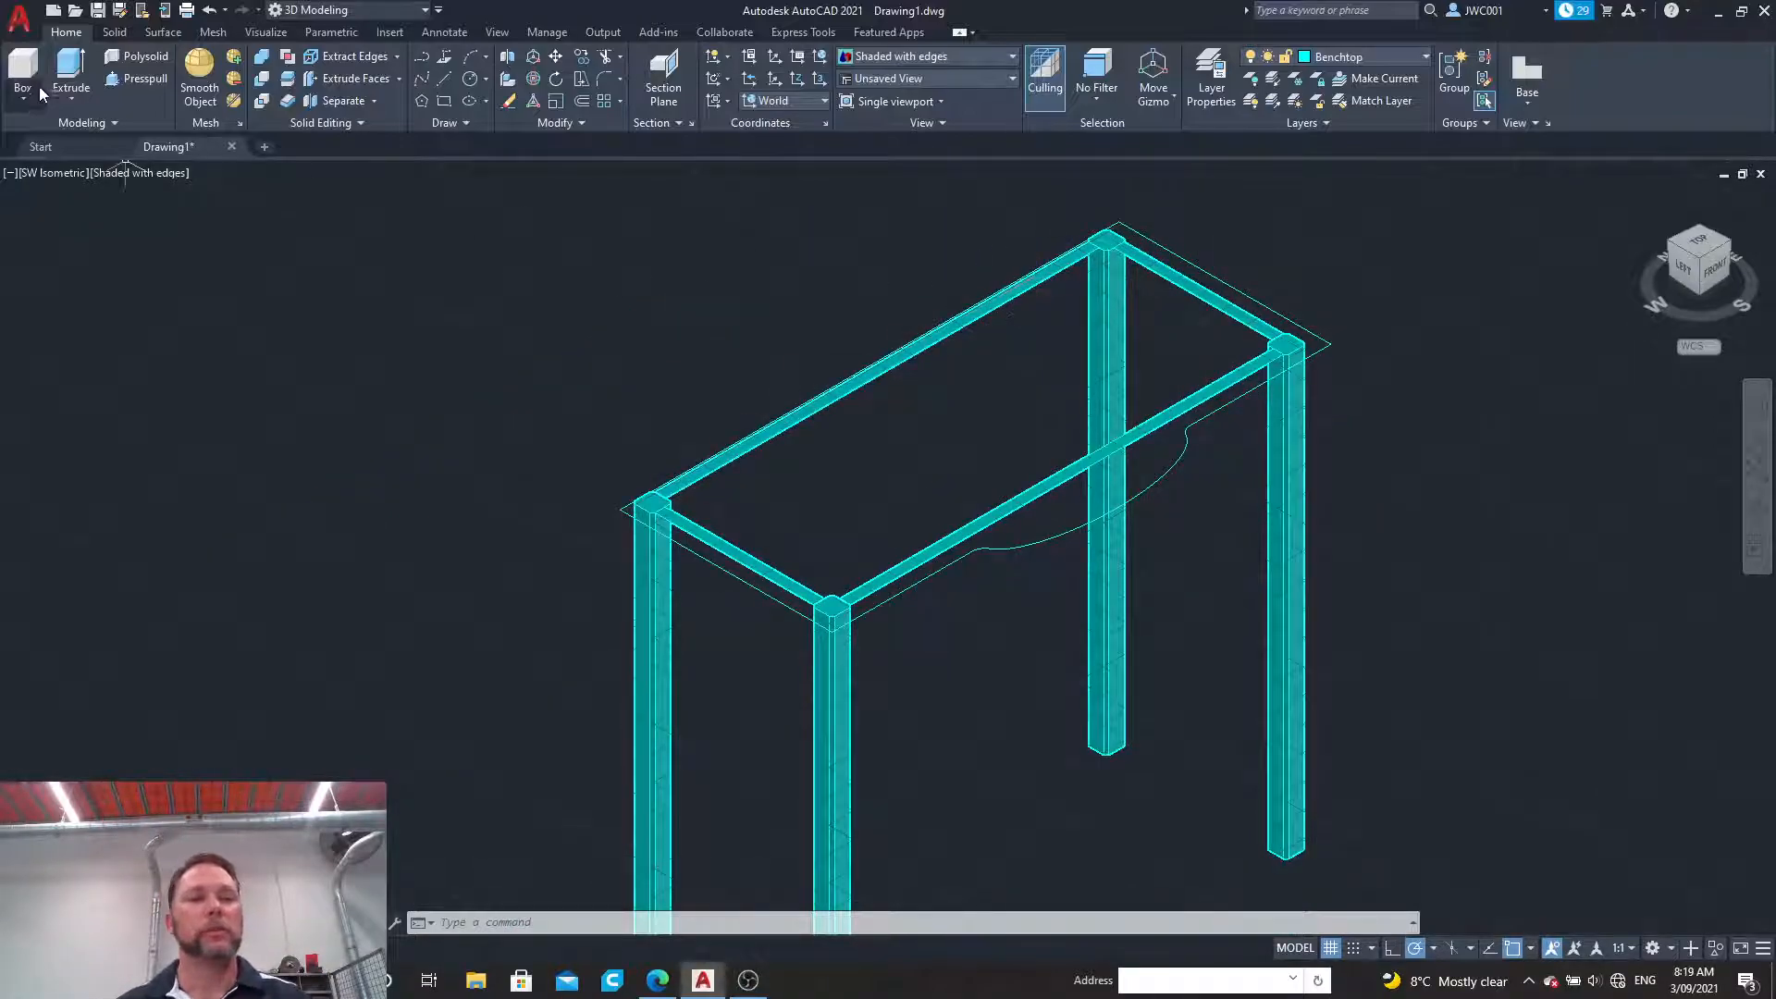
left_click(71, 73)
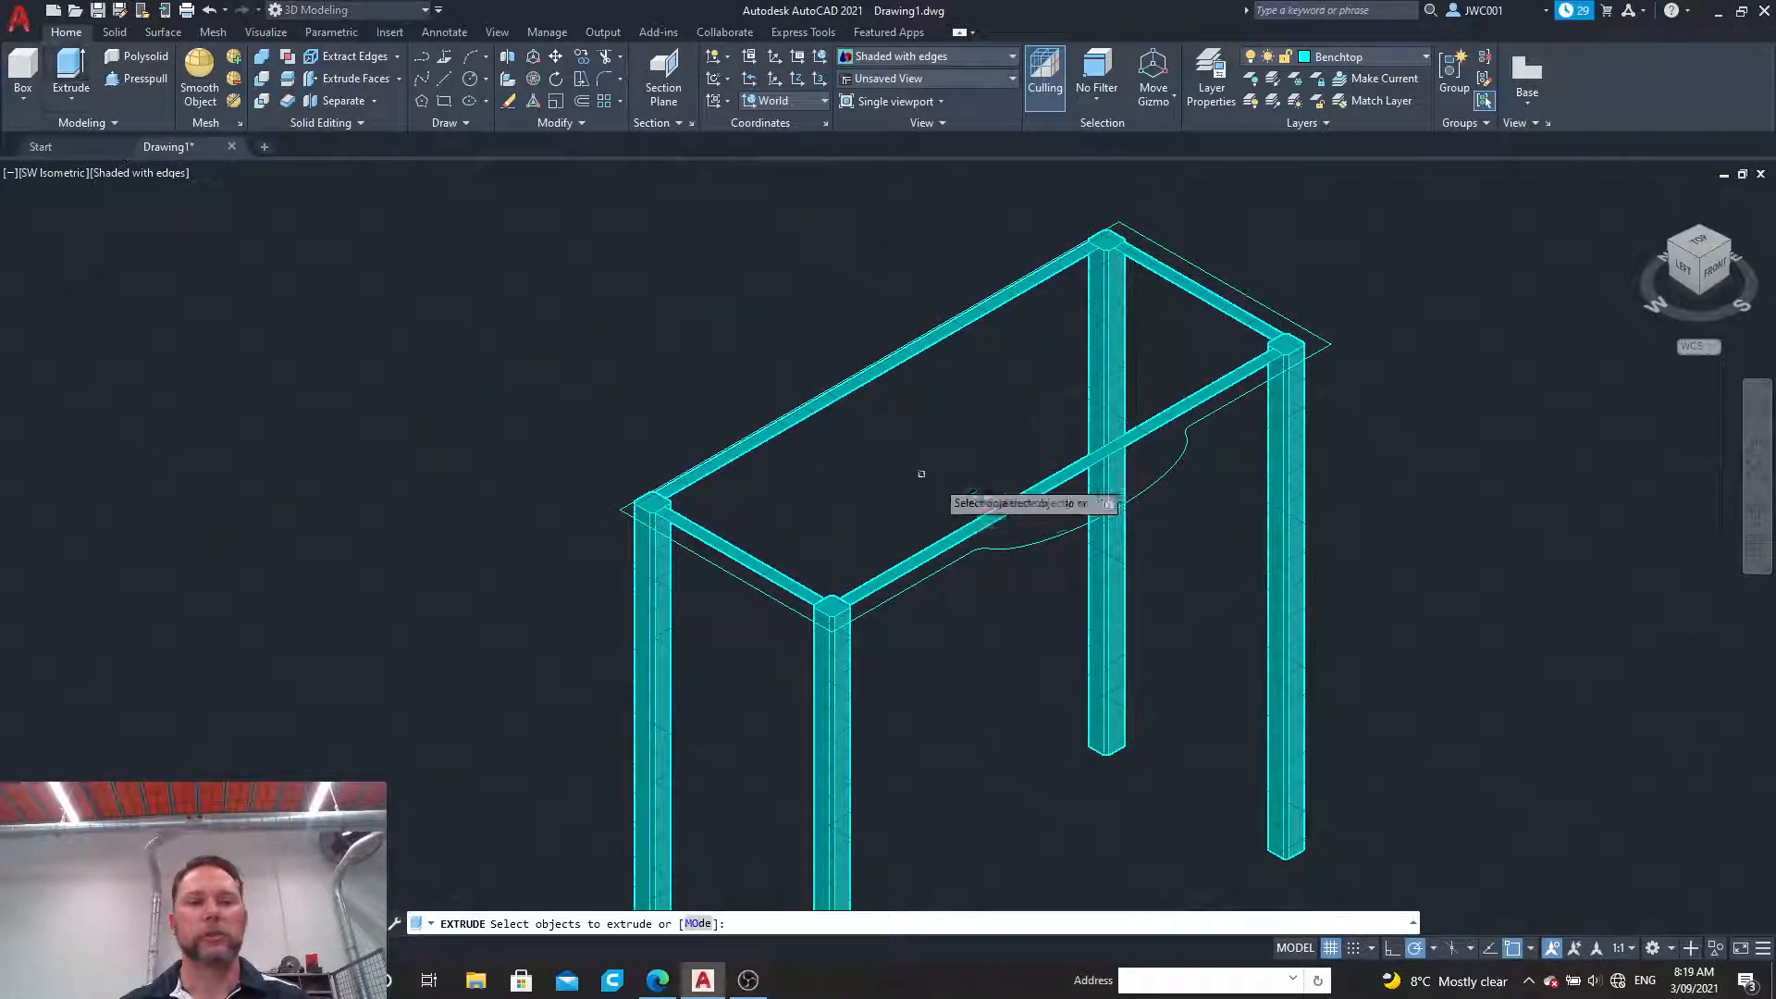
left_click(905, 367)
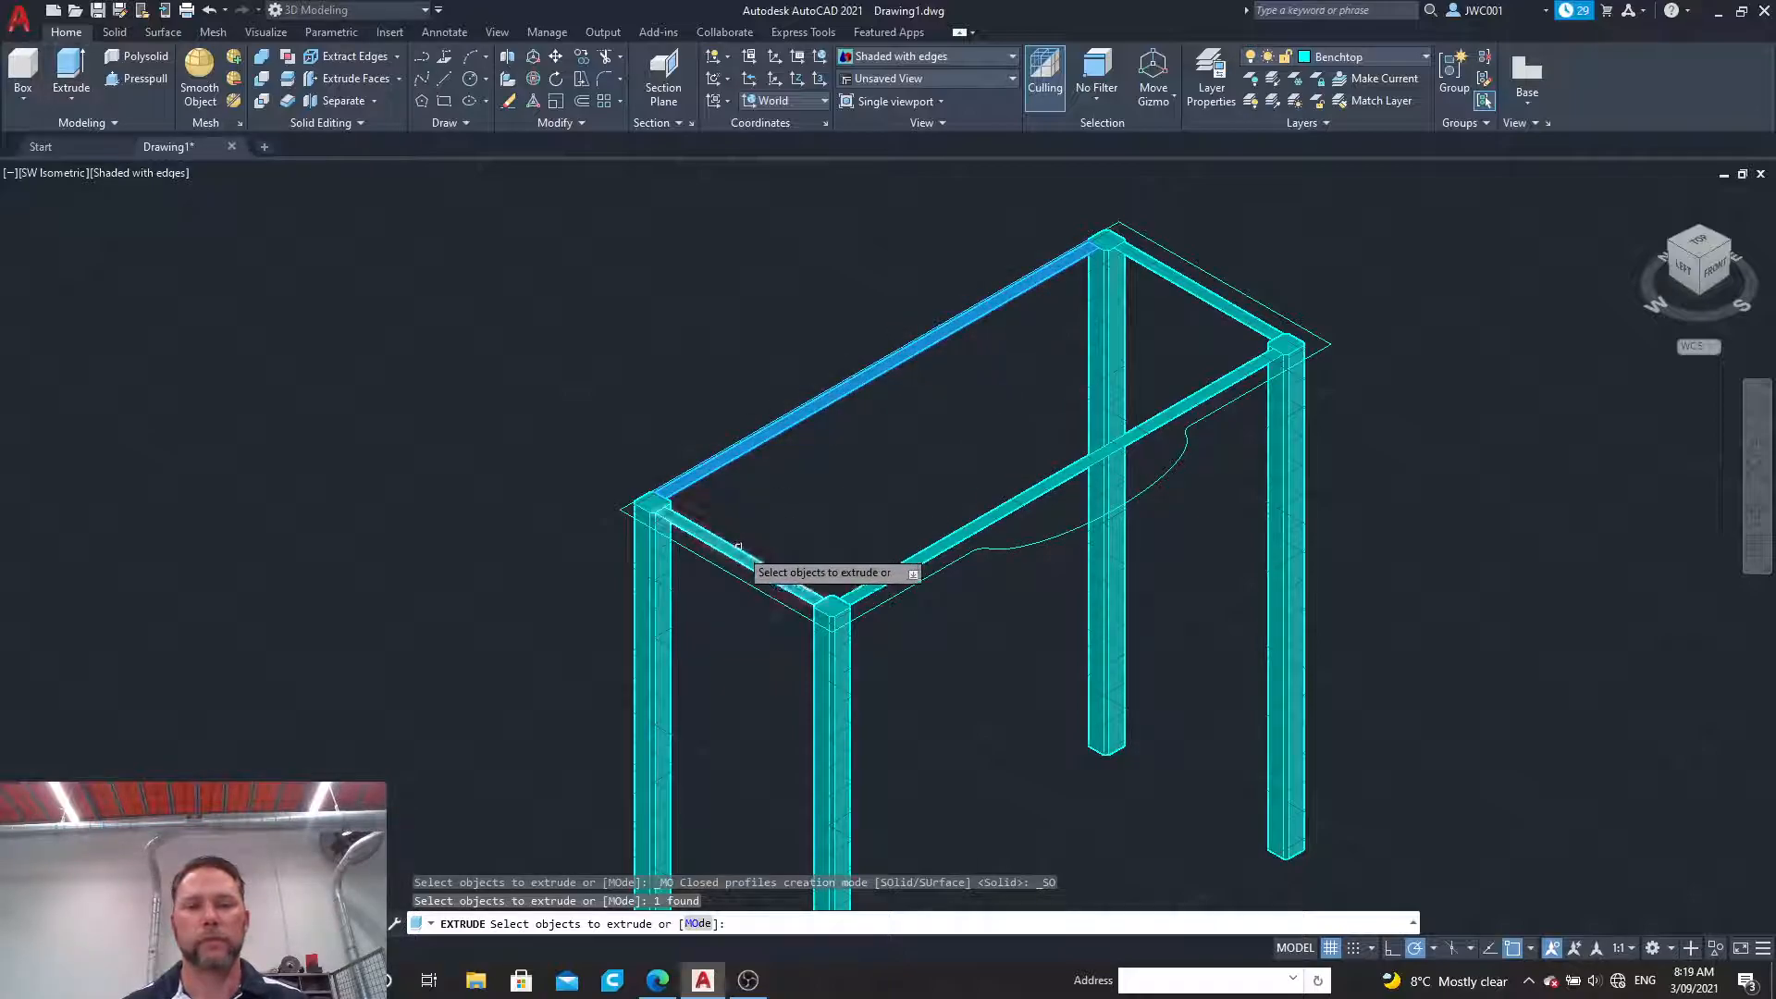
left_click(983, 518)
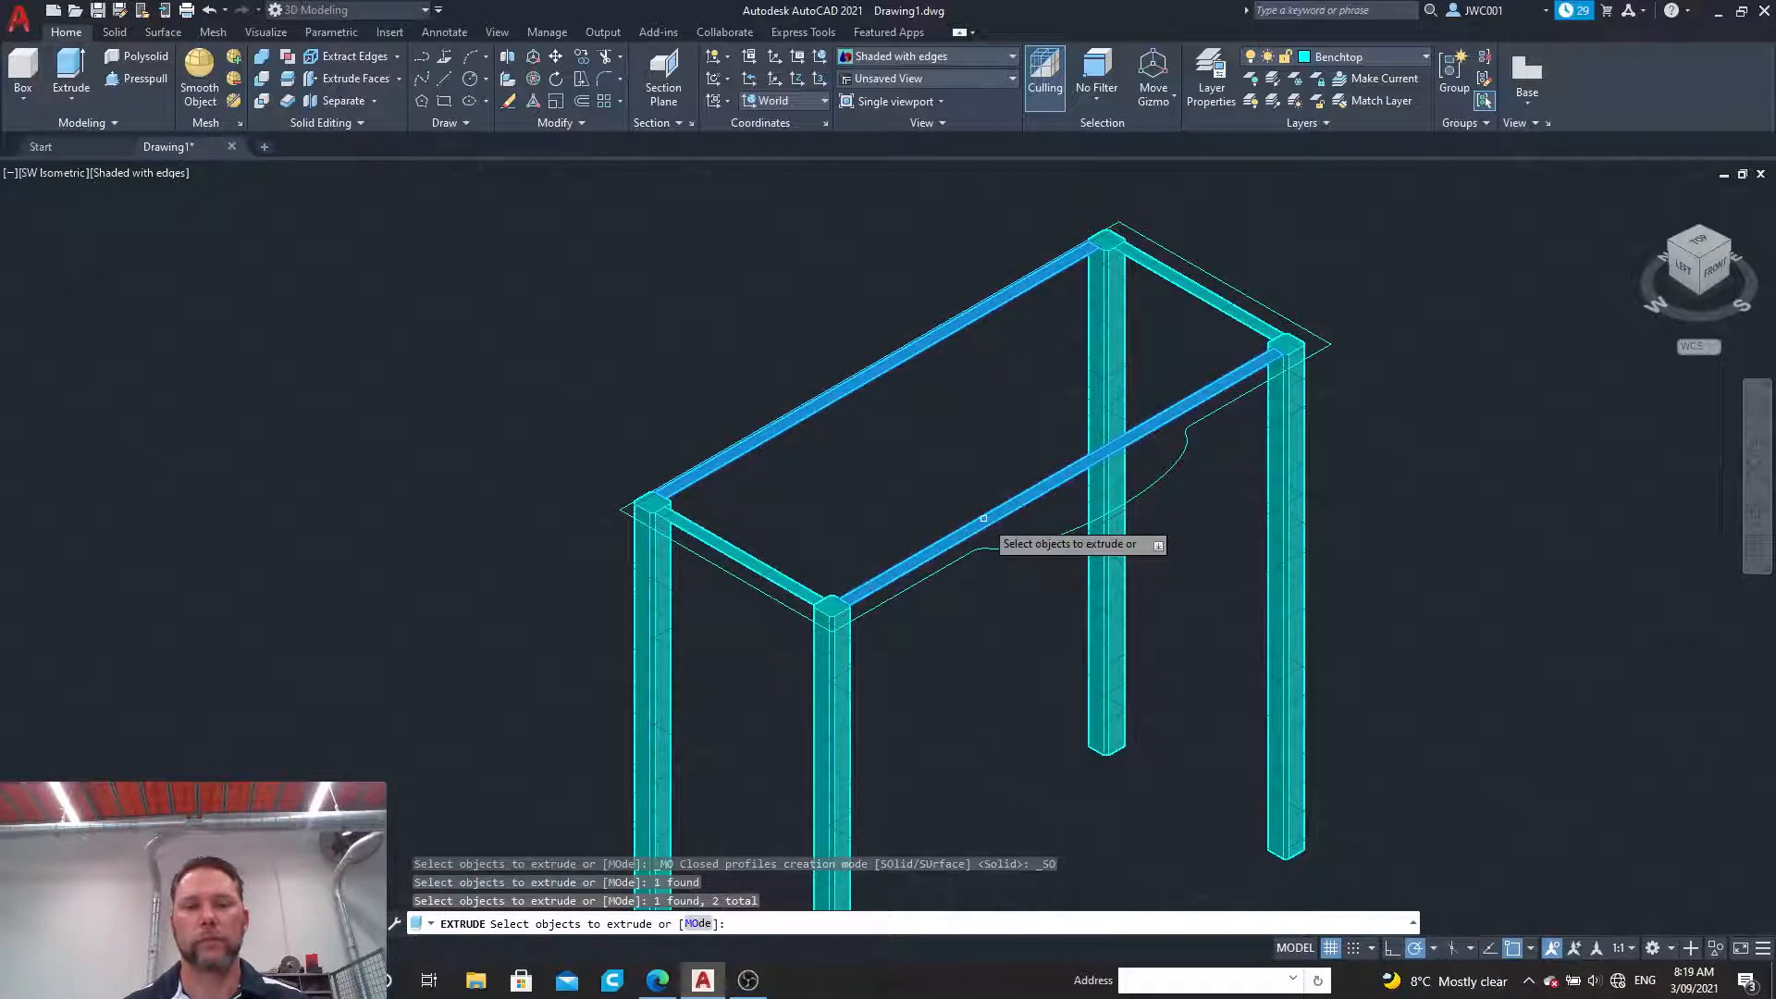
left_click(753, 559)
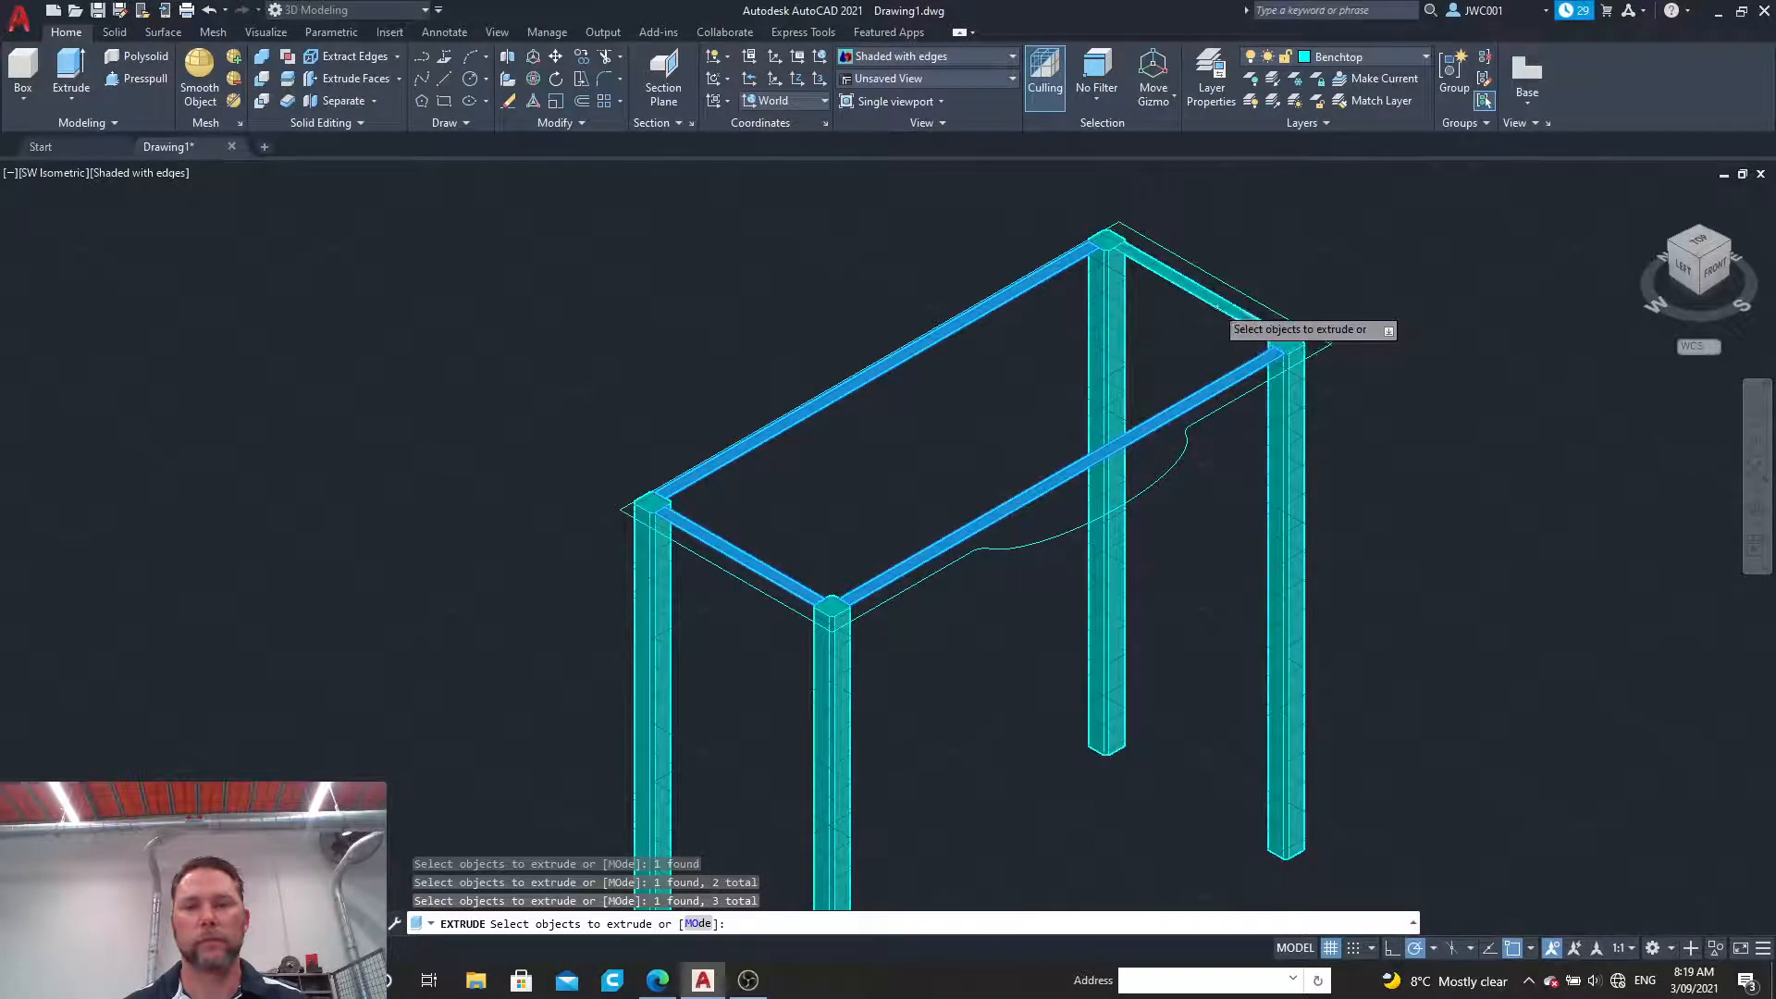
left_click(1212, 307)
key("Return")
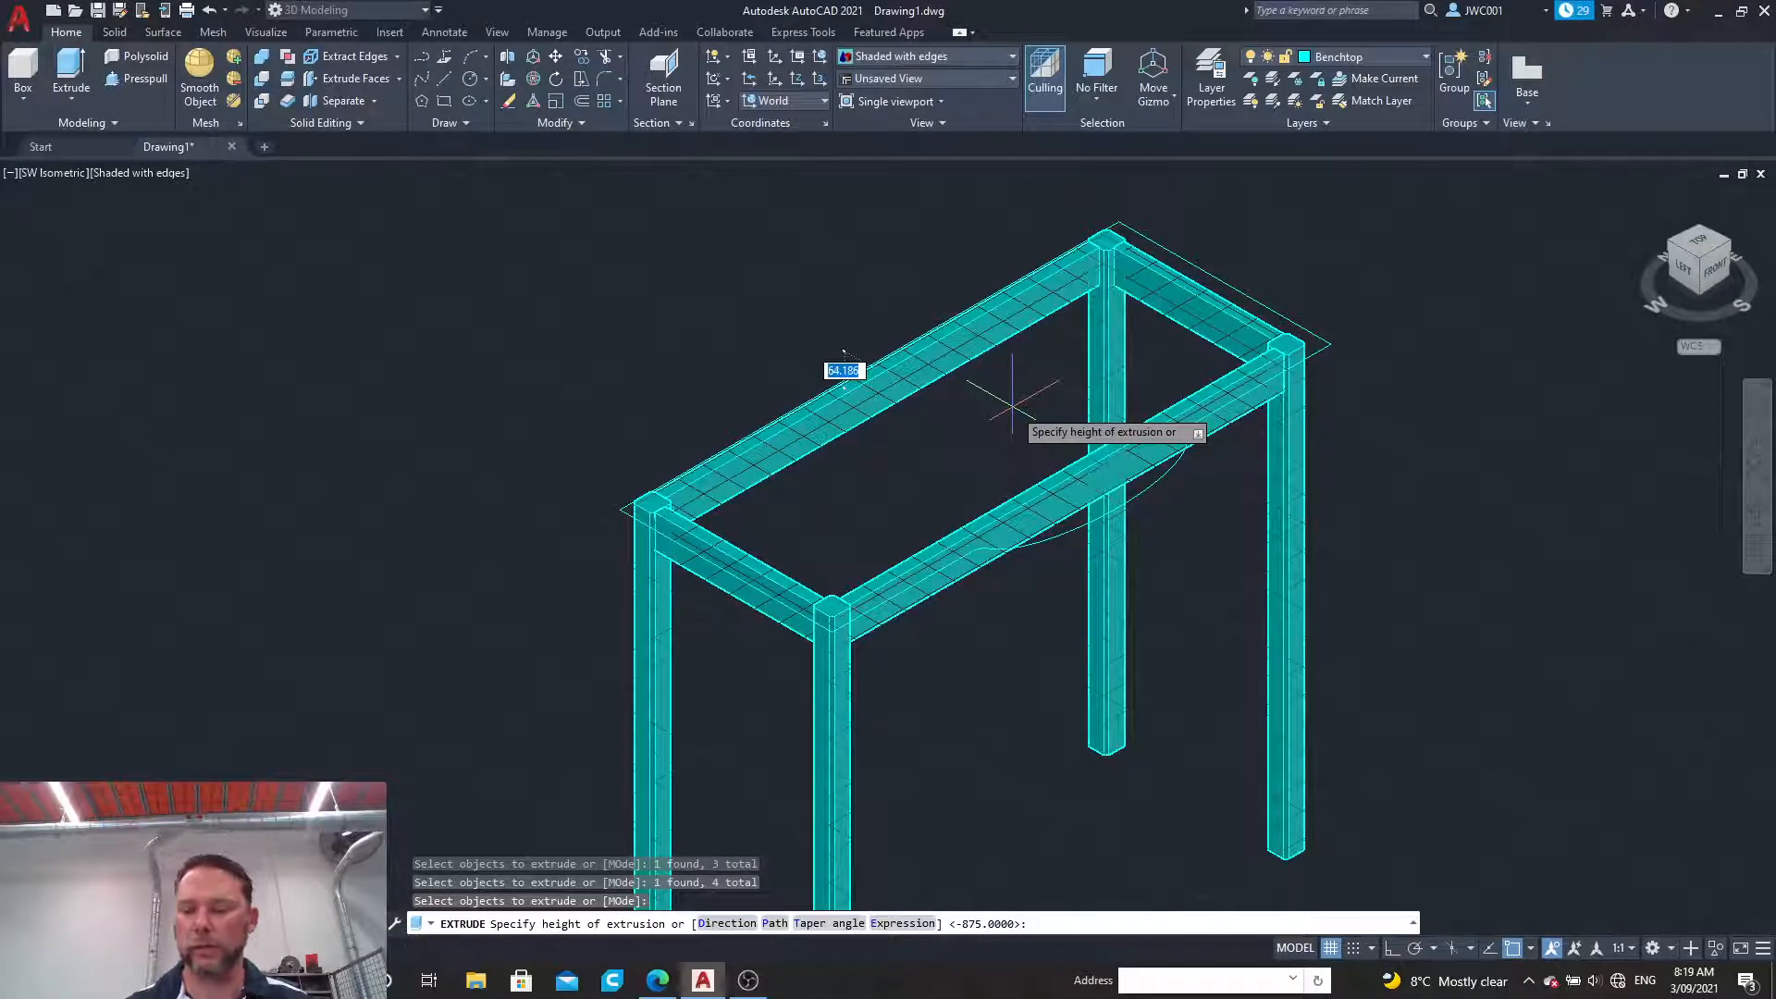
key("Return")
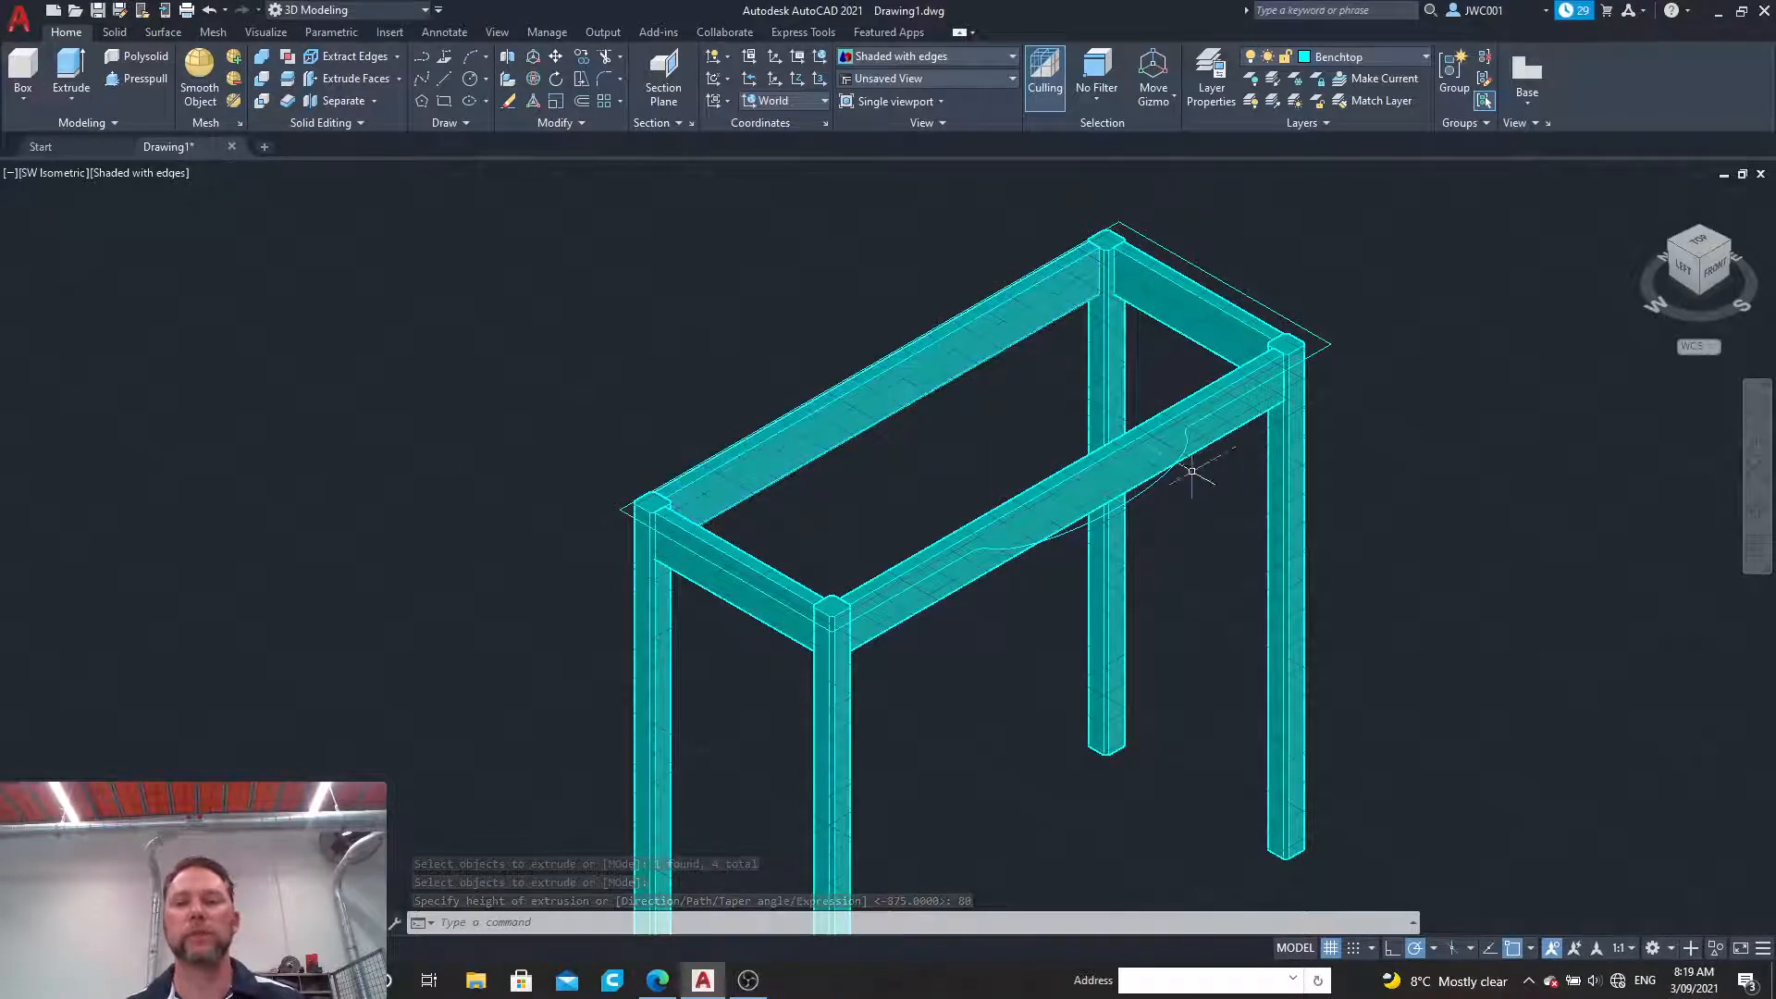
Step: Convert the benchtop outline with the curved bulge into a region
left_click(1236, 288)
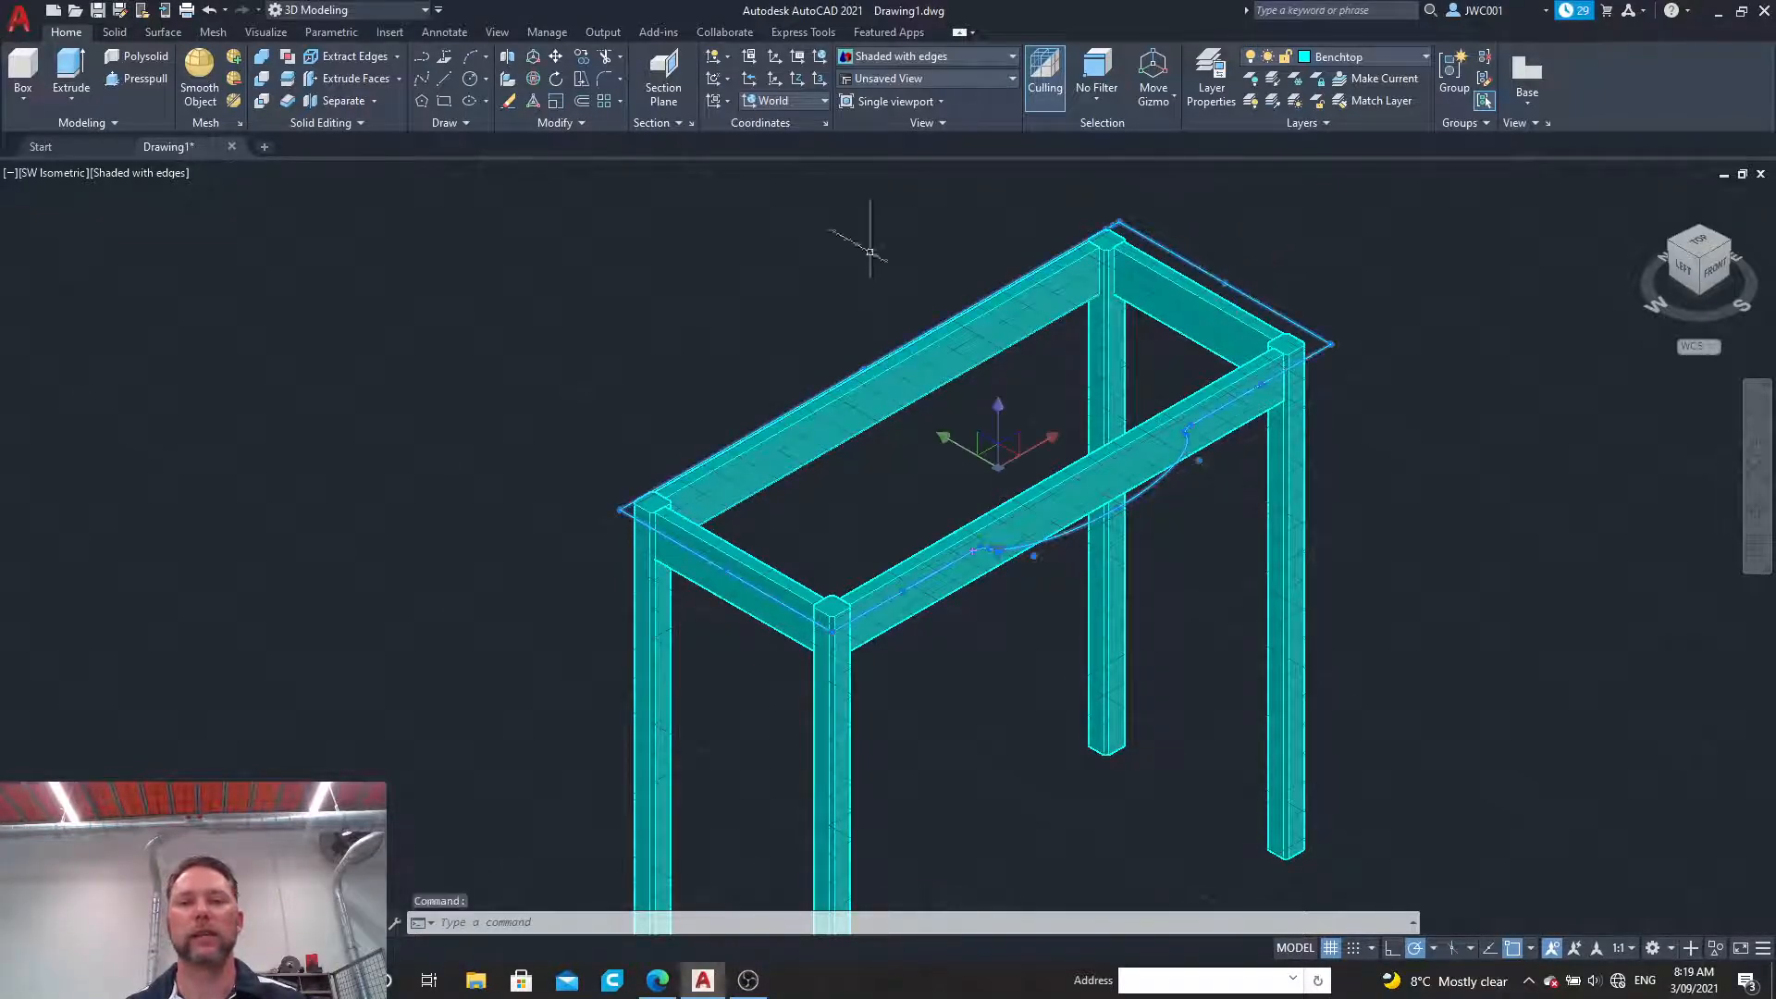
left_click(463, 124)
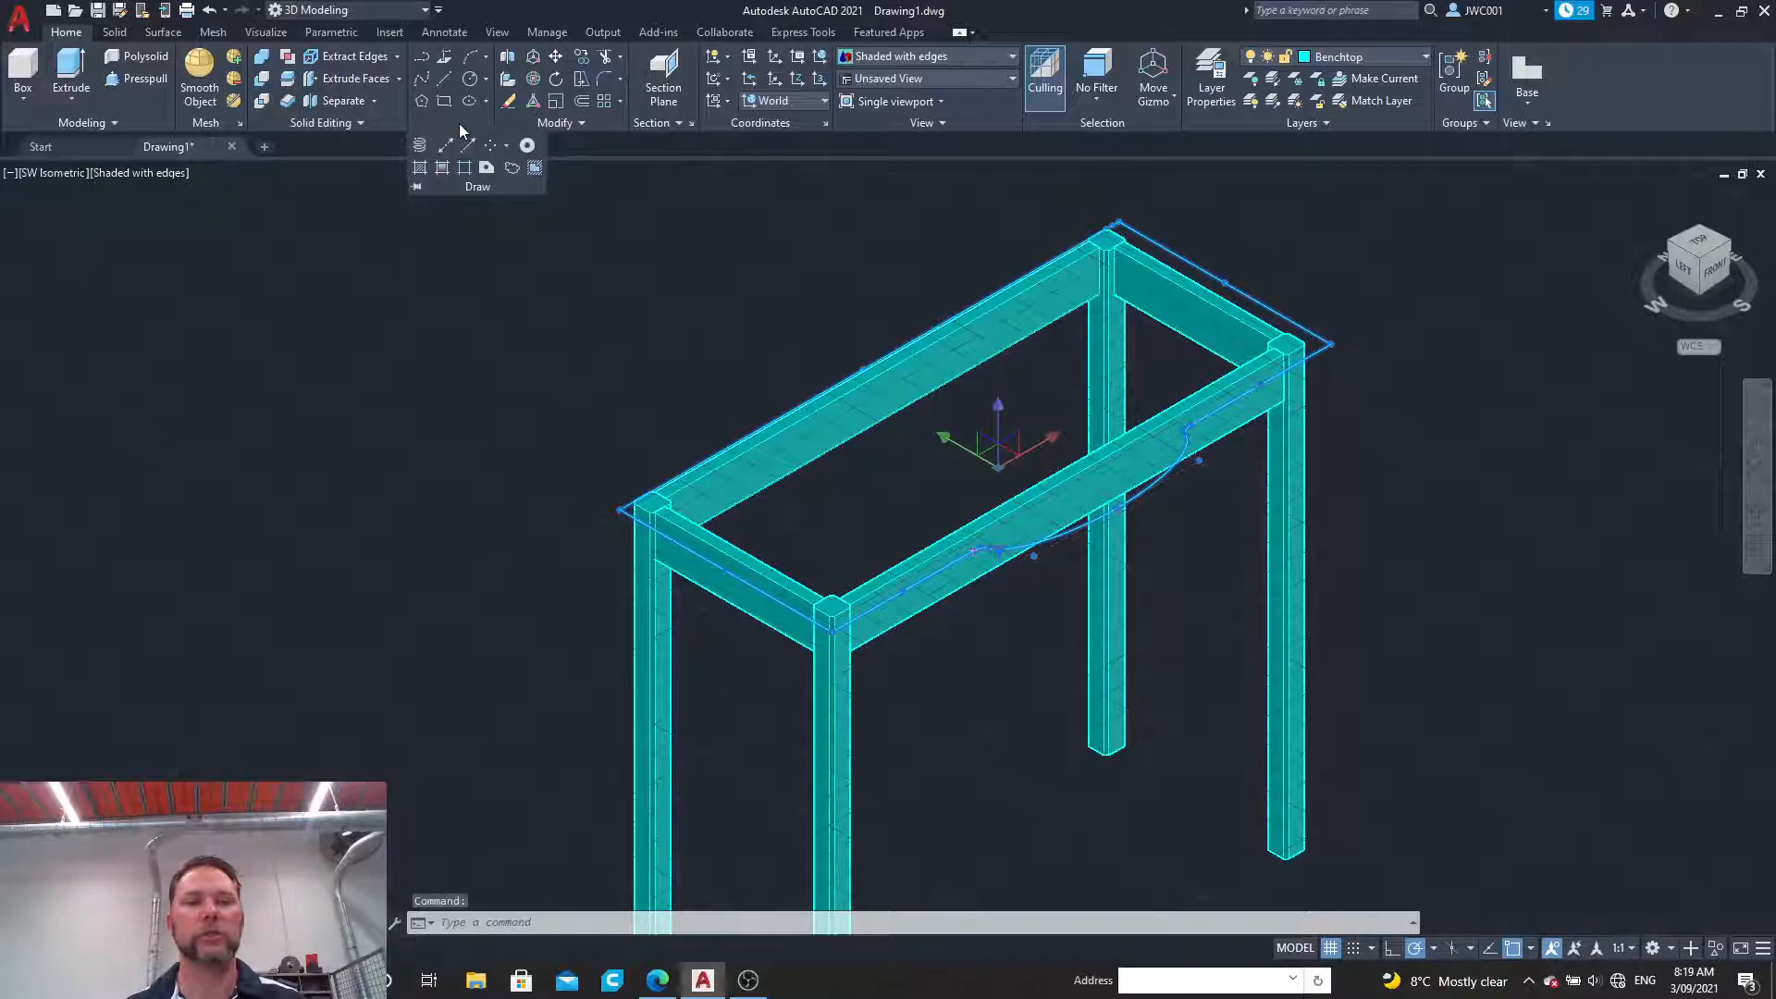
left_click(487, 167)
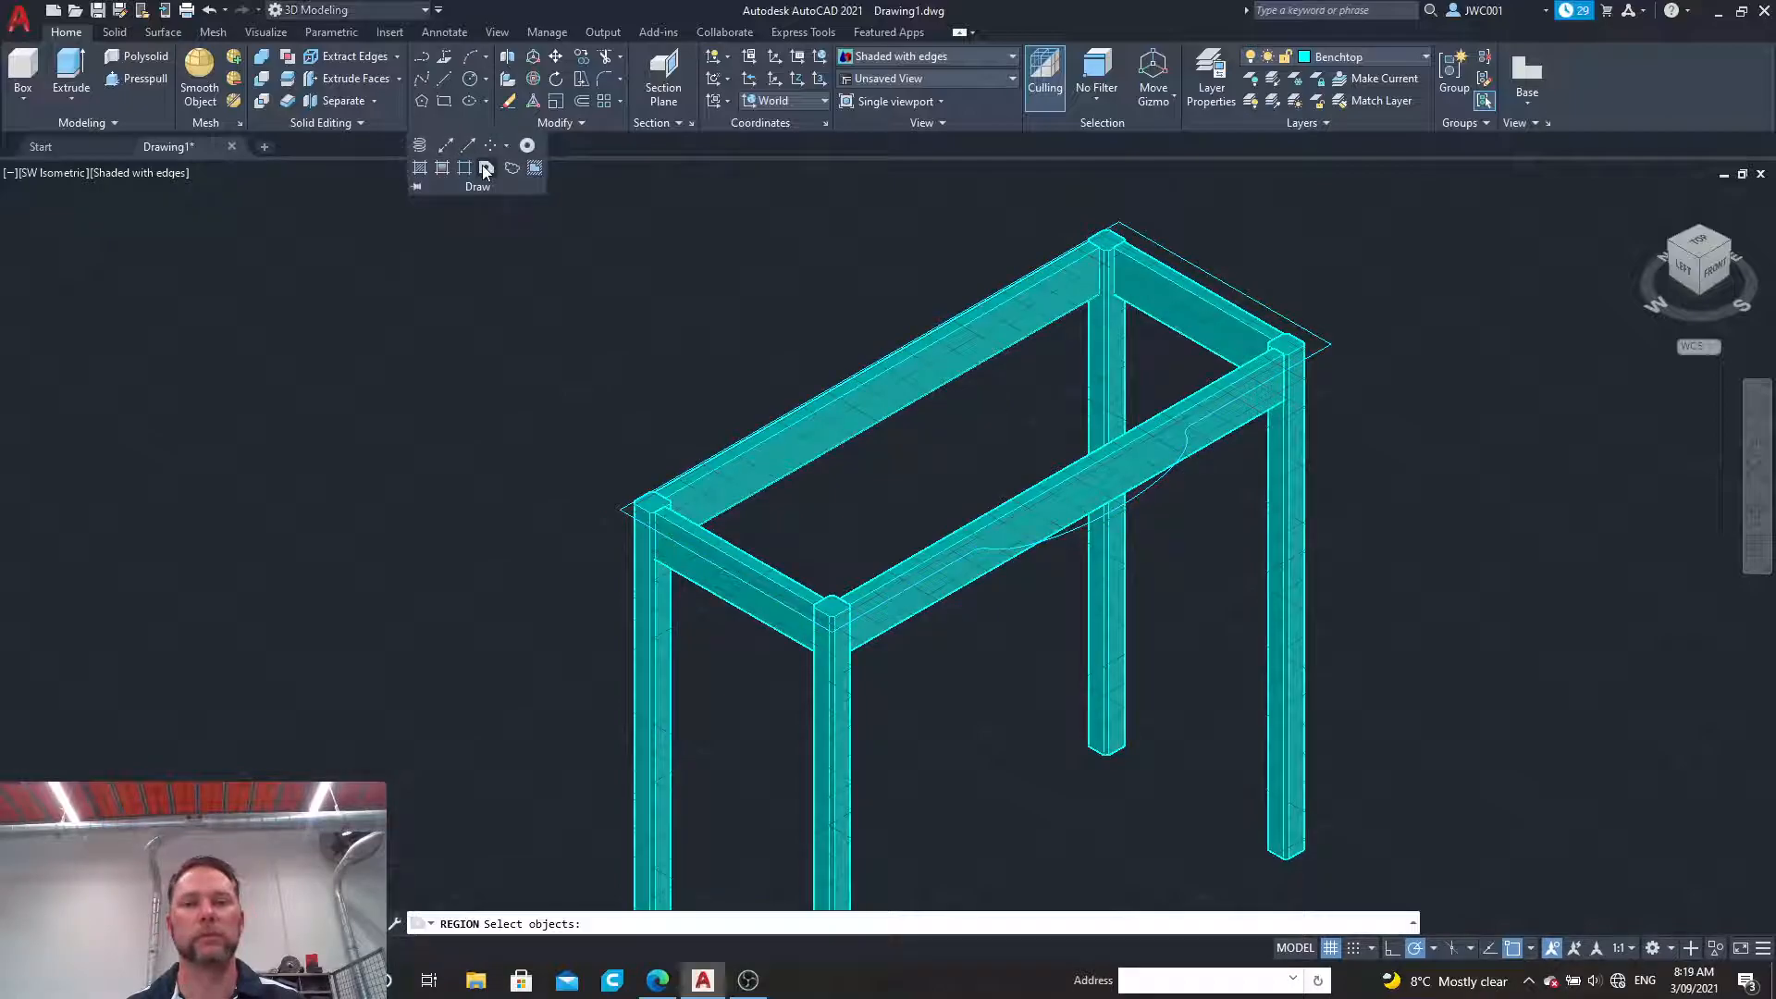
left_click(1212, 275)
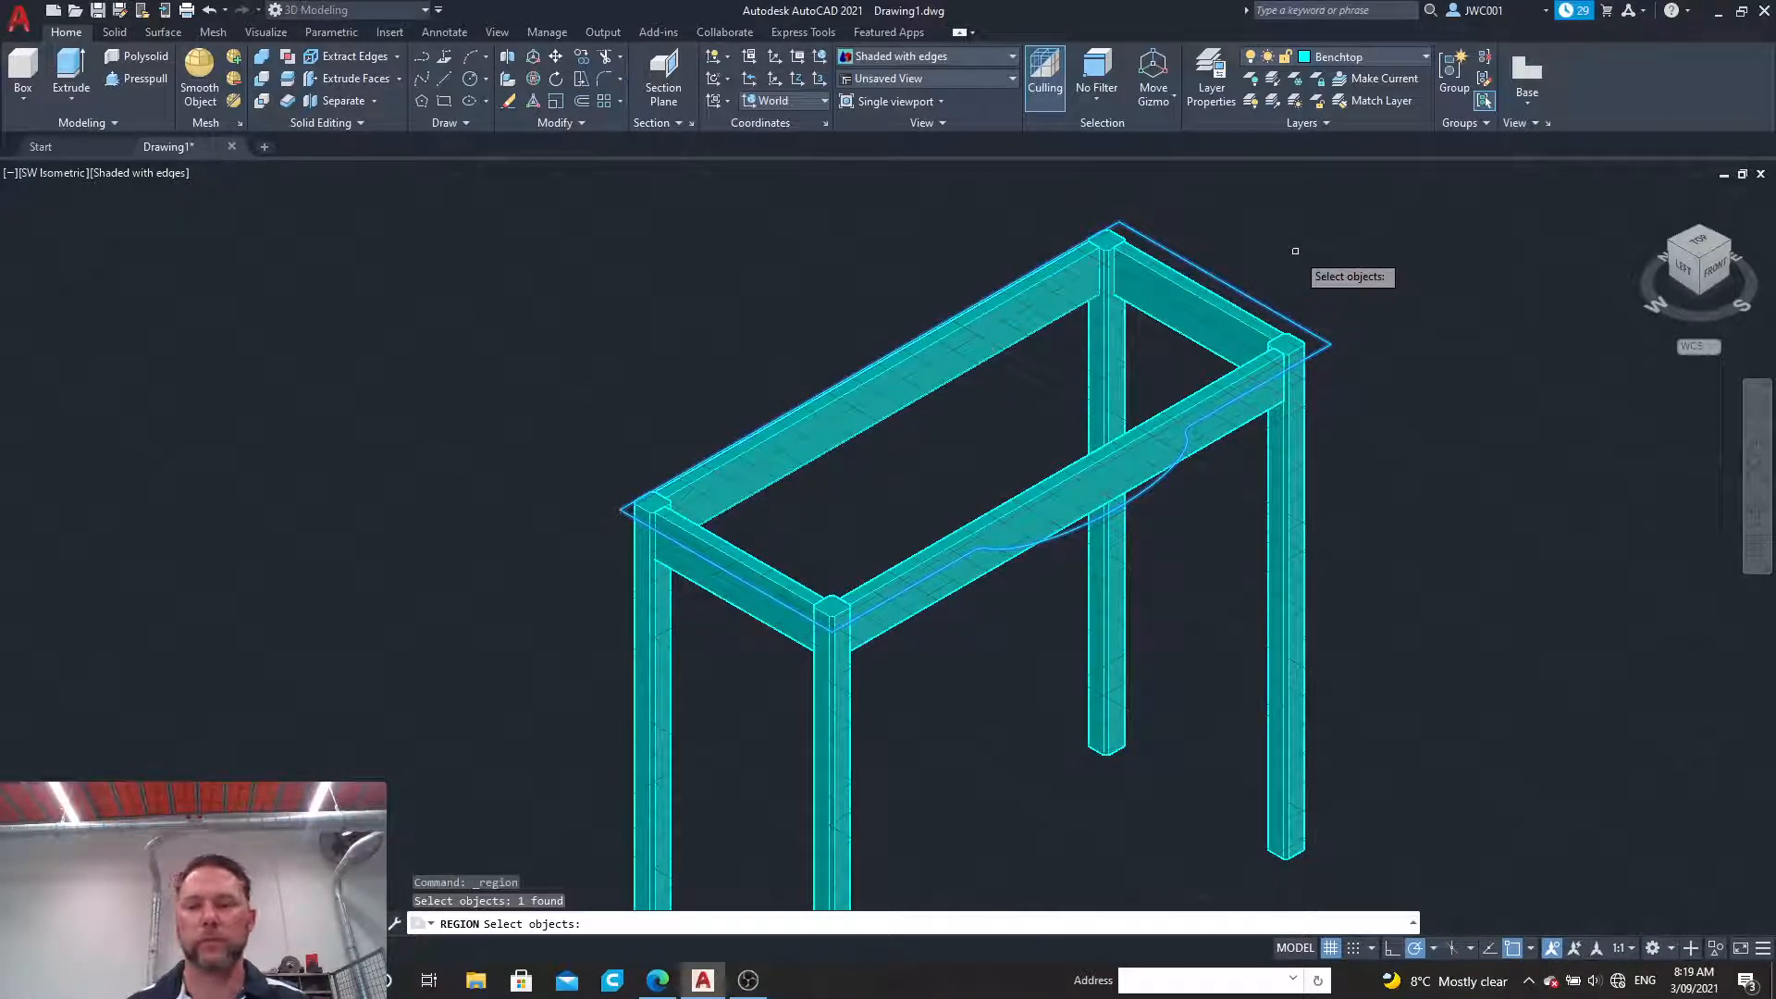
key("Return")
Step: Extrude the benchtop region upward by 25 as a solid
left_click(71, 70)
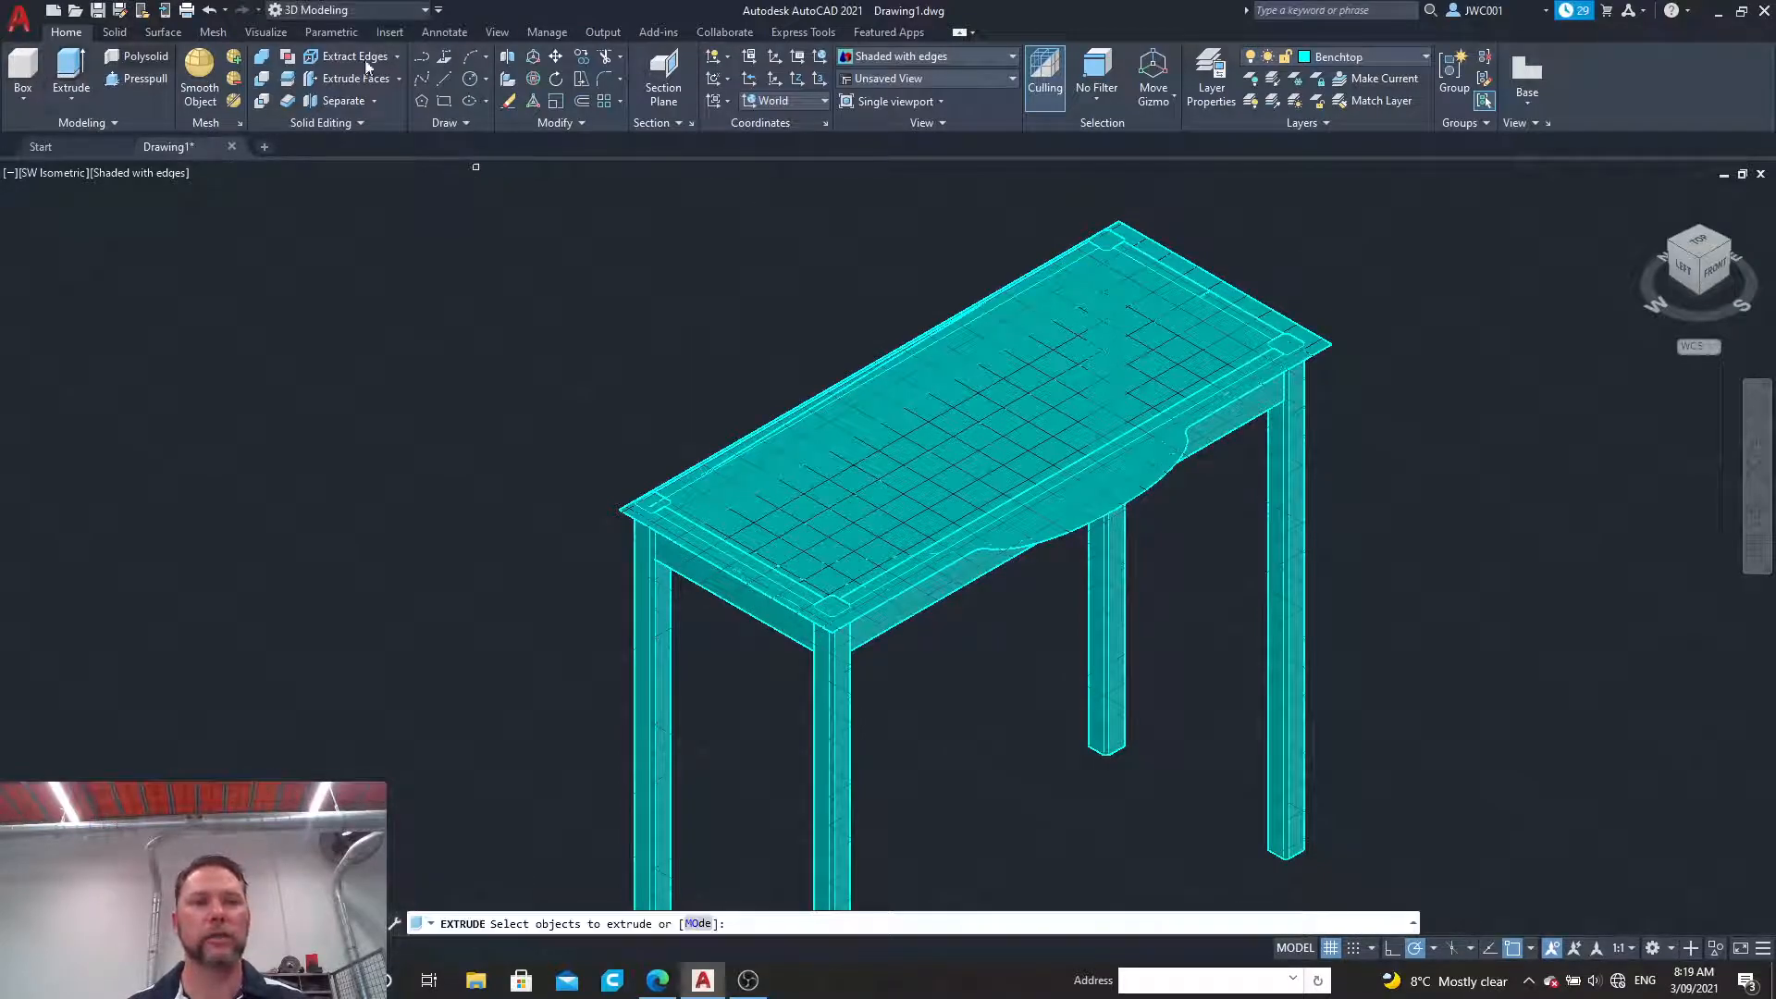
left_click(1236, 278)
key("Return")
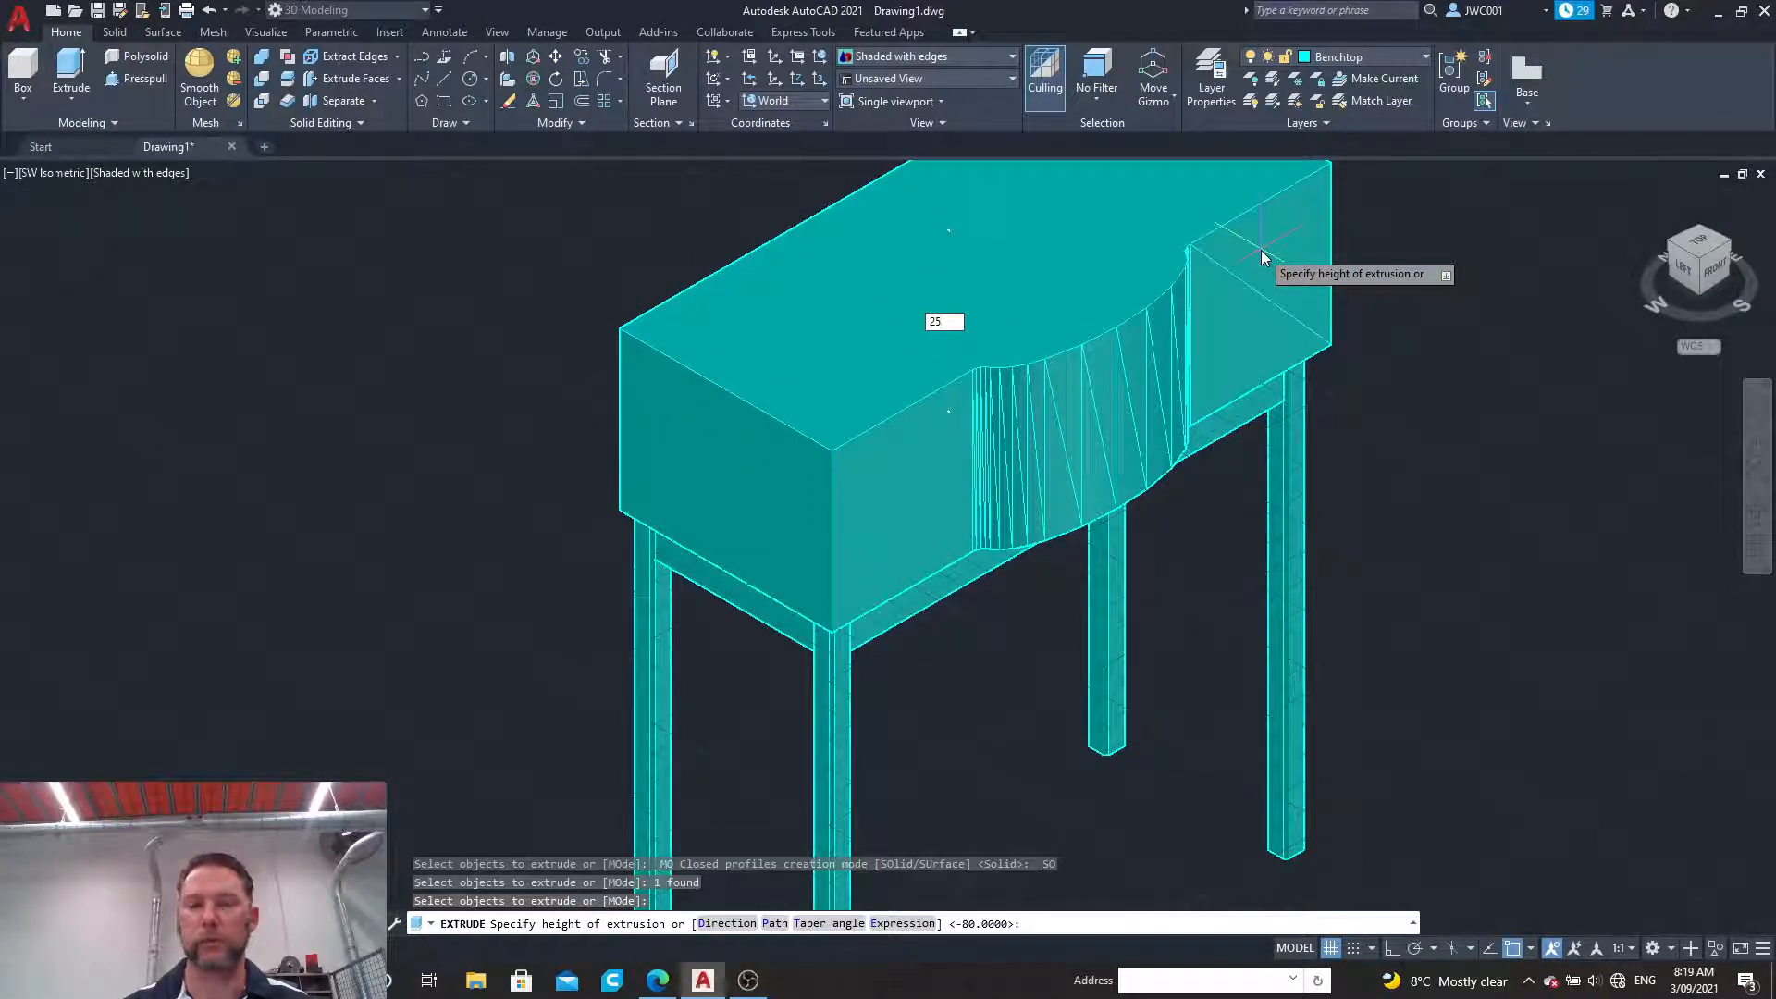
key("Return")
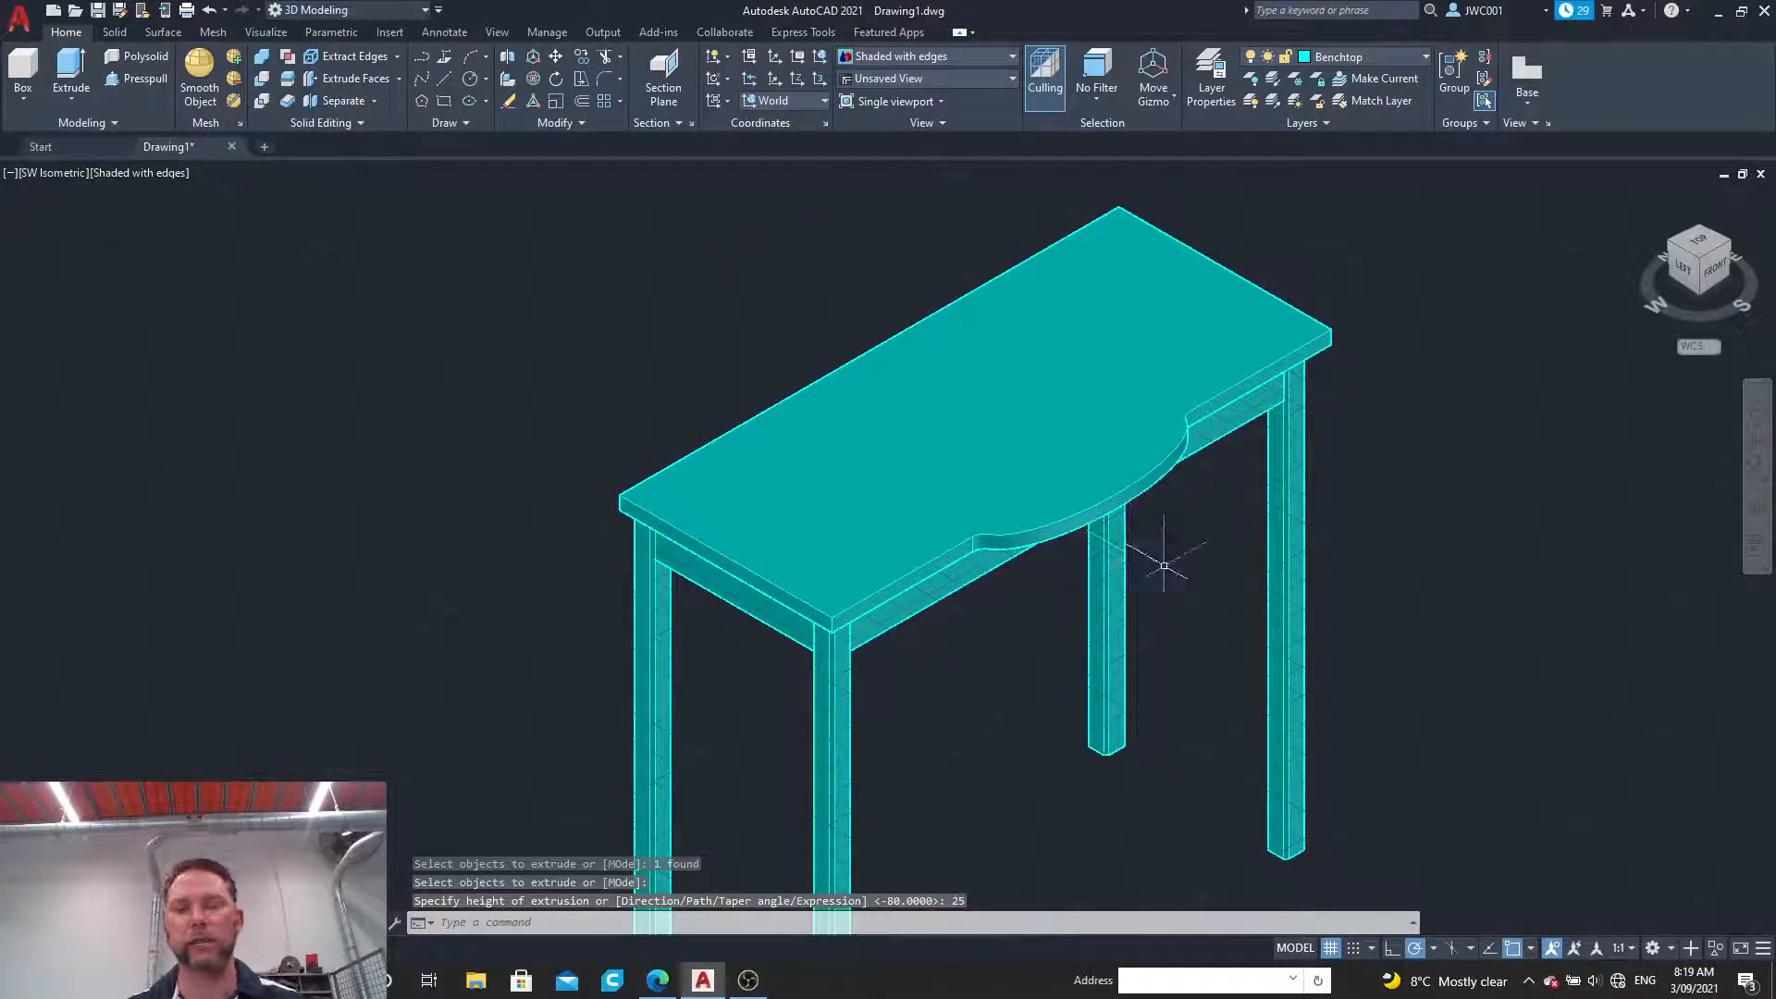
Step: Move the whole bench vertically up by its leg height, using the nearest leg's bottom corner as the base point
scroll(602, 422, "down", 1)
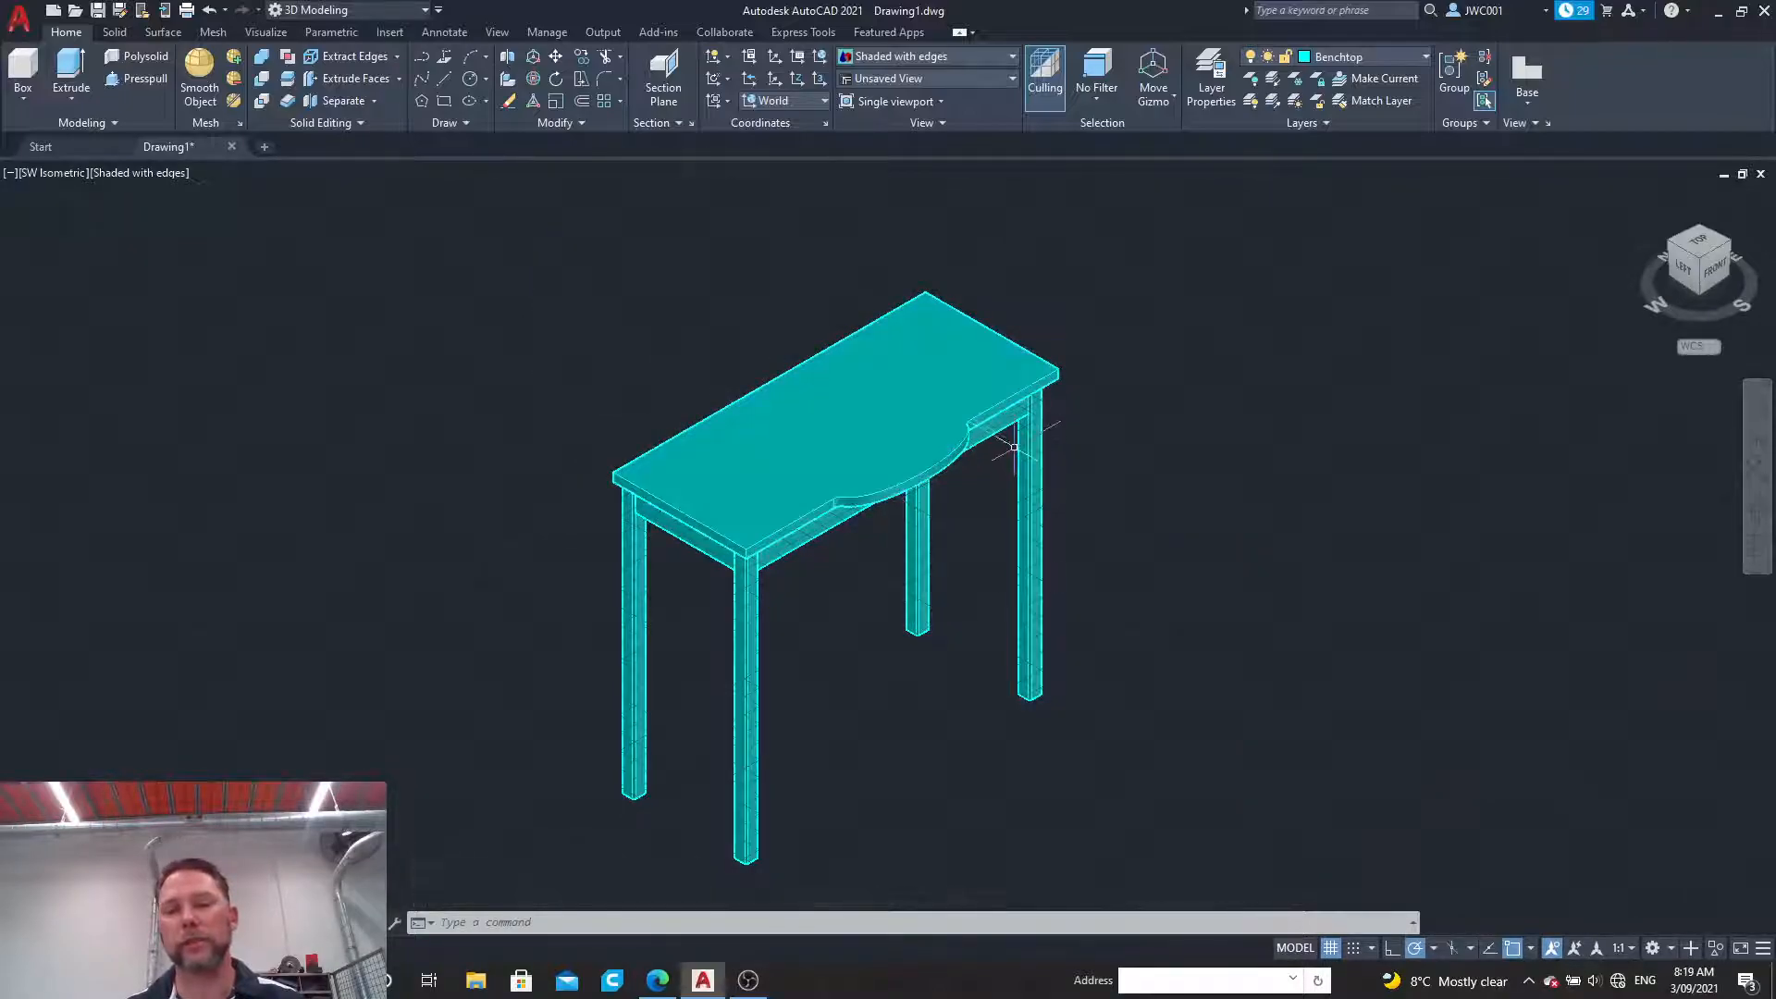
left_click(496, 208)
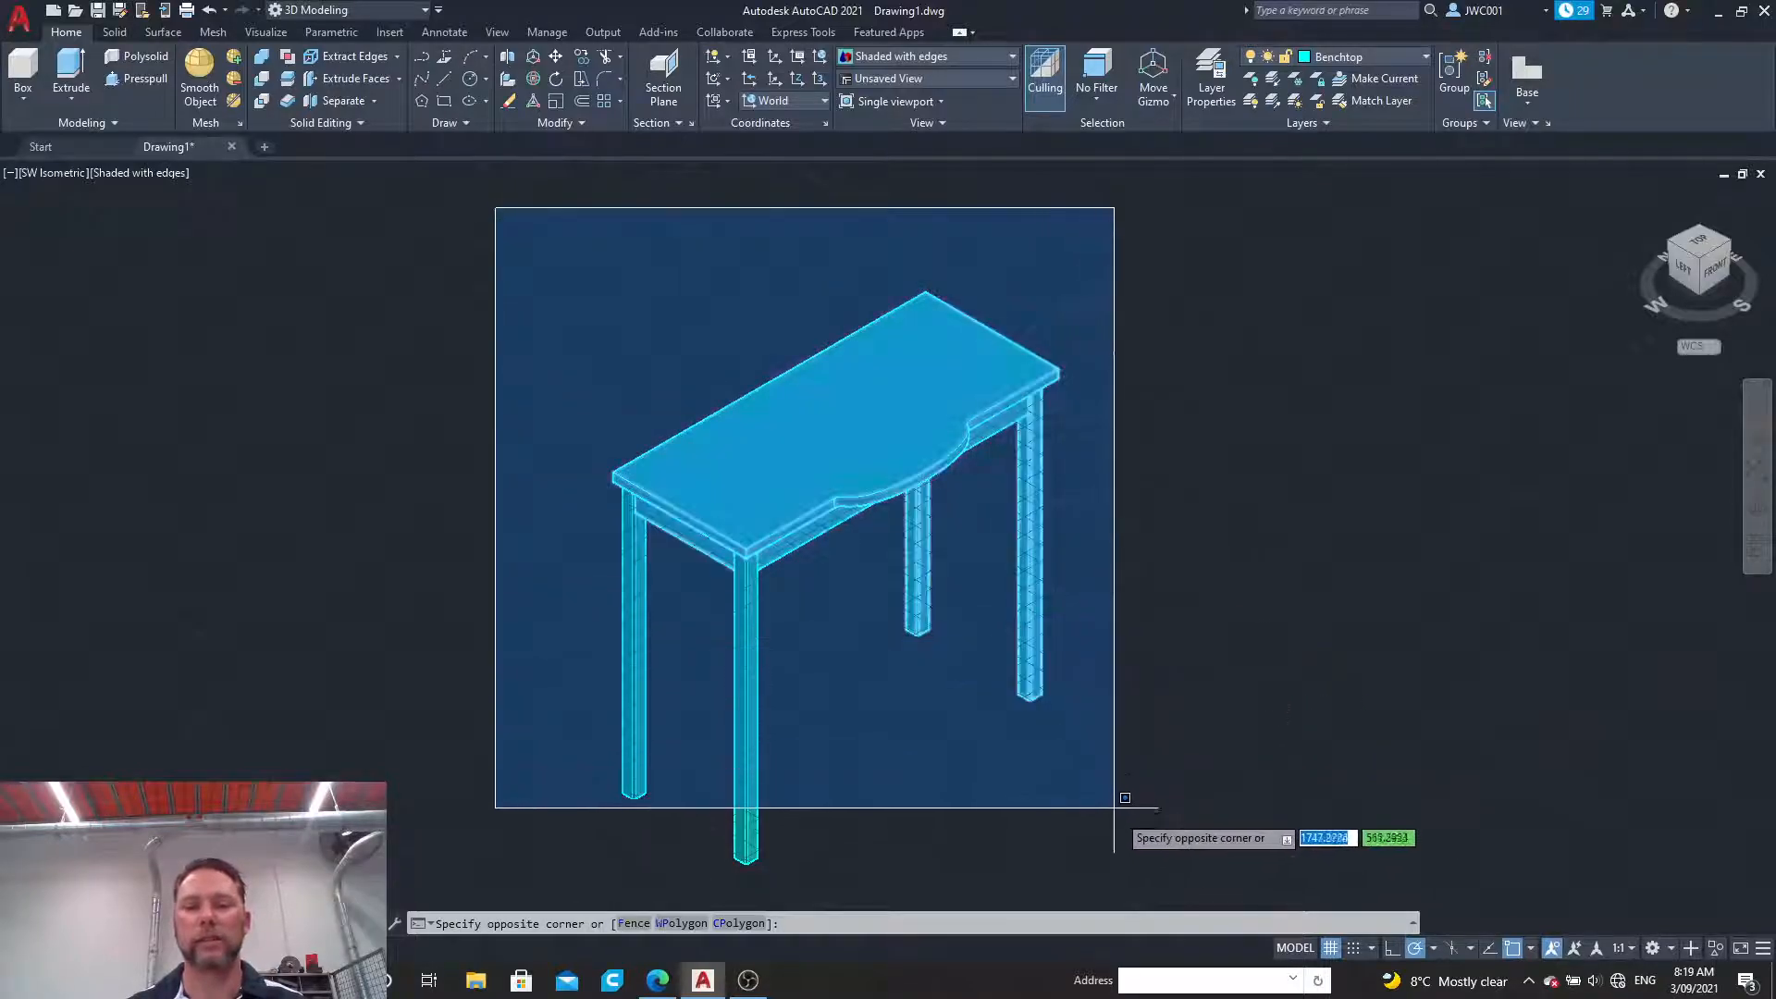
left_click(1135, 882)
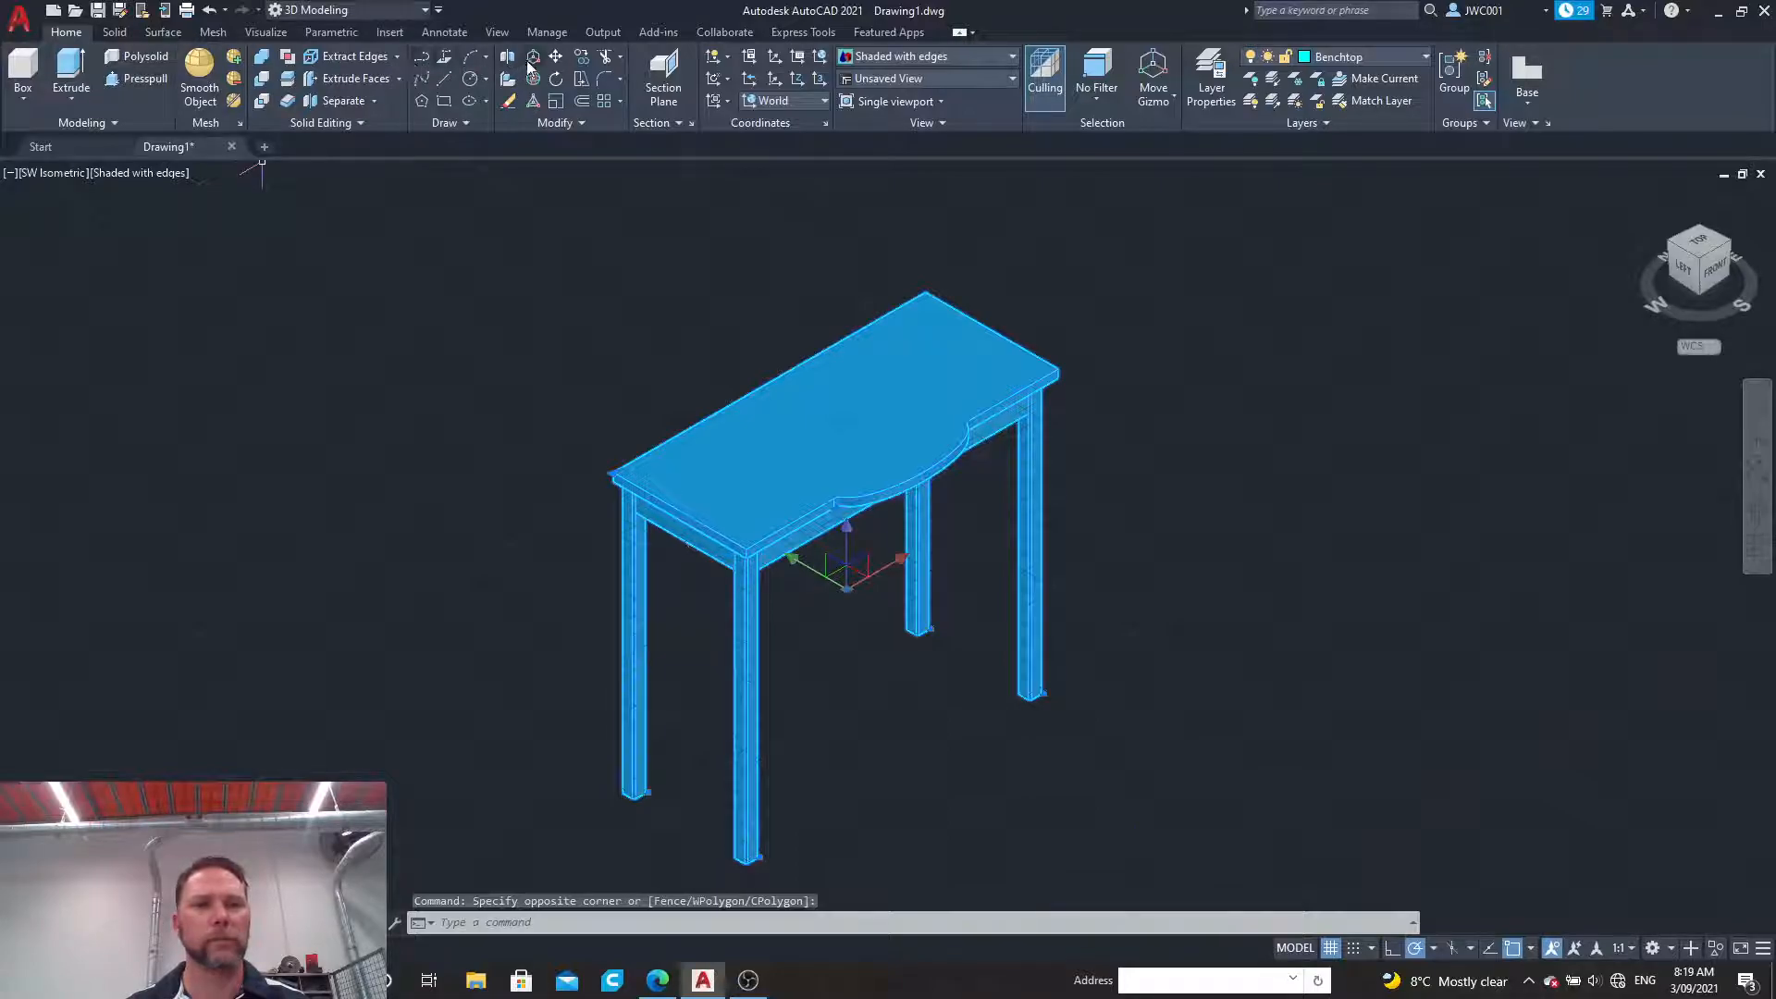
left_click(556, 56)
scroll(740, 873, "up", 5)
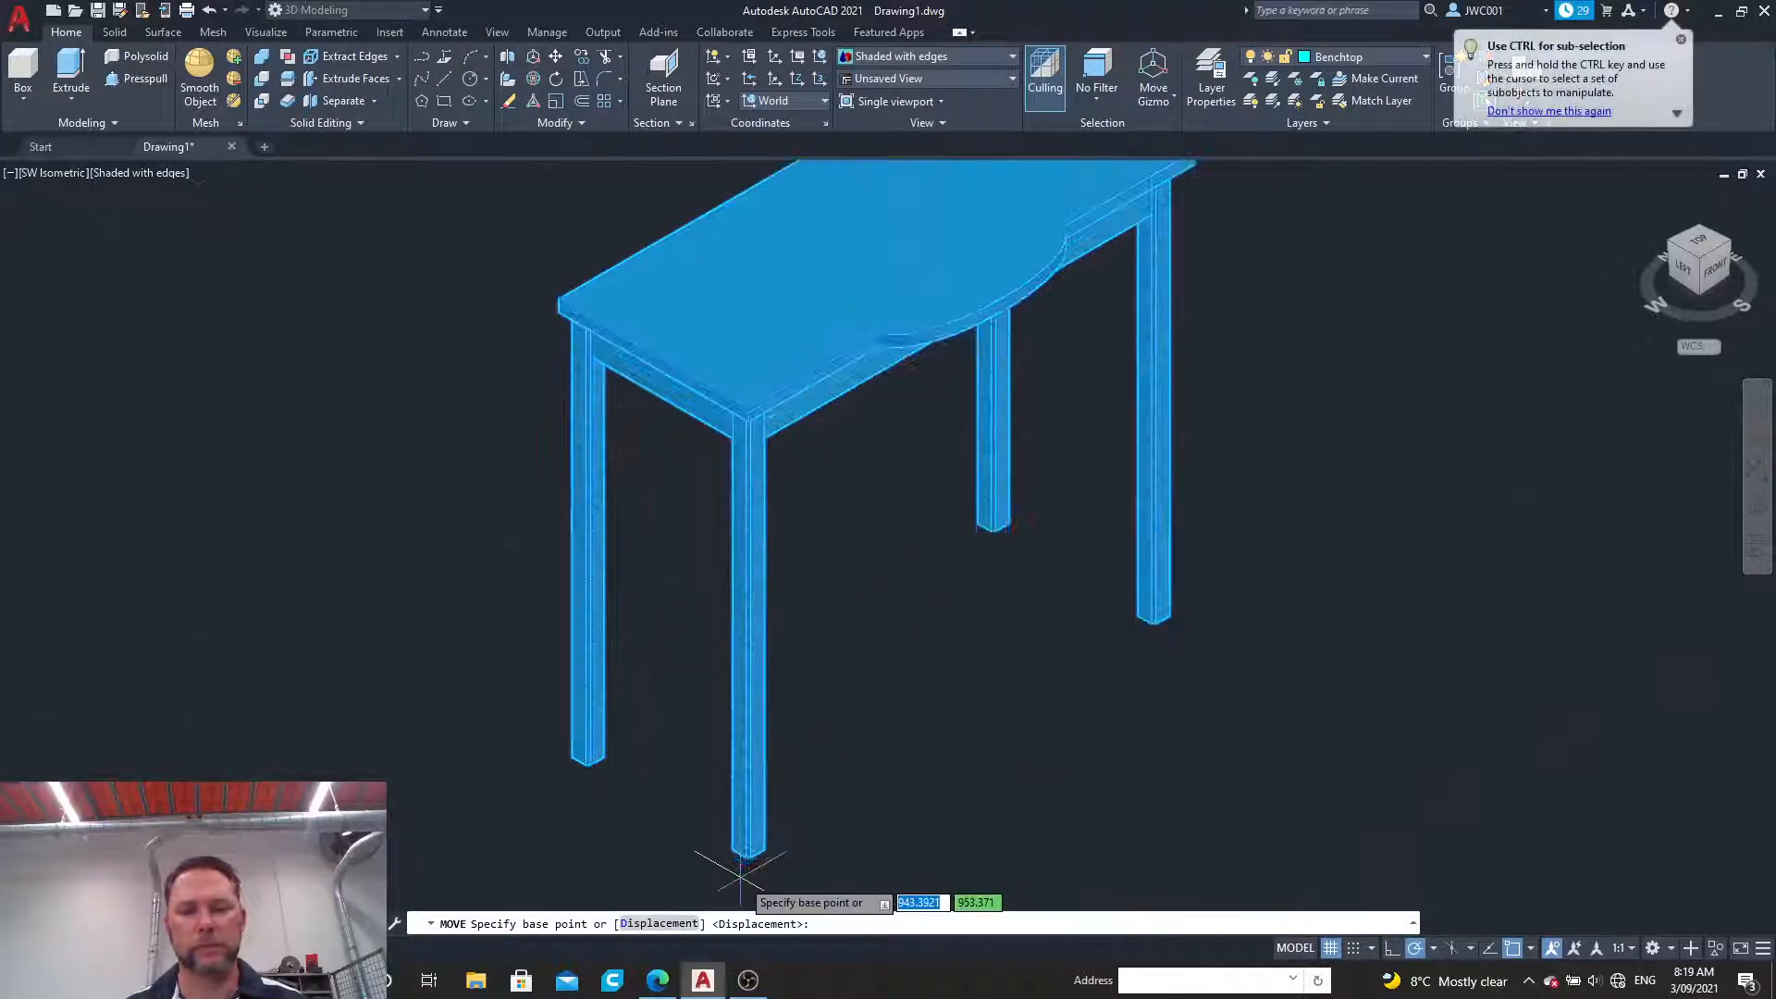
scroll(740, 874, "up", 2)
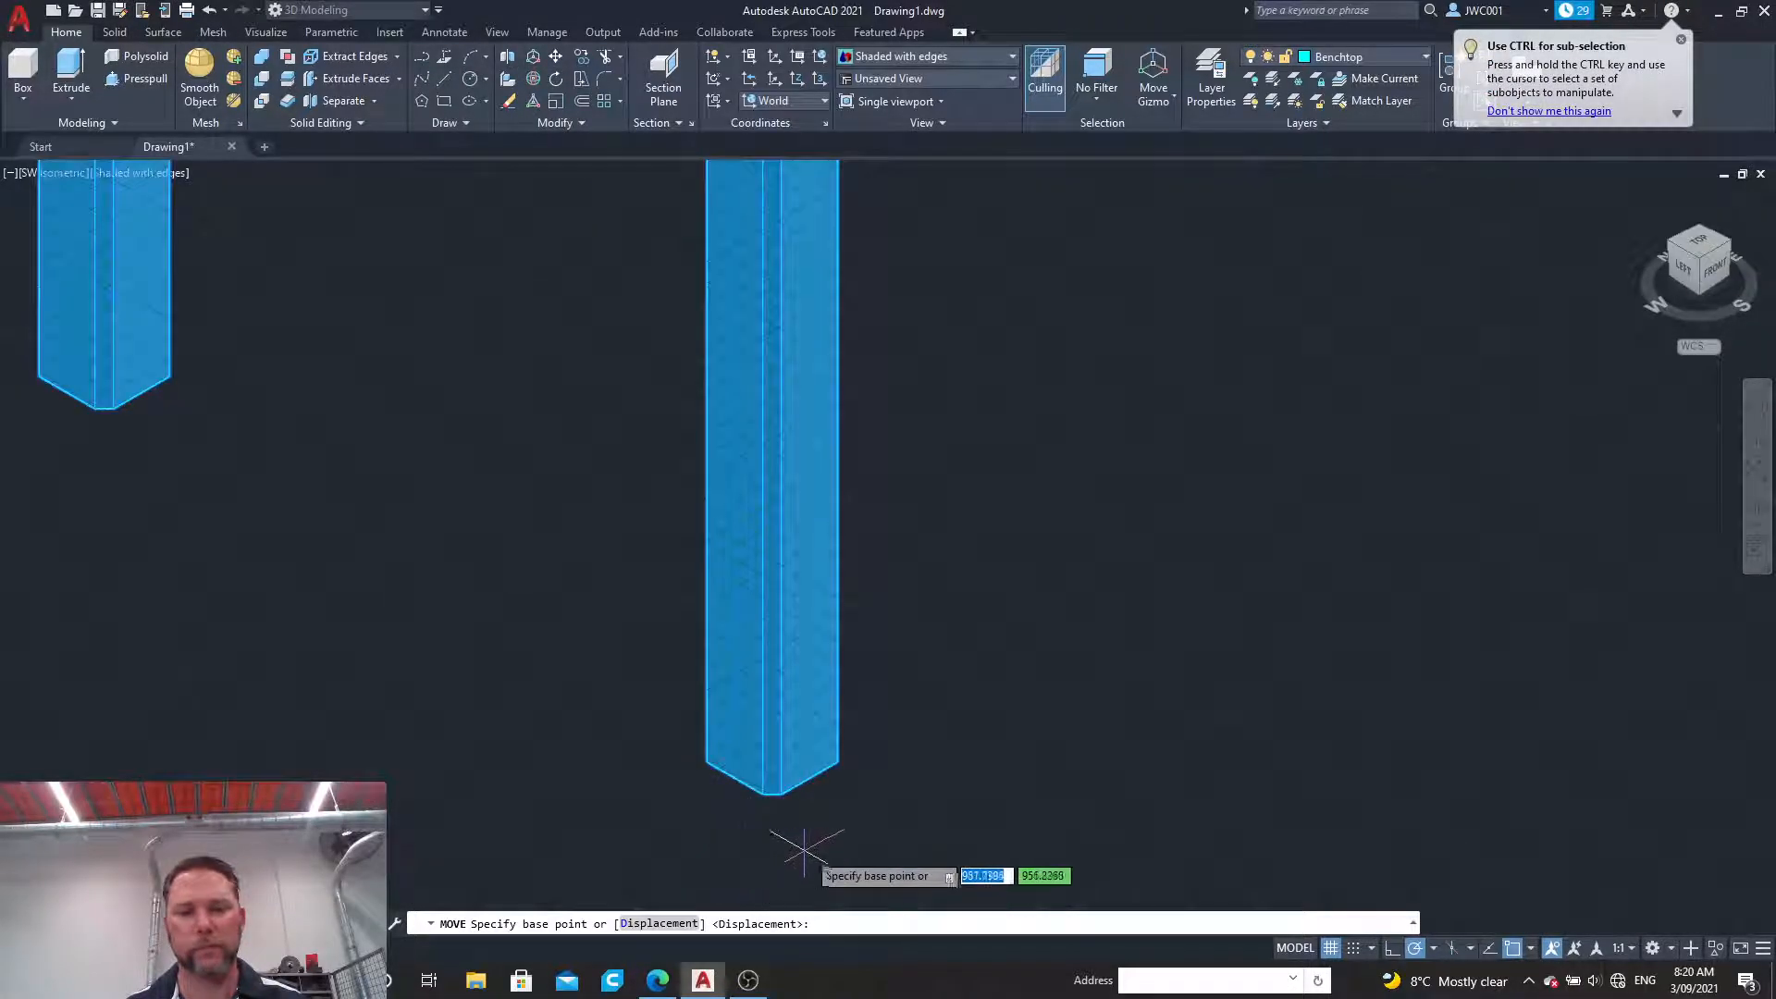
left_click(782, 795)
scroll(782, 787, "down", 5)
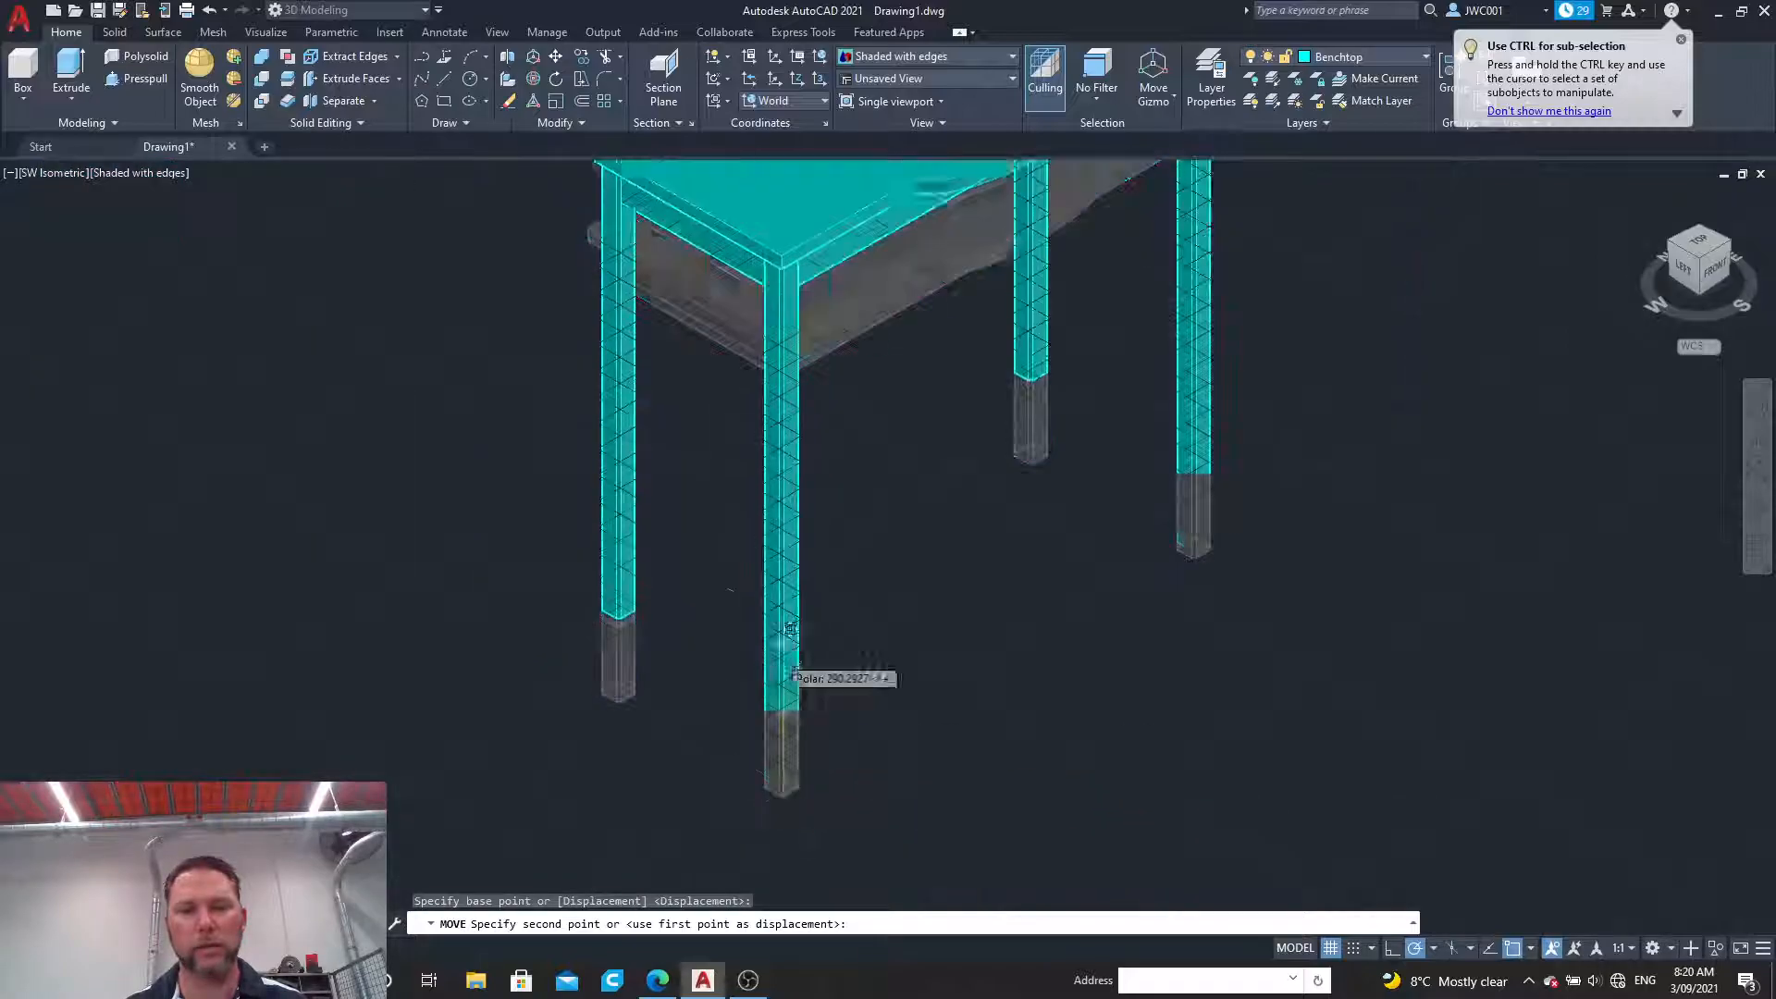
scroll(777, 296, "up", 4)
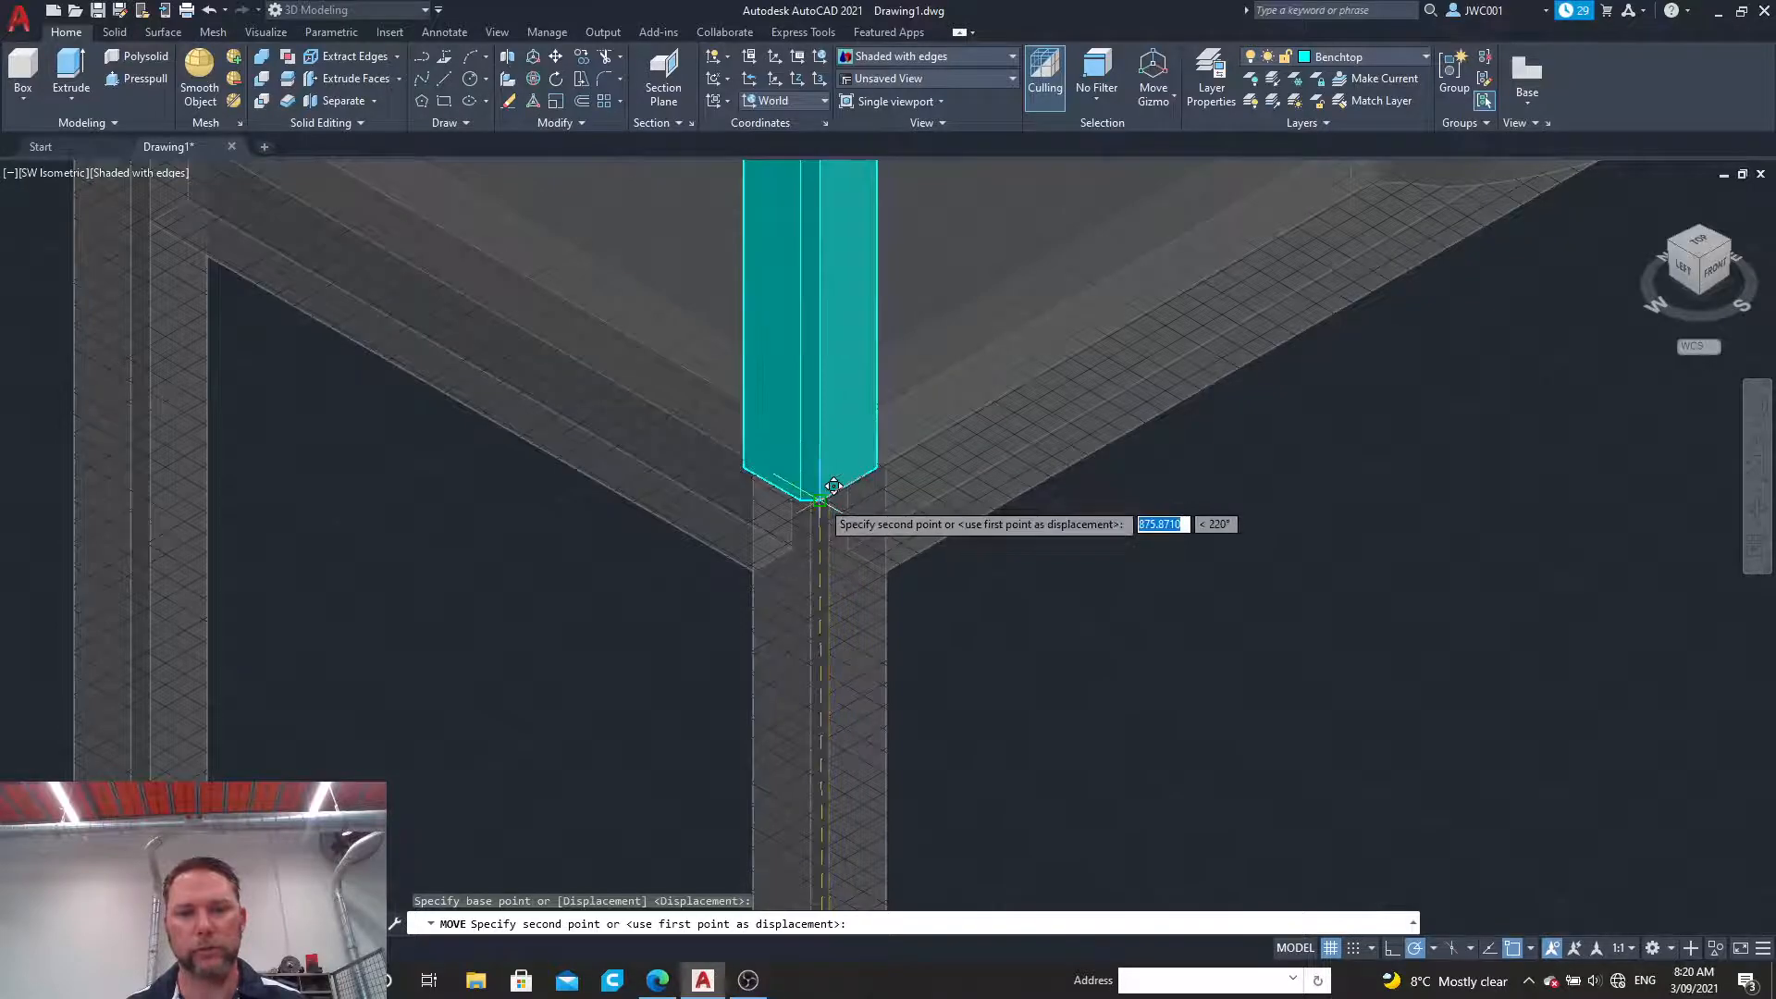
left_click(819, 500)
scroll(820, 501, "down", 6)
scroll(844, 425, "up", 5)
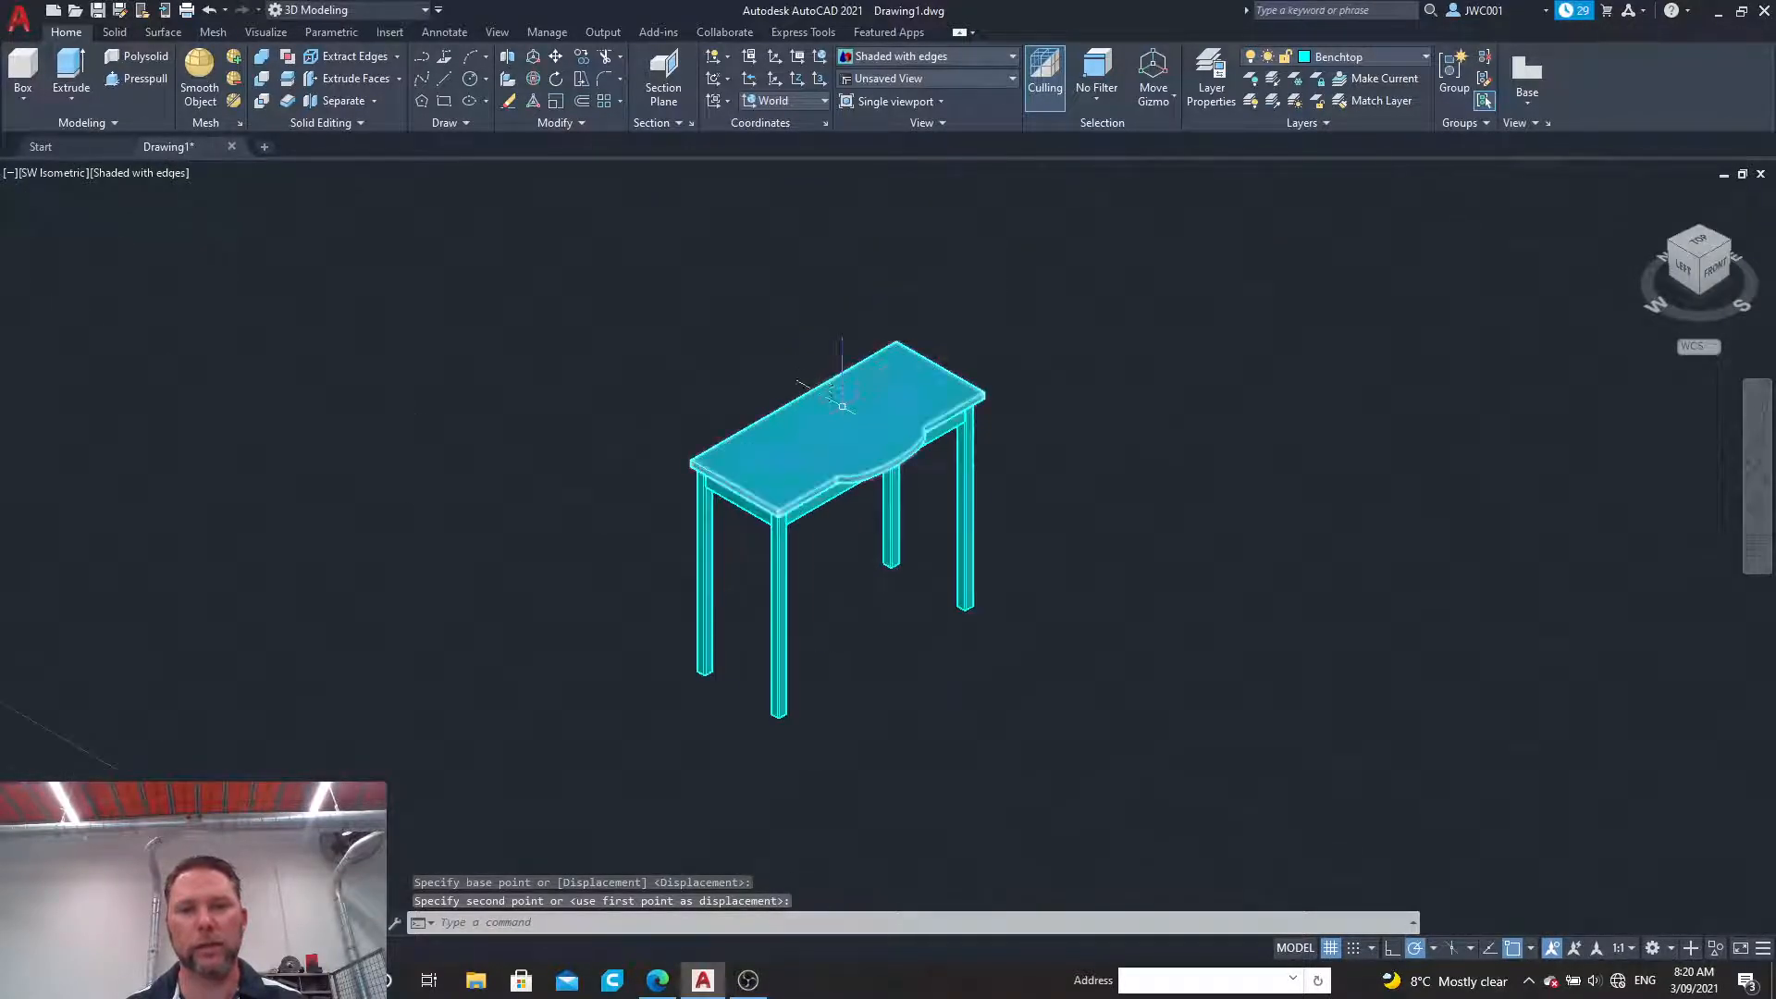
scroll(844, 425, "up", 2)
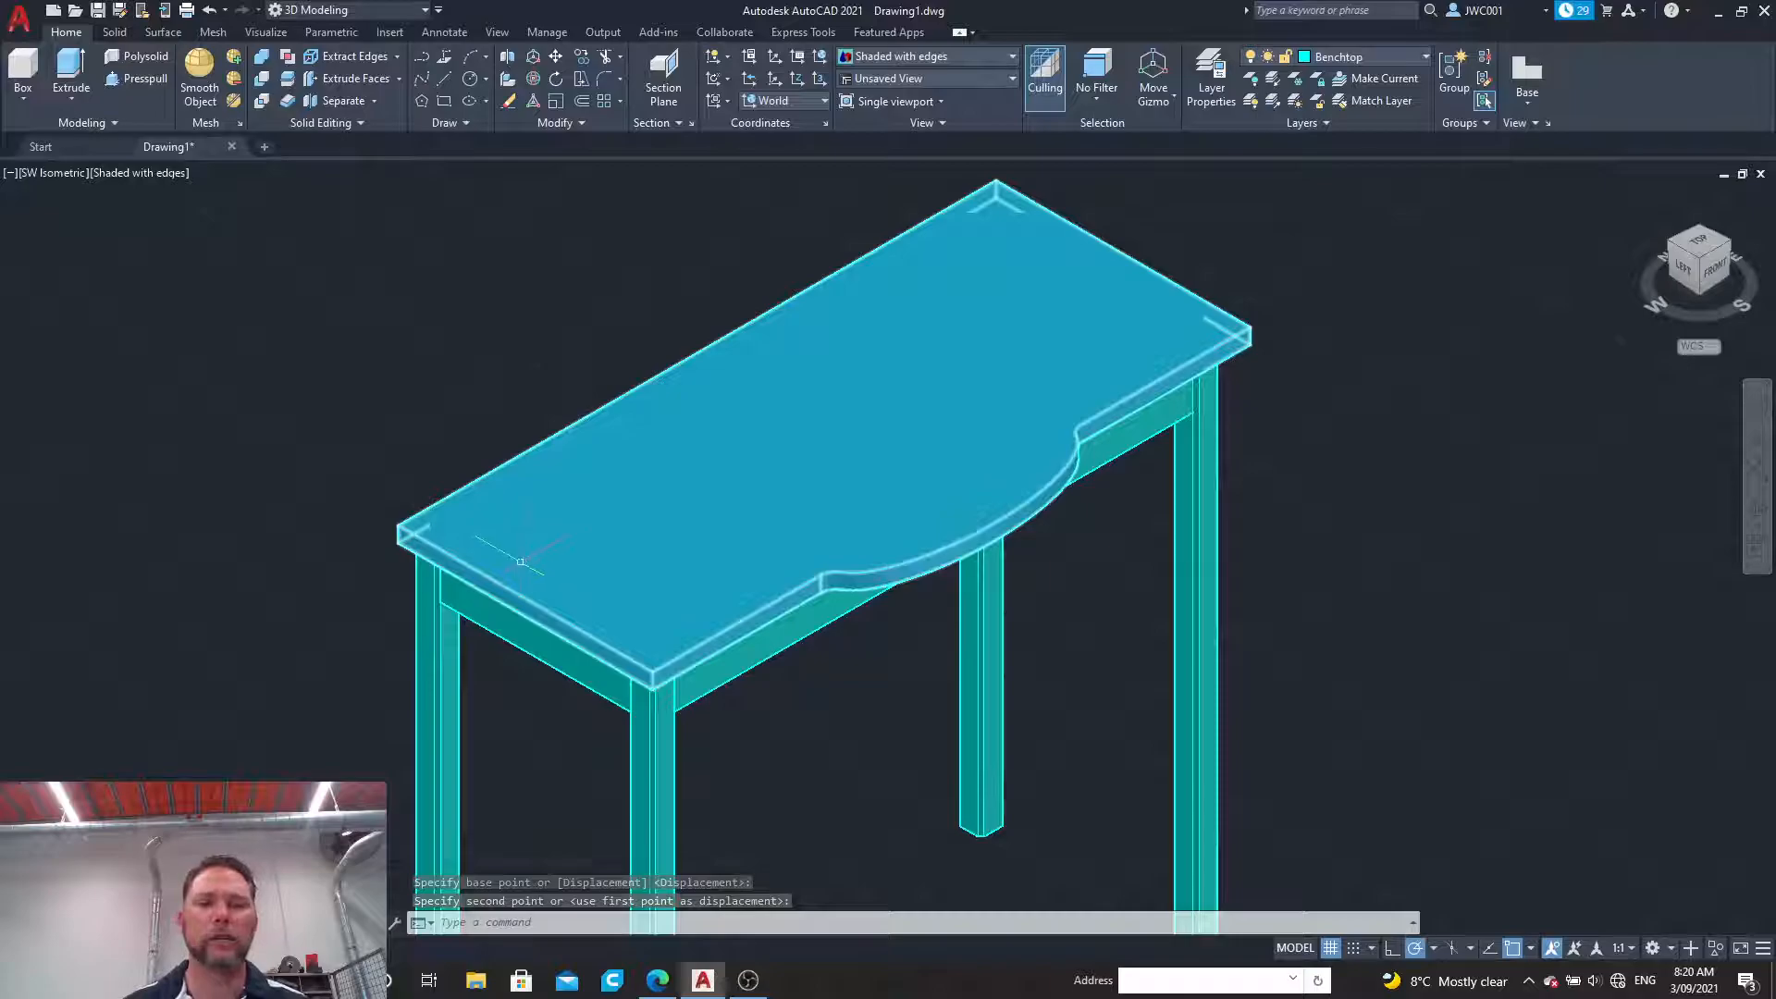
scroll(597, 532, "down", 3)
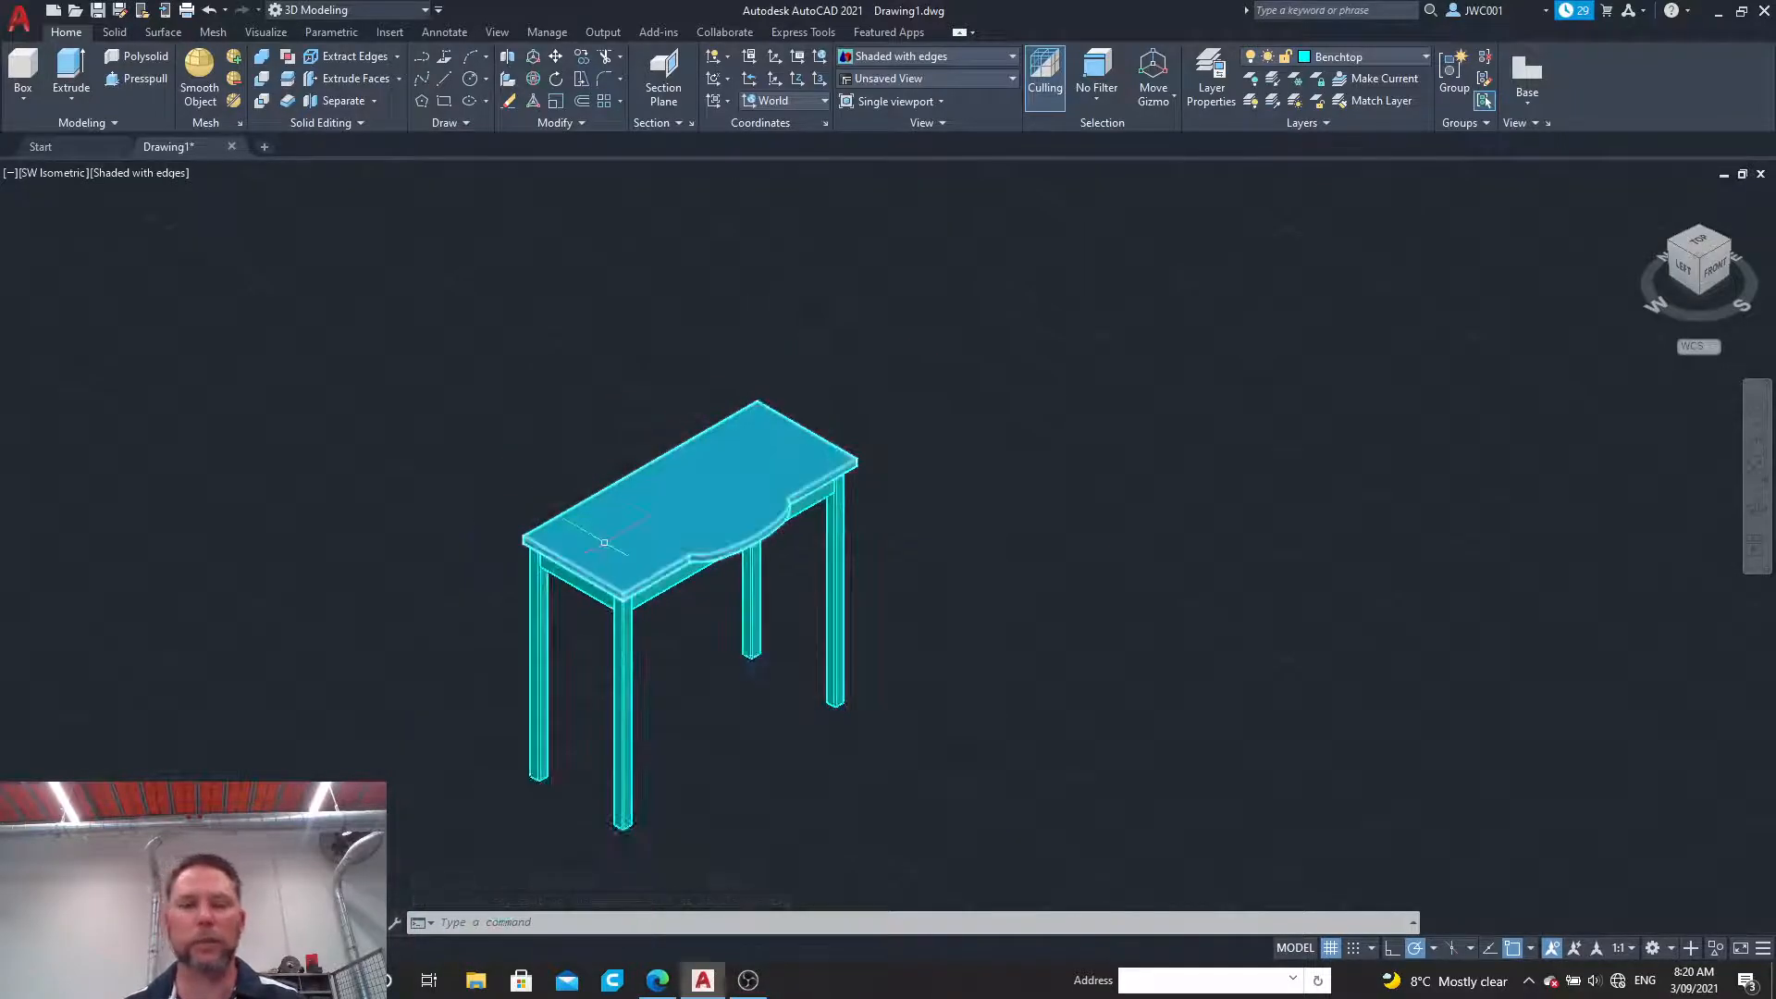
scroll(604, 542, "up", 1)
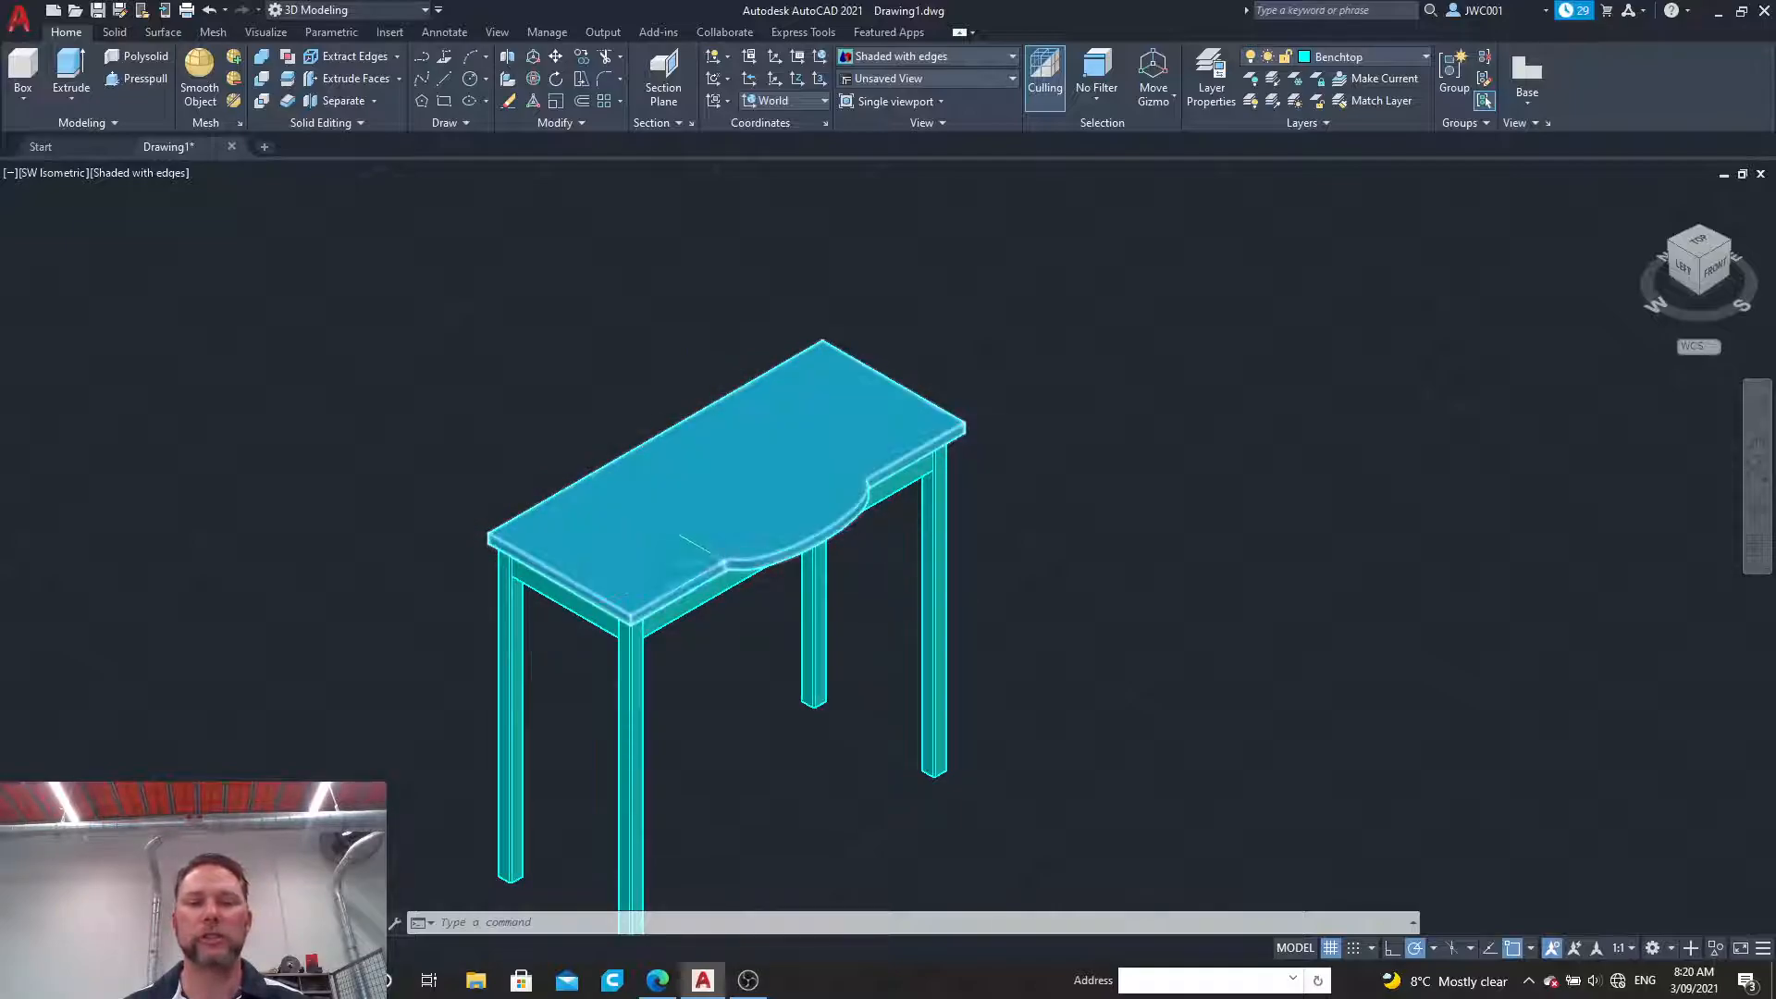
scroll(712, 555, "up", 3)
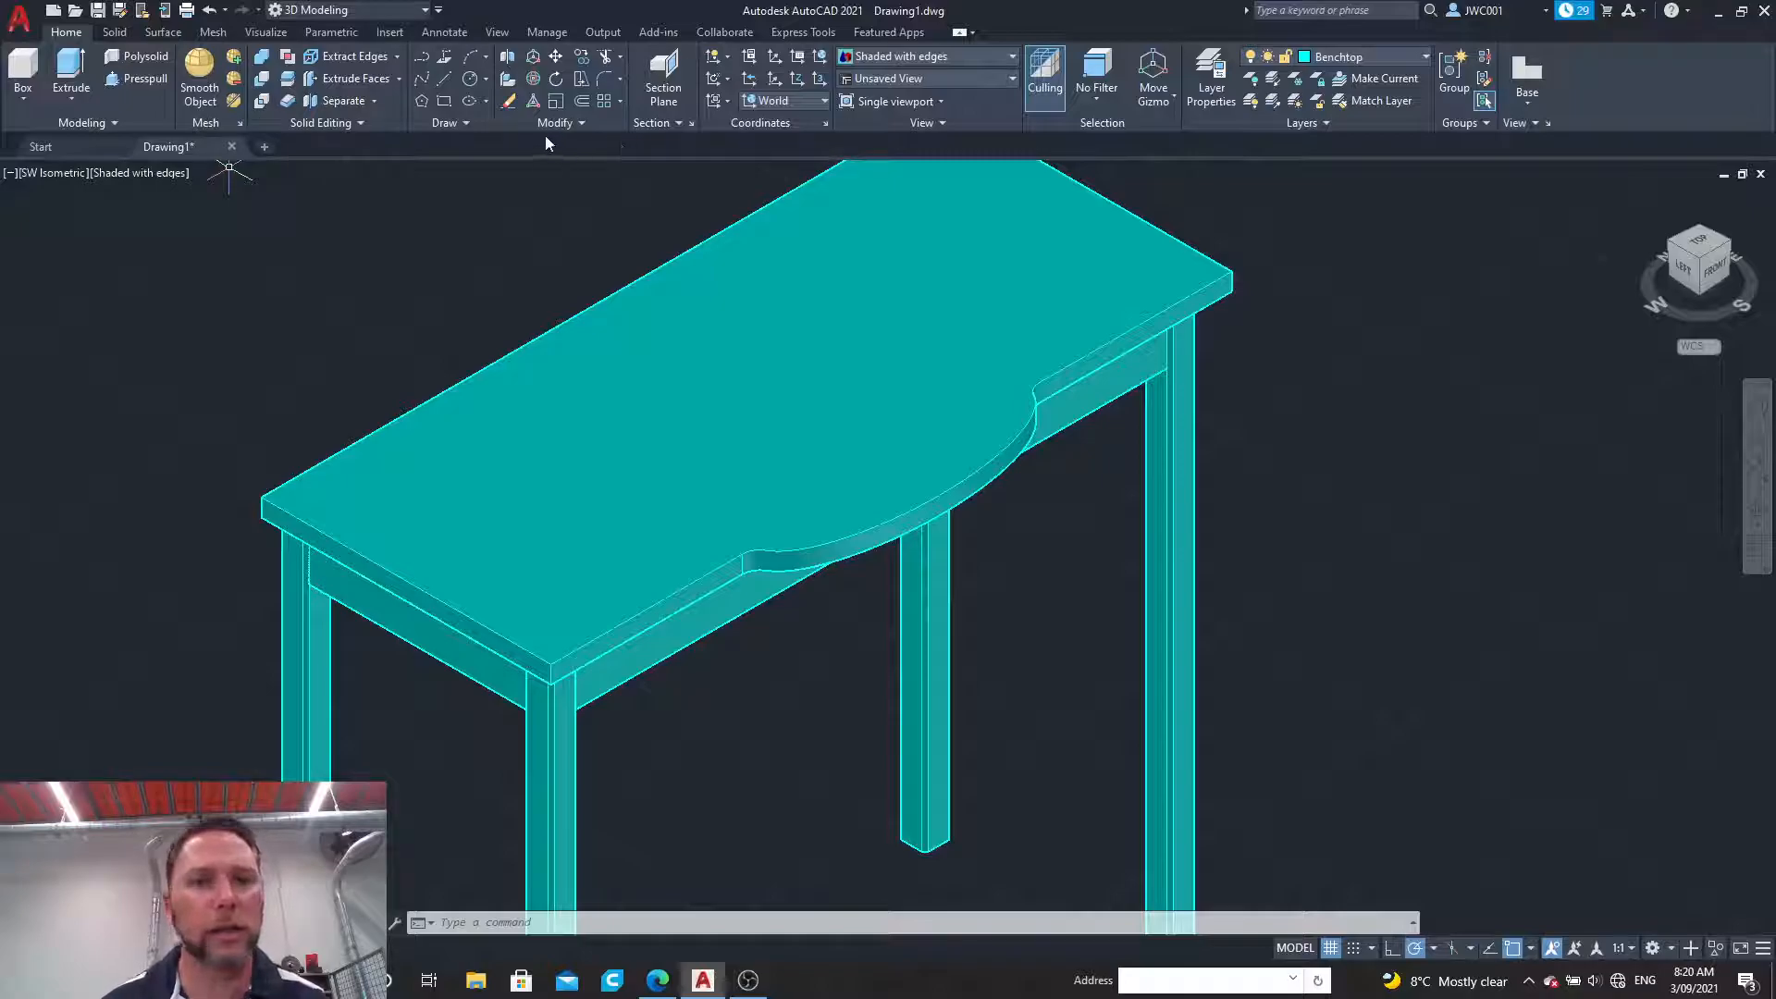
left_click(340, 123)
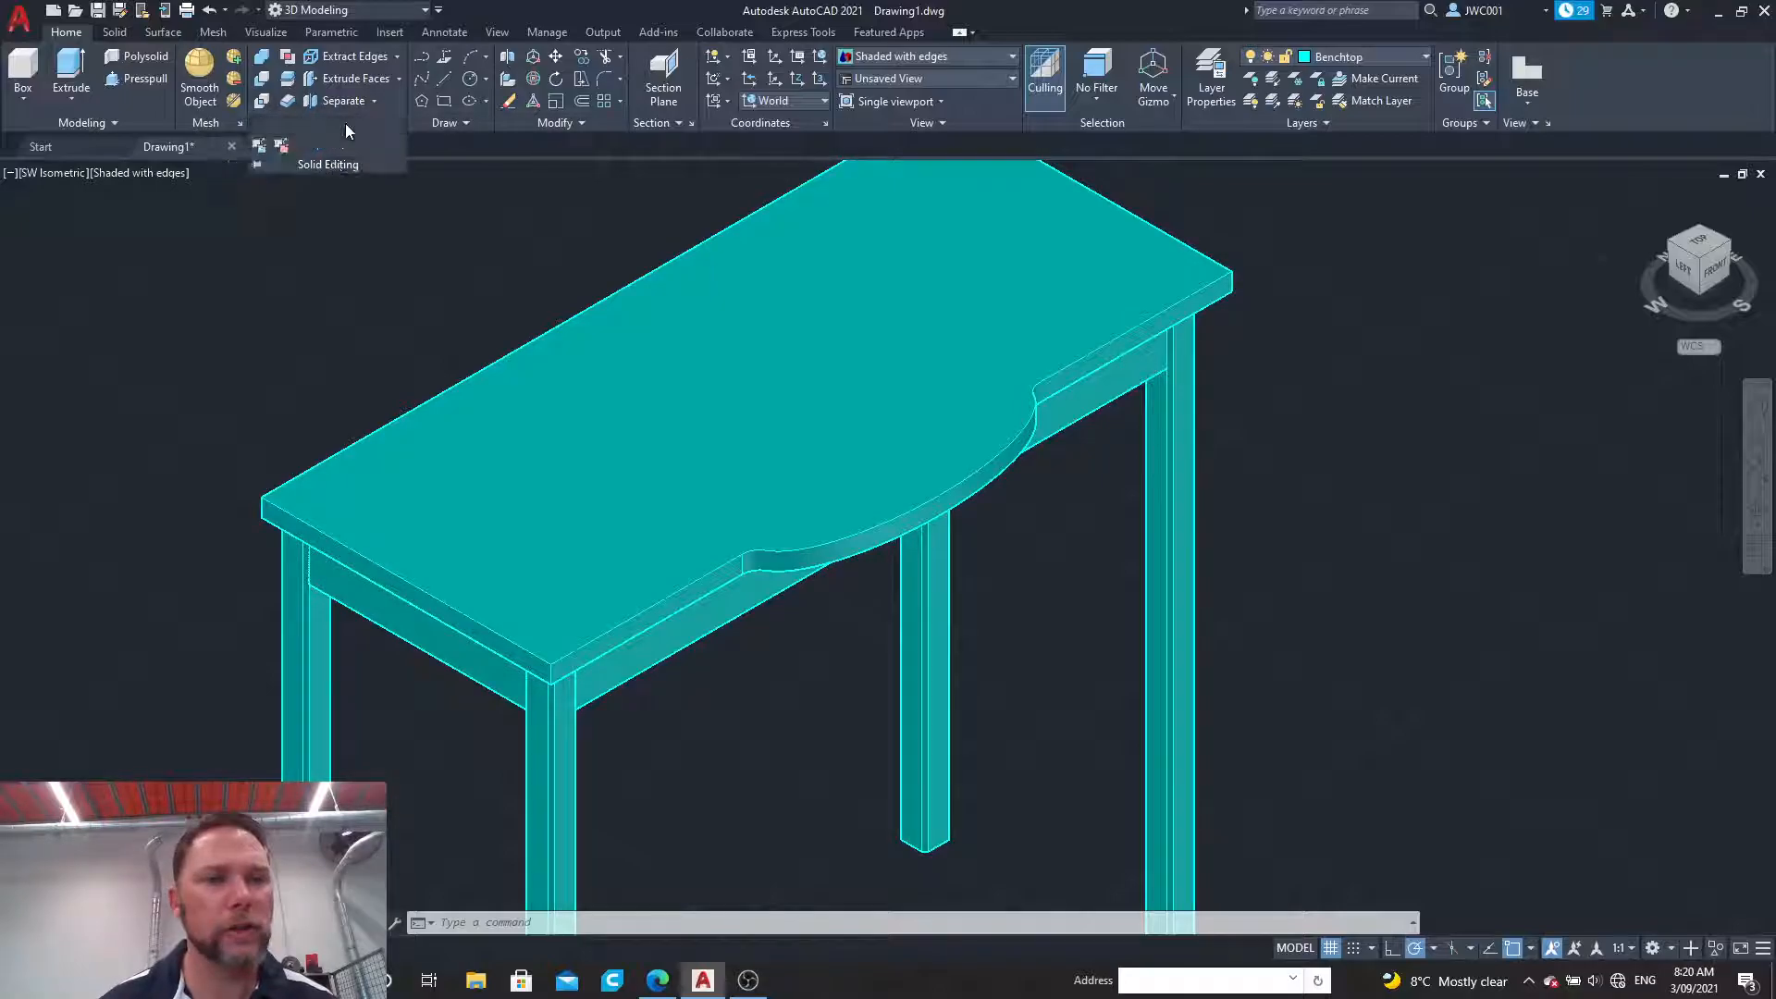
left_click(297, 324)
left_click(291, 318)
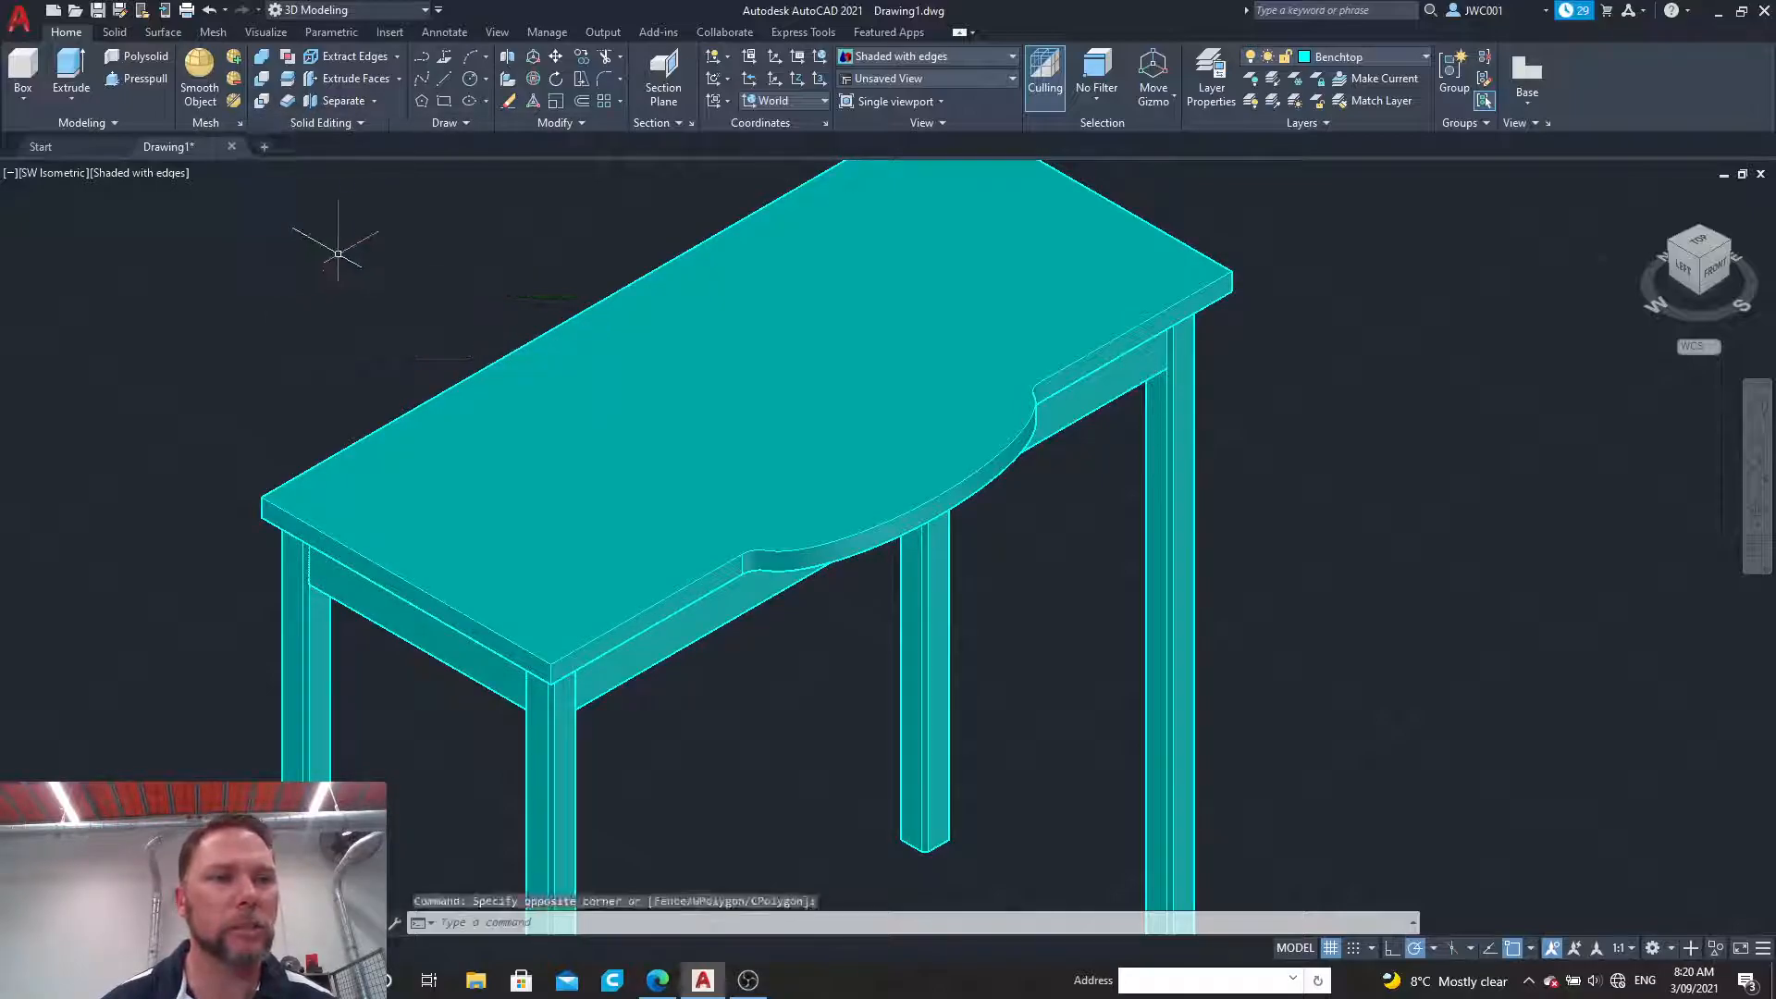
Step: Switch to the 3D Basics workspace and fillet the benchtop's upper edges along both short sides and the bulged front with radius 20
left_click(413, 13)
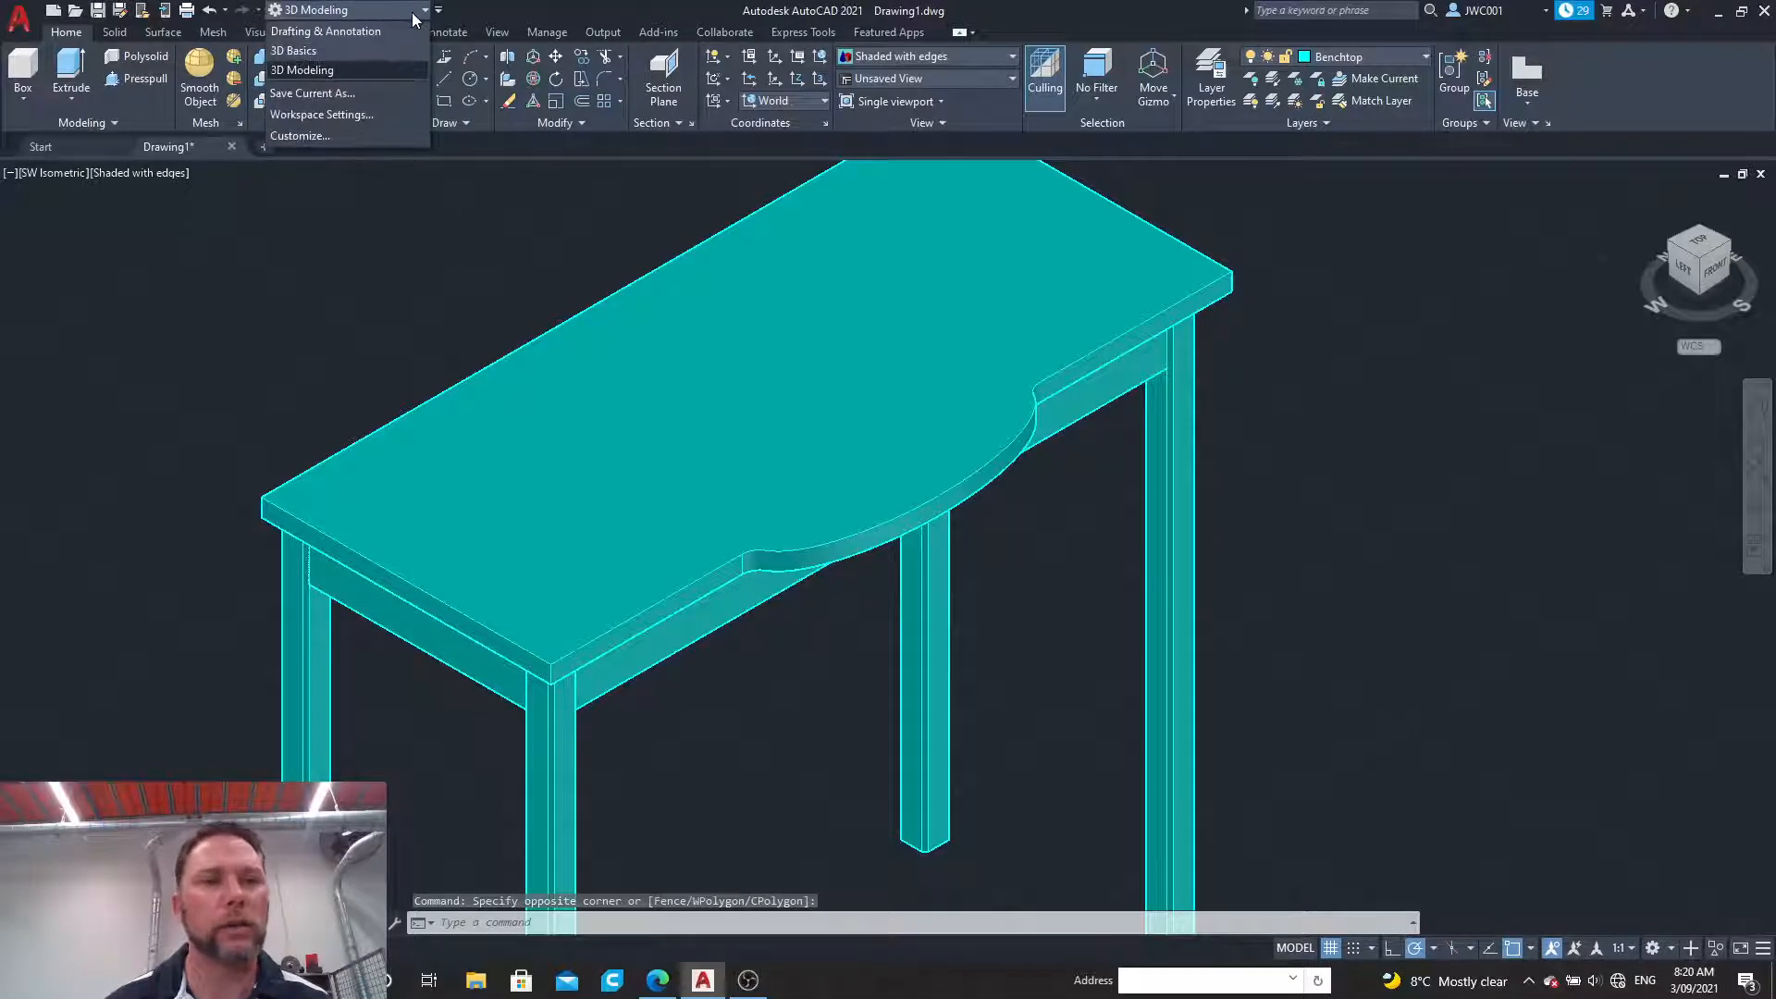
left_click(374, 52)
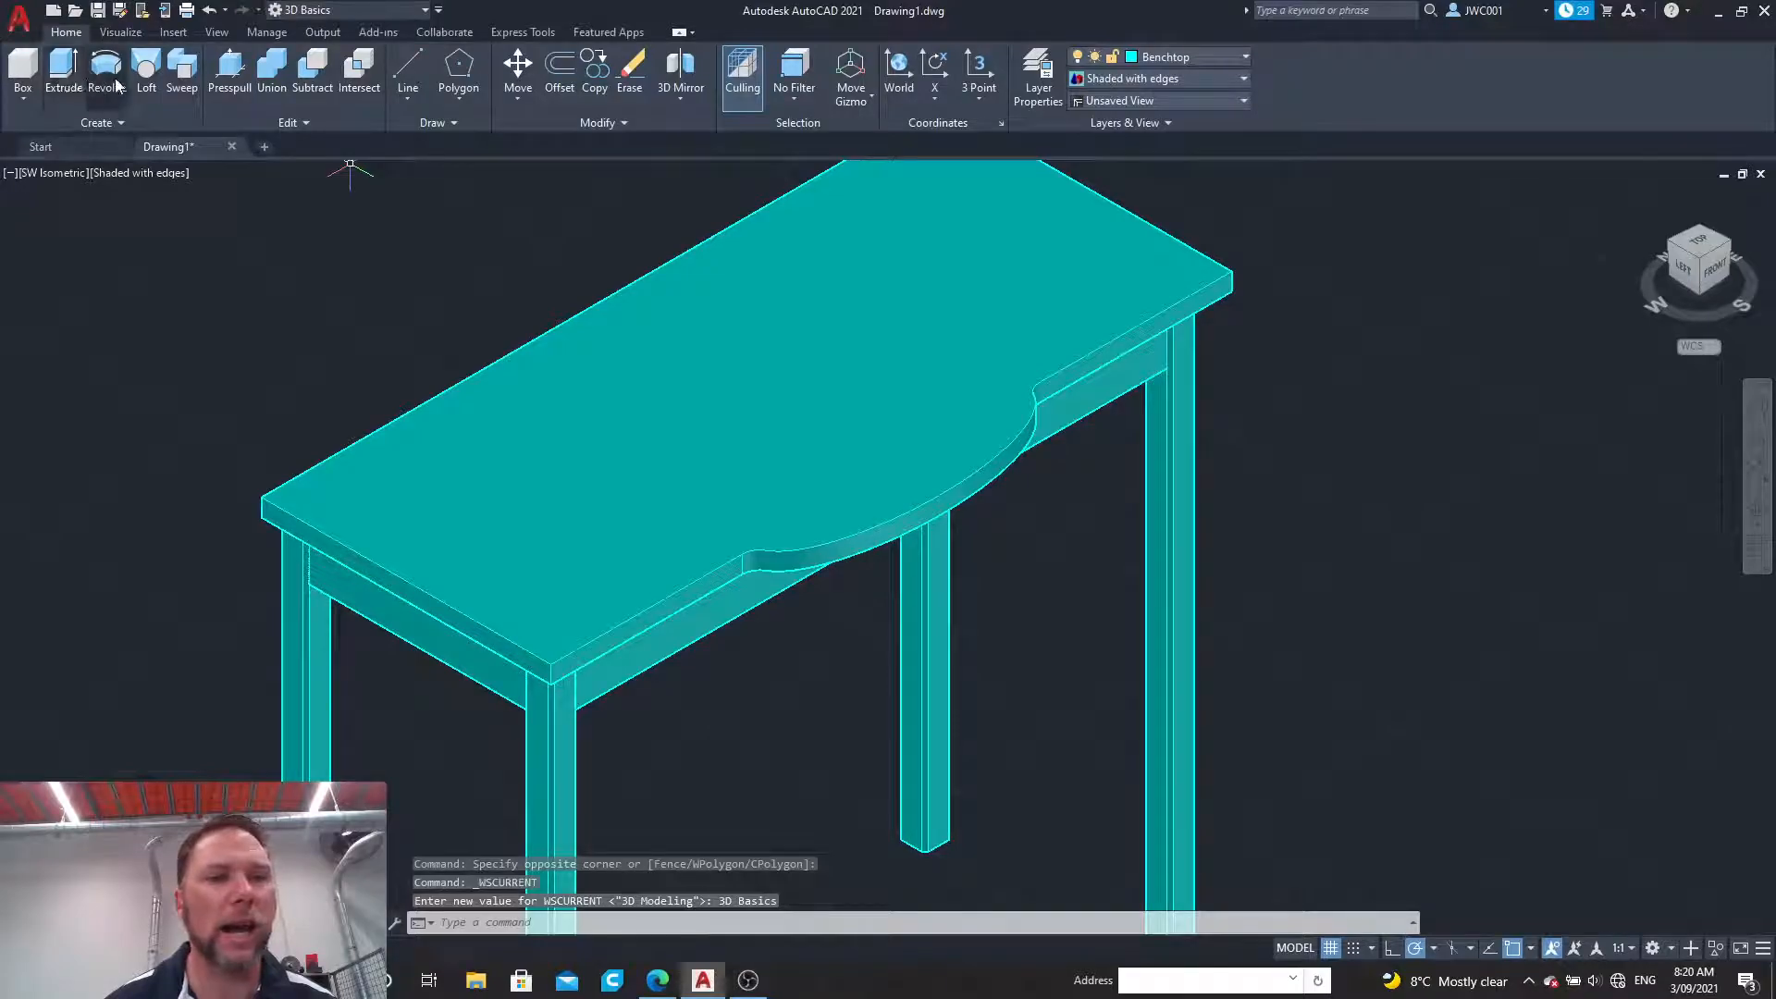
left_click(300, 122)
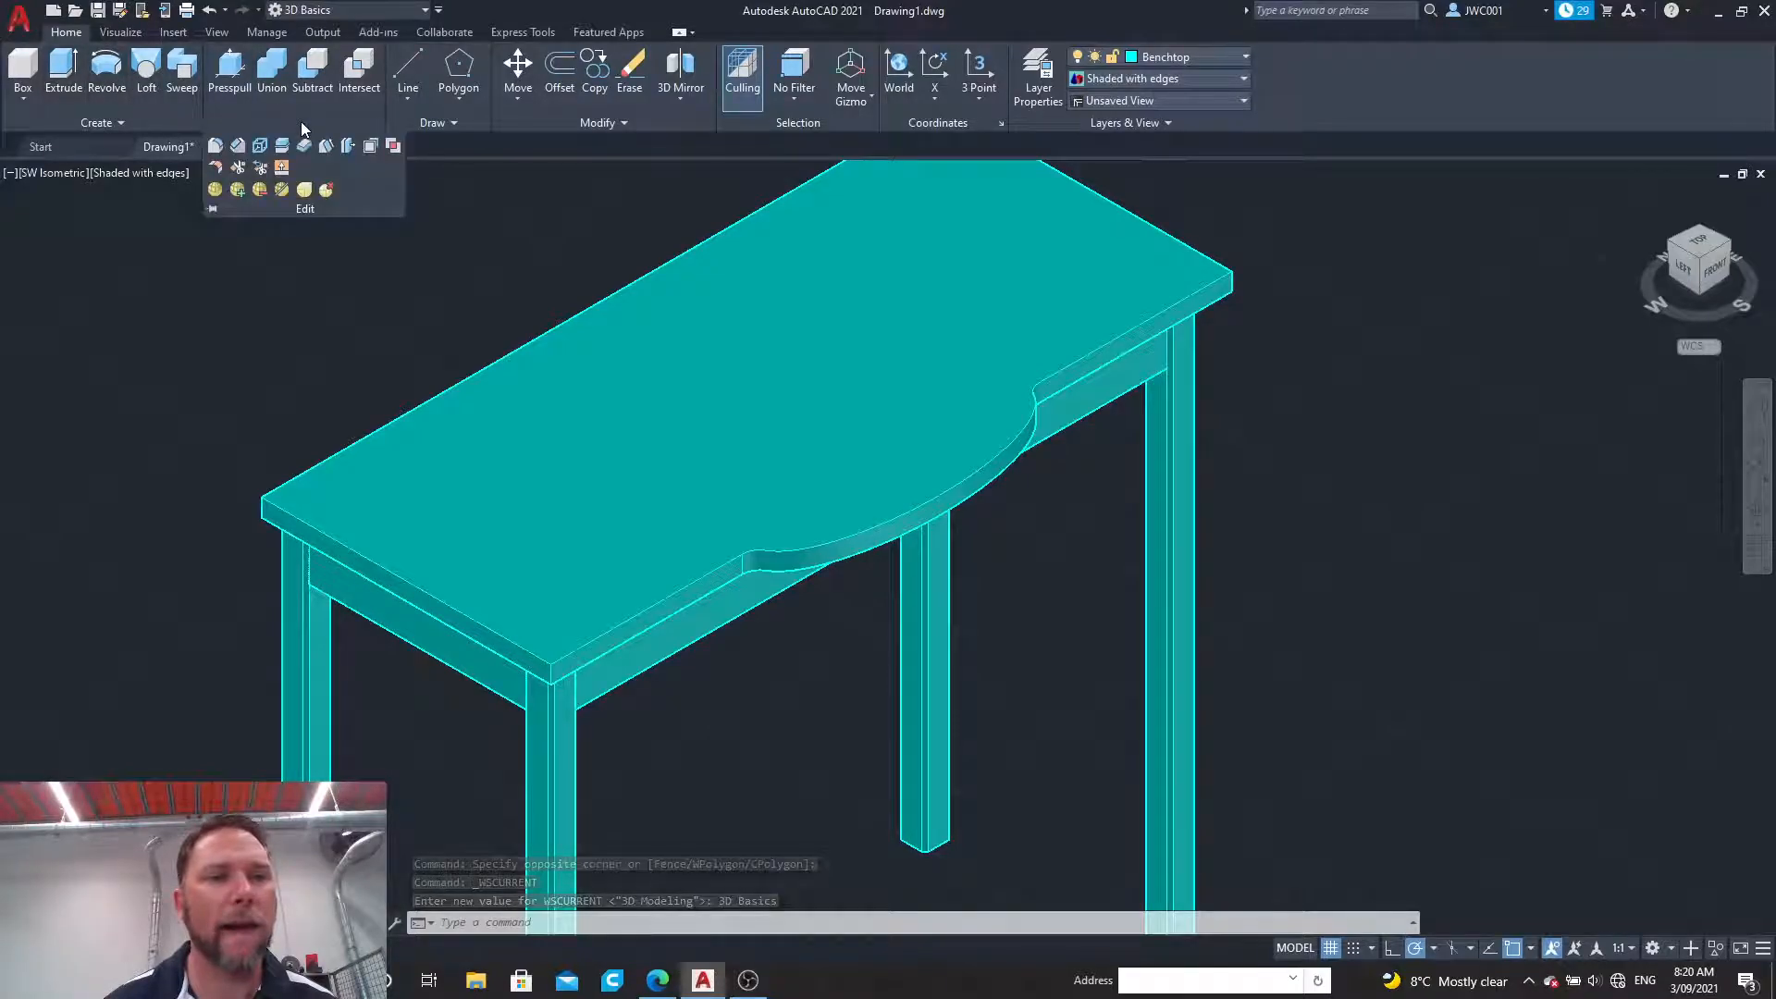
left_click(215, 145)
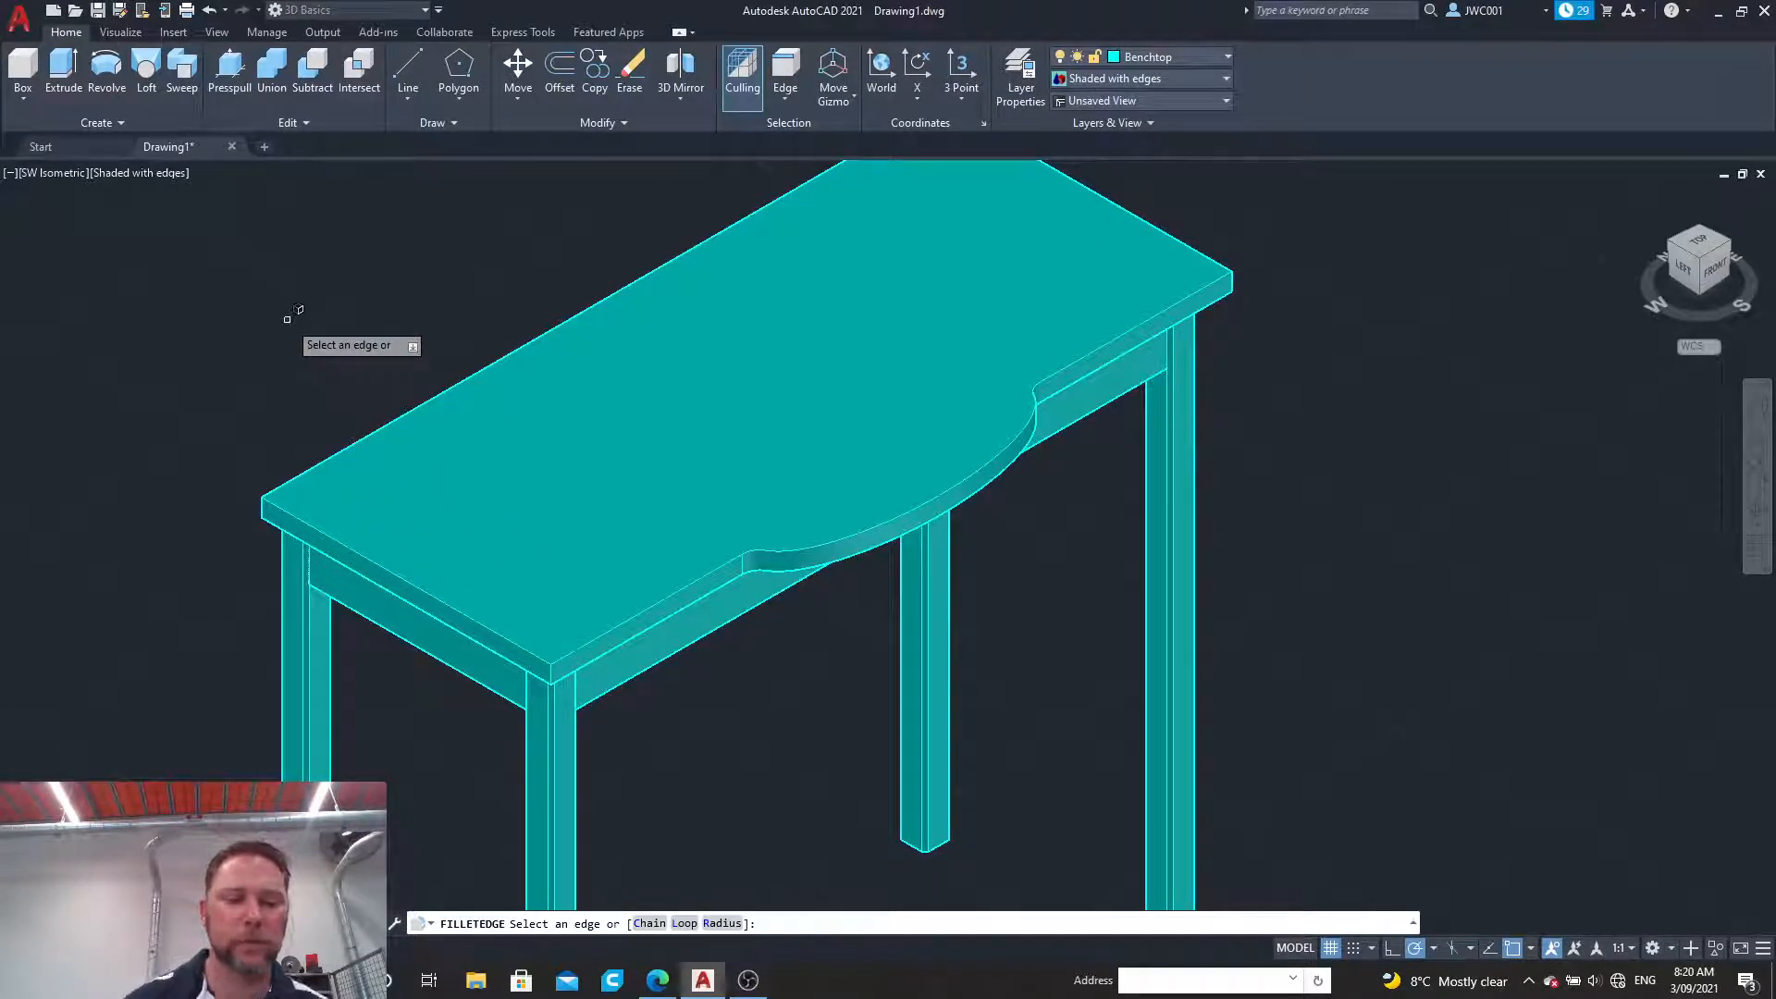
type("r")
key("Return")
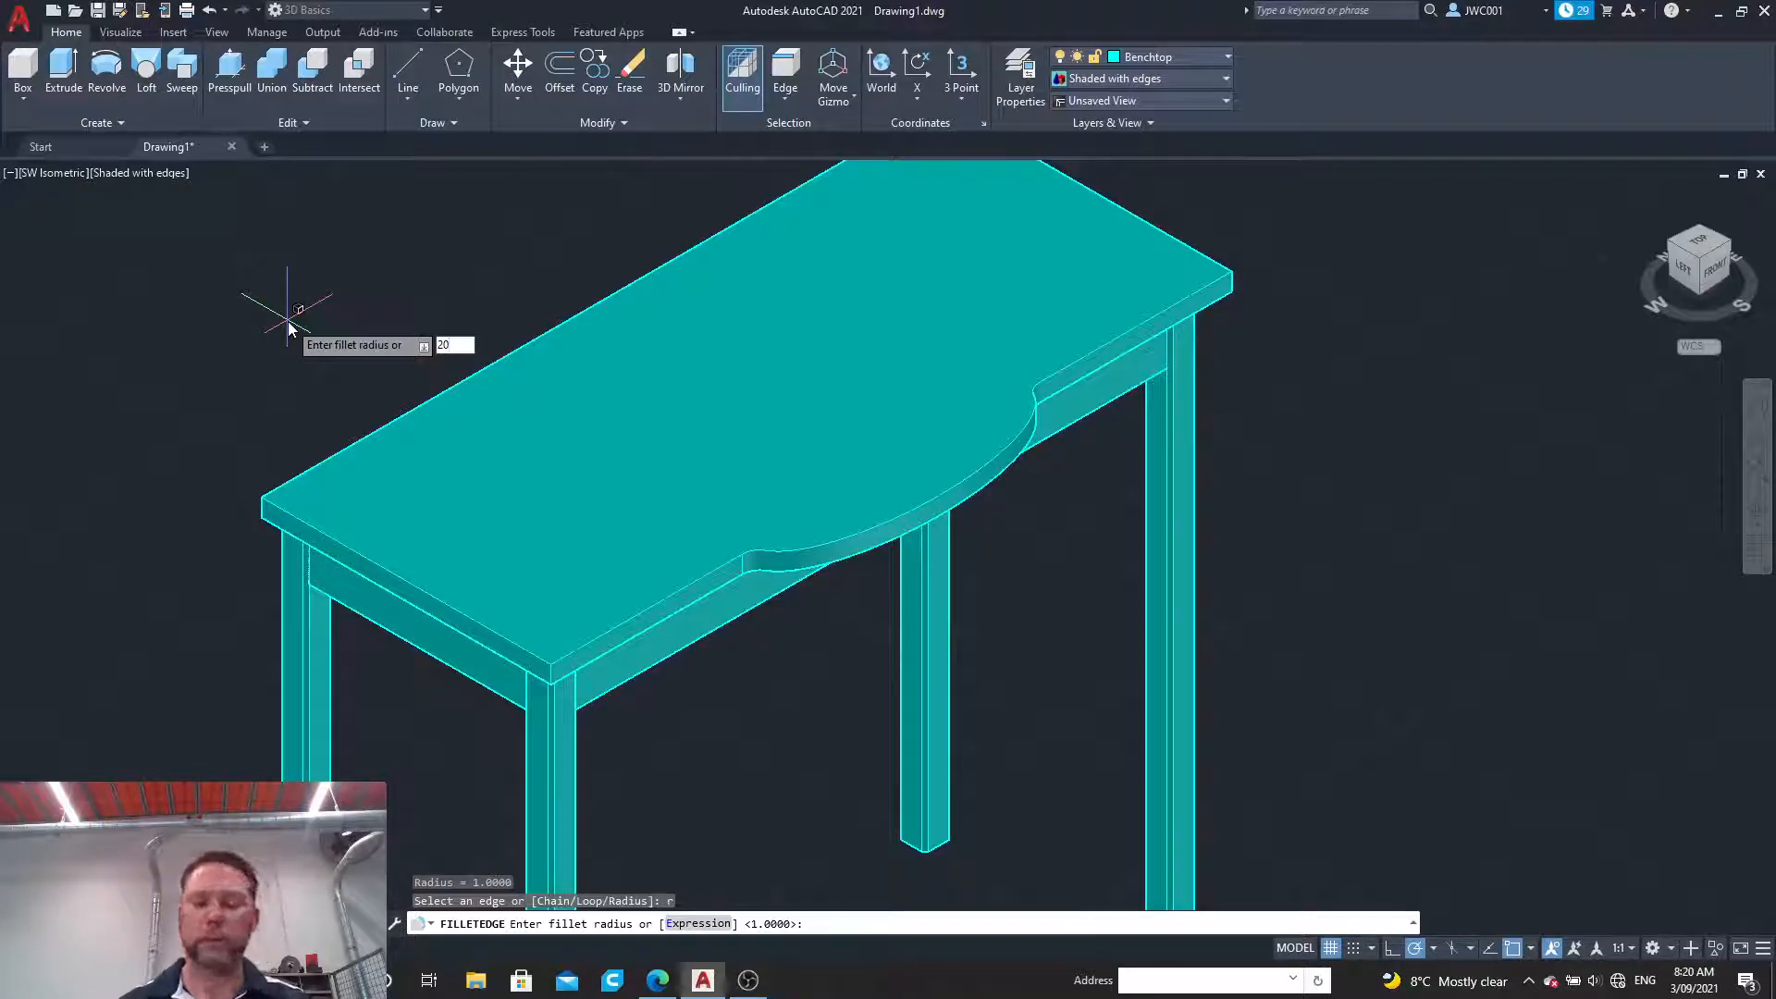
key("Return")
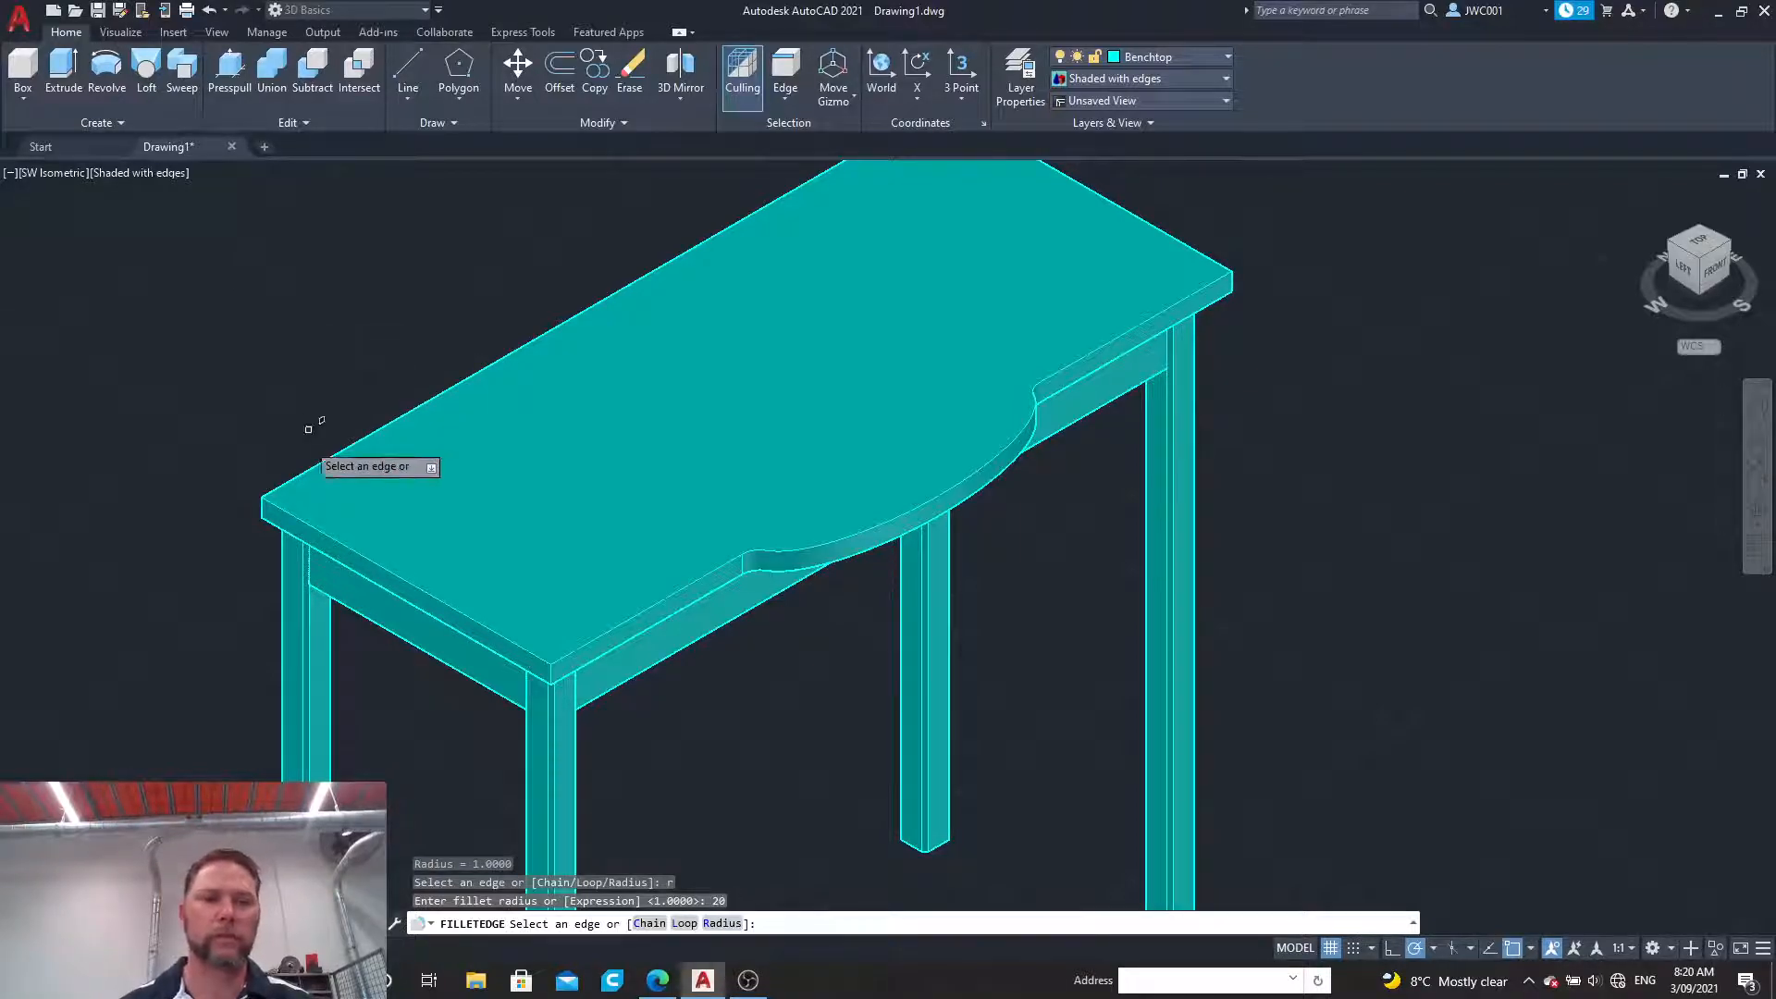
left_click(355, 535)
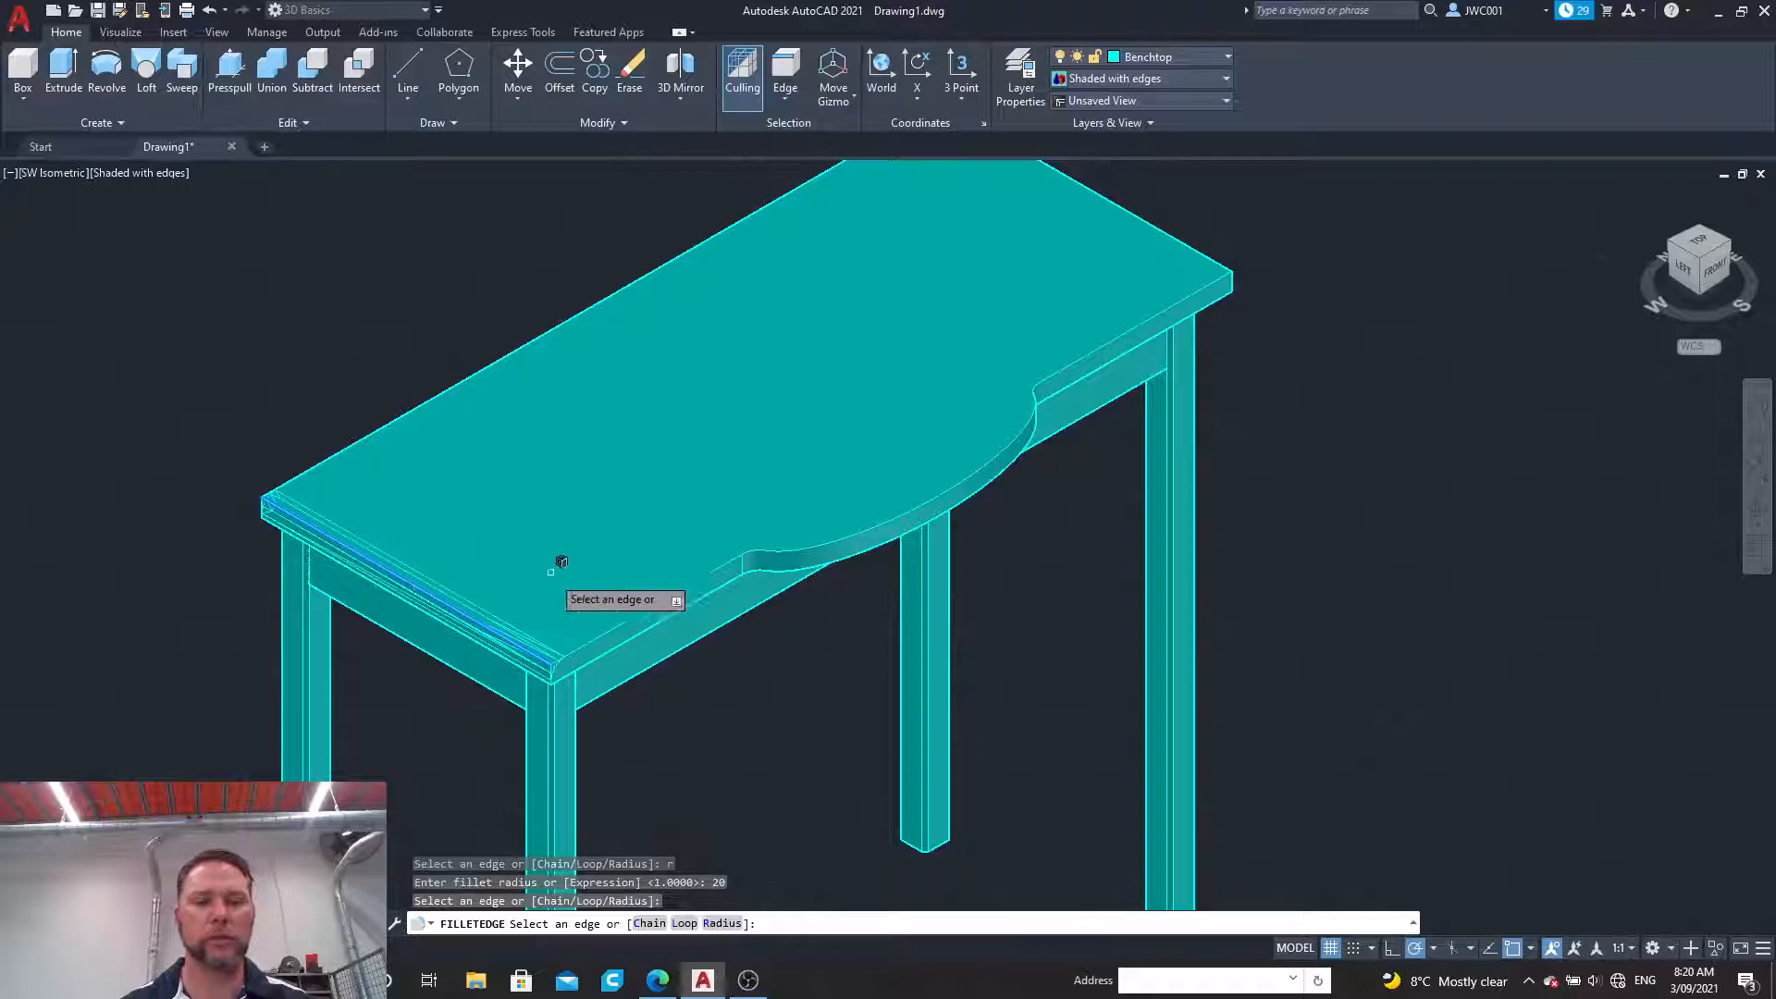
left_click(667, 592)
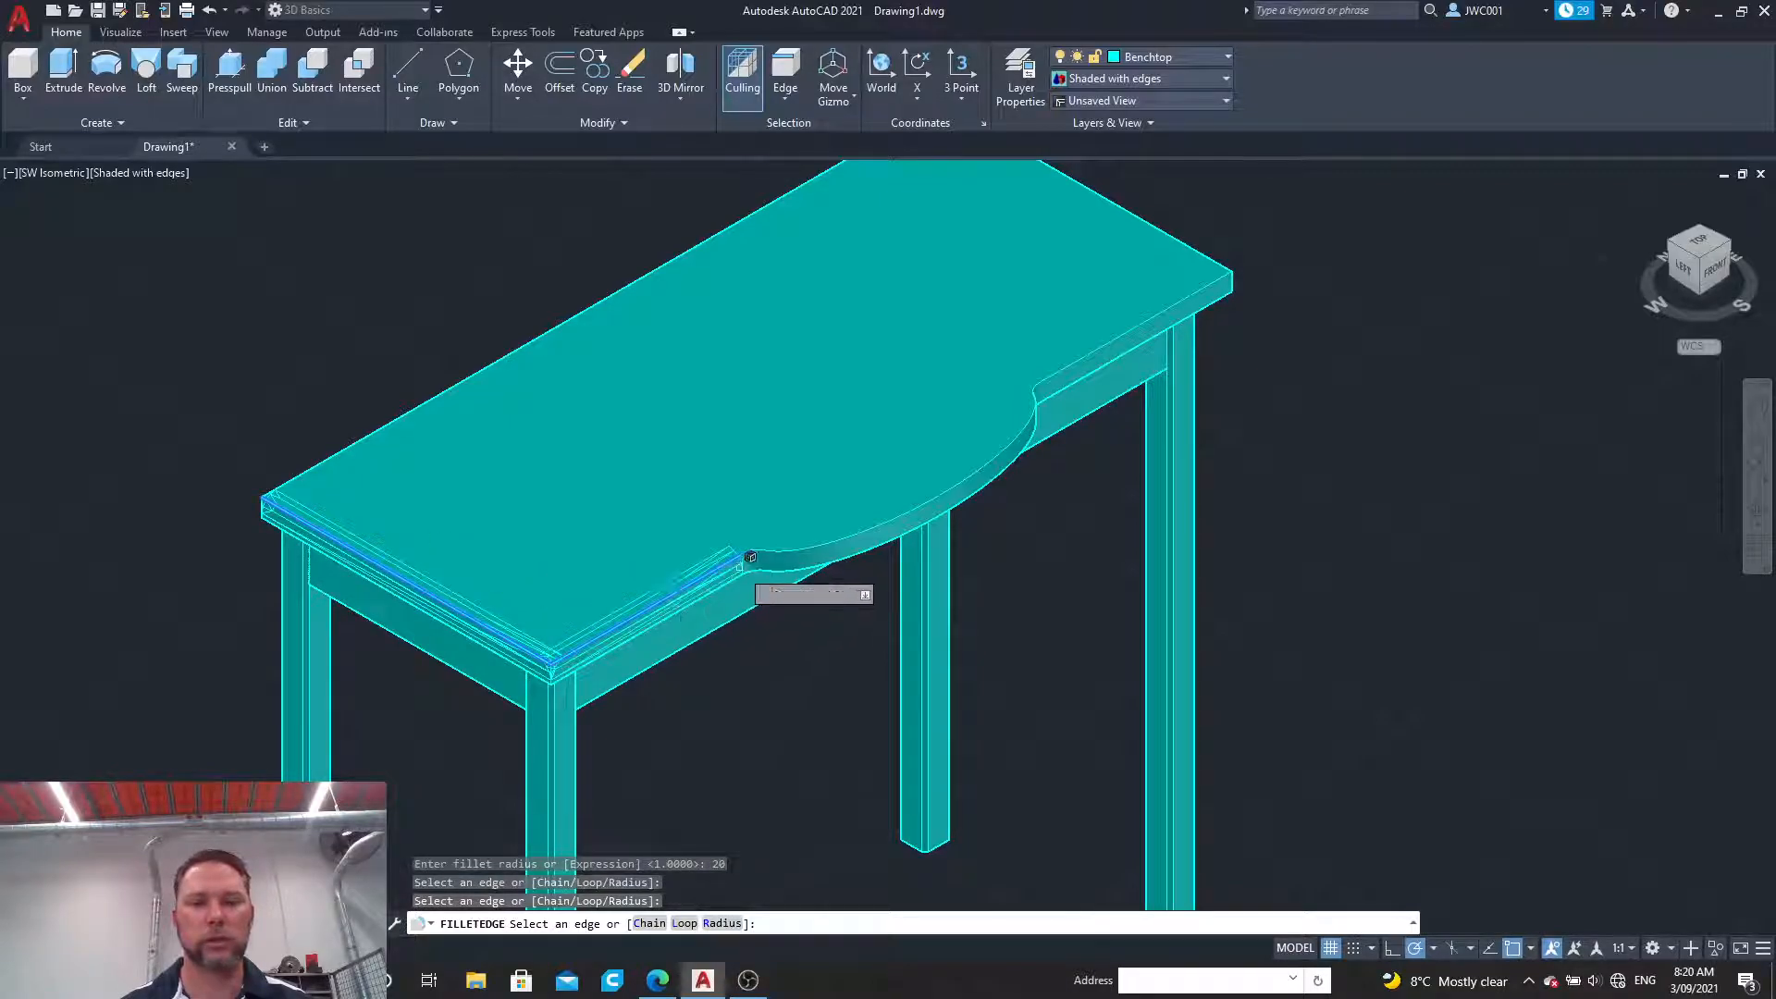
left_click(760, 538)
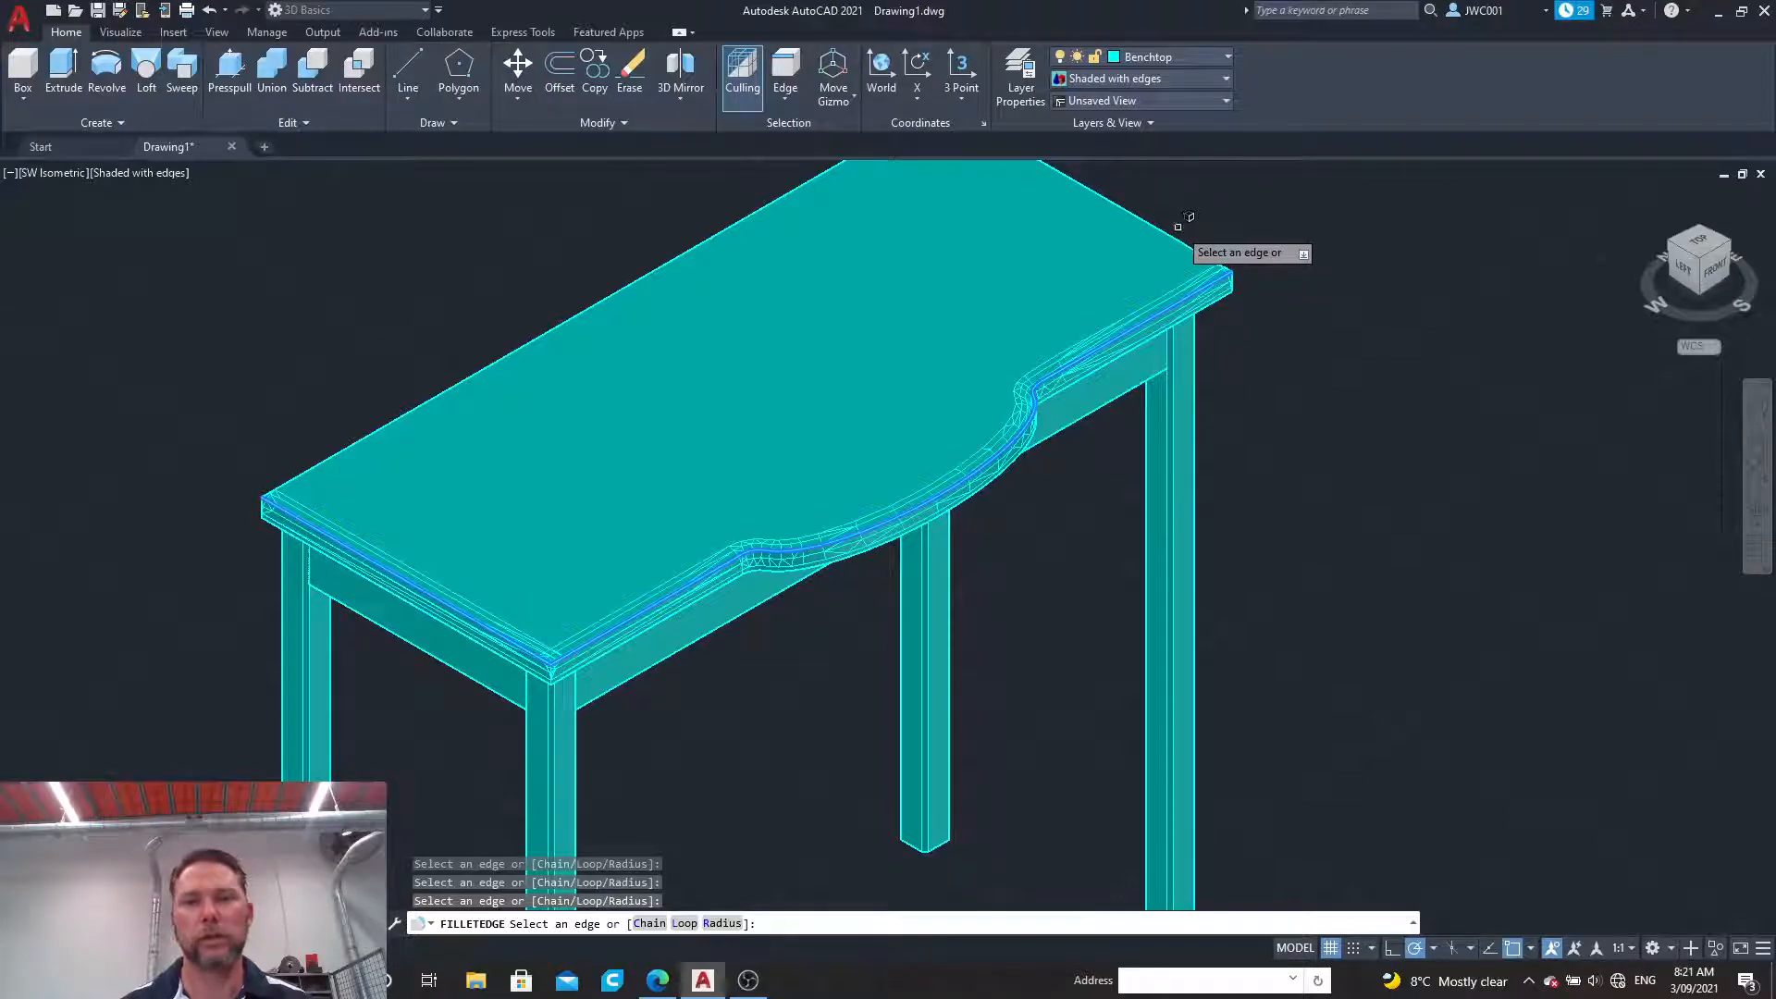
left_click(1151, 223)
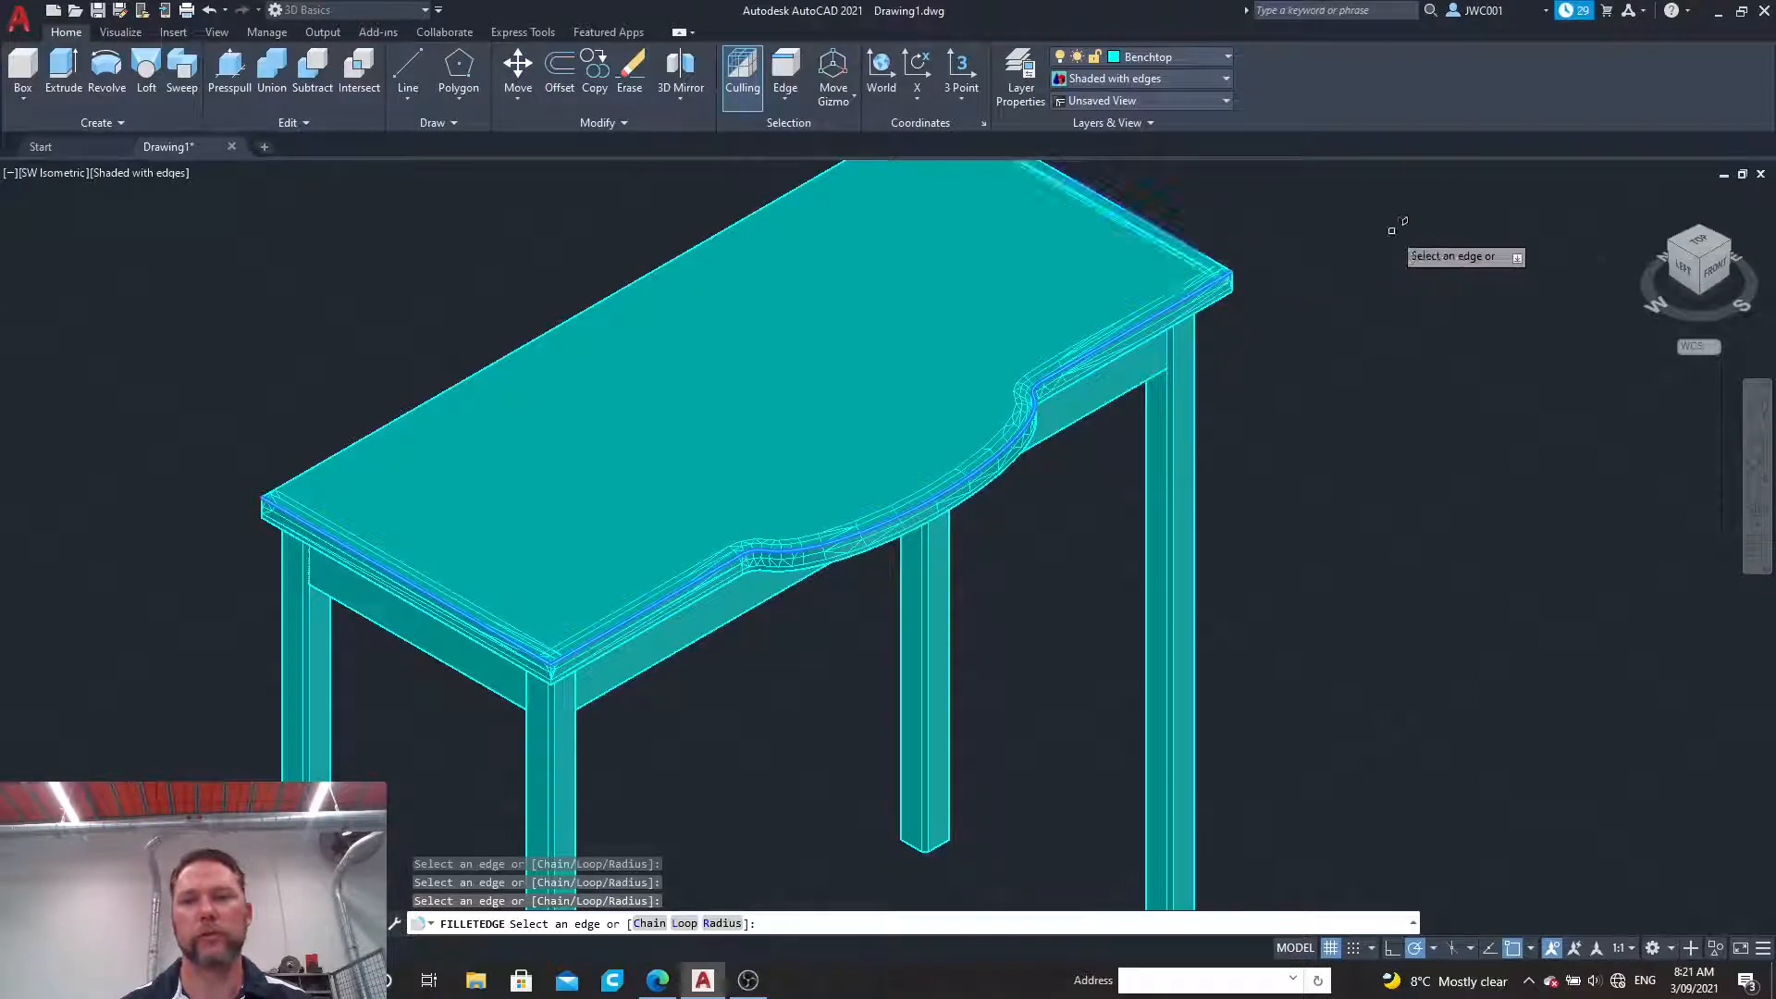
key("Return")
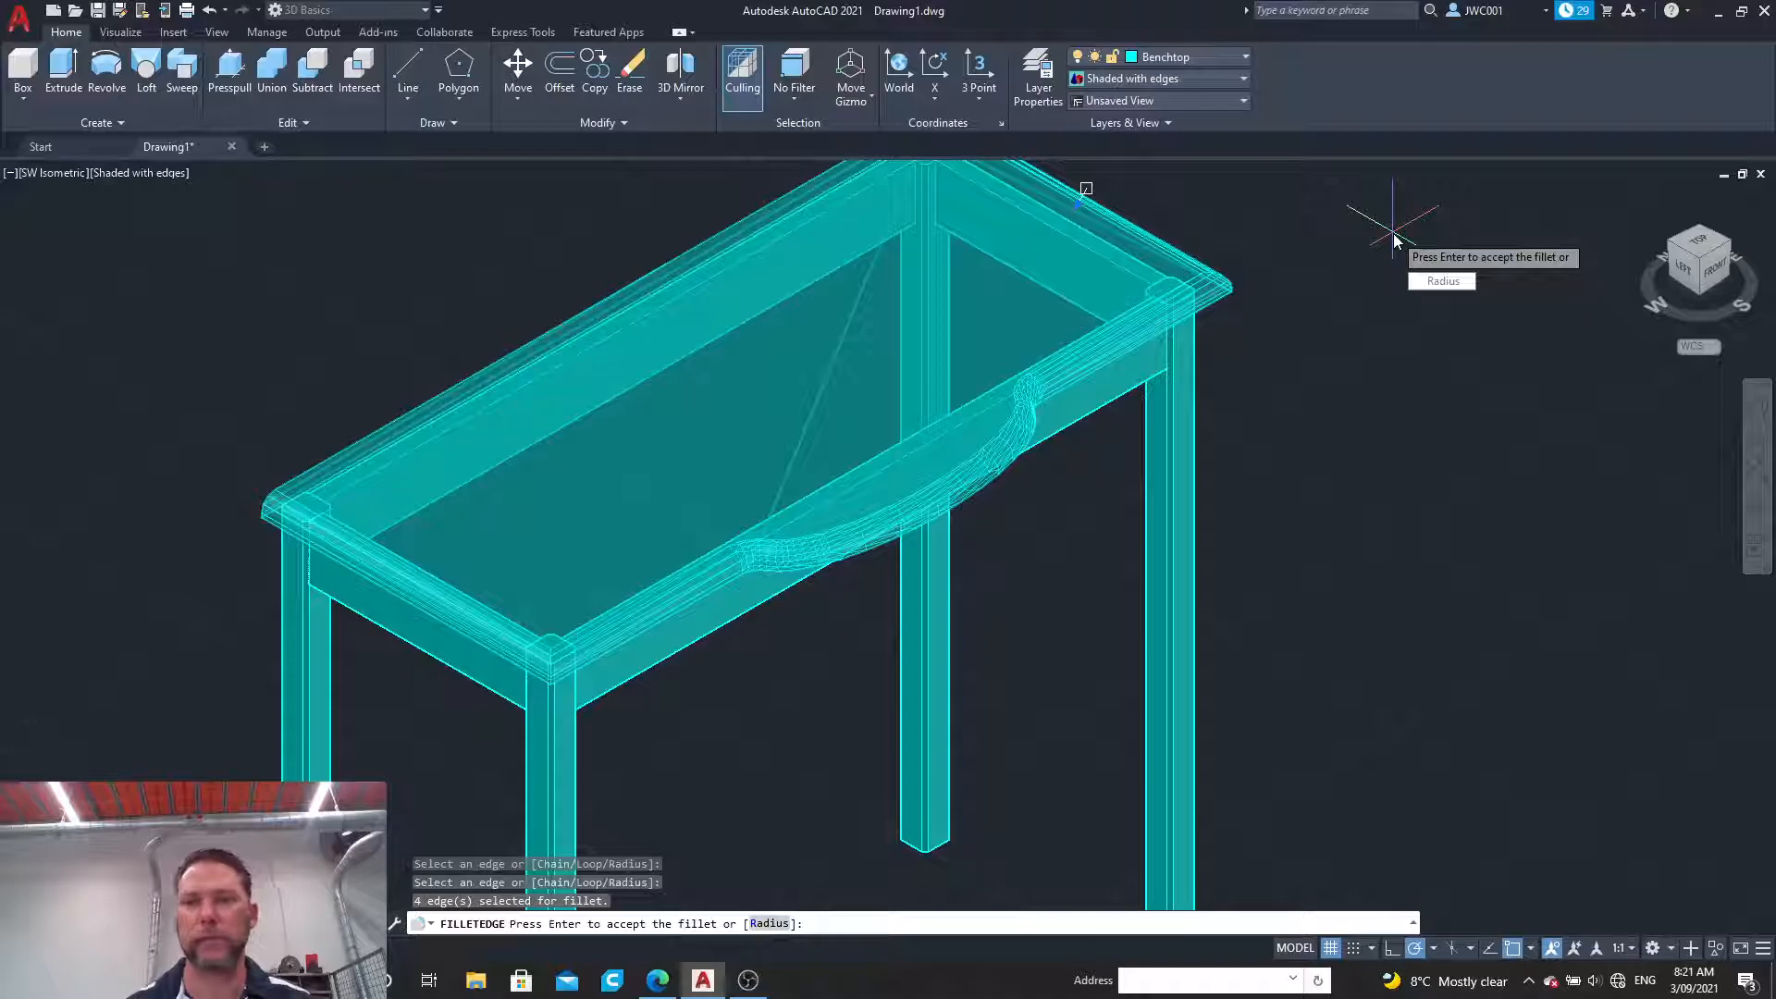
key("Return")
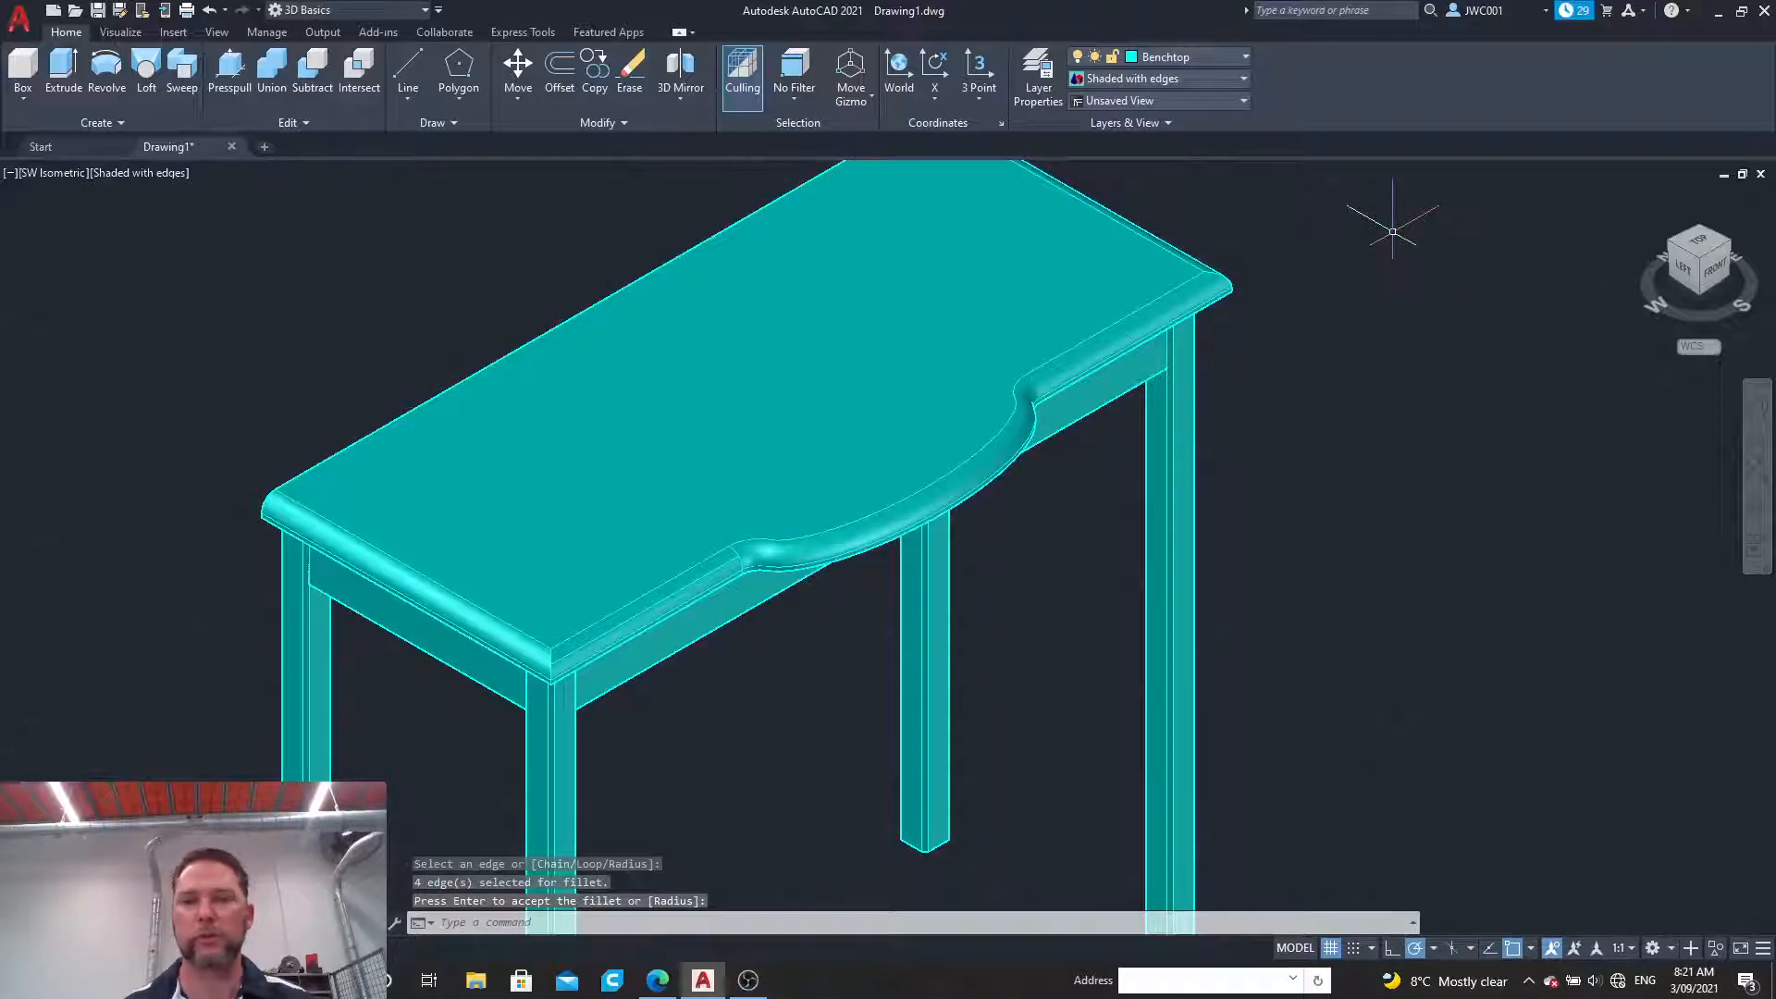
Step: Switch to the Drafting & Annotation workspace
scroll(1392, 231, "down", 2)
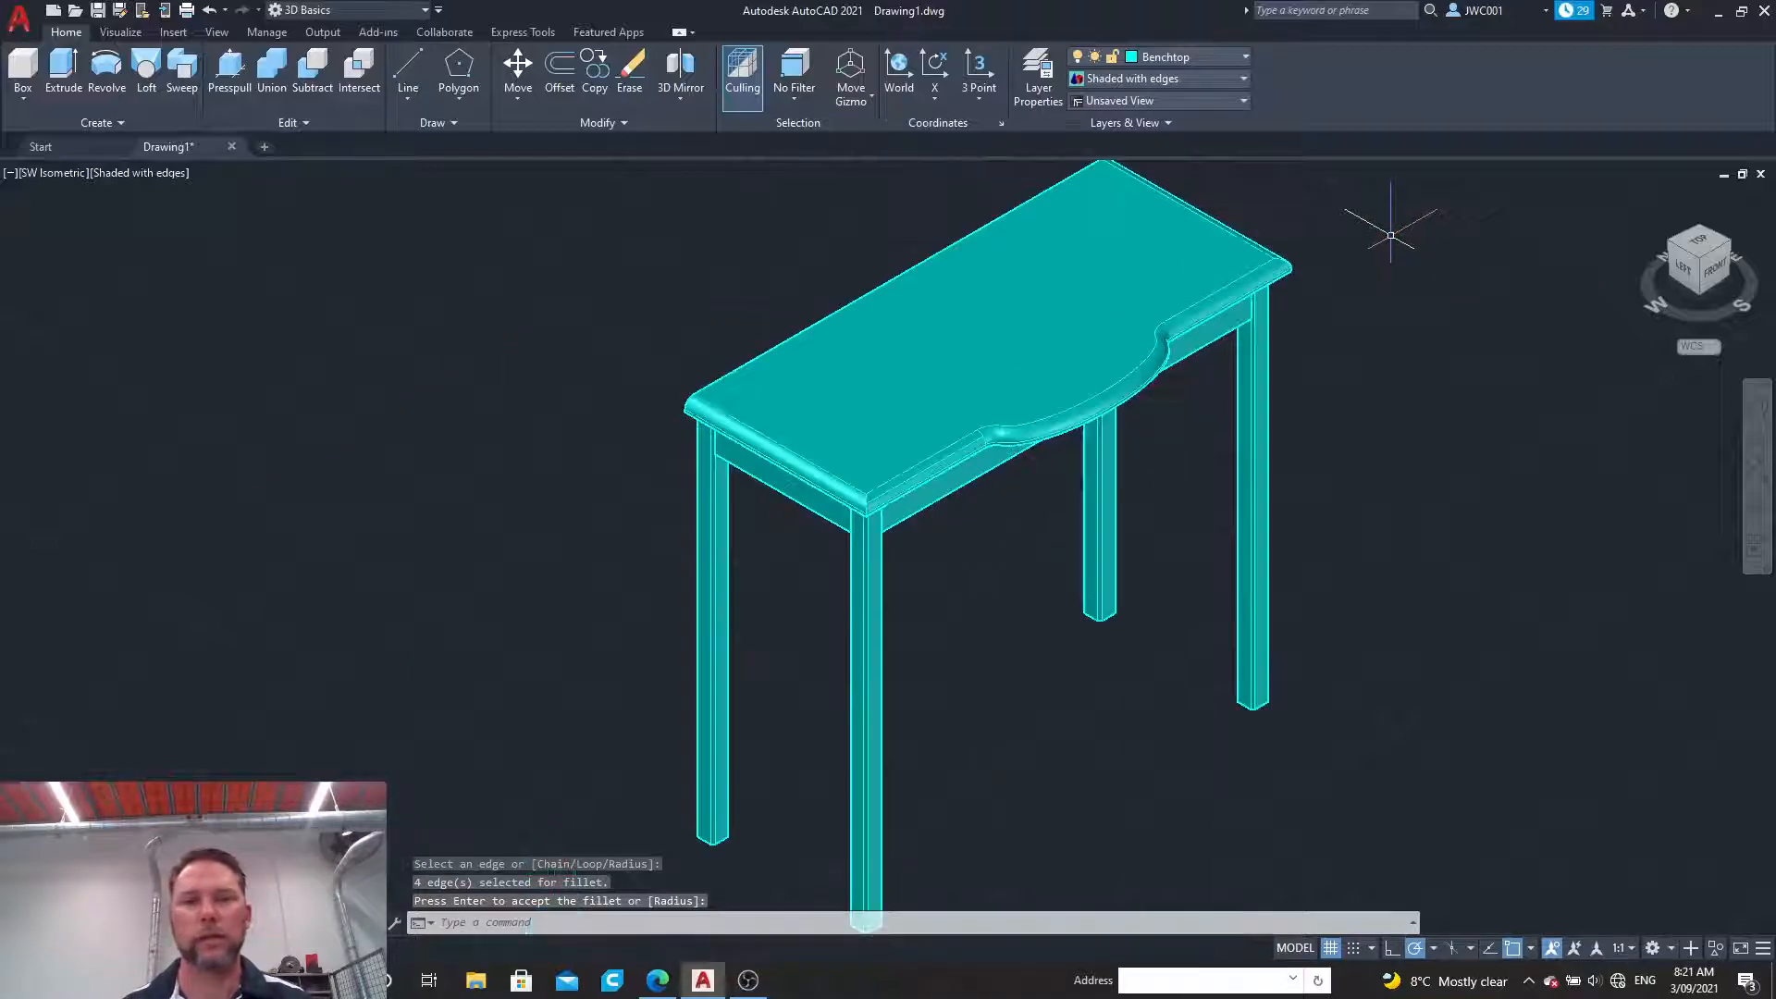
left_click(348, 10)
left_click(335, 31)
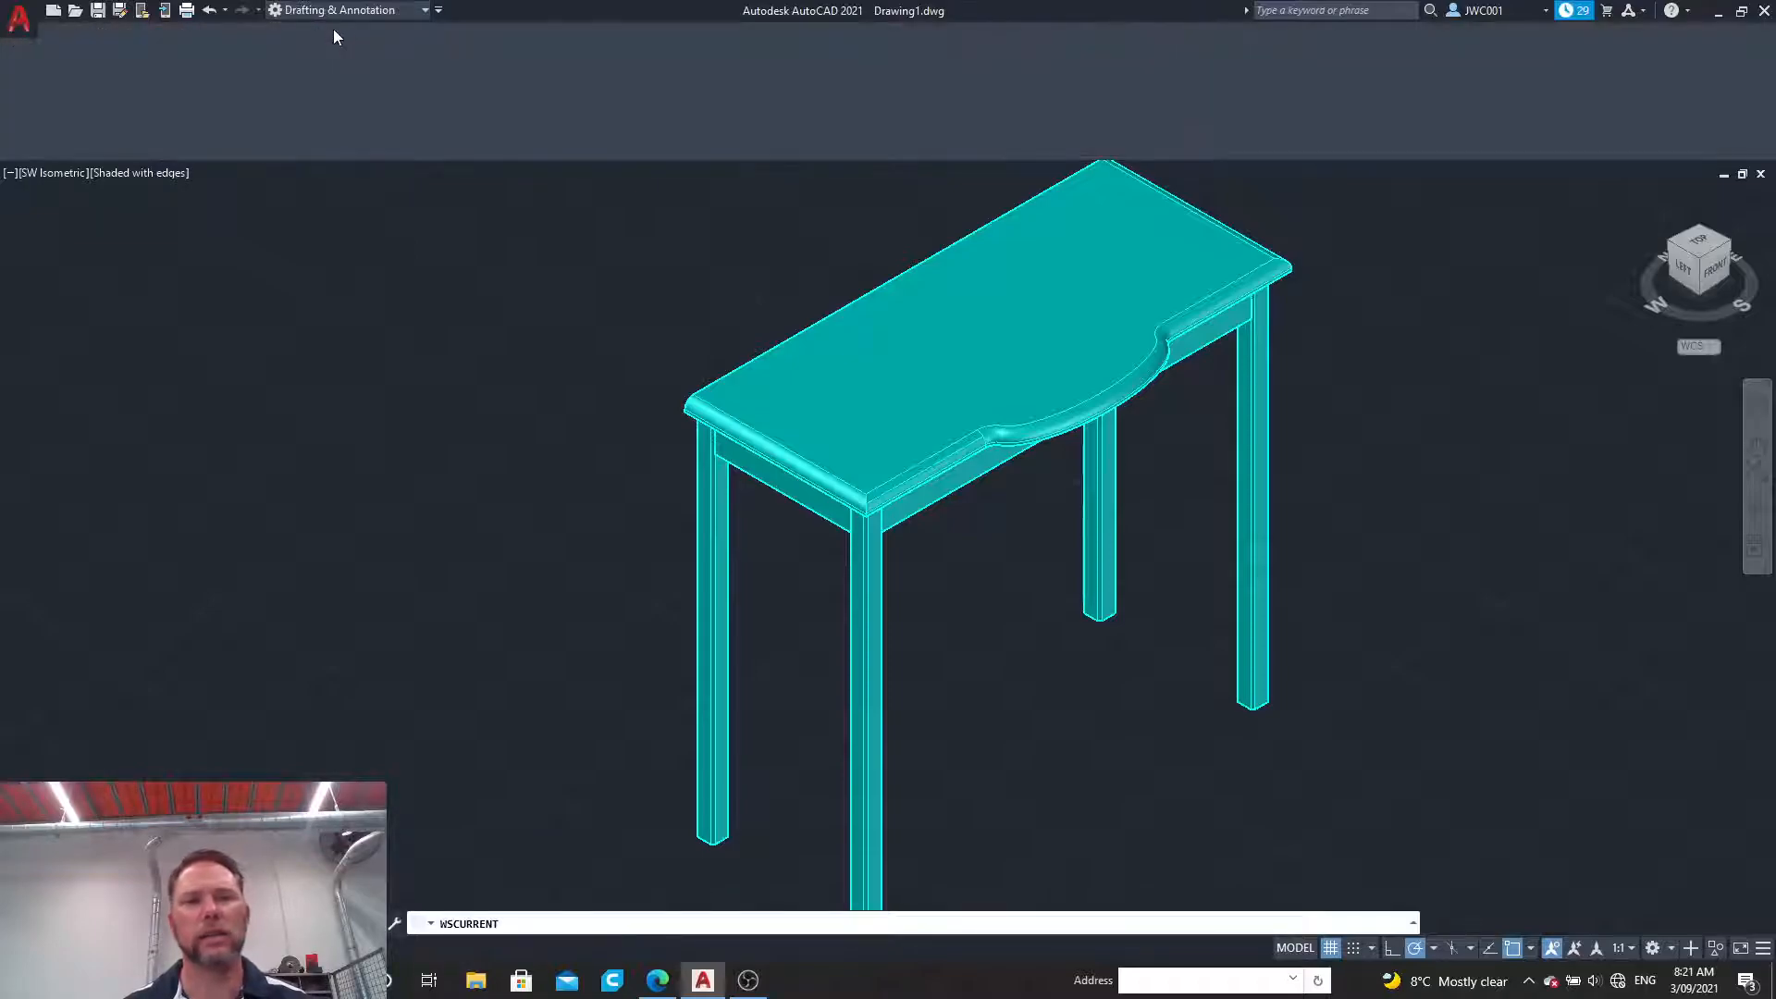
scroll(769, 229, "down", 2)
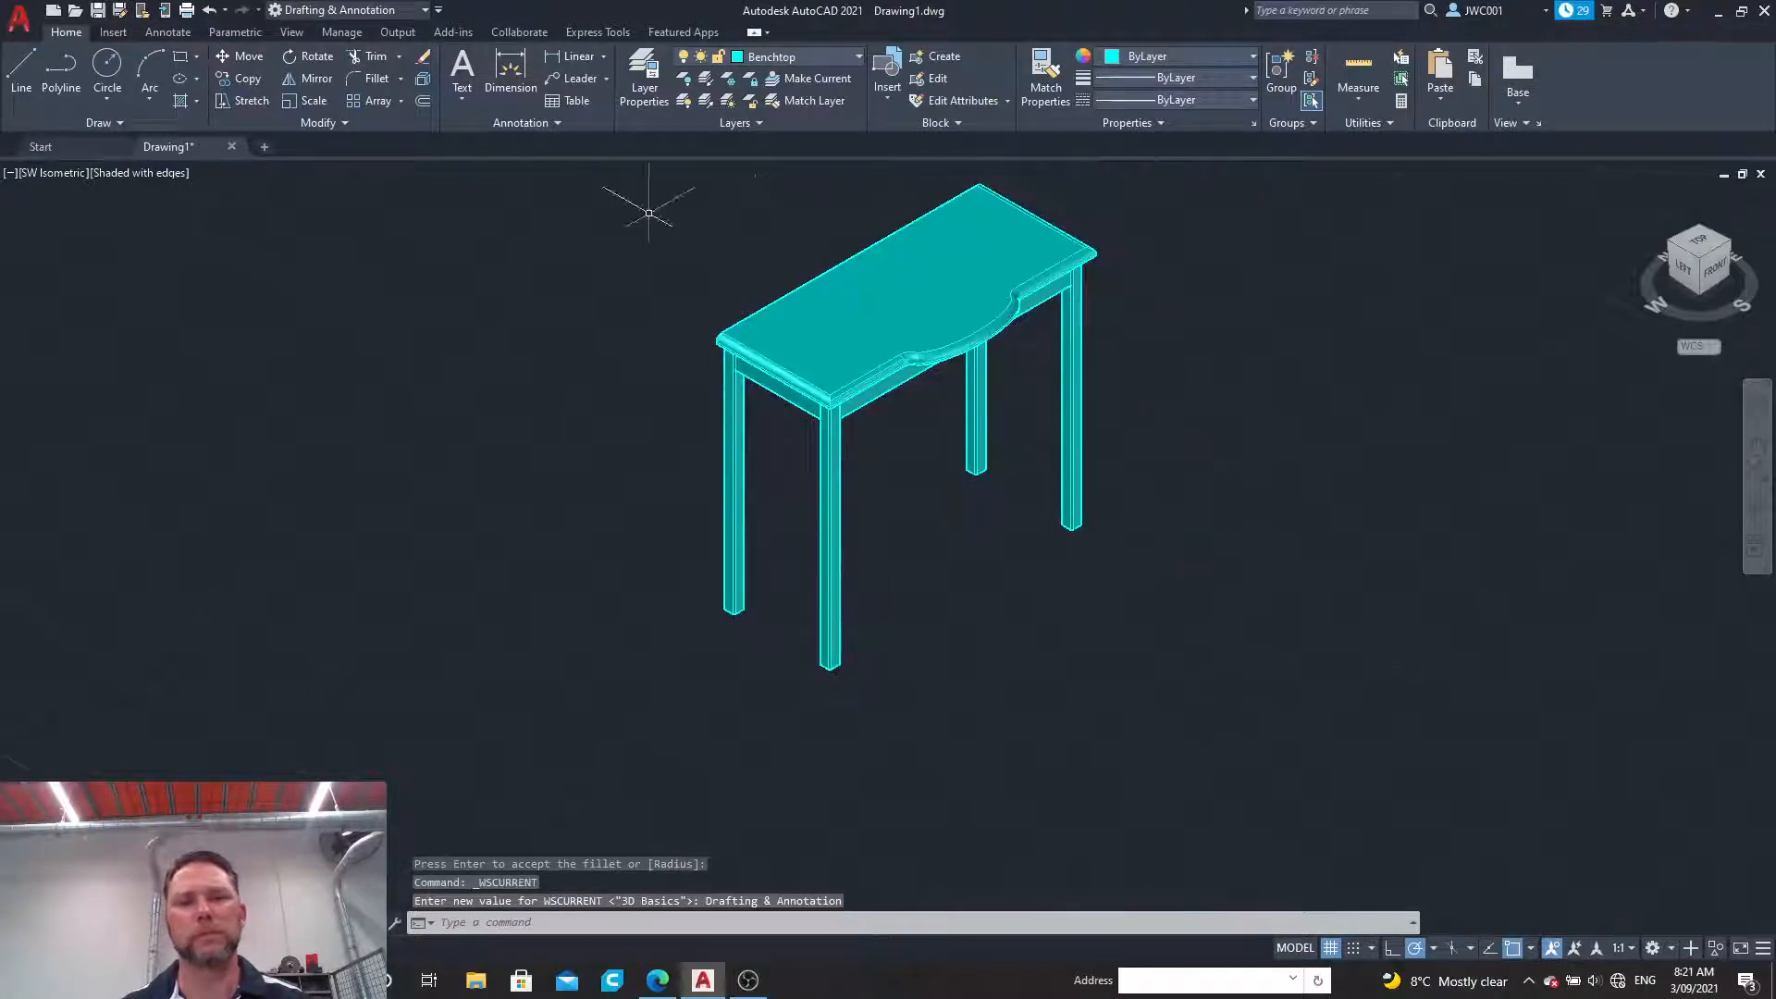
Step: Select the whole bench and change the Benchtop layer's colour to index colour 242, then clear the selection
left_click(634, 785)
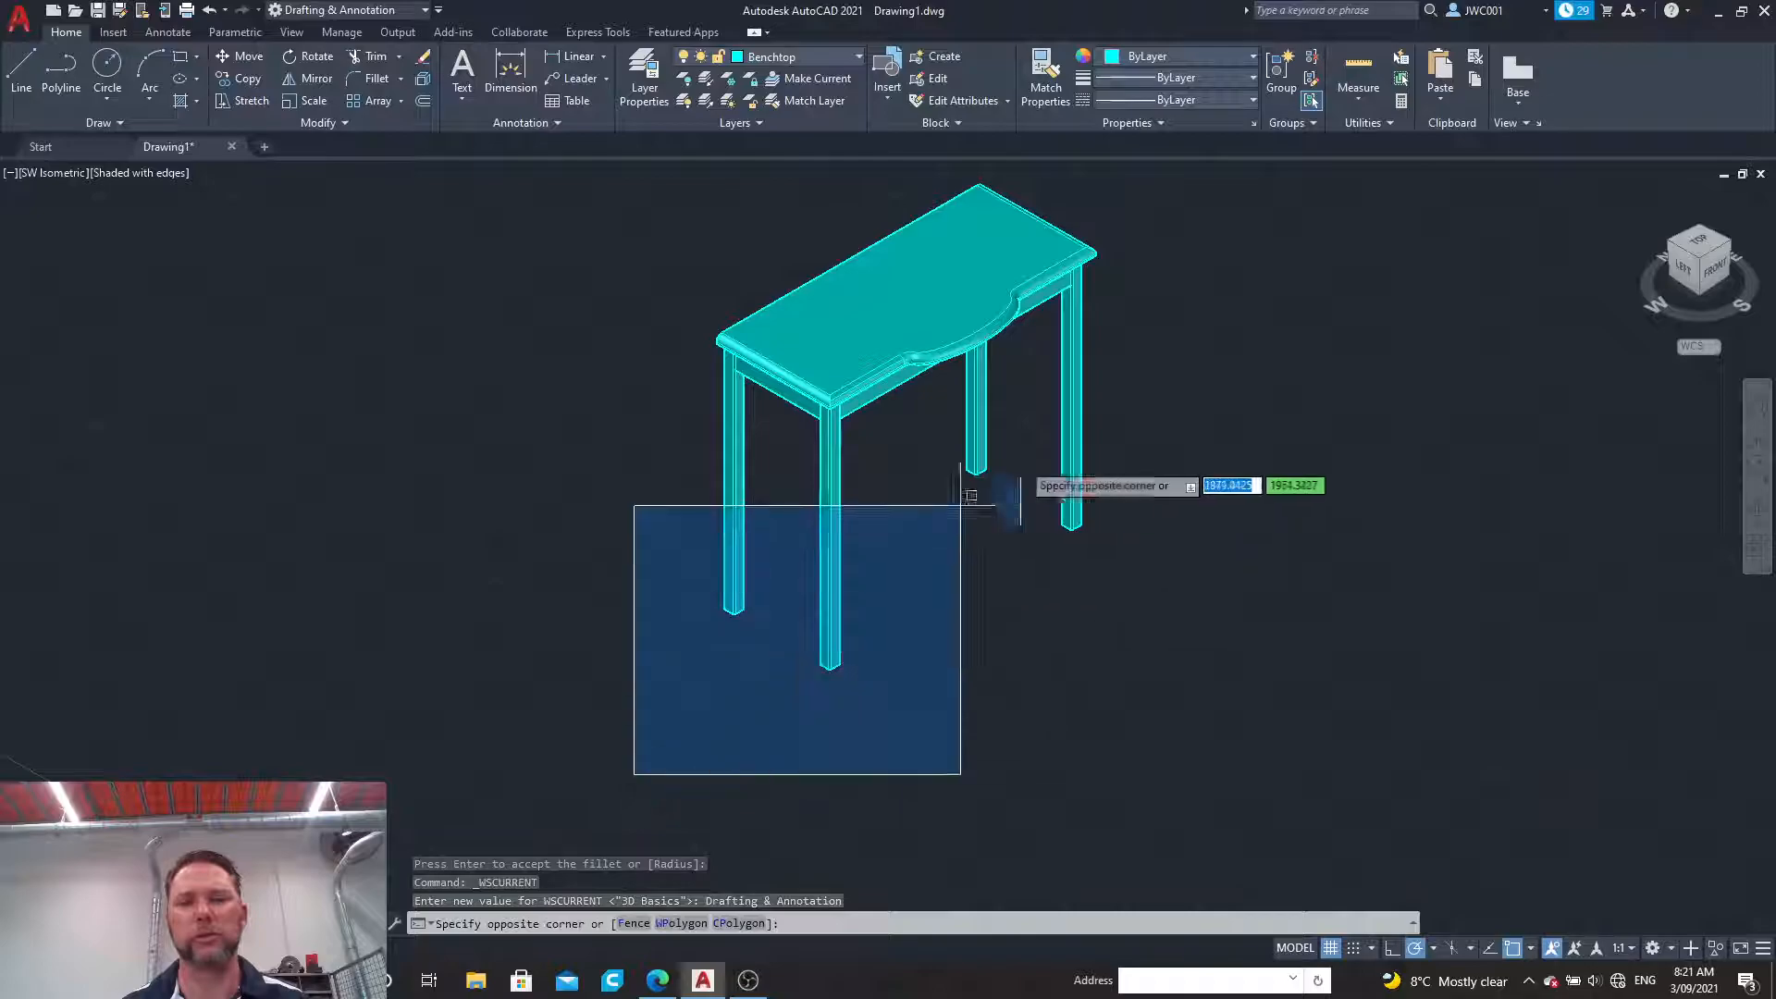
left_click(1189, 159)
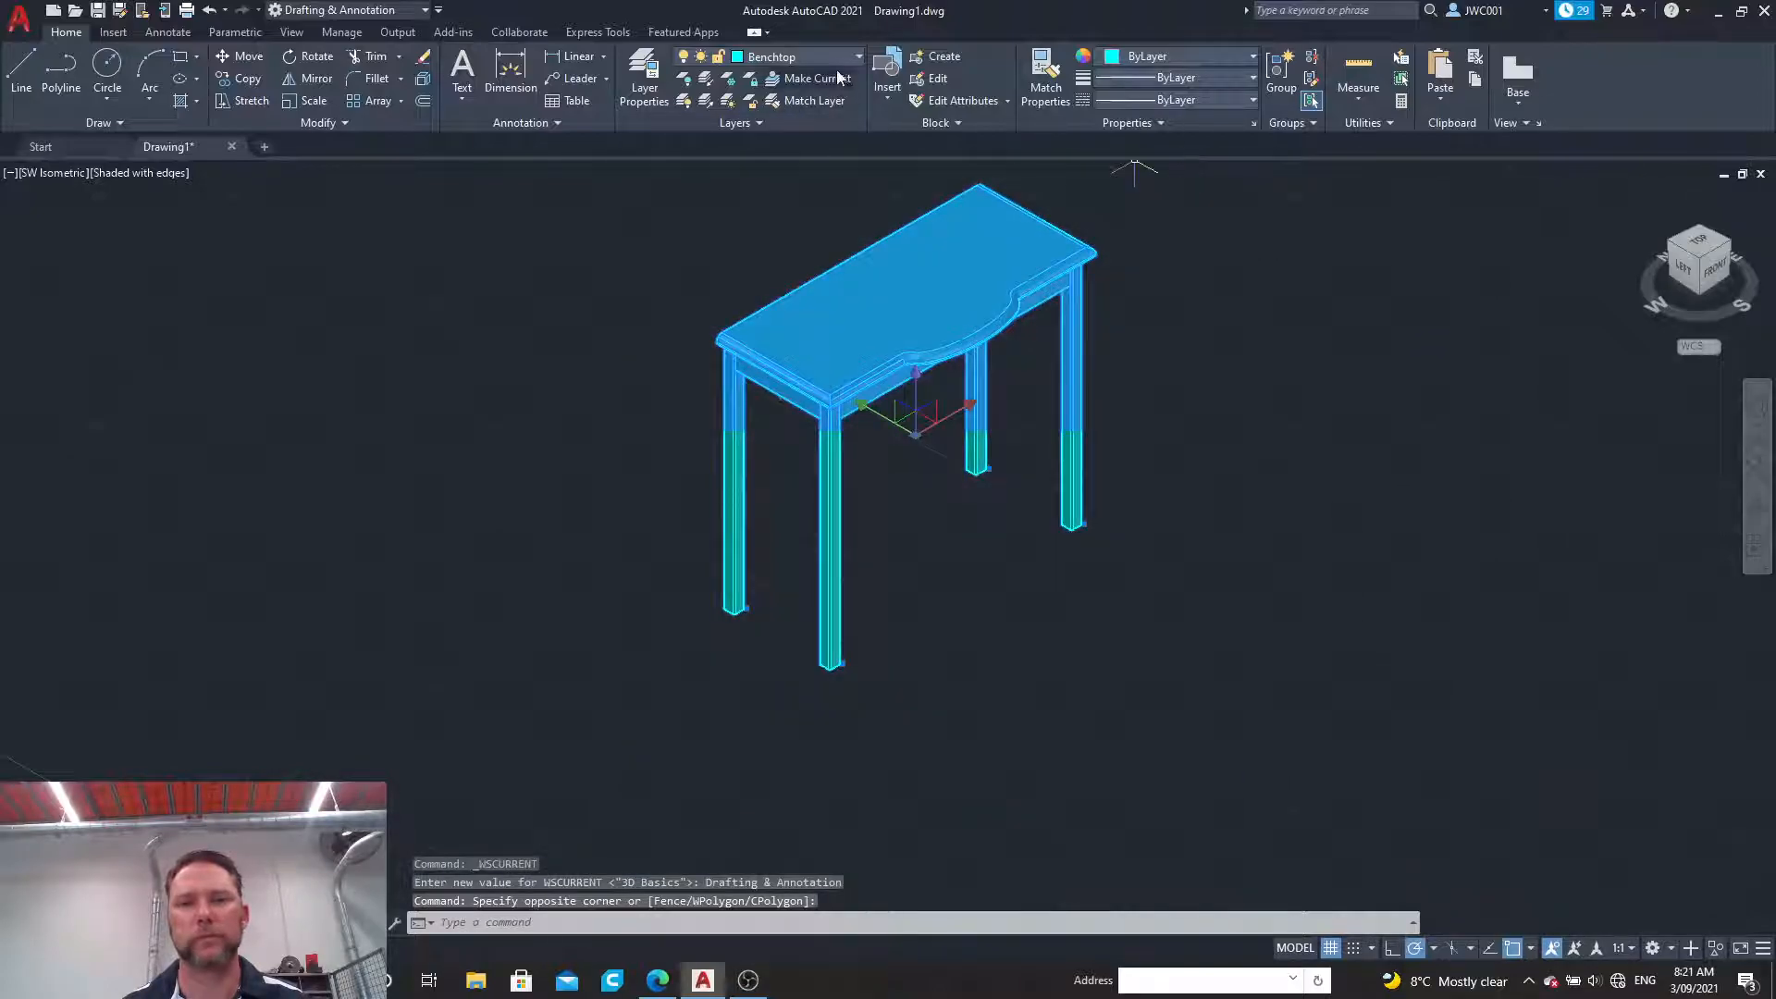
left_click(736, 55)
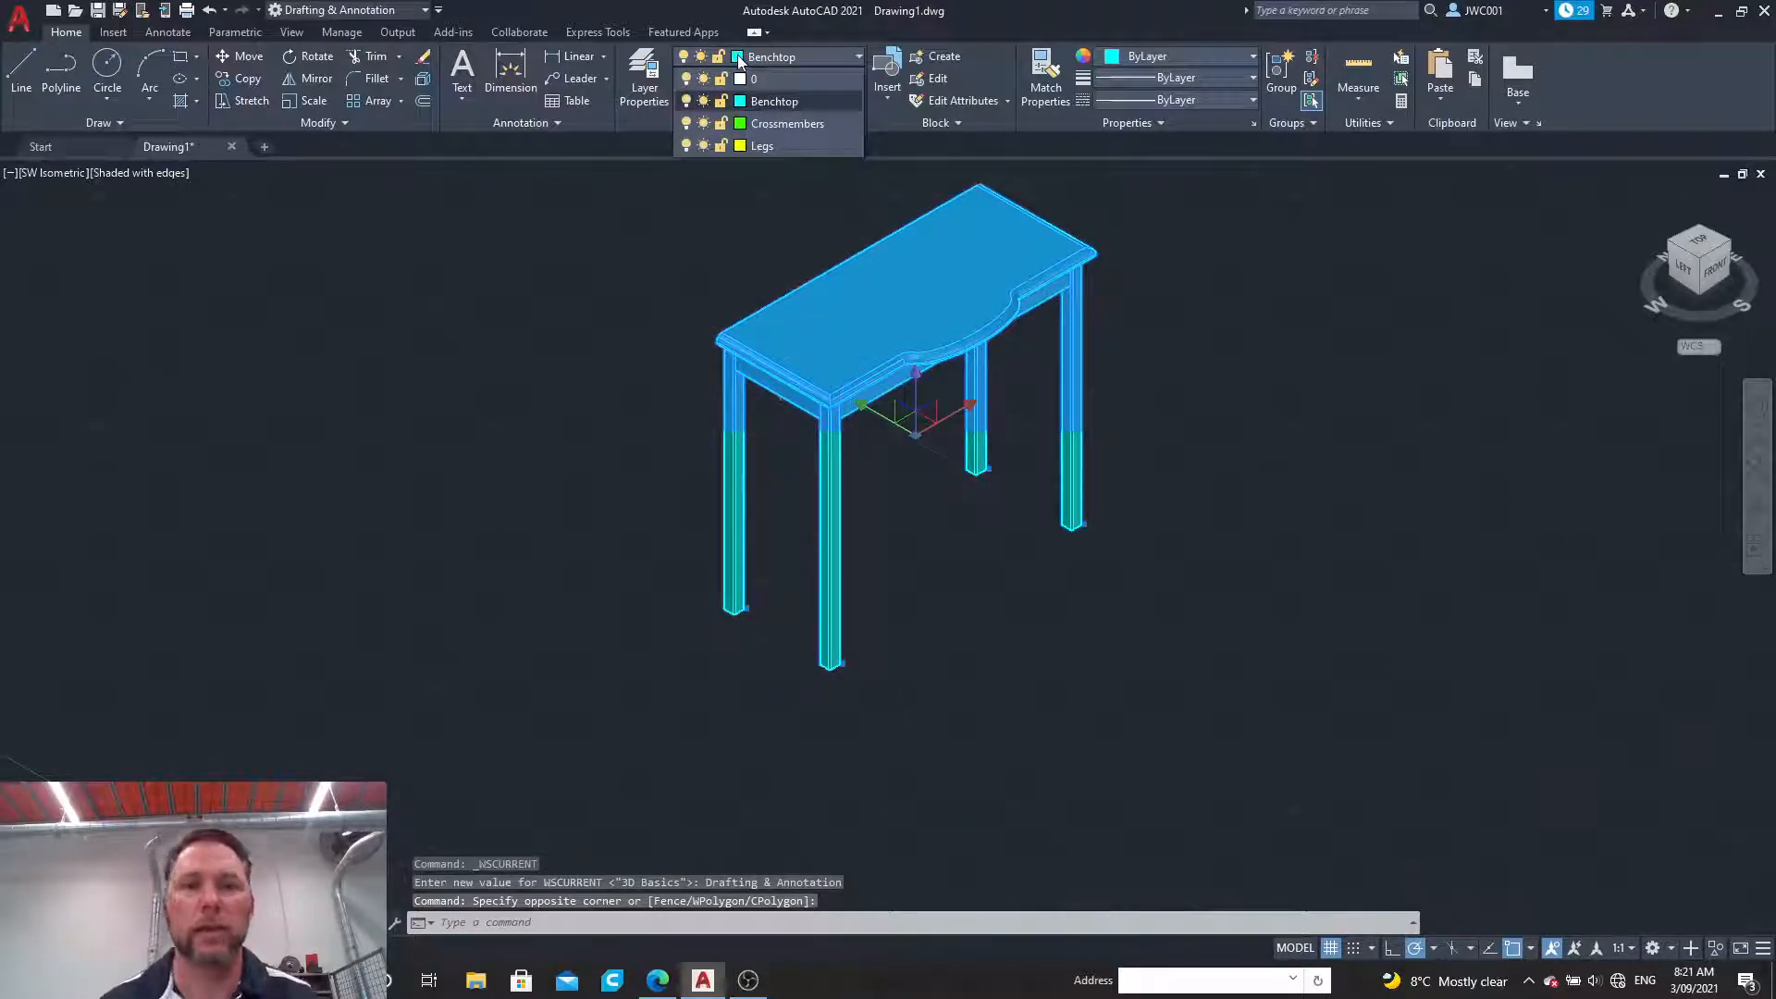
left_click(740, 99)
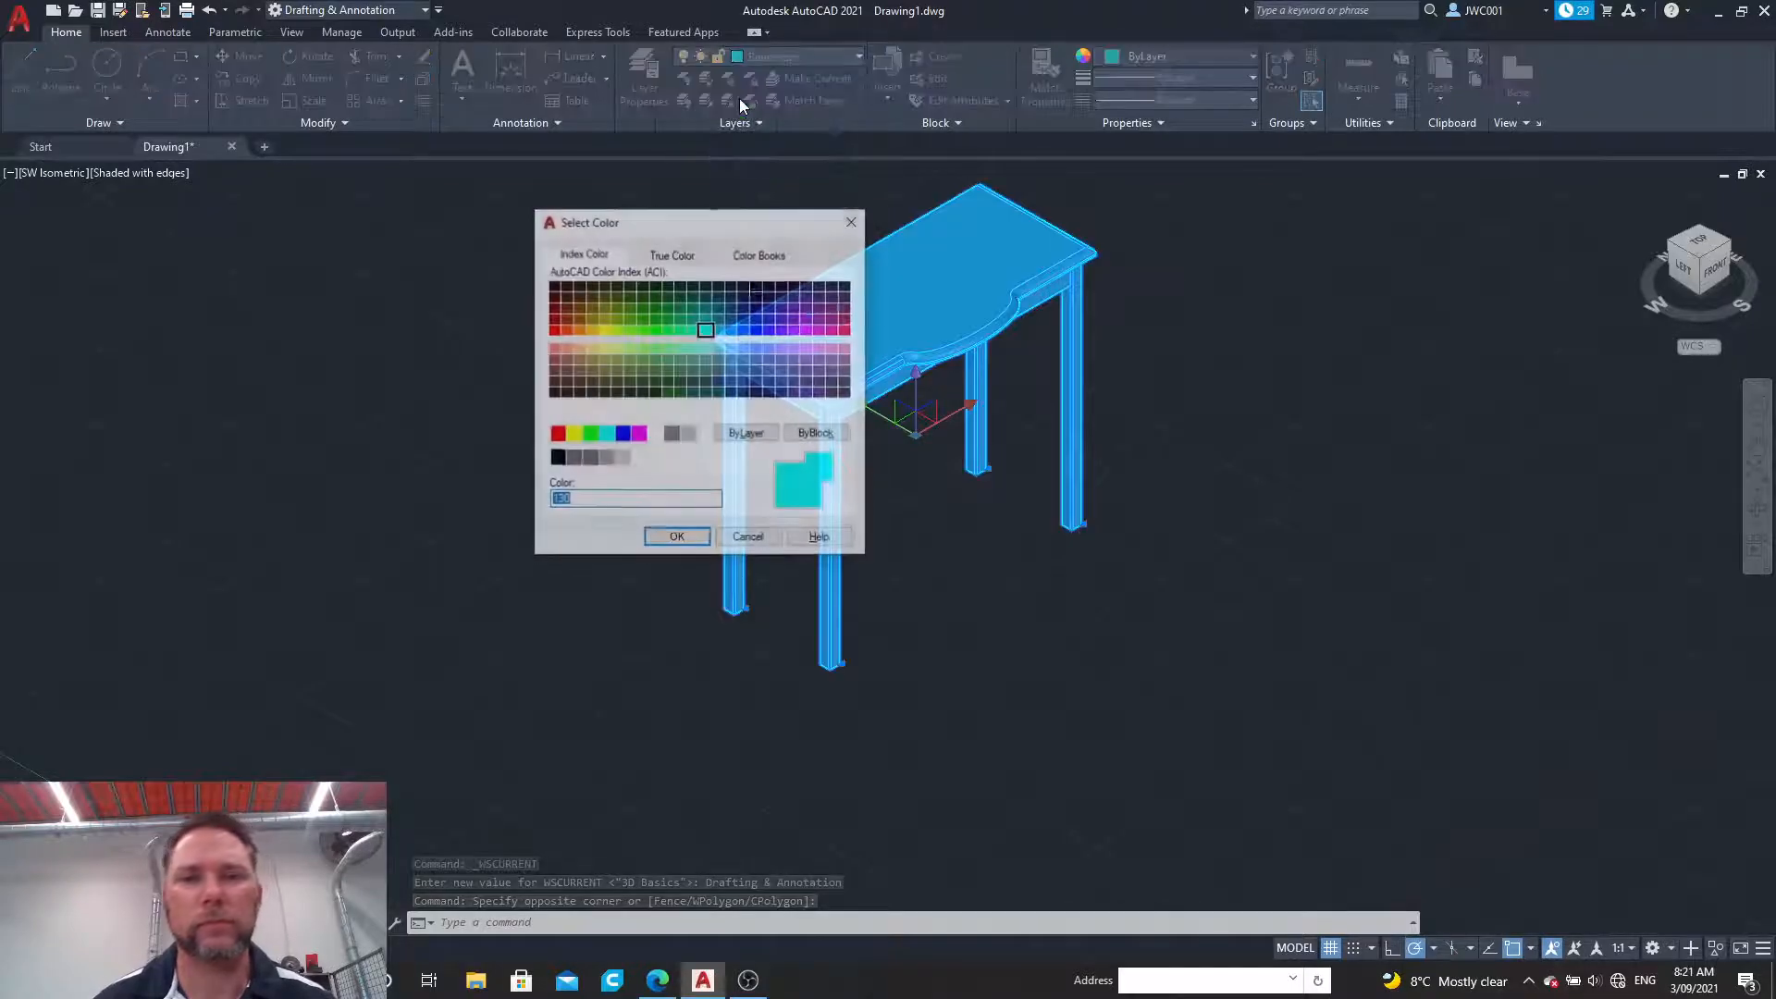
left_click(845, 320)
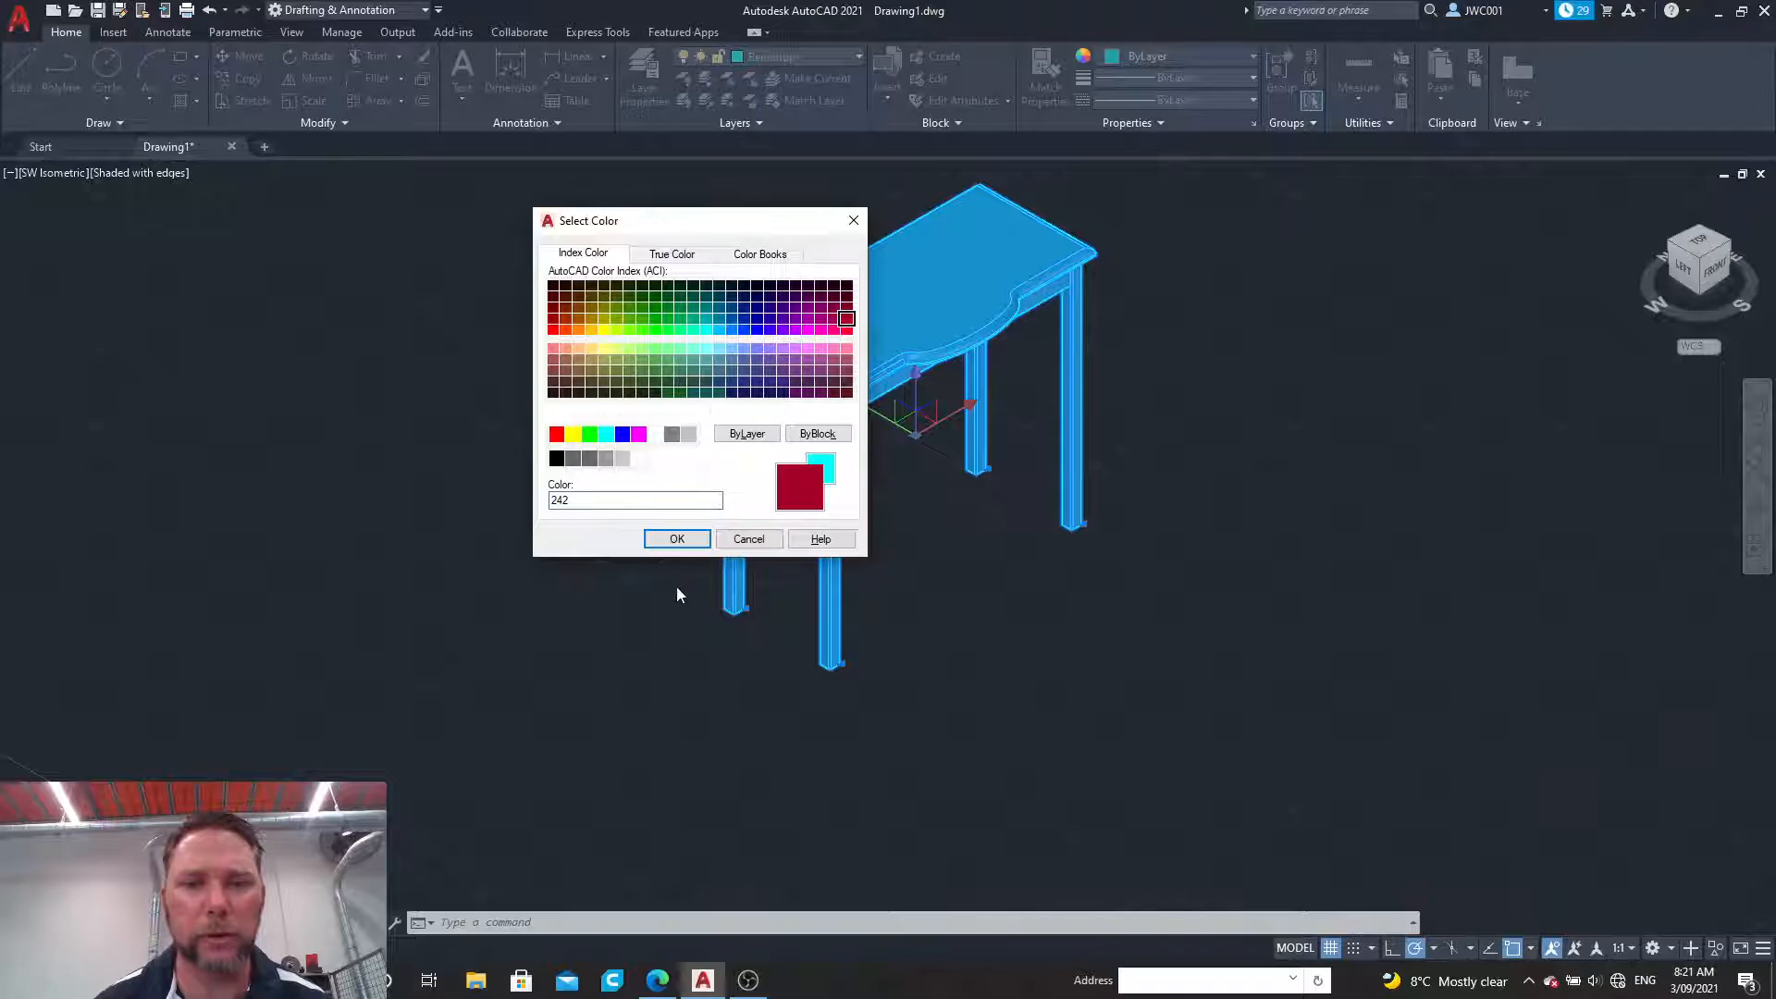
left_click(678, 540)
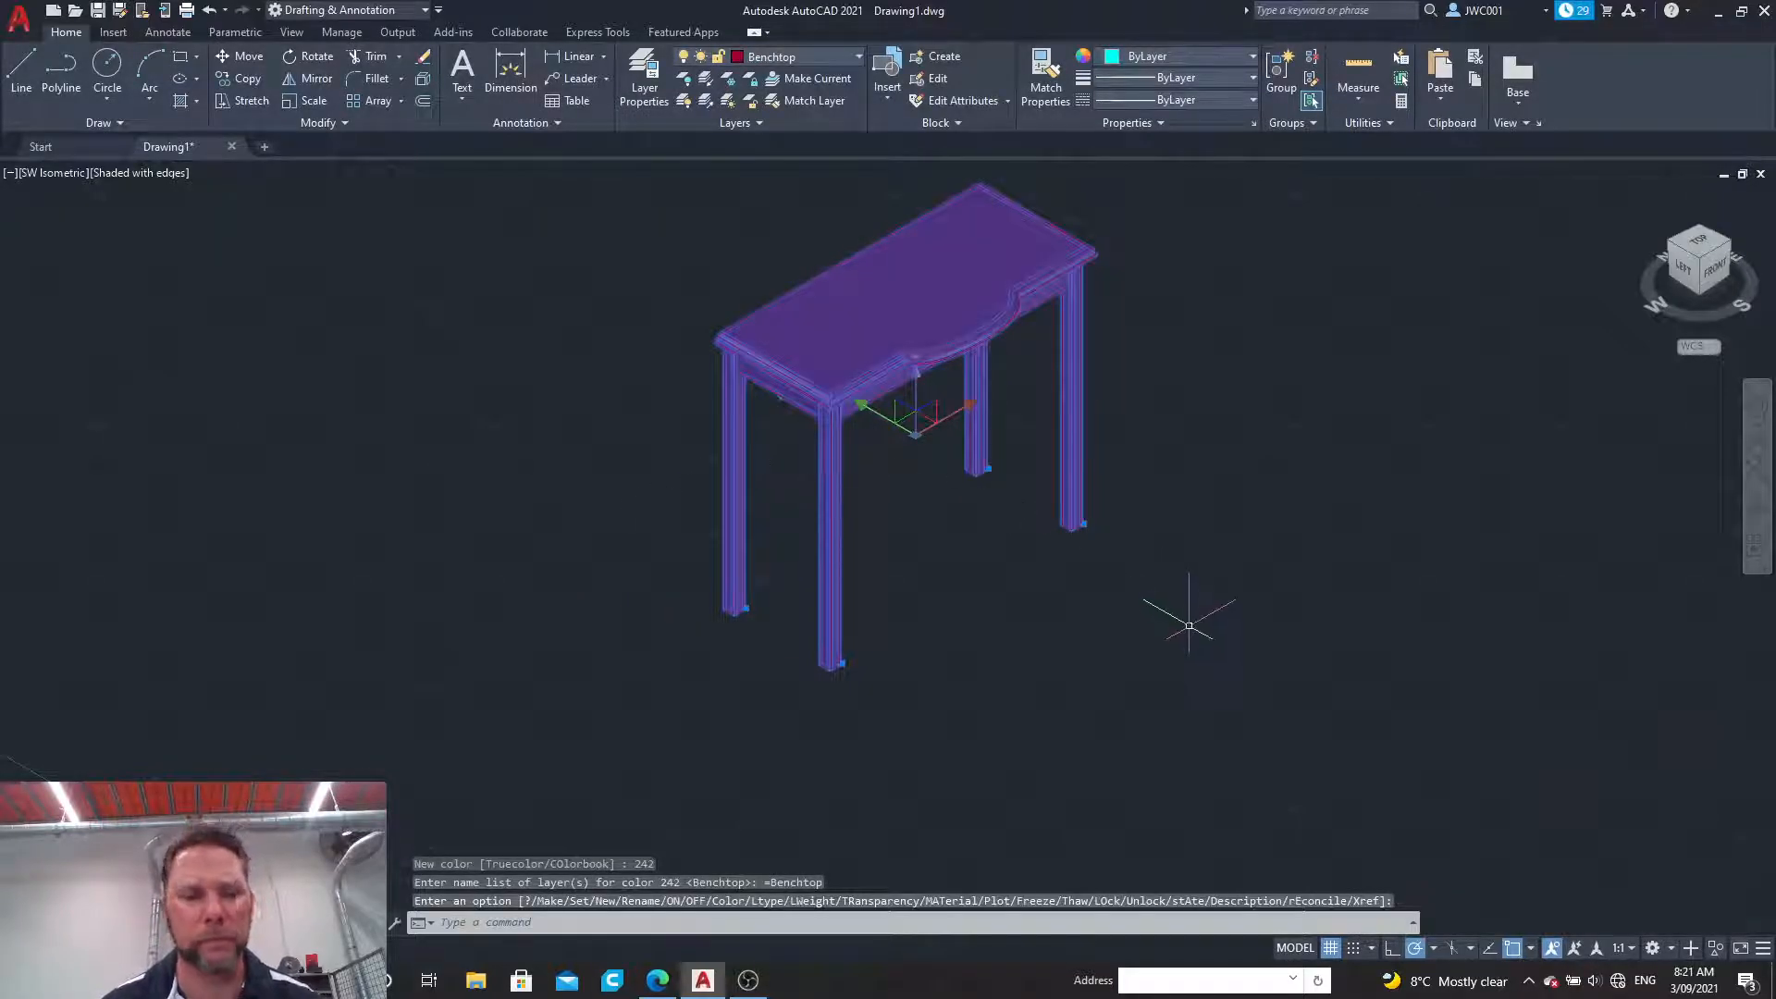
key("Escape")
Step: Fit the bench in the view and orbit to a slightly lower angle to examine the finished model
scroll(1103, 257, "up", 3)
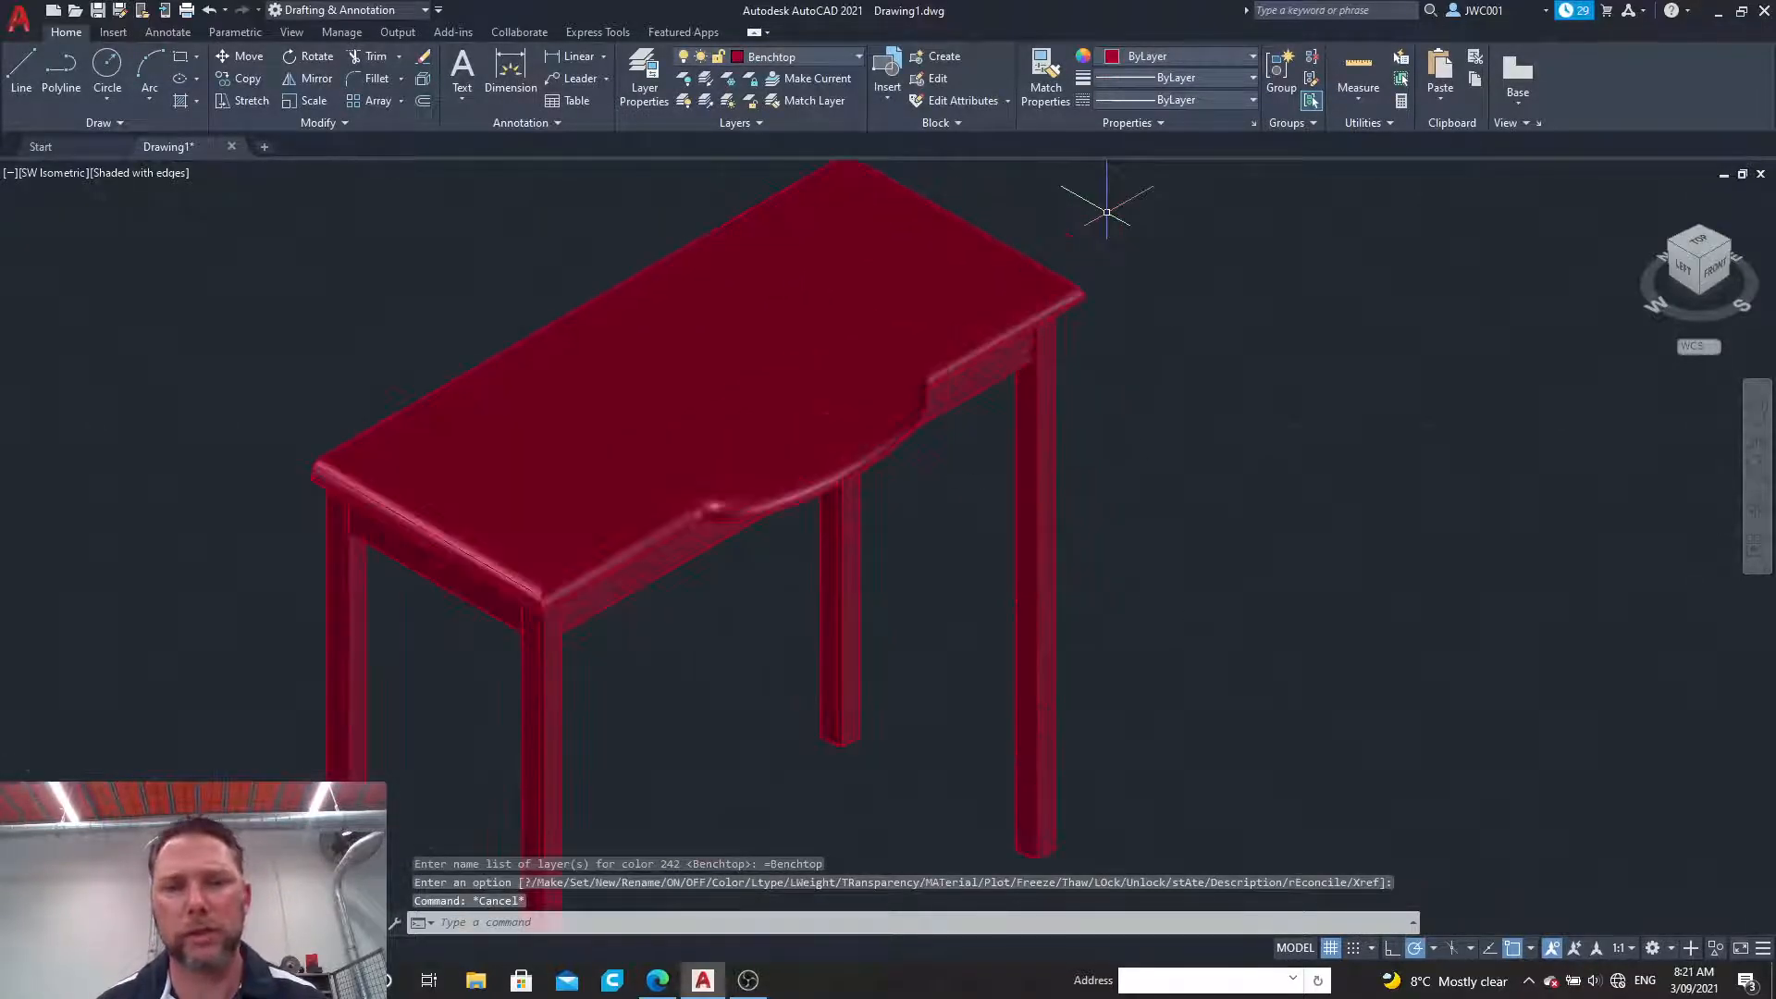
left_click(1758, 473)
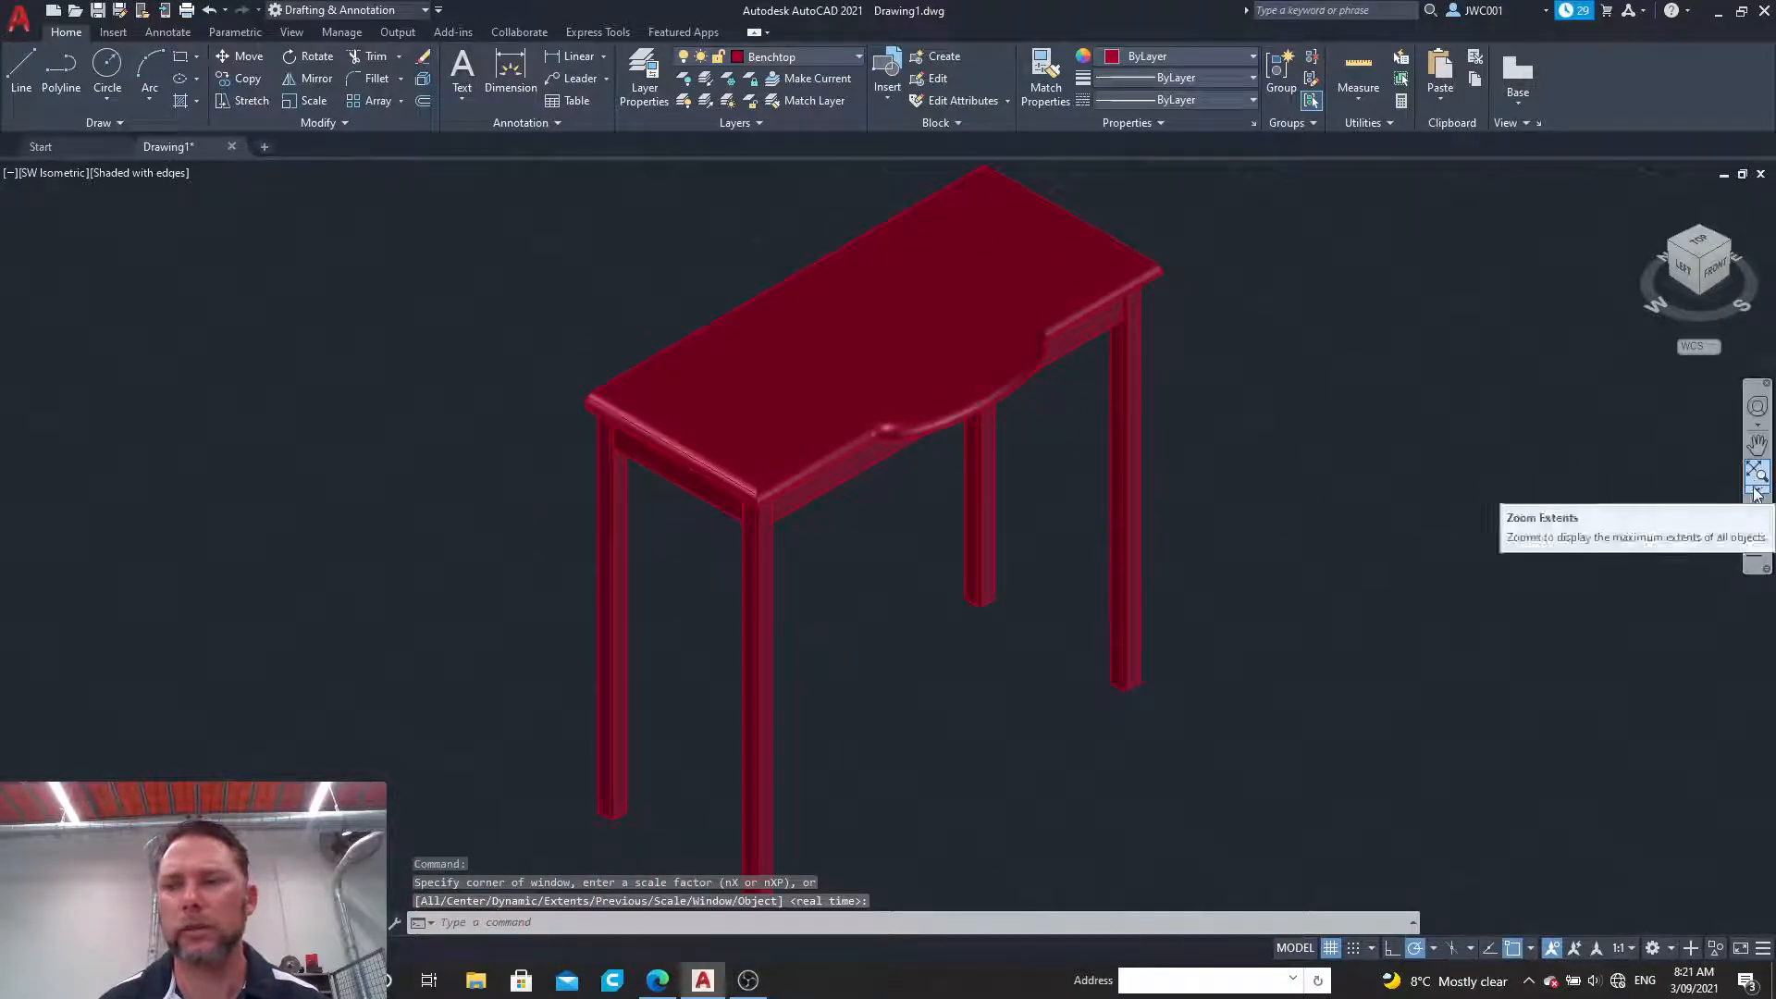
left_click(1757, 518)
left_click_drag(1225, 574, 1235, 526)
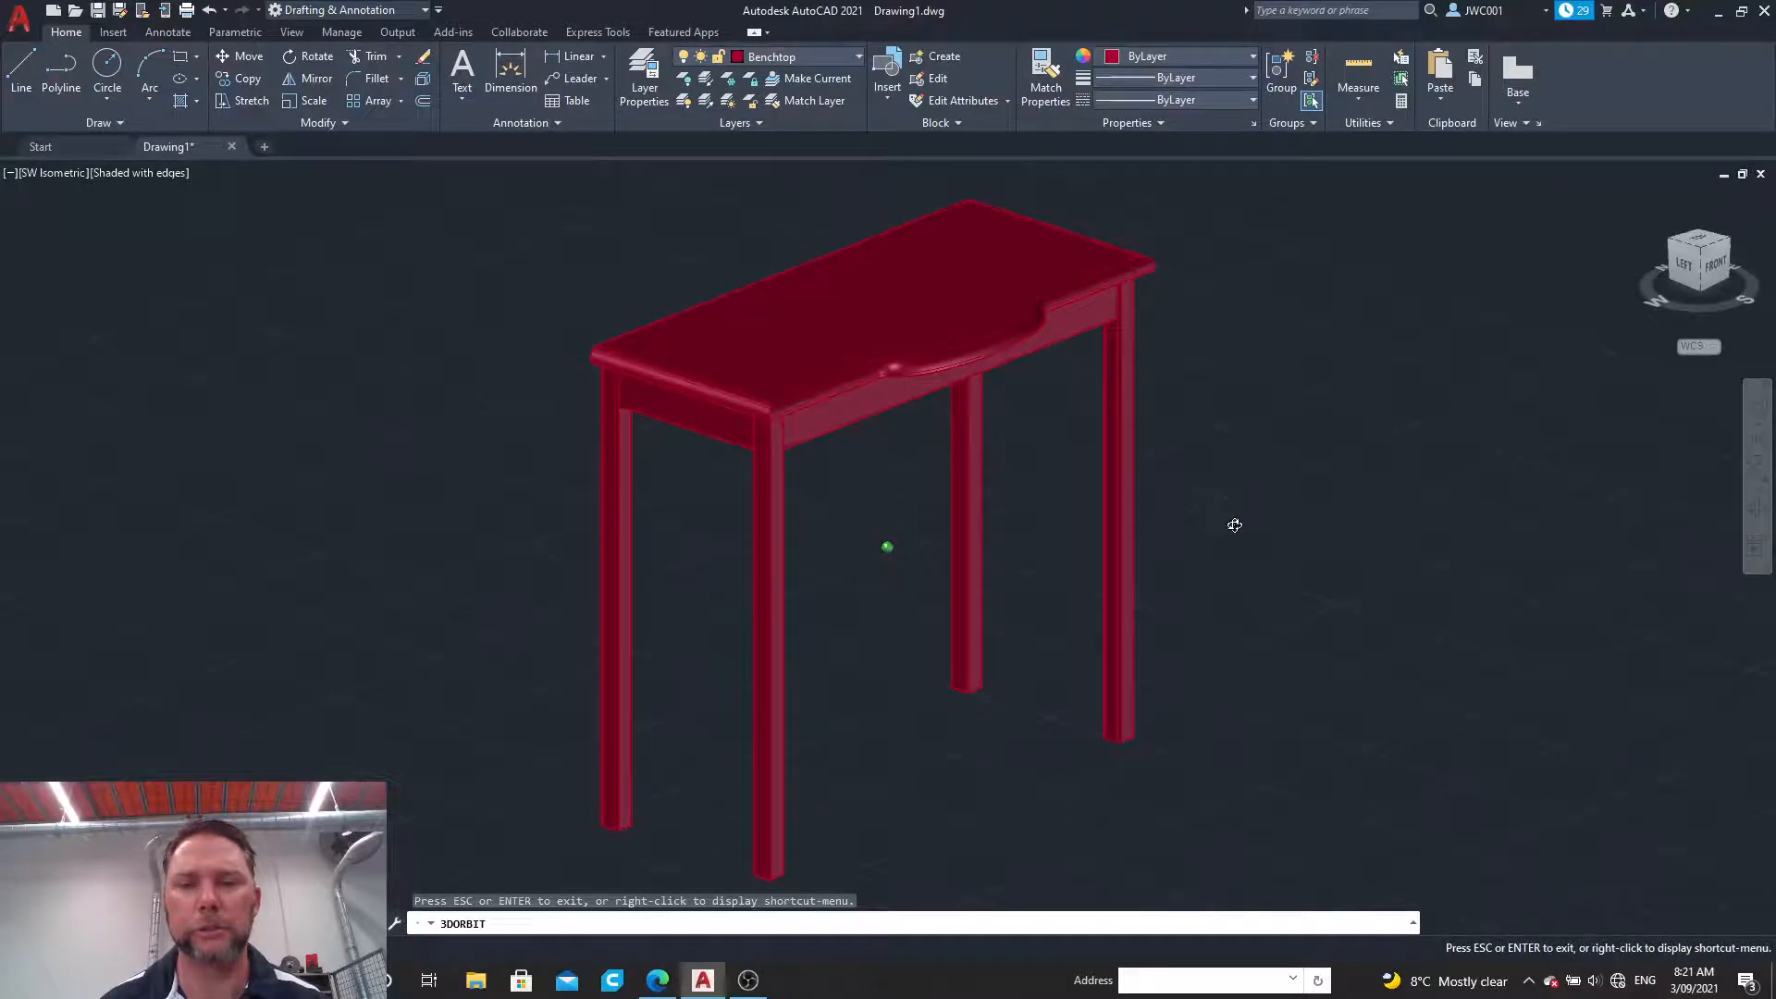
key("Escape")
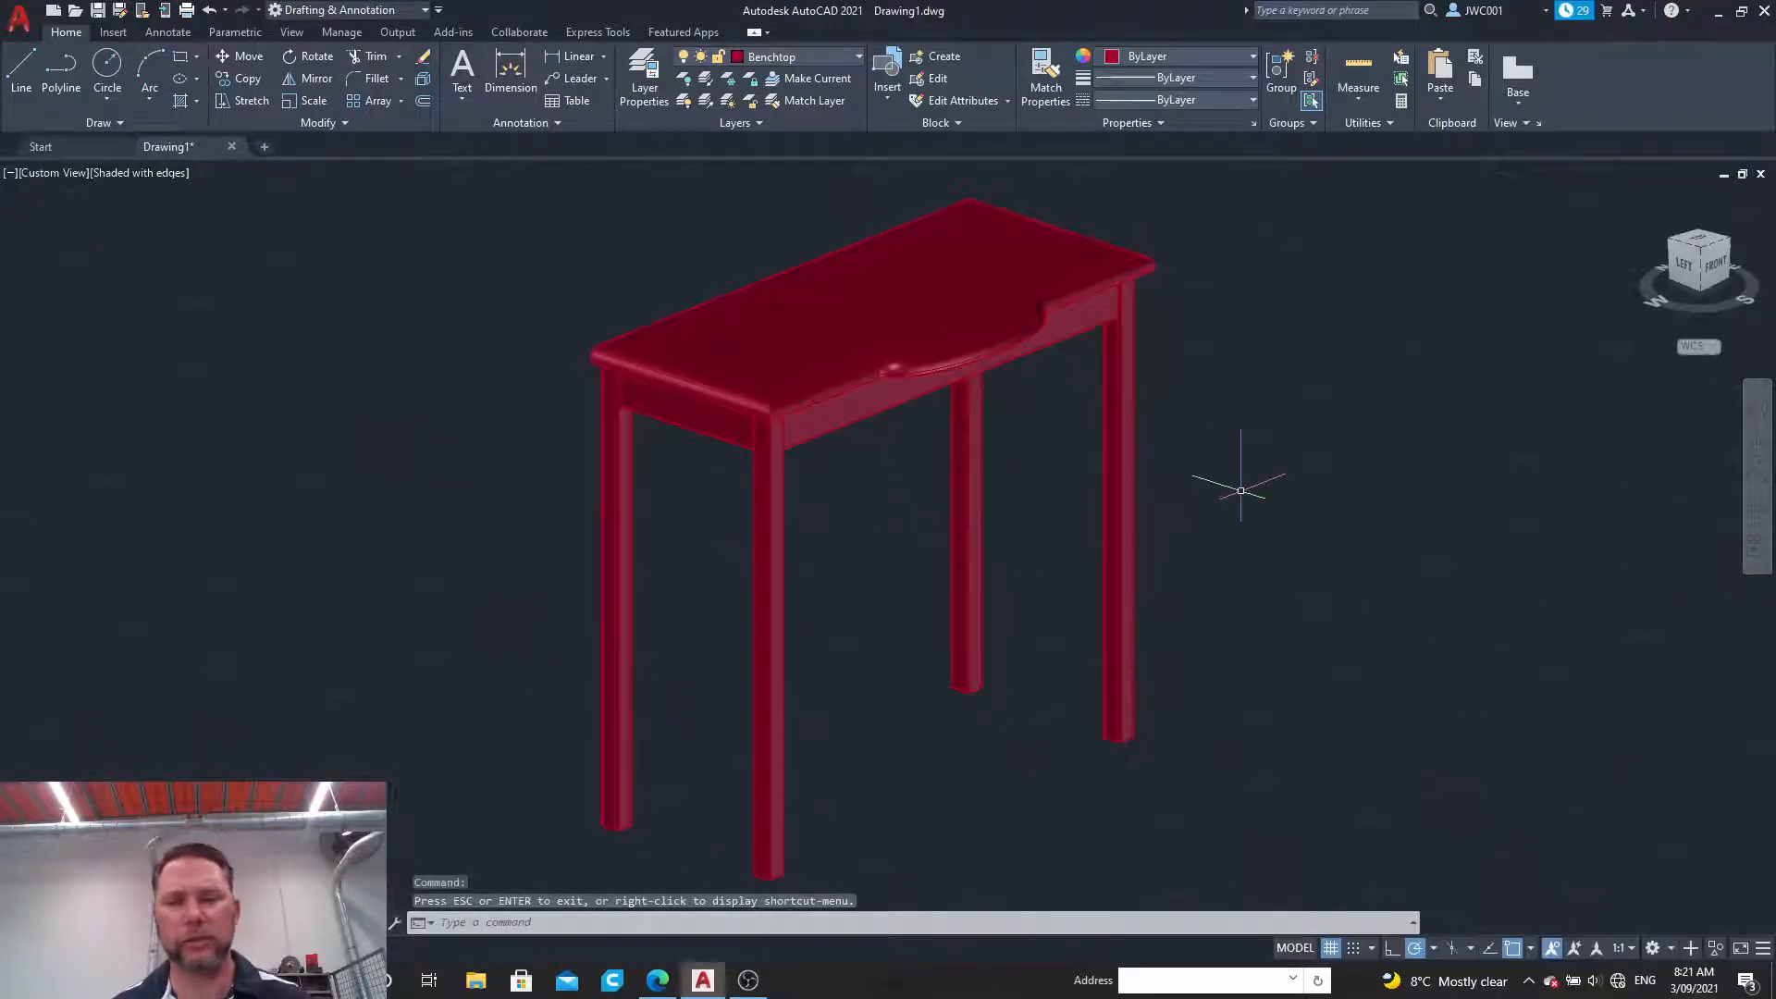
scroll(1241, 491, "down", 3)
scroll(1242, 491, "up", 2)
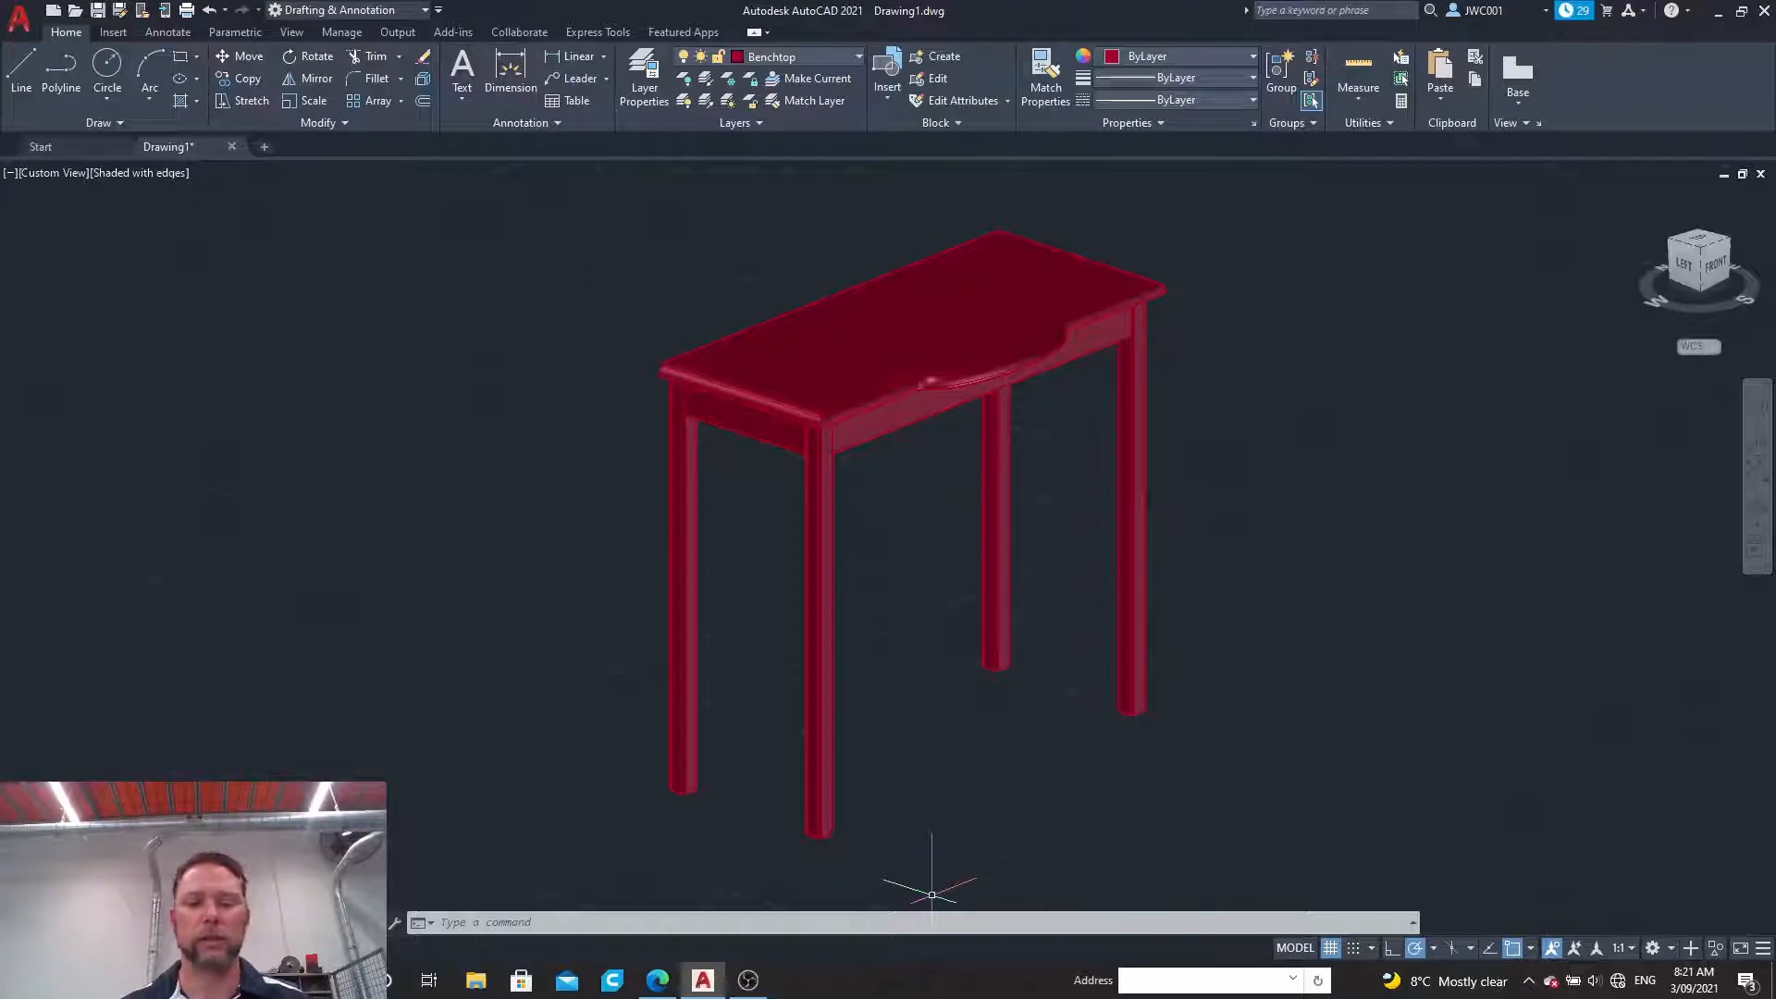
left_click(757, 983)
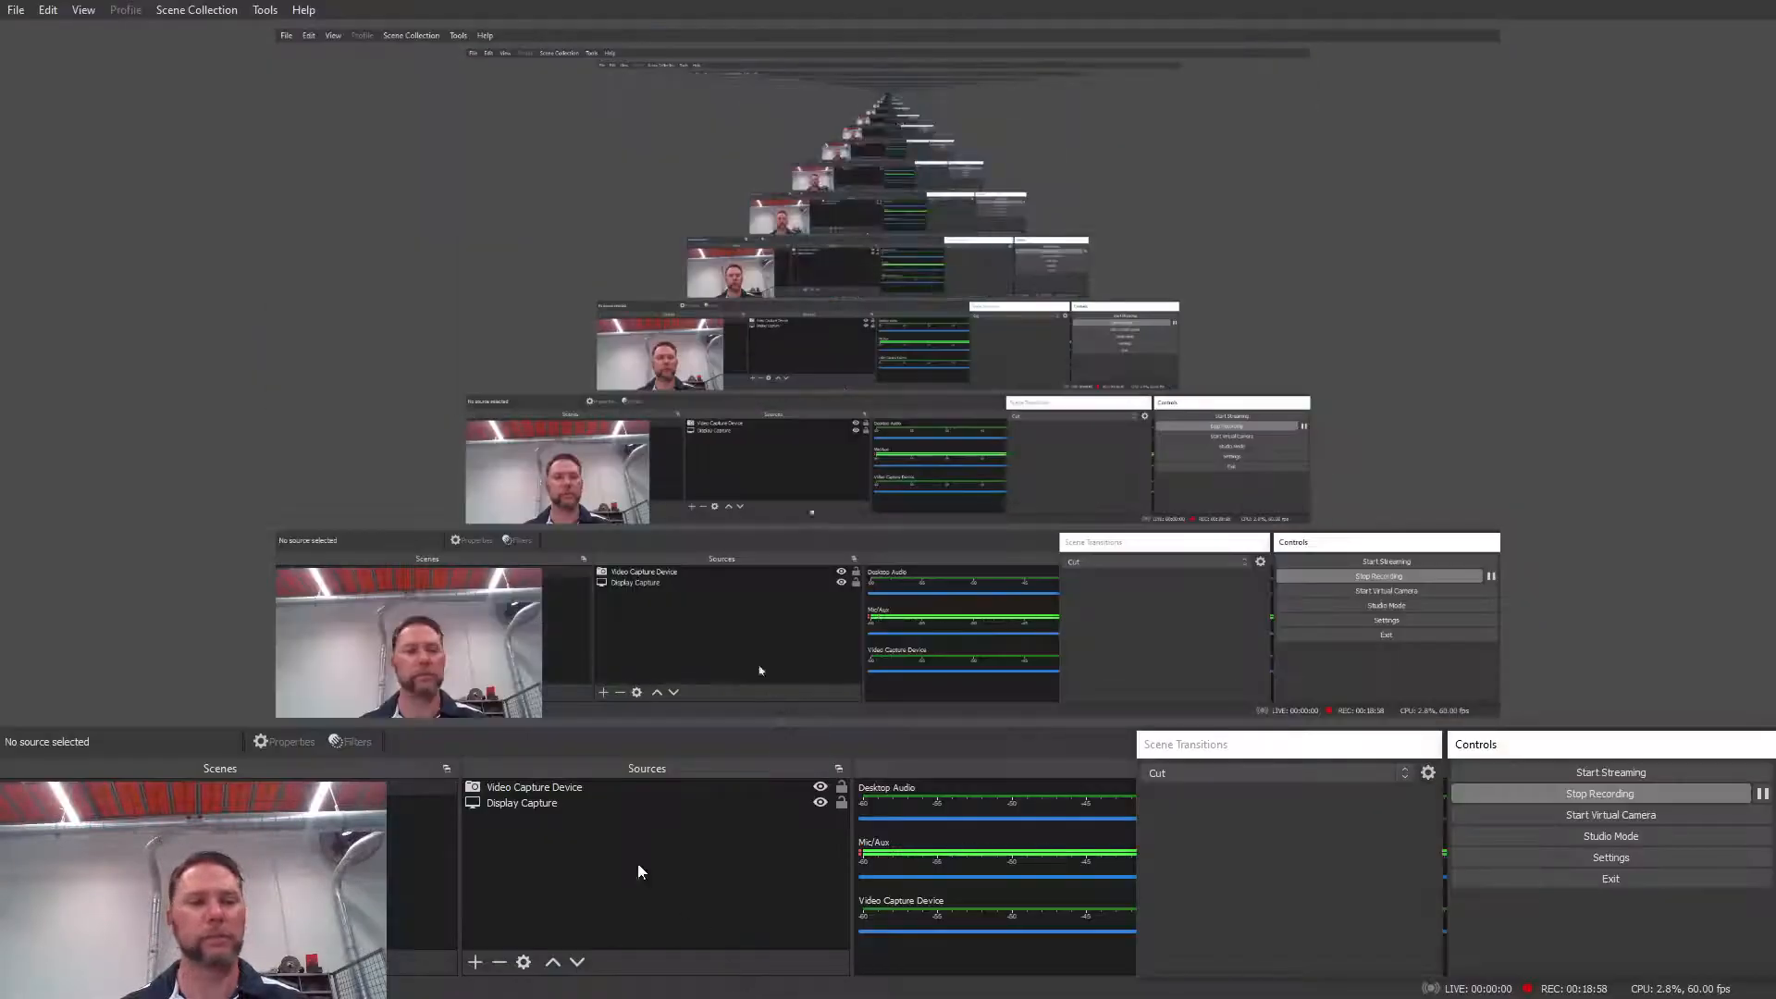